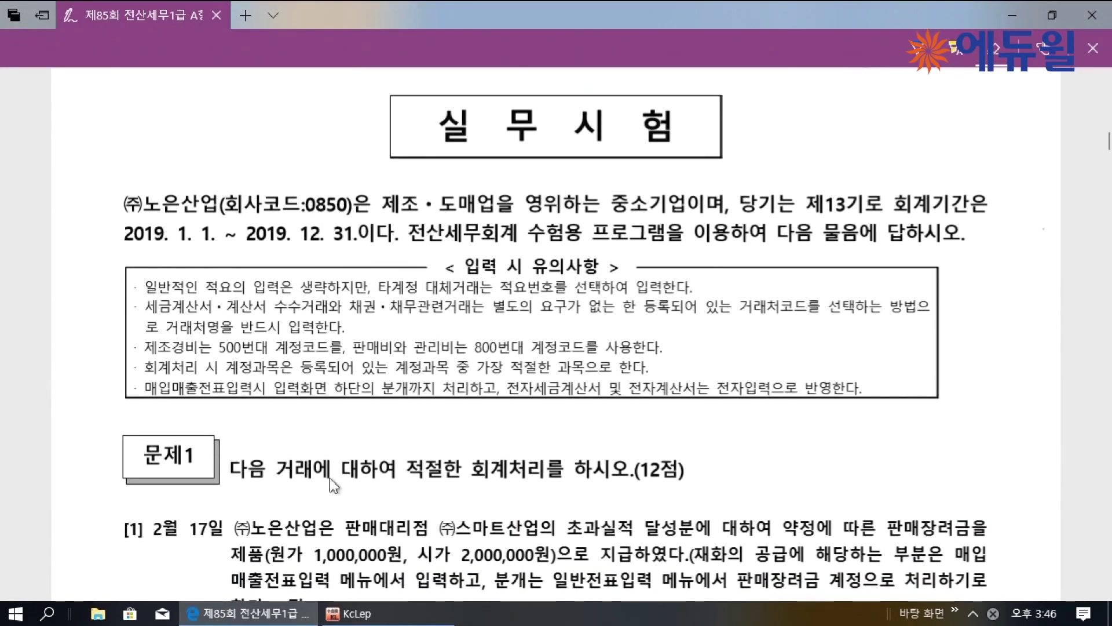
Scroll the exam PDF down to problem 1's transaction and the start of problem 2's table
scroll(371, 405, "down", 2)
scroll(371, 398, "down", 4)
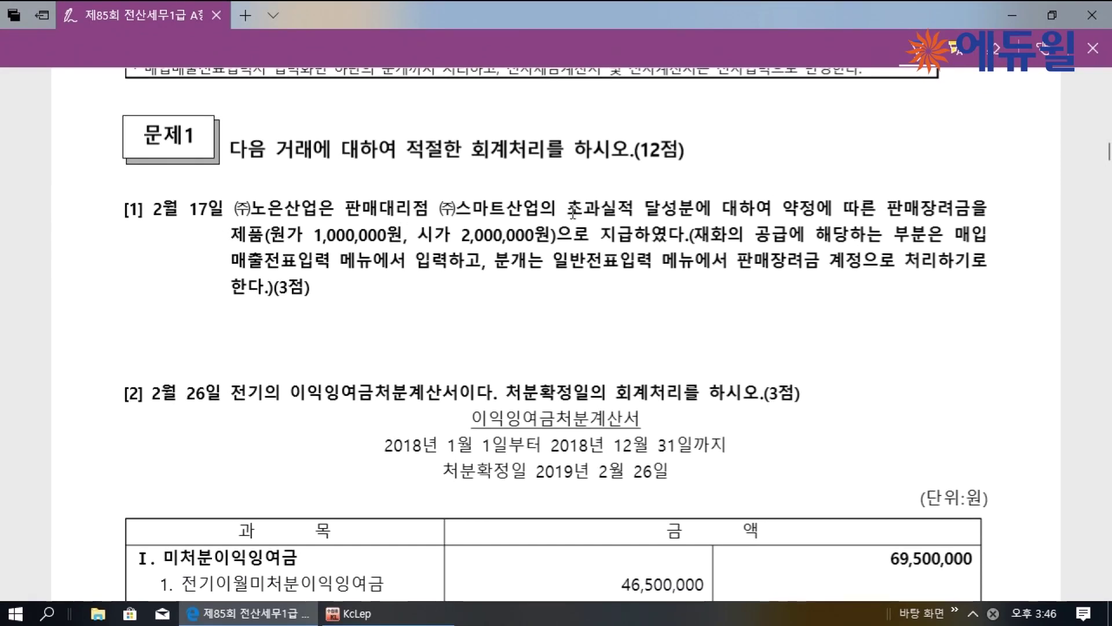
Underline 판매장려금 (twice) and 제품 in problem 1's text
left_click_drag(880, 216, 965, 213)
left_click_drag(226, 249, 265, 248)
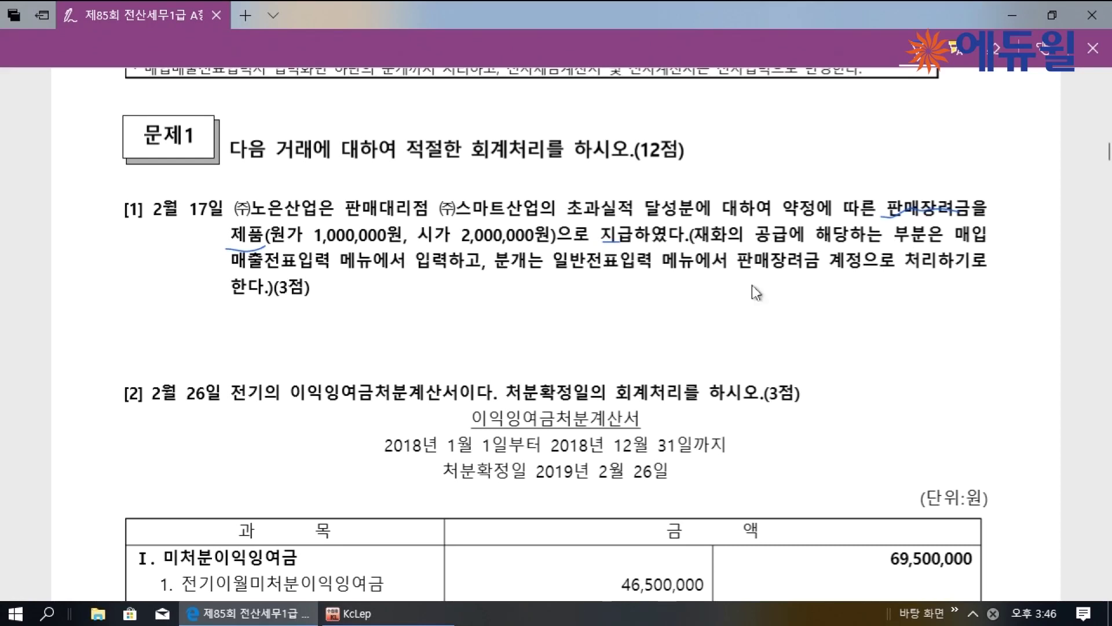
left_click_drag(779, 283, 805, 277)
Handwrite '① 매입매출전표, 14 건별 2,000,000 200,000' and begin the ② 일반전표입력 note
mouse_move(325, 287)
left_mouse_down()
mouse_move(357, 309)
mouse_move(387, 307)
mouse_move(404, 288)
mouse_move(409, 306)
mouse_move(420, 294)
mouse_move(445, 305)
left_mouse_up()
left_click(451, 299)
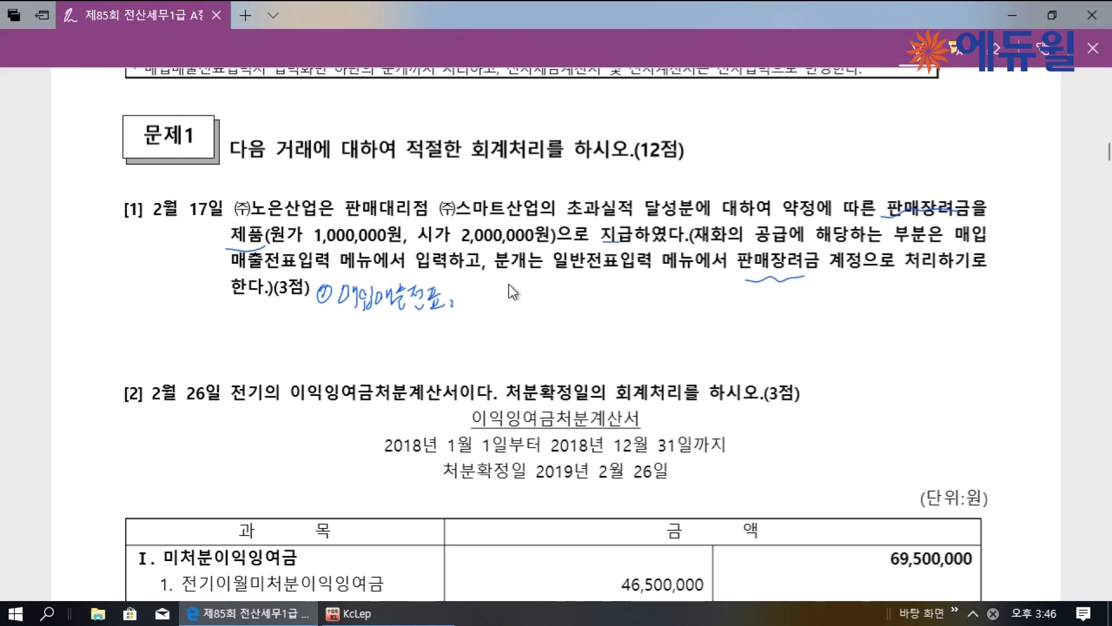
left_click_drag(480, 302, 545, 300)
left_click_drag(580, 291, 724, 293)
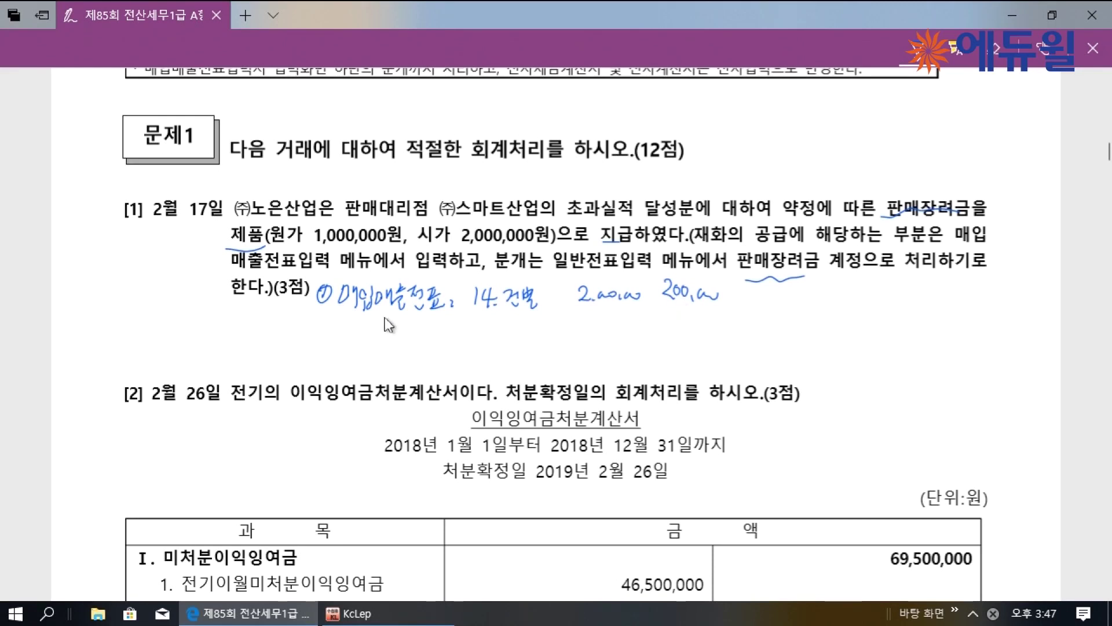
mouse_move(336, 339)
left_mouse_down()
mouse_move(427, 336)
mouse_move(445, 351)
left_mouse_up()
Write the credit side: 제품 (적요 8) 1,000,000 and 부가세 200,000
left_click(458, 335)
left_click(458, 342)
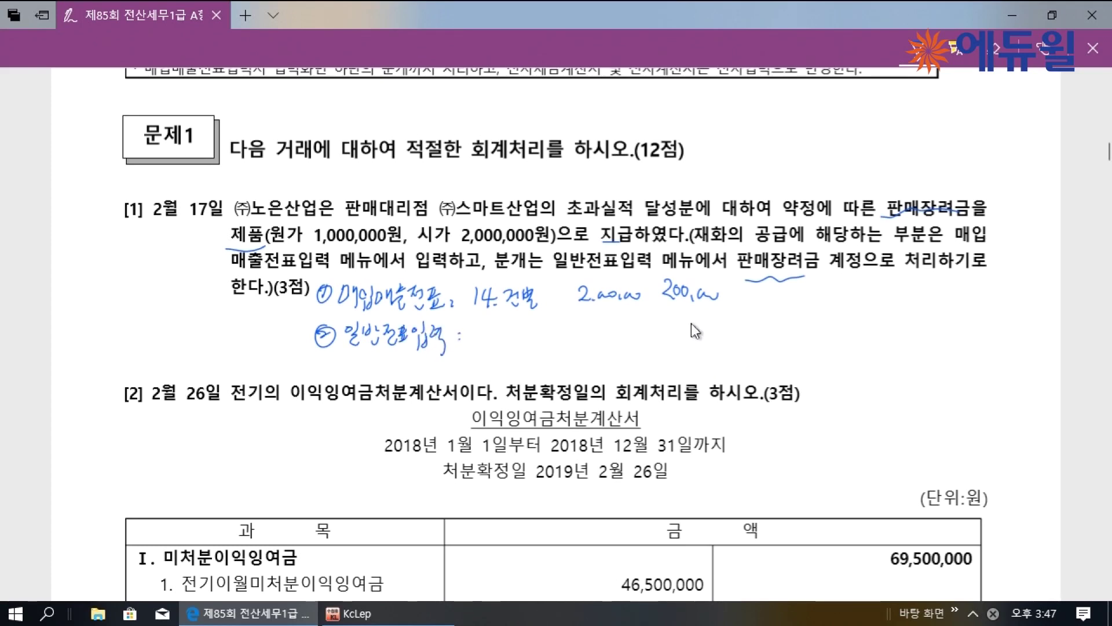
left_click_drag(691, 332, 693, 357)
mouse_move(711, 319)
left_mouse_down()
mouse_move(728, 339)
mouse_move(744, 330)
mouse_move(735, 328)
mouse_move(797, 327)
mouse_move(814, 341)
left_mouse_up()
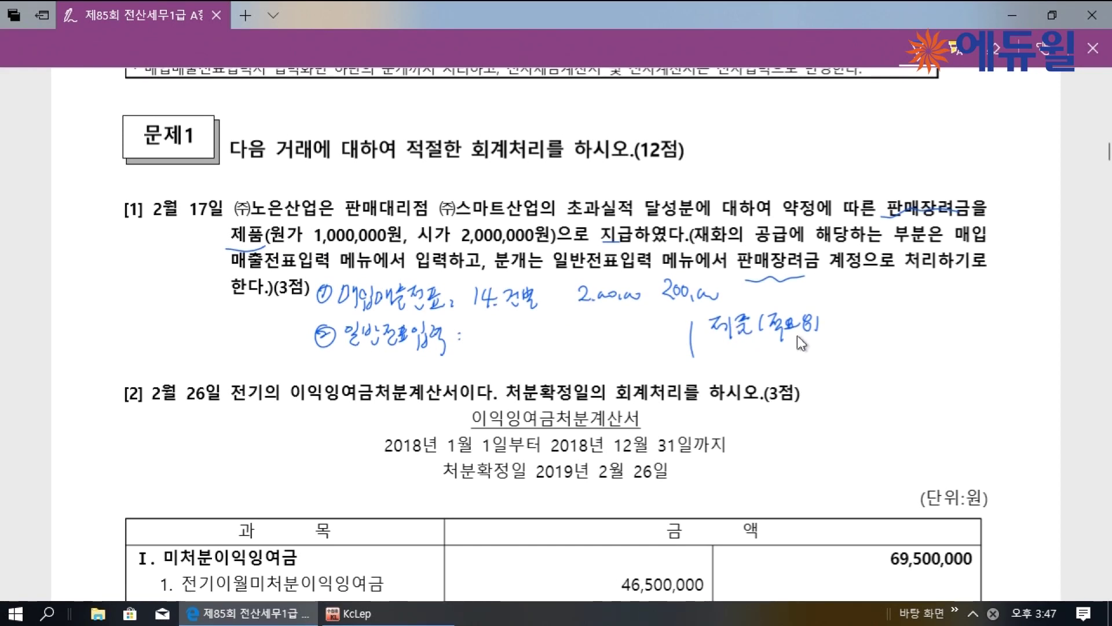
left_click_drag(857, 333, 917, 321)
left_click_drag(659, 300, 717, 297)
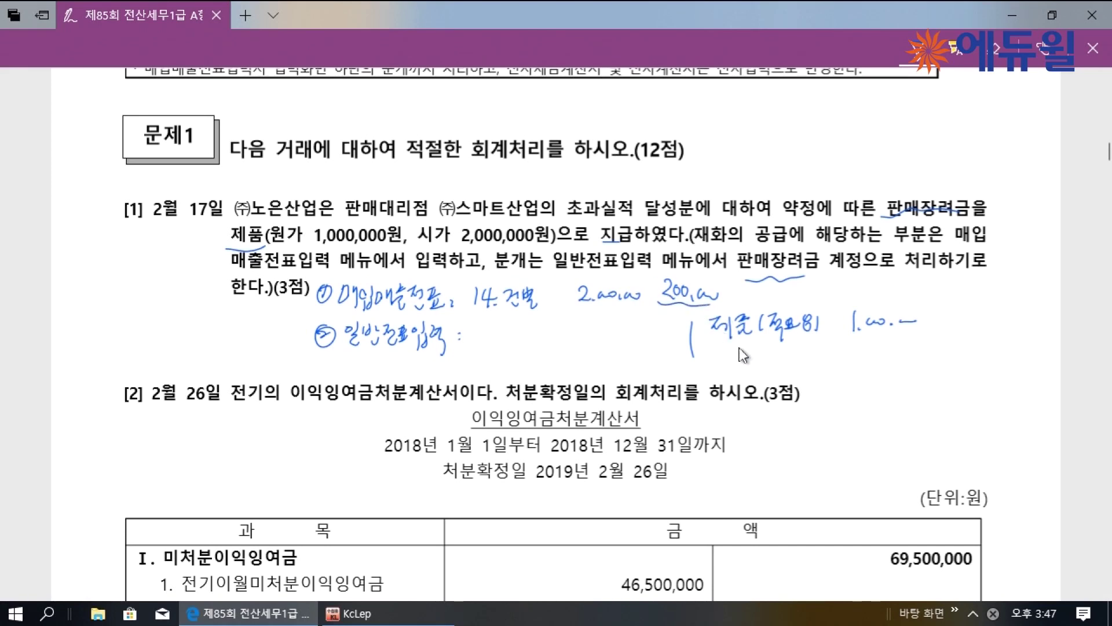
mouse_move(728, 345)
left_mouse_down()
mouse_move(747, 365)
mouse_move(757, 350)
left_mouse_up()
left_click_drag(873, 356, 922, 352)
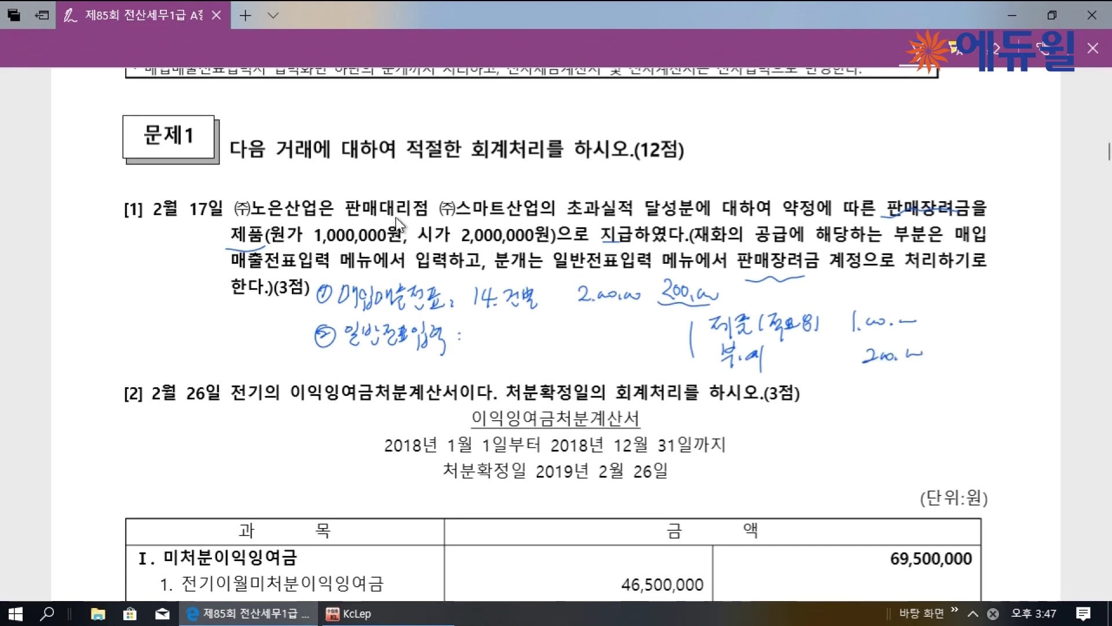
Write the debit 판매장려금 1,200,000, circle 2월 17일, and switch to KcLep
left_click_drag(813, 271, 819, 276)
left_click_drag(512, 333, 528, 348)
mouse_move(533, 338)
left_mouse_down()
mouse_move(534, 347)
mouse_move(571, 336)
mouse_move(577, 351)
mouse_move(598, 335)
left_mouse_up()
mouse_move(581, 341)
left_mouse_down()
mouse_move(603, 339)
mouse_move(603, 351)
left_mouse_up()
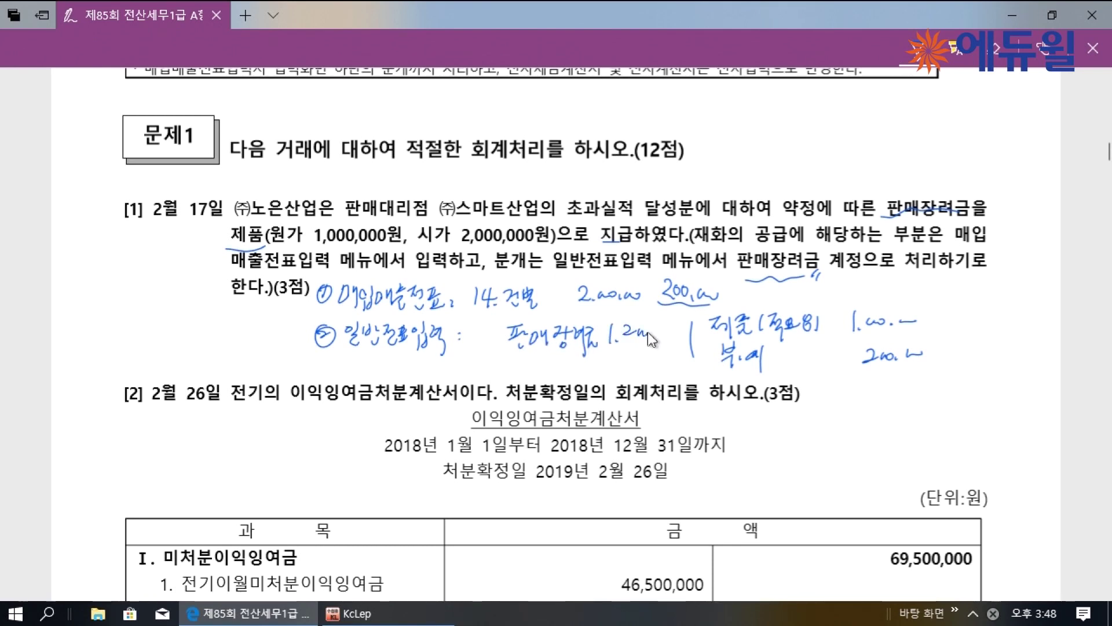
left_click_drag(651, 332, 672, 329)
mouse_move(227, 225)
left_mouse_down()
mouse_move(153, 220)
mouse_move(227, 223)
left_mouse_up()
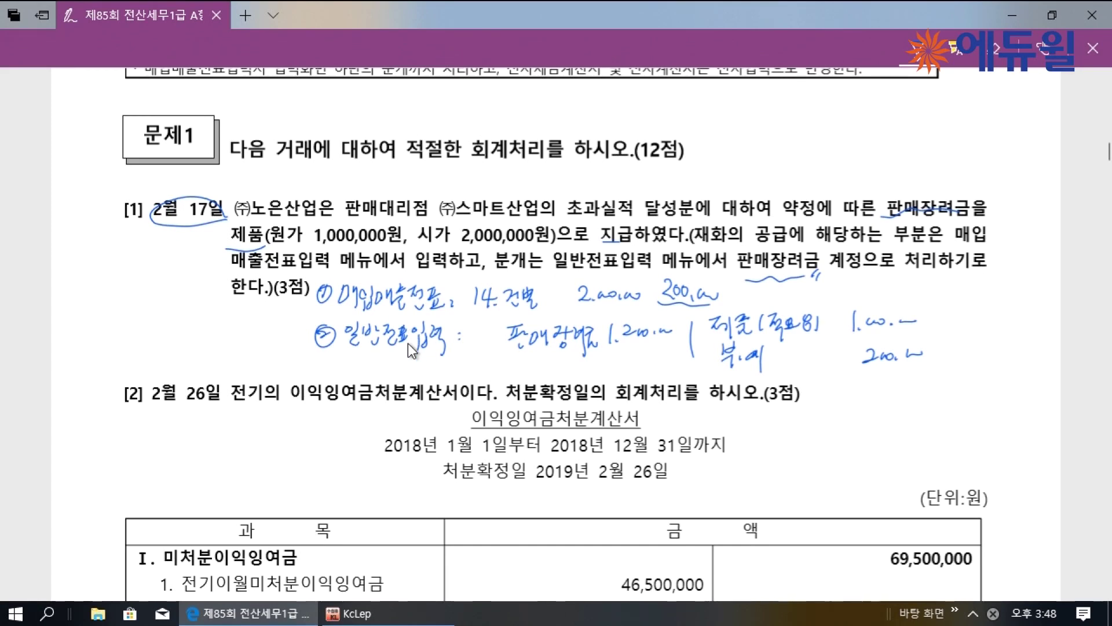
left_click(403, 611)
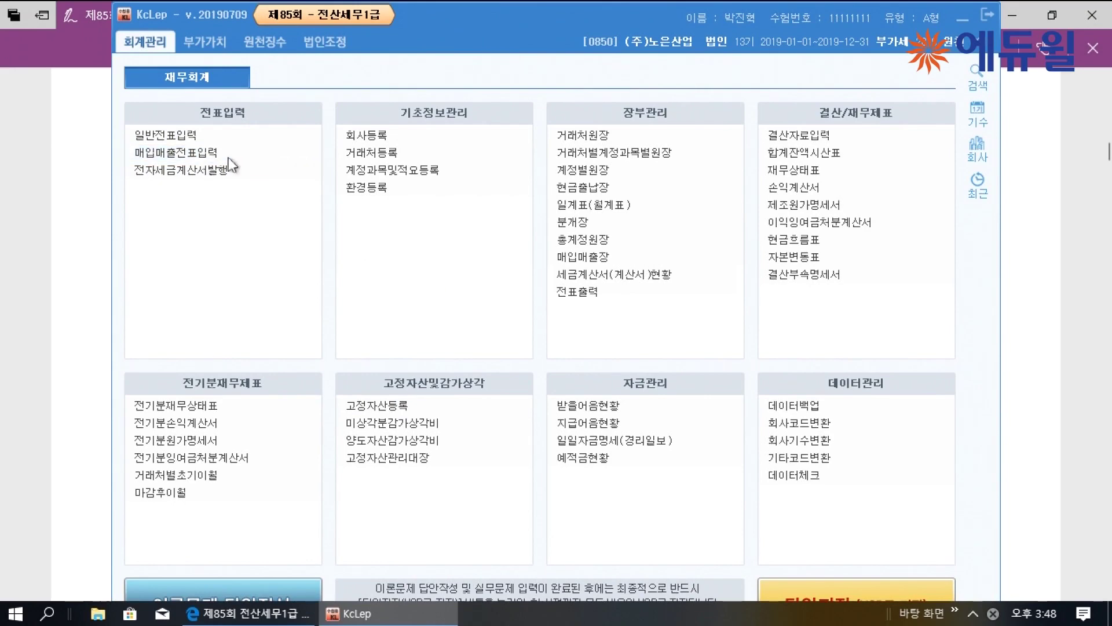
In 매입매출전표입력, enter a 02/17 type-14 건별 row with 2,000,000 supply and 200,000 VAT
left_click(191, 153)
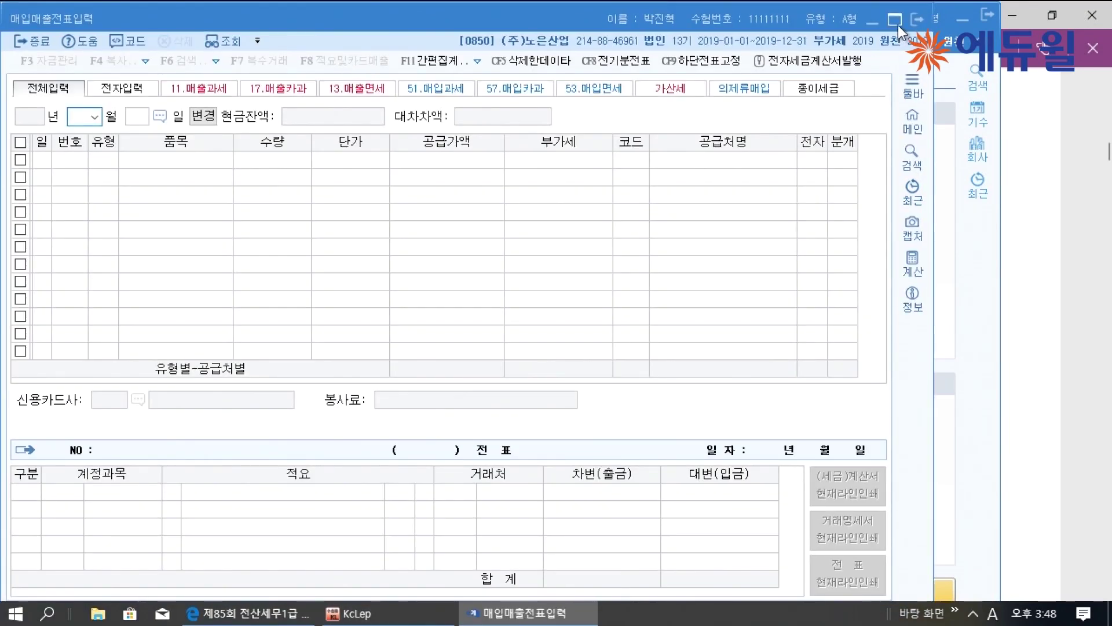
left_click(895, 20)
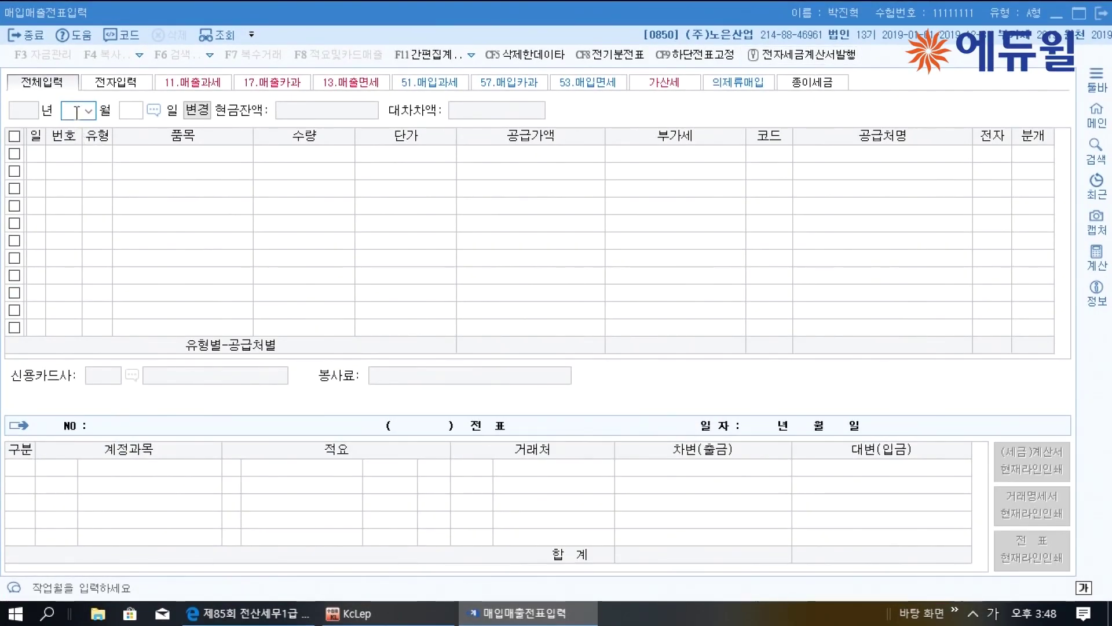
type("2")
key("Return")
type("17")
key("Return")
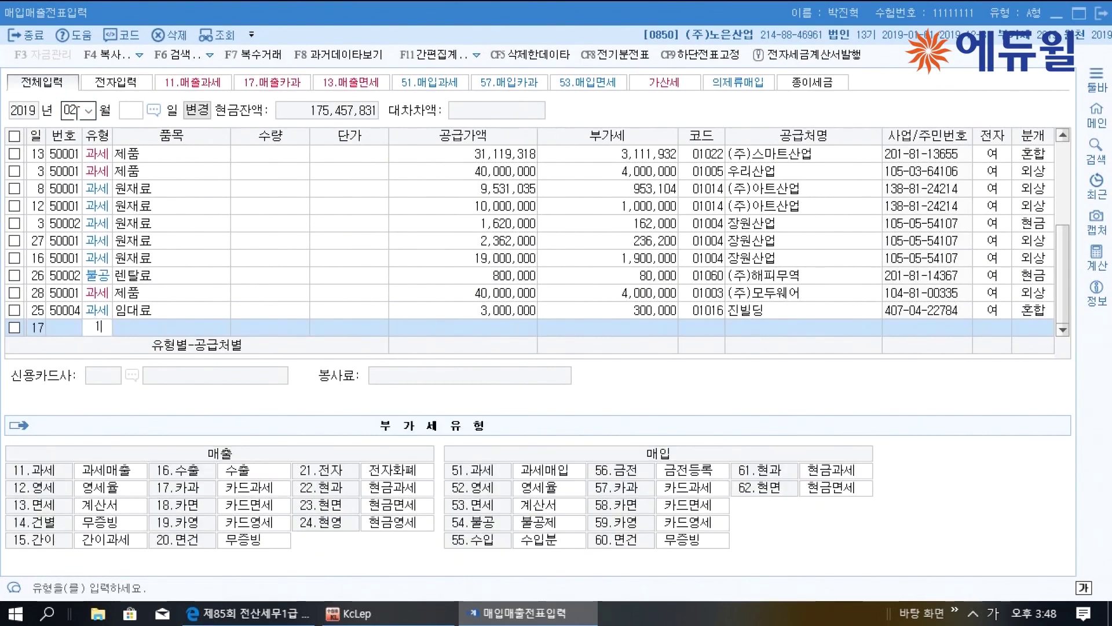
type("14")
key("Return")
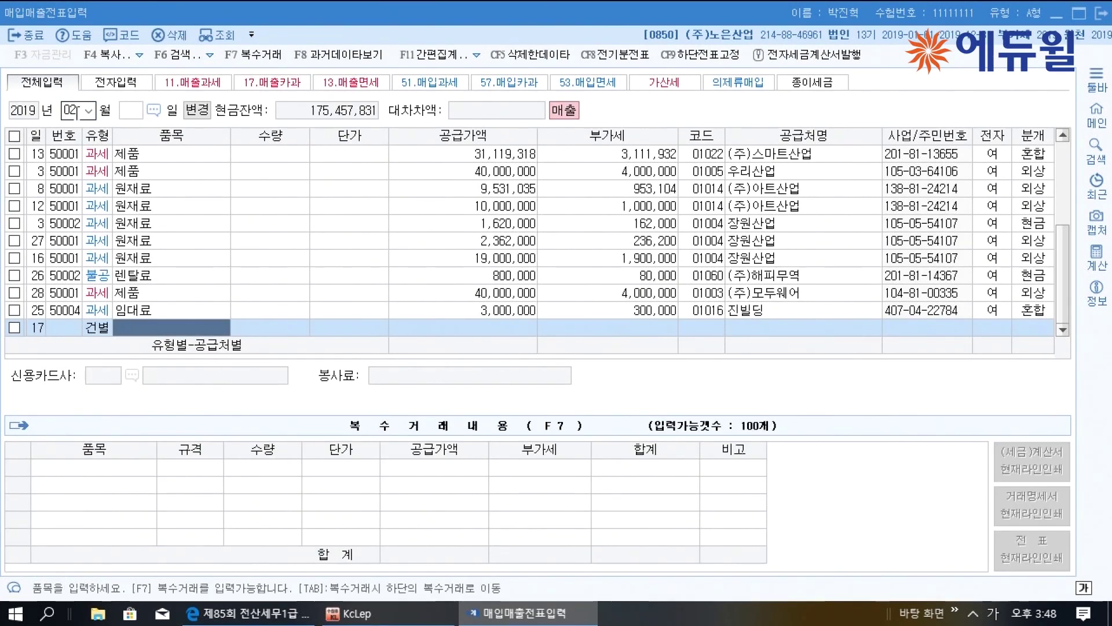
key("Return")
key("Return")
key("Return")
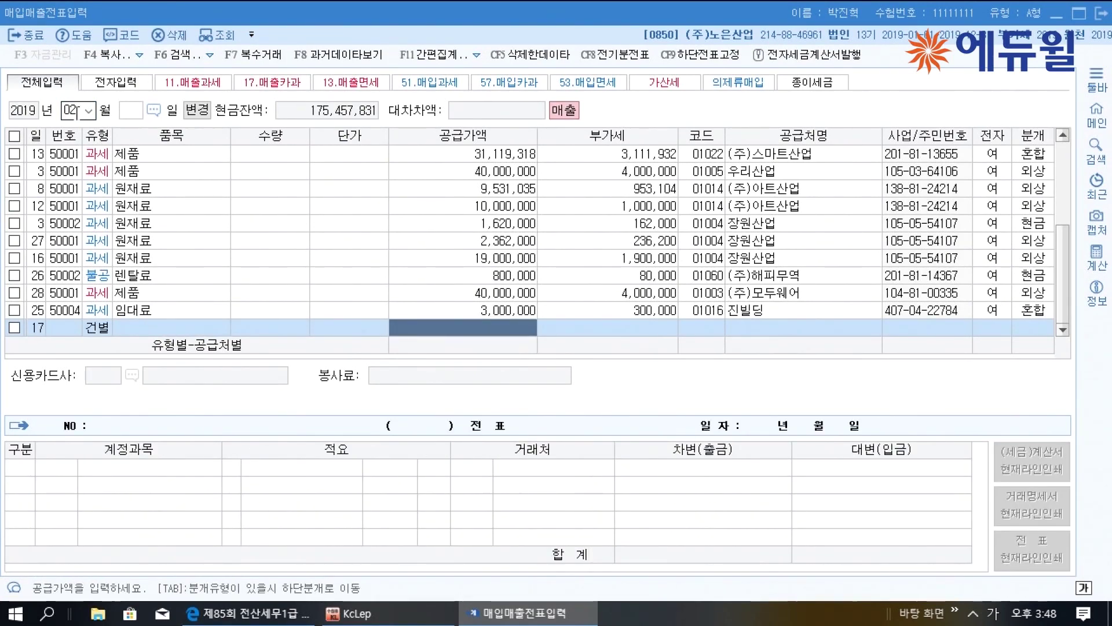
type("2000000")
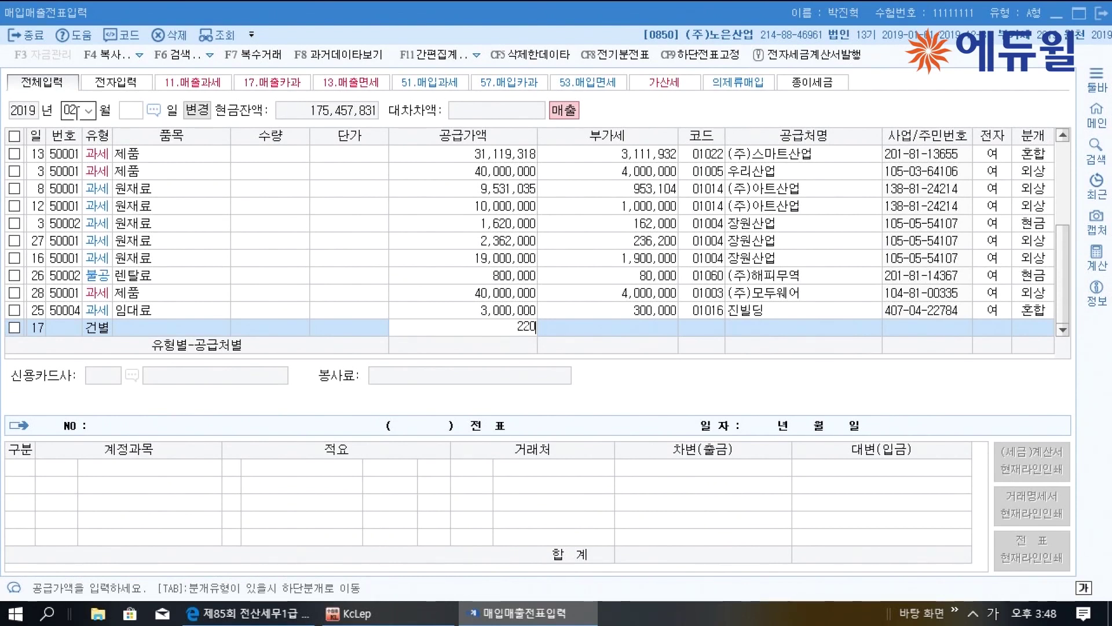
key("Return")
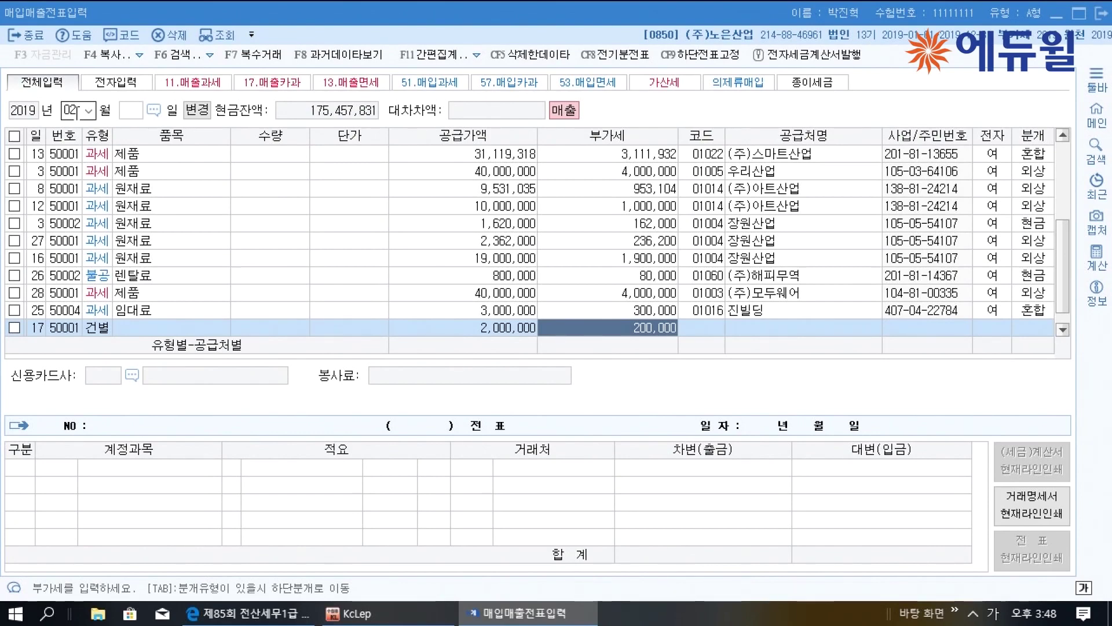
key("Return")
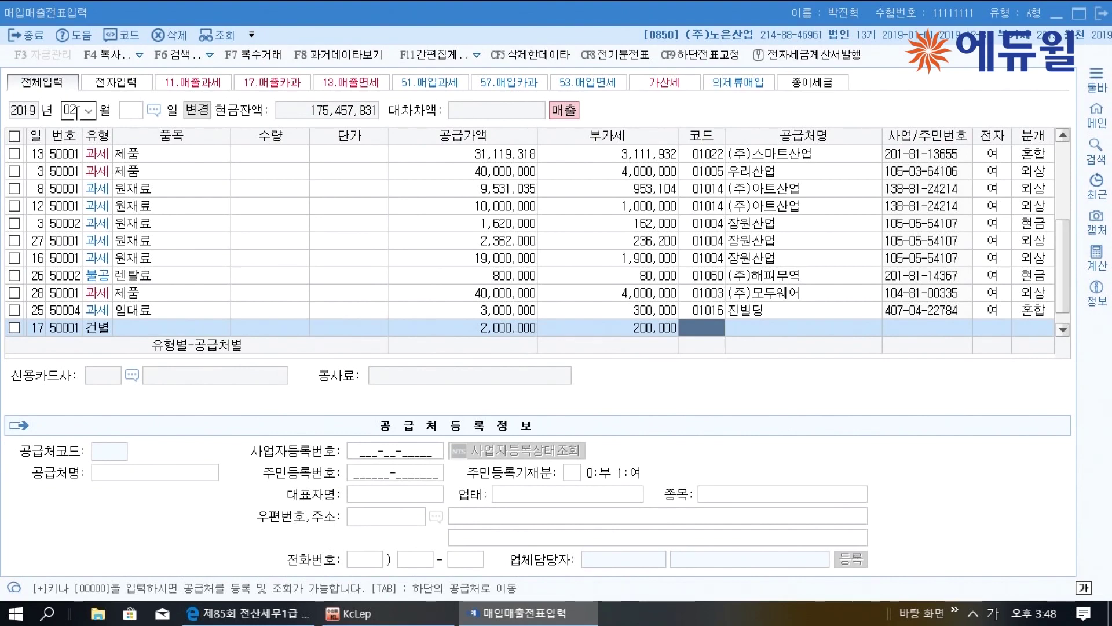
Set the customer to (주)스마트산업 and save the row with 분개 0
type("스마")
key("Return")
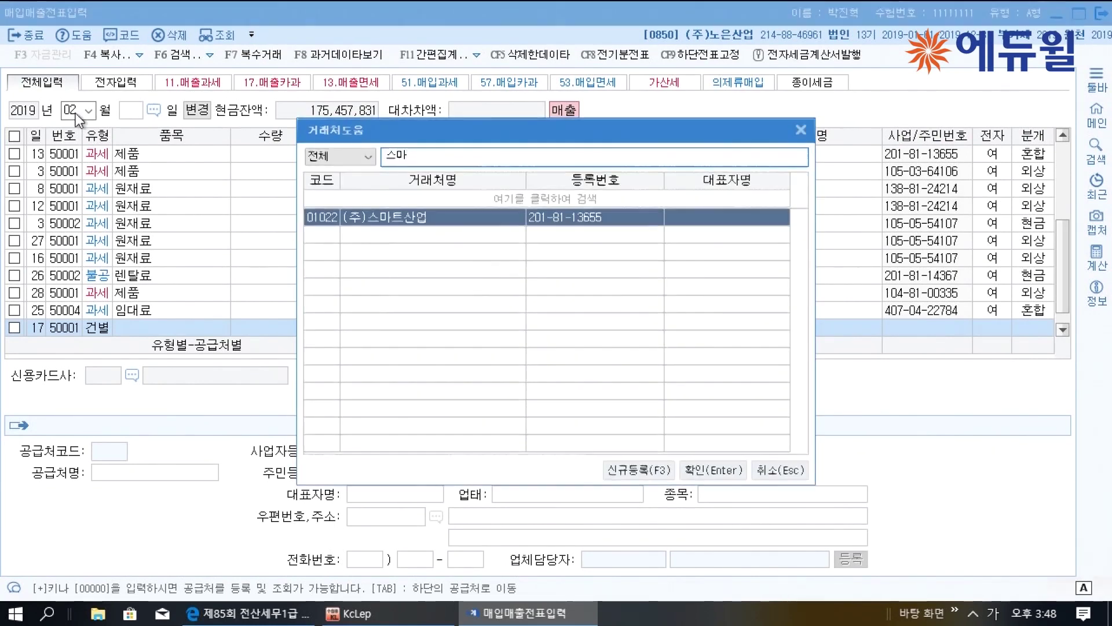
key("Return")
key("Return")
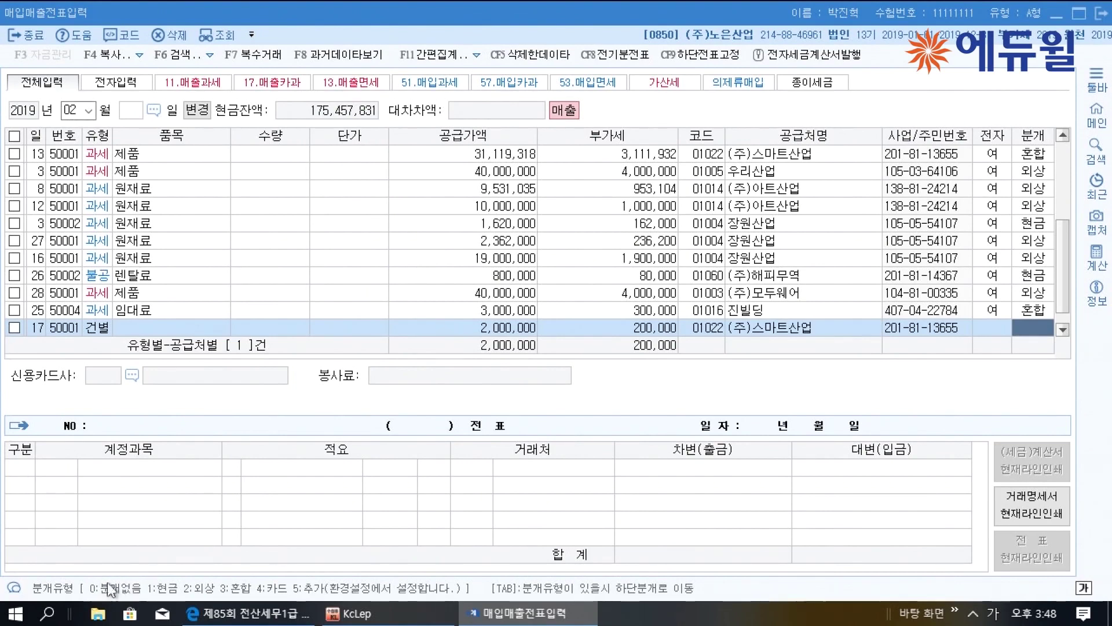
type("0")
key("Return")
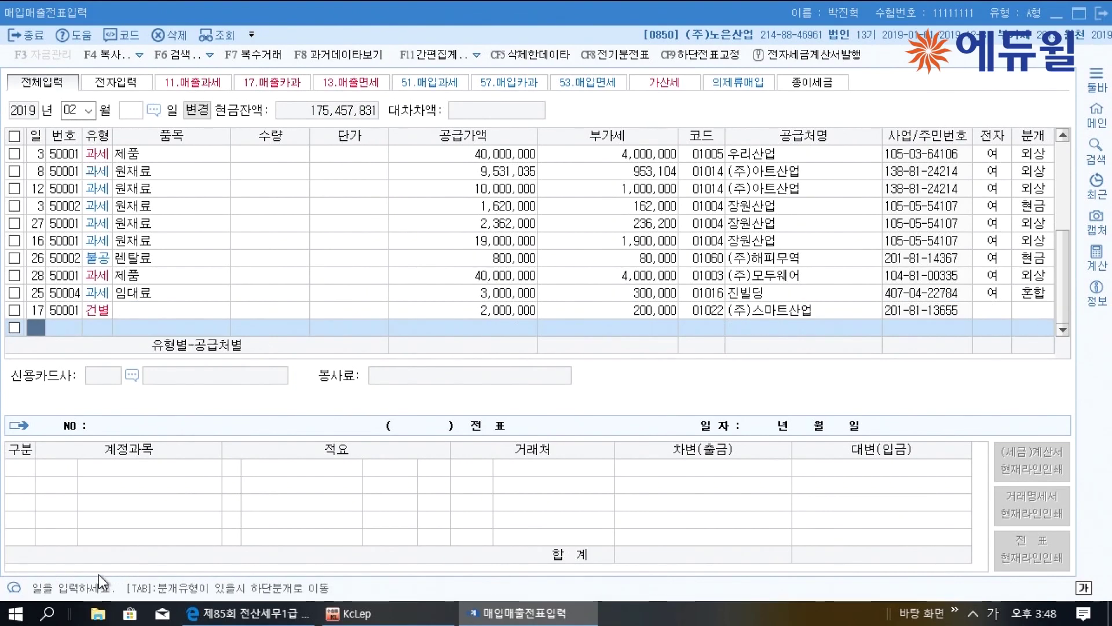
In 일반전표입력, add a February 17 credit line: 0150 제품, 적요 8, 1,000,000
left_click(1057, 14)
left_click(160, 138)
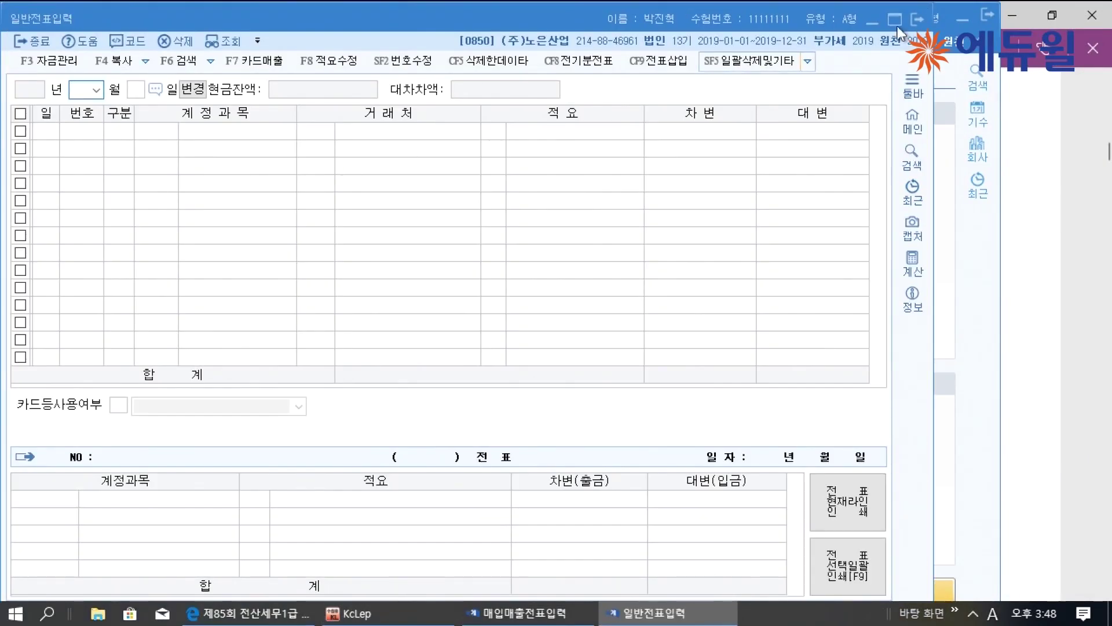
left_click(895, 20)
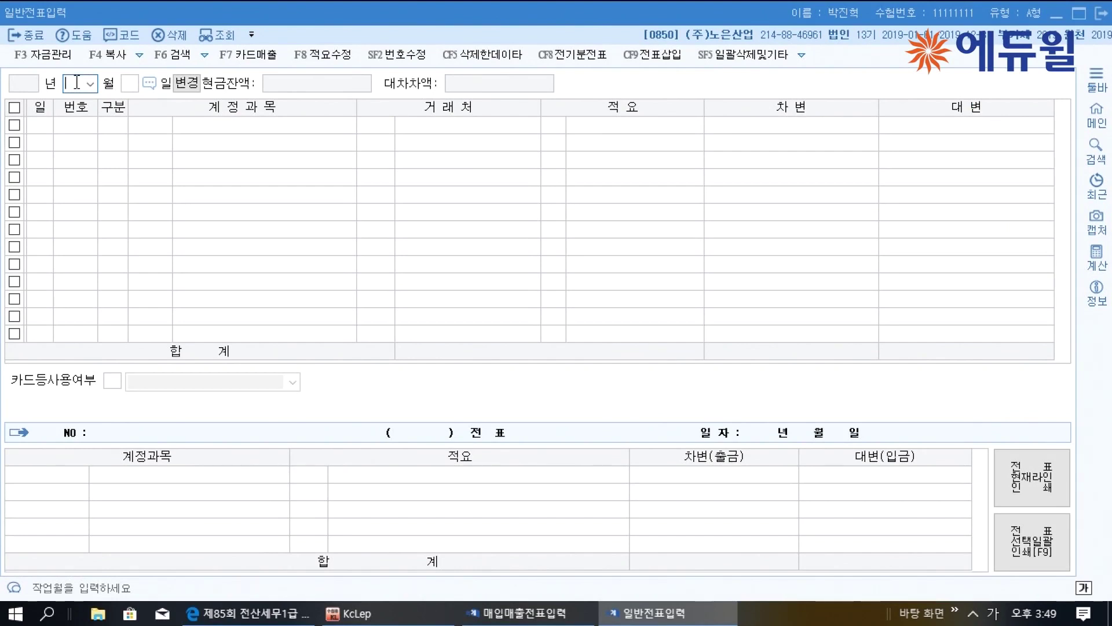
type("02")
key("Return")
type("17")
key("Return")
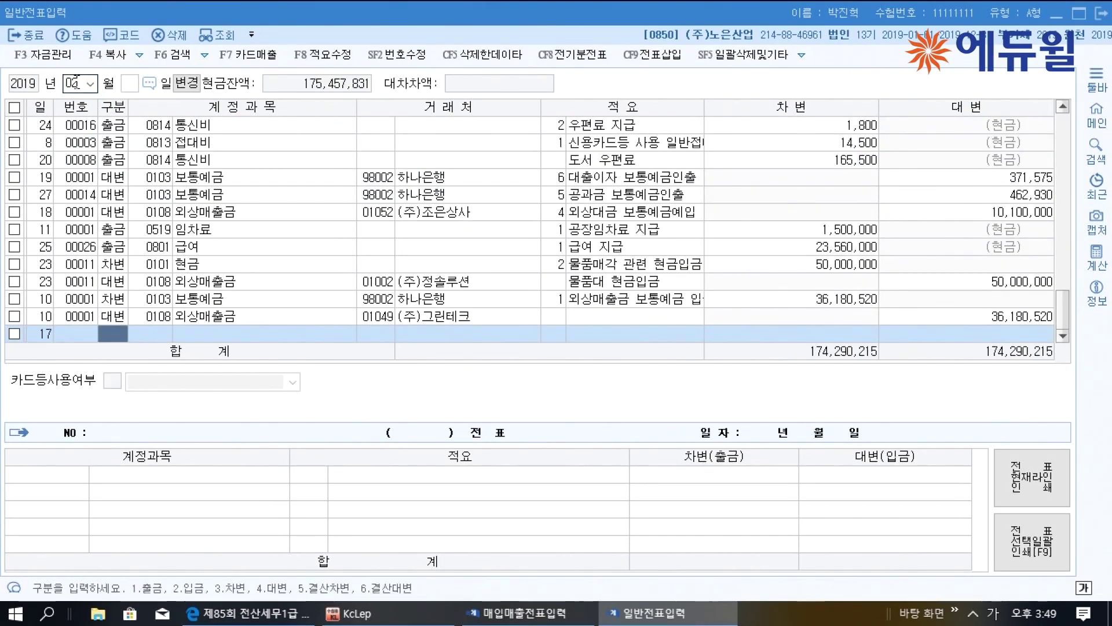
type("4")
key("Return")
type("150")
key("Return")
key("Return")
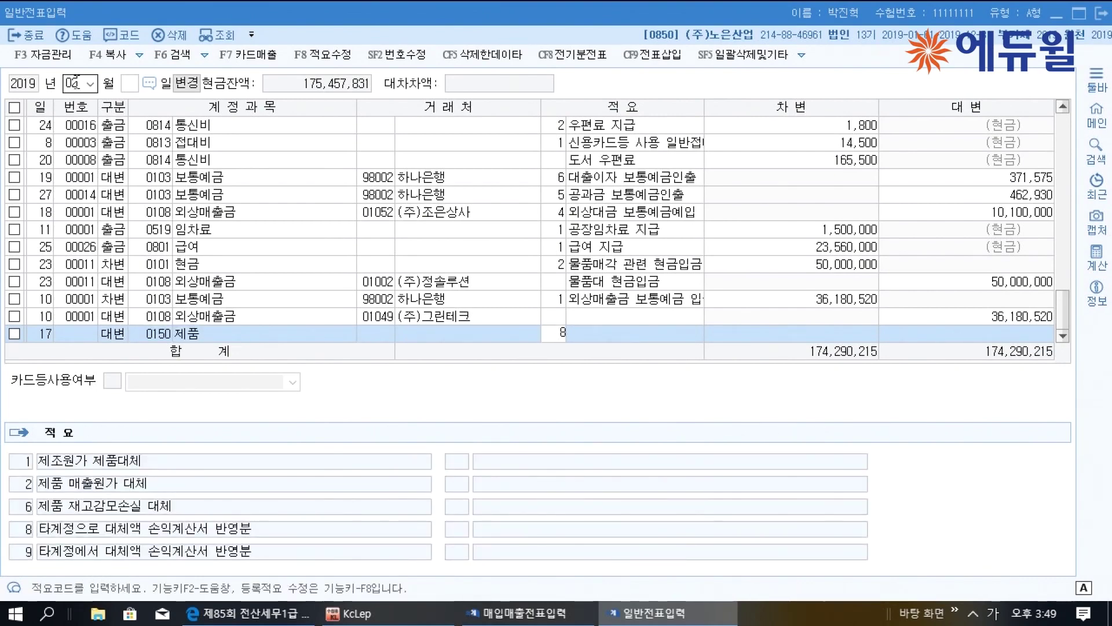
key("Return")
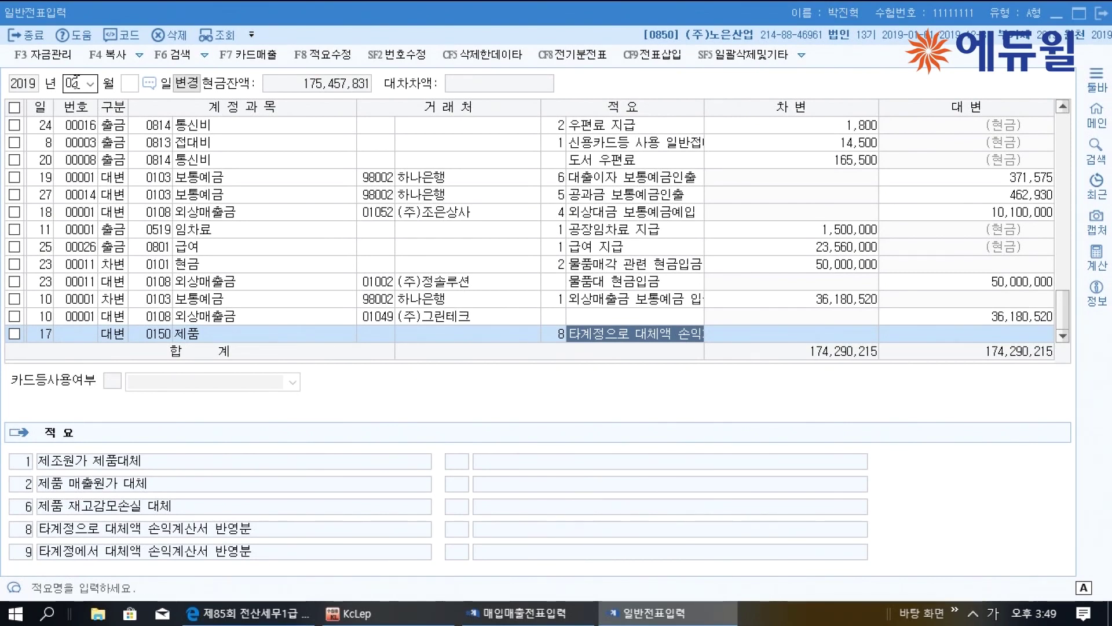
key("Return")
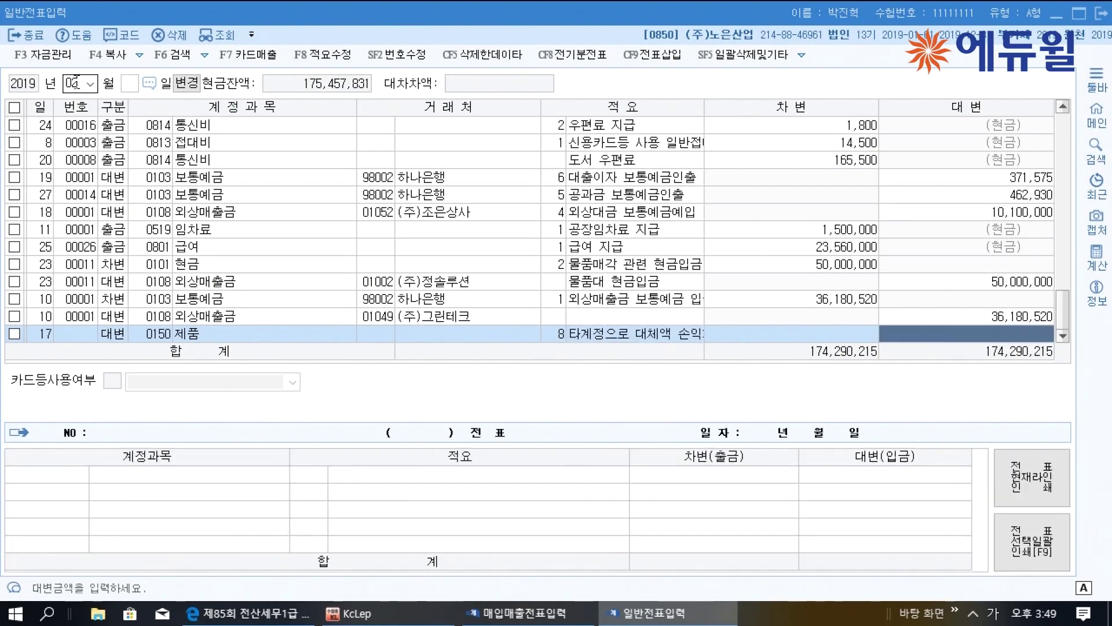
type("1000000")
key("Return")
Add a credit line for 0255 부가세예수금 of 200,000
key("Return")
type("4")
key("Return")
type("부가")
key("Return")
key("Down")
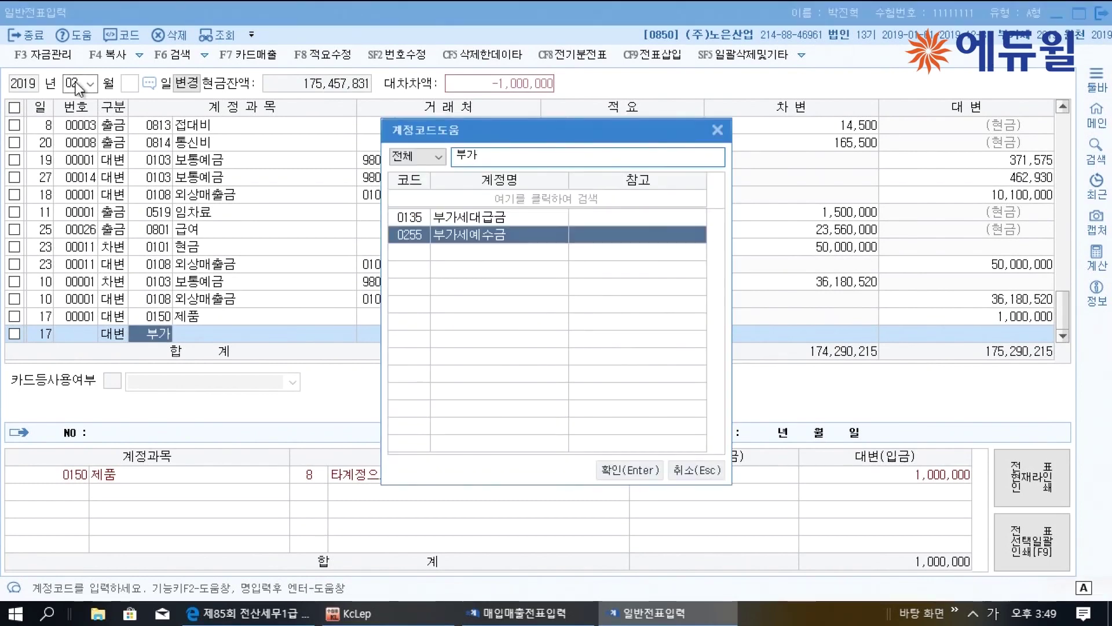
key("Return")
key("Return")
key("Return")
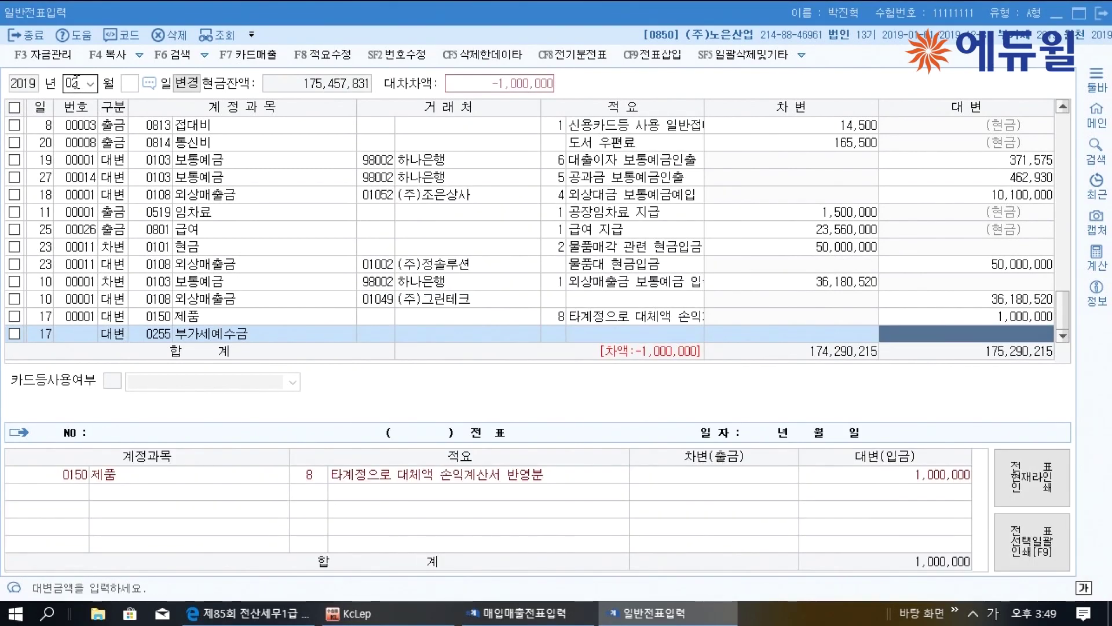
type("200")
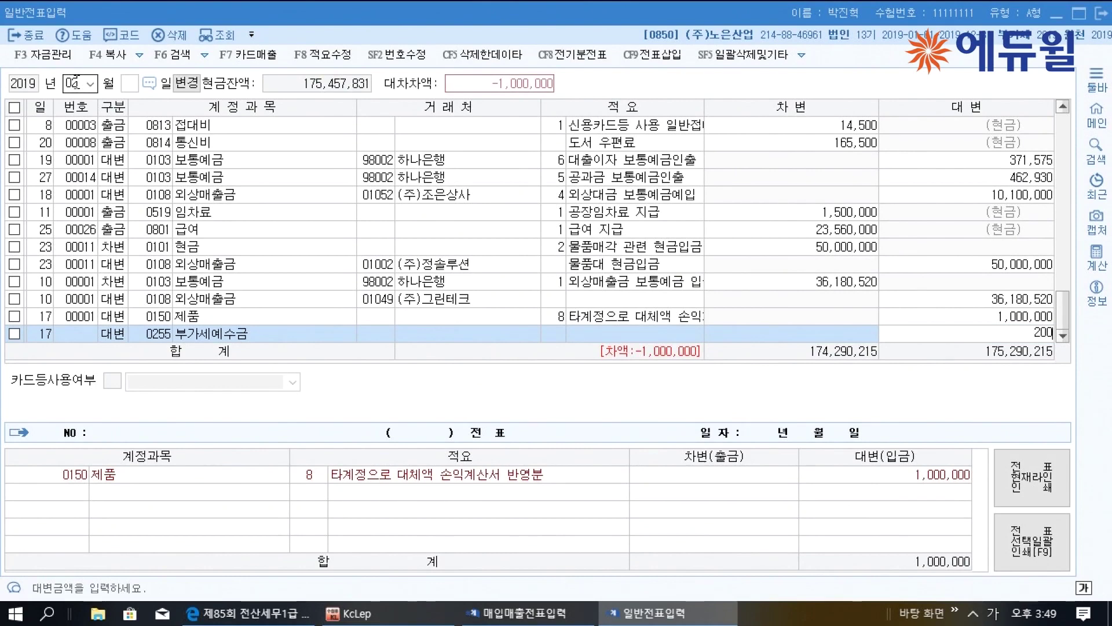
type(",000")
key("Return")
Add the debit line 0855 판매장려금 1,200,000 to balance the entry
key("Return")
type("3")
key("Return")
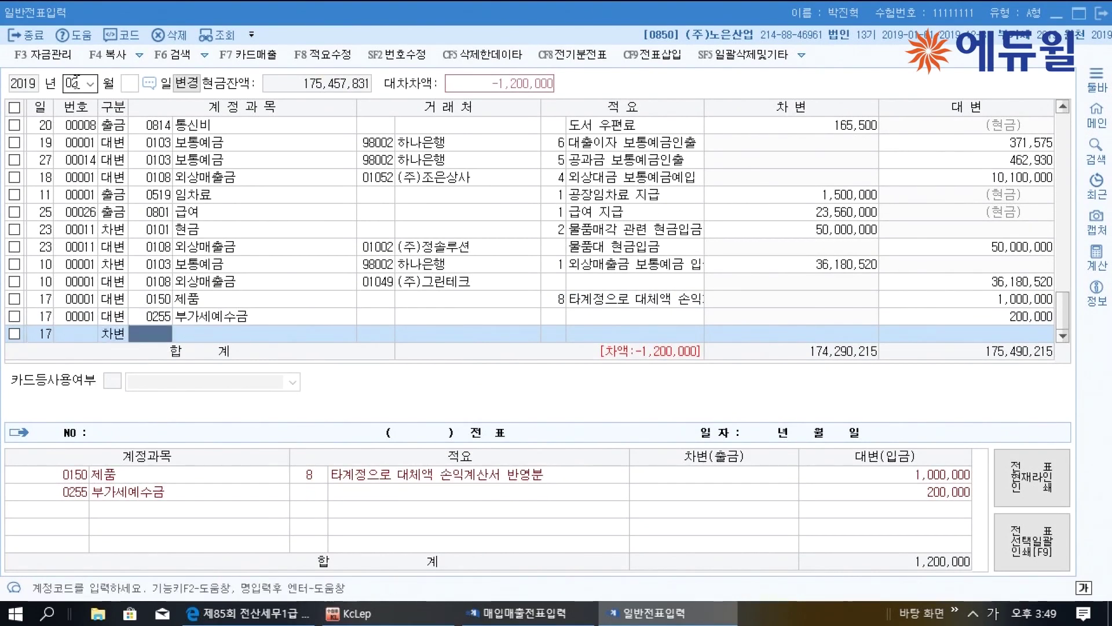
type("판매")
key("Return")
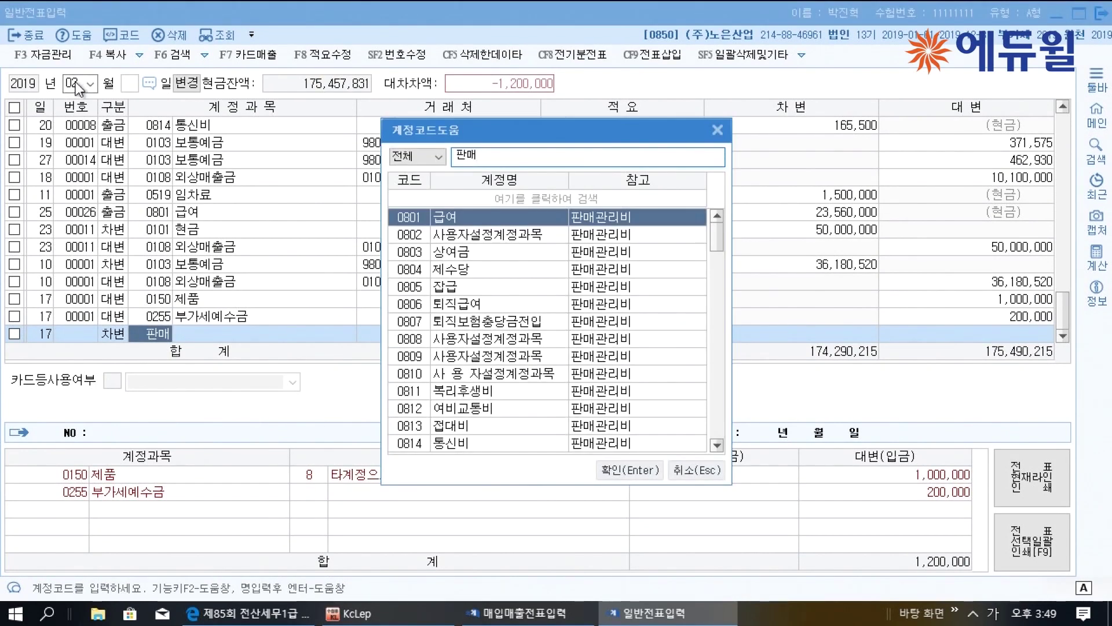
key("Down")
key("Down")
key("Down")
key("Down")
key("Down")
key("Down")
key("Down")
key("Down")
key("Down")
key("Down")
key("Down")
key("Down")
key("Down")
key("Down")
key("Down")
key("Down")
key("Down")
key("Down")
key("Down")
key("Down")
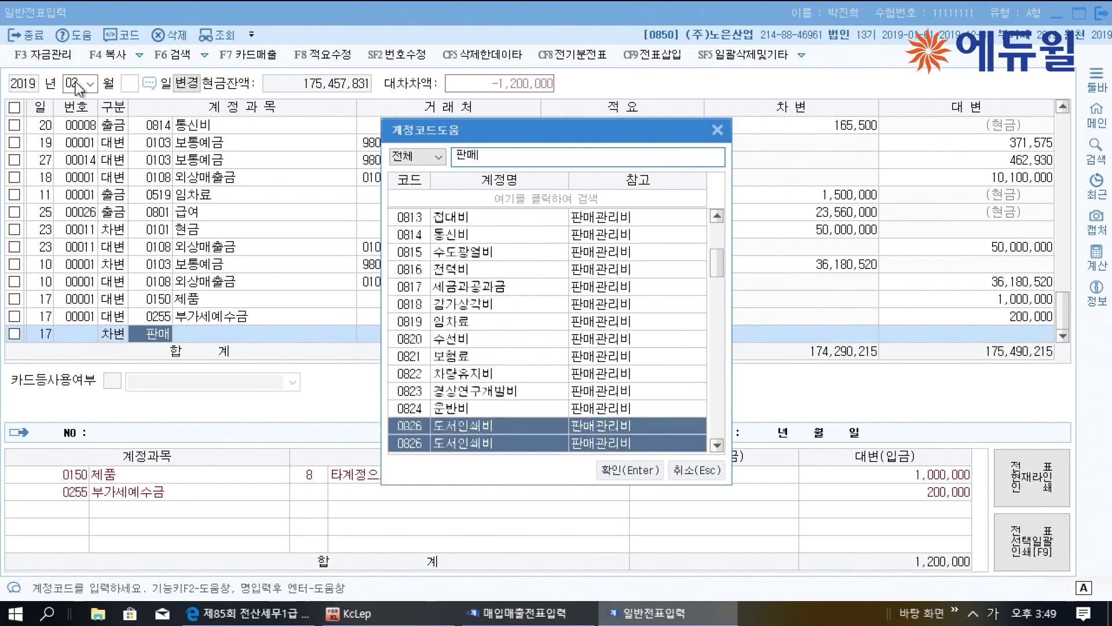
key("Down")
key("Down")
key("Down")
key("Escape")
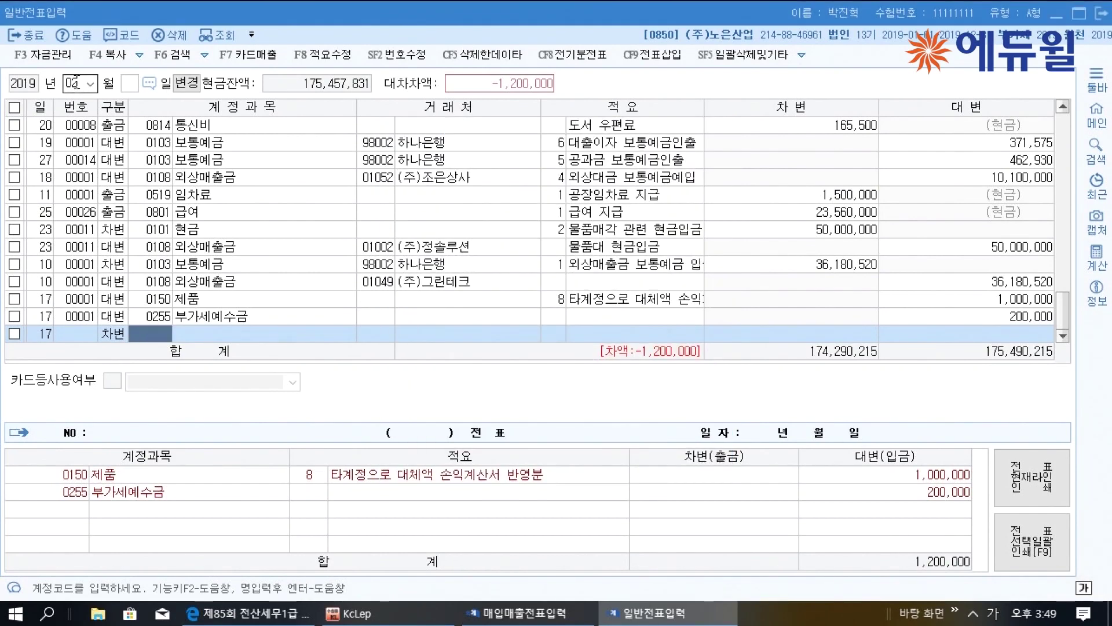
type("판매장")
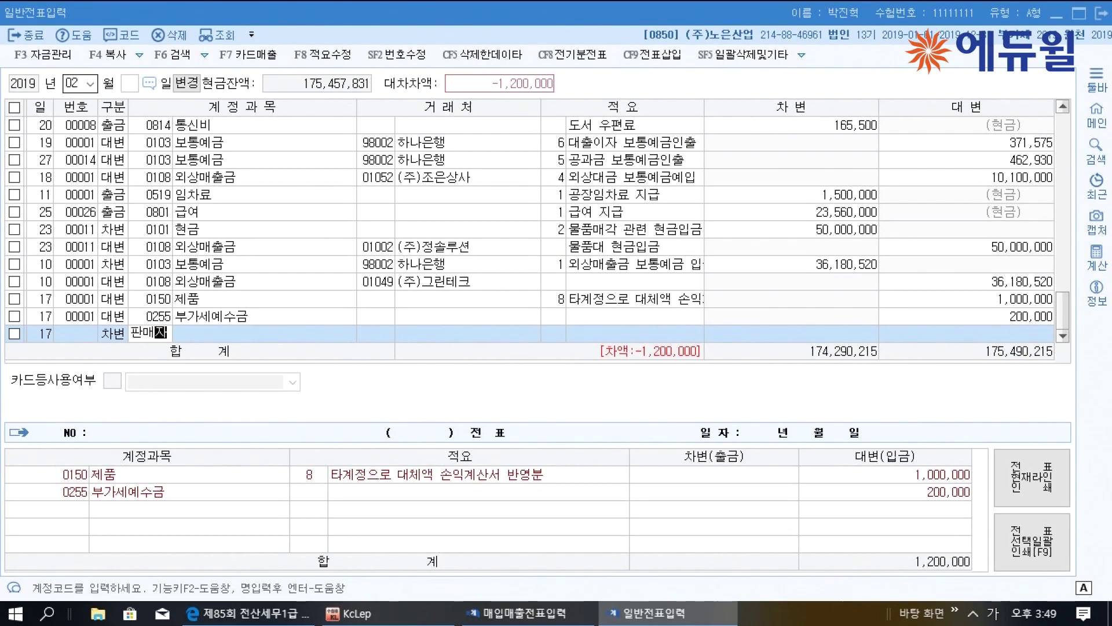
key("Return")
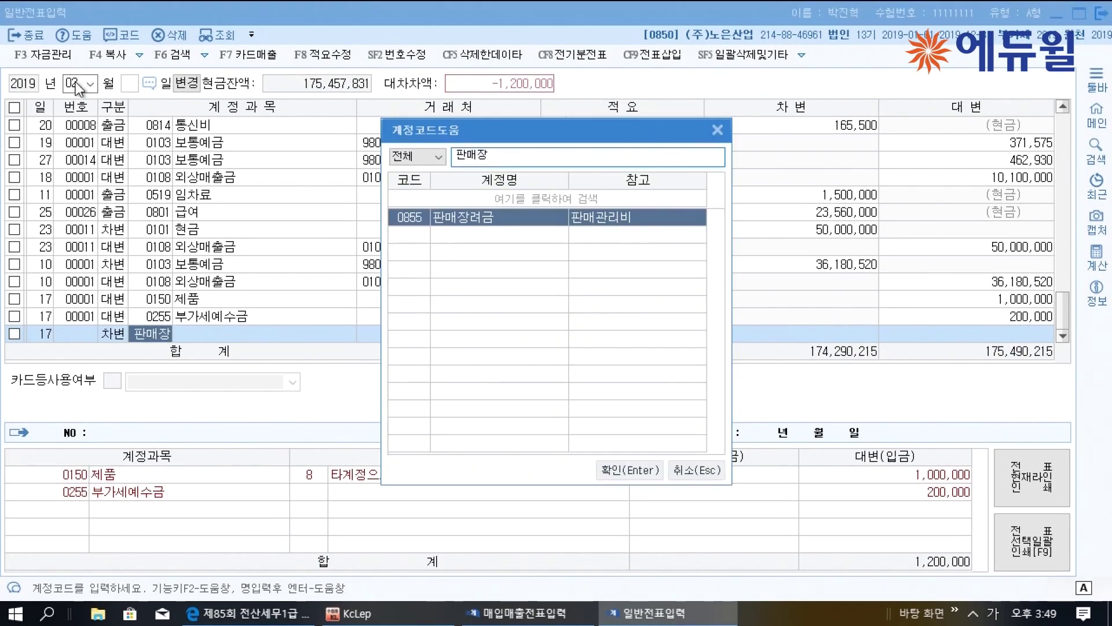
key("Return")
key("Return")
key("Return")
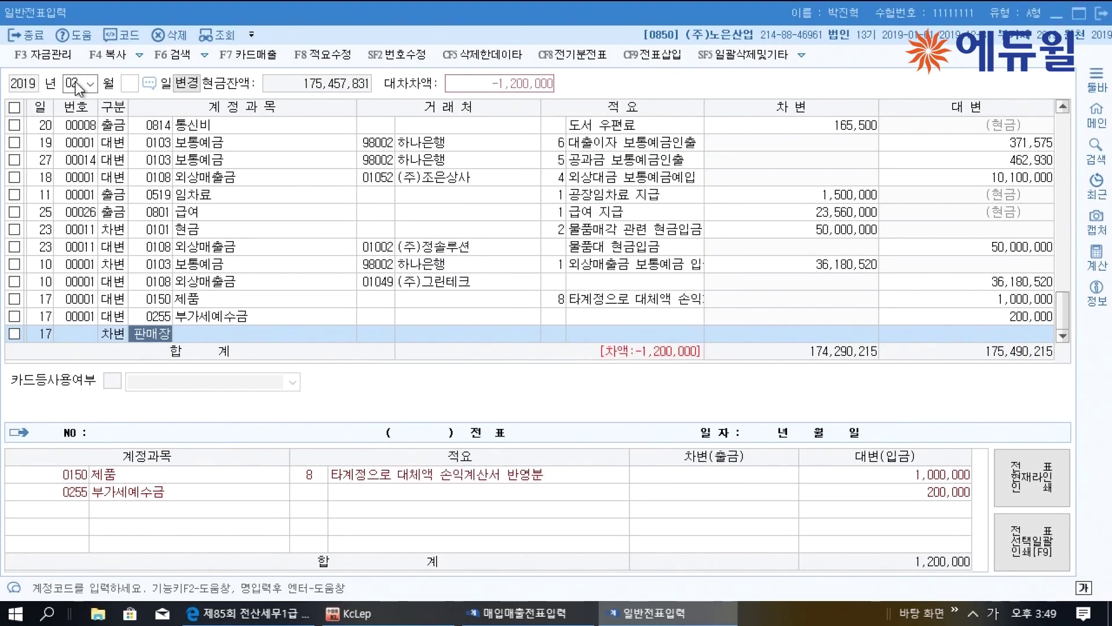
key("Return")
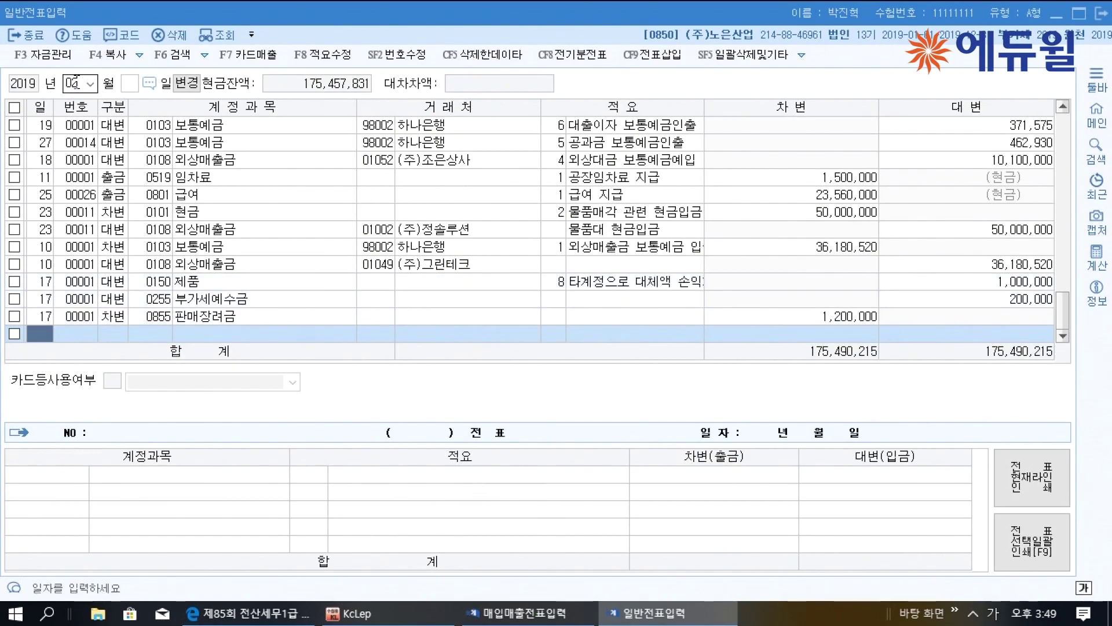
In problem [2], underline 2월, 이익잉여금처분계산서, 처분확정일 and 2019년 2월 26일
left_click(281, 616)
scroll(338, 467, "down", 5)
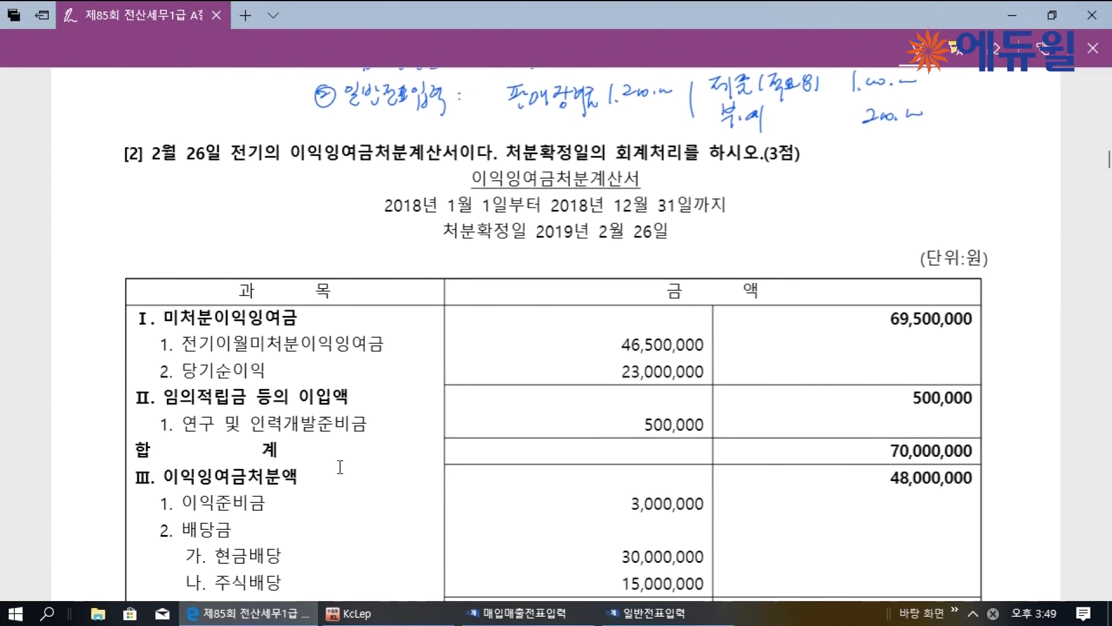
left_click_drag(153, 168, 171, 172)
left_click_drag(286, 171, 422, 163)
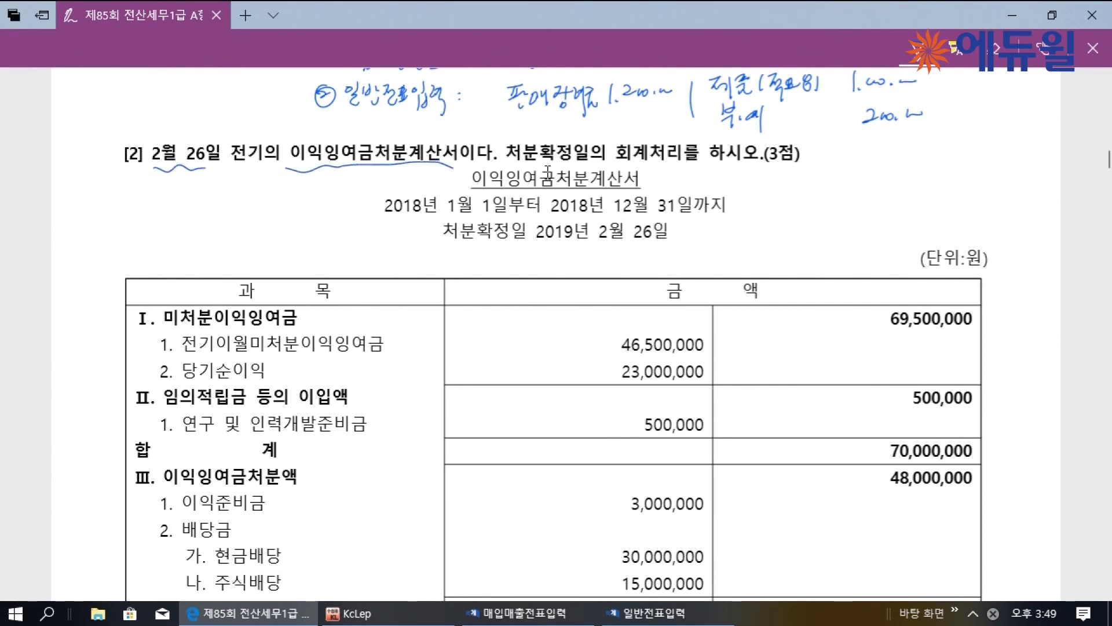
left_click_drag(508, 169, 585, 157)
left_click_drag(540, 244, 621, 244)
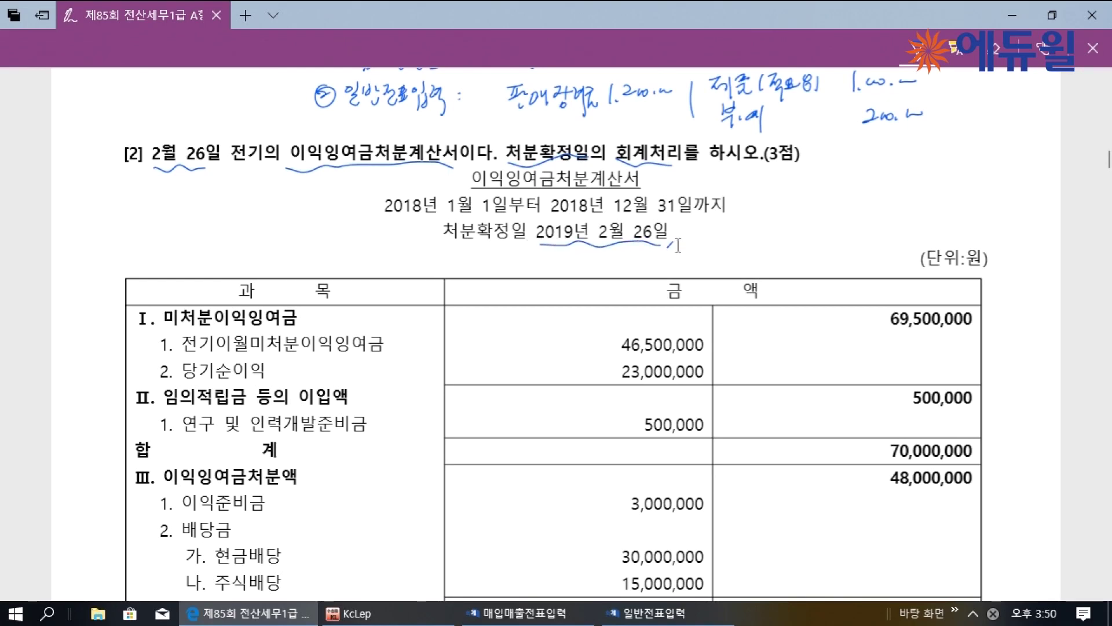
scroll(406, 307, "down", 3)
mouse_move(165, 325)
left_mouse_down()
mouse_move(284, 334)
mouse_move(264, 307)
left_mouse_up()
Mark 이입액 500,000 and 이익잉여금처분액 48,000,000, then draw a divider below the table
left_click_drag(298, 306, 306, 327)
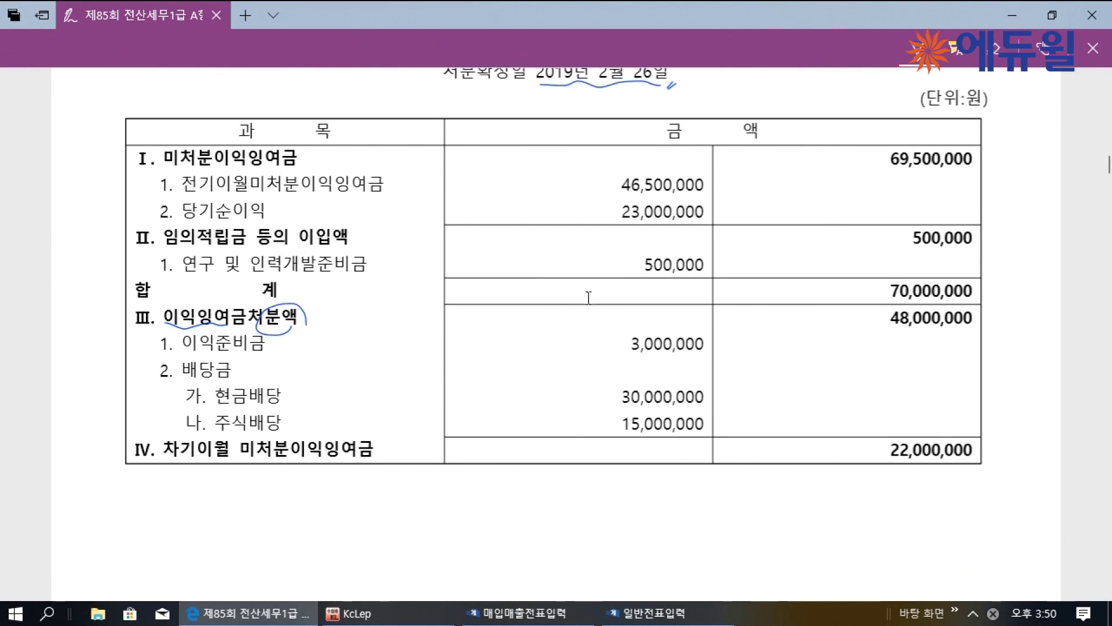
left_click_drag(886, 326, 956, 321)
left_click_drag(300, 248, 342, 249)
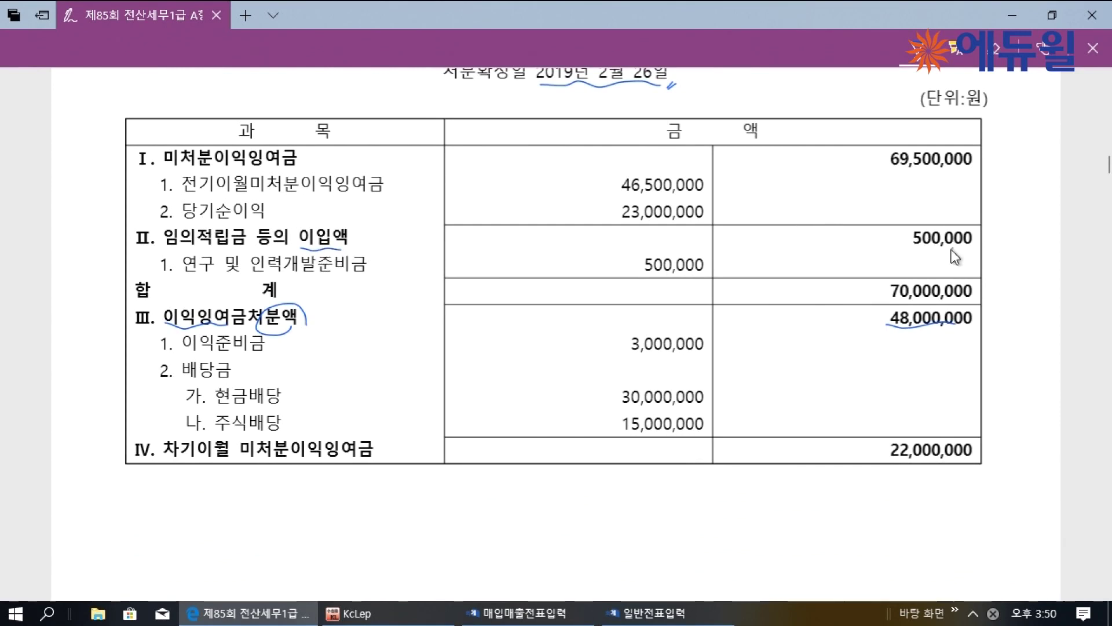
left_click_drag(962, 245, 960, 232)
left_click_drag(943, 334, 906, 336)
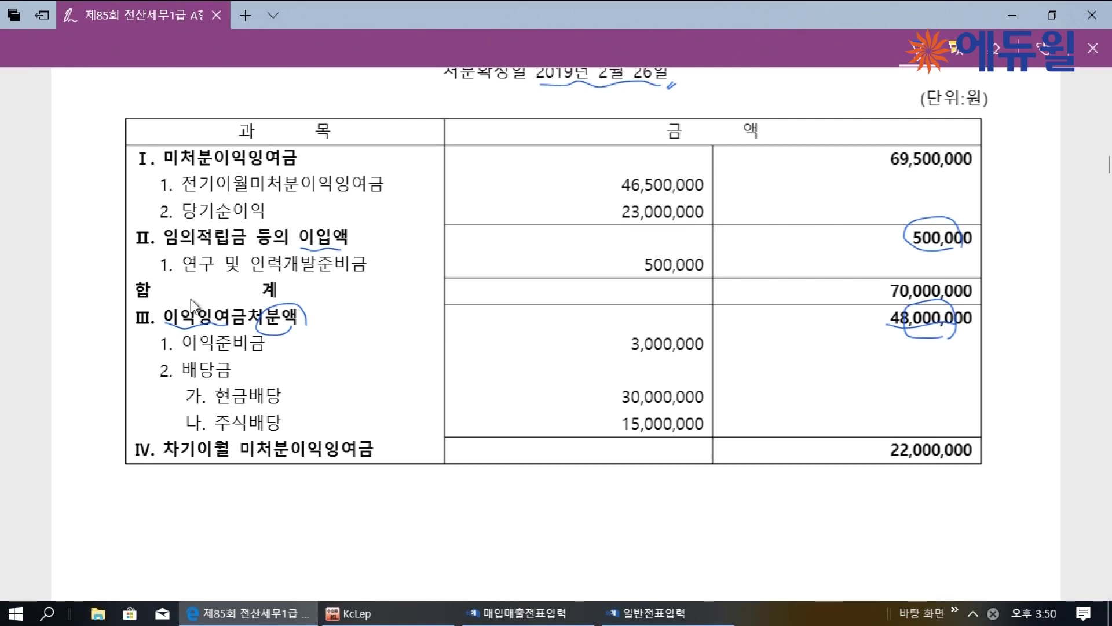
left_click_drag(540, 482, 539, 510)
Handwrite debit 연구인력개발준비금 and credit 이월이익잉여금 on either side of the divider
mouse_move(558, 494)
left_mouse_down()
mouse_move(582, 492)
mouse_move(596, 505)
left_mouse_up()
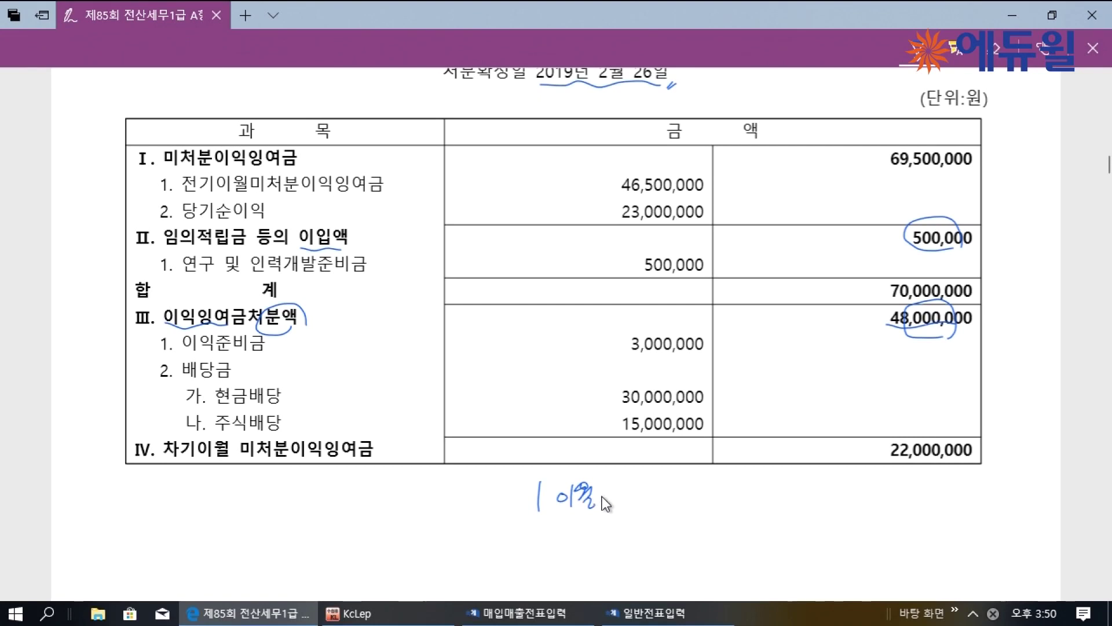
mouse_move(604, 492)
left_mouse_down()
mouse_move(637, 507)
mouse_move(791, 493)
left_mouse_up()
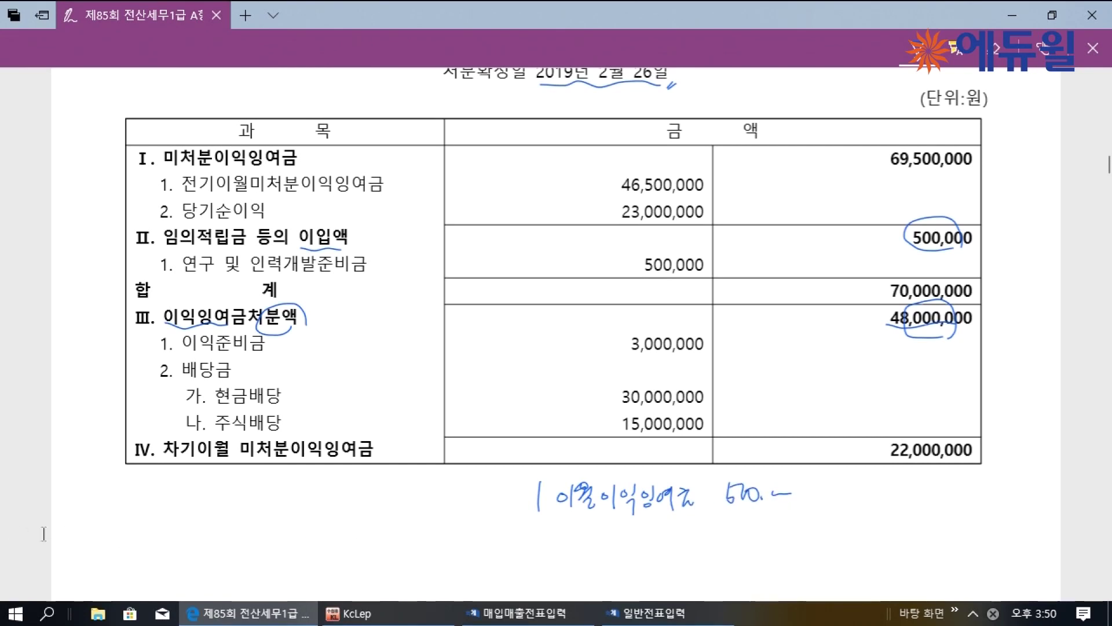
mouse_move(255, 497)
left_mouse_down()
mouse_move(284, 524)
mouse_move(334, 502)
mouse_move(374, 517)
mouse_move(389, 503)
mouse_move(383, 515)
mouse_move(423, 502)
mouse_move(427, 518)
left_mouse_up()
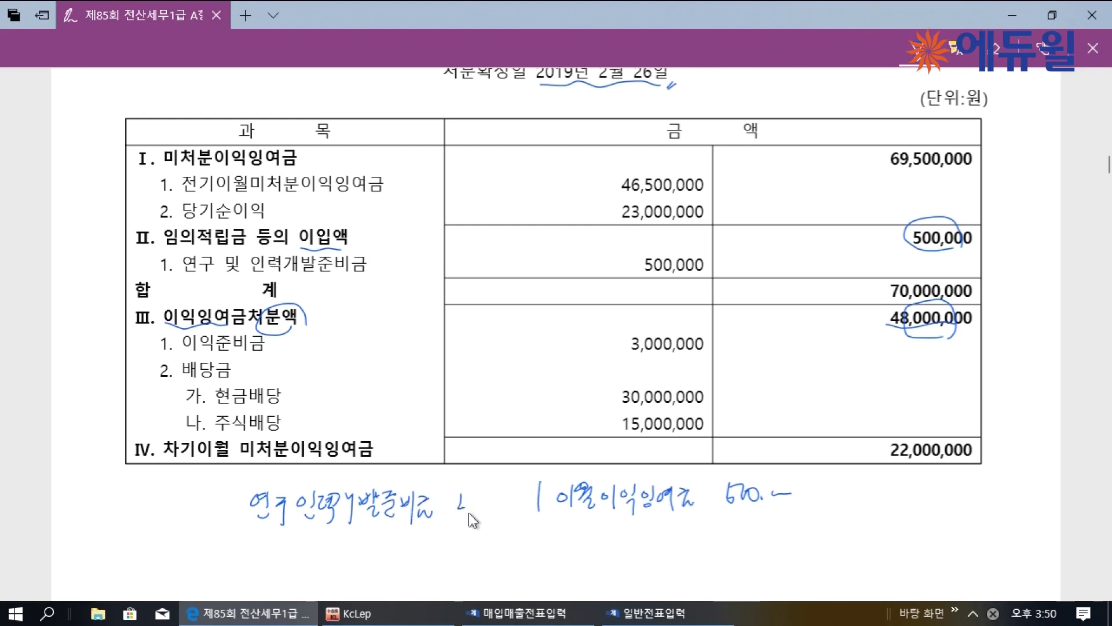
left_click_drag(536, 528, 531, 588)
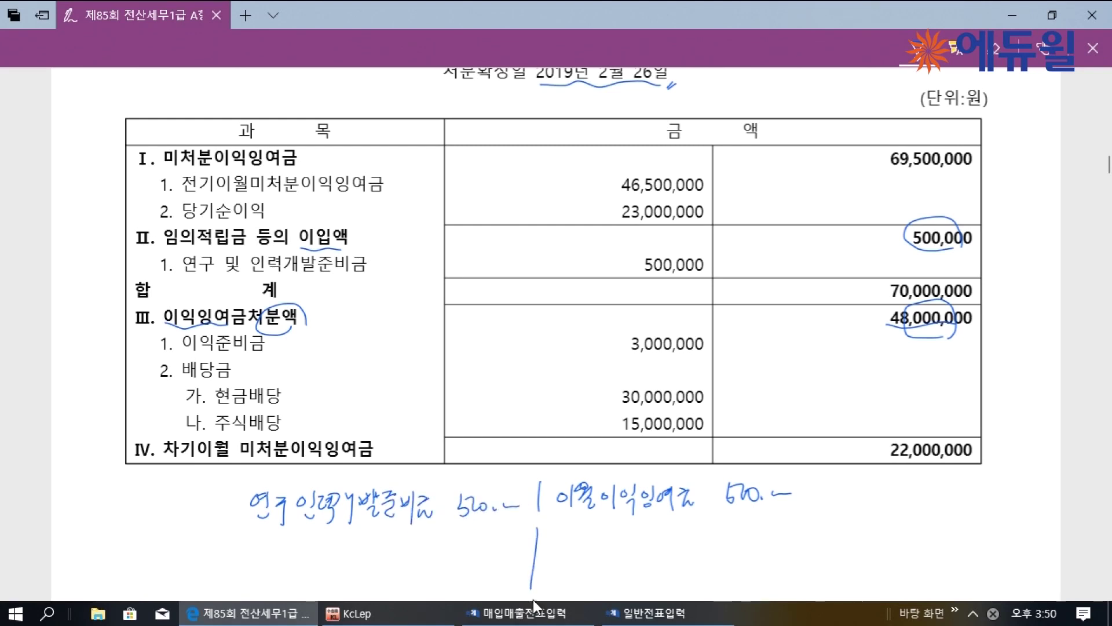
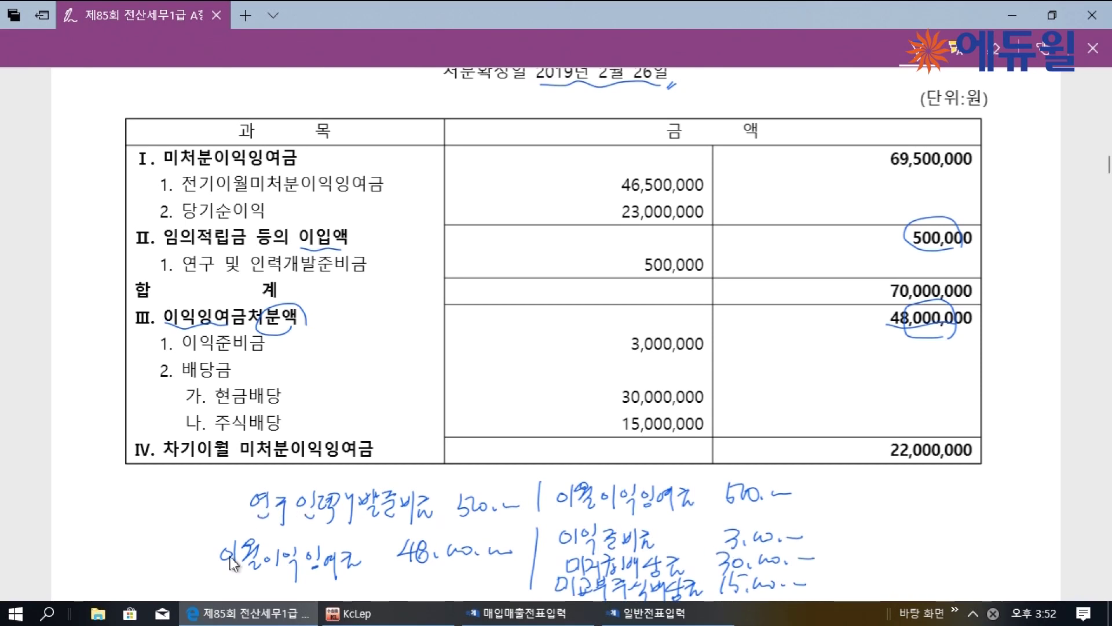
Strike out the handwritten 500,000 line and rewrite 48,000,000 as 47,500,000
left_click_drag(234, 561, 258, 560)
mouse_move(559, 503)
left_mouse_down()
mouse_move(626, 502)
mouse_move(779, 464)
left_mouse_up()
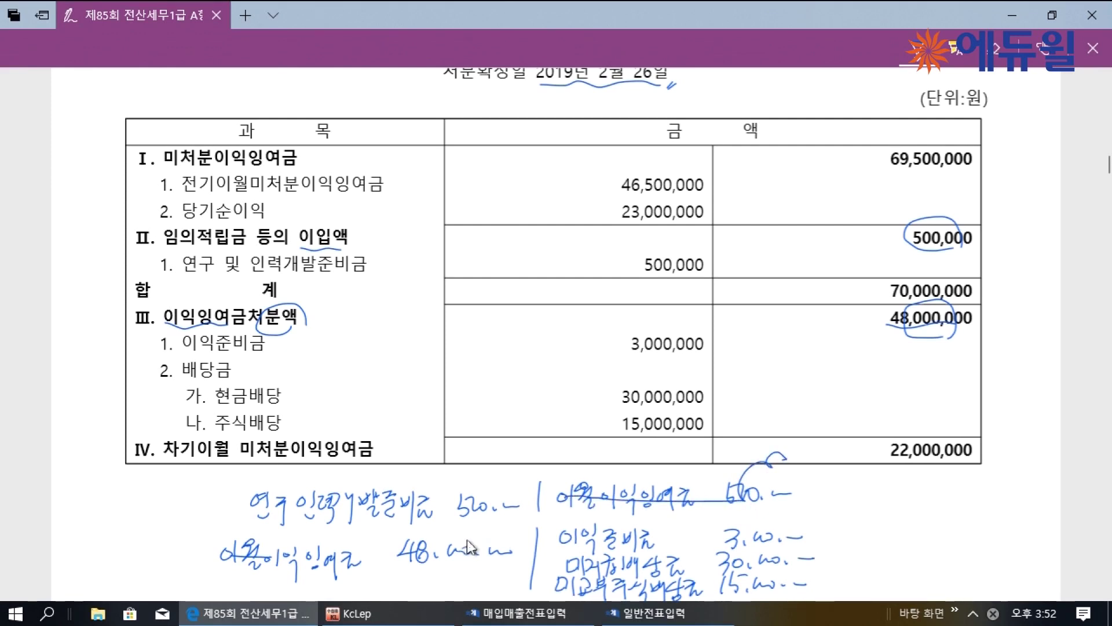
left_click_drag(428, 556, 476, 583)
mouse_move(399, 569)
left_mouse_down()
mouse_move(406, 582)
mouse_move(410, 571)
mouse_move(428, 582)
mouse_move(489, 573)
left_mouse_up()
Bracket the revised debit and credit lines together as one entry
left_click_drag(213, 502, 210, 547)
mouse_move(808, 492)
left_mouse_down()
mouse_move(823, 504)
mouse_move(824, 581)
left_mouse_up()
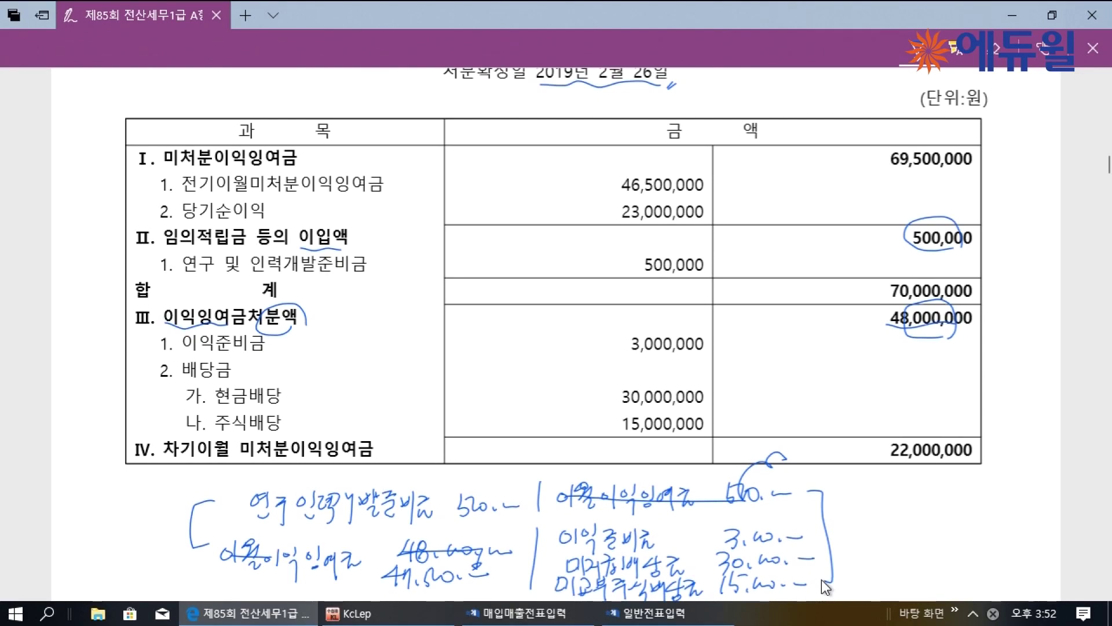
scroll(155, 212, "up", 3)
scroll(152, 204, "down", 2)
scroll(710, 218, "up", 2)
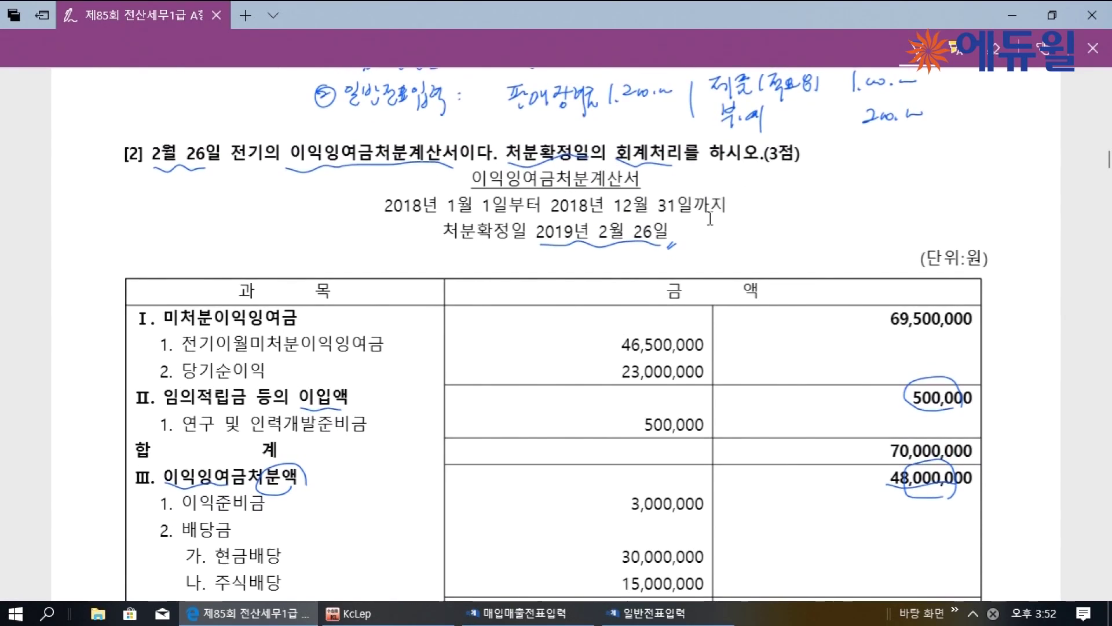
scroll(710, 218, "down", 6)
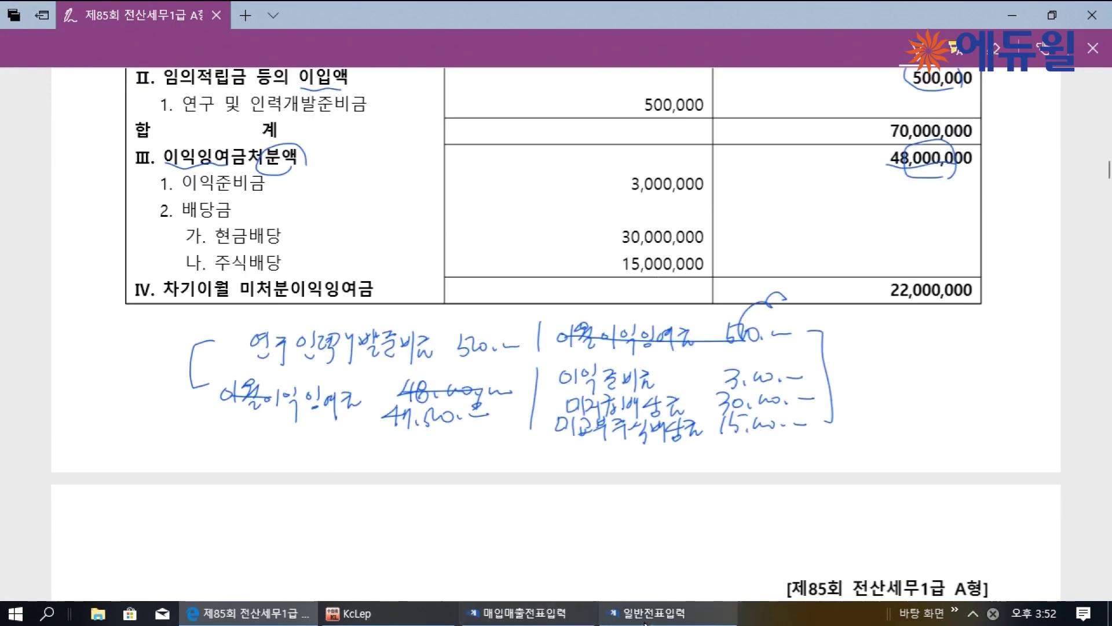
left_click(644, 620)
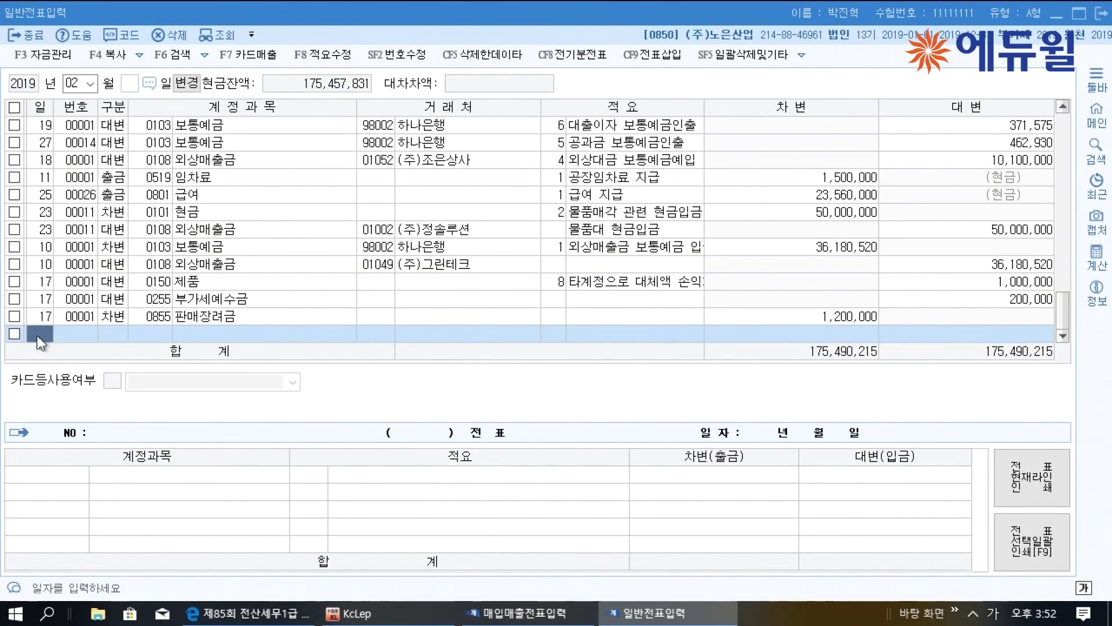
Enter a 26 February debit of 47,500,000 to 0375 이월이익잉여금
type("25")
key("Return")
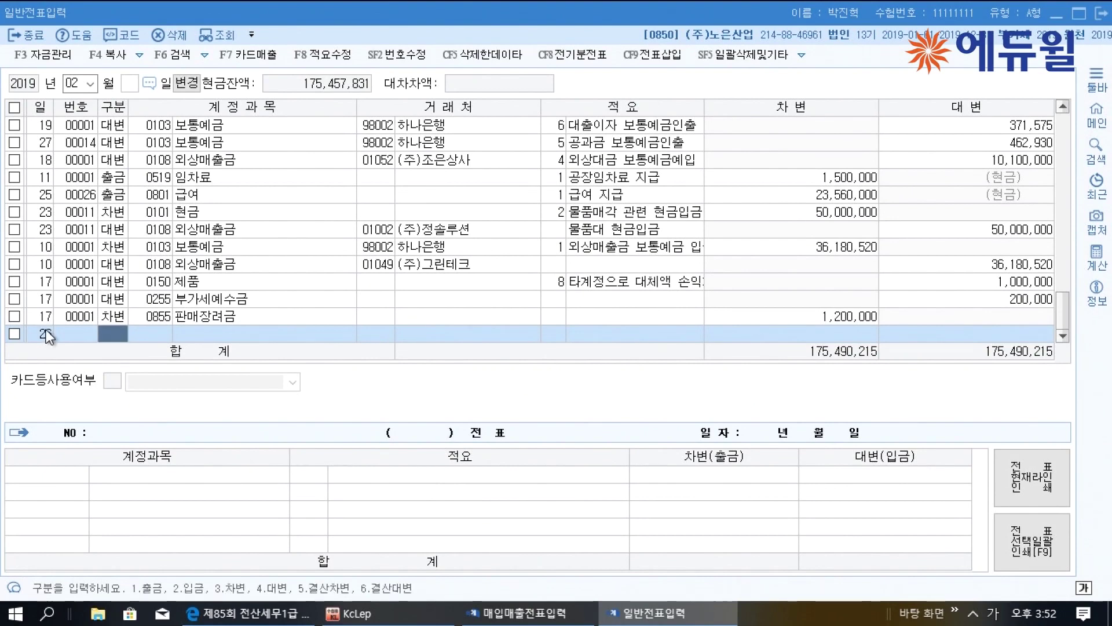
type("3")
key("Return")
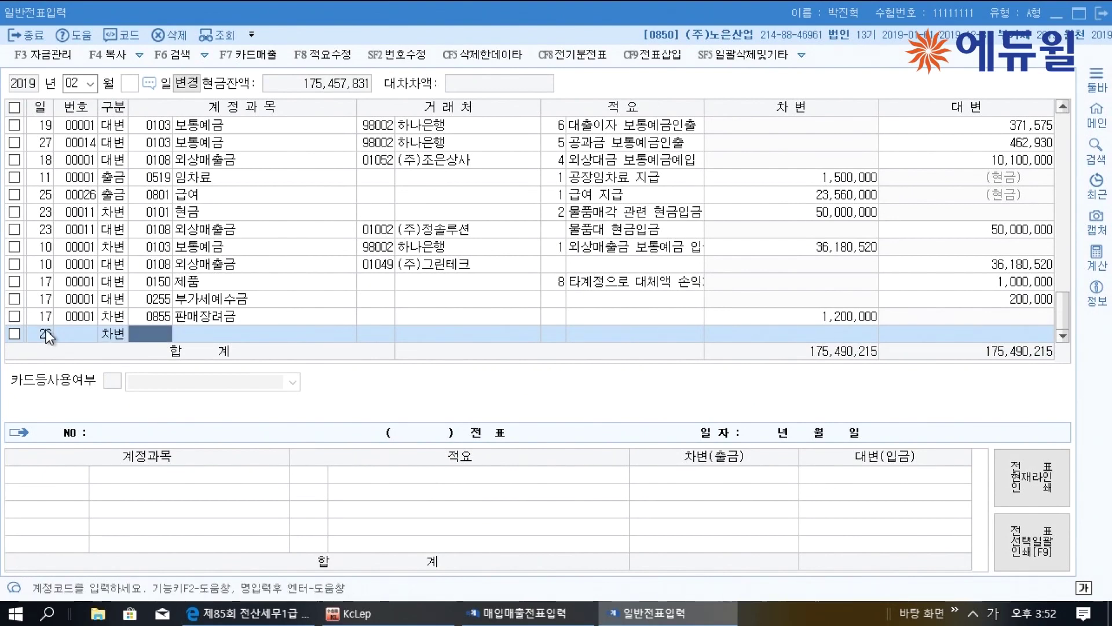
type("이월")
key("Return")
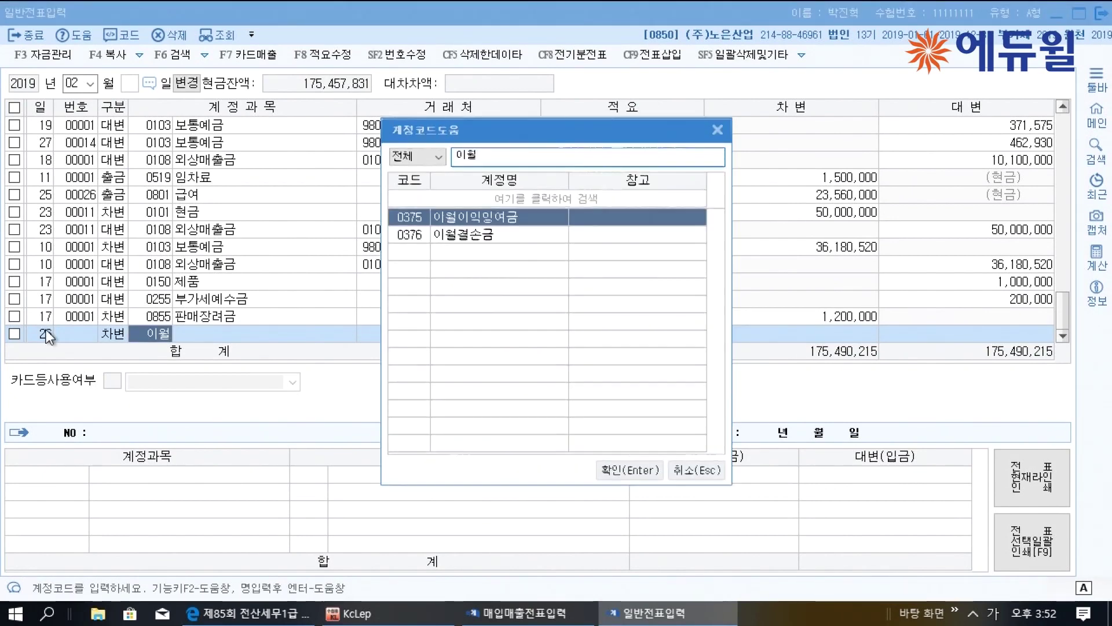
key("Return")
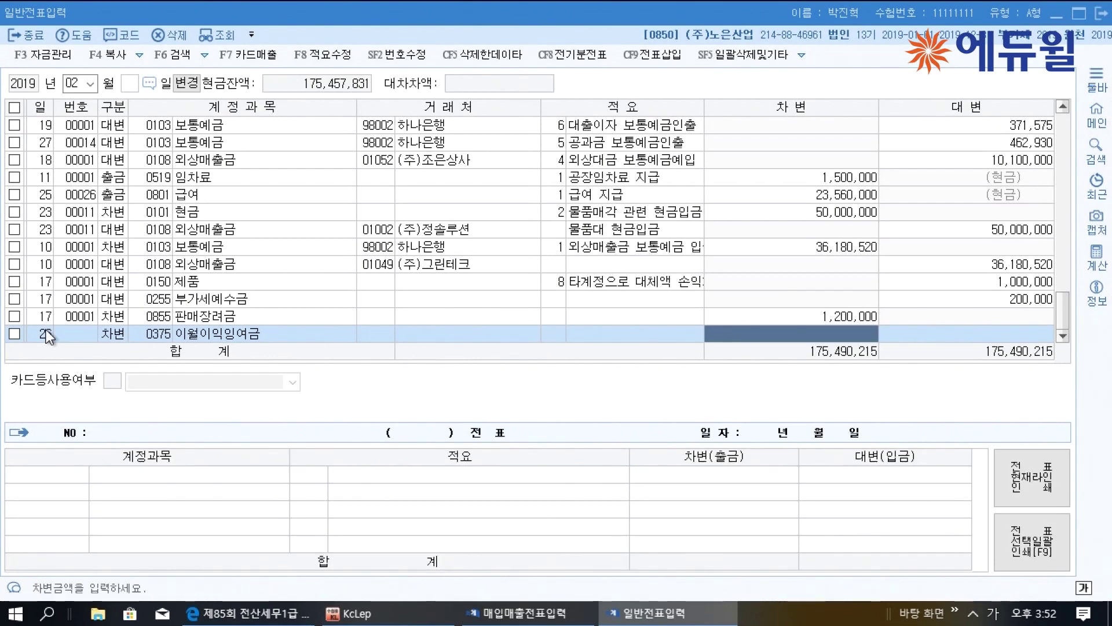
type("47500000")
key("Return")
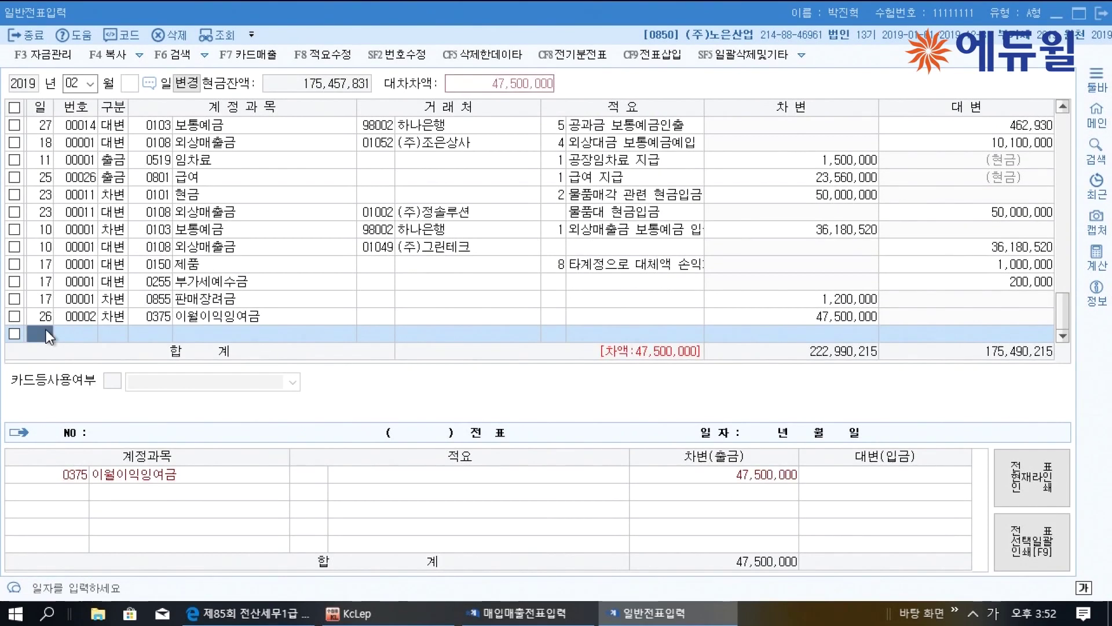
Start a second debit line and search 연구 accounts, cancelling without a choice
type("3")
key("Return")
type("연구")
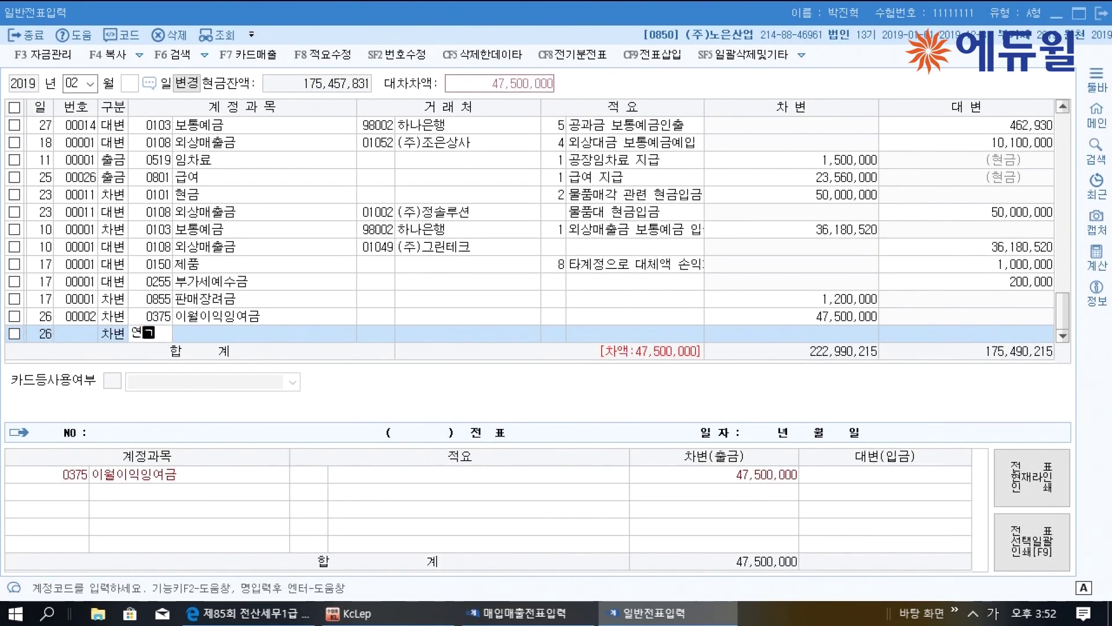
key("Return")
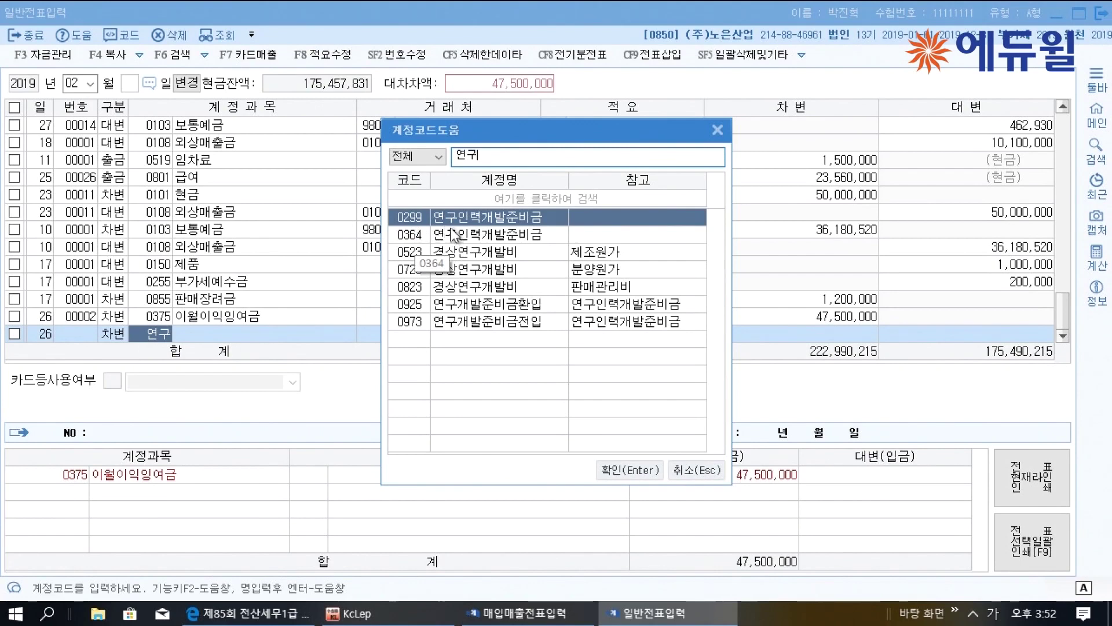
left_click(719, 131)
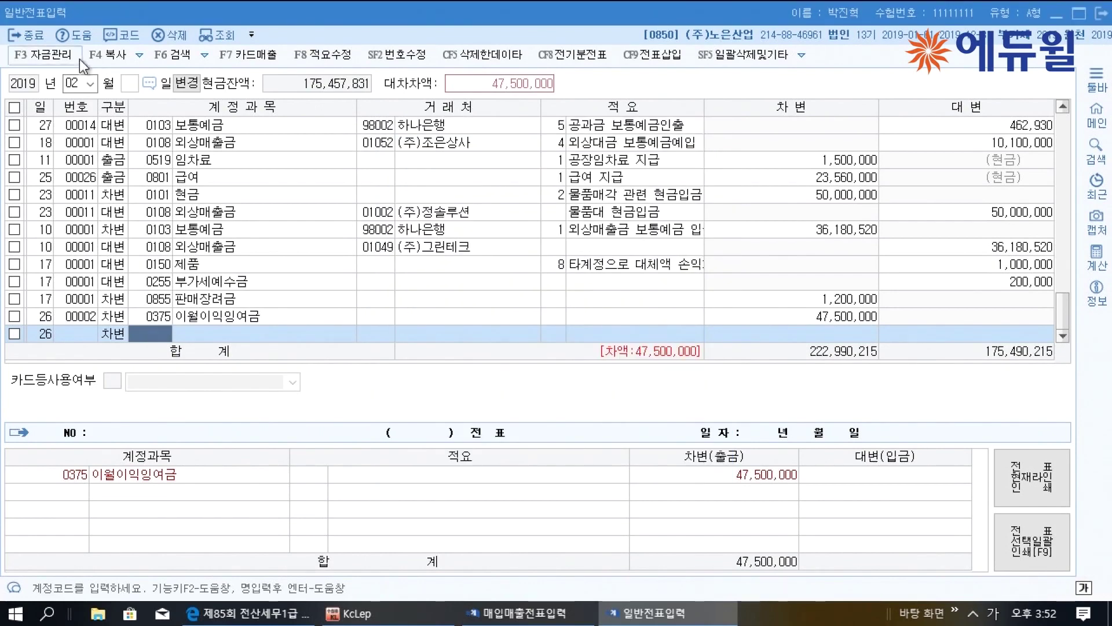
left_click(250, 34)
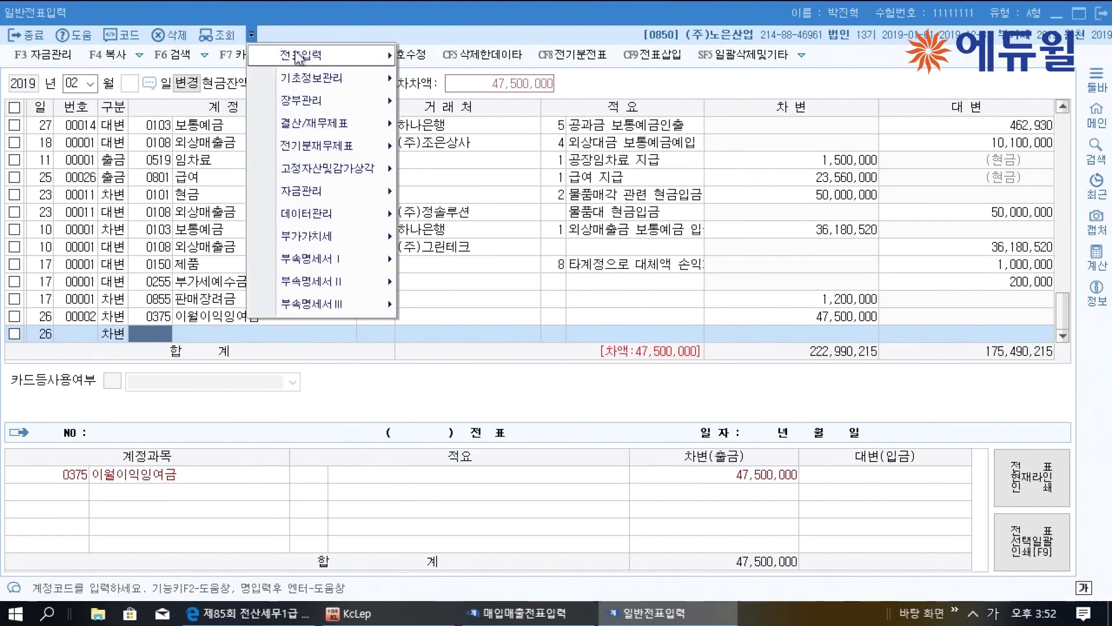
Search 연구 in 계정과목및적요등록 to identify 0364 연구인력개발준비금
mouse_move(385, 79)
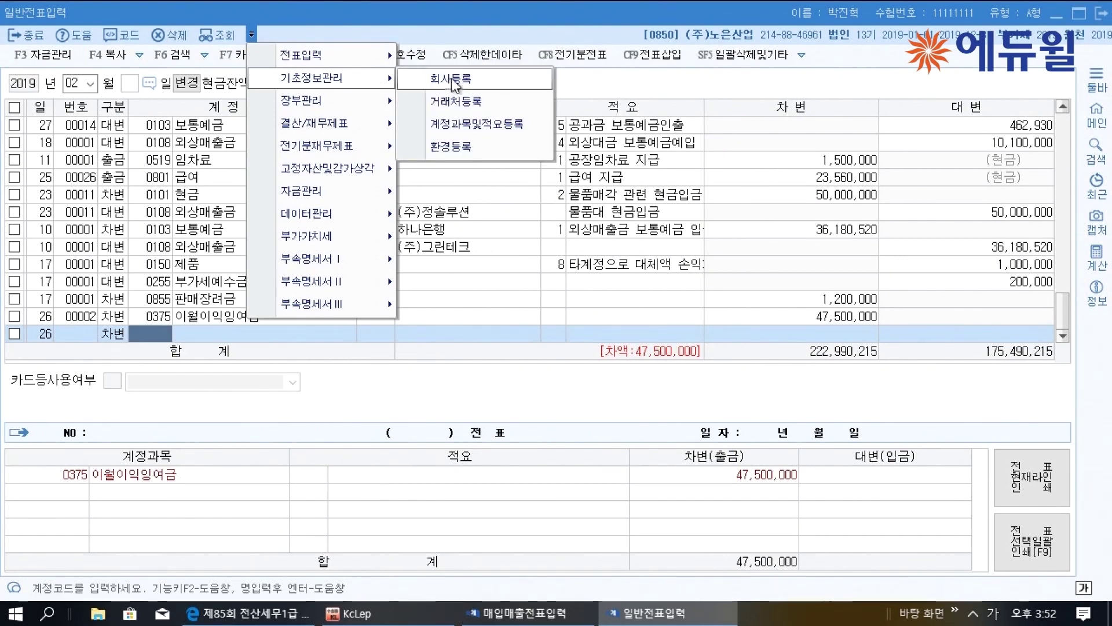
left_click(470, 124)
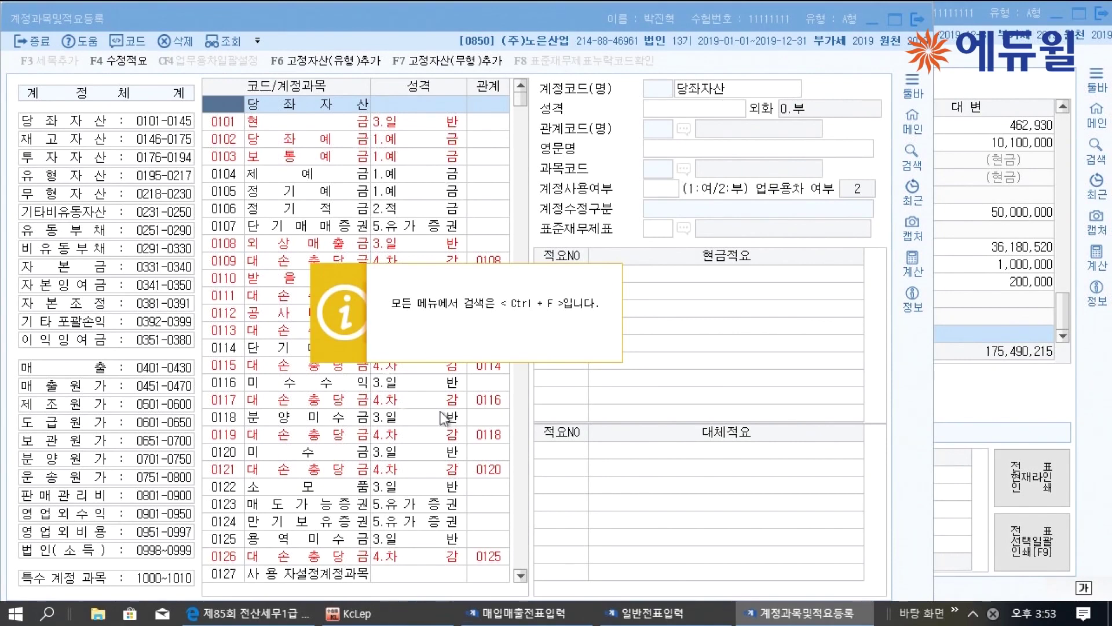
key("ctrl+f")
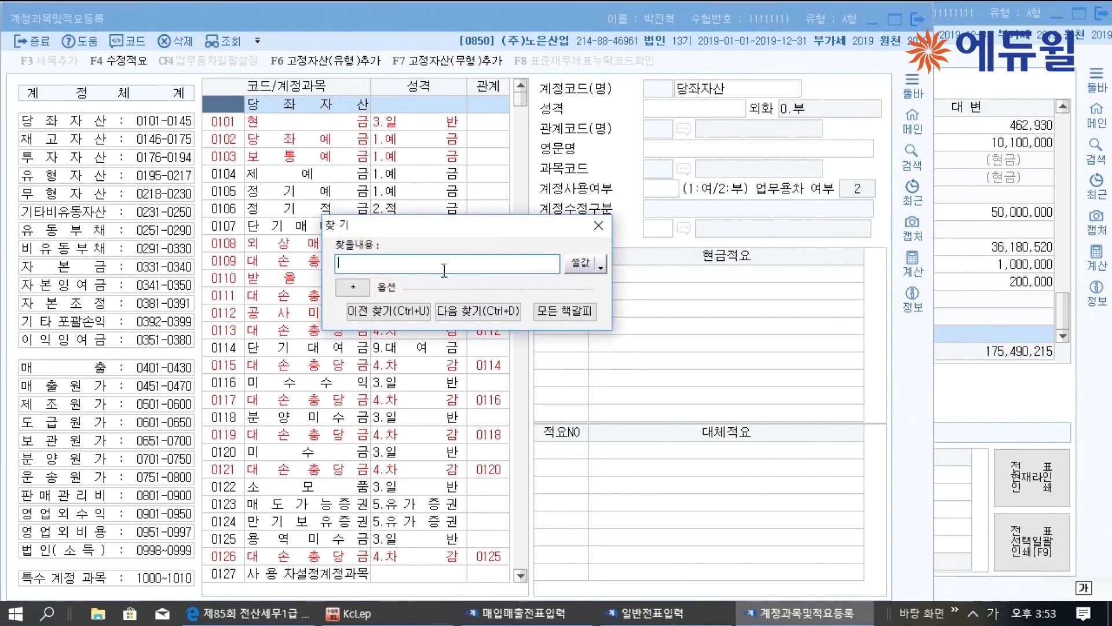
type("연구")
key("Return")
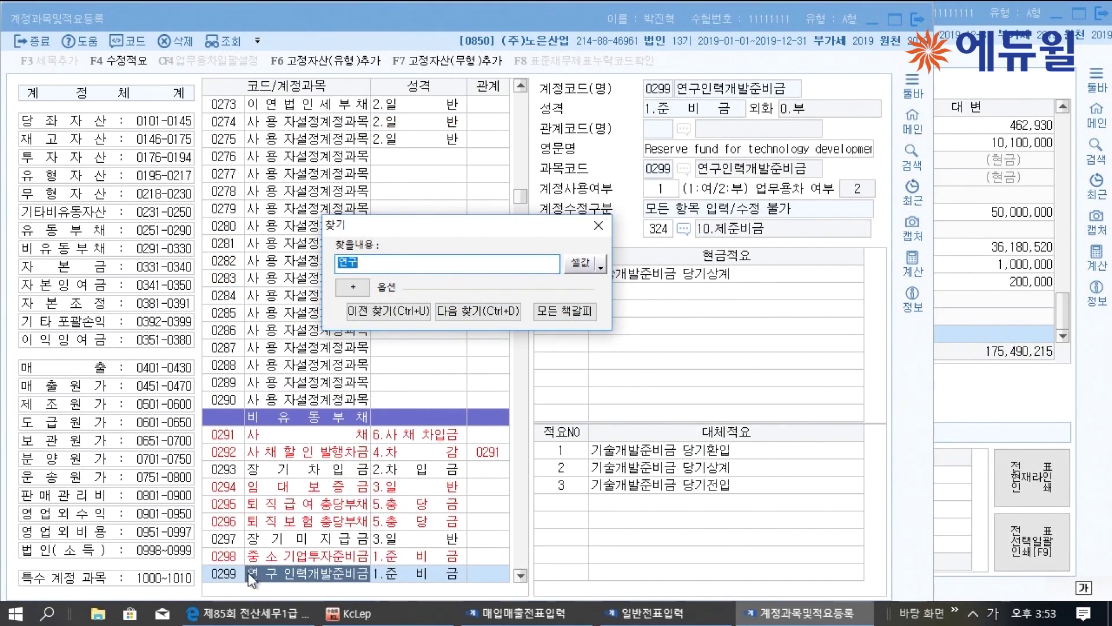
left_click(523, 317)
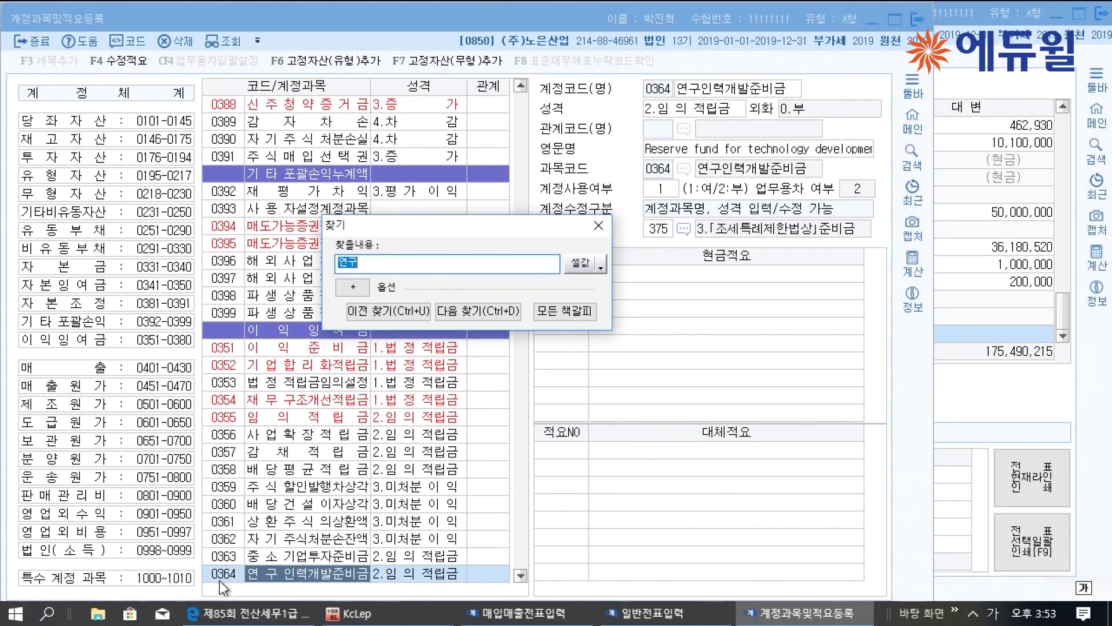
left_click(598, 226)
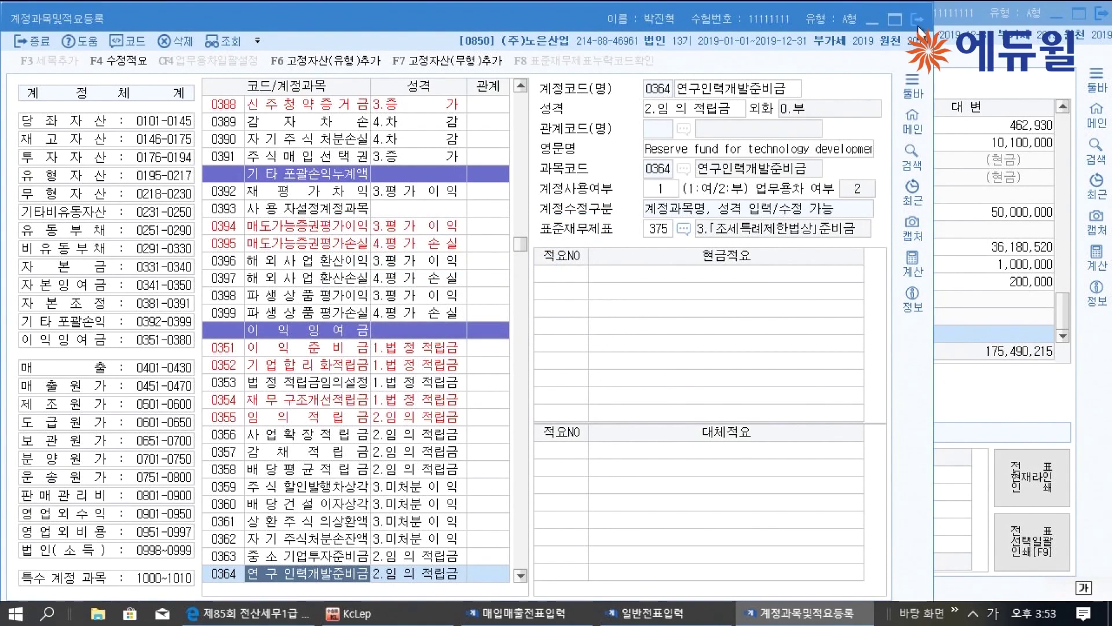
left_click(917, 20)
Set the second debit line's account to 0364 연구인력개발준비금, correcting a mistyped 0367
type("0367")
key("Return")
left_click(148, 339)
type("0364")
key("Return")
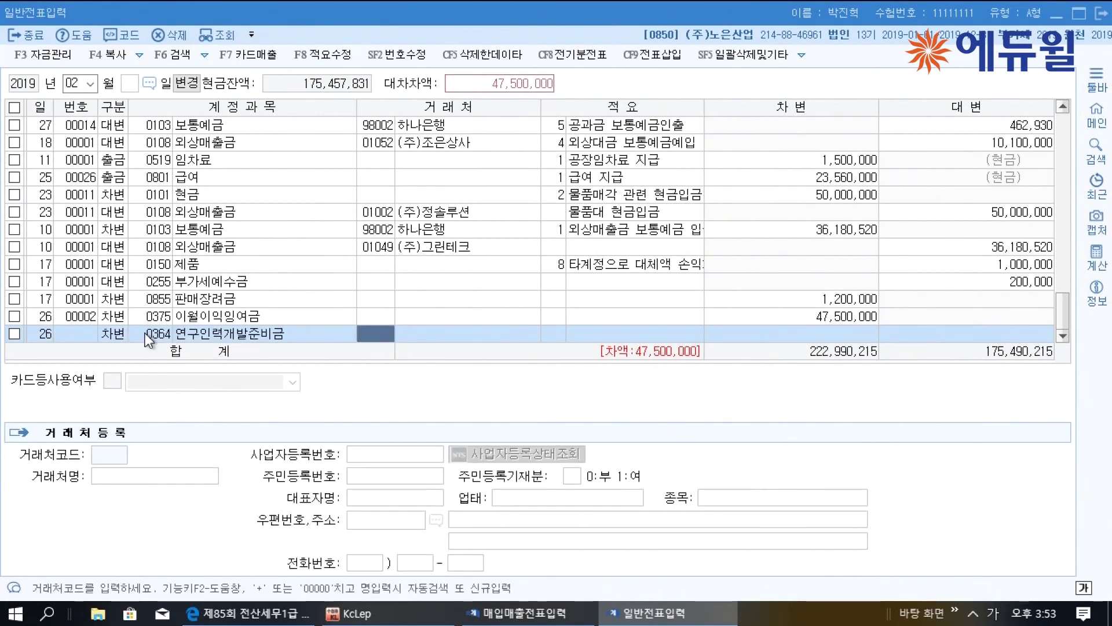
Enter the 500,000 debit and a 30,000,000 credit to 미지급배당금
key("Return")
key("Return")
key("Return")
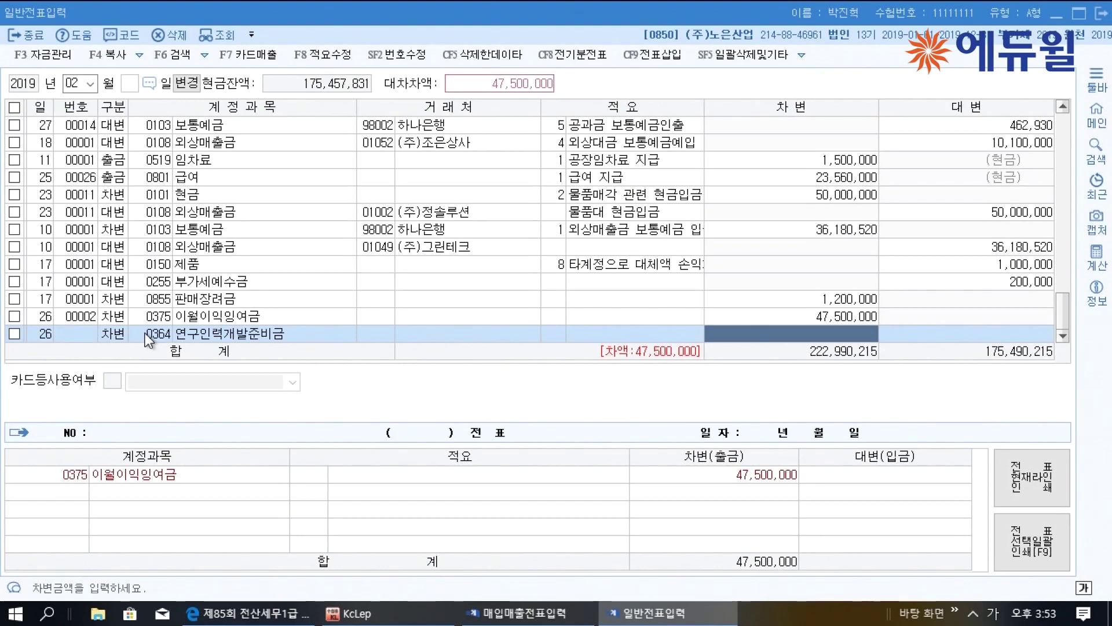
type("5000000")
key("Return")
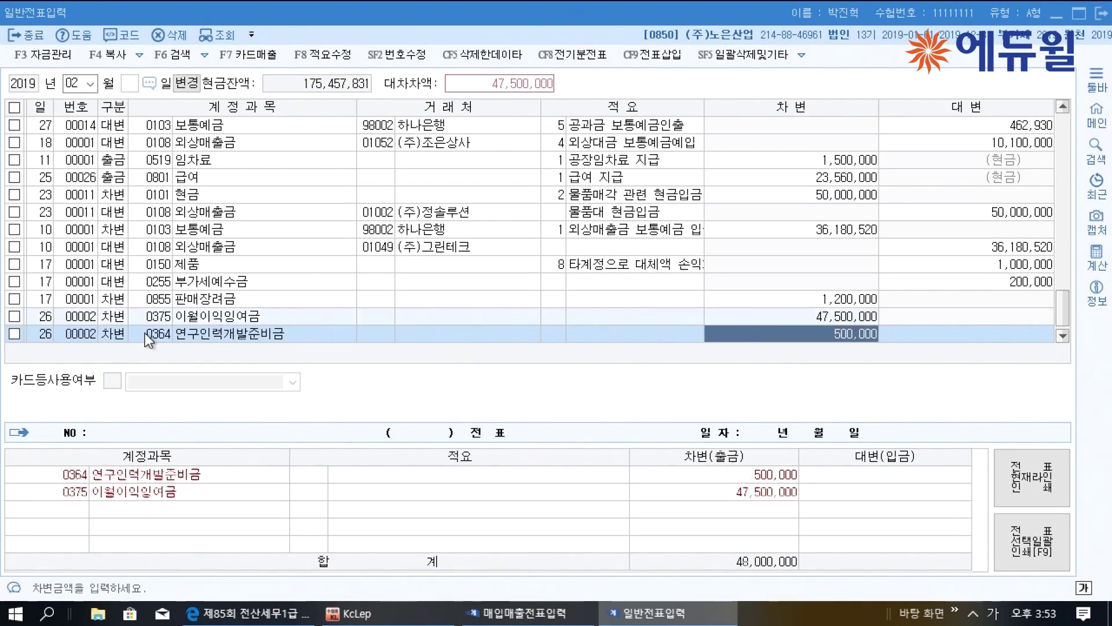
type("4")
key("Return")
type("미지")
key("Return")
key("Down")
key("Down")
key("Down")
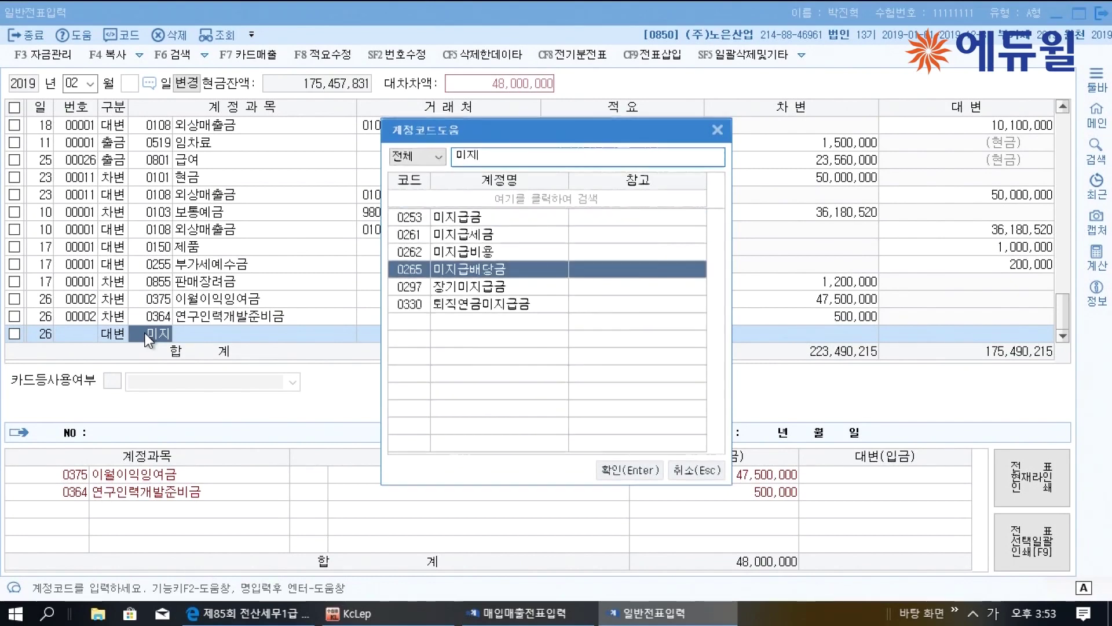
key("Return")
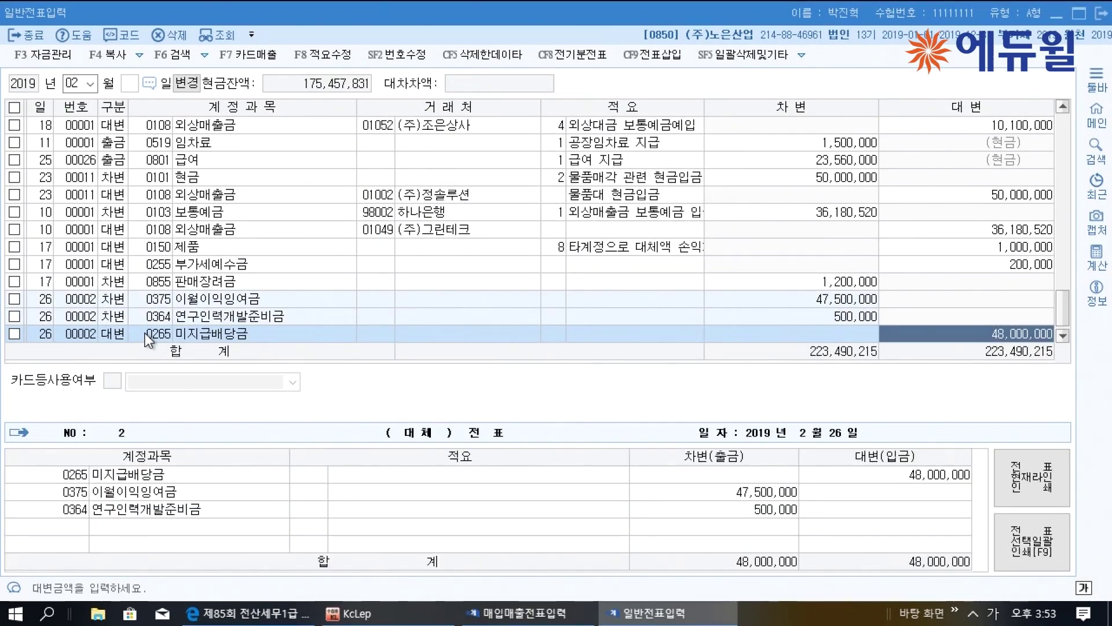
type("30000000")
key("Return")
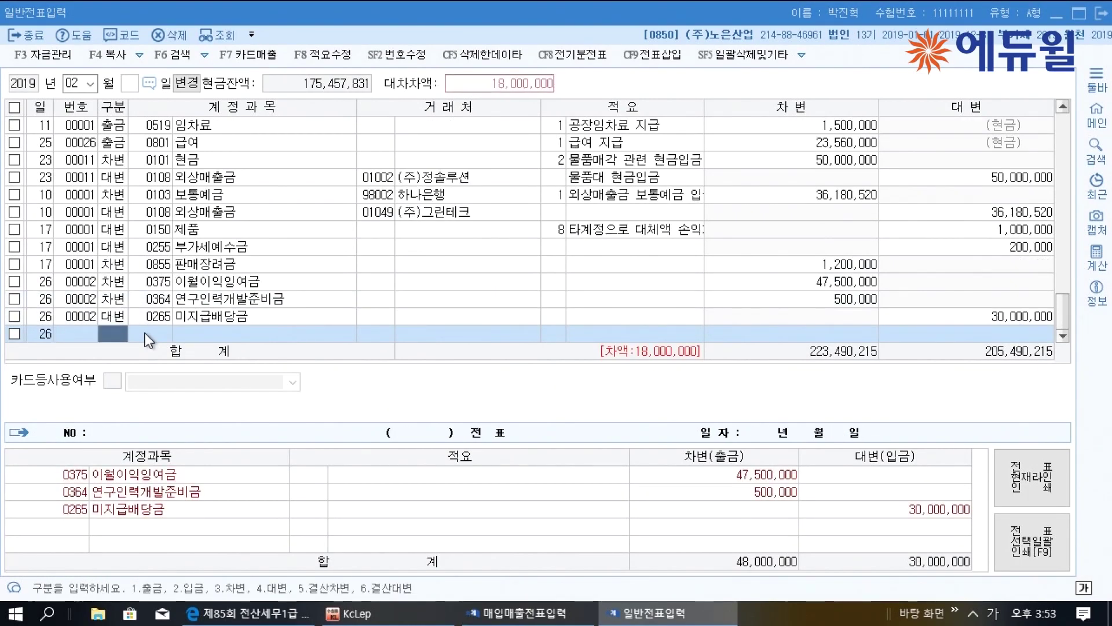
Add a 15,000,000 credit to the account found by searching 미교
type("4미교")
key("Return")
key("Return")
key("Return")
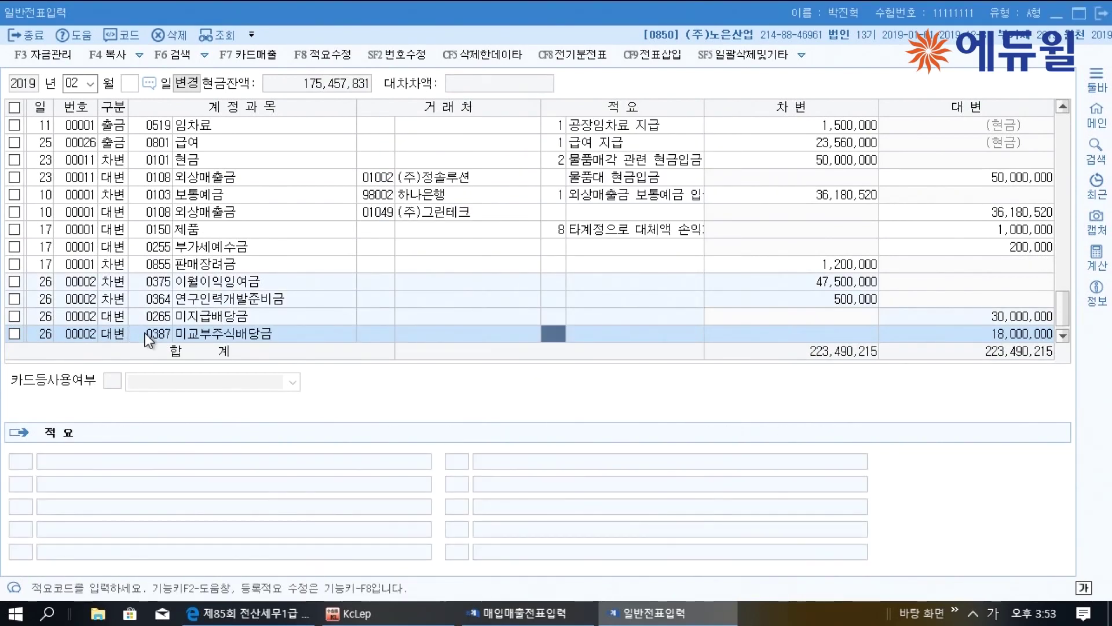
key("Return")
type("15,000,000")
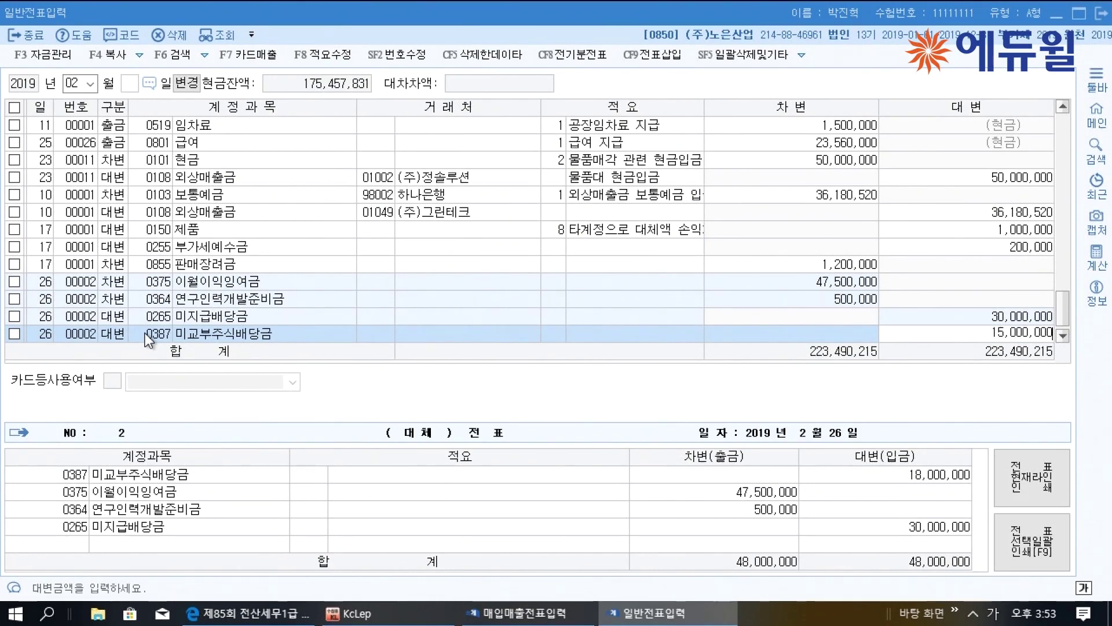
key("Return")
Add the 3,000,000 credit line to 0351 이익준비금 to balance the voucher
type("4")
key("Return")
type("이익")
key("Return")
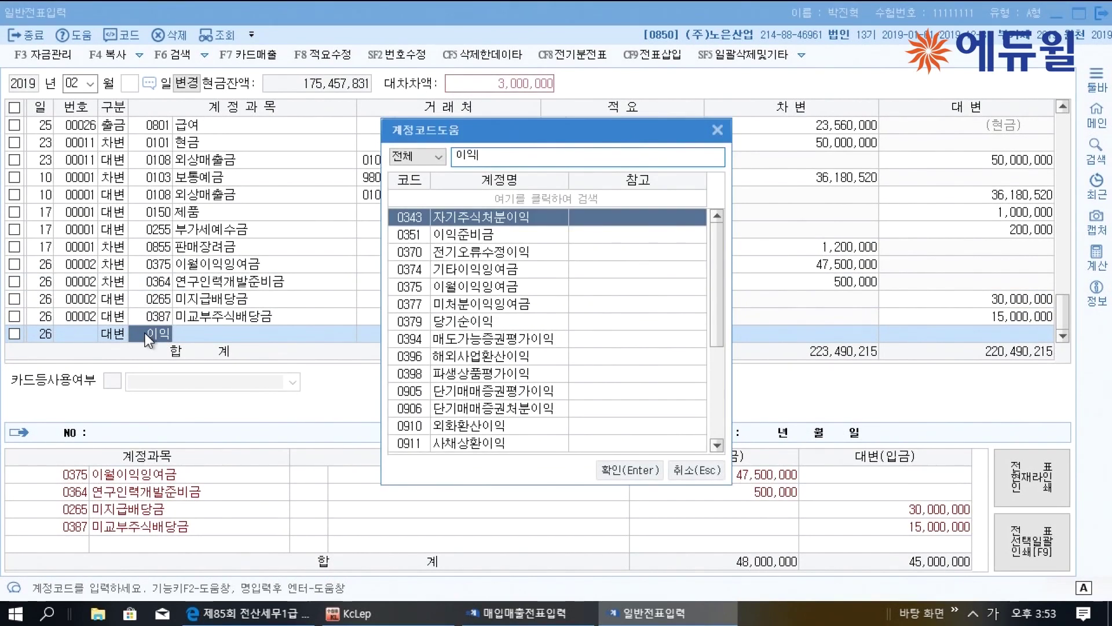
key("Escape")
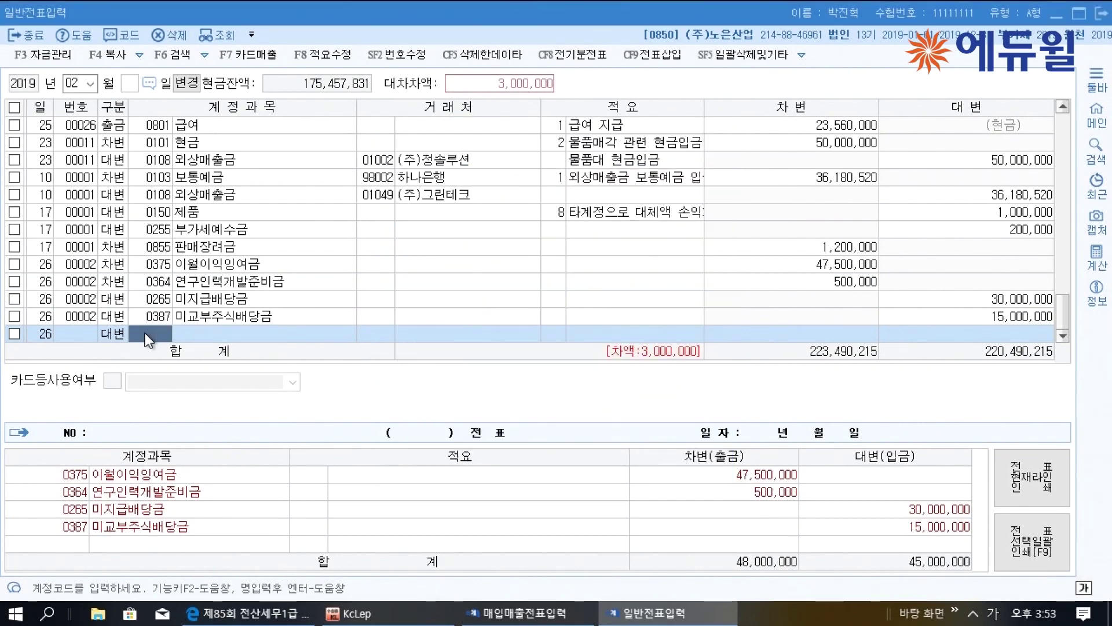
type("준")
key("Return")
key("Return")
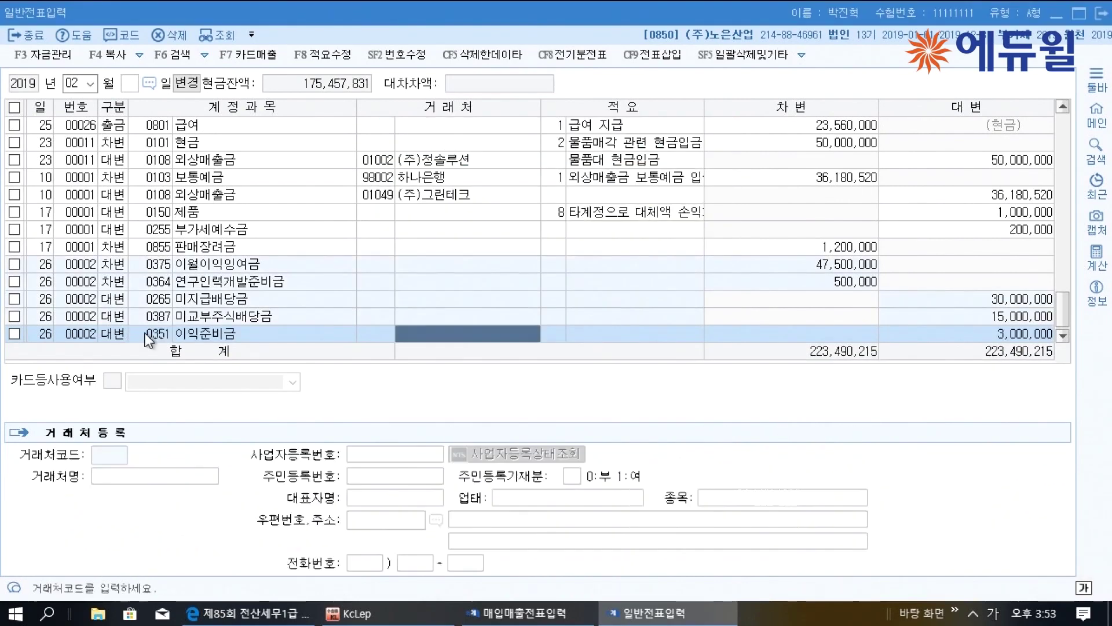
key("Return")
key("Return")
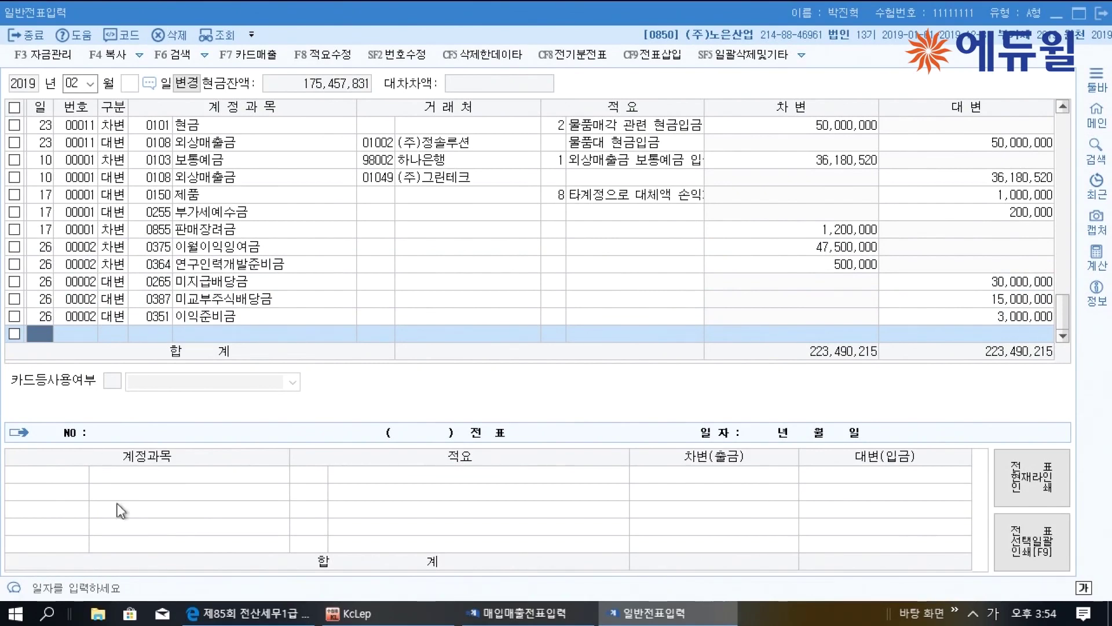
left_click(202, 608)
scroll(319, 452, "down", 5)
Scroll the PDF to question [3]'s machinery-disposal tax invoice and its extra details
scroll(319, 446, "down", 1)
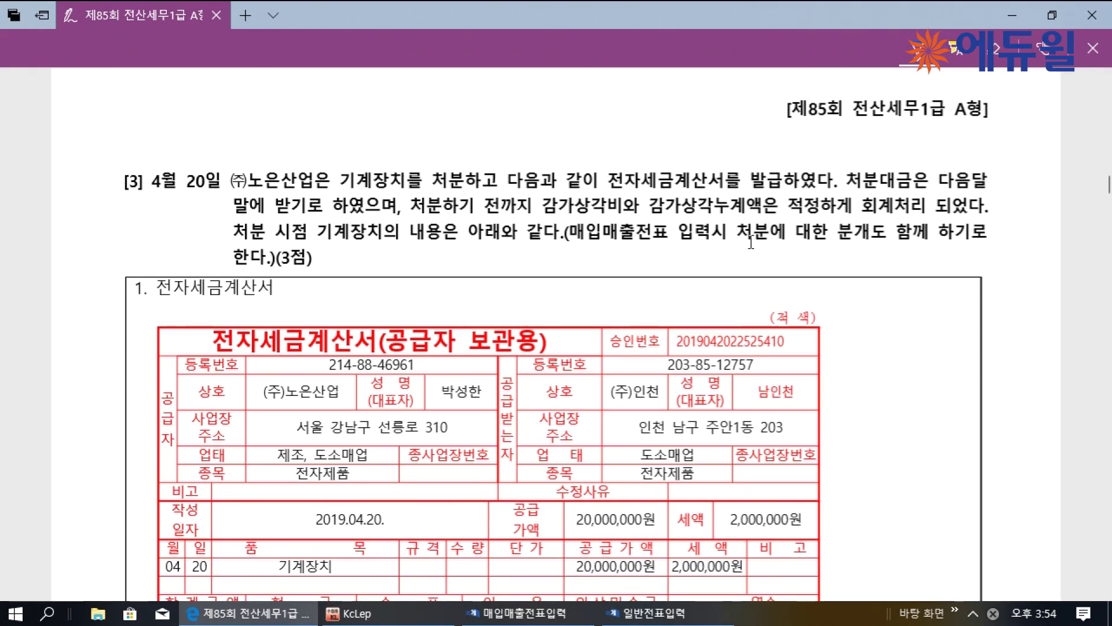
scroll(751, 242, "down", 3)
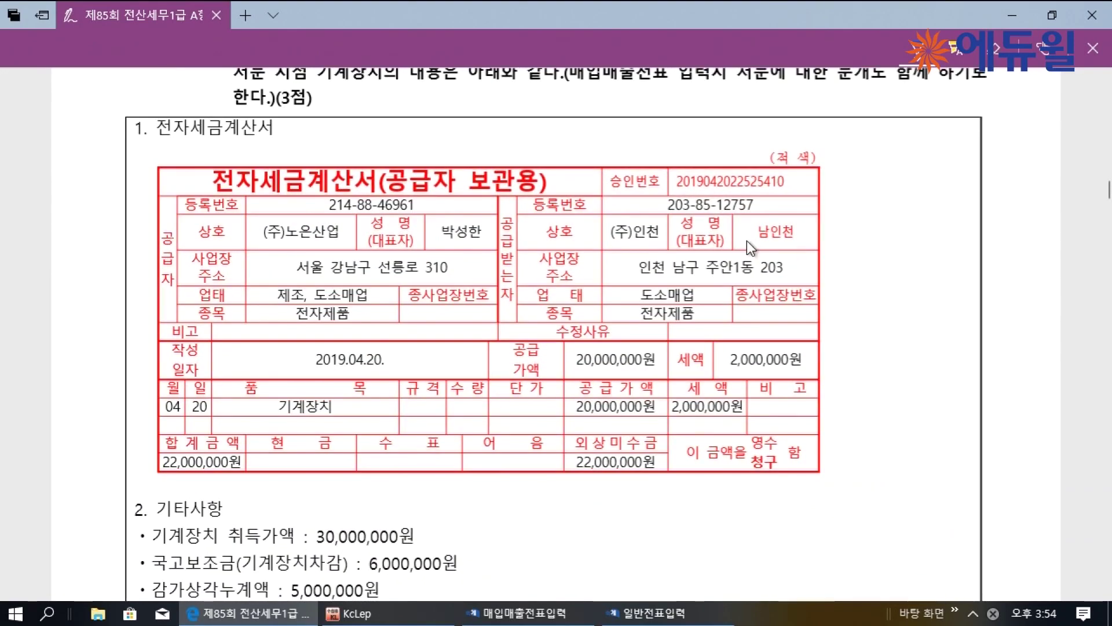
scroll(267, 475, "down", 2)
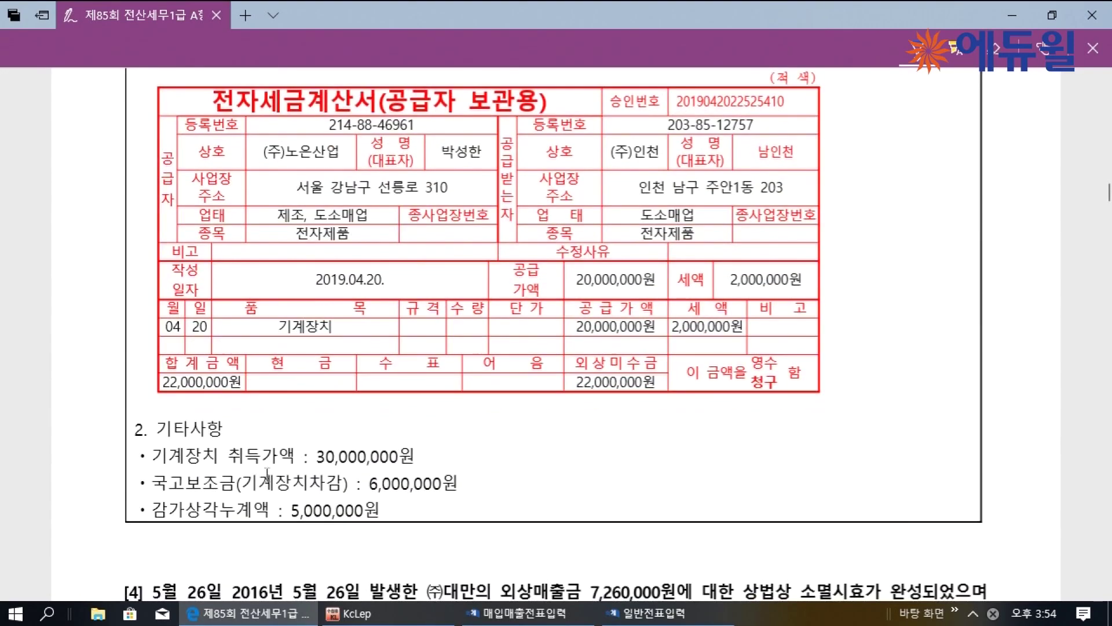
scroll(379, 457, "down", 2)
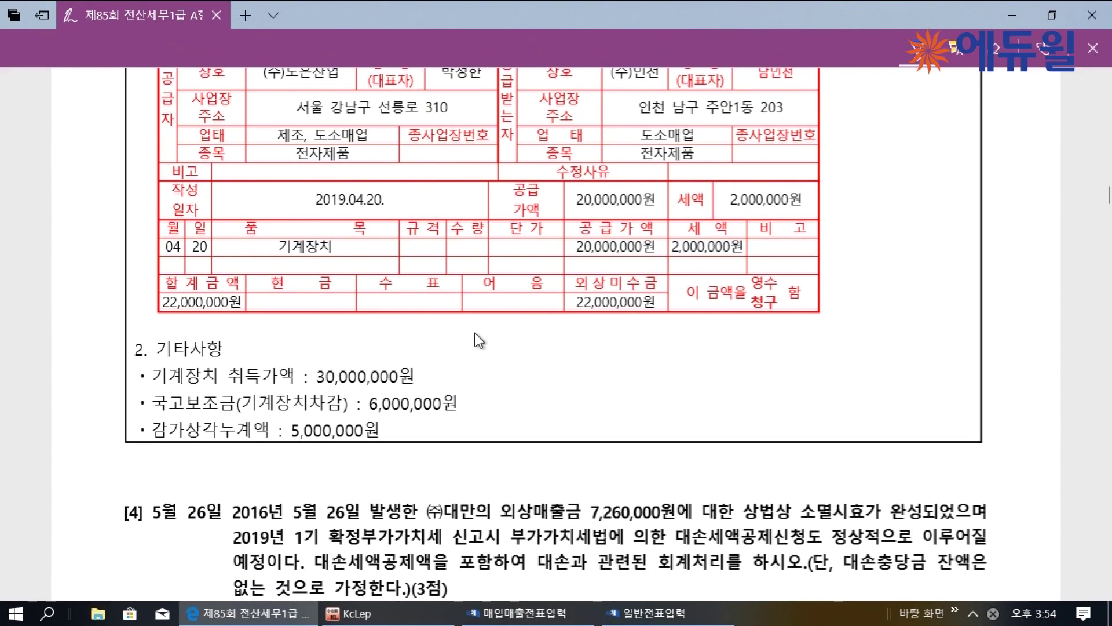
scroll(475, 338, "up", 1)
scroll(475, 338, "down", 2, "ctrl")
scroll(475, 339, "up", 2)
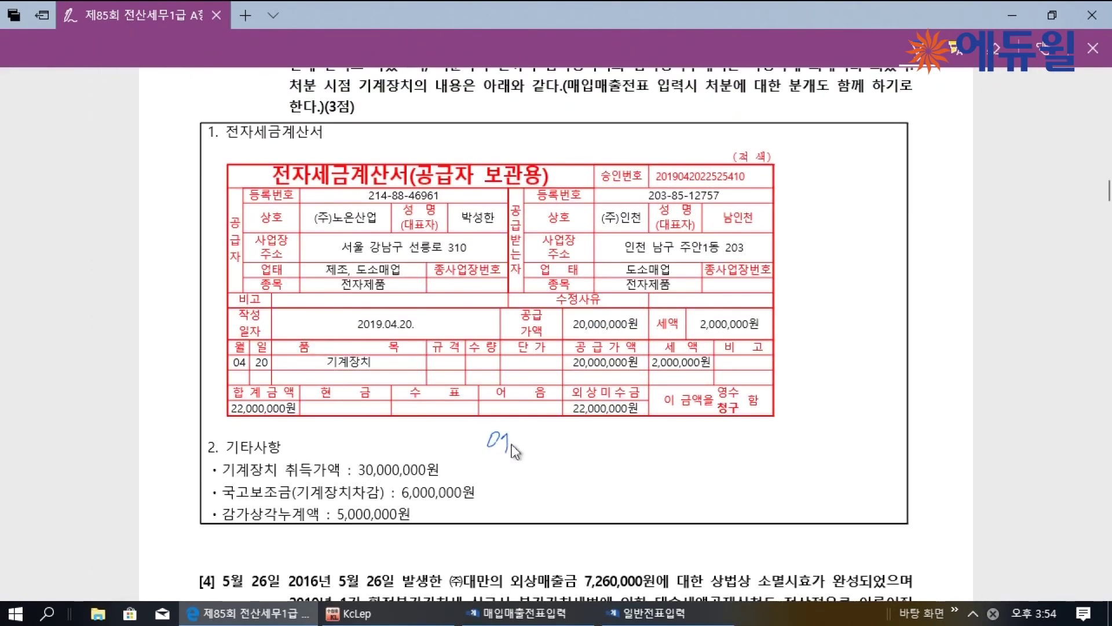
Note the voucher screen and type 11, and underline the 20,000,000 supply and (주)인천
mouse_move(519, 444)
left_mouse_down()
mouse_move(543, 454)
mouse_move(567, 432)
mouse_move(582, 446)
mouse_move(686, 453)
mouse_move(686, 468)
left_mouse_up()
left_click(644, 449)
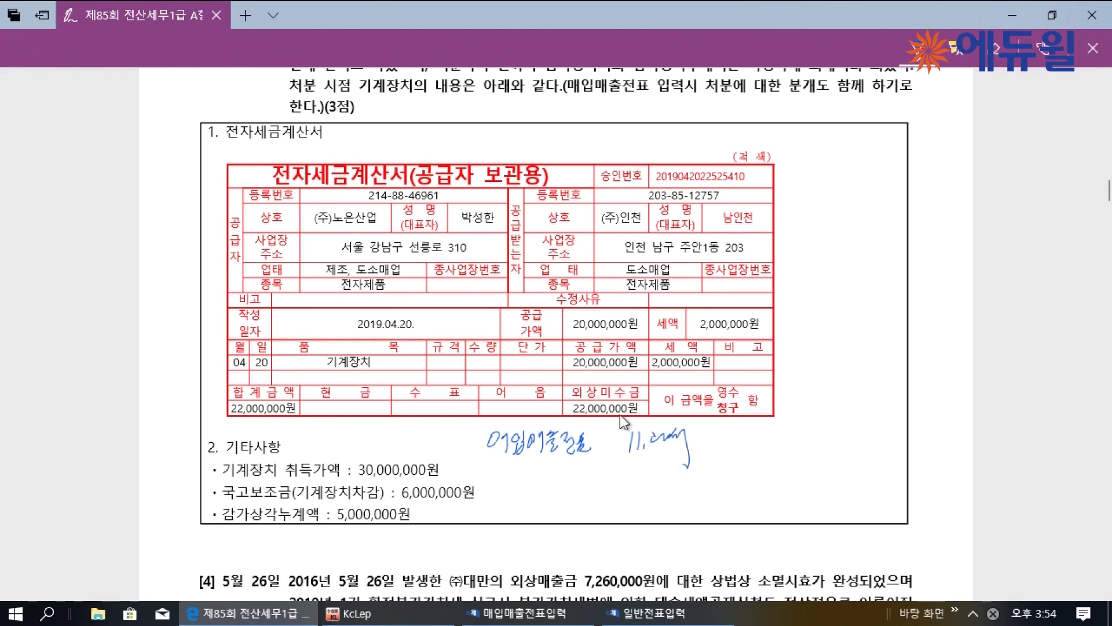
left_click_drag(571, 369, 711, 368)
left_click_drag(597, 226, 641, 228)
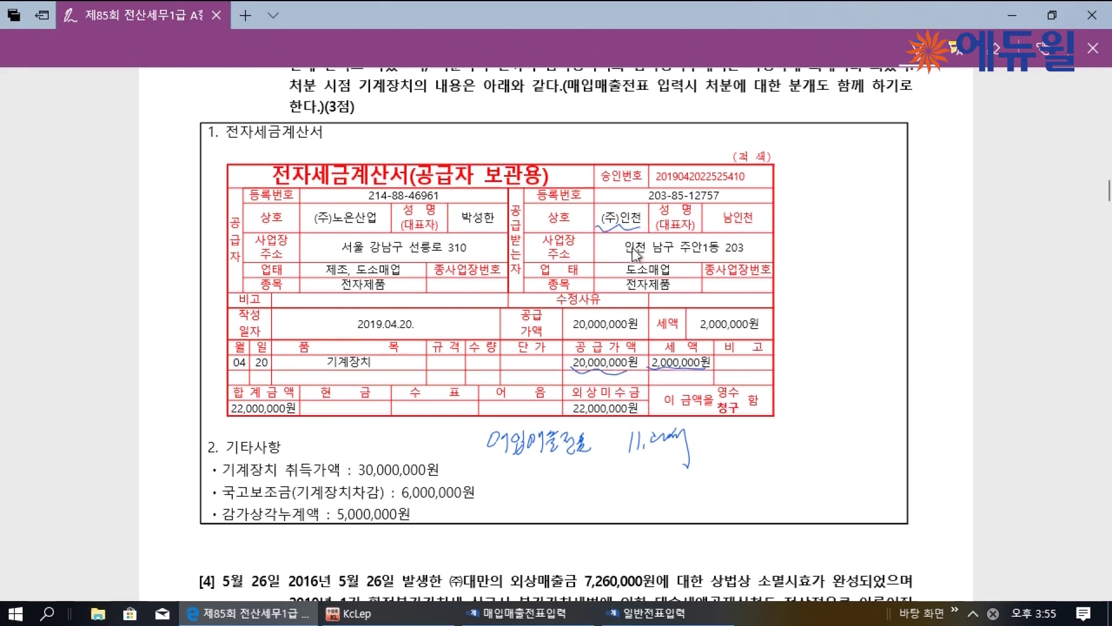
Write credit 기계장치 30,000,000 and debit accumulated depreciation 5,000,000 beside a divider
left_click_drag(764, 481, 761, 542)
left_click_drag(777, 483, 855, 492)
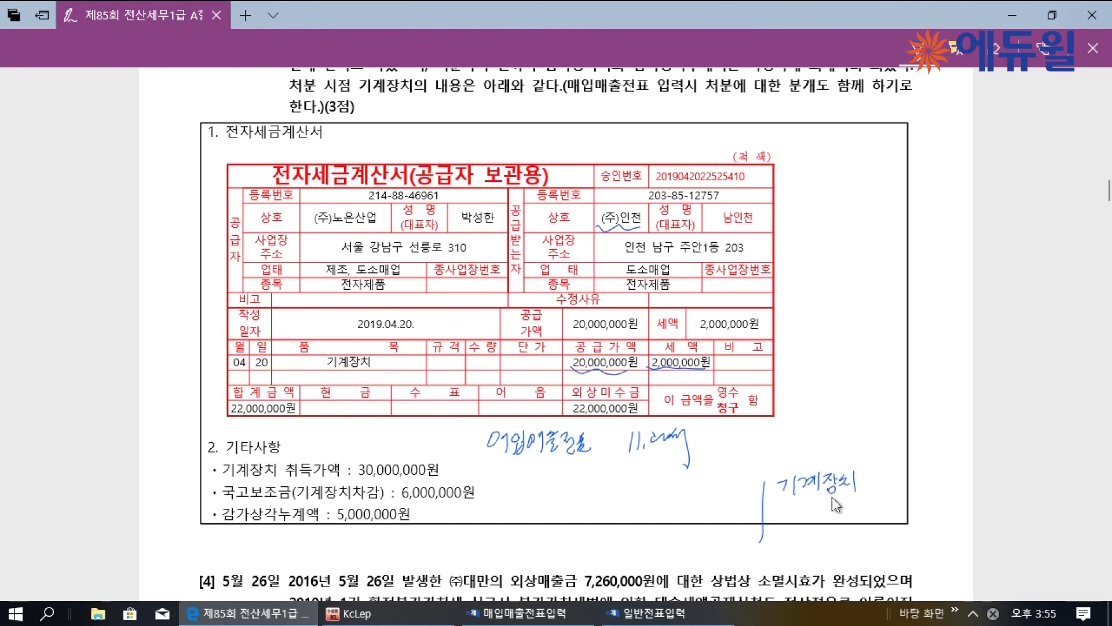
left_click_drag(360, 479, 432, 480)
left_click_drag(885, 479, 883, 489)
left_click_drag(897, 476, 948, 478)
left_click_drag(577, 485, 618, 479)
left_click_drag(332, 525, 404, 523)
left_click_drag(655, 486, 680, 493)
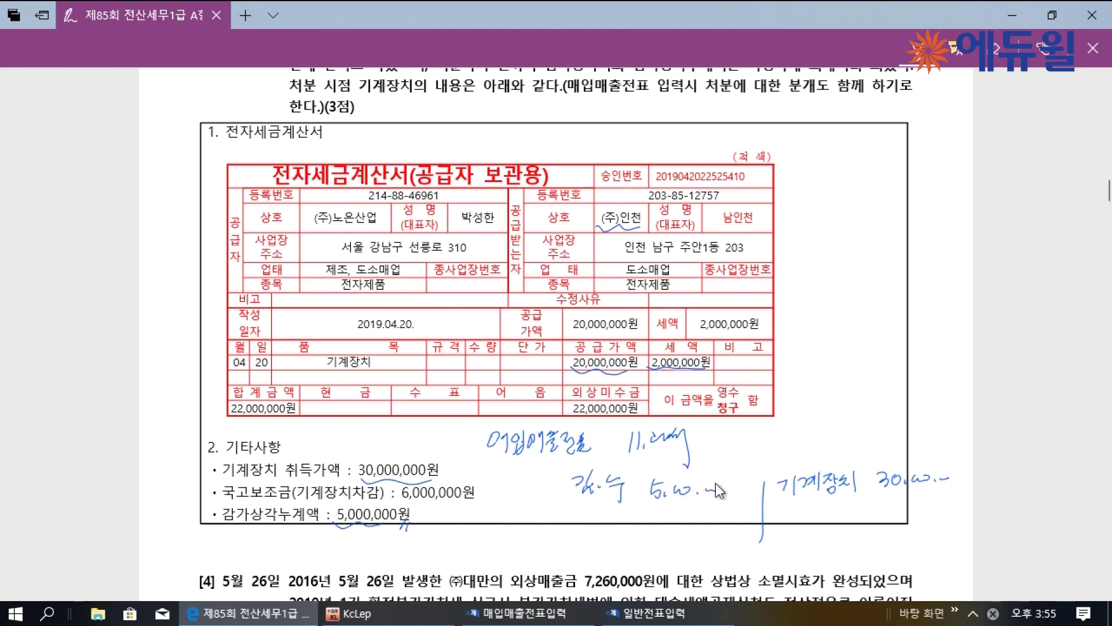
Add 국고보조금 6,000,000 on the debit side
scroll(715, 483, "up", 2)
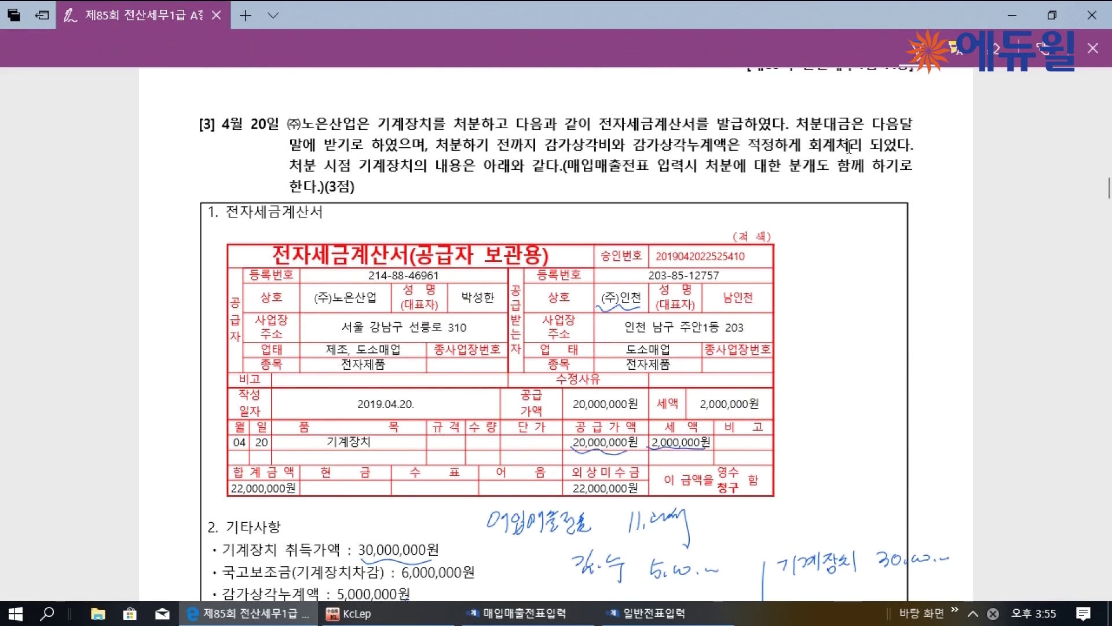
scroll(712, 376, "down", 2)
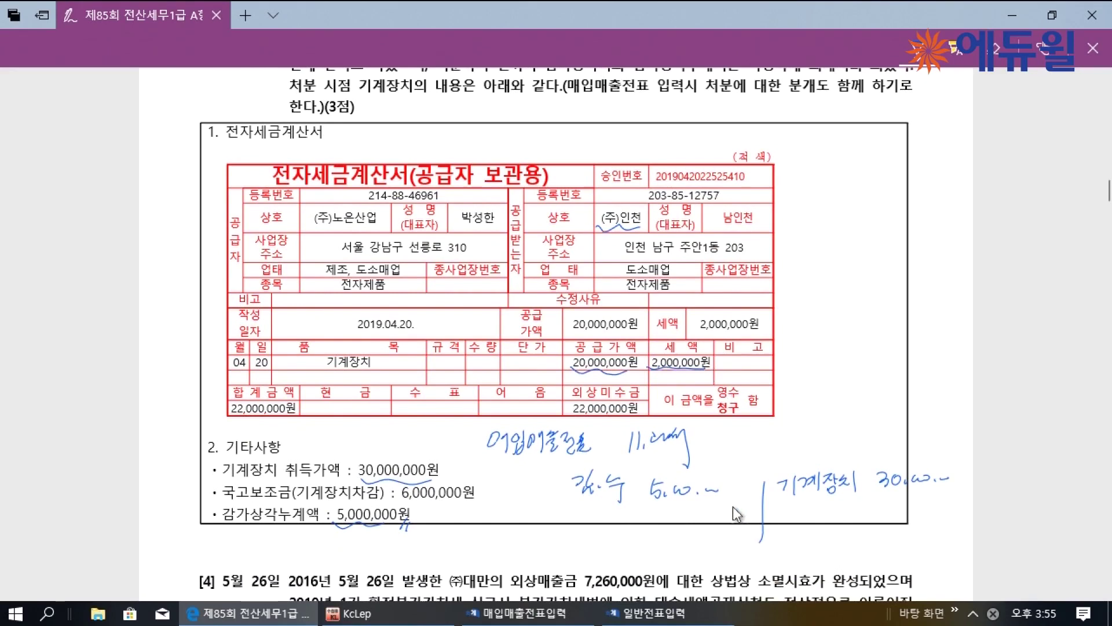
scroll(729, 507, "down", 2)
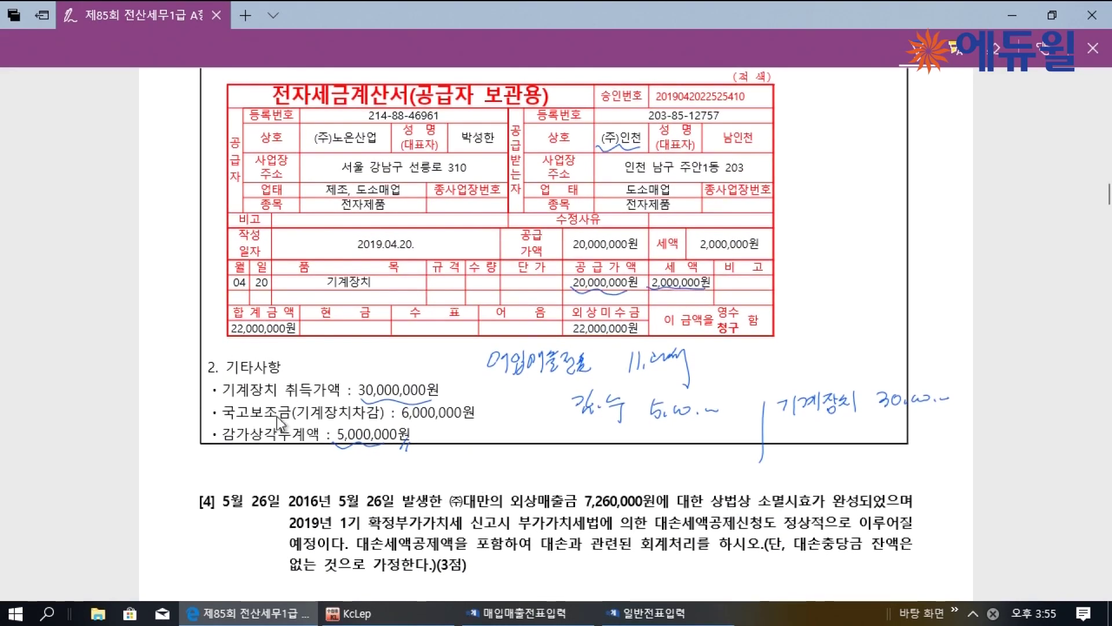
mouse_move(571, 455)
left_mouse_down()
mouse_move(626, 438)
mouse_move(643, 460)
left_mouse_up()
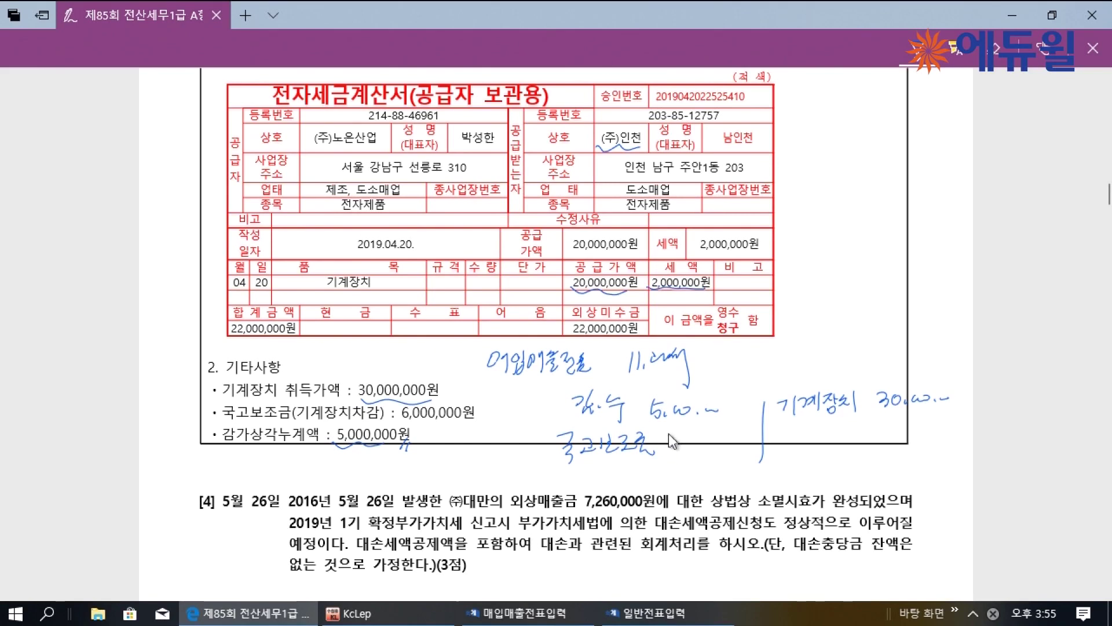
left_click_drag(667, 425, 666, 450)
left_click_drag(674, 449, 732, 444)
Bracket the 6,000,000 subsidy and 5,000,000 depreciation and total a 19,000,000 book value
left_click_drag(395, 408, 393, 421)
left_click_drag(482, 407, 484, 421)
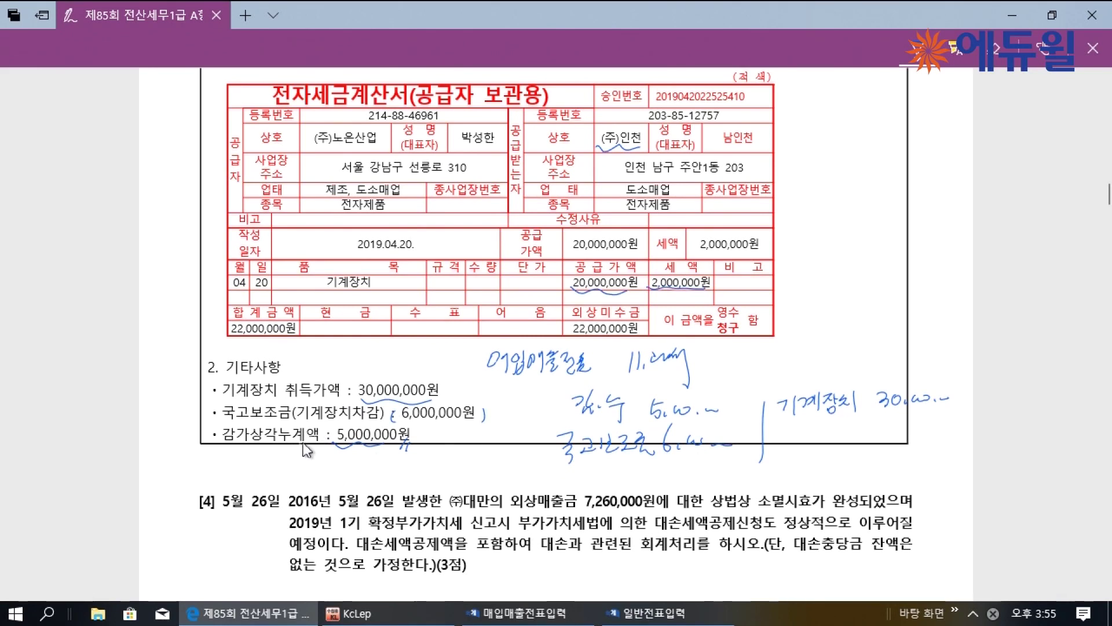
left_click_drag(330, 426, 328, 443)
left_click_drag(414, 428, 416, 442)
left_click_drag(318, 459, 425, 465)
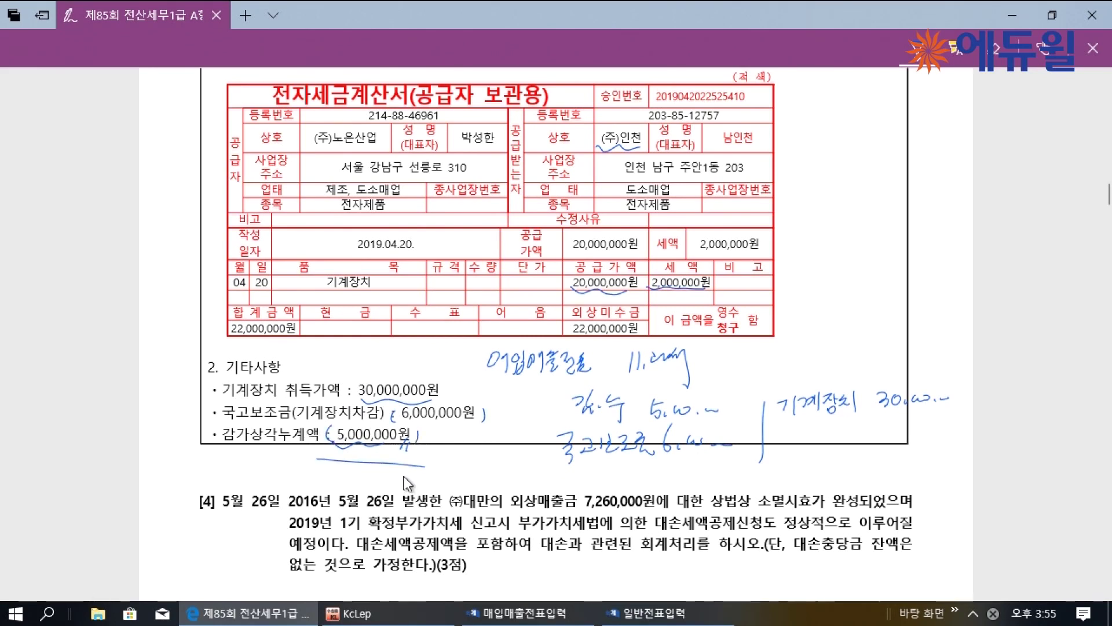
mouse_move(354, 469)
left_mouse_down()
mouse_move(352, 484)
mouse_move(367, 486)
mouse_move(424, 478)
left_mouse_up()
left_click(429, 480)
left_click_drag(431, 478, 442, 476)
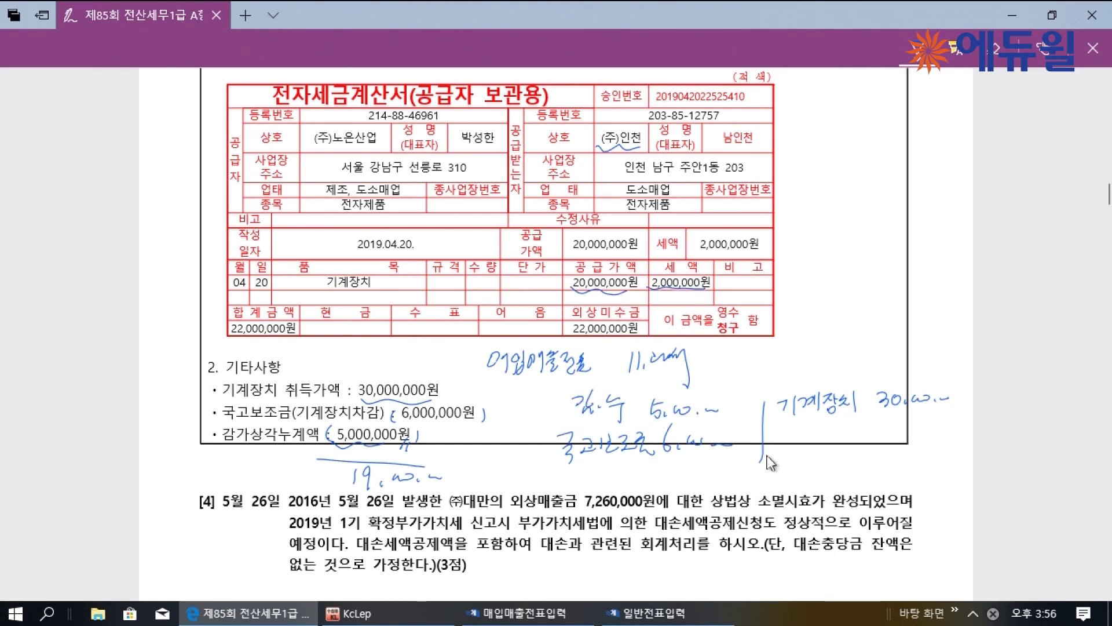
Note 2,000,000 VAT payable and debit 미수금 22,000,000, comparing it with the 19,000,000 book value
mouse_move(801, 431)
left_mouse_down()
mouse_move(814, 458)
mouse_move(834, 443)
mouse_move(955, 430)
left_mouse_up()
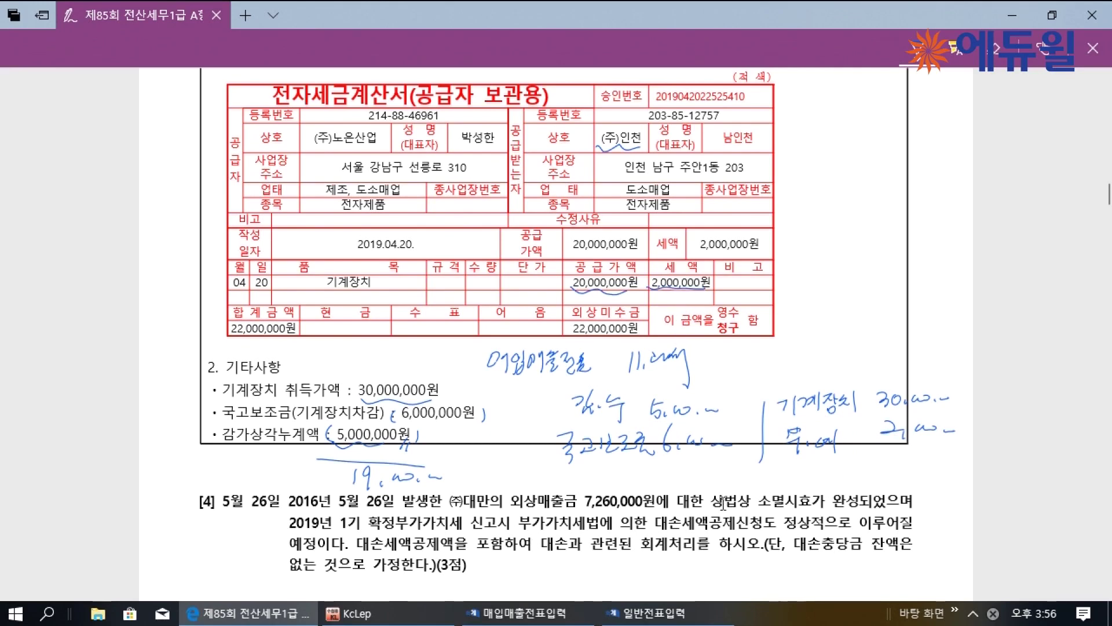
scroll(627, 315, "up", 3)
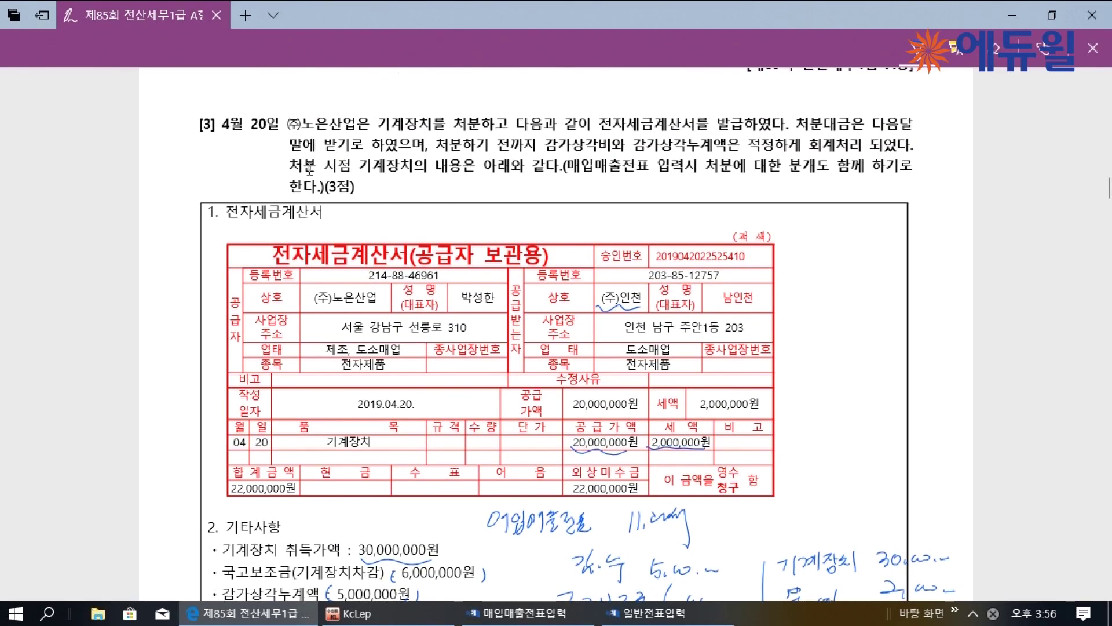
scroll(326, 155, "down", 3)
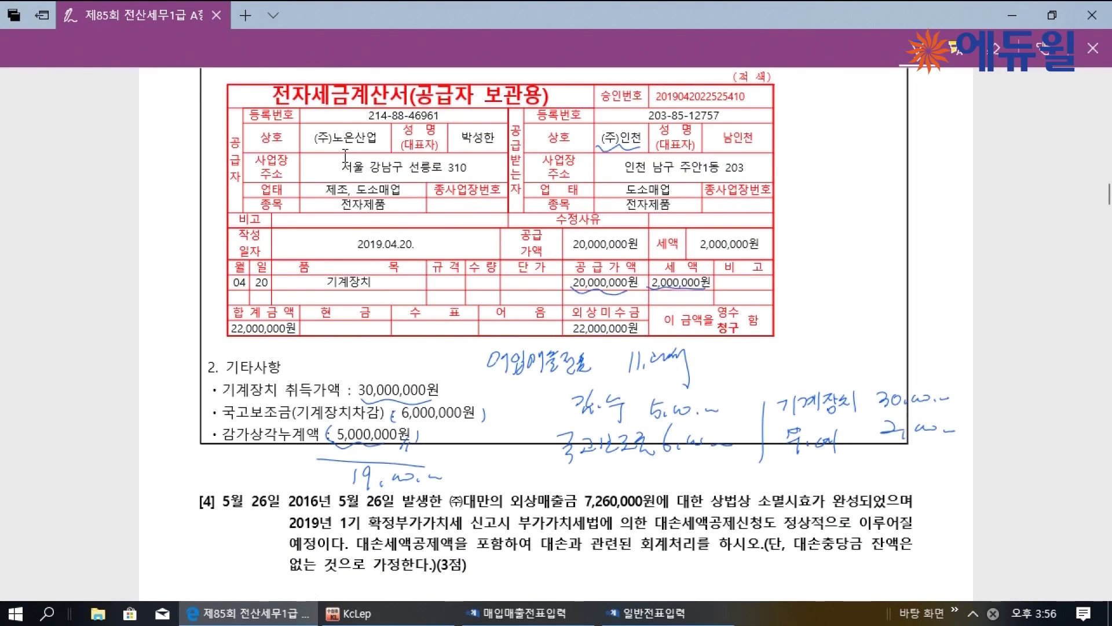
left_click_drag(579, 473, 632, 495)
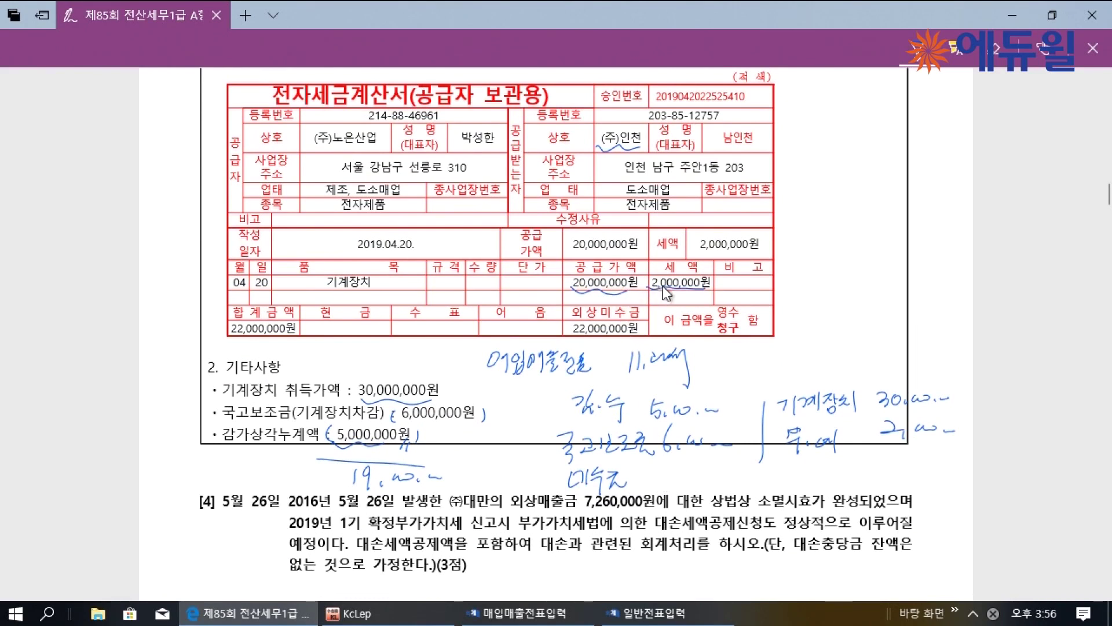
mouse_move(649, 470)
left_mouse_down()
mouse_move(687, 484)
mouse_move(727, 477)
left_mouse_up()
left_click_drag(479, 468, 488, 468)
left_click_drag(502, 465, 495, 480)
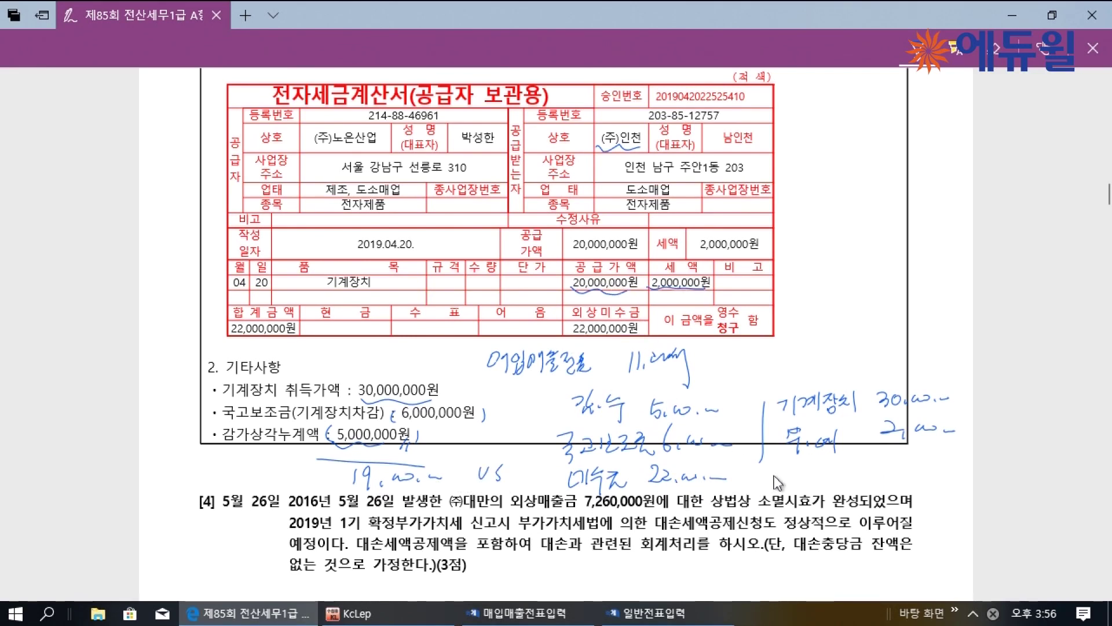
Write the credit 유형자산처분이익 of 1,000,000
left_click_drag(786, 461, 784, 467)
mouse_move(775, 470)
left_mouse_down()
mouse_move(796, 469)
mouse_move(780, 481)
left_mouse_up()
mouse_move(789, 471)
left_mouse_down()
mouse_move(791, 480)
mouse_move(806, 459)
left_mouse_up()
left_click_drag(798, 464, 809, 463)
left_click_drag(803, 466, 805, 471)
mouse_move(813, 459)
left_mouse_down()
mouse_move(810, 482)
mouse_move(831, 474)
left_mouse_up()
left_click_drag(834, 468, 840, 474)
left_click_drag(844, 461, 845, 475)
left_click_drag(838, 473, 870, 470)
left_click_drag(877, 462, 878, 470)
left_click_drag(867, 474, 884, 473)
left_click_drag(873, 474, 886, 474)
mouse_move(890, 463)
left_mouse_down()
mouse_move(890, 478)
mouse_move(927, 474)
left_mouse_up()
left_click_drag(931, 467, 952, 473)
left_click_drag(956, 467, 962, 473)
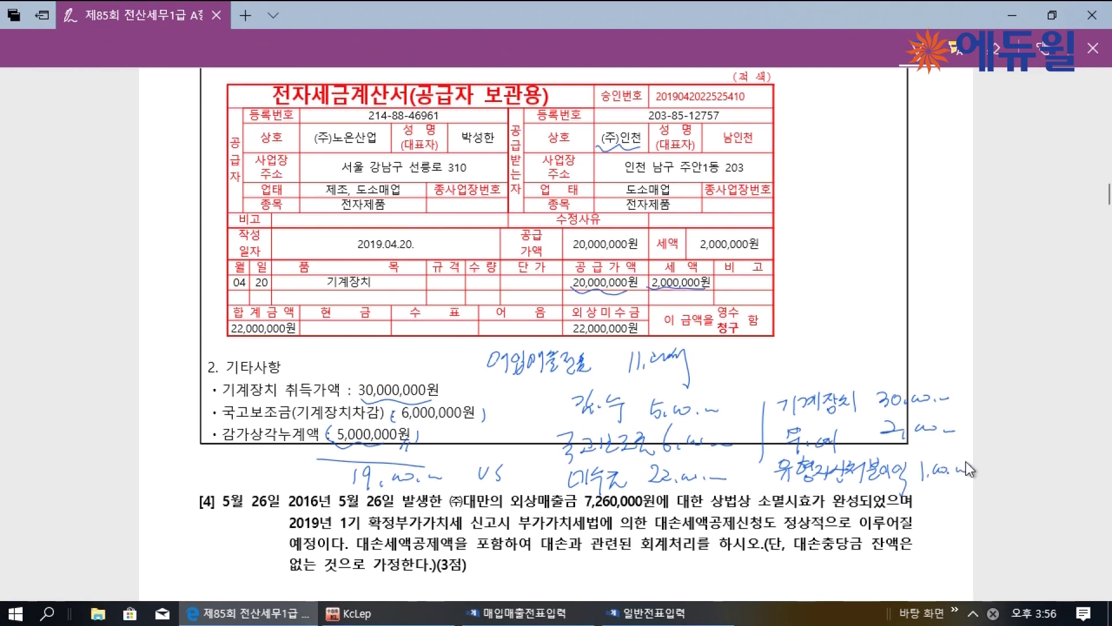
left_click_drag(484, 382, 567, 377)
Start an April 20 type-11 sale with a 20,000,000 supply amount
left_click(569, 619)
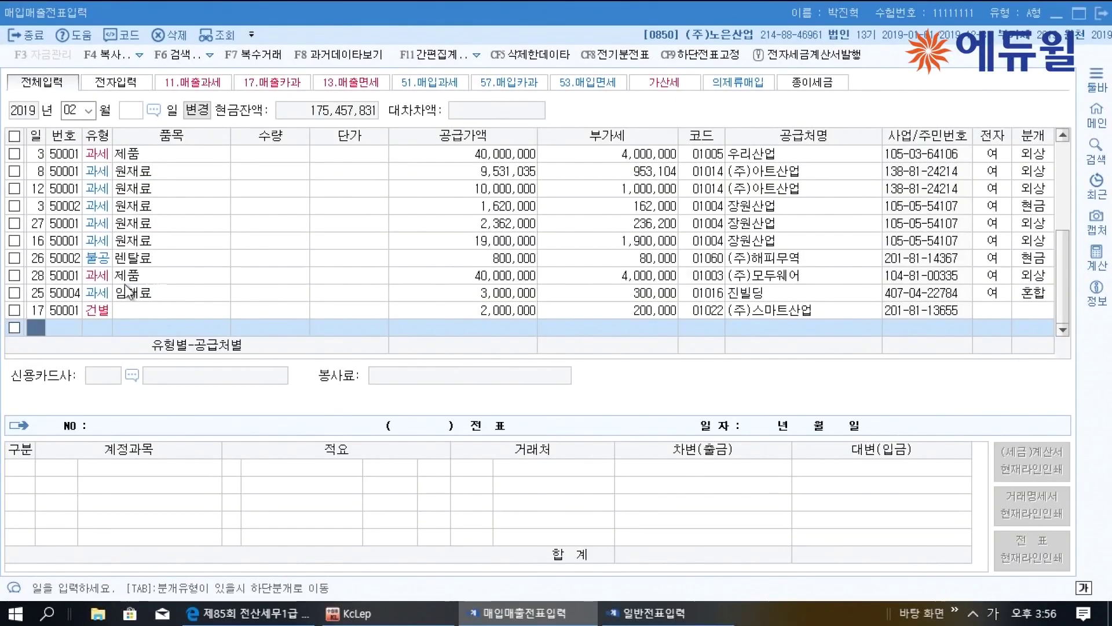
left_click(77, 110)
type("04")
key("Return")
key("Return")
type("20")
key("Return")
type("11")
key("Return")
key("Return")
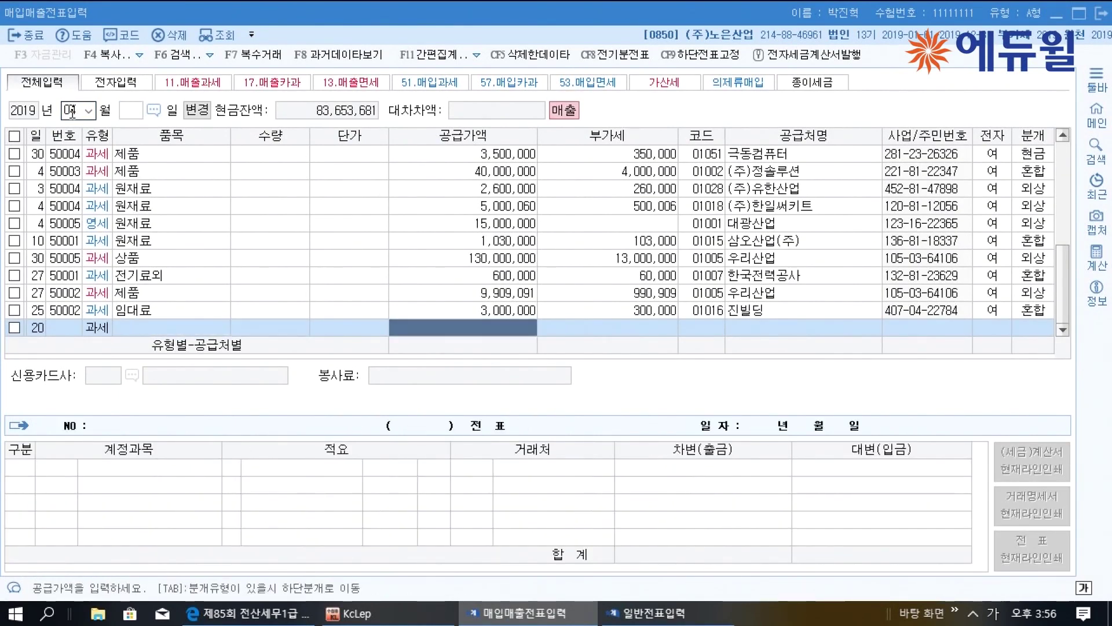
type("20000000")
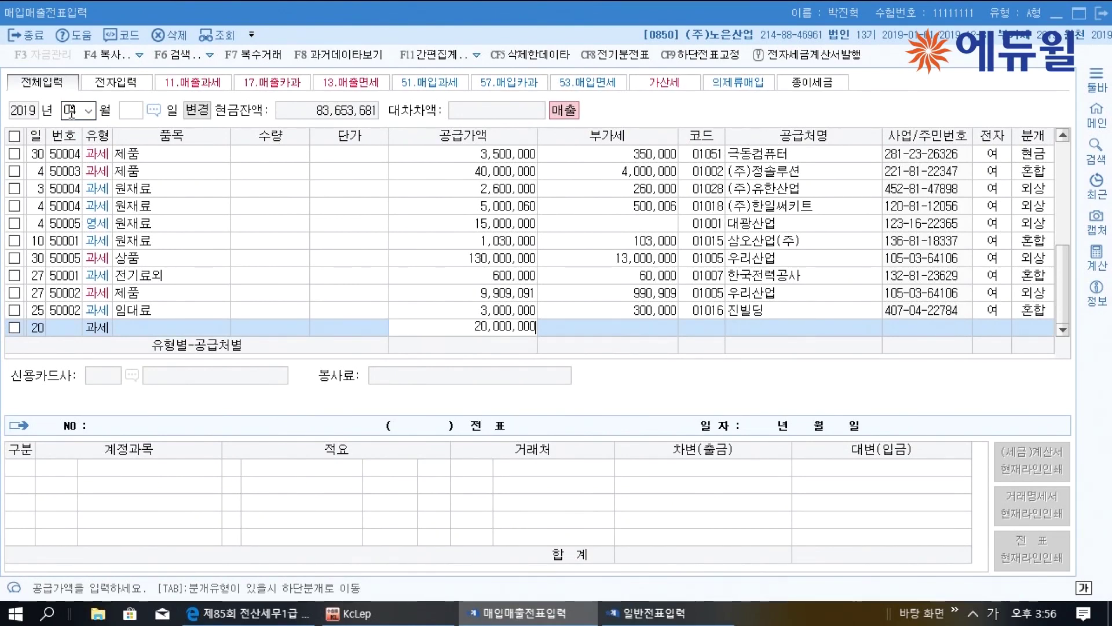
key("Return")
key("Return")
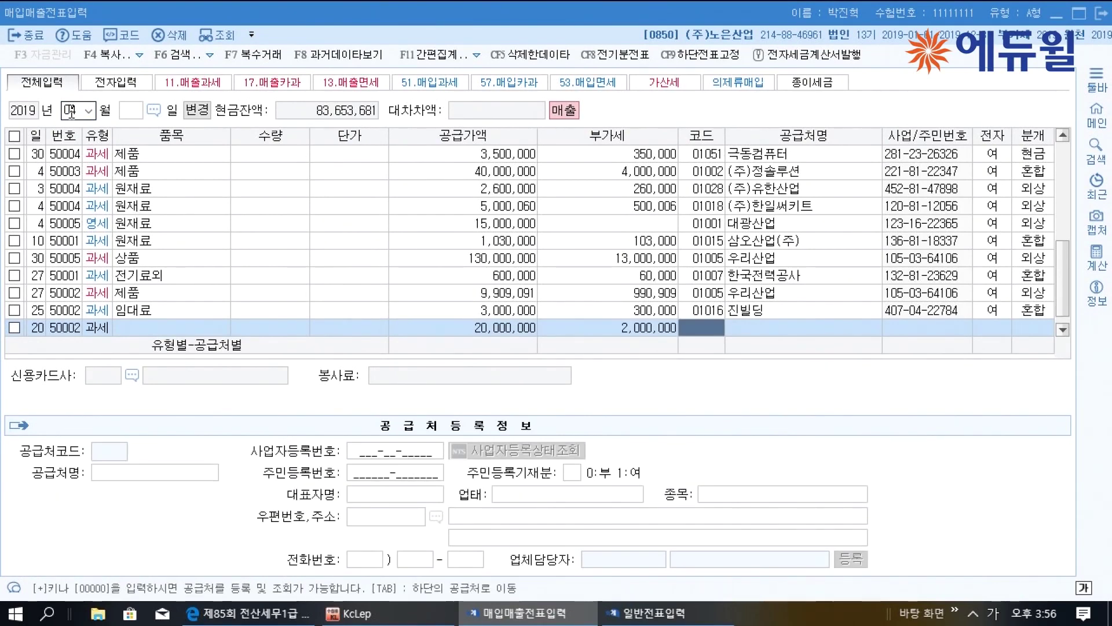
Set the customer to (주)인천, mark it electronic (1), and choose journal type 3
type("인천")
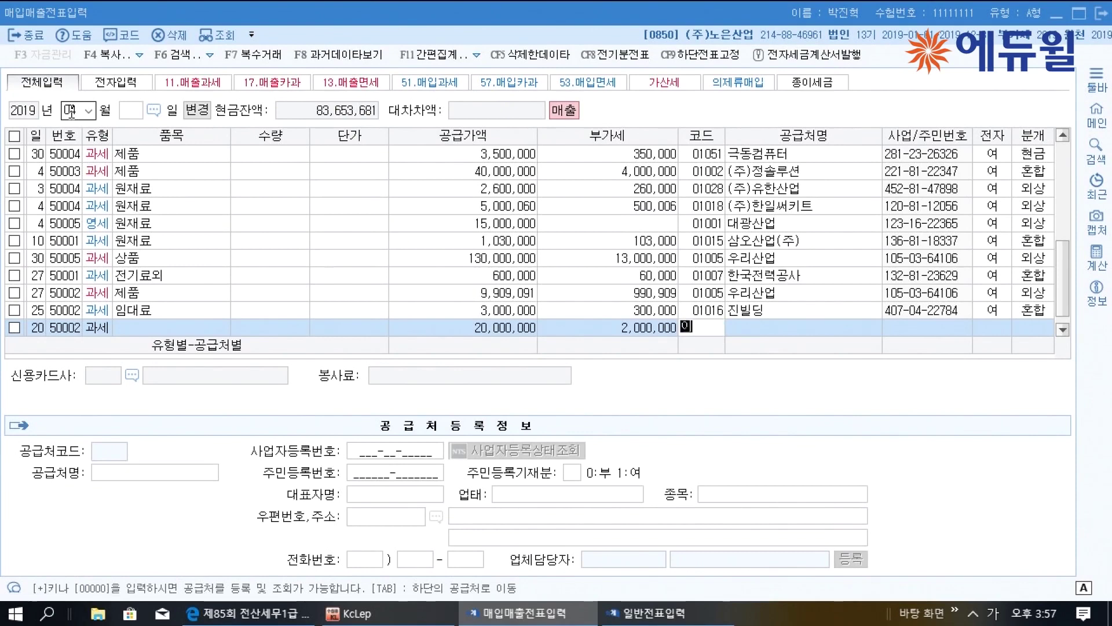
key("Return")
key("Escape")
key("Return")
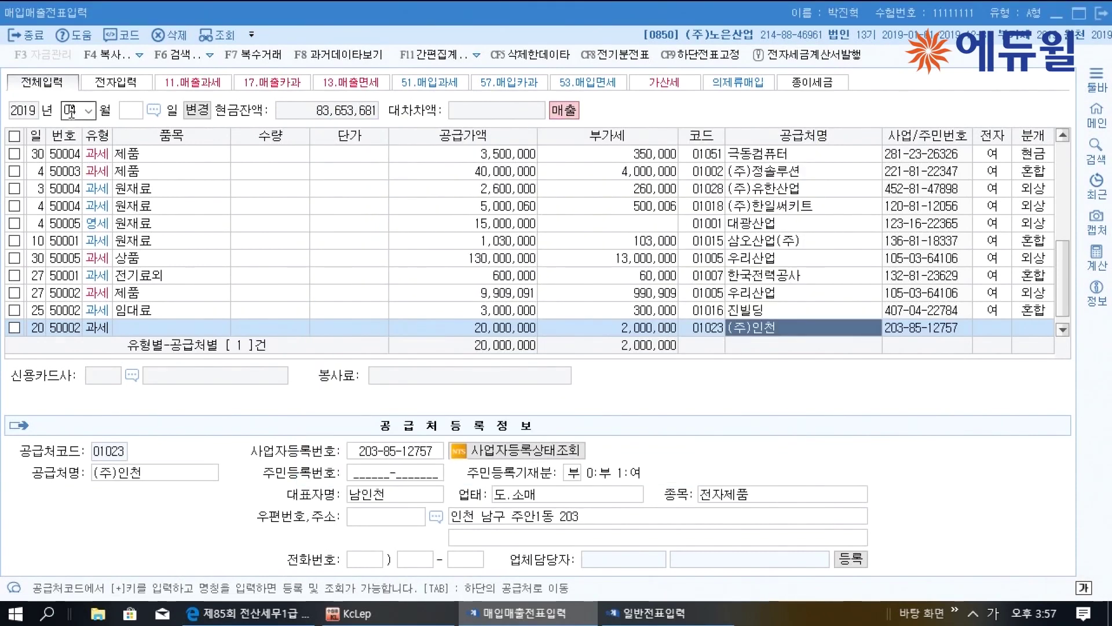
type("1")
key("Return")
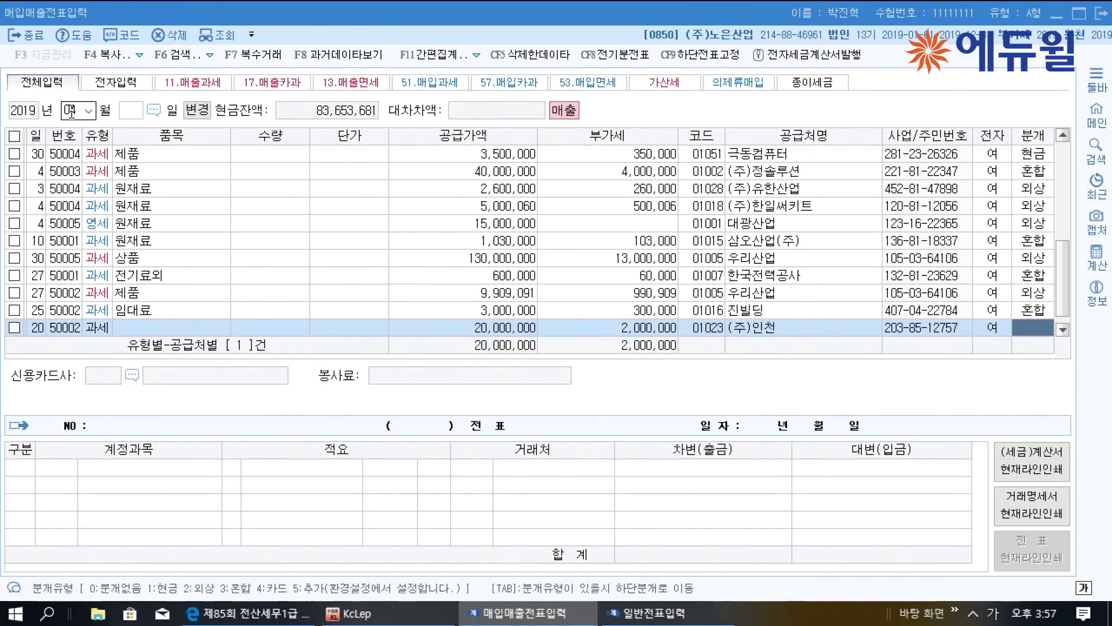
type("3")
key("Return")
Credit 30,000,000 to 0206 기계장치 on the April 20 voucher
type("기계")
key("Return")
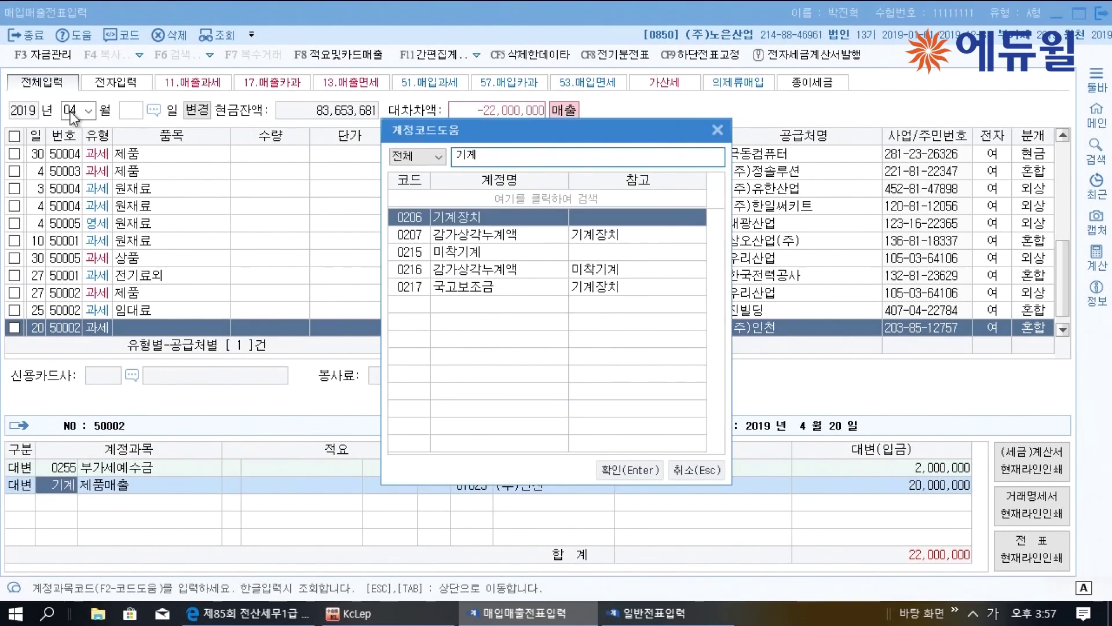
key("Return")
type("30000000")
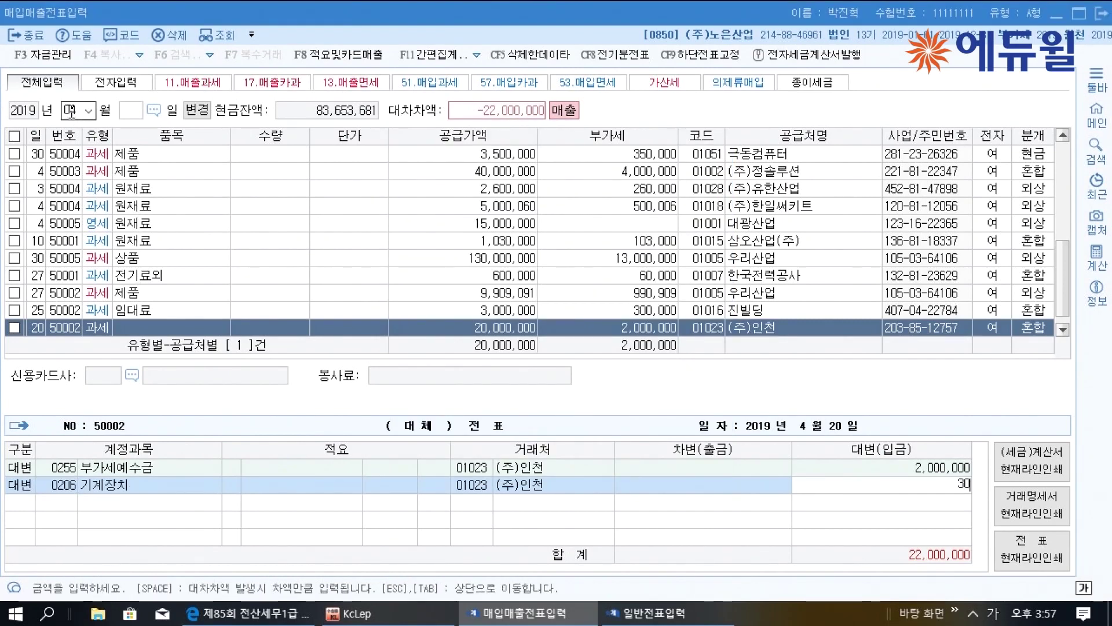
key("Return")
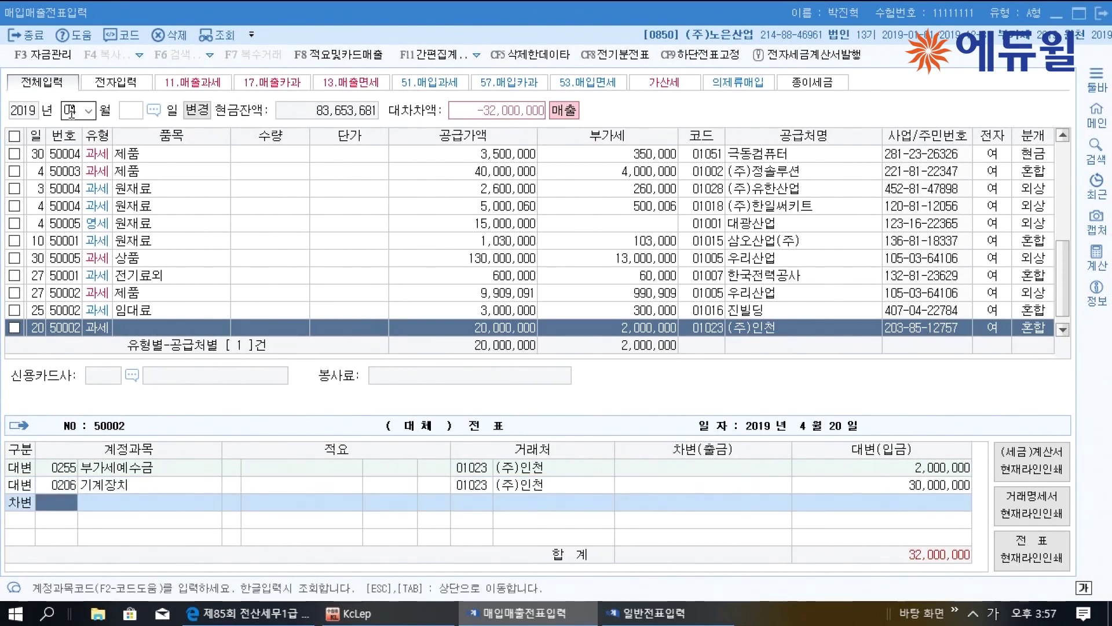
Debit 5,000,000 to 0207 감가상각누계액 and 6,000,000 to 0217 국고보조금
type("0207")
key("Return")
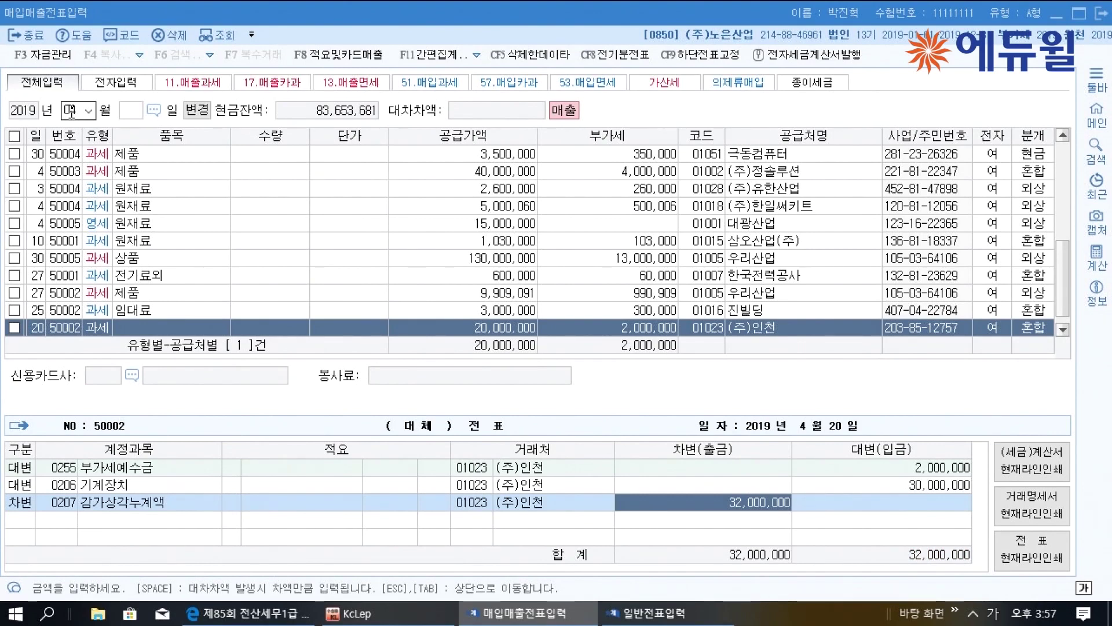
type("5000000")
key("Return")
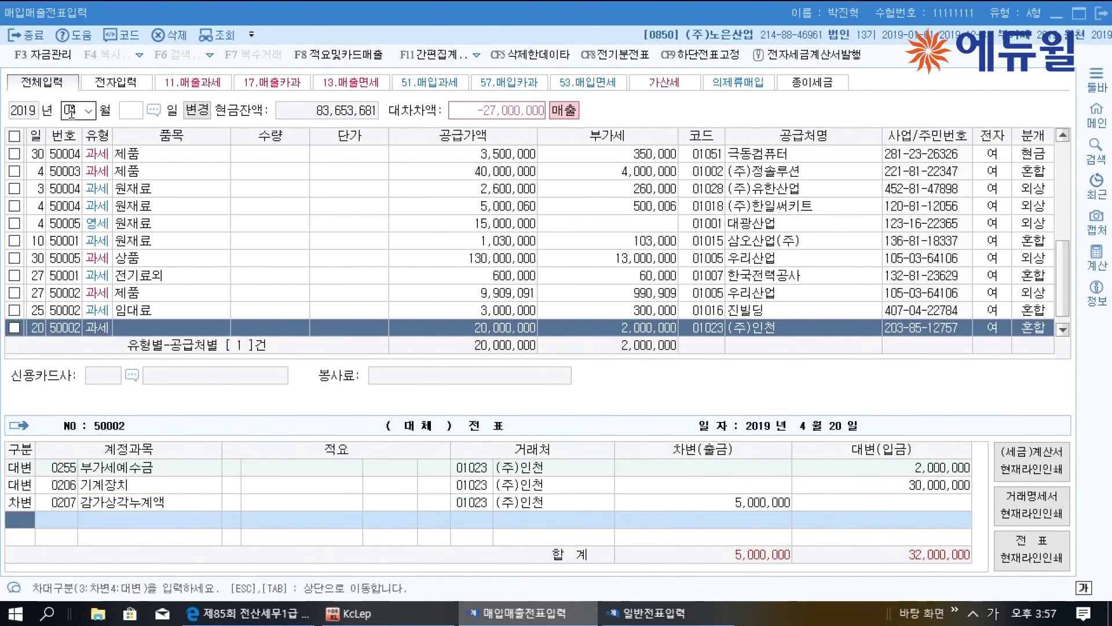
type("국고")
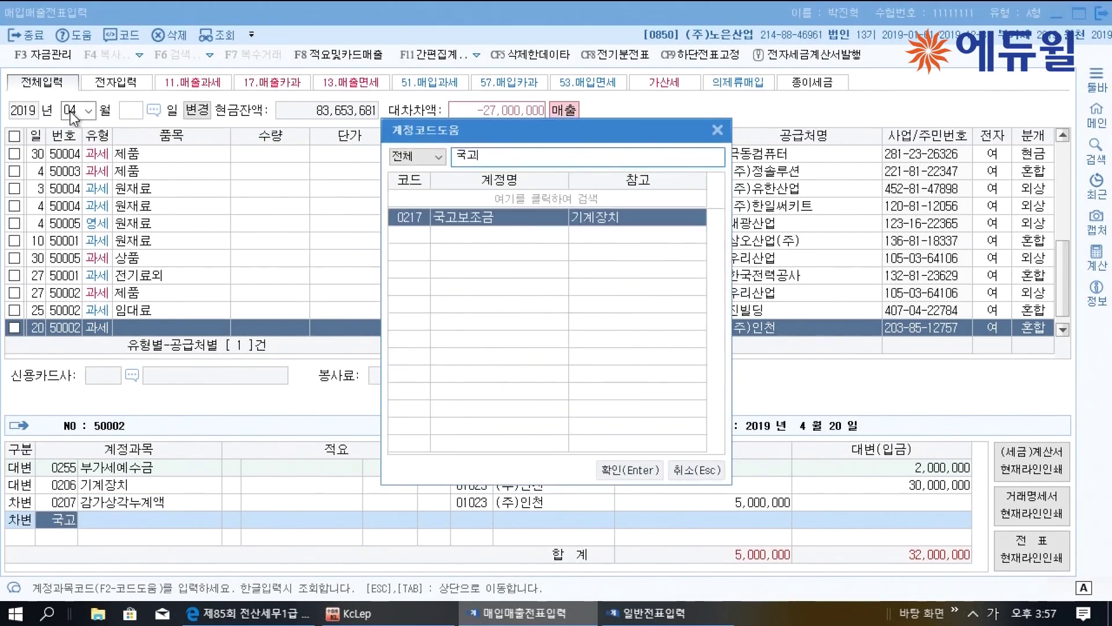
key("Return")
key("space")
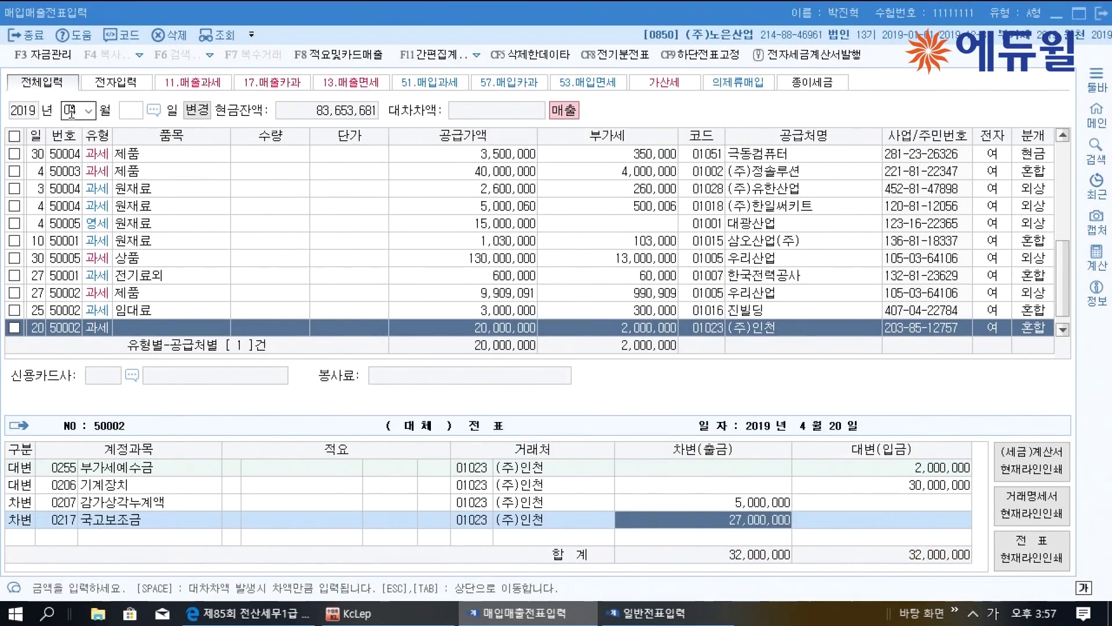
type("6000000")
key("Return")
Add a debit line of 22,000,000 to 0120 미수금
type("3")
key("Return")
type("미수")
key("Return")
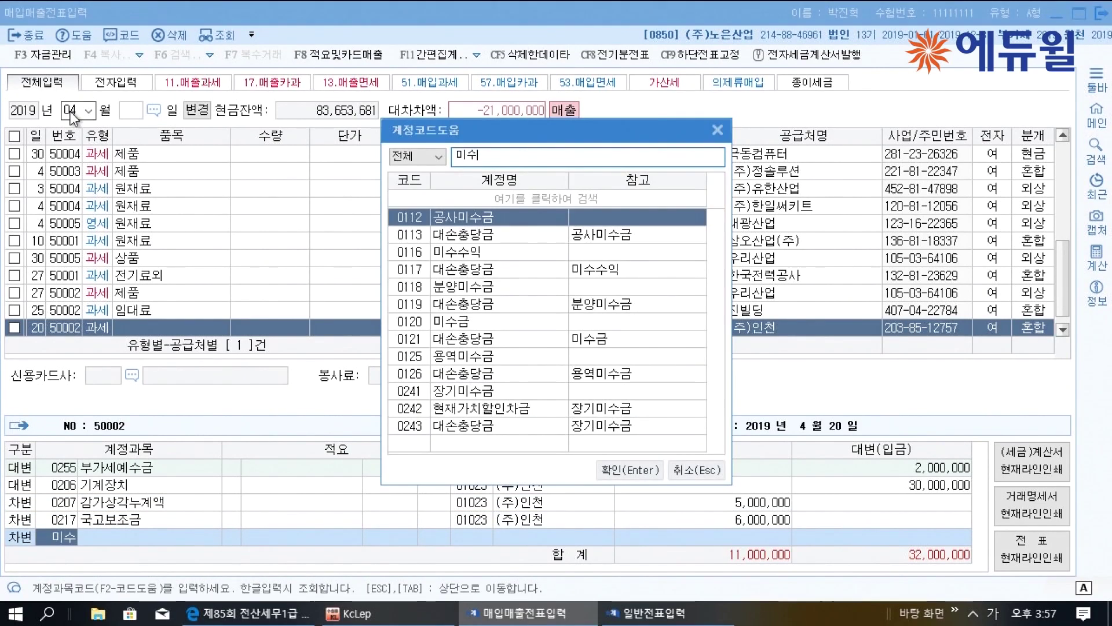
key("Down")
key("Down")
key("Down")
key("Down")
key("Down")
key("Down")
key("Return")
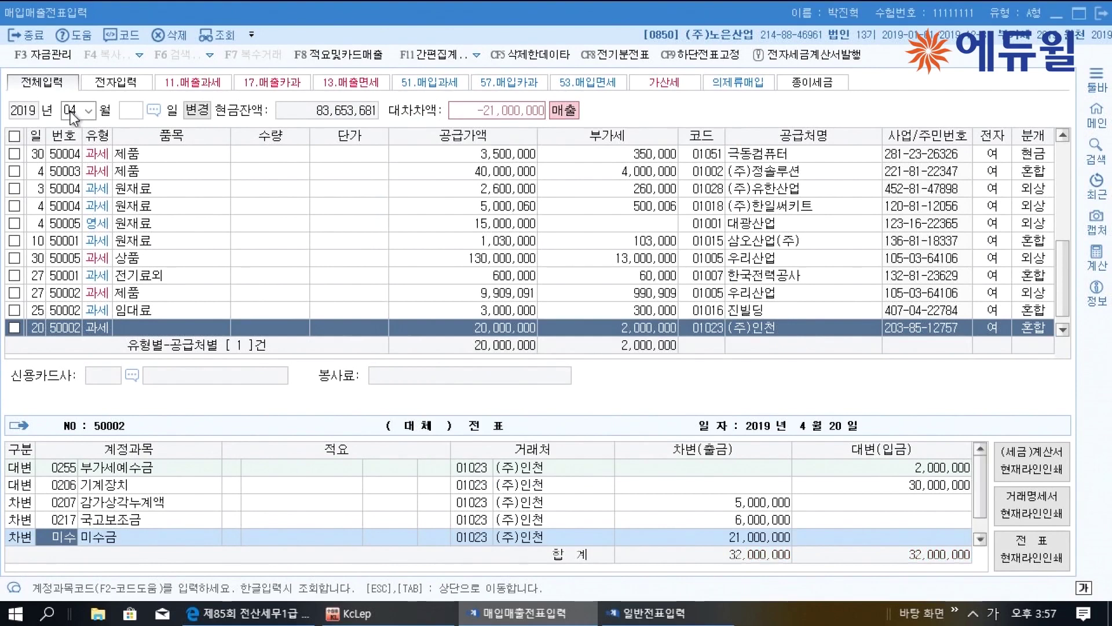
type("22000000")
key("Return")
Credit the 1,000,000 balance to 0914 유형자산처분이익, then return to the exam PDF
type("4")
key("Return")
type("유형")
key("Return")
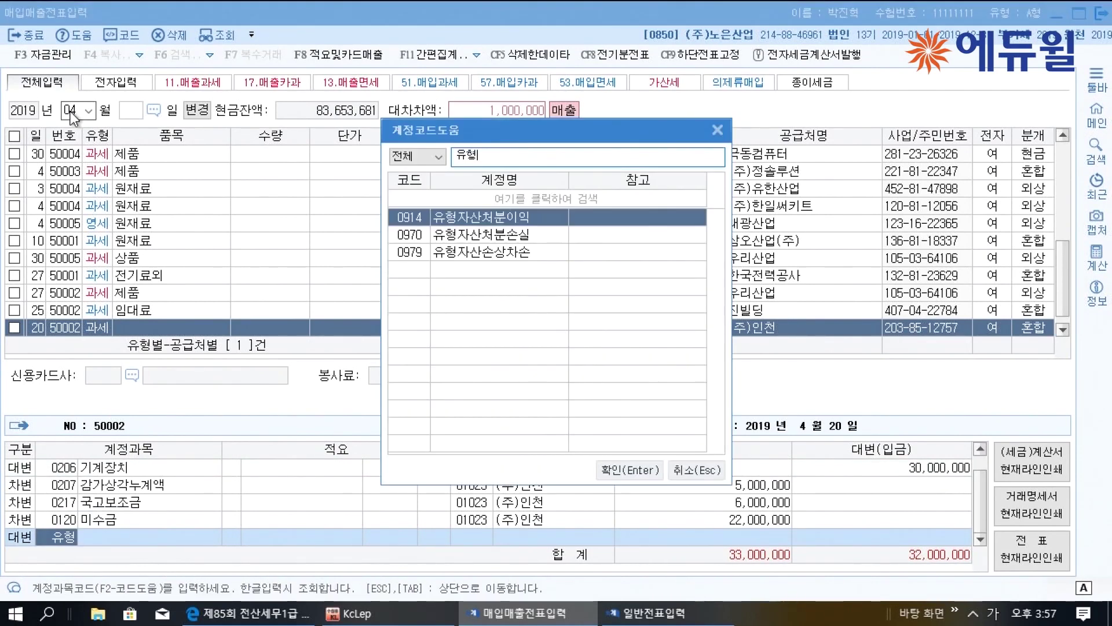
key("Return")
key("Return")
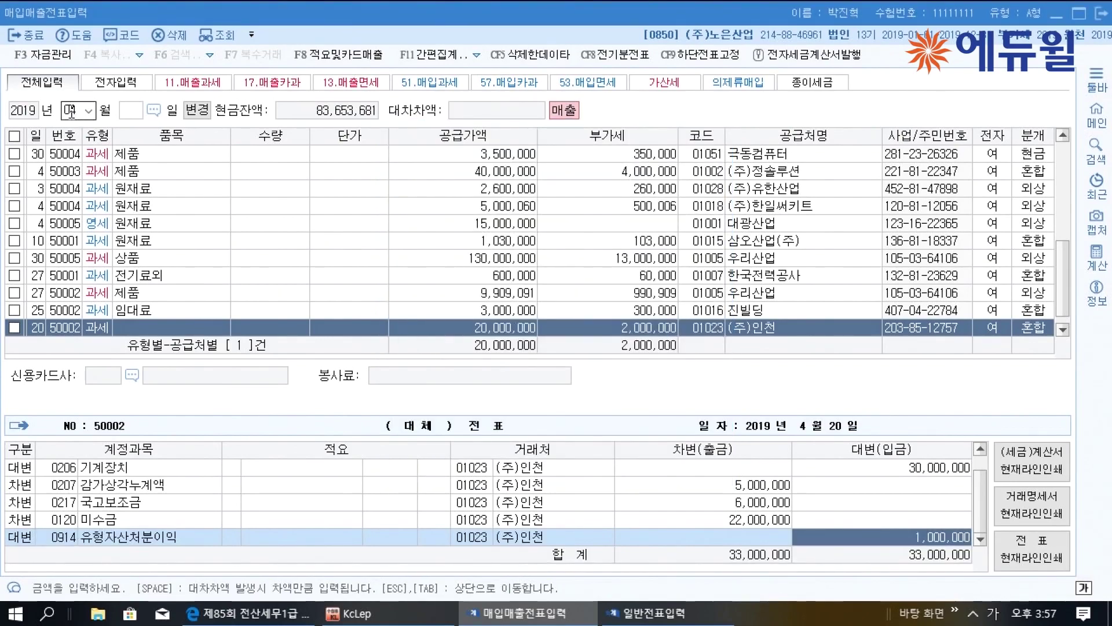
key("Return")
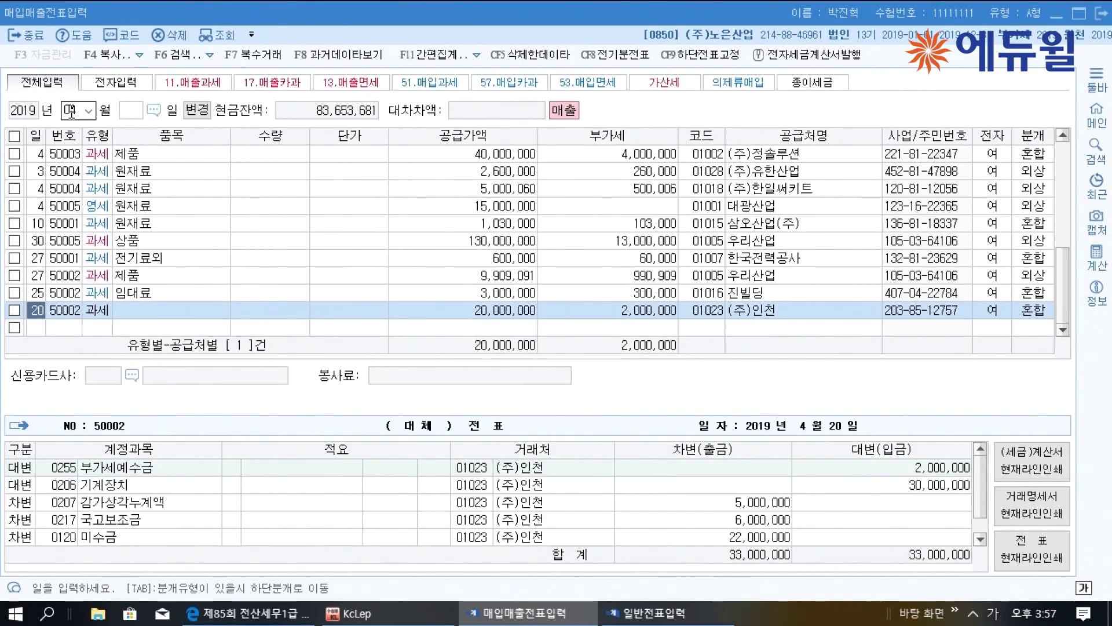
left_click(278, 613)
Underline 상법상 소멸시효가 완성, 대손세액공제액 and 대손과 관련된 회계처리 in question 4
scroll(363, 511, "down", 3)
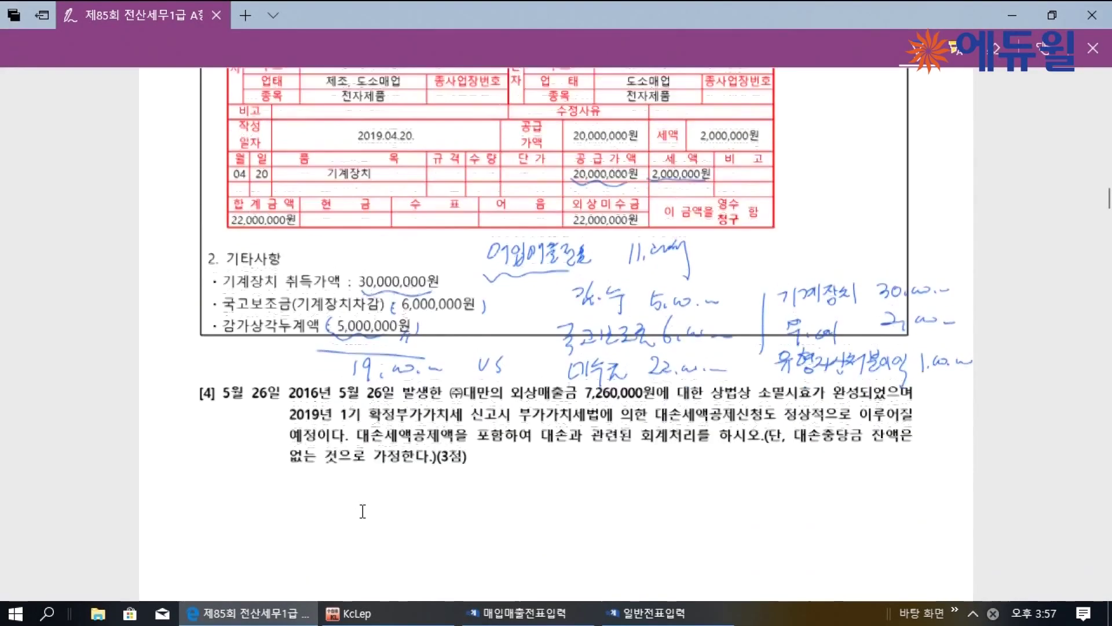
scroll(363, 511, "down", 2)
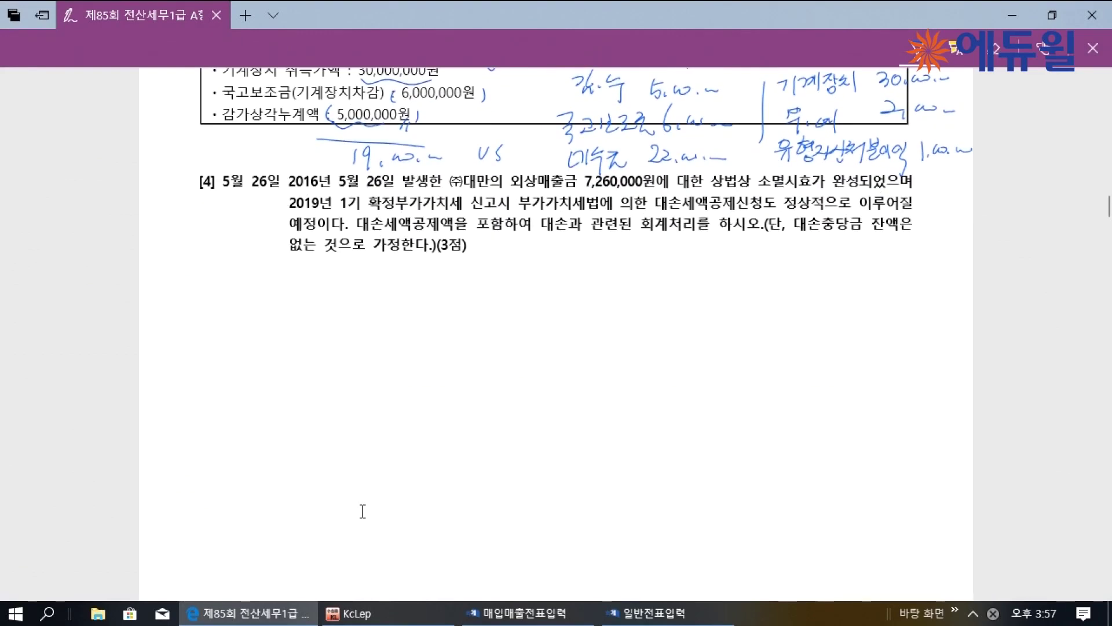
scroll(408, 384, "up", 2)
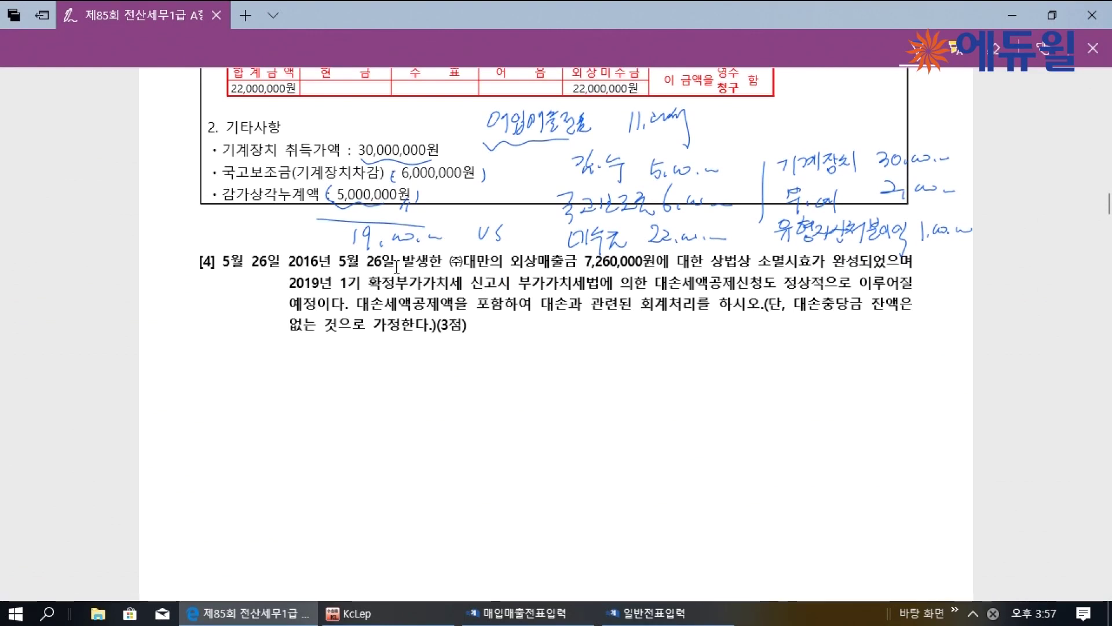
left_click_drag(707, 268, 856, 262)
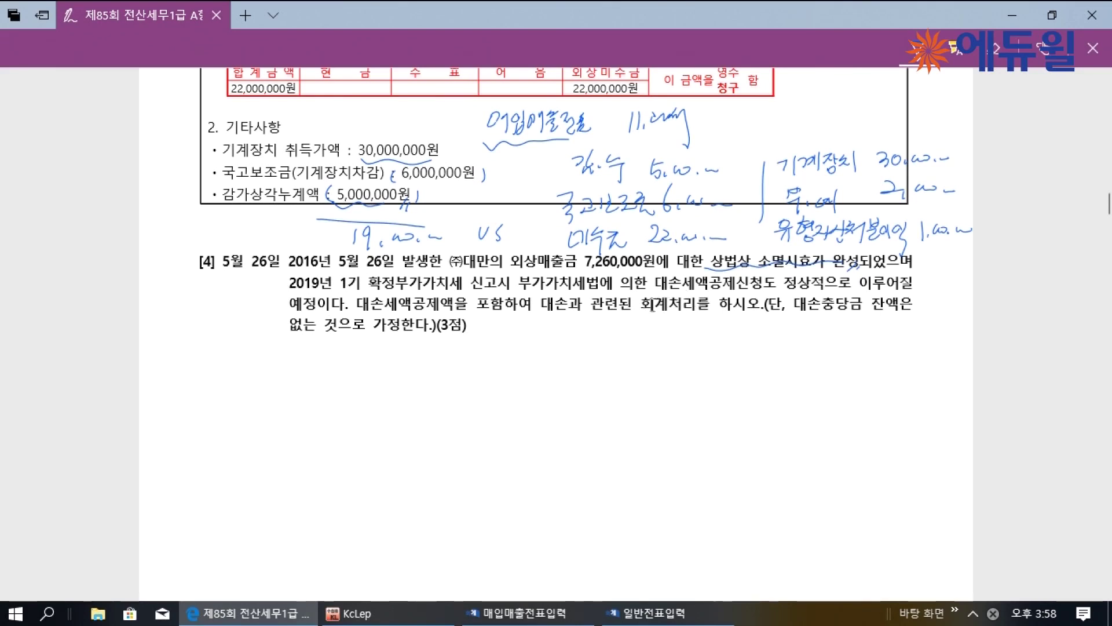
left_click_drag(358, 313, 453, 312)
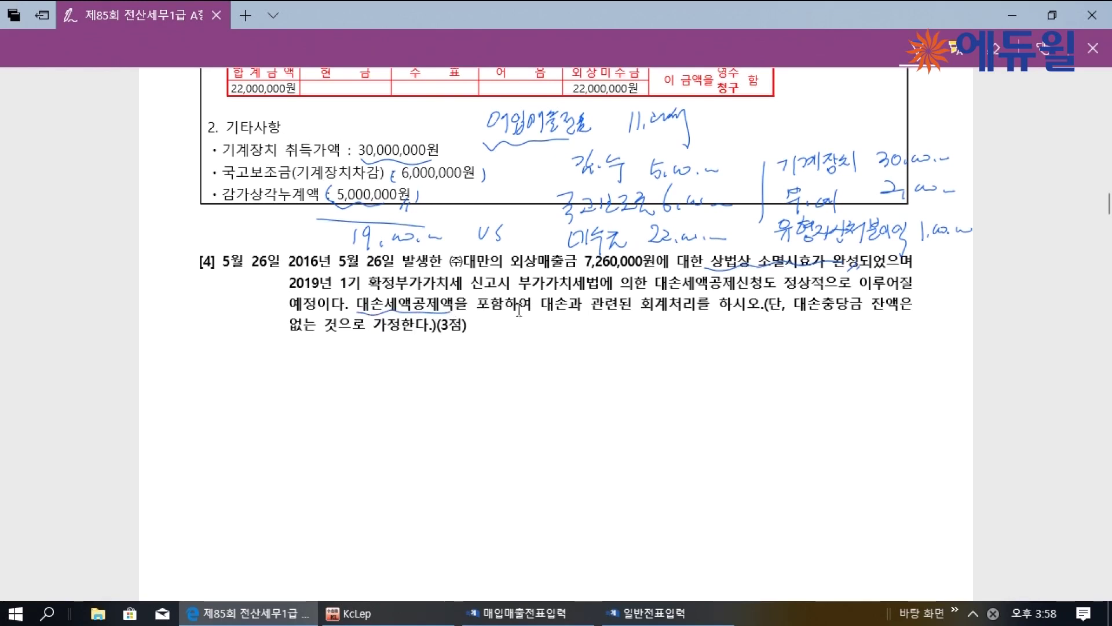
left_click_drag(563, 313, 672, 311)
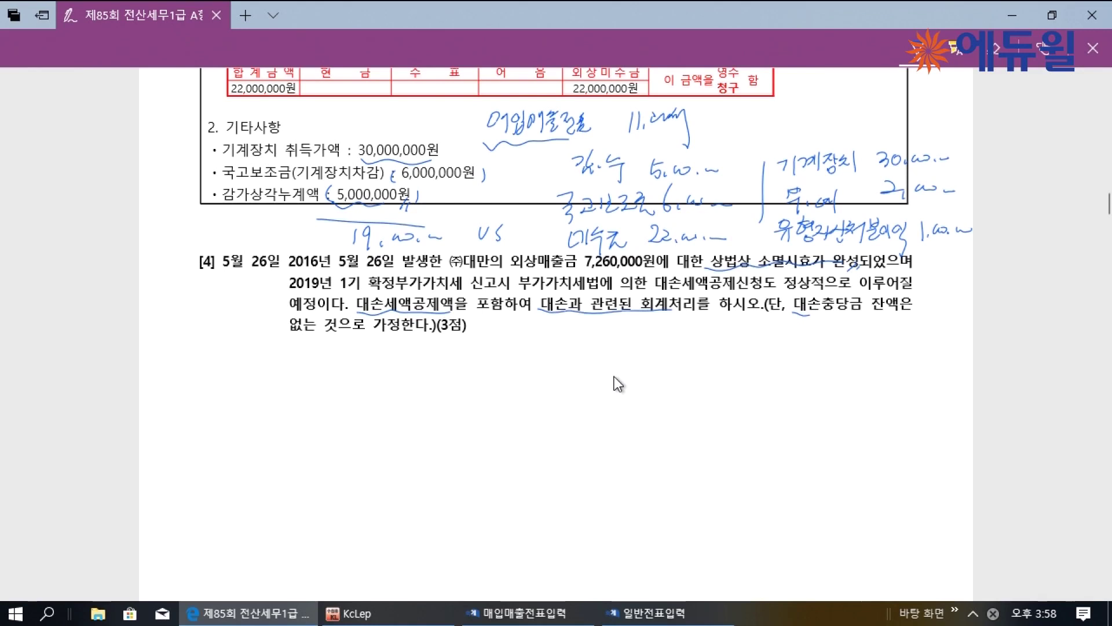
Sketch a T-account crediting 외상매출금 7,260,000, with ×10/110 written beneath it
left_click_drag(583, 359, 585, 399)
left_click_drag(594, 371, 604, 378)
left_click_drag(611, 362, 610, 377)
mouse_move(617, 367)
left_mouse_down()
mouse_move(631, 361)
mouse_move(678, 379)
mouse_move(727, 365)
mouse_move(810, 382)
mouse_move(830, 362)
mouse_move(841, 371)
left_mouse_up()
left_click_drag(846, 363, 875, 362)
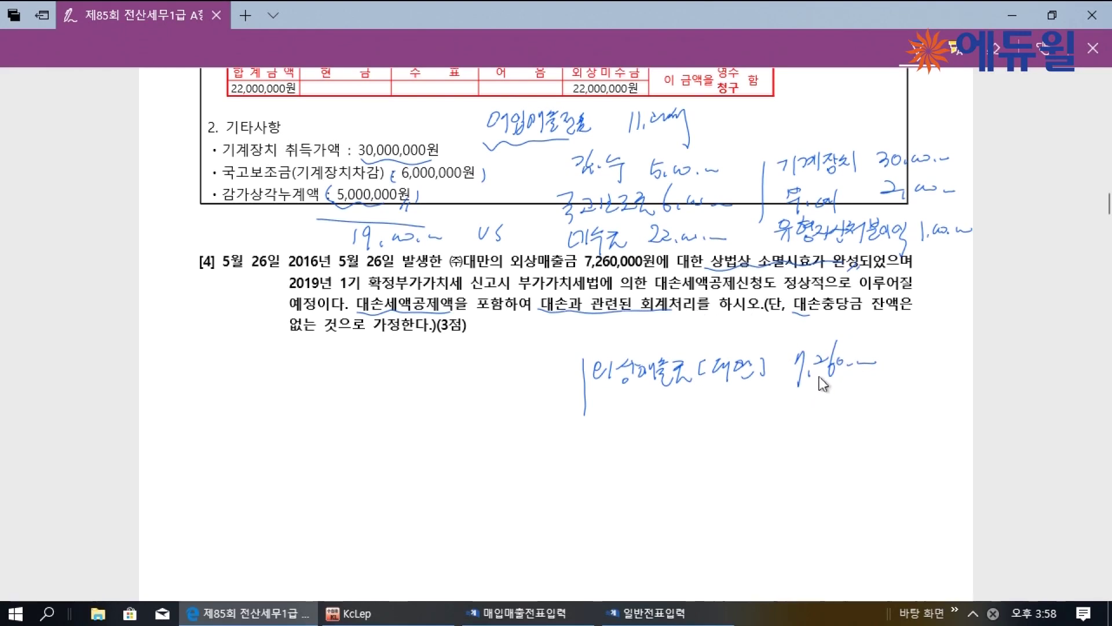
left_click_drag(816, 415, 807, 427)
mouse_move(807, 415)
left_mouse_down()
mouse_move(820, 428)
mouse_move(887, 421)
mouse_move(872, 430)
mouse_move(870, 413)
left_mouse_up()
mouse_move(887, 449)
left_mouse_down()
mouse_move(808, 441)
mouse_move(892, 445)
left_mouse_up()
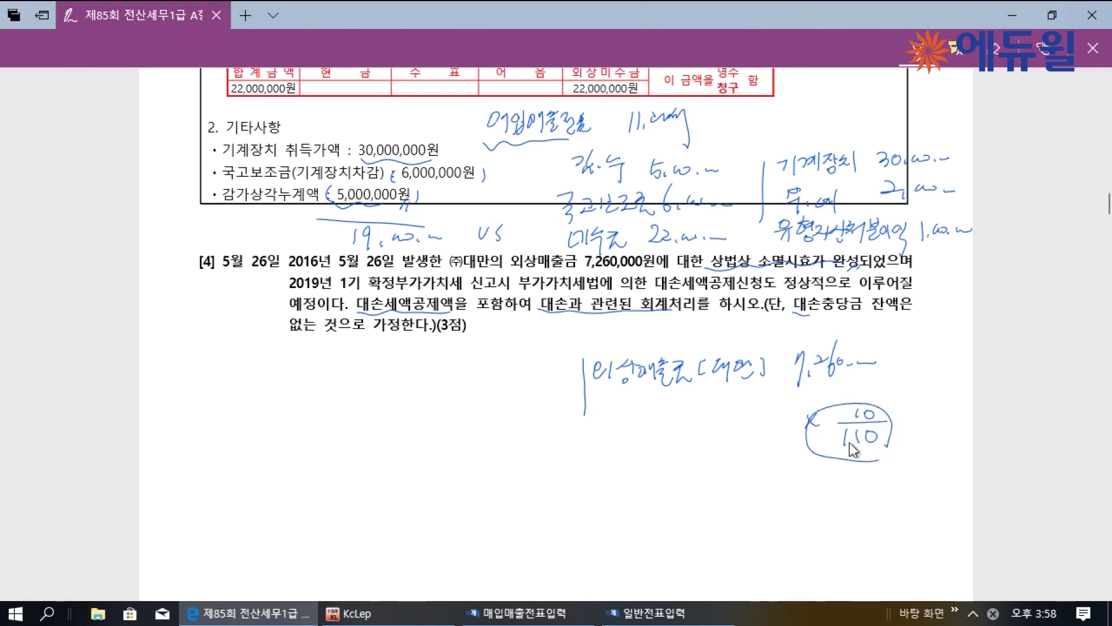
Draw an arrow to 부가세예수금 and label the remaining debit as 대손상각비
mouse_move(545, 431)
left_mouse_down()
mouse_move(805, 439)
mouse_move(531, 438)
mouse_move(555, 437)
left_mouse_up()
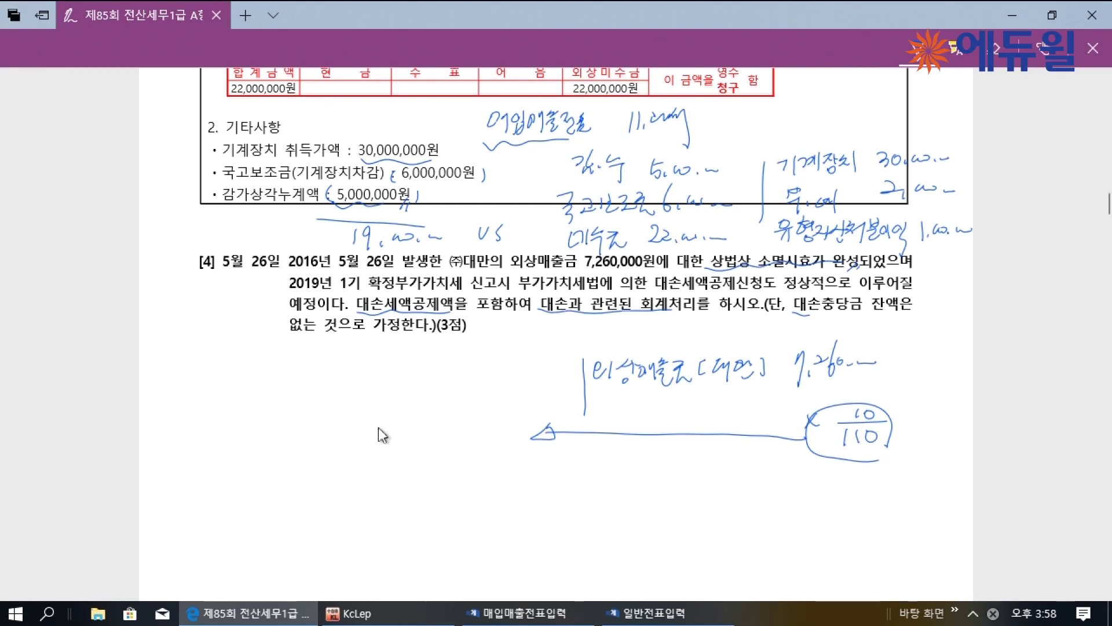
mouse_move(359, 416)
left_mouse_down()
mouse_move(373, 437)
mouse_move(518, 432)
mouse_move(530, 417)
mouse_move(546, 434)
mouse_move(562, 417)
left_mouse_up()
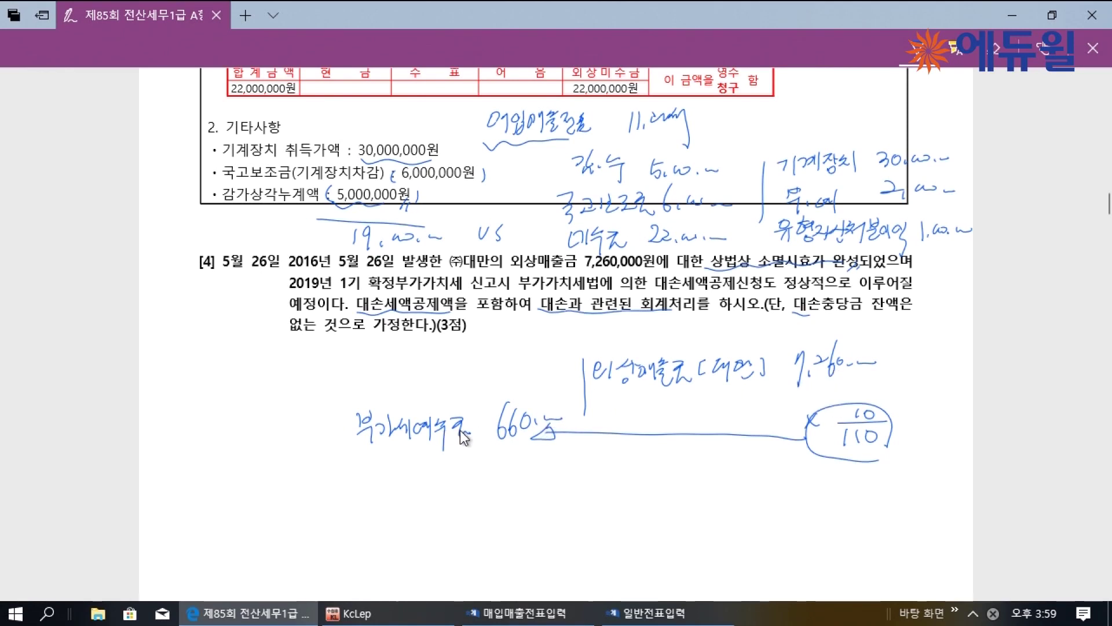
left_click_drag(489, 364, 491, 395)
mouse_move(507, 366)
left_mouse_down()
mouse_move(503, 387)
mouse_move(520, 378)
mouse_move(538, 394)
left_mouse_up()
left_click_drag(545, 382, 556, 385)
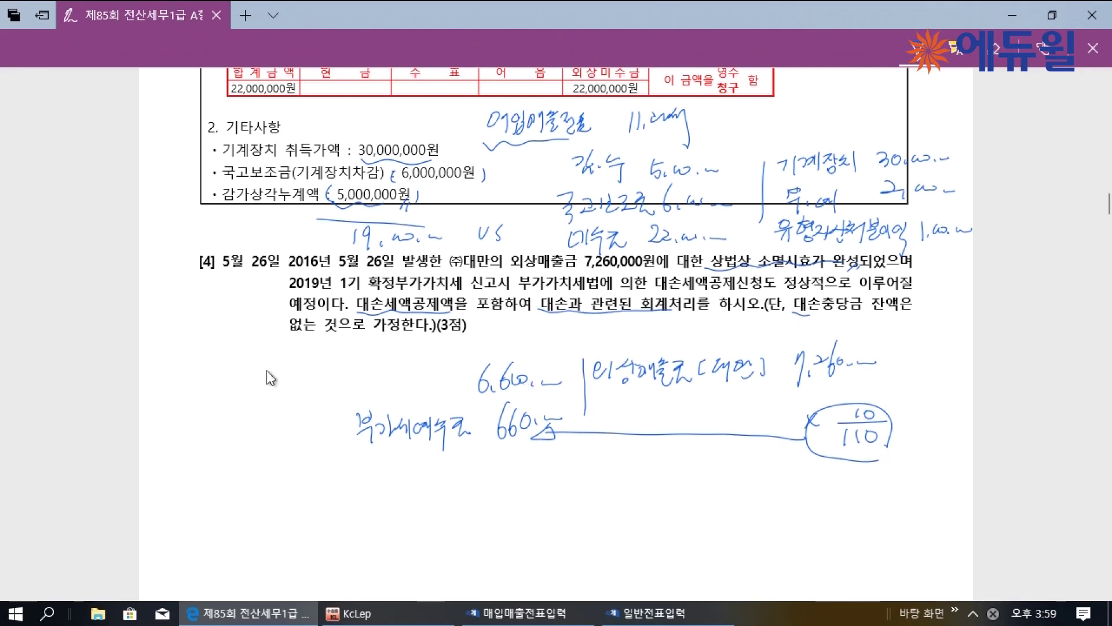
mouse_move(356, 371)
left_mouse_down()
mouse_move(461, 382)
mouse_move(466, 405)
left_mouse_up()
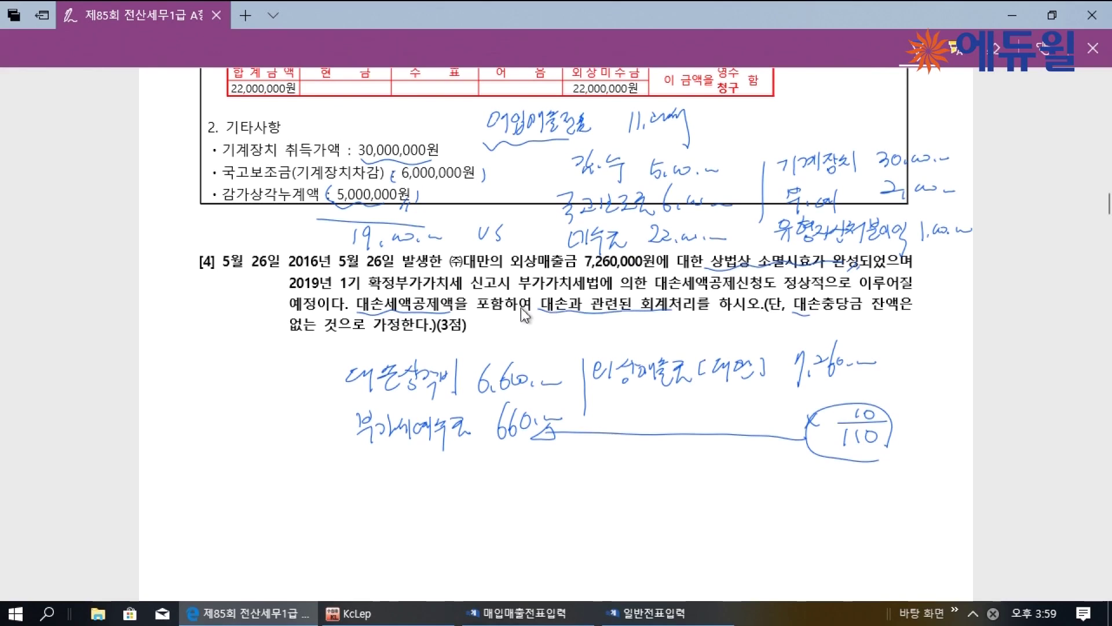
Underline 대손세액공제신청도, circle the 22,000,000 and 660,000 notes, then switch to KcLep
left_click_drag(658, 294, 725, 301)
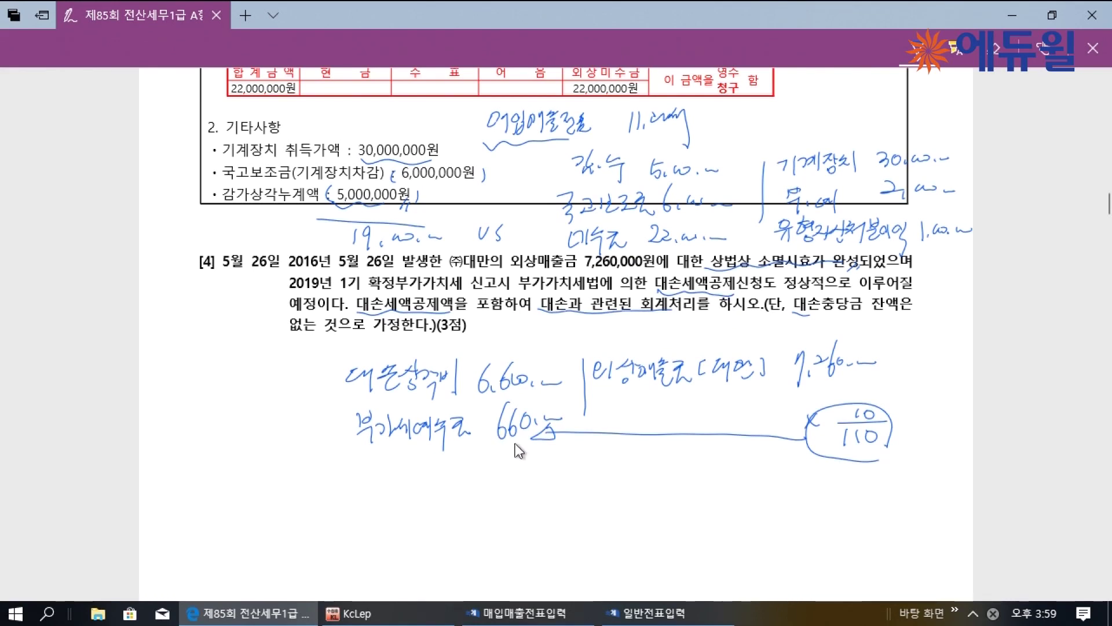
left_click_drag(900, 216, 921, 208)
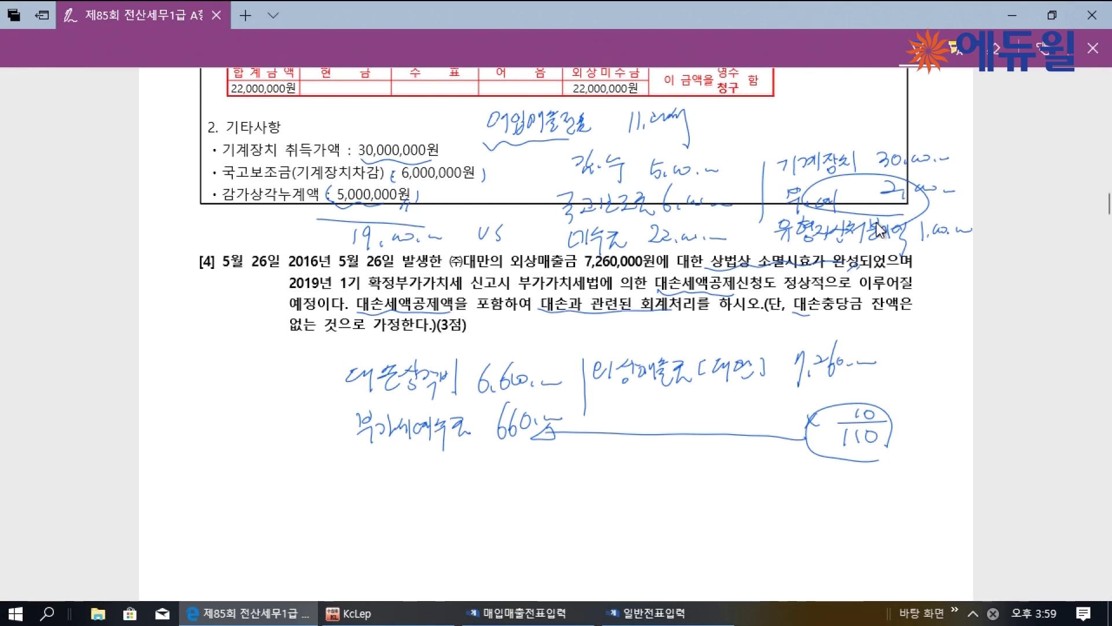
left_click_drag(415, 450, 440, 473)
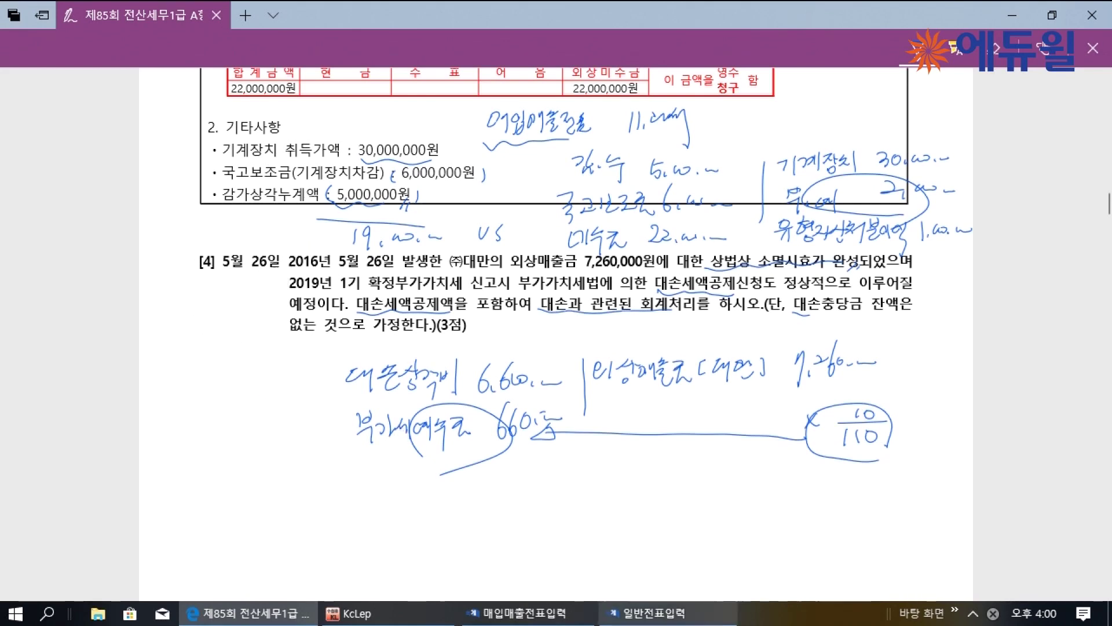
left_click(644, 613)
In May, credit 7,260,000 to 0108 외상매출금 with partner (주)대만 on day 26
left_click(74, 83)
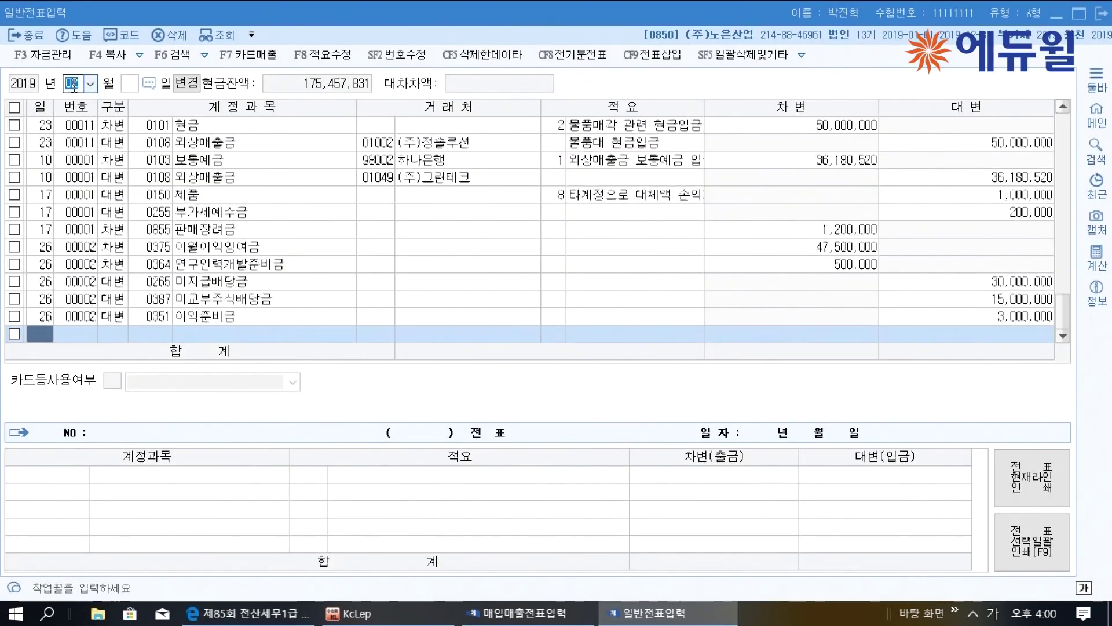
type("05")
key("Return")
key("Return")
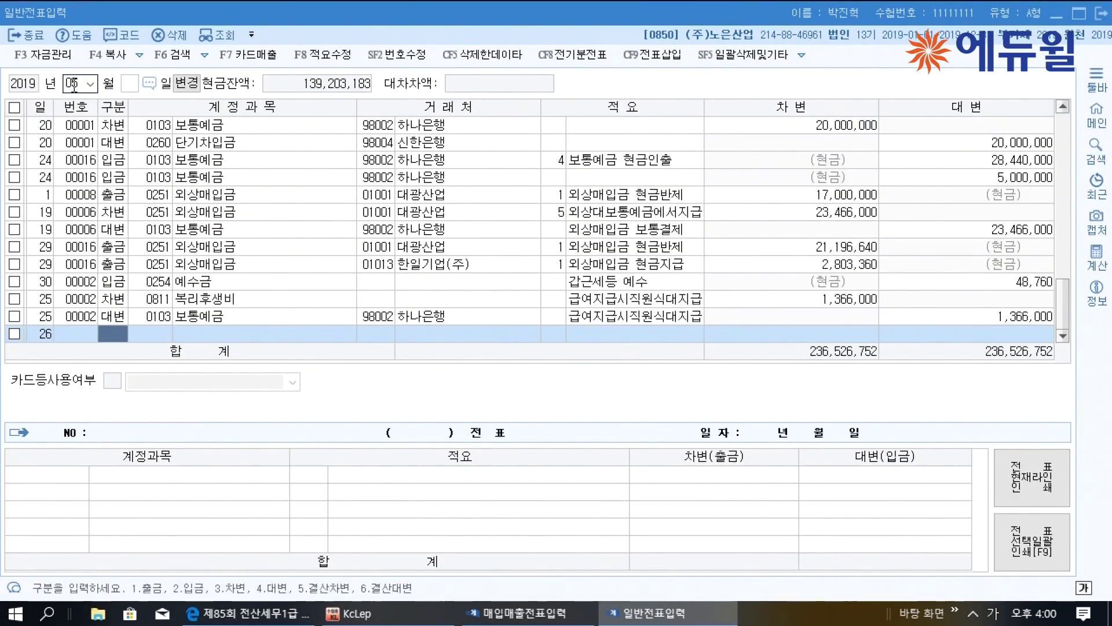
type("4")
key("Return")
type("108")
key("Return")
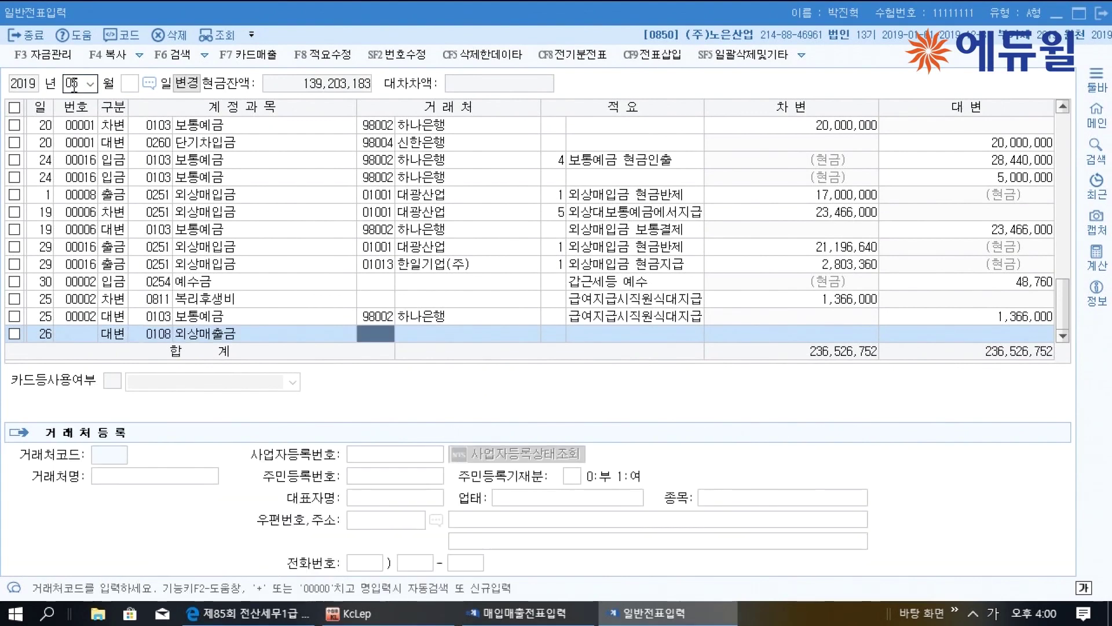
type("대만")
key("Return")
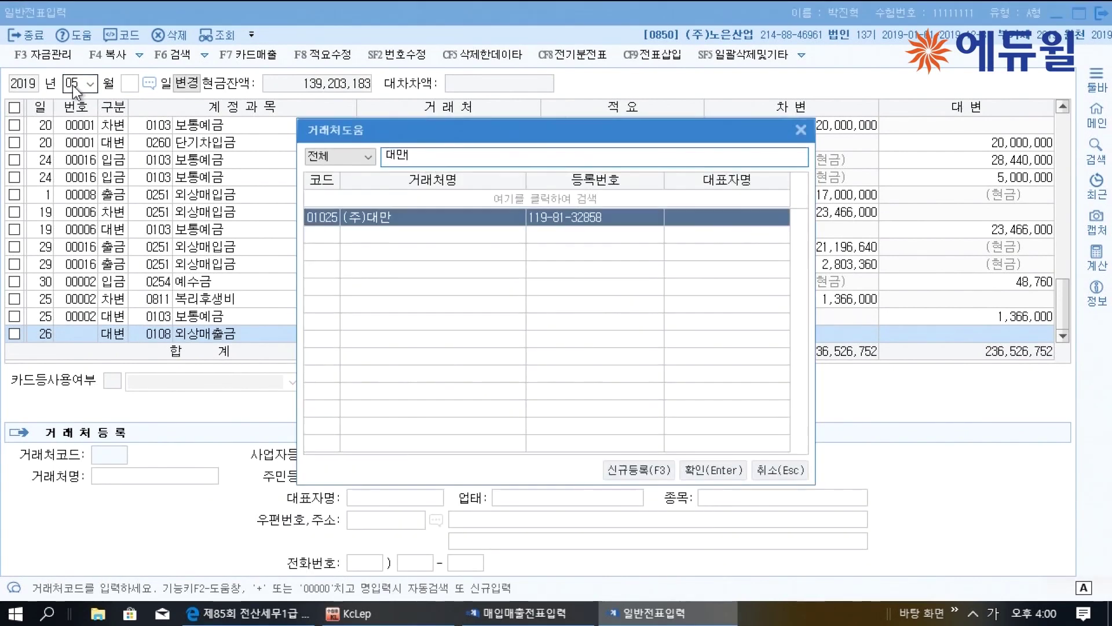
key("Return")
key("Return")
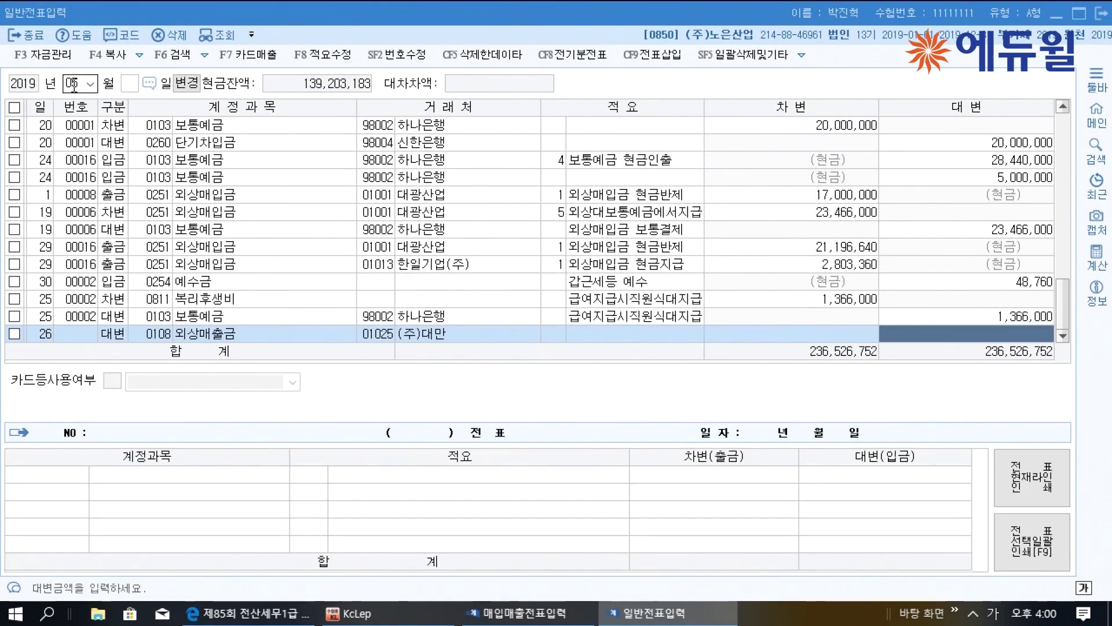
type("7260000")
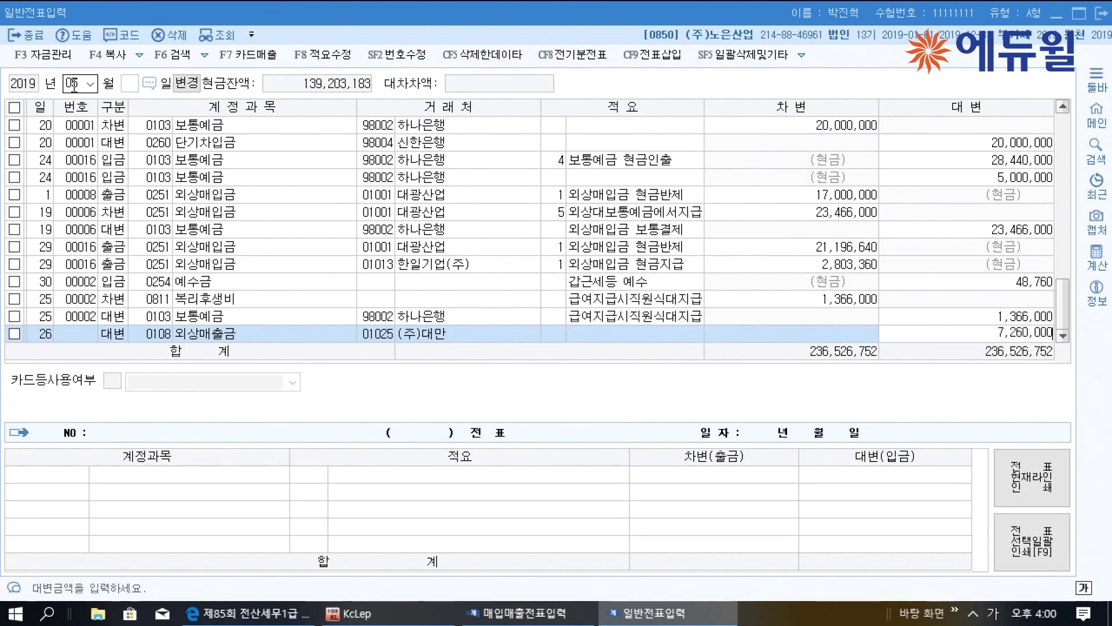
key("Return")
Add a 660,000 debit line to 0255 부가세예수금
key("Return")
type("3")
key("Return")
type("부가")
key("Return")
key("Down")
key("Return")
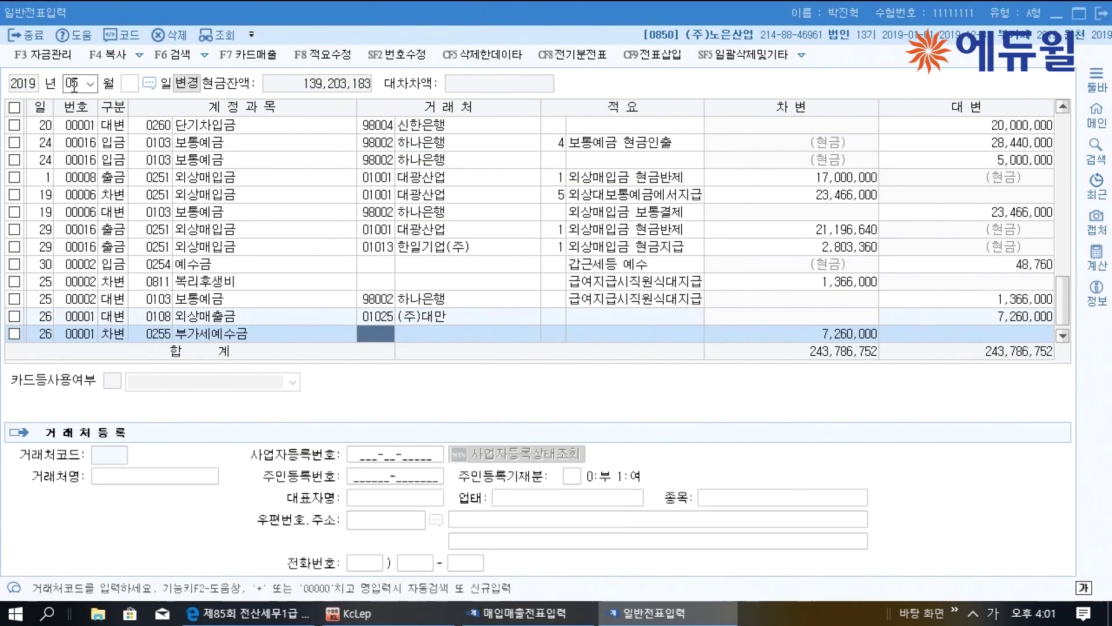
key("Return")
key("Return")
type("660000")
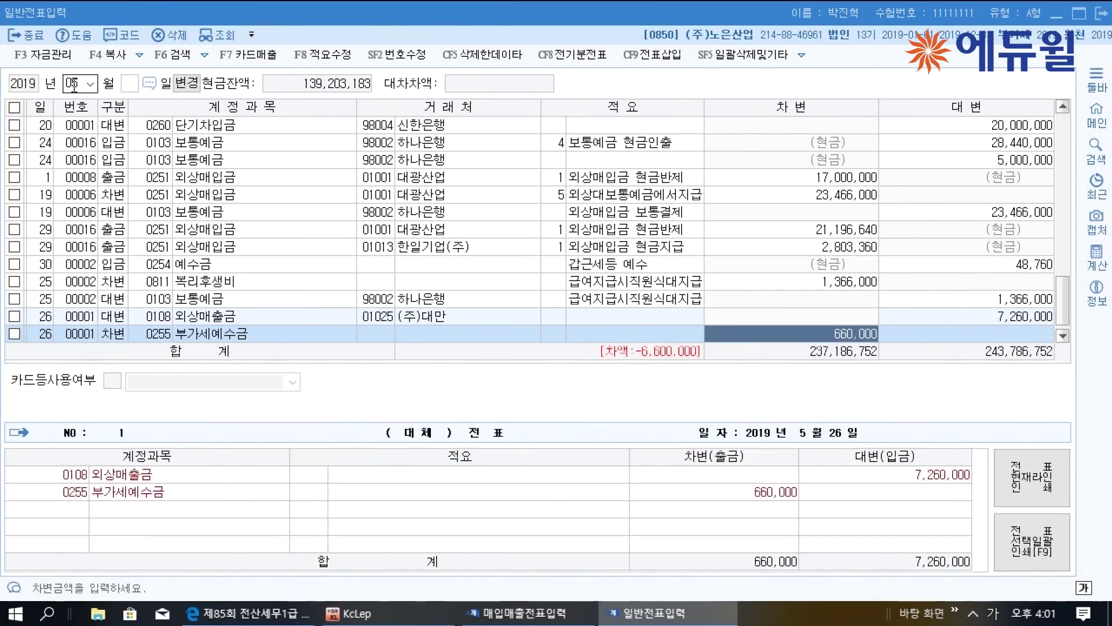
key("Return")
key("Return")
Debit the 6,600,000 balance to 0835 대손상각비, review the voucher, and return to the PDF
type("3")
key("Return")
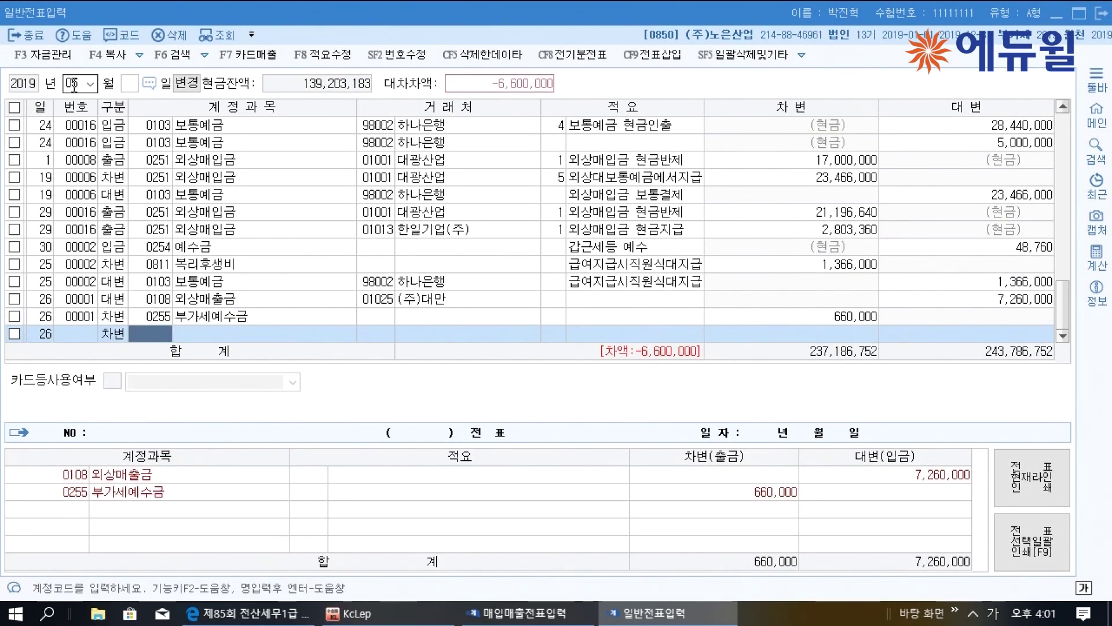
type("대손")
key("Return")
key("Down")
key("Down")
key("Down")
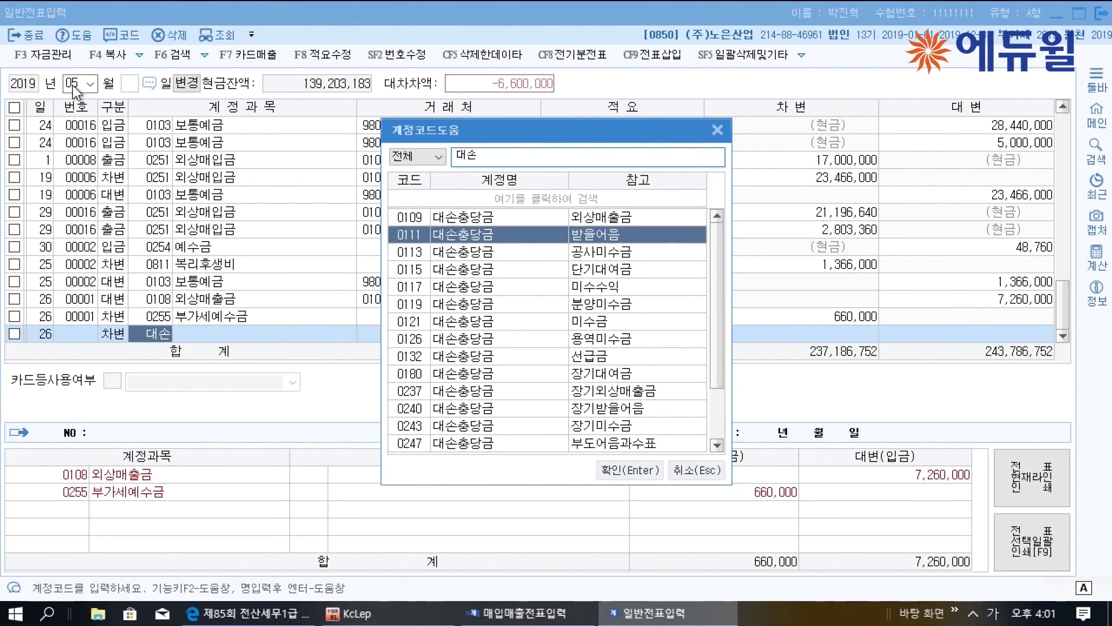
key("Down")
key("Down")
key("Down")
key("Down")
key("Down")
key("Down")
key("Down")
key("Down")
key("Down")
key("Down")
key("Down")
key("Down")
key("Down")
key("Down")
key("Up")
key("Up")
key("Up")
key("Return")
key("Return")
key("Return")
key("Return")
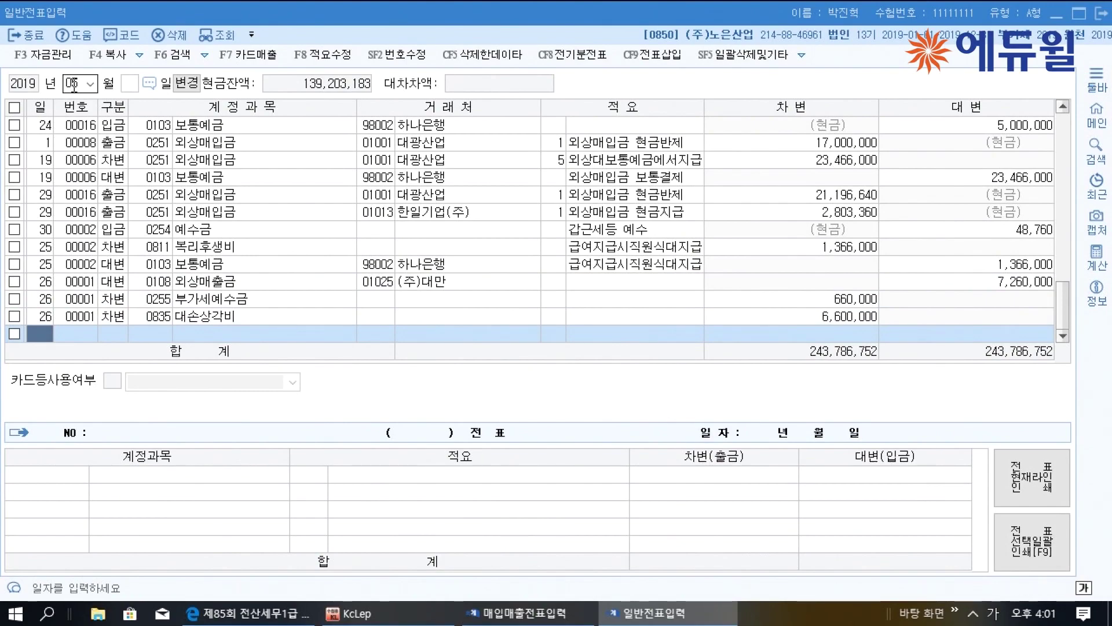
key("Up")
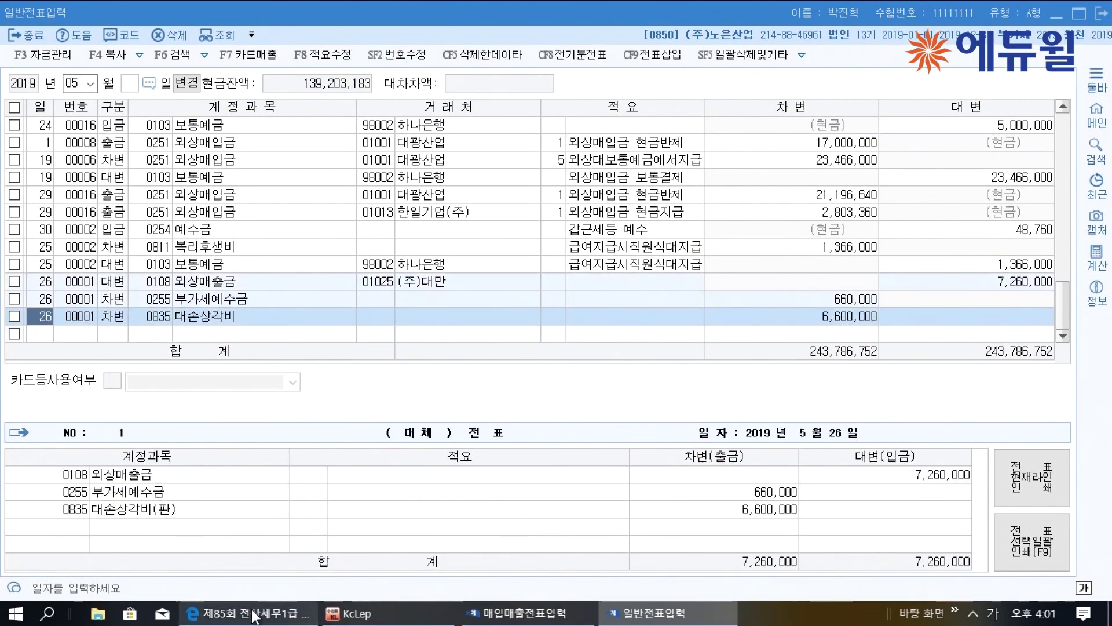
left_click(253, 616)
Underline 예정신고기간 and mark the 영통상사 heading
scroll(378, 446, "down", 10)
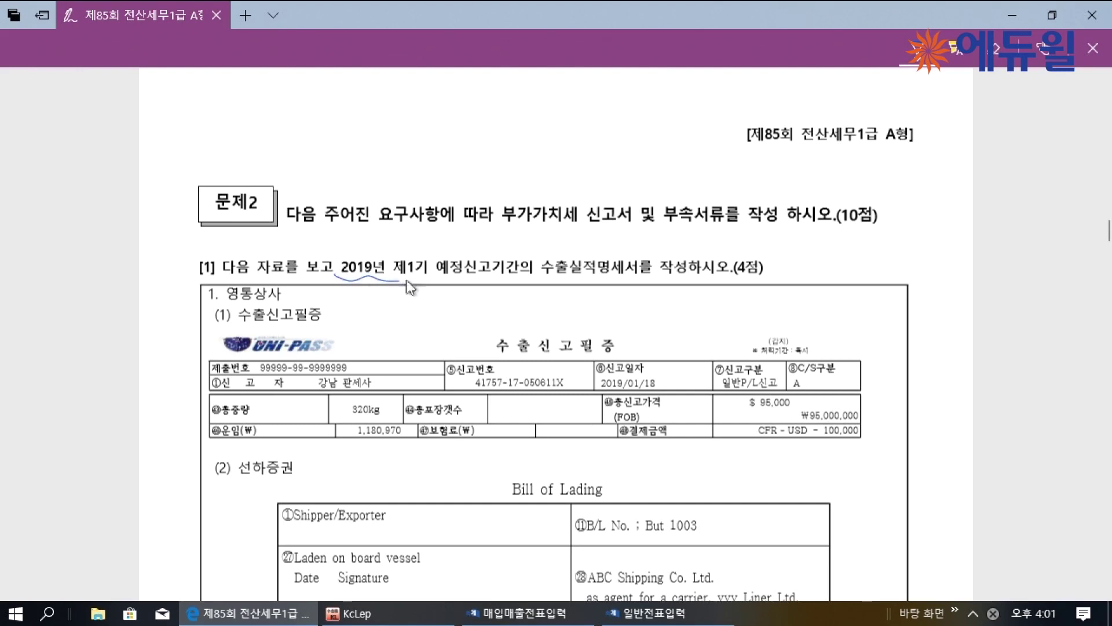
left_click_drag(441, 277, 567, 277)
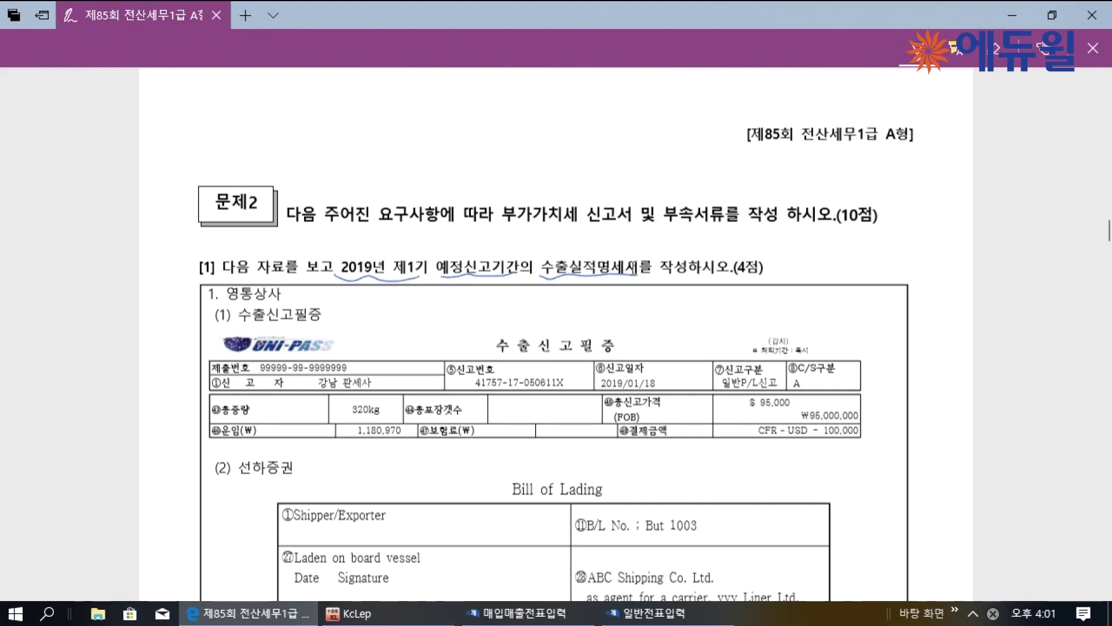
scroll(653, 293, "down", 1)
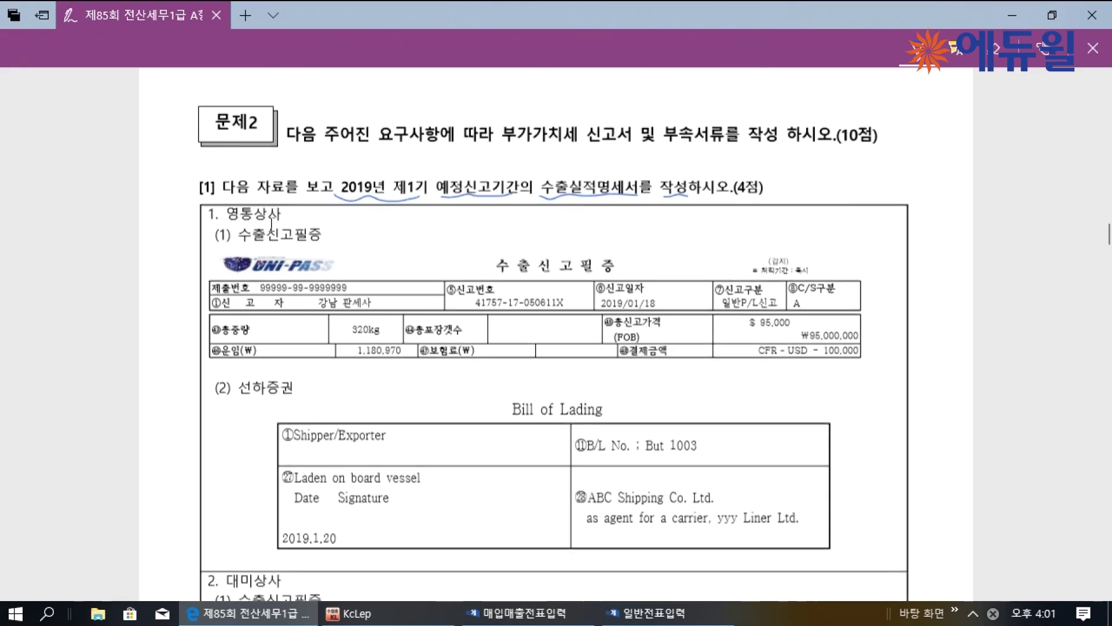
left_click_drag(241, 221, 273, 232)
left_click_drag(543, 304, 570, 303)
Underline 총신고가격 and 결제금액, adding an arrow and a handwritten FOB price note
scroll(568, 284, "down", 1)
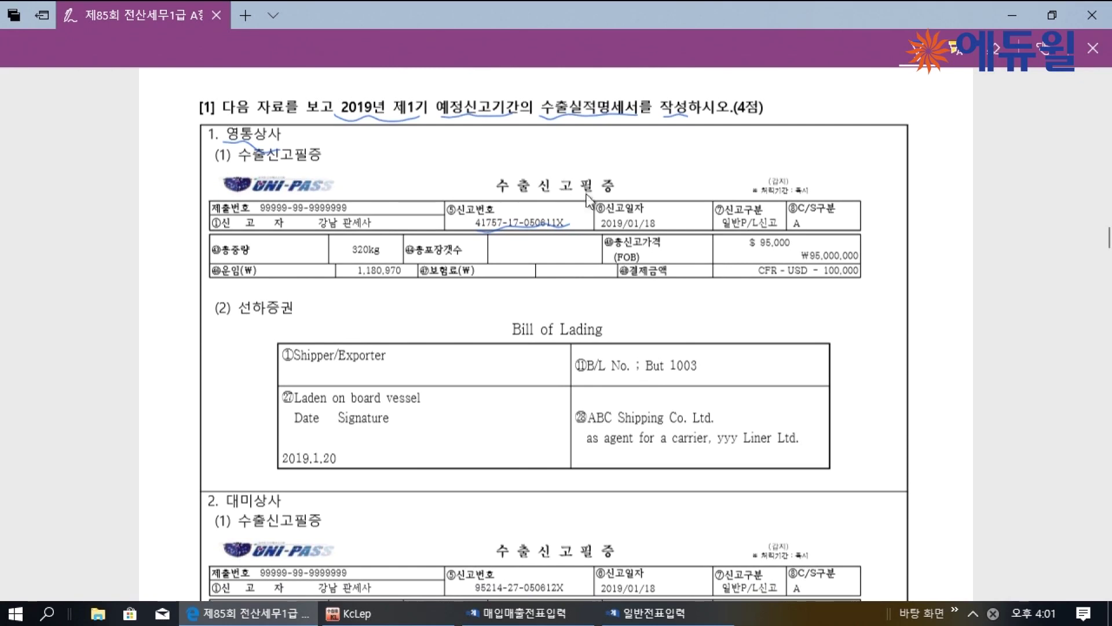
left_click_drag(607, 248, 668, 245)
mouse_move(619, 272)
left_mouse_down()
mouse_move(656, 282)
mouse_move(651, 232)
mouse_move(671, 174)
mouse_move(700, 154)
mouse_move(709, 173)
mouse_move(777, 168)
left_mouse_up()
mouse_move(798, 157)
left_mouse_down()
mouse_move(792, 174)
mouse_move(846, 159)
mouse_move(840, 175)
left_mouse_up()
left_click_drag(673, 242, 677, 249)
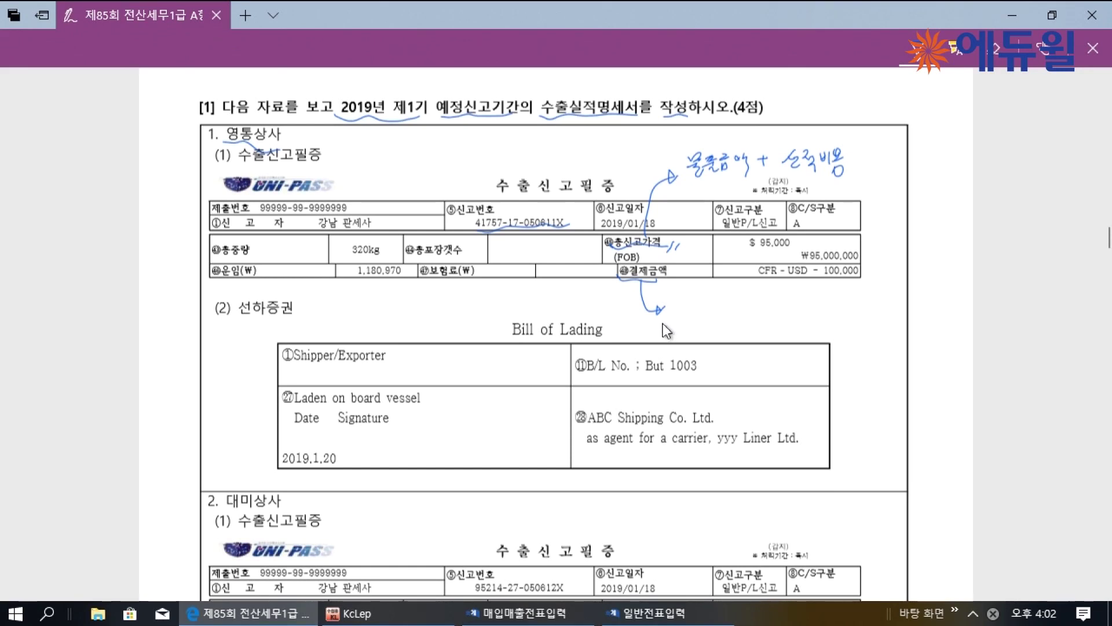
Write a note about the payment amount and circle 결제금액 and USD 100,000
mouse_move(690, 301)
left_mouse_down()
mouse_move(699, 318)
mouse_move(760, 312)
mouse_move(774, 322)
mouse_move(884, 295)
mouse_move(905, 307)
mouse_move(921, 295)
mouse_move(925, 316)
mouse_move(930, 305)
left_mouse_up()
mouse_move(921, 311)
left_mouse_down()
mouse_move(954, 288)
mouse_move(948, 312)
left_mouse_up()
left_click(942, 310)
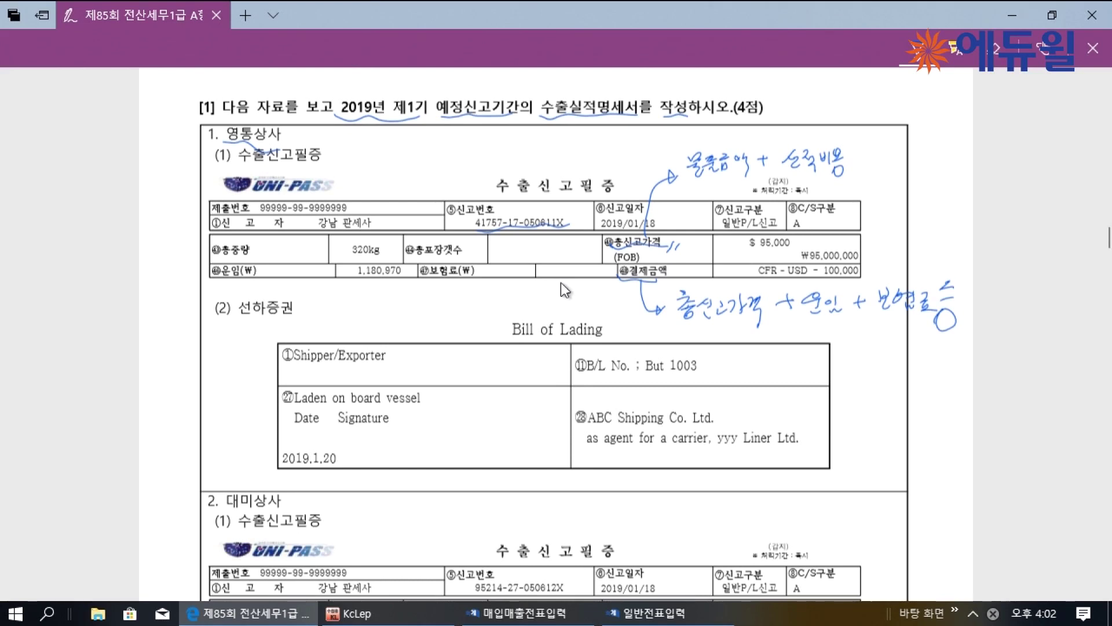
mouse_move(637, 268)
left_mouse_down()
mouse_move(608, 289)
mouse_move(646, 271)
left_mouse_up()
mouse_move(814, 262)
left_mouse_down()
mouse_move(869, 284)
mouse_move(791, 286)
mouse_move(809, 282)
left_mouse_up()
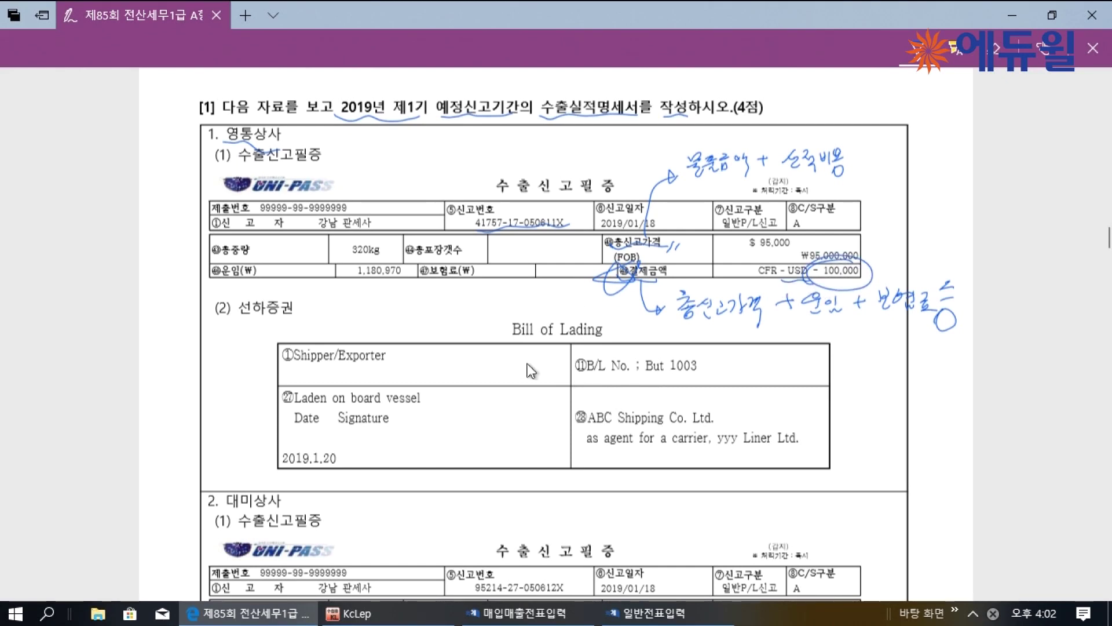
Underline Bill of Lading and Laden on board vessel, label it 선적일자, circle 2019.1.20
left_click_drag(512, 340, 561, 342)
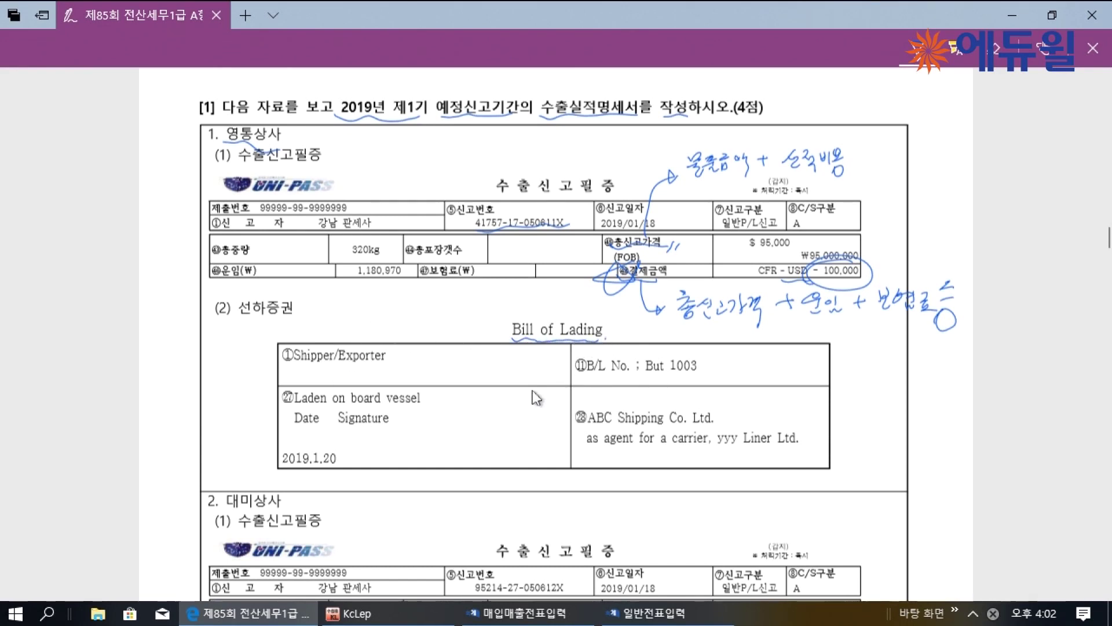
left_click_drag(296, 406, 395, 409)
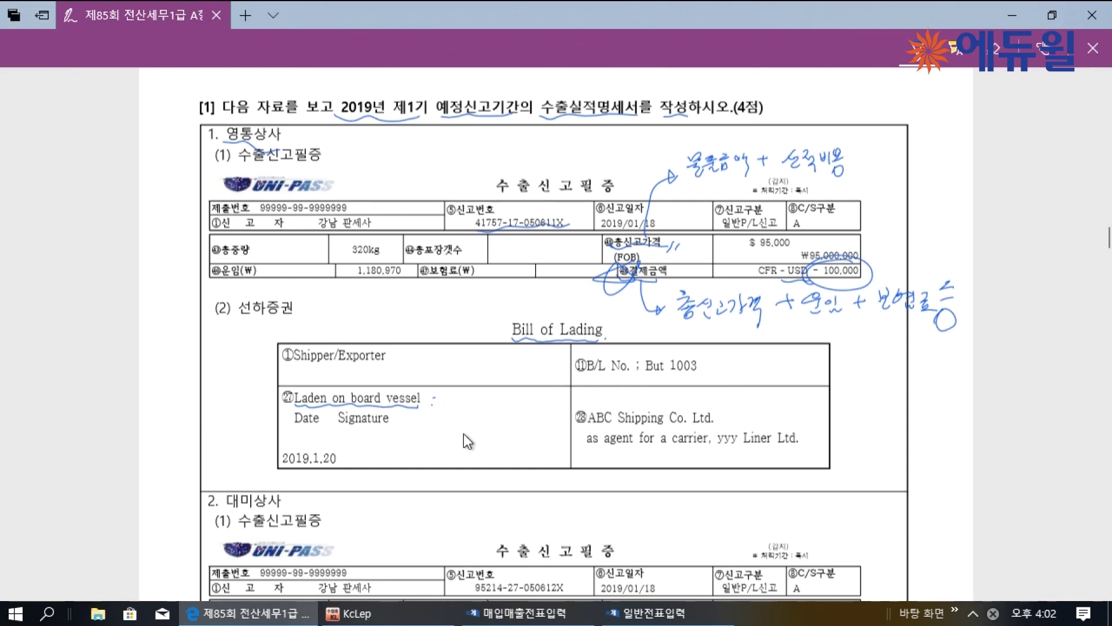
mouse_move(451, 396)
left_mouse_down()
mouse_move(468, 428)
mouse_move(501, 403)
mouse_move(528, 436)
left_mouse_up()
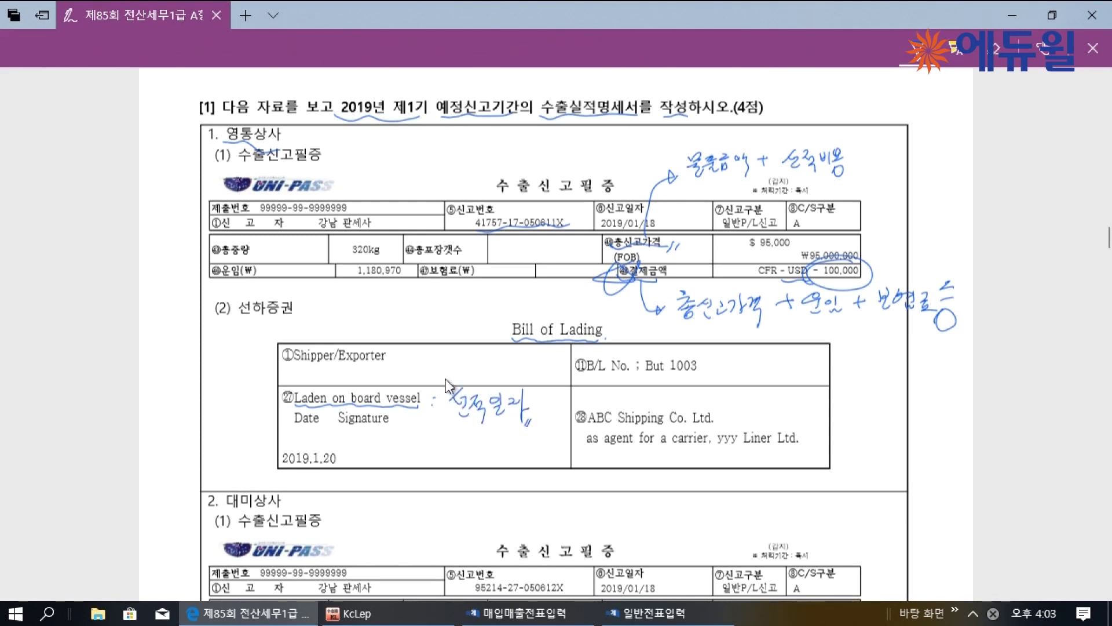
left_click_drag(434, 380, 435, 387)
left_click_drag(438, 379, 439, 386)
left_click_drag(334, 465, 346, 472)
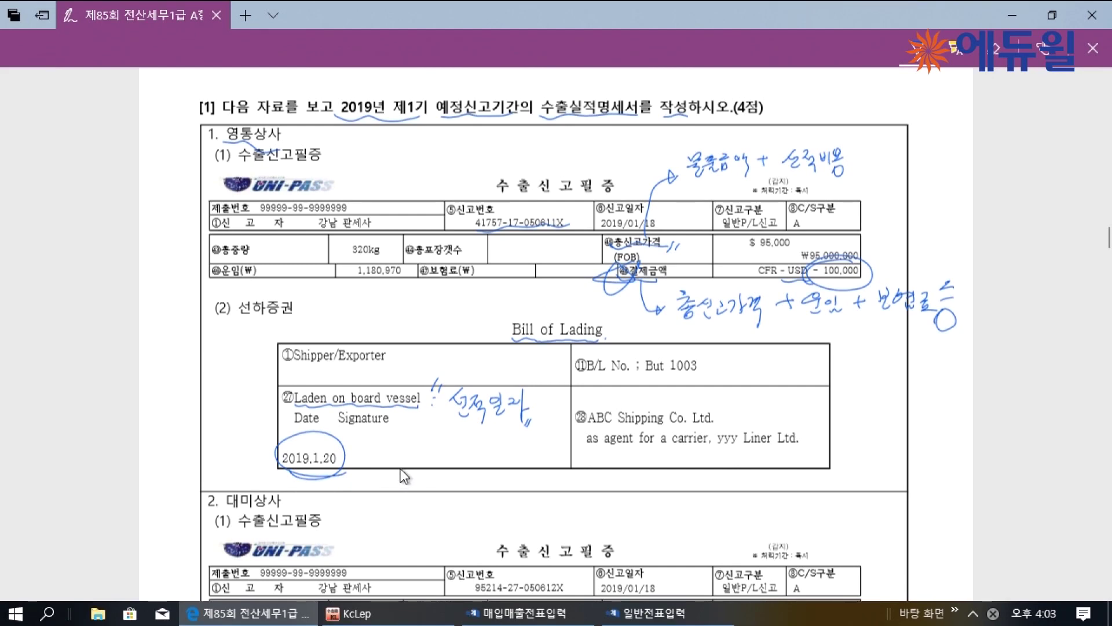
scroll(403, 476, "down", 4)
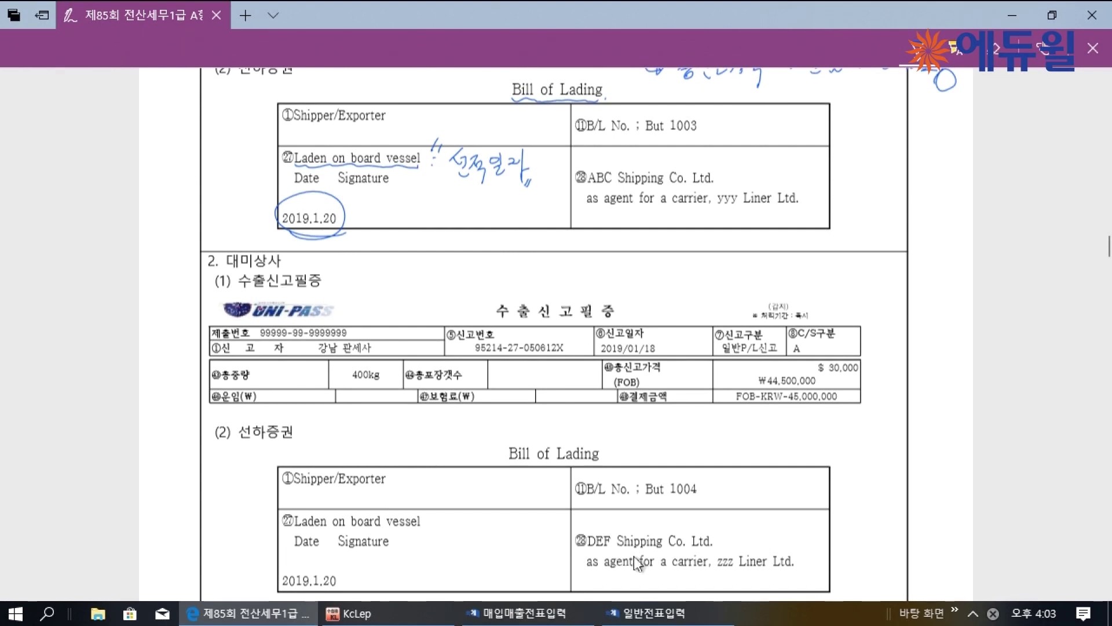
Mark the 대미상사 declaration number, 결제금액 label and FOB-KRW 45,000,000 amount
left_click_drag(475, 357, 511, 357)
left_click_drag(642, 394, 684, 411)
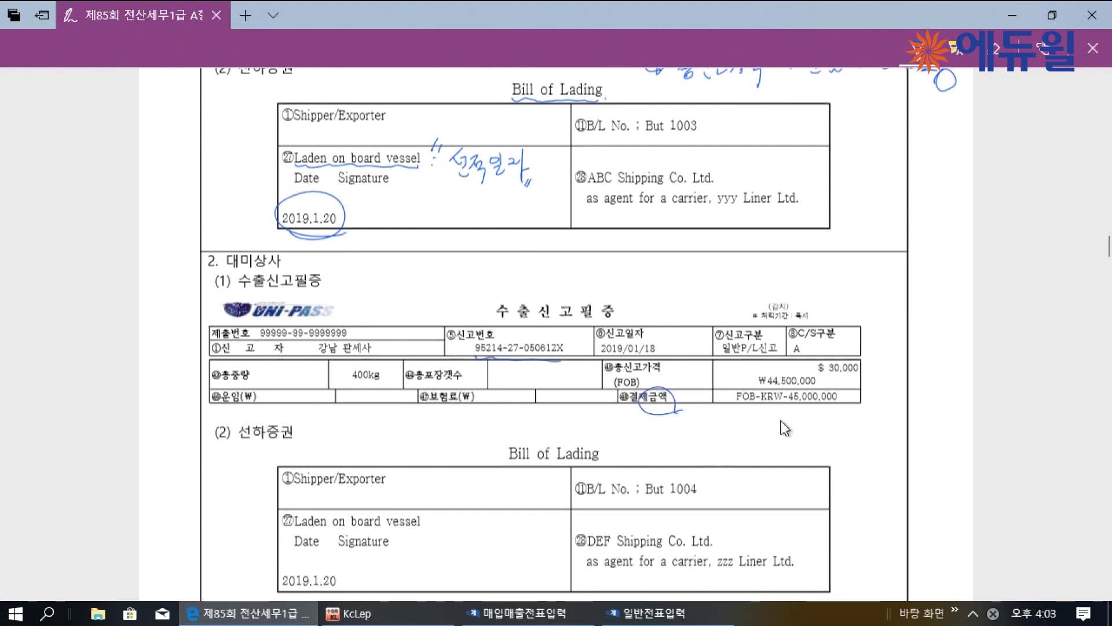
left_click_drag(802, 410, 762, 404)
left_click_drag(843, 407, 836, 415)
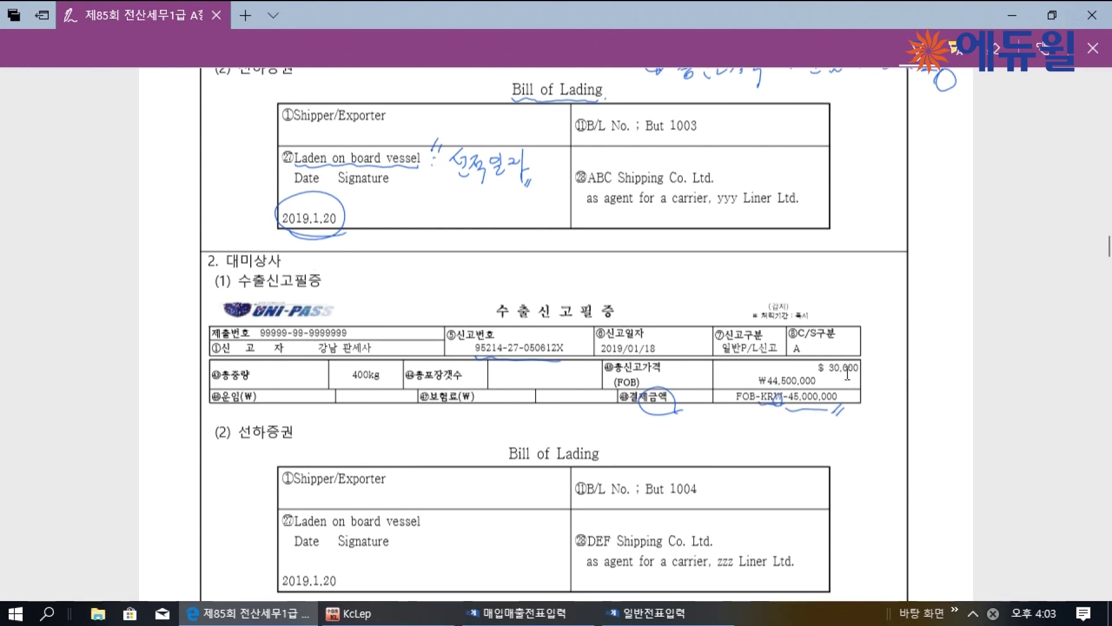
Circle the 3월 15일 date and underline the 1$=980원 rate for 1월 20일
scroll(728, 408, "down", 1)
scroll(728, 408, "down", 1)
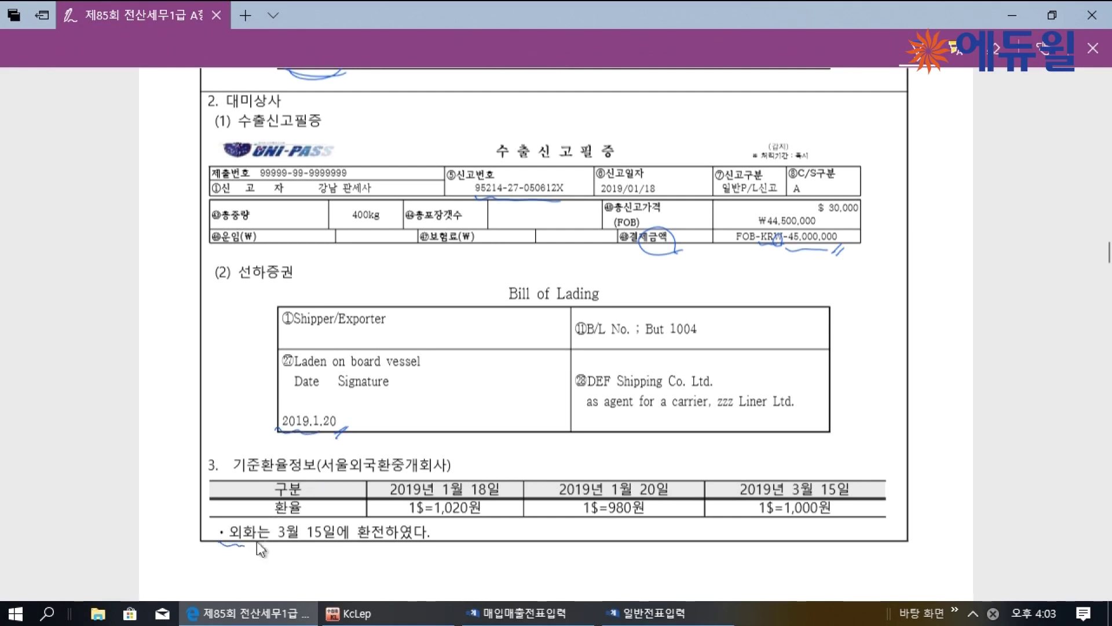
mouse_move(333, 549)
left_mouse_down()
mouse_move(283, 549)
mouse_move(335, 538)
mouse_move(371, 551)
left_mouse_up()
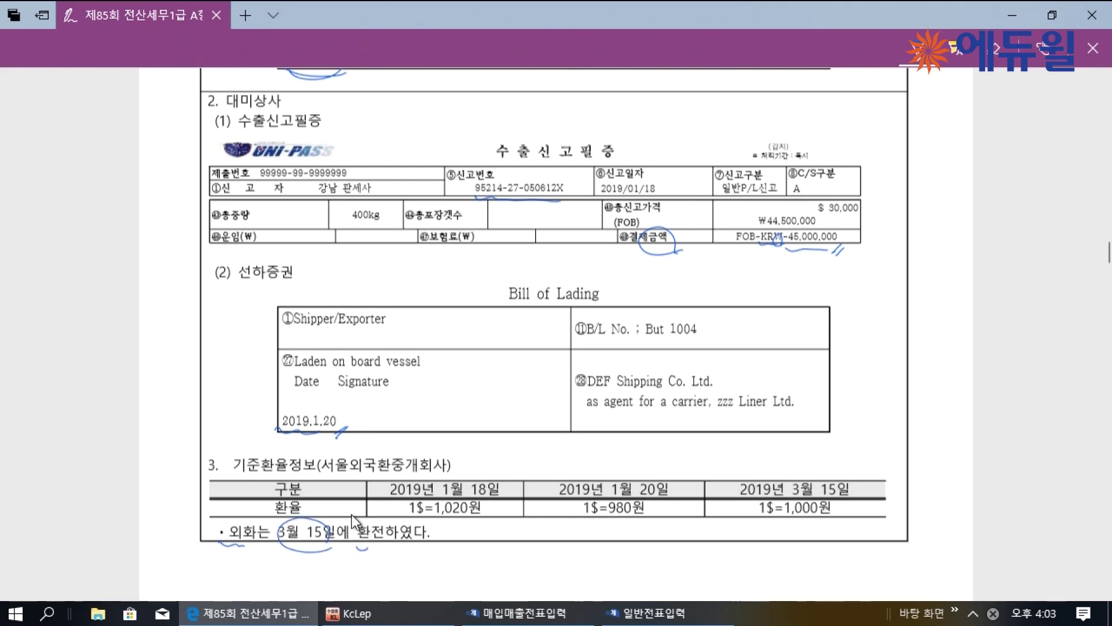
scroll(553, 427, "up", 10)
scroll(317, 470, "down", 14)
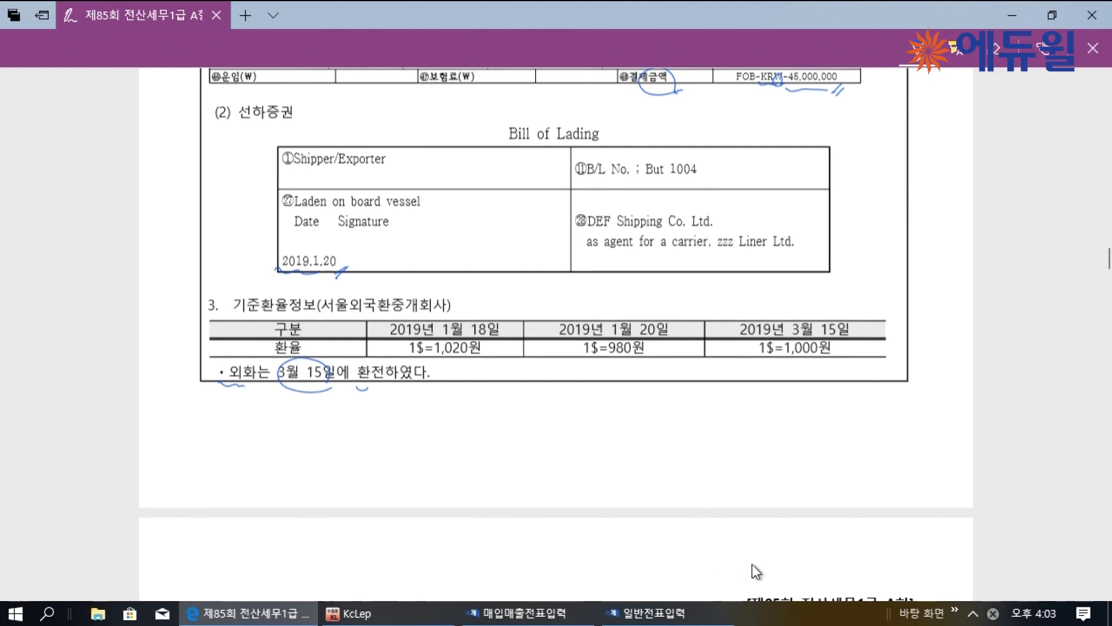
mouse_move(582, 364)
left_mouse_down()
mouse_move(650, 356)
mouse_move(639, 369)
left_mouse_up()
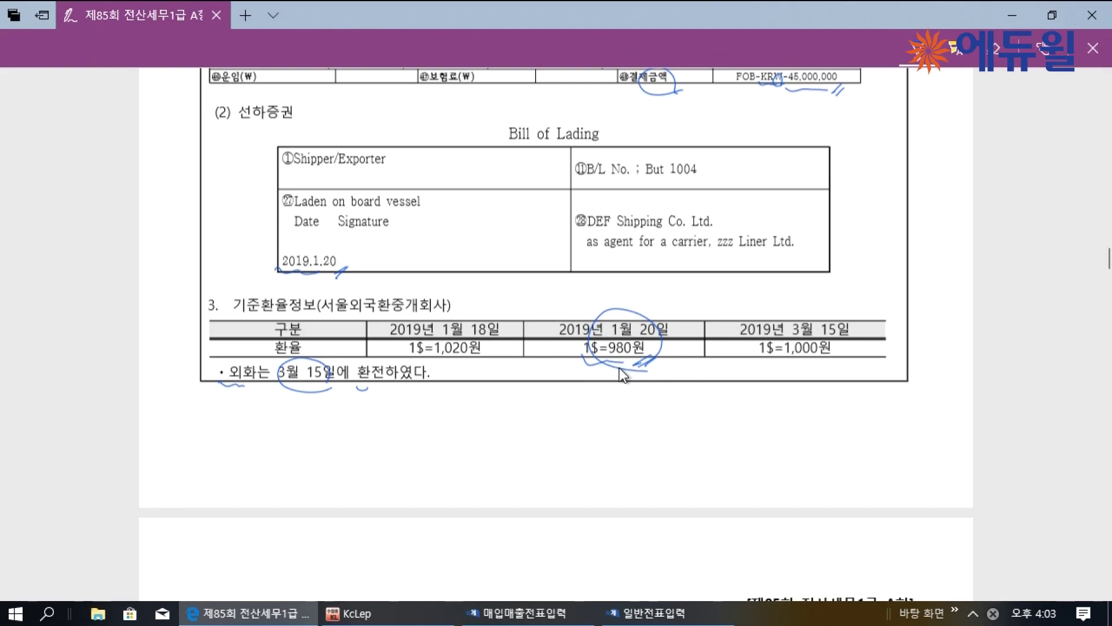
scroll(342, 391, "up", 10)
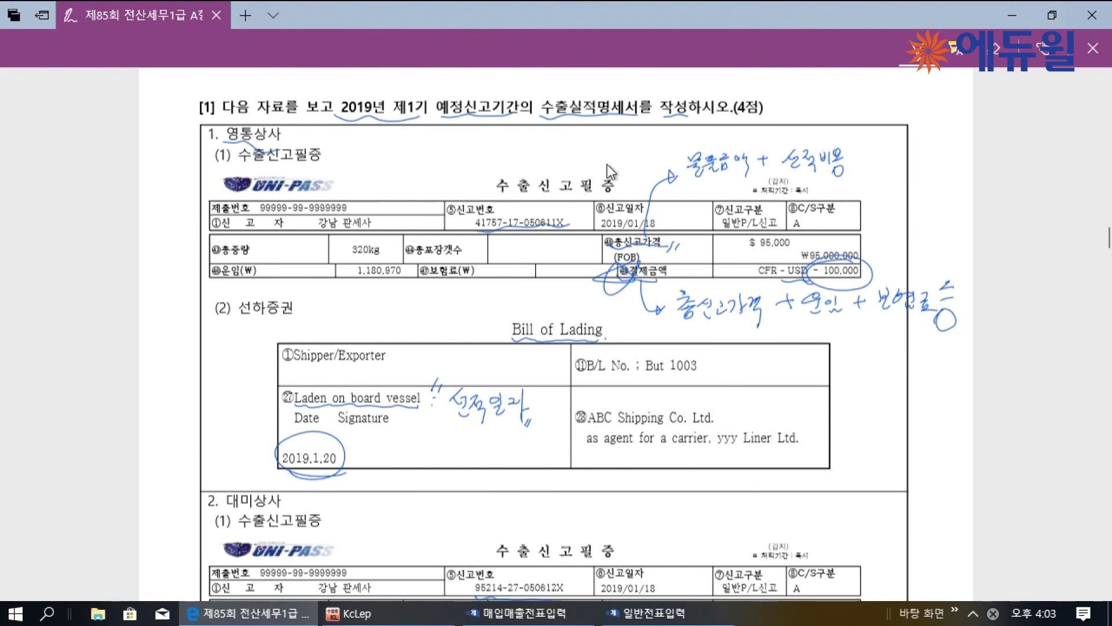
scroll(660, 510, "down", 4)
scroll(653, 515, "up", 3)
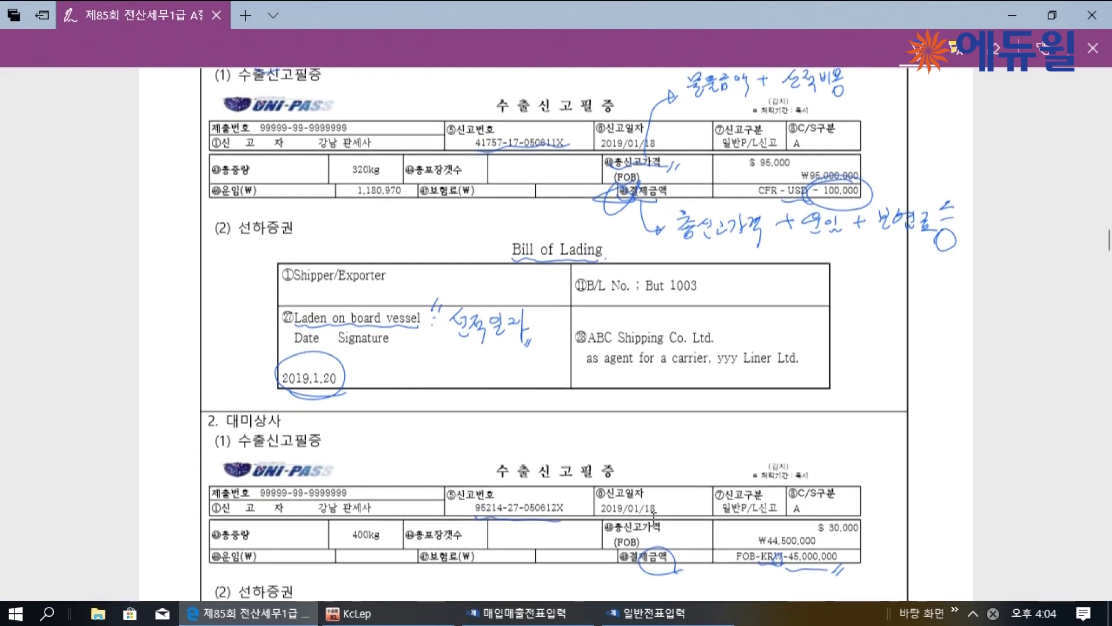
Close KcLep's 매입매출전표입력 and 일반전표입력 windows from the taskbar
right_click(504, 612)
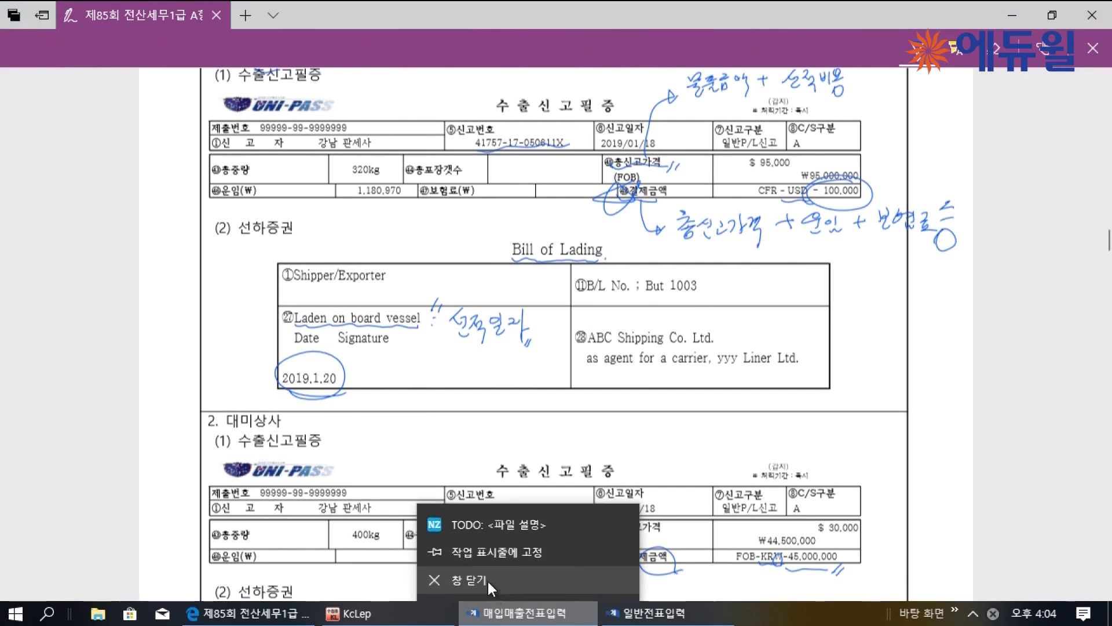
left_click(491, 586)
right_click(510, 613)
left_click(495, 579)
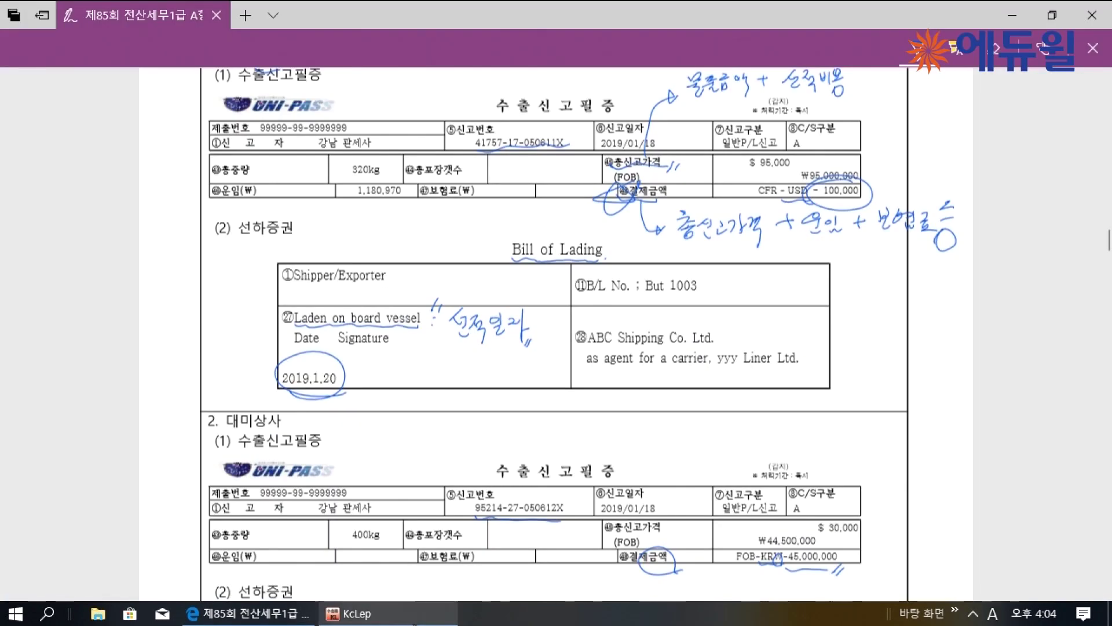
Open the 수출실적명세서 full-screen and set the reporting period to months 01–03
left_click(190, 40)
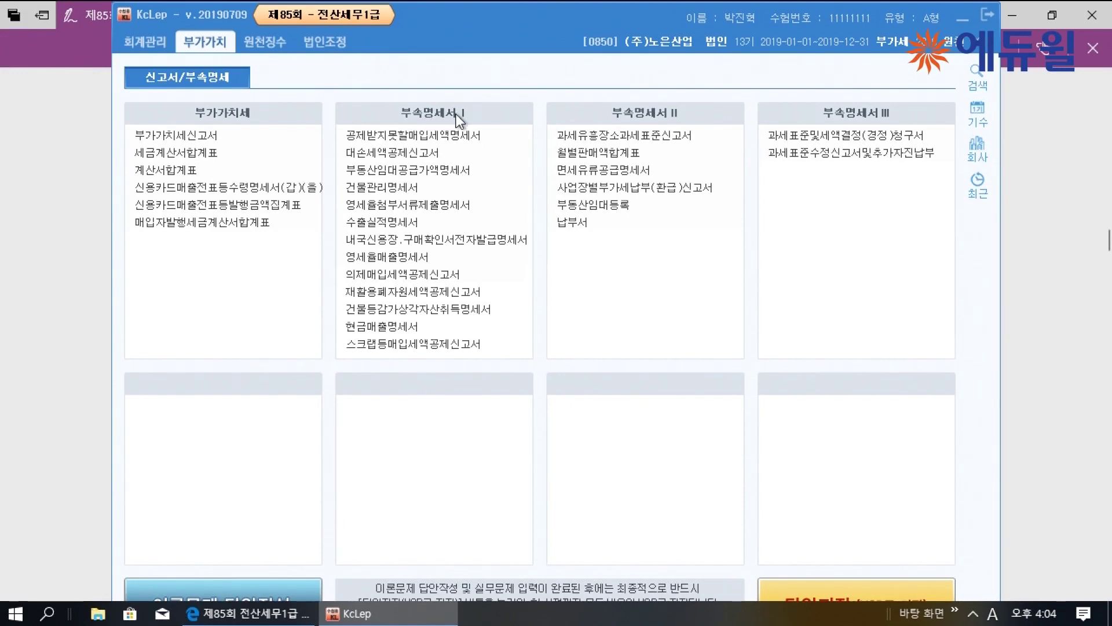
left_click(399, 227)
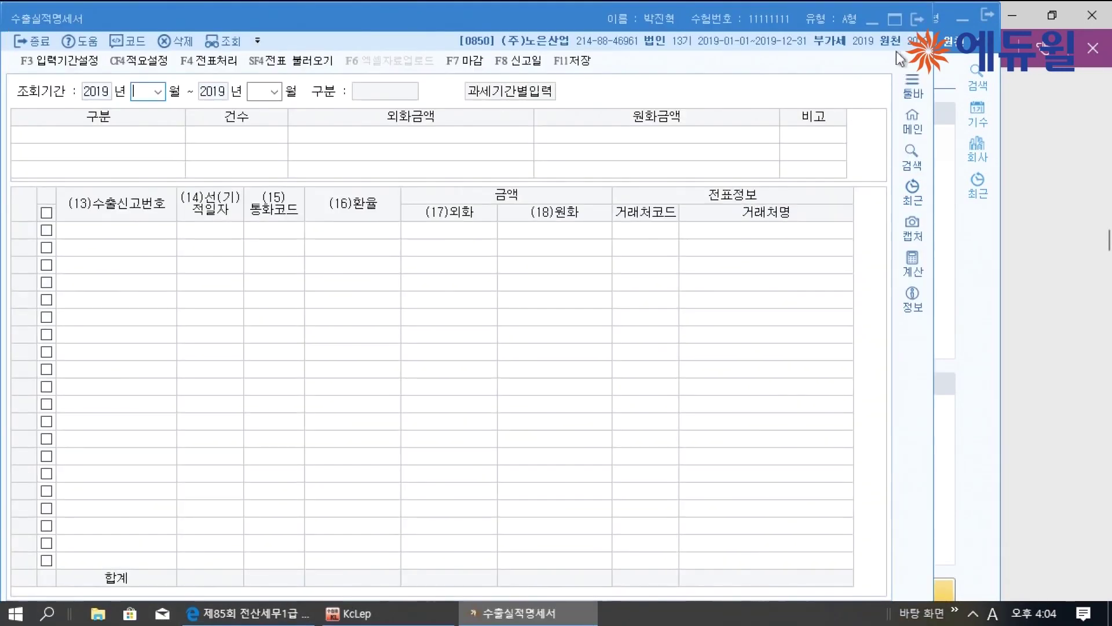
left_click(895, 19)
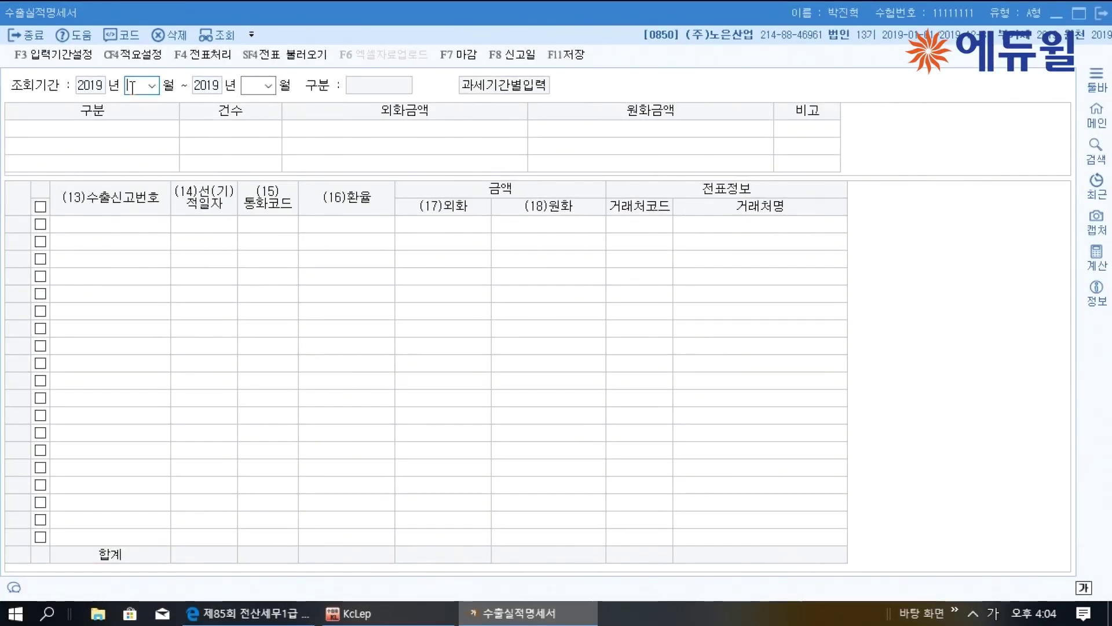
type("01")
key("Return")
type("03")
key("Return")
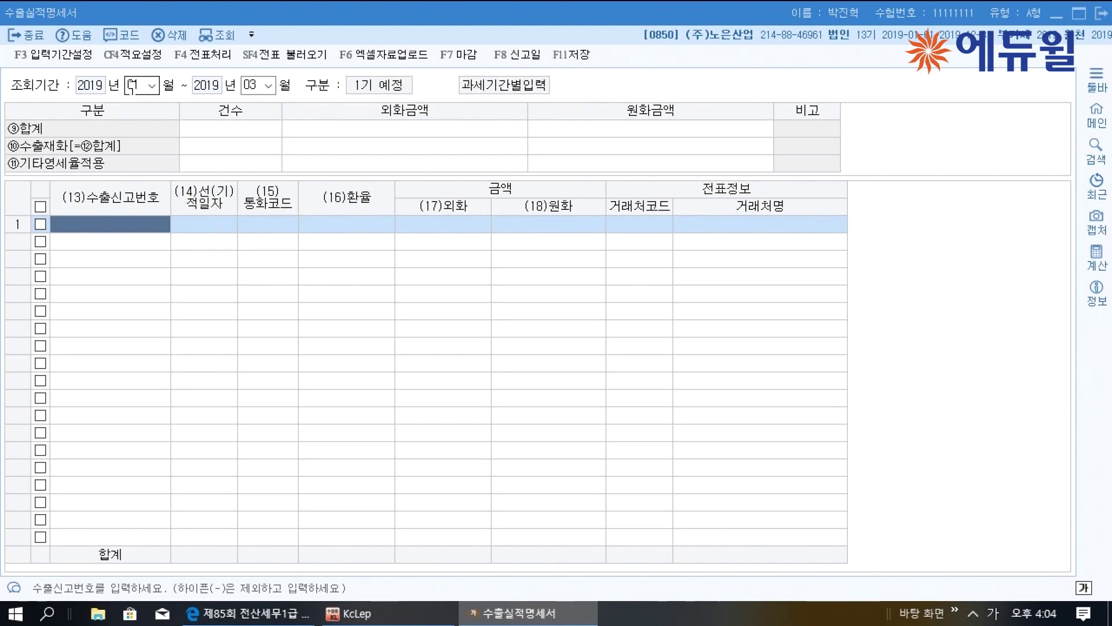
type("4175717050611")
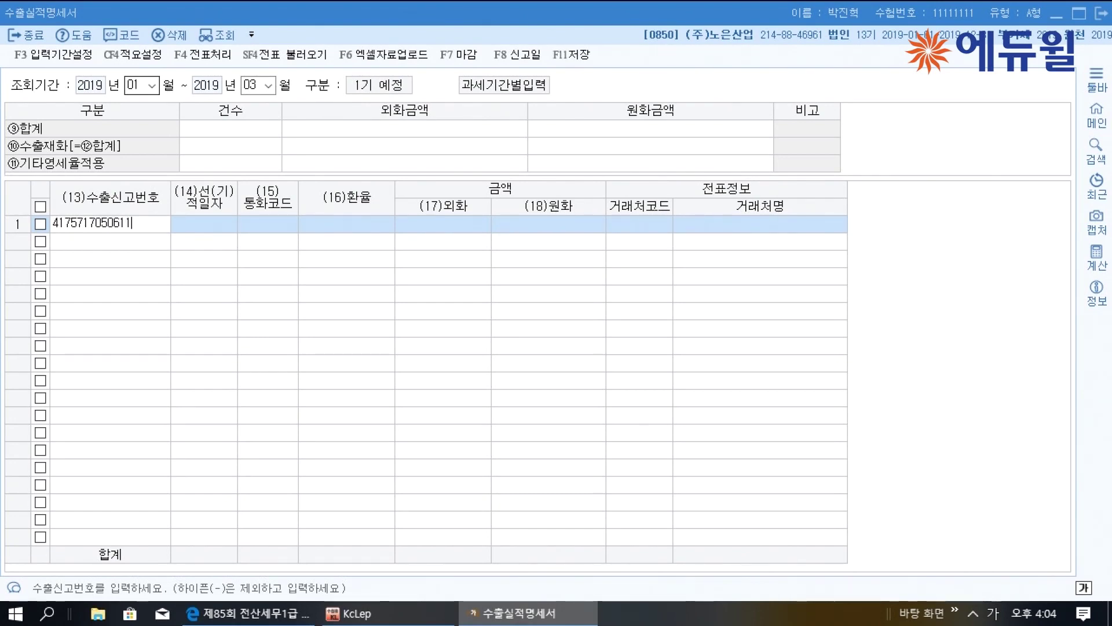
key("Hangul")
type("x")
key("Return")
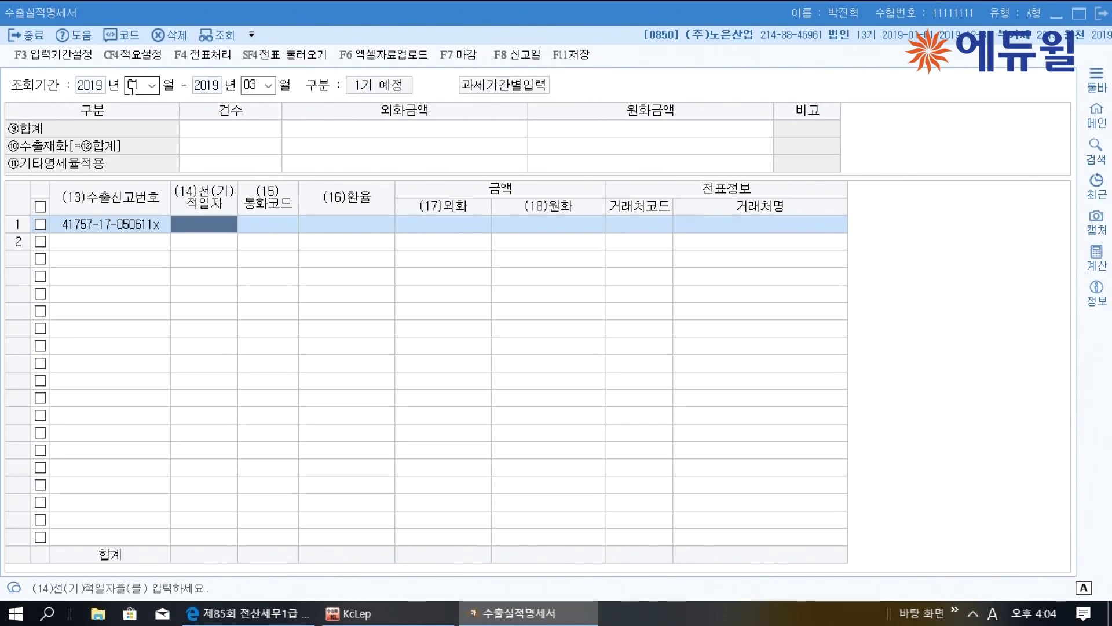
type("20190120")
key("Return")
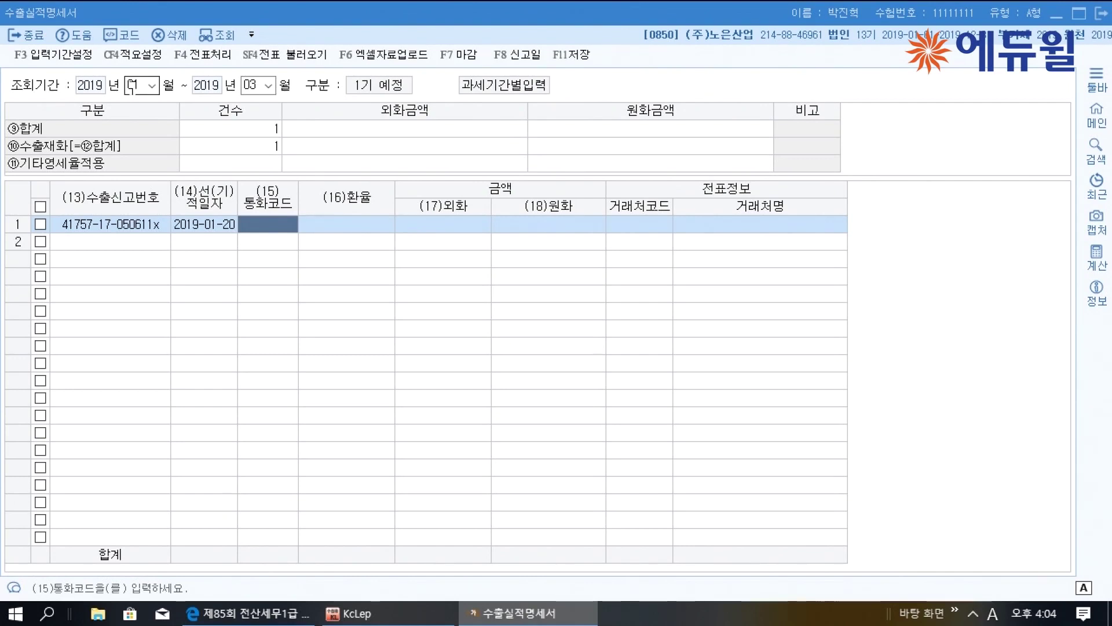
Set row 1's currency to USD at exchange rate 980 with a 100,000 foreign amount
type("헤")
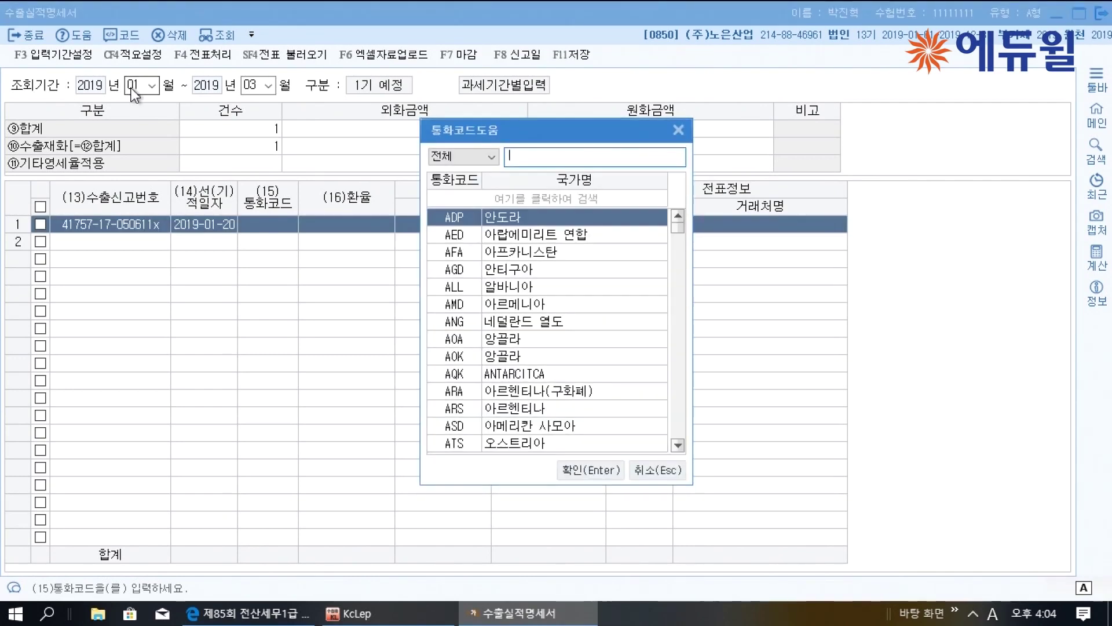
key("BackSpace")
type("alrn")
key("BackSpace")
key("BackSpace")
key("Hangul")
type("미국")
key("Return")
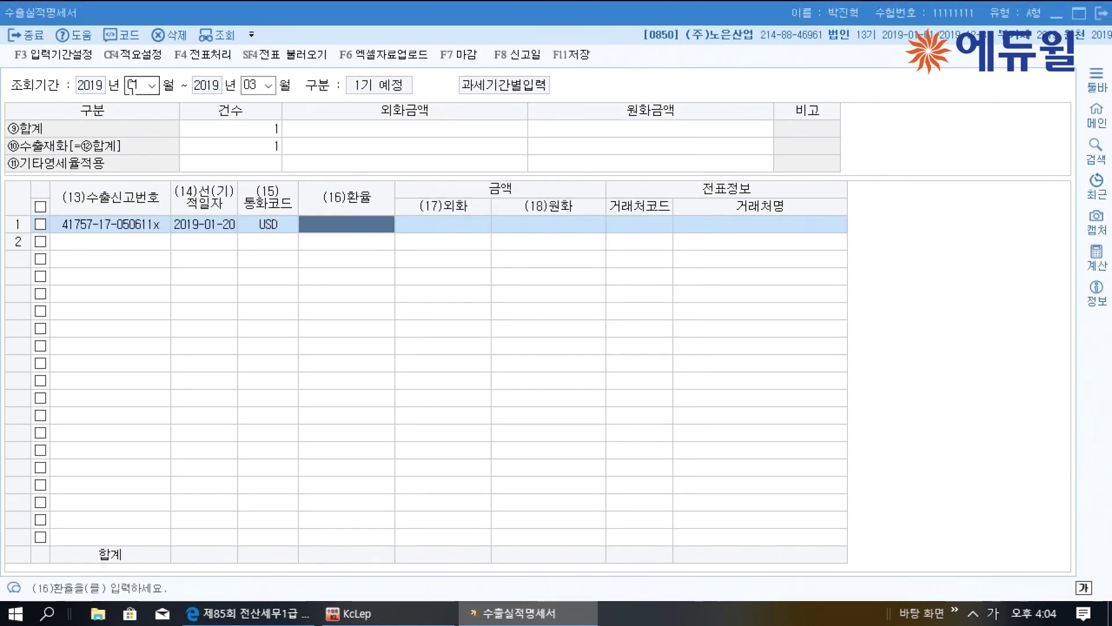
type("980")
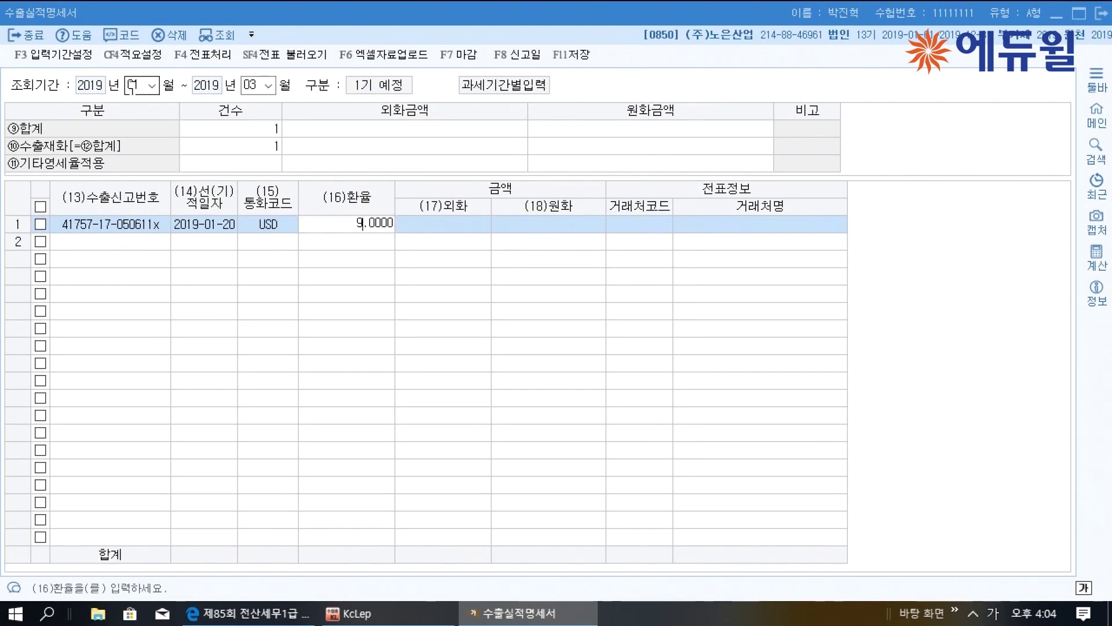
key("Return")
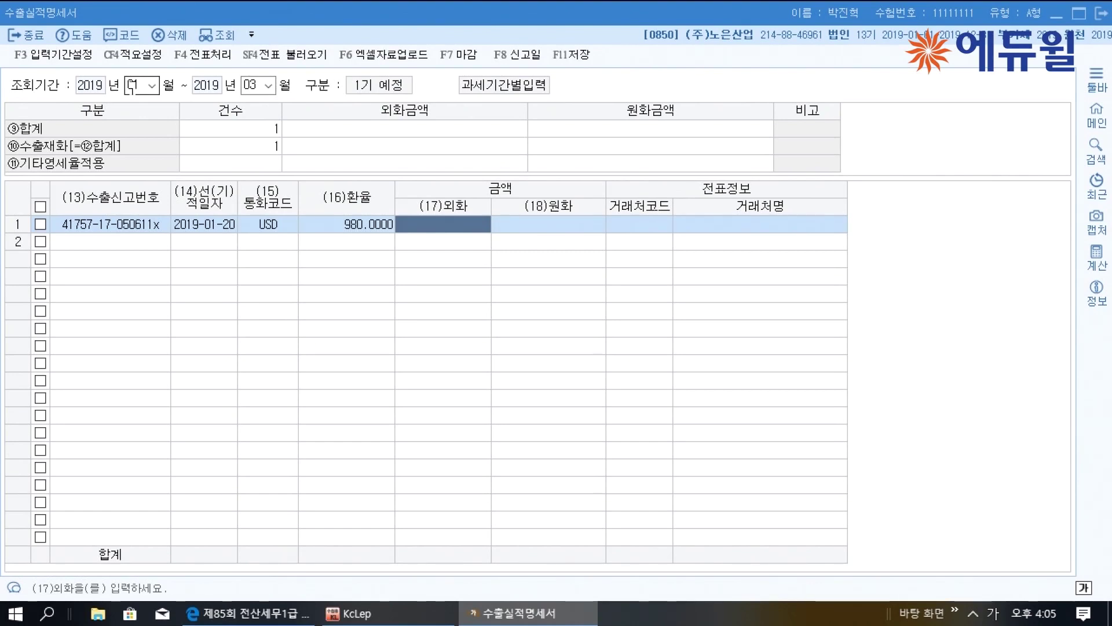
type("1000000.00")
key("Return")
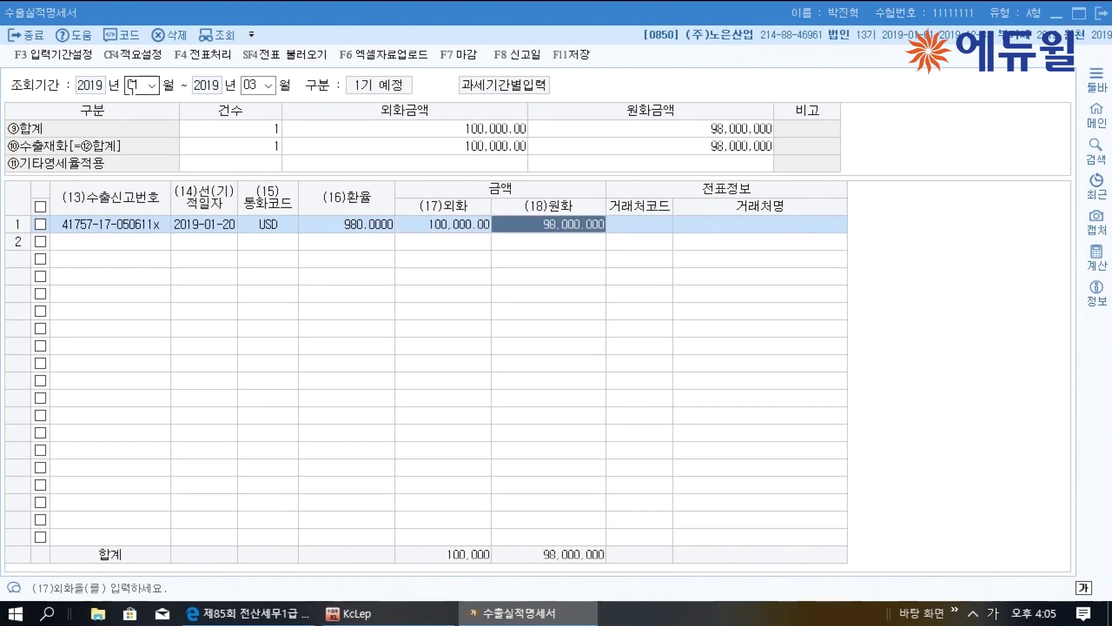
Assign 영통상사 as row 1's trading partner
left_click(639, 224)
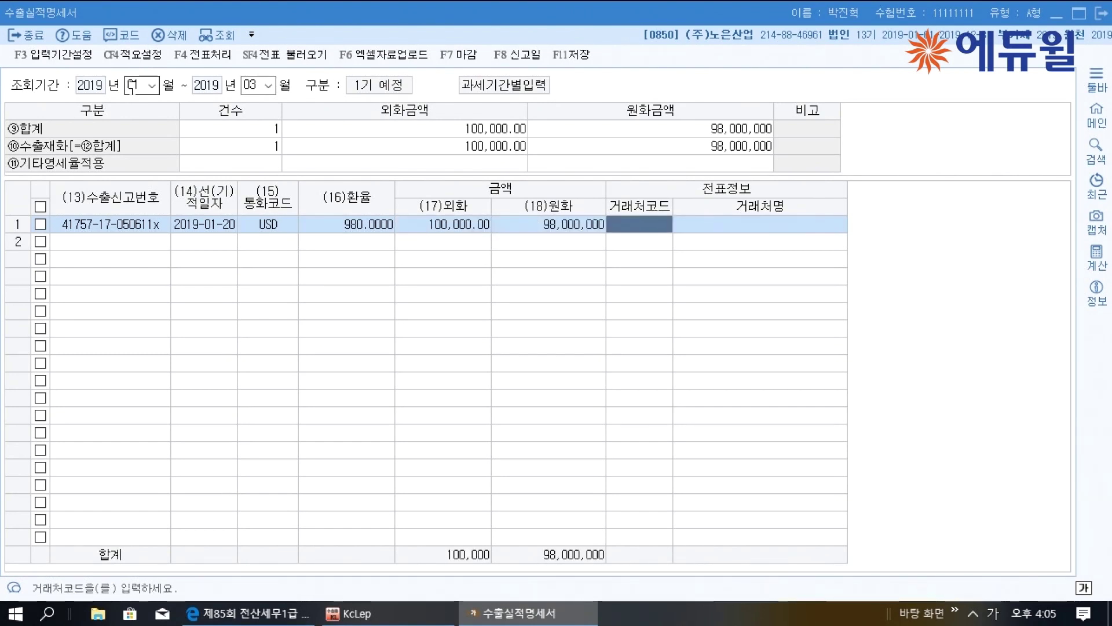
type("영")
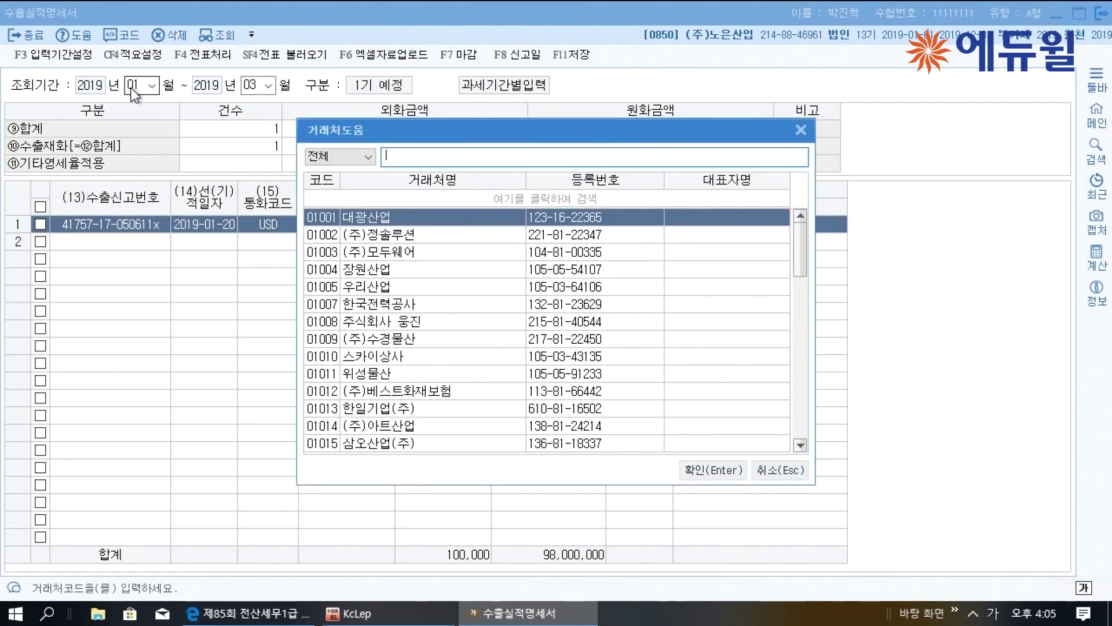
type("통")
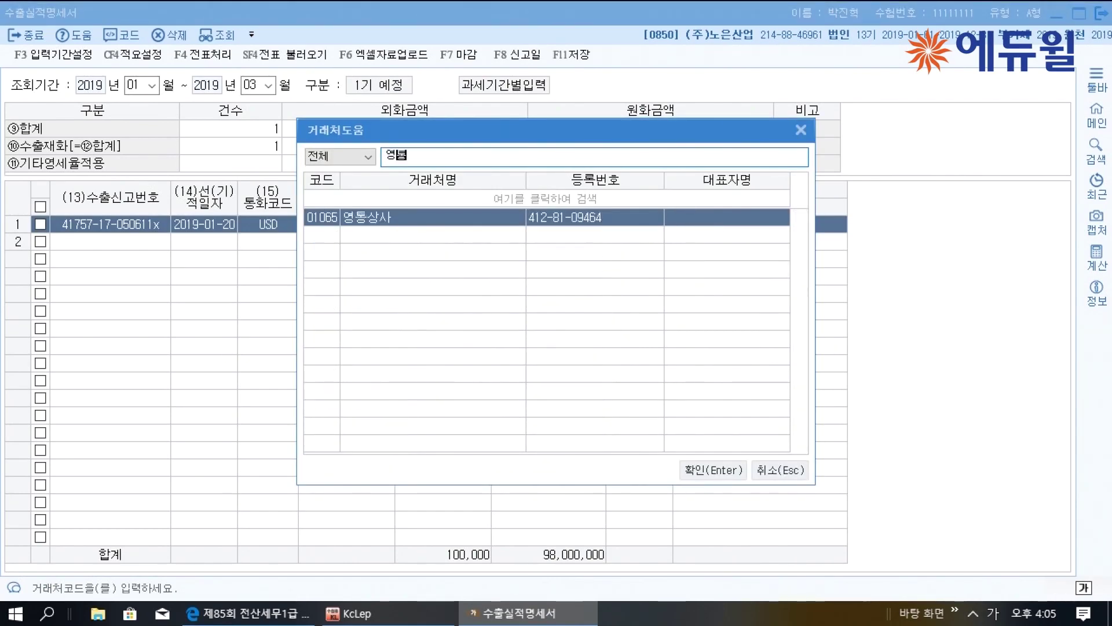
key("Return")
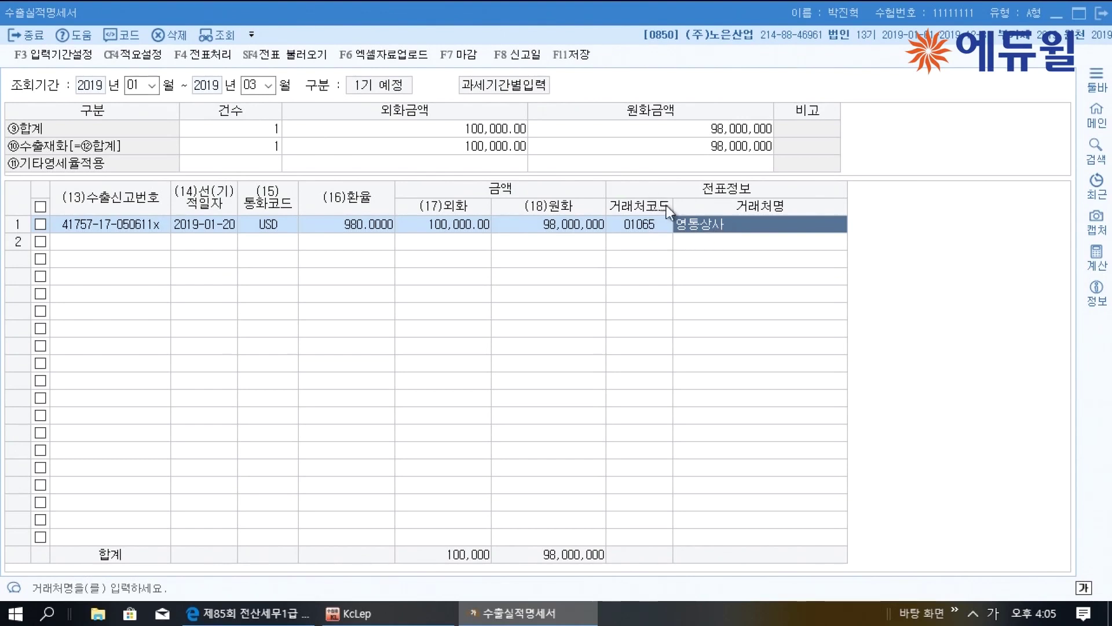
left_click(148, 247)
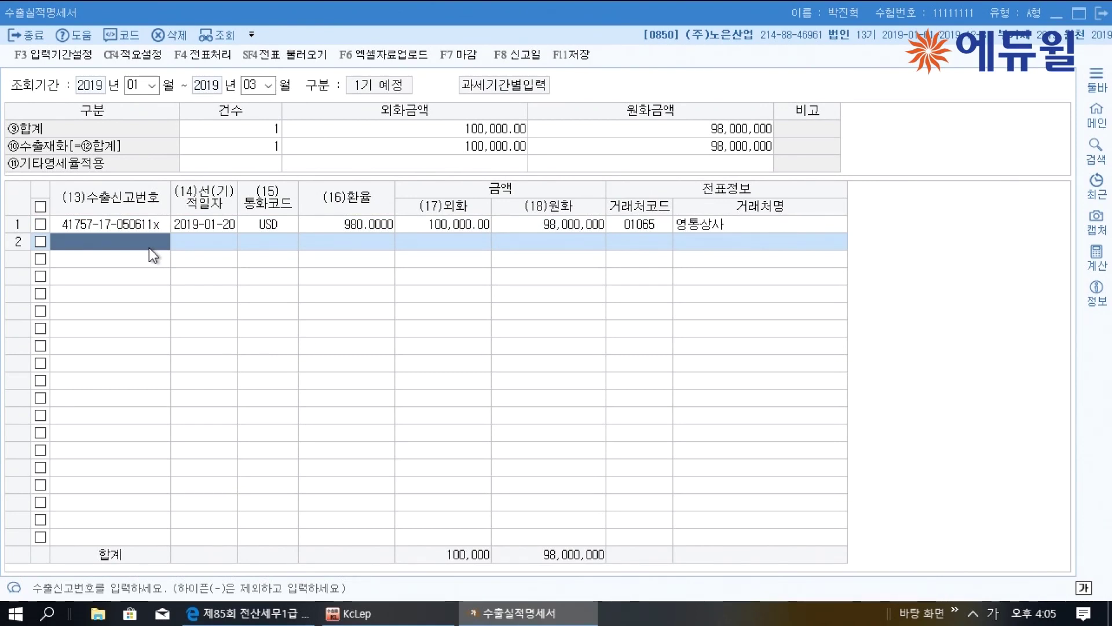
type("952")
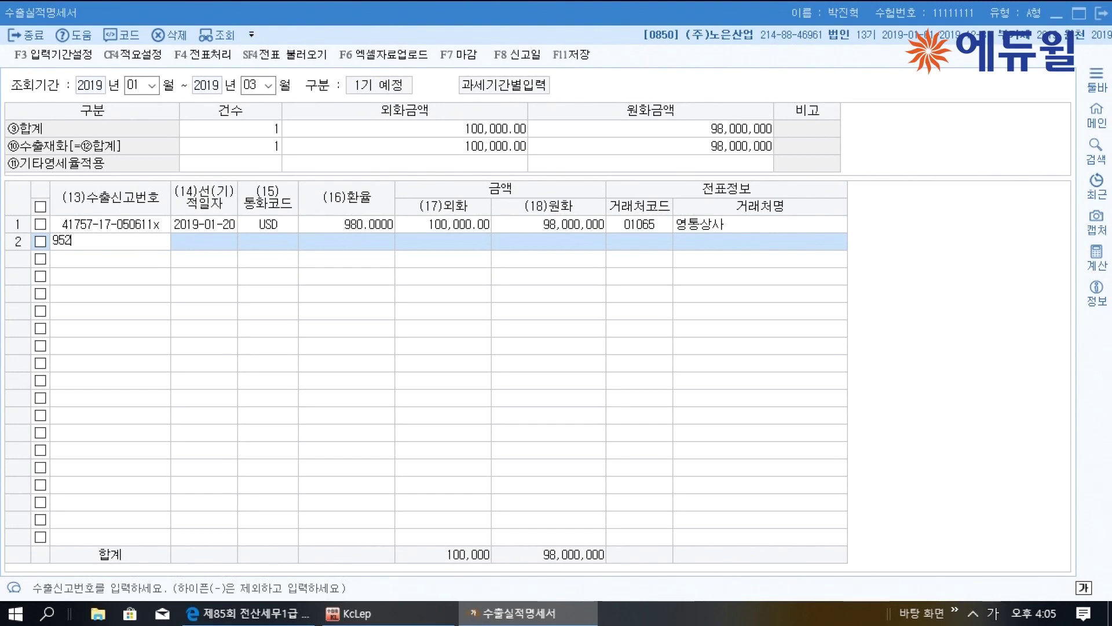
type("1427050612ㅌ")
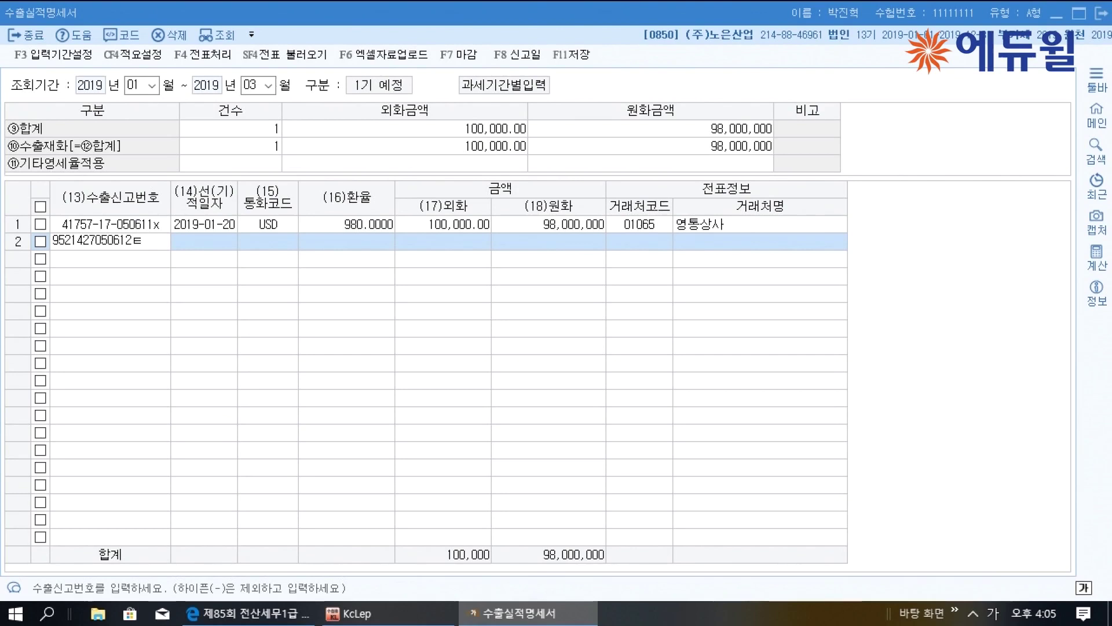
key("BackSpace")
key("Hangul")
type("x")
key("Return")
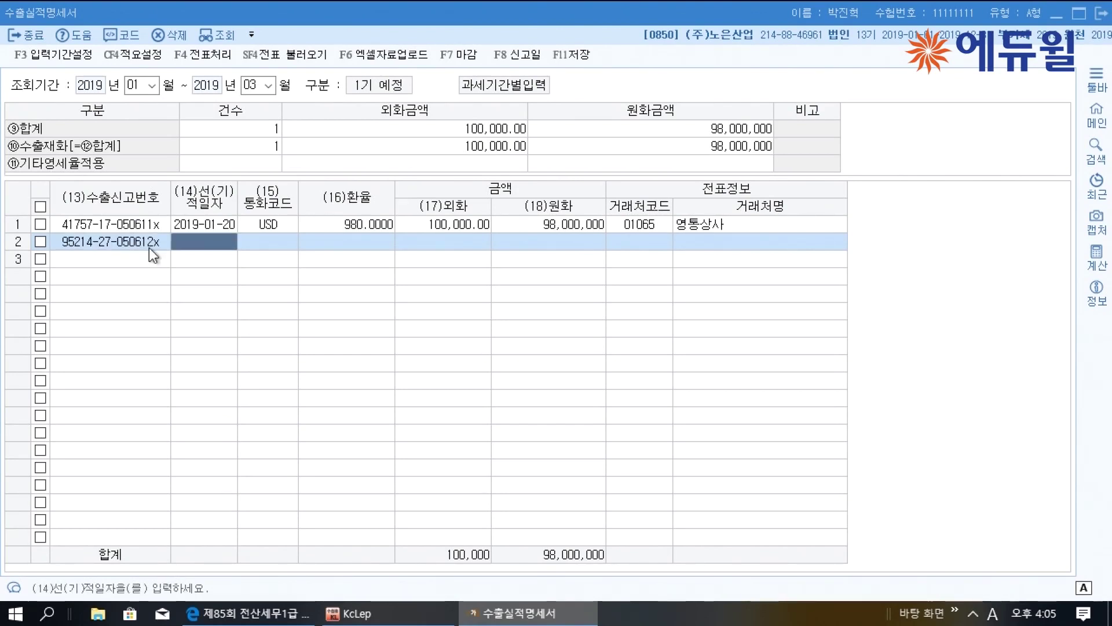
type("20190120")
key("Return")
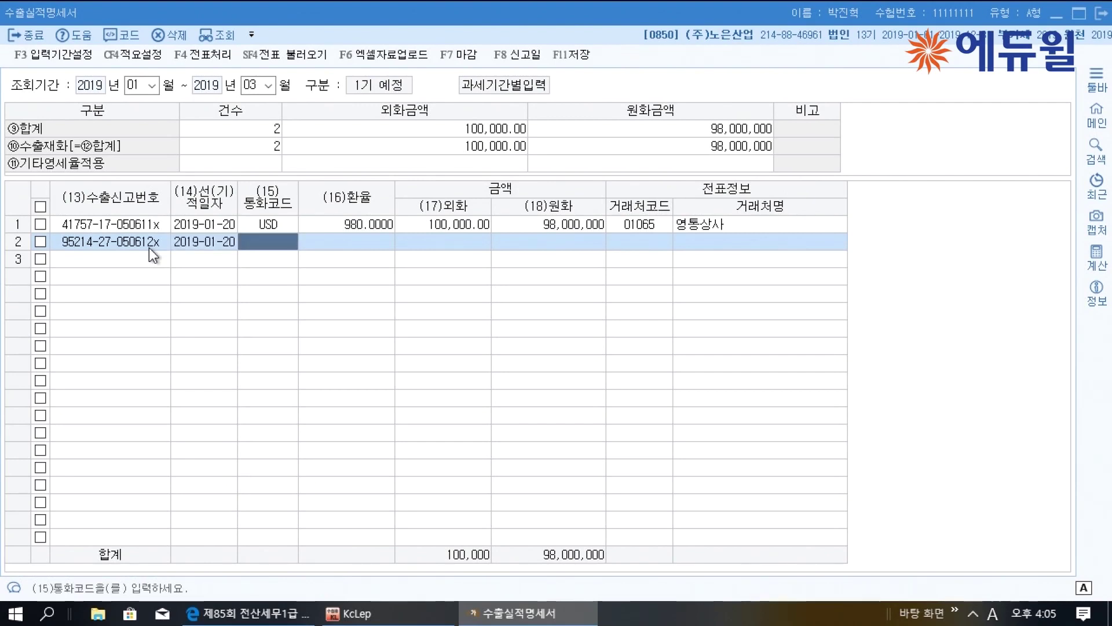
Set row 2's currency to KRW with a 45,000,000 won amount
type("gks")
key("BackSpace")
key("BackSpace")
key("BackSpace")
key("Hangul")
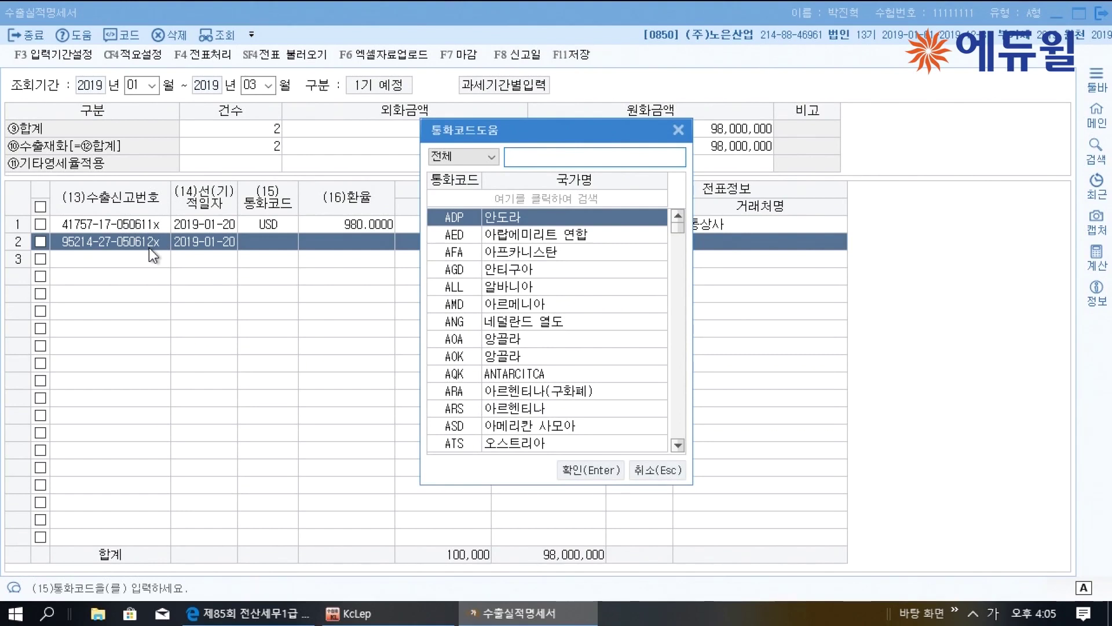
type("한국")
key("Return")
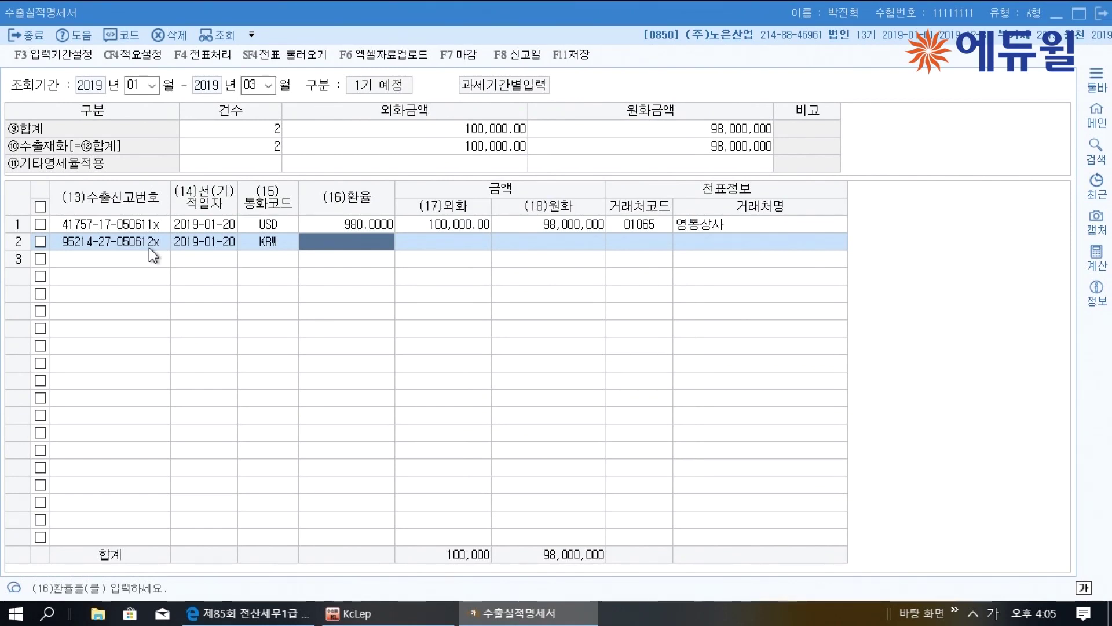
key("Return")
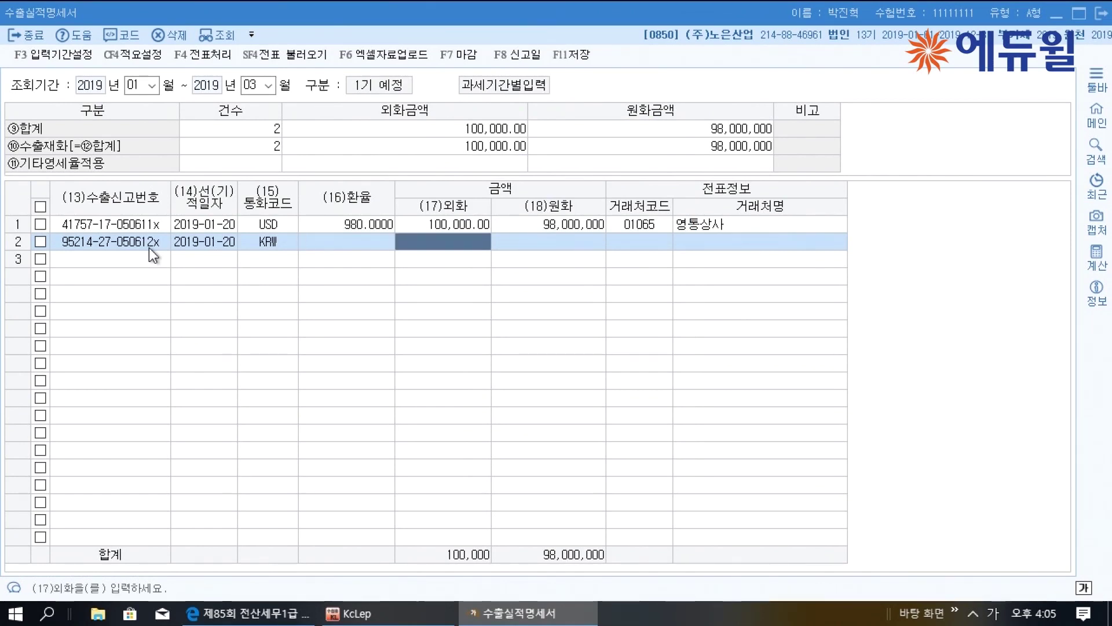
key("Return")
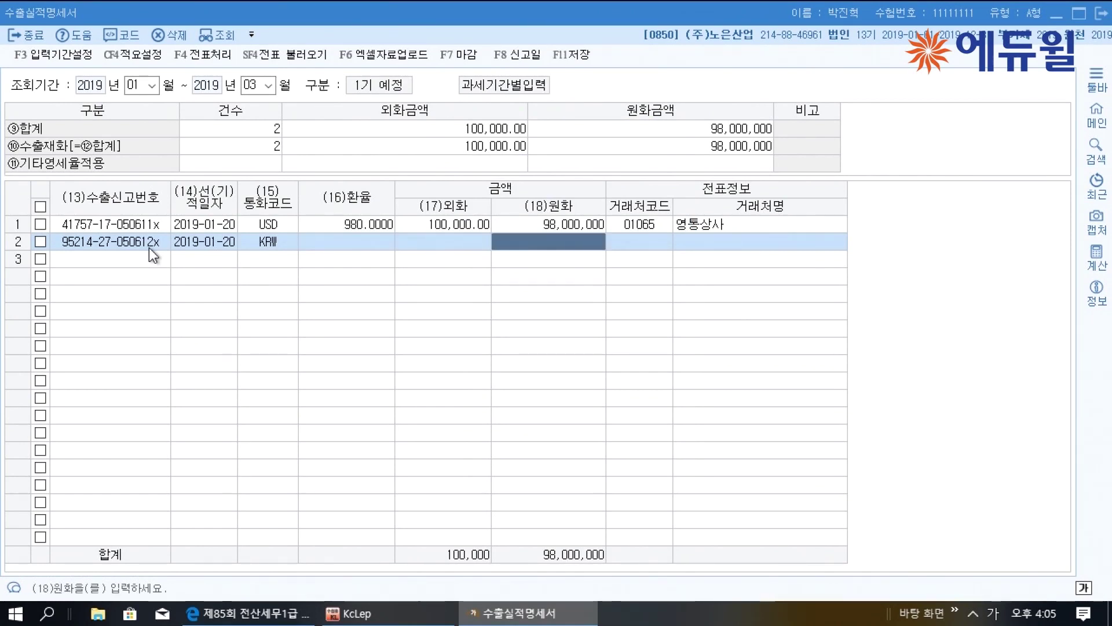
type("45000000")
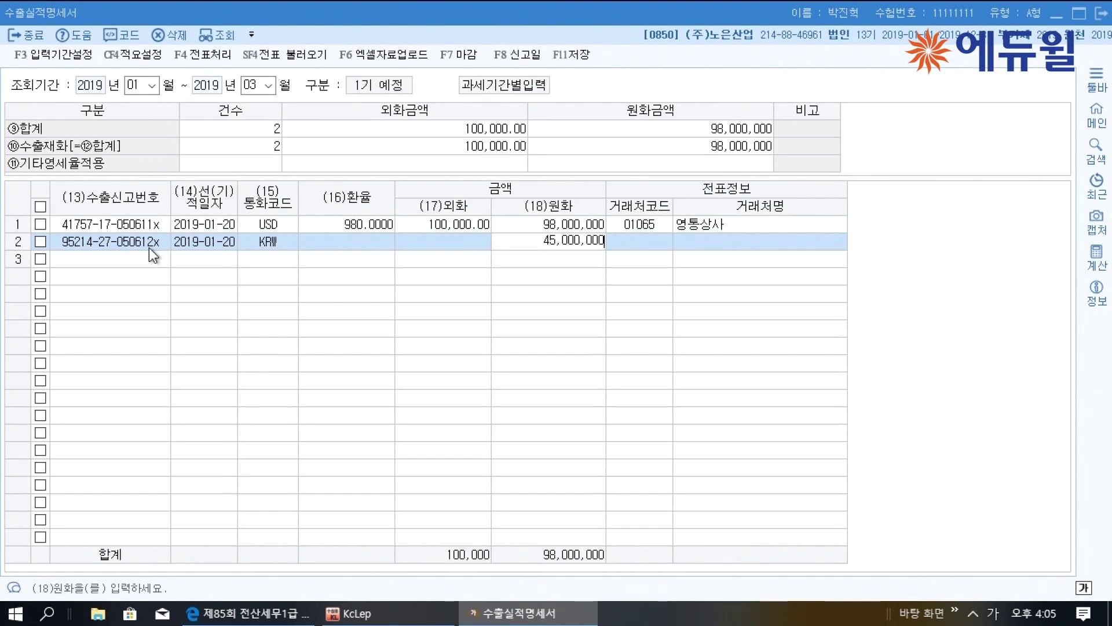
key("Return")
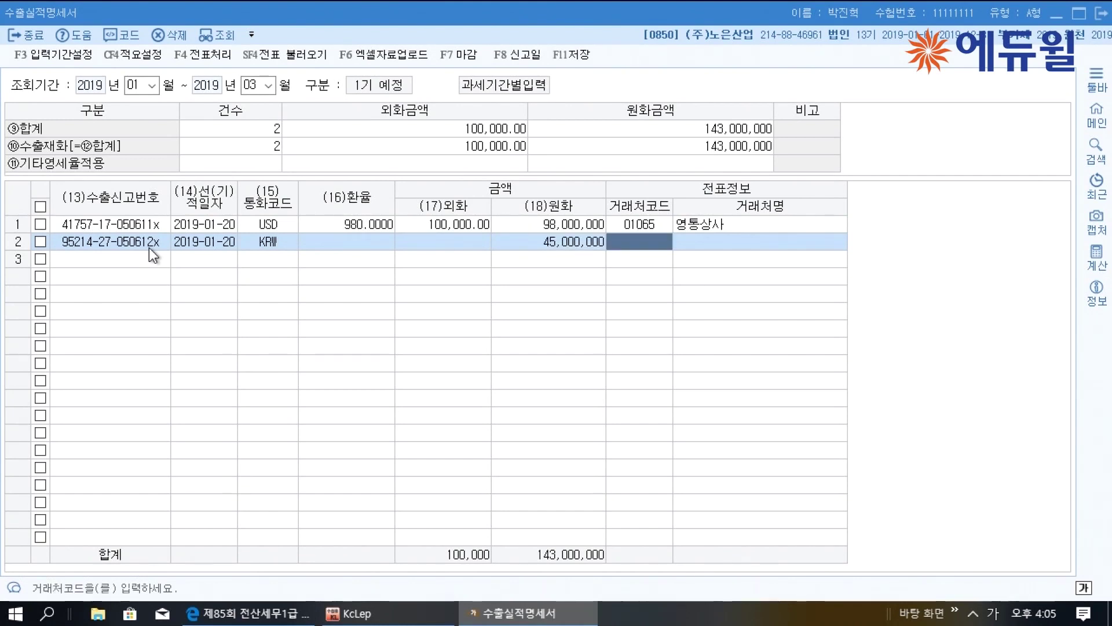
Assign 대미상사 as row 2's trading partner and save the statement
key("F2")
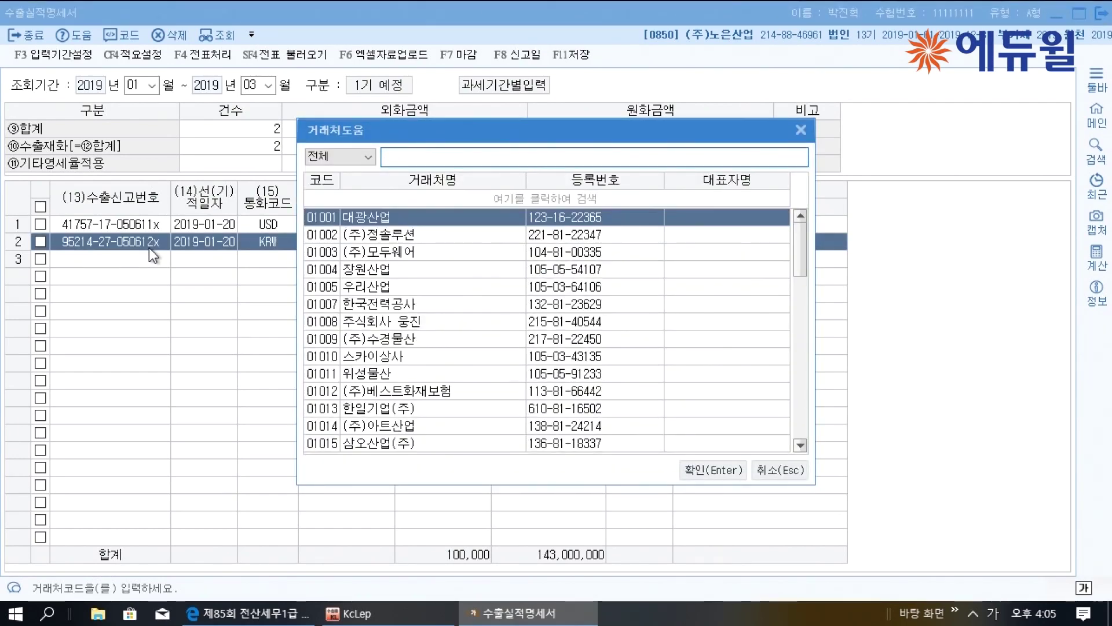
type("대미")
key("Return")
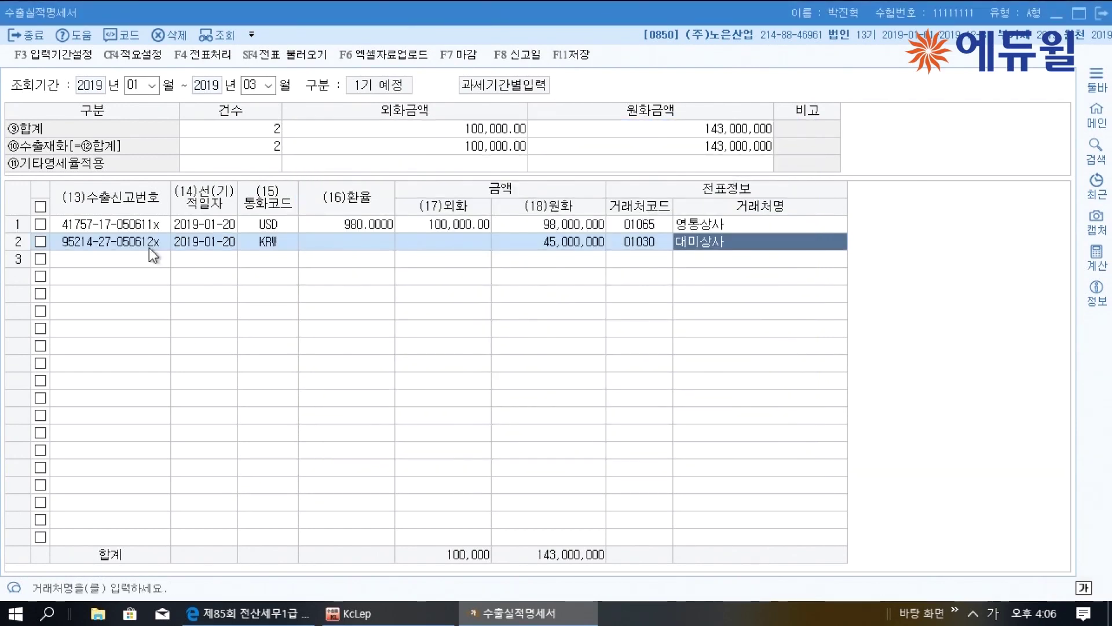
key("Return")
left_click(149, 248)
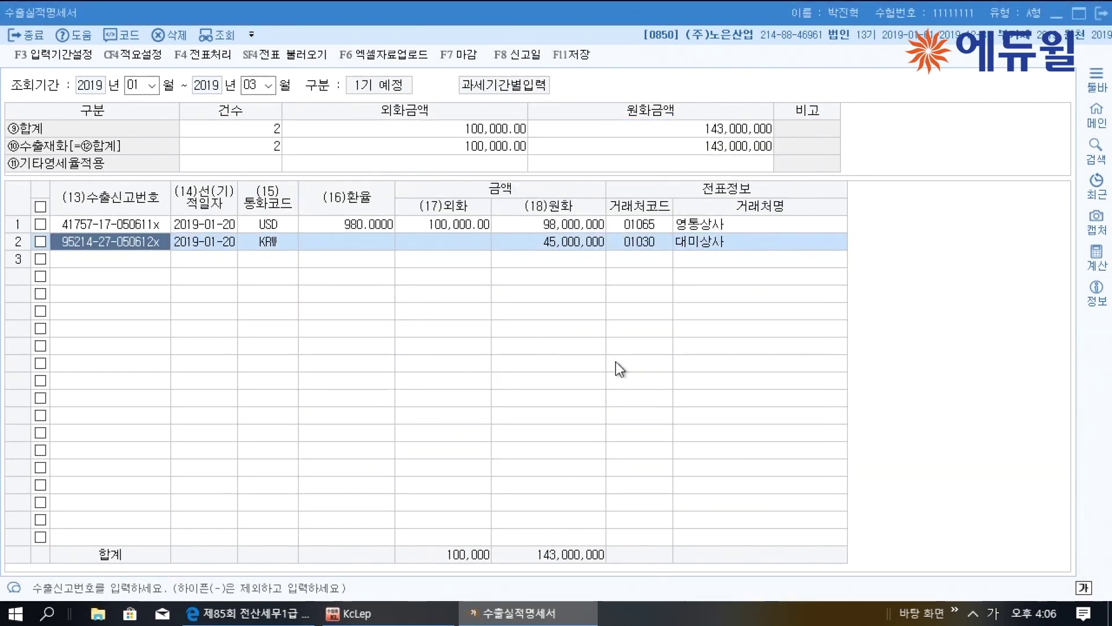
left_click(573, 58)
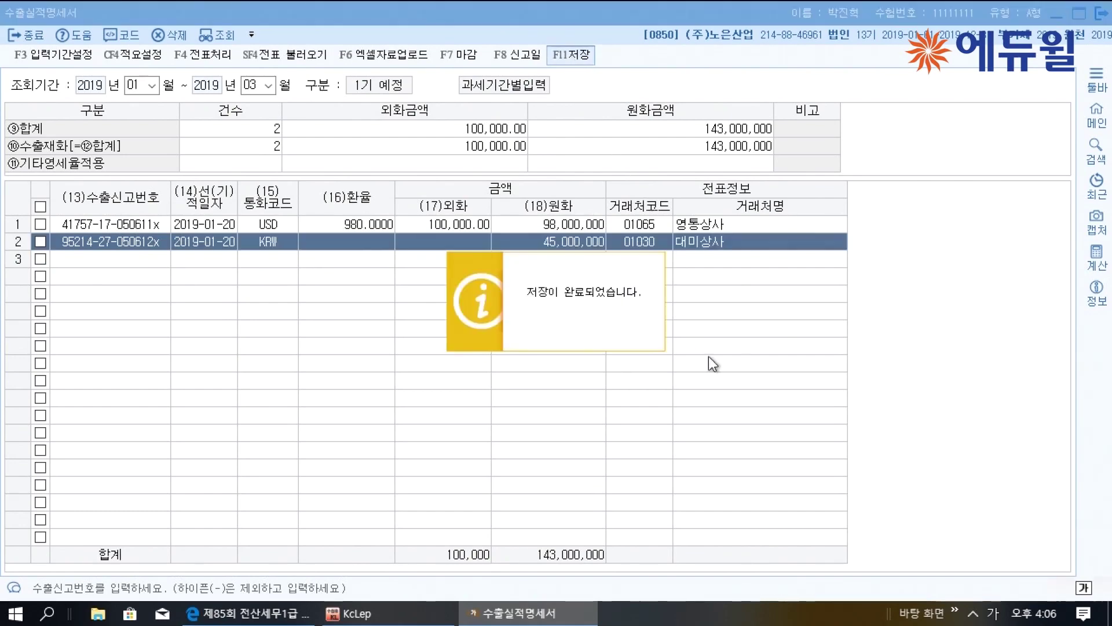
Close the export statement, underline 2019년, 92일 and 부당과소신고 in the PDF, then open 부가가치세신고서
left_click(1100, 12)
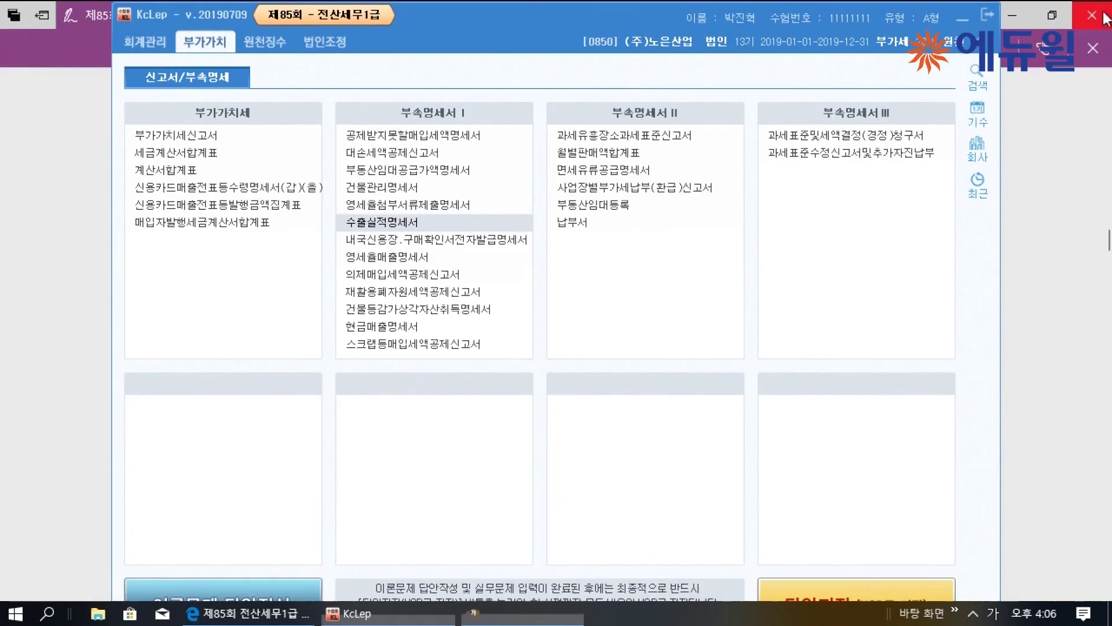
key("alt+Tab")
scroll(725, 394, "down", 15)
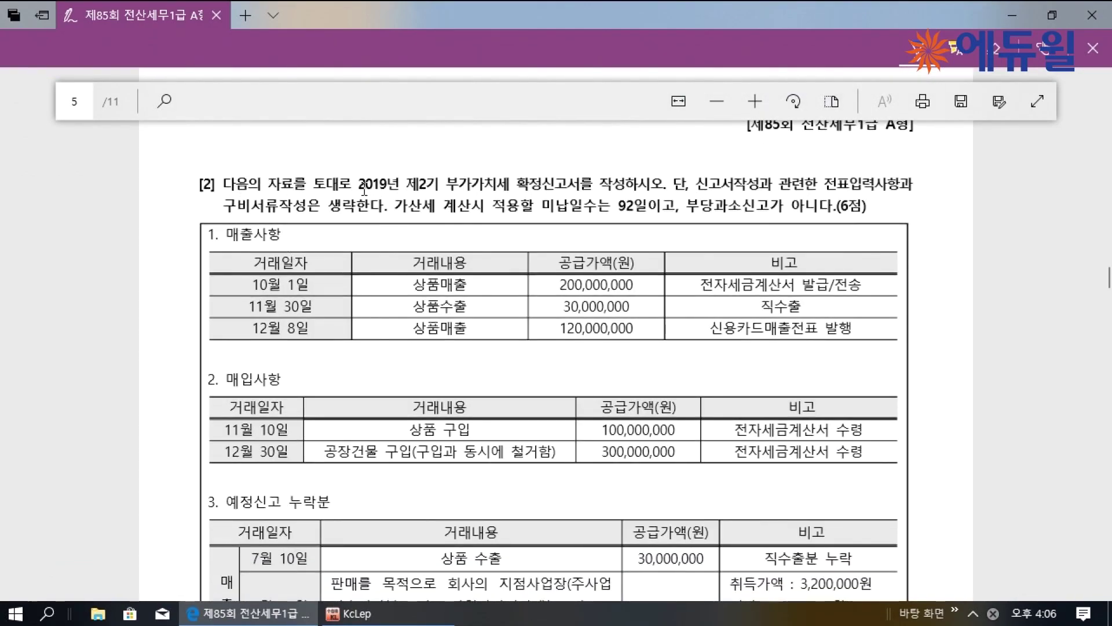
left_click_drag(359, 187, 620, 189)
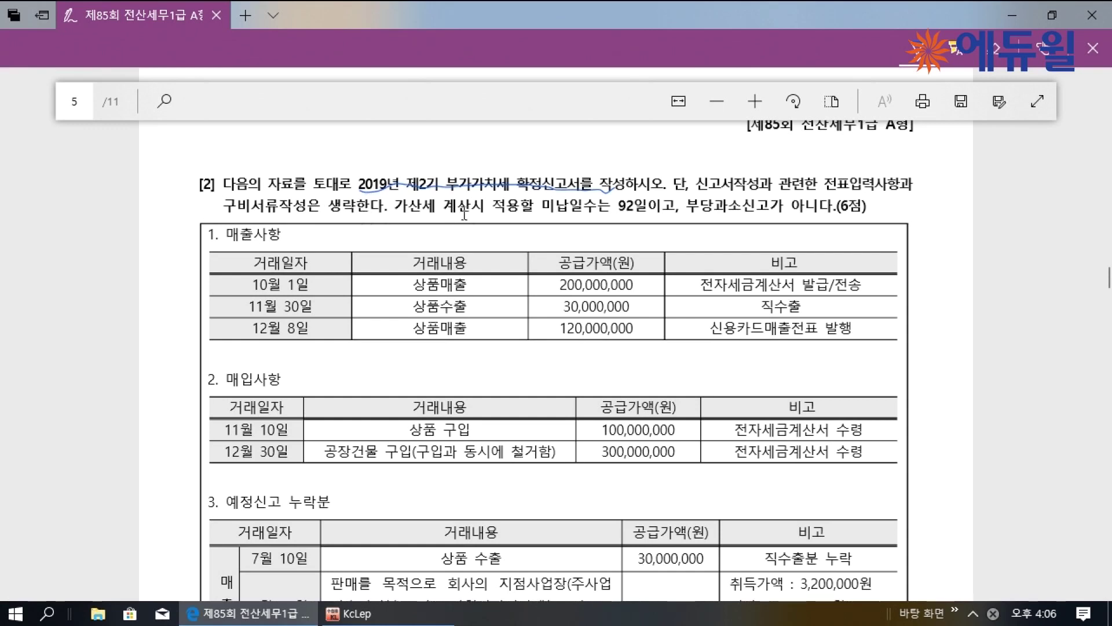
left_click_drag(616, 213, 643, 214)
left_click_drag(690, 212, 756, 212)
left_click(347, 613)
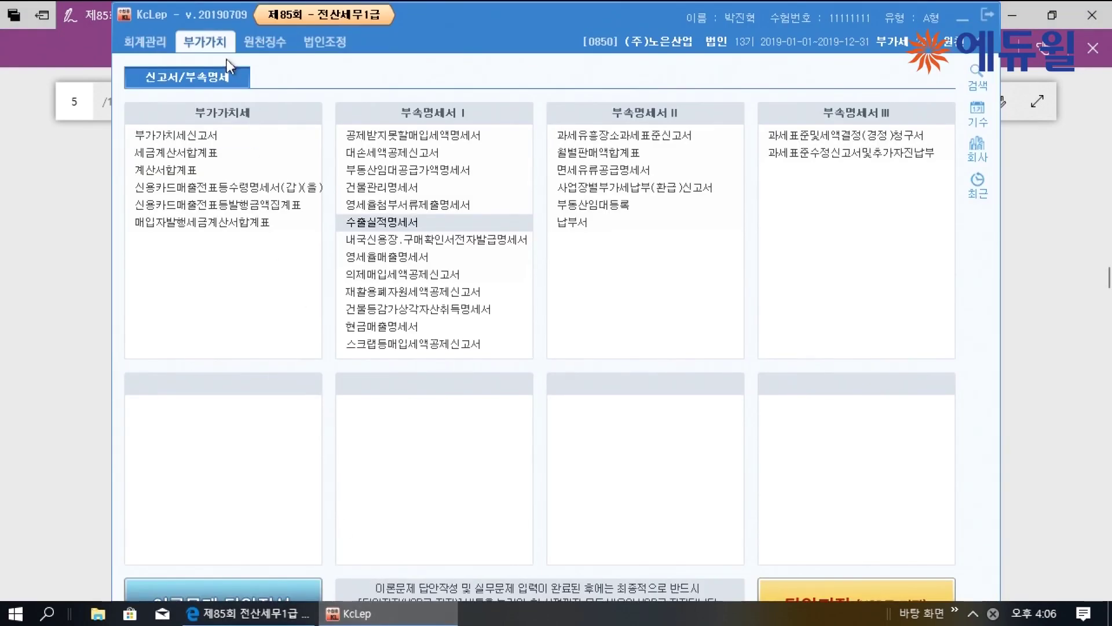
left_click(276, 145)
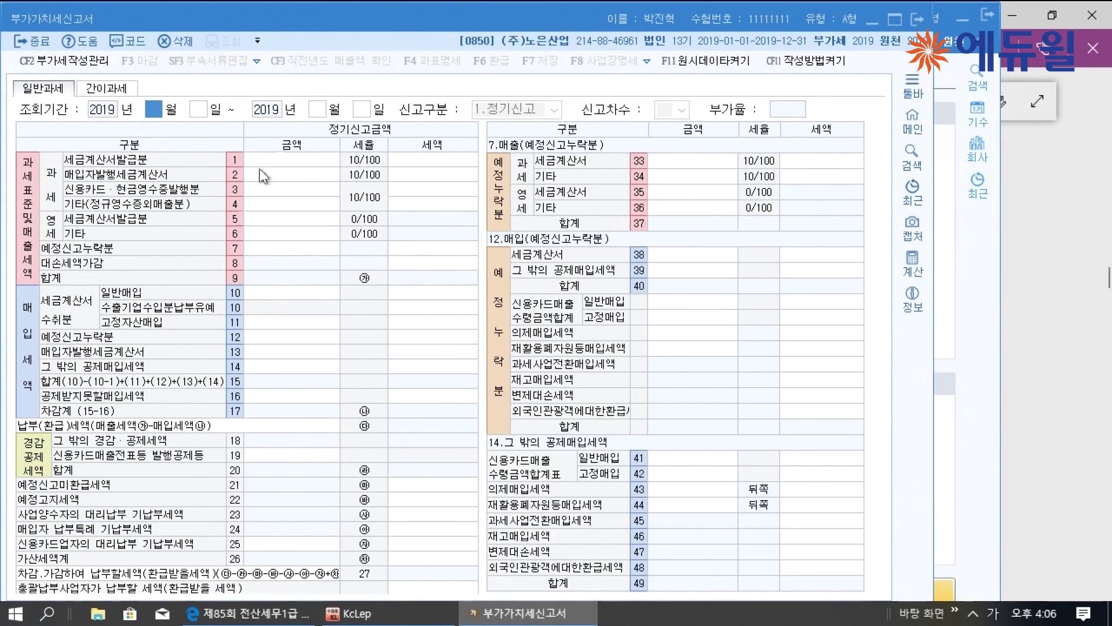
Maximize the VAT return and set its period to 2019-10-01 through 12-31
left_click(895, 19)
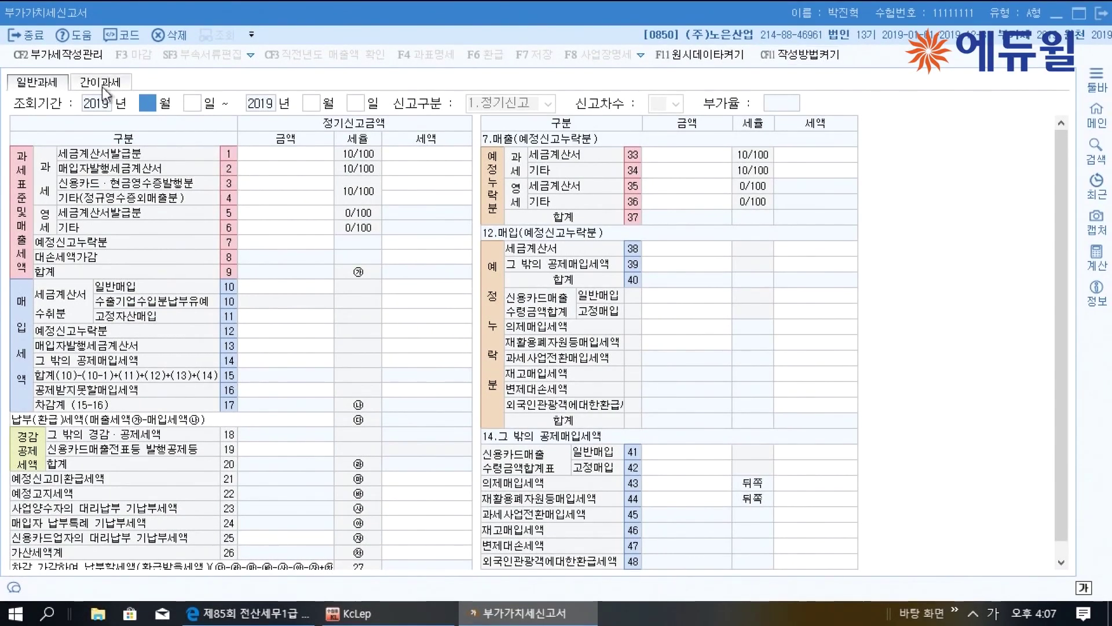
type("10")
key("Return")
key("Return")
key("Return")
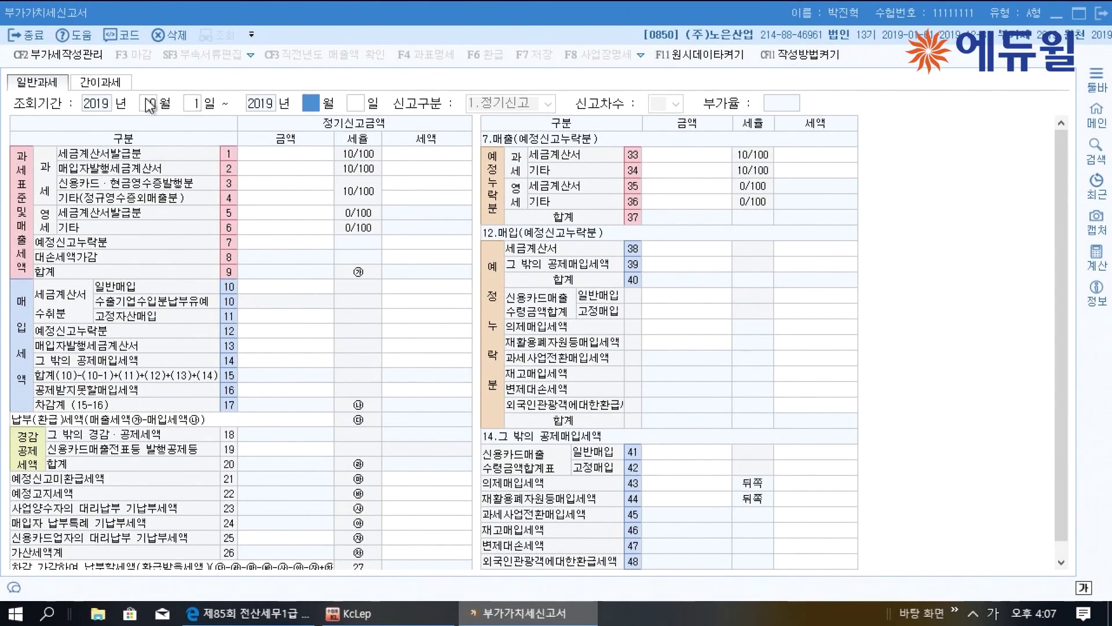
type("31")
key("Return")
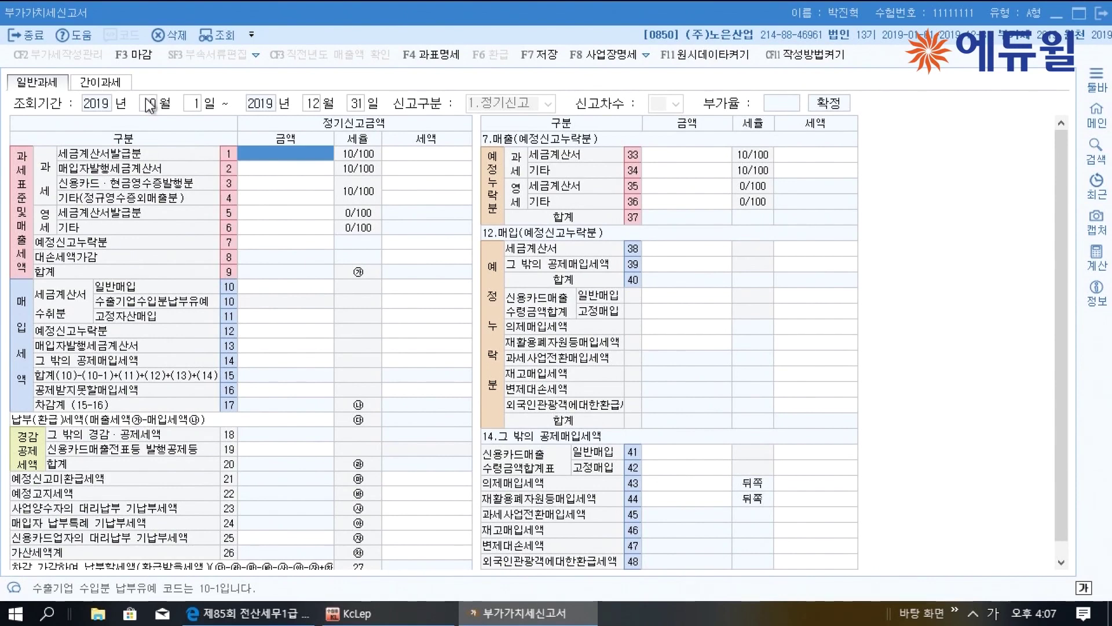
Enter 200,000,000 tax-invoice sales in row 1, ticking the sale off in the exam PDF
left_click(255, 614)
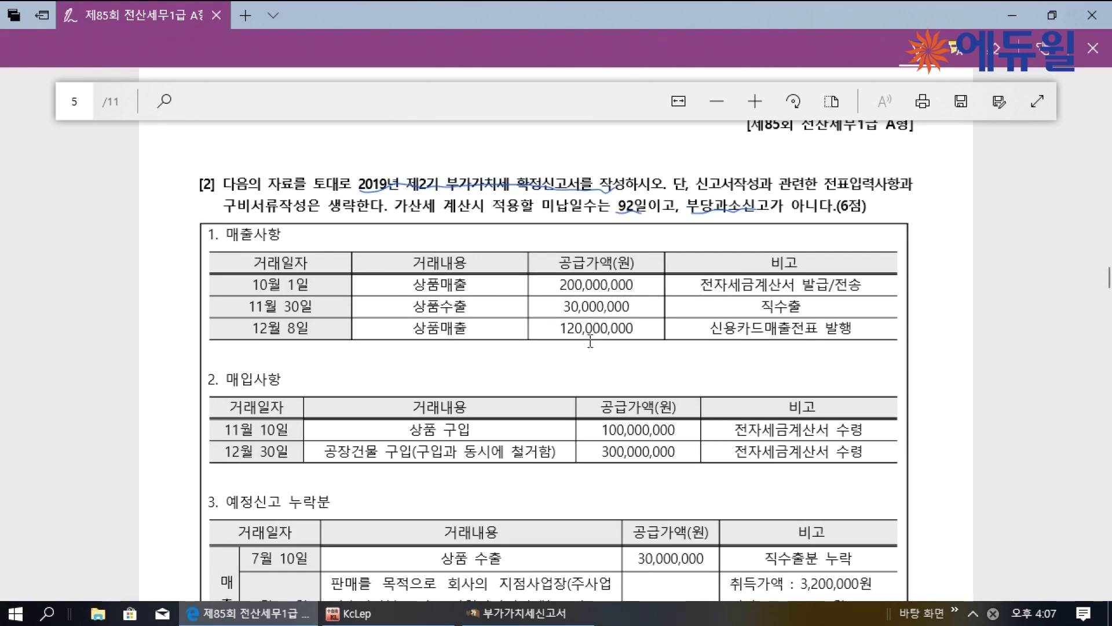
left_click(515, 613)
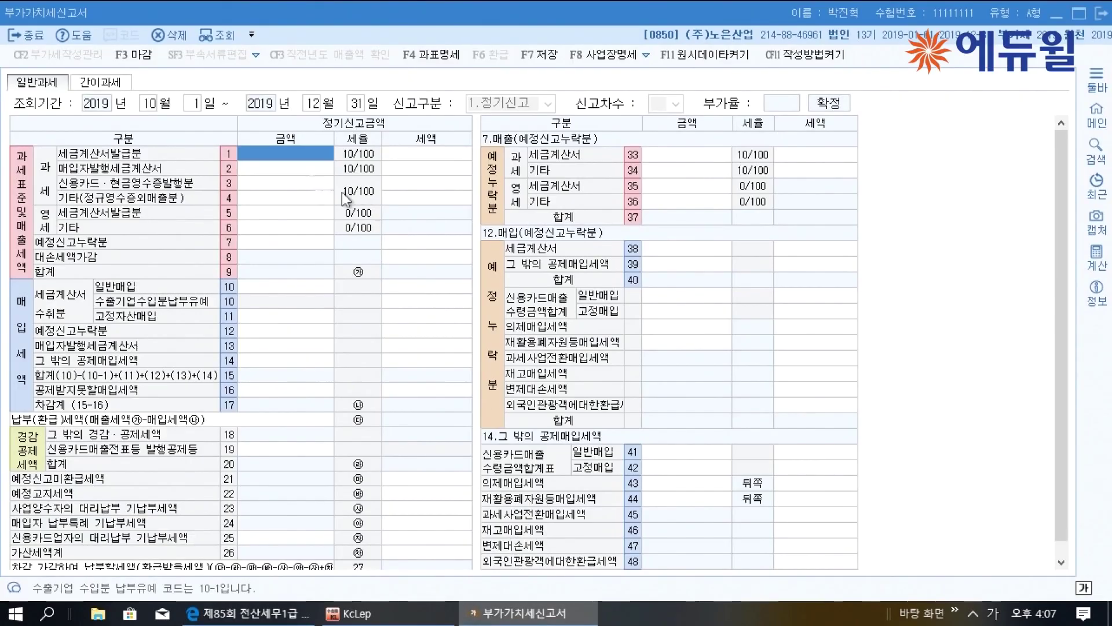
left_click(295, 152)
type("200,000,000")
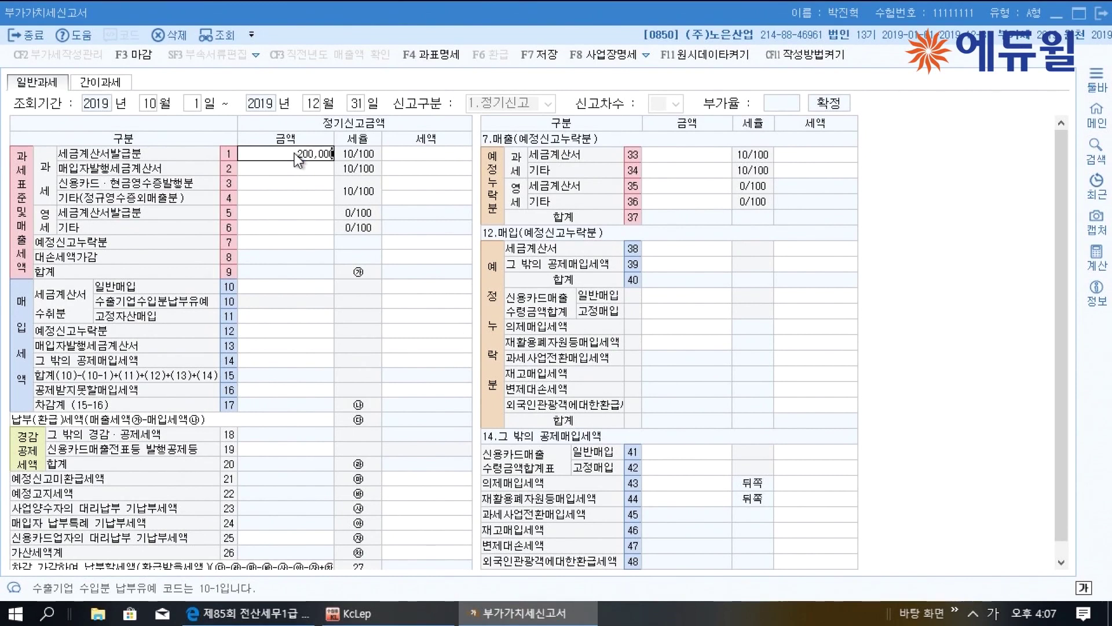
key("Return")
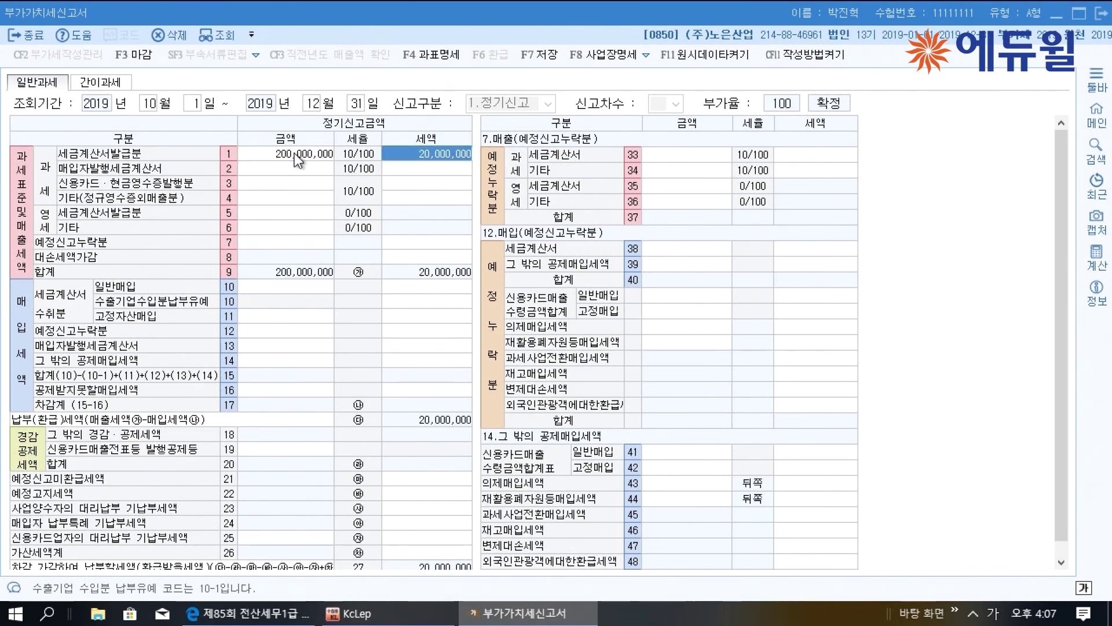
left_click(249, 613)
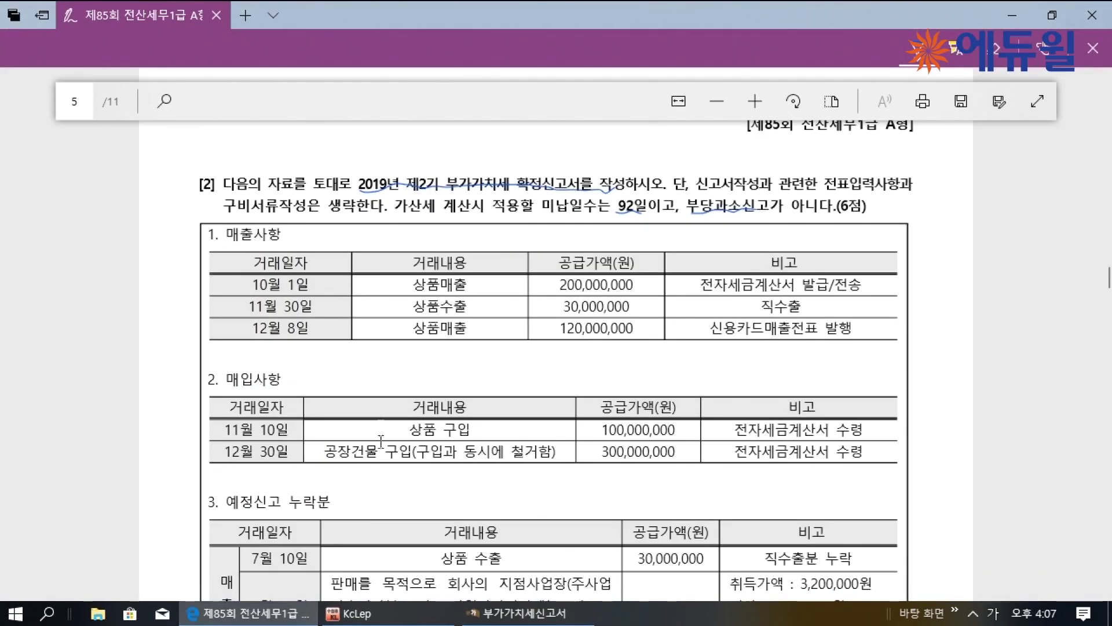
left_click_drag(804, 279, 792, 297)
left_click(516, 612)
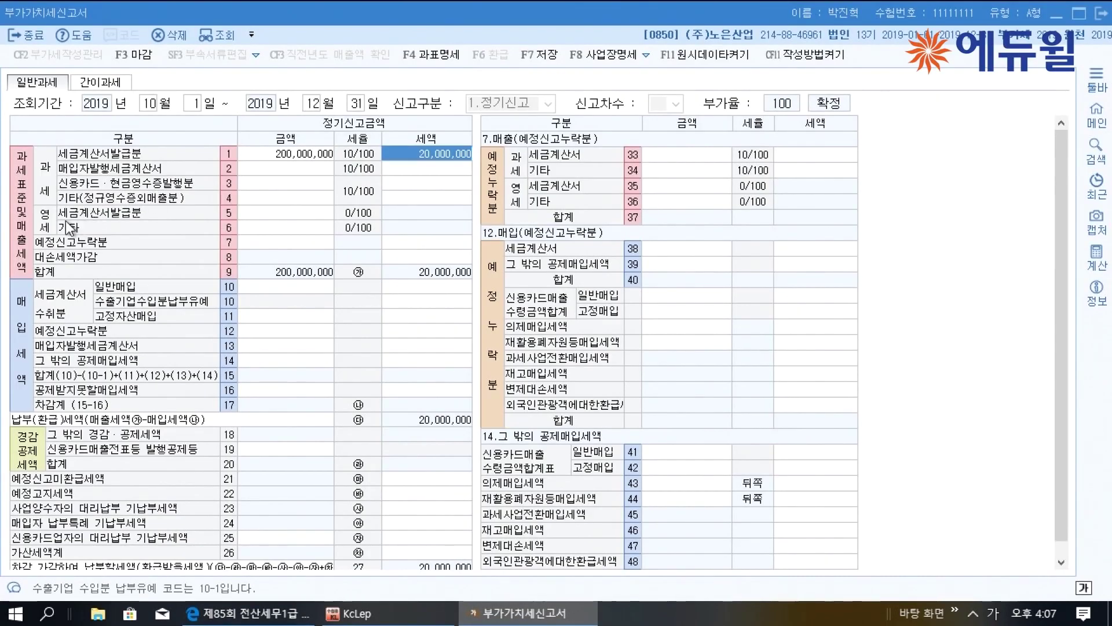
Enter 30,000,000 zero-rated other sales in row 6 and 120,000,000 card sales in row 3
left_click(279, 232)
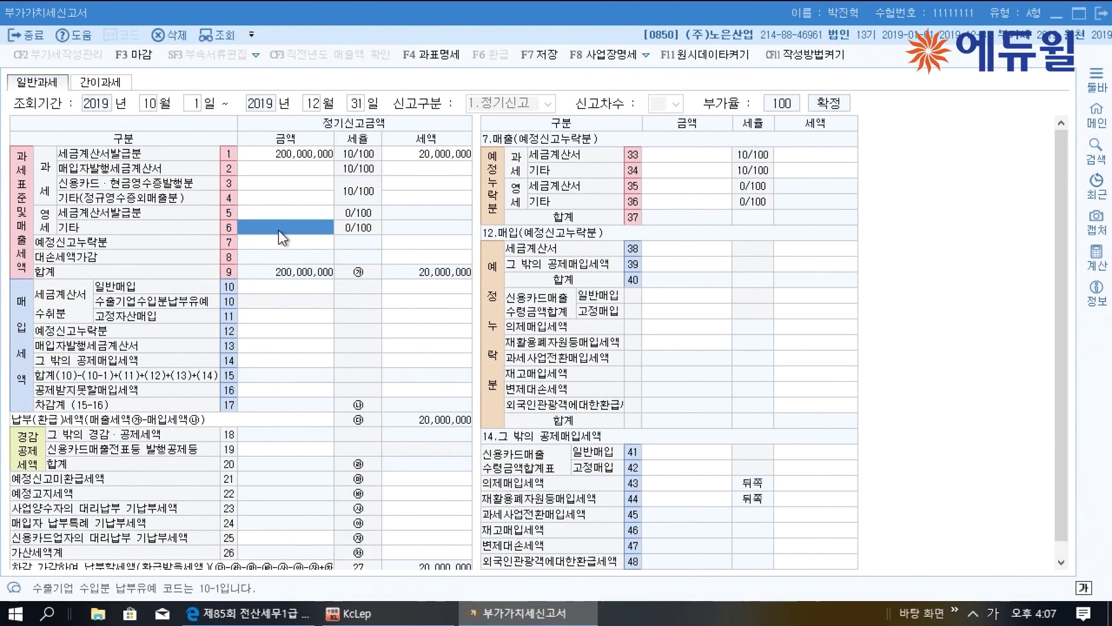
type("30000000")
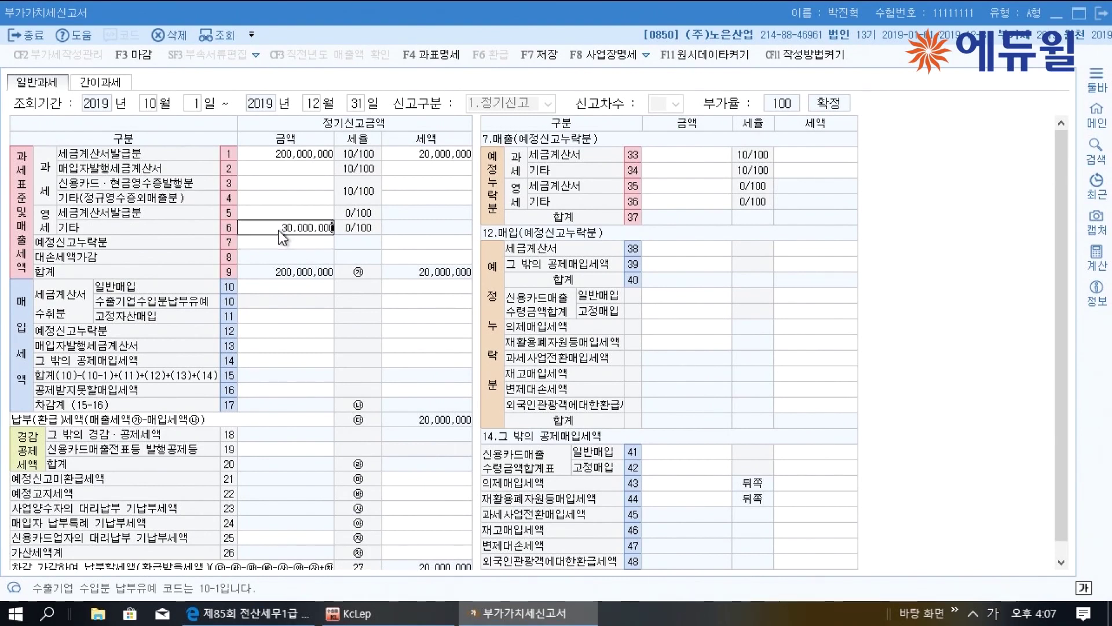
key("Return")
left_click(249, 613)
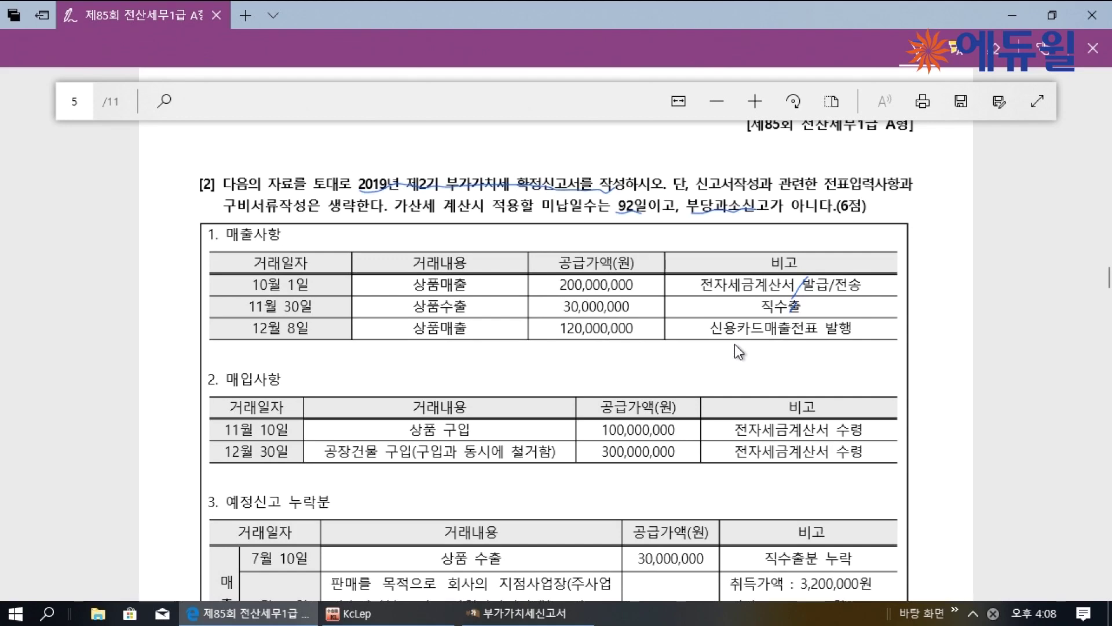
left_click(503, 613)
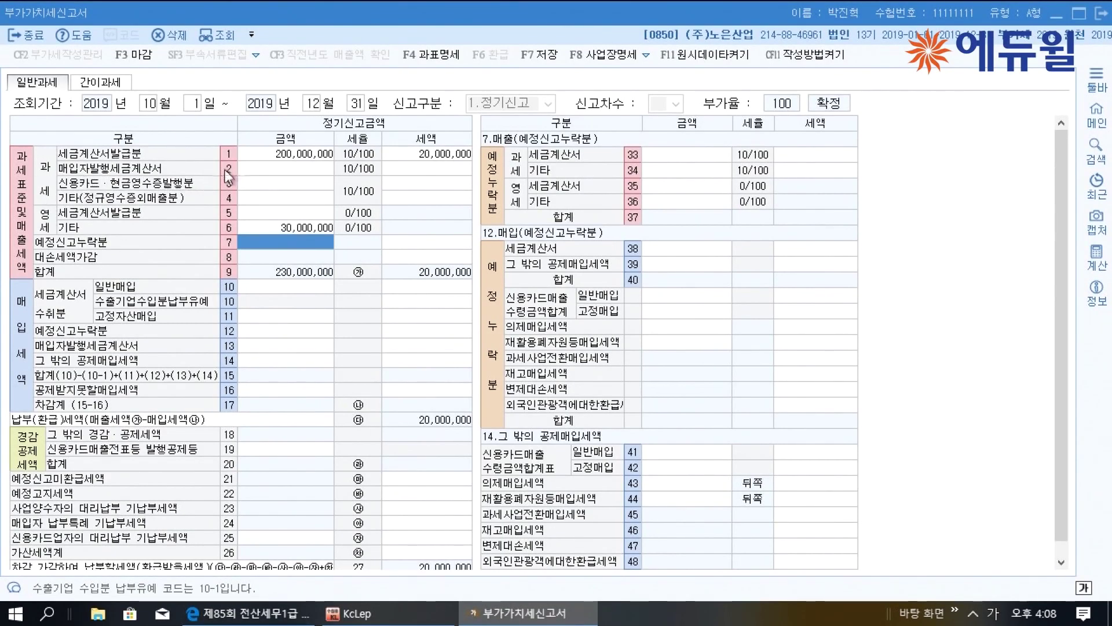
left_click(278, 184)
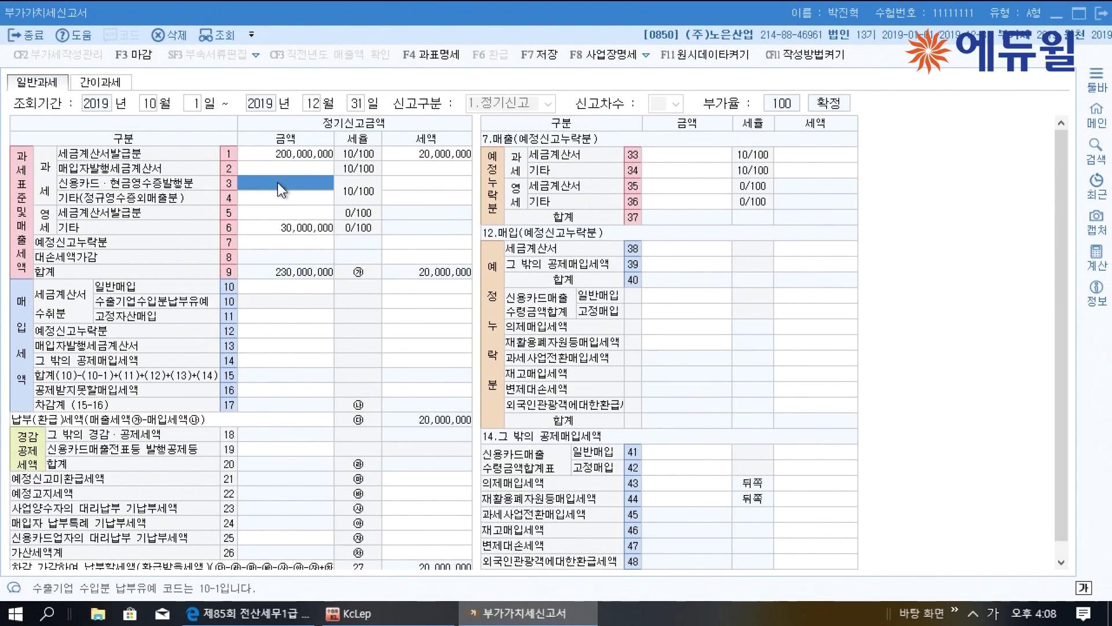
type("120000000")
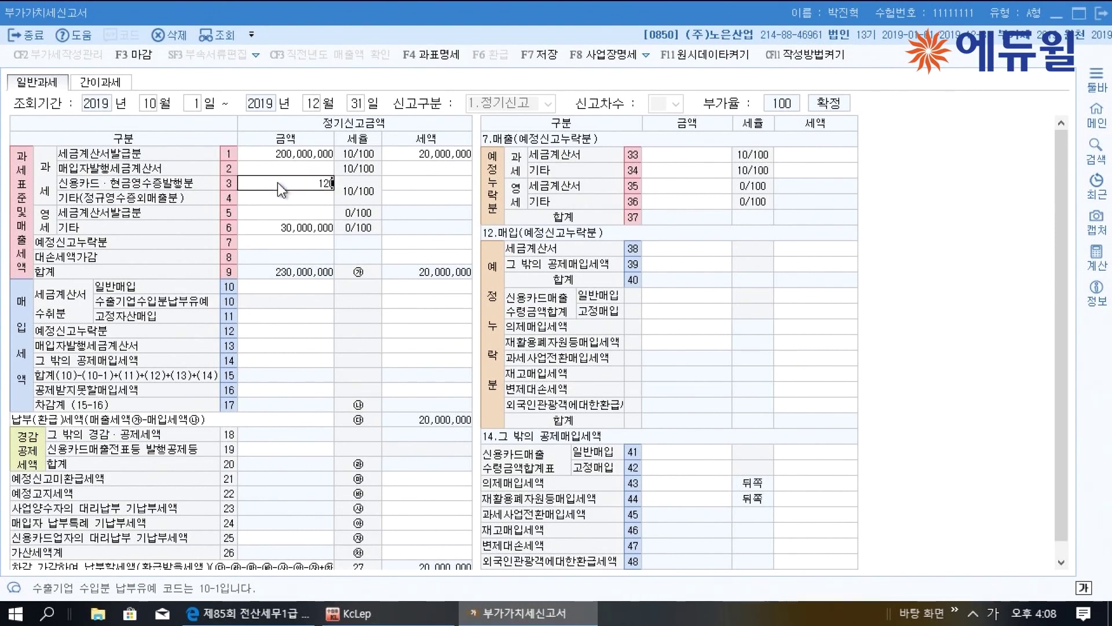
key("Return")
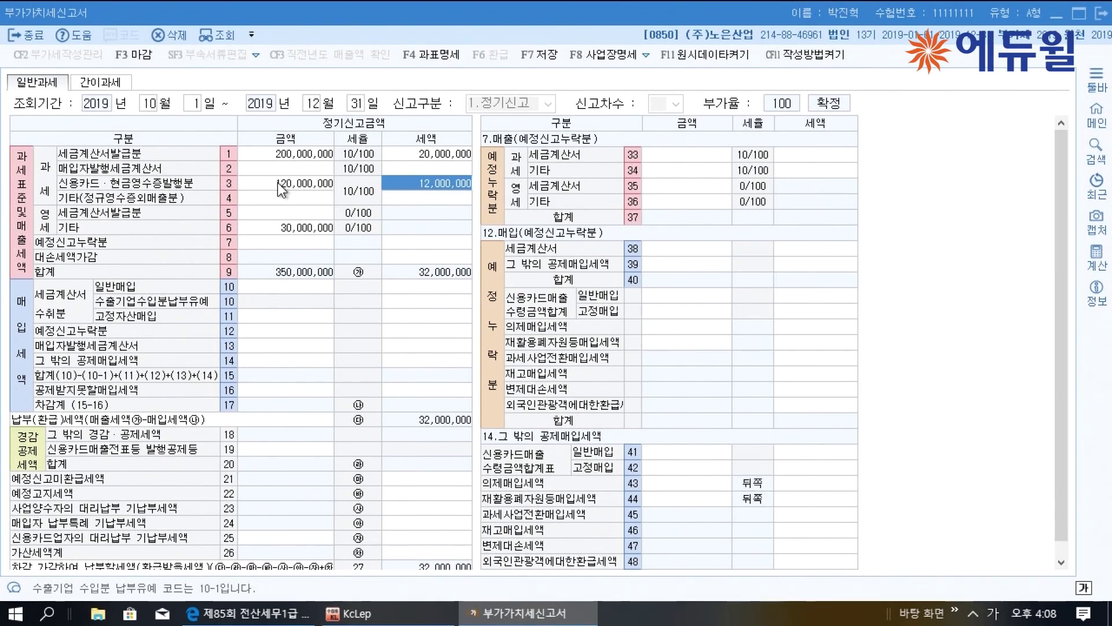
left_click(249, 612)
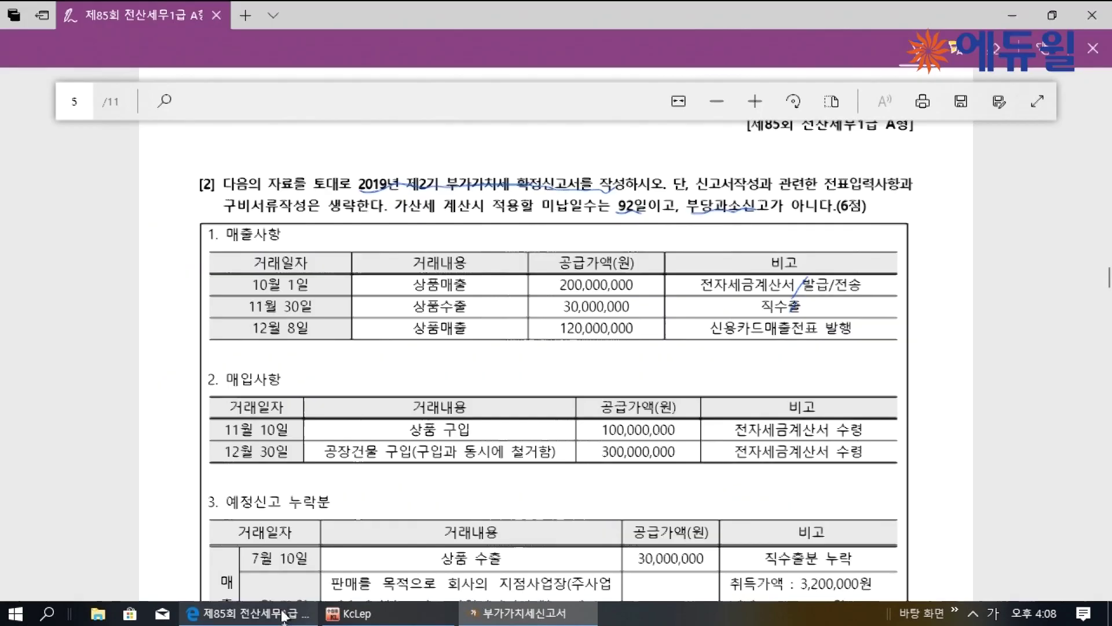
scroll(377, 506, "down", 2)
scroll(297, 355, "down", 1)
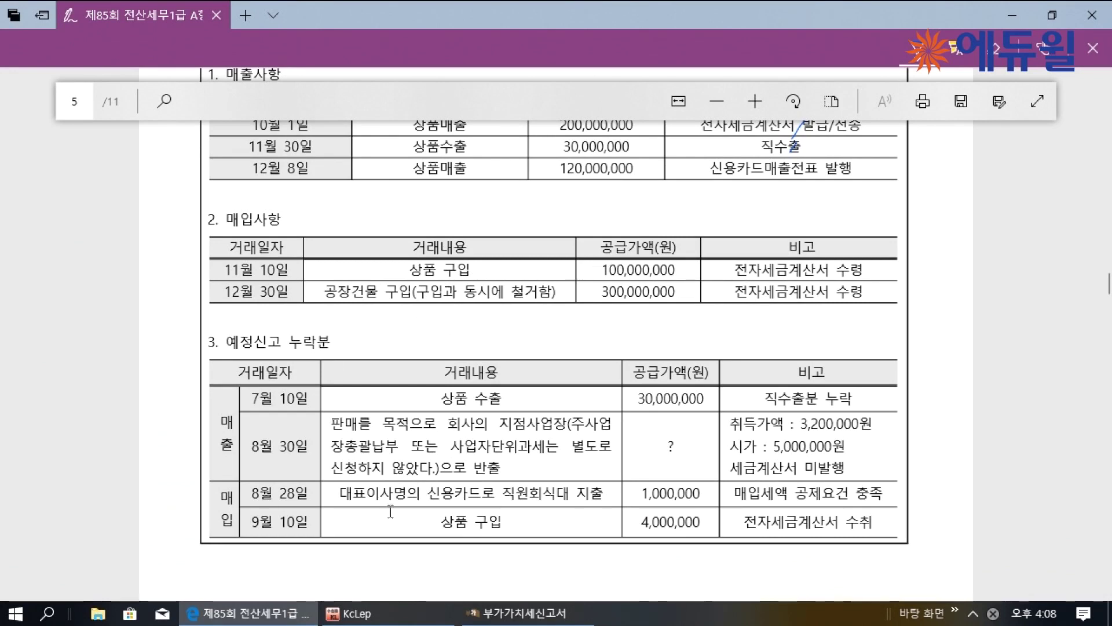
left_click(509, 612)
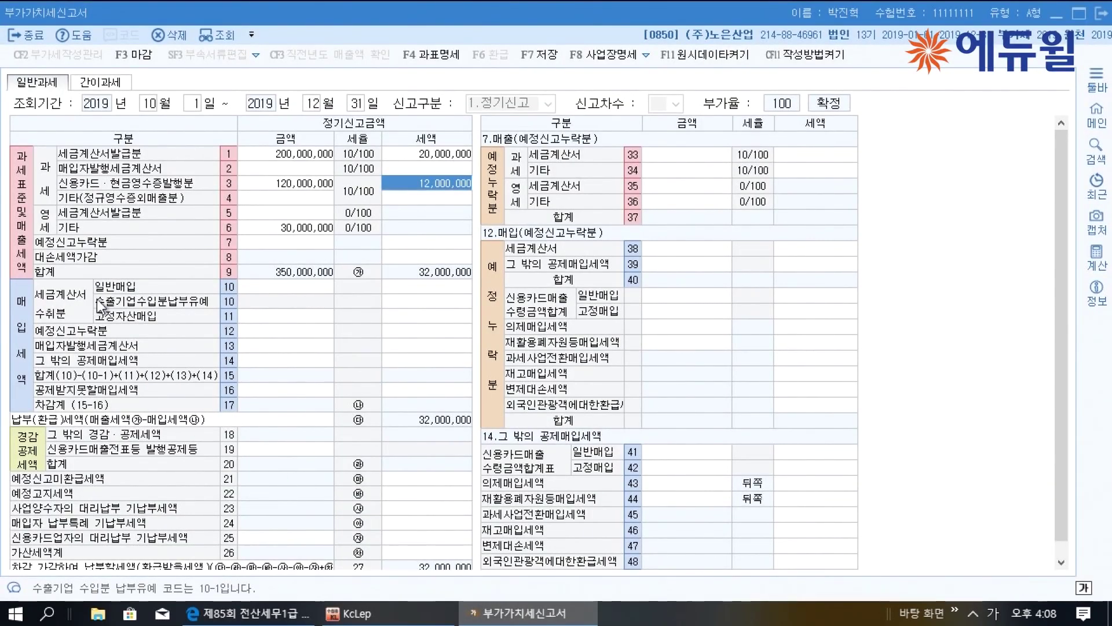
Enter row 10 general purchases of 100,000,000 with 10,000,000 input tax
left_click(266, 286)
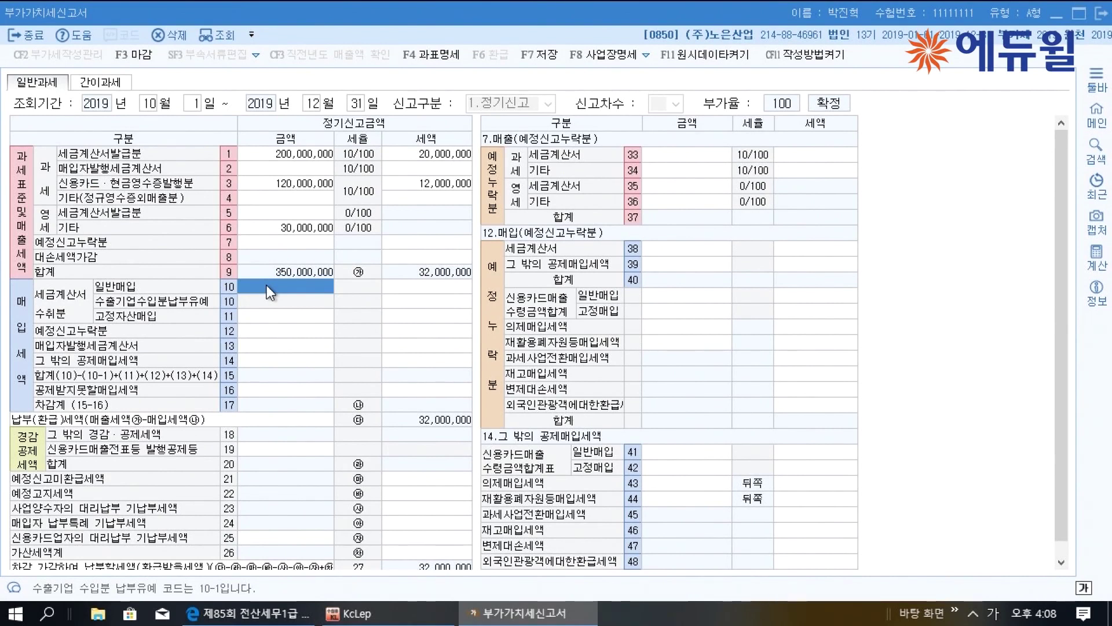
type("100000000")
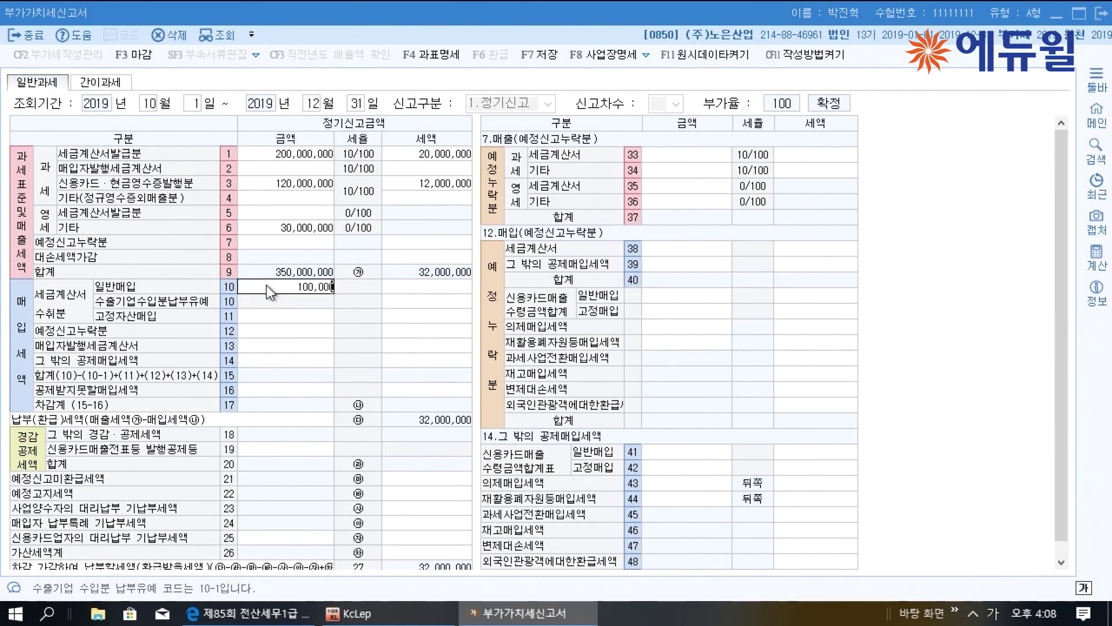
key("Return")
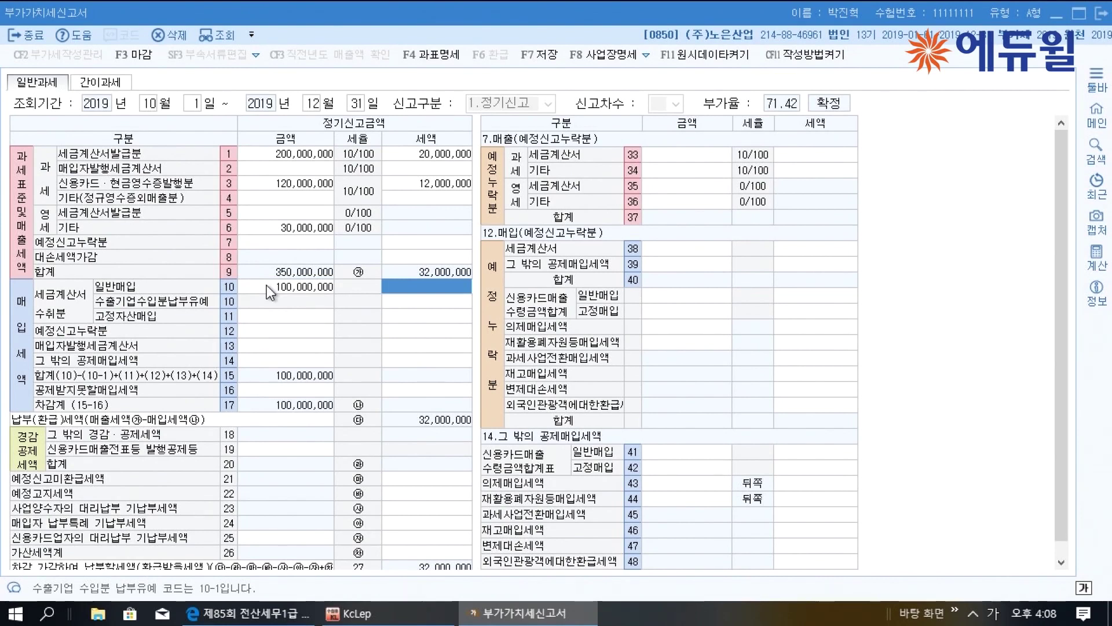
type("10000000")
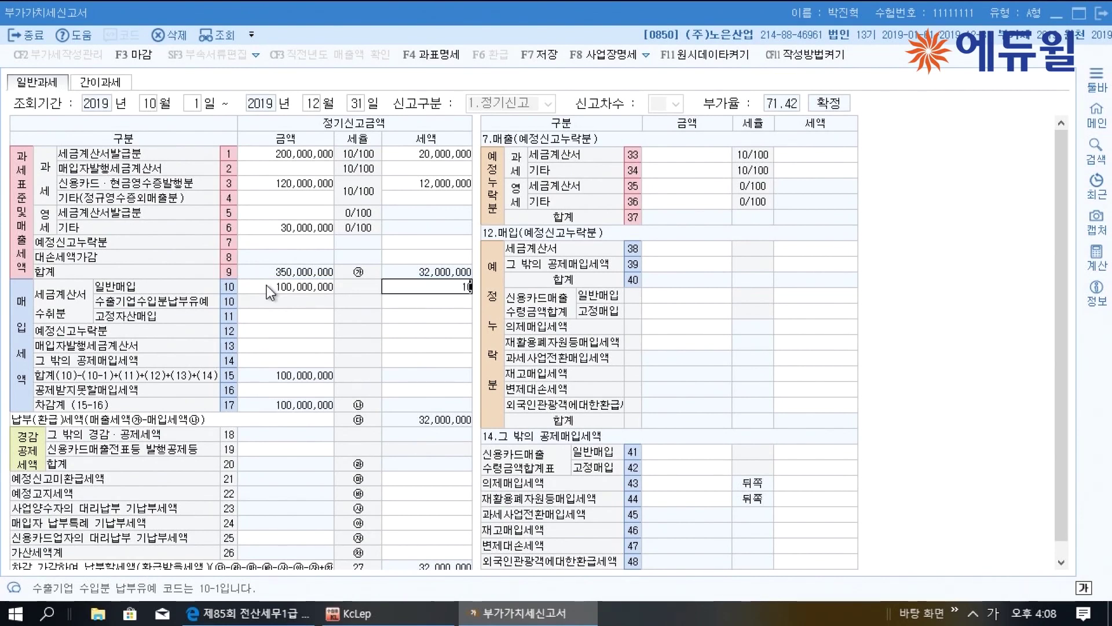
key("Return")
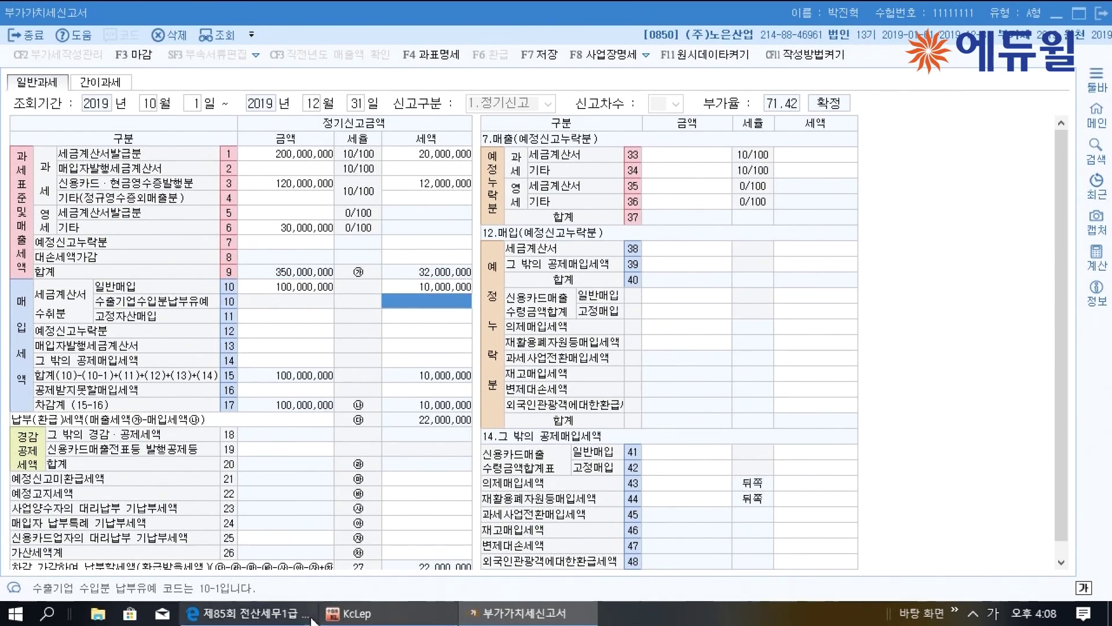
left_click(249, 613)
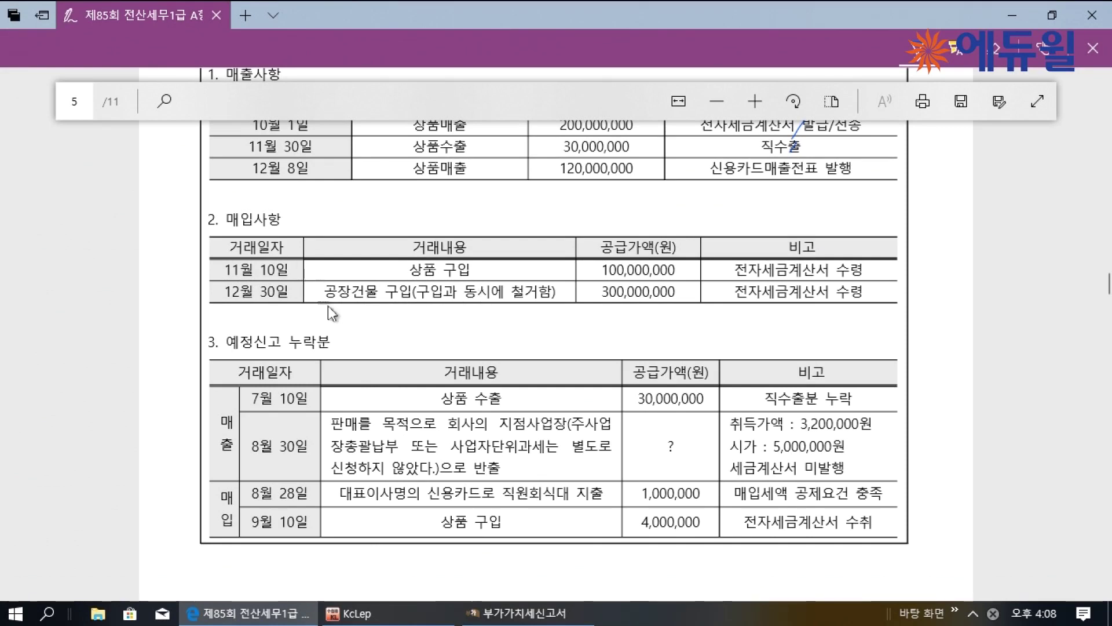
Annotate the 12월 30일 factory-building purchase in the PDF as land cost, 불공 (non-deductible)
mouse_move(441, 311)
left_mouse_down()
mouse_move(430, 334)
mouse_move(457, 317)
mouse_move(491, 325)
mouse_move(489, 342)
left_mouse_up()
mouse_move(336, 305)
left_mouse_down()
mouse_move(396, 297)
mouse_move(390, 322)
left_mouse_up()
left_click(505, 324)
left_click(506, 332)
mouse_move(556, 321)
left_mouse_down()
mouse_move(582, 351)
mouse_move(579, 306)
left_mouse_up()
mouse_move(589, 319)
left_mouse_down()
mouse_move(589, 341)
mouse_move(653, 302)
left_mouse_up()
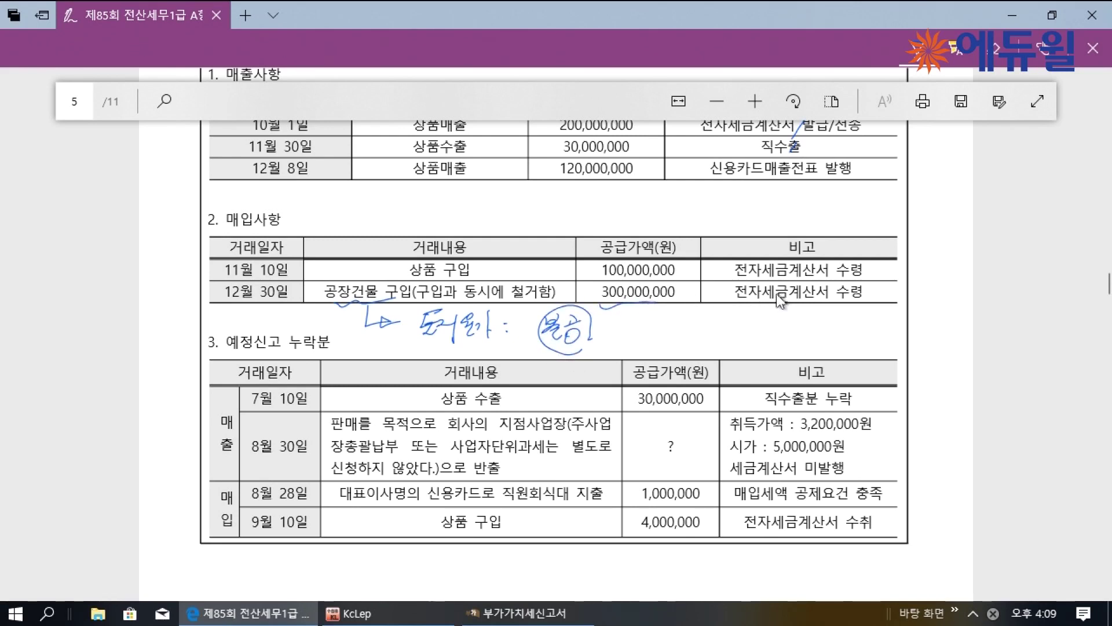
left_click_drag(827, 294, 834, 305)
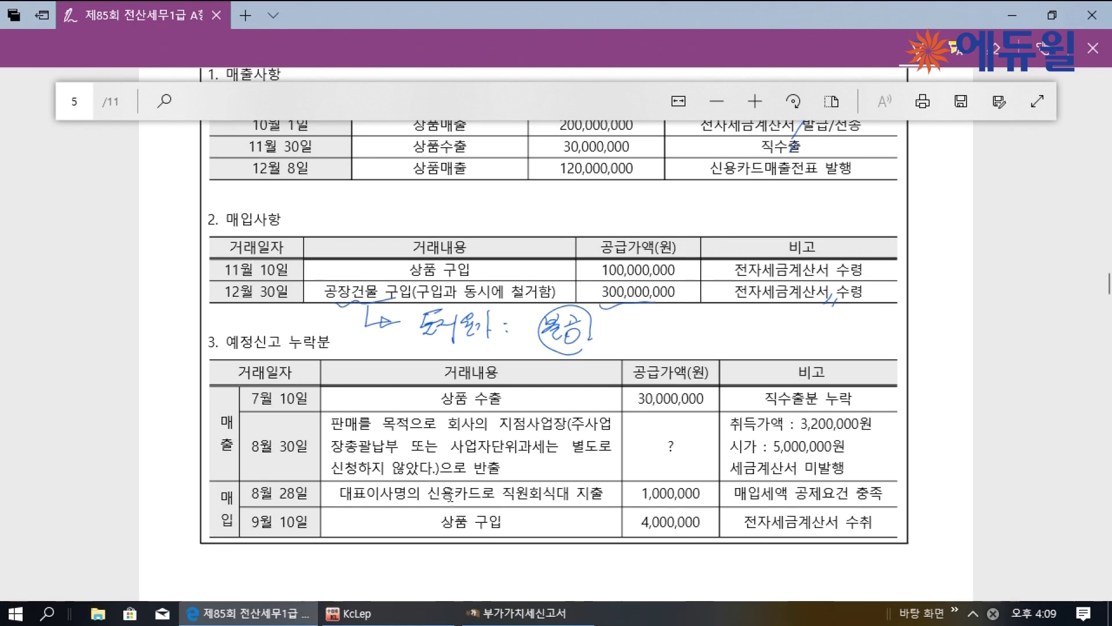
left_click(518, 613)
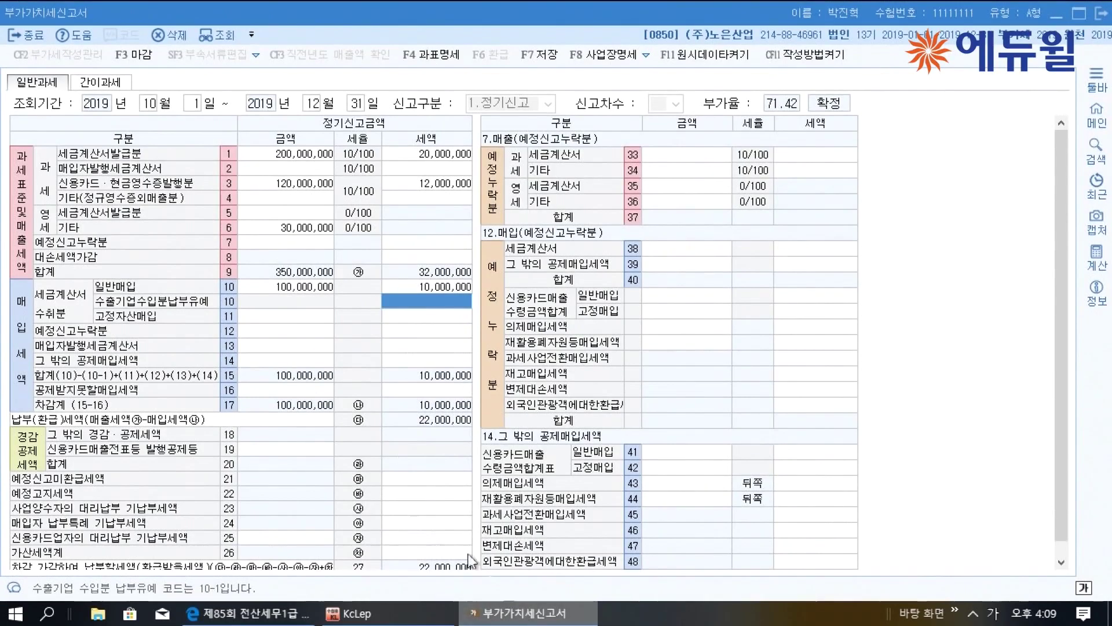
Enter the 300,000,000 factory building with 30,000,000 tax on line 11 fixed-asset purchases
left_click(286, 319)
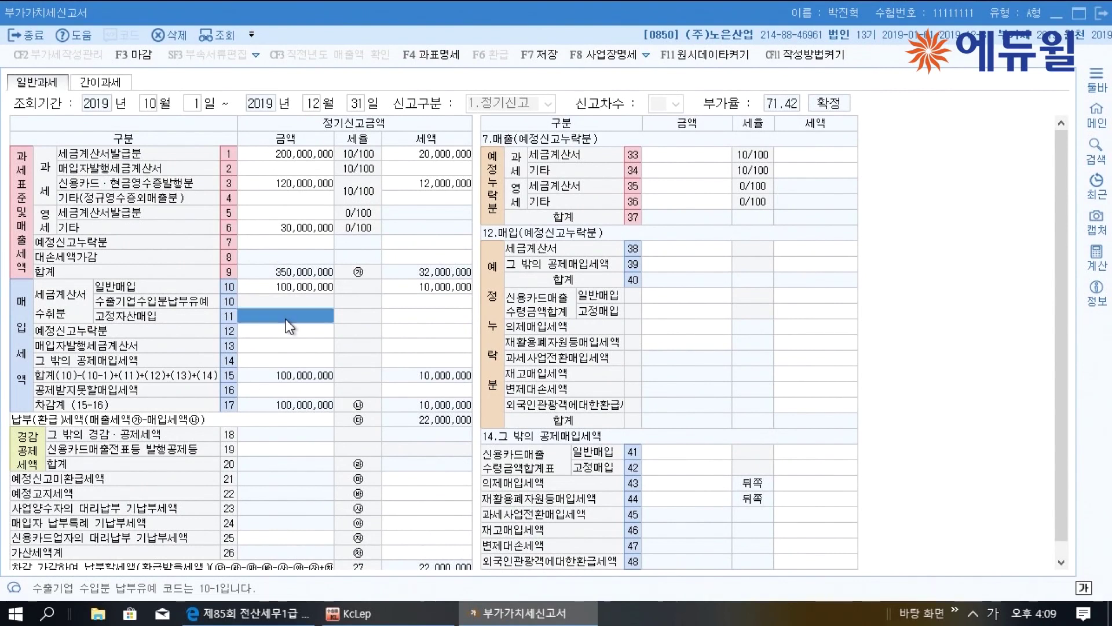
type("300000000")
key("Return")
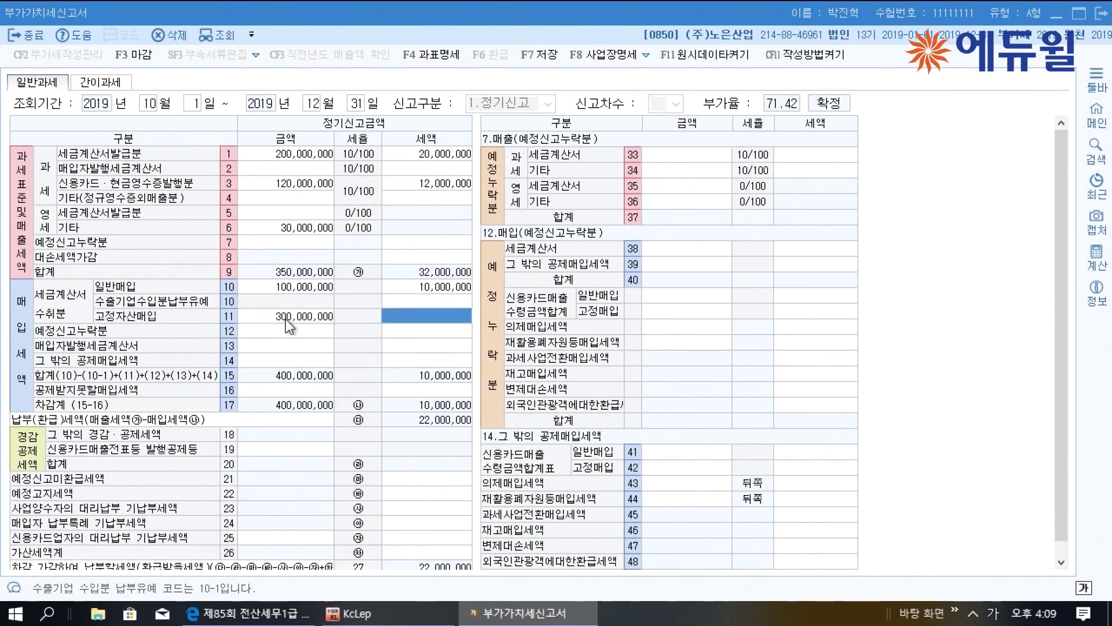
type("30000000")
key("Return")
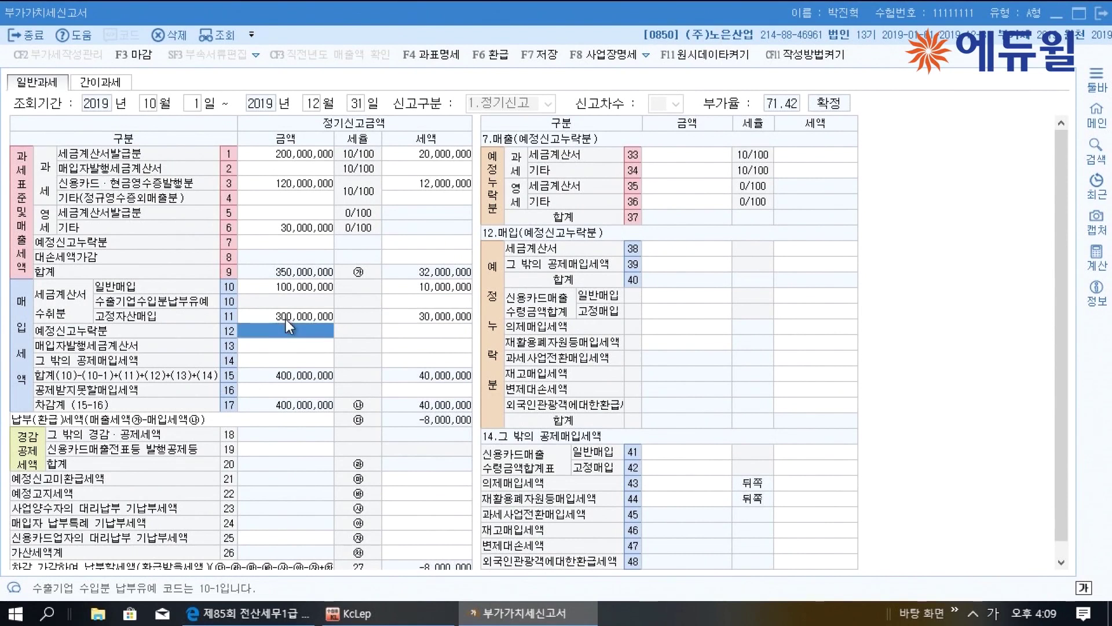
left_click(287, 319)
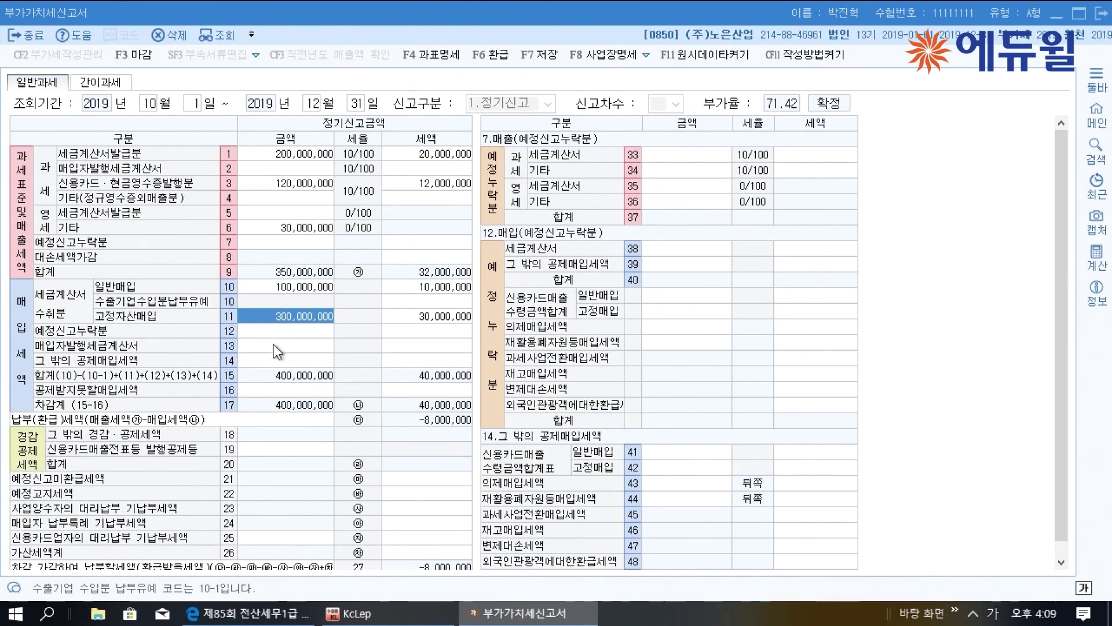
Record the same 300,000,000 and 30,000,000 as non-deductible input tax on line 50
left_click(324, 390)
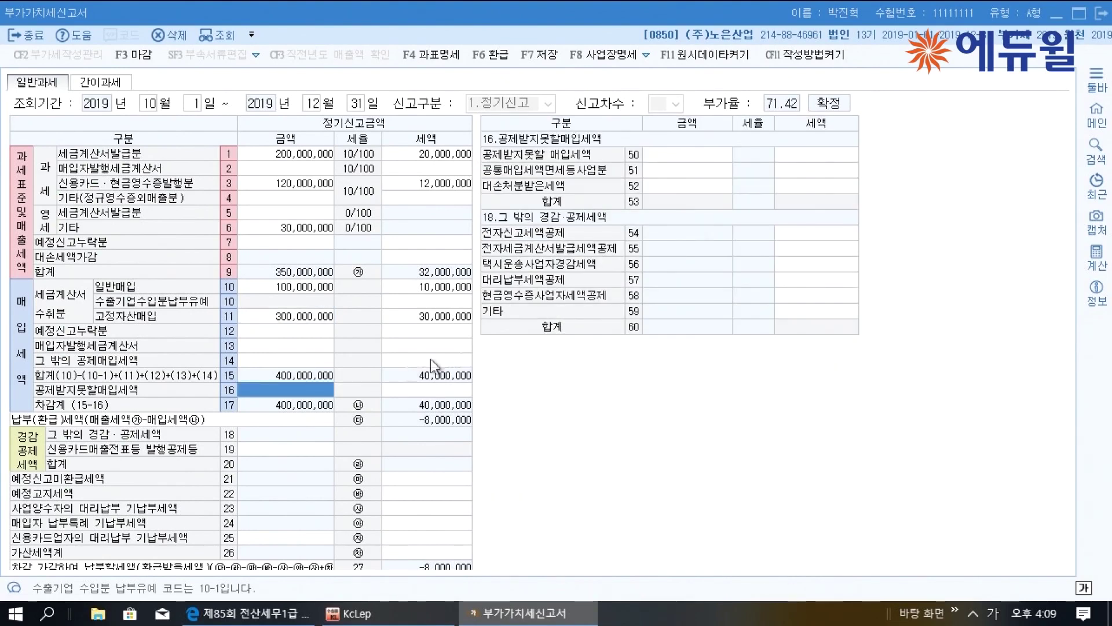
left_click(662, 156)
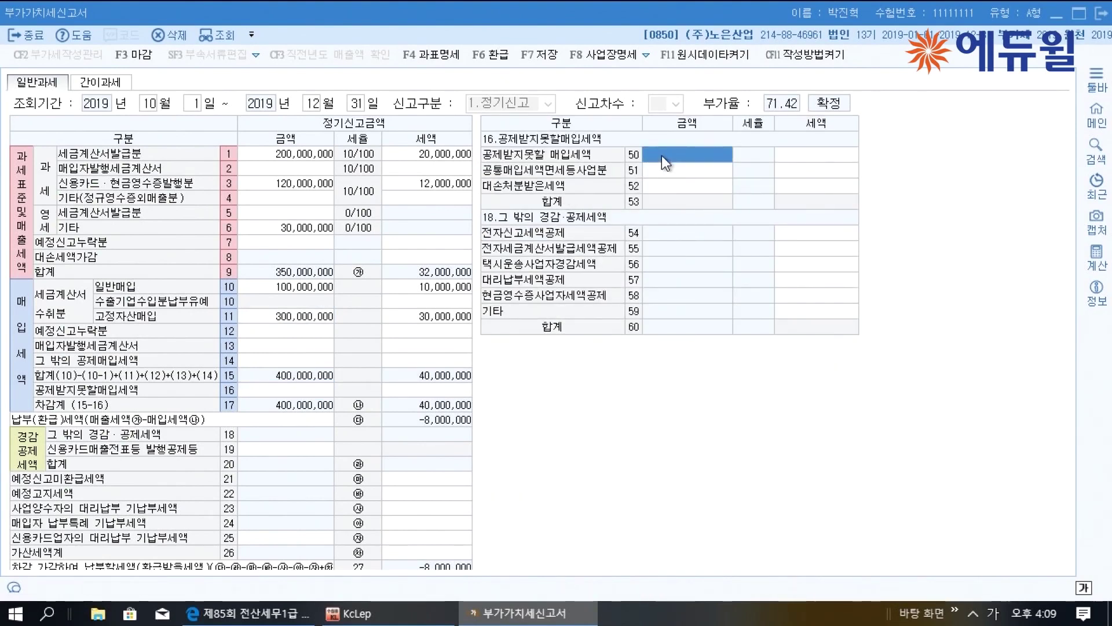
type("300000000")
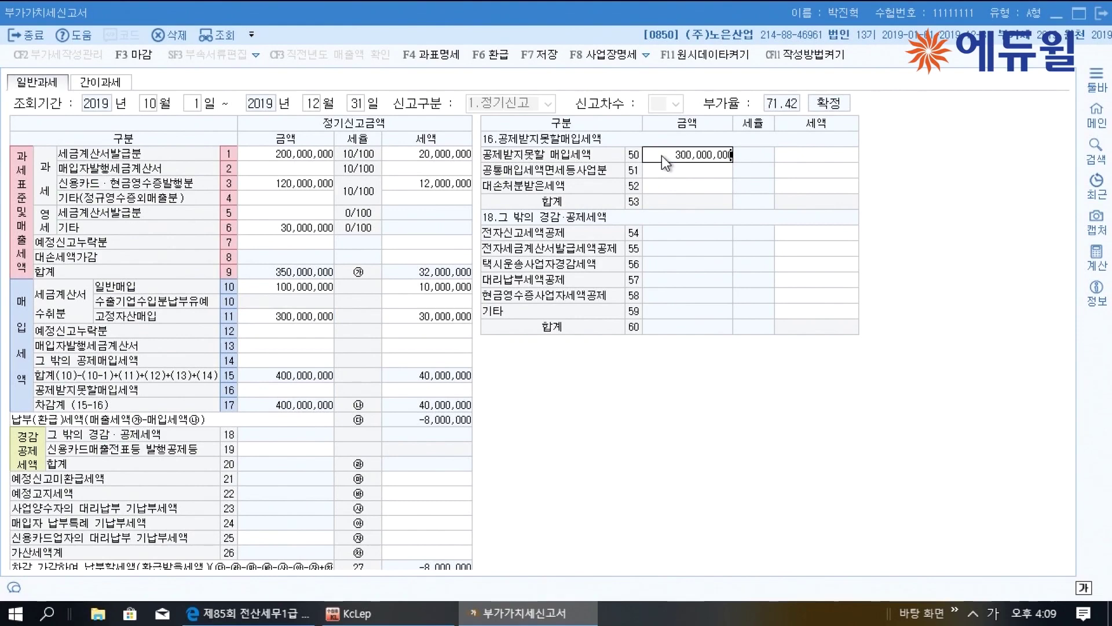
key("Return")
type("30000000")
key("Return")
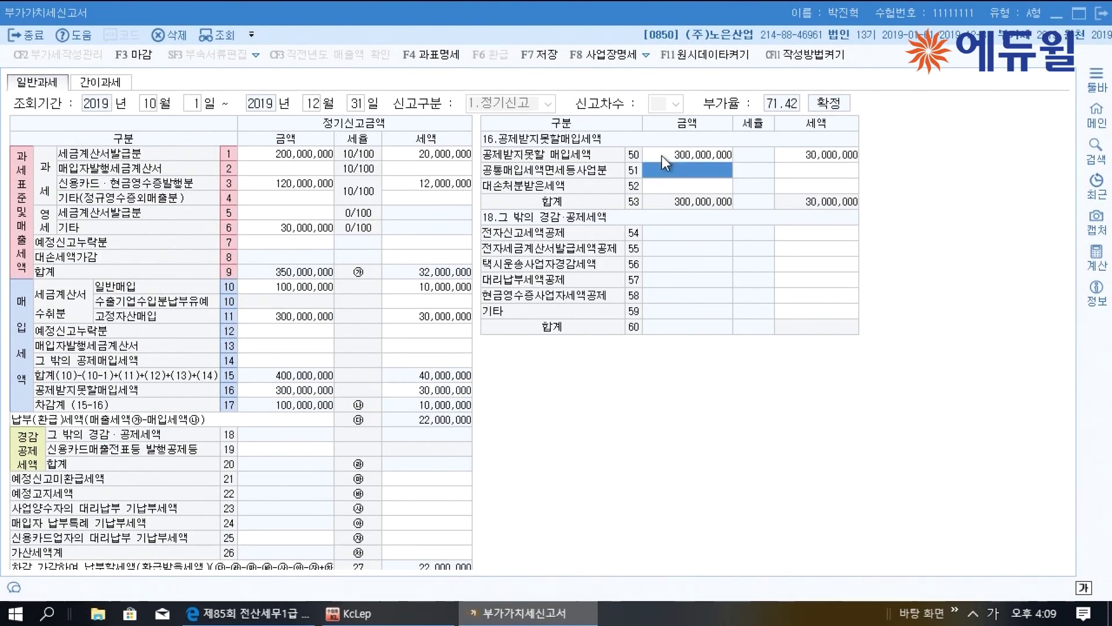
left_click(661, 155)
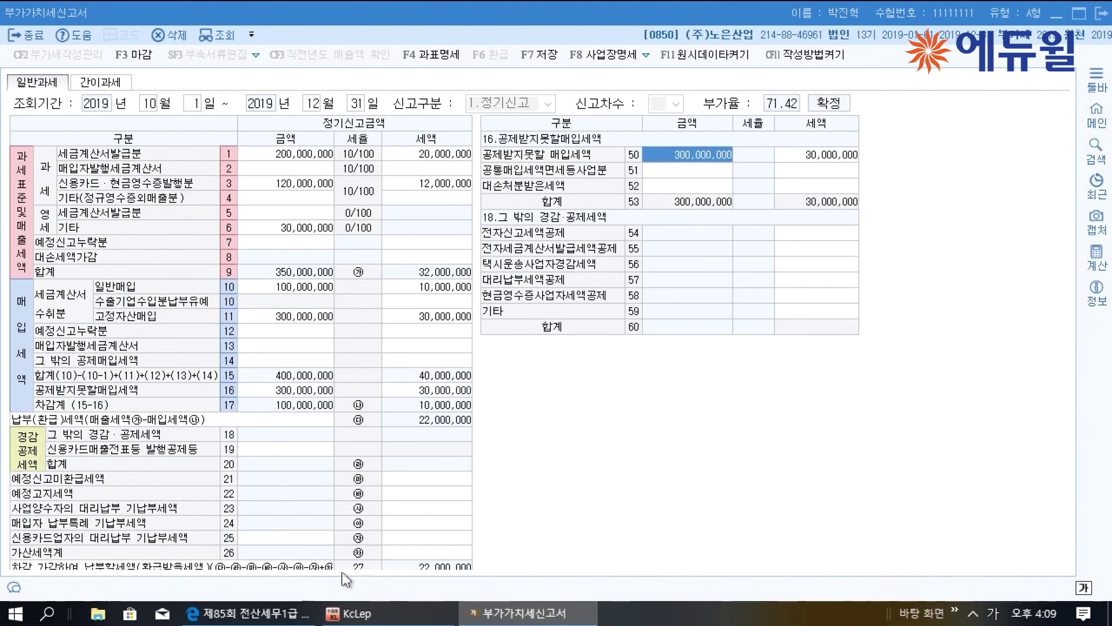
left_click(296, 615)
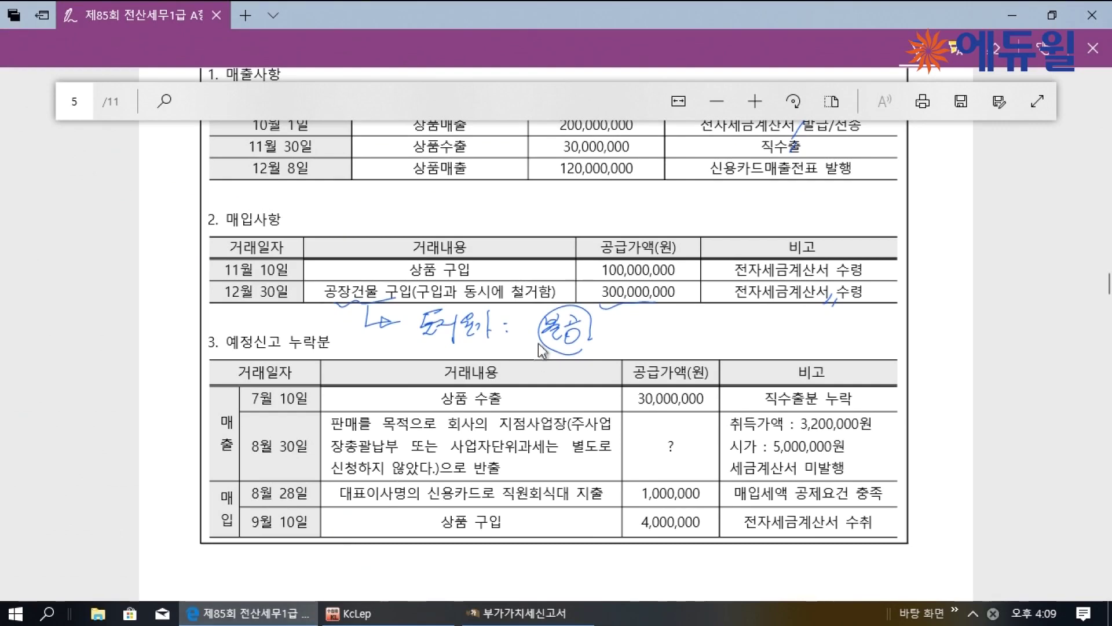
Underline the 7월 10일 30,000,000 export in the PDF and note 30,000,000×0.5%×60%
scroll(543, 335, "down", 1)
scroll(543, 335, "down", 2)
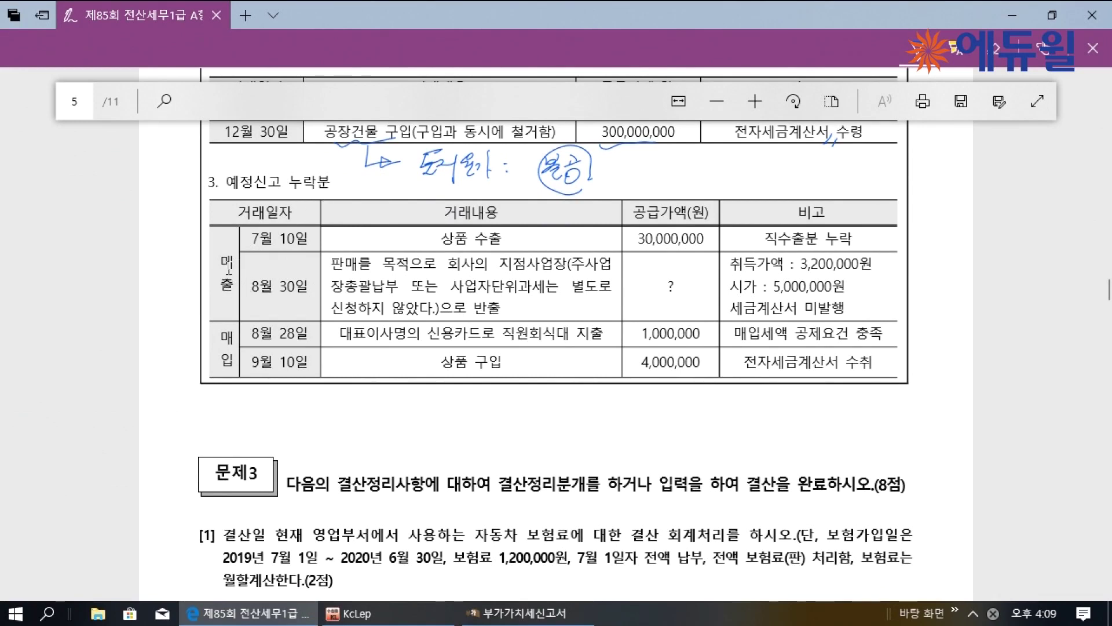
left_click_drag(442, 247, 489, 247)
left_click_drag(639, 246, 704, 243)
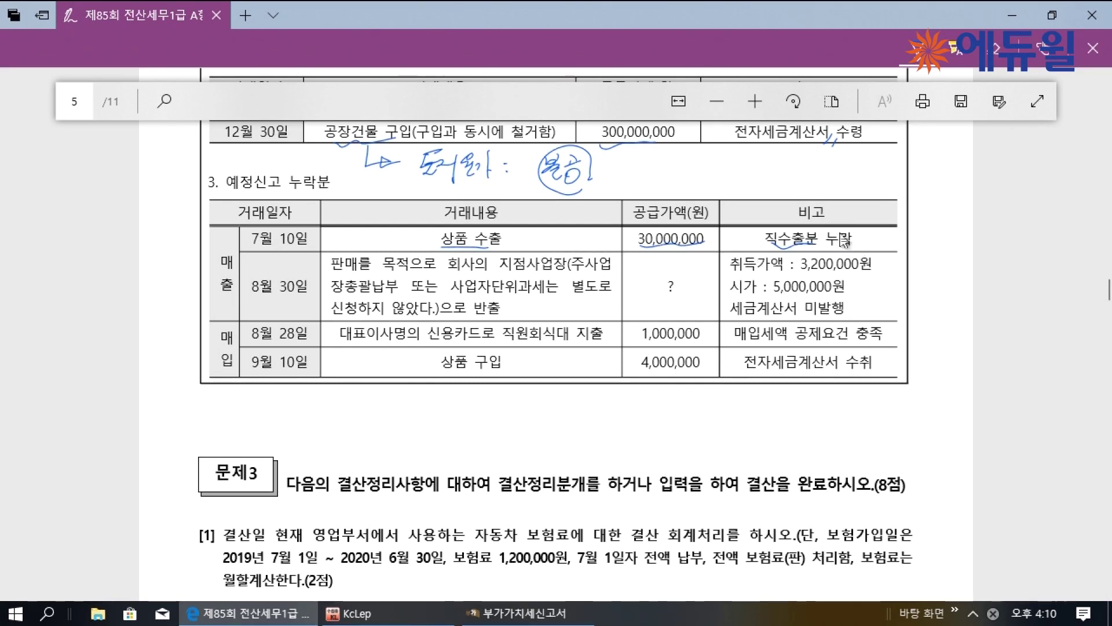
left_click_drag(872, 232, 955, 241)
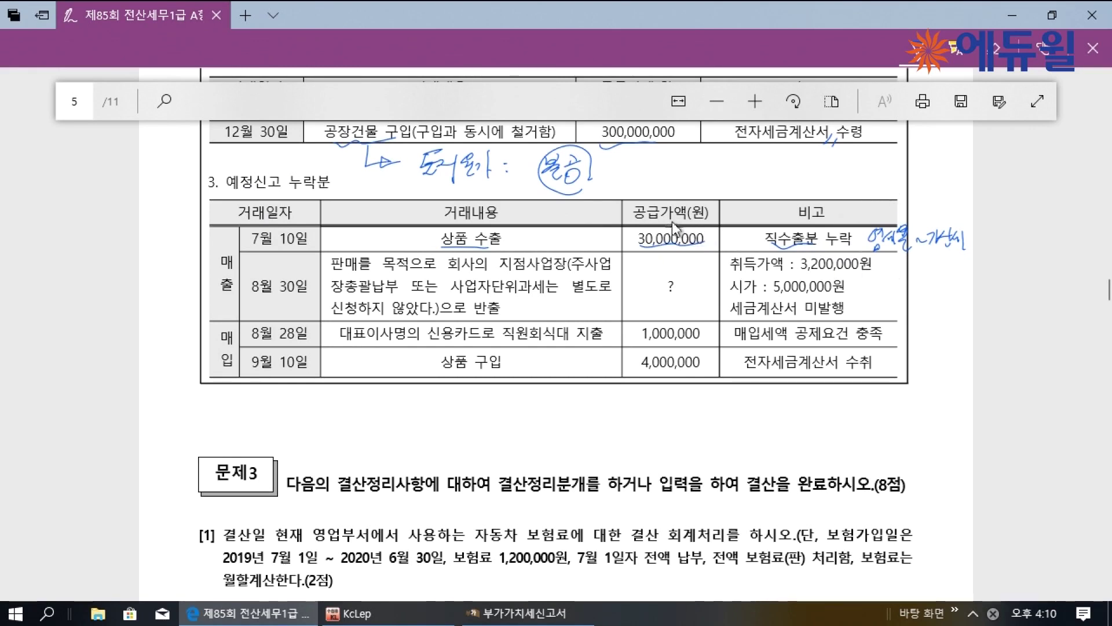
mouse_move(661, 232)
left_mouse_down()
mouse_move(695, 194)
mouse_move(827, 185)
mouse_move(835, 200)
mouse_move(892, 174)
mouse_move(891, 199)
left_mouse_up()
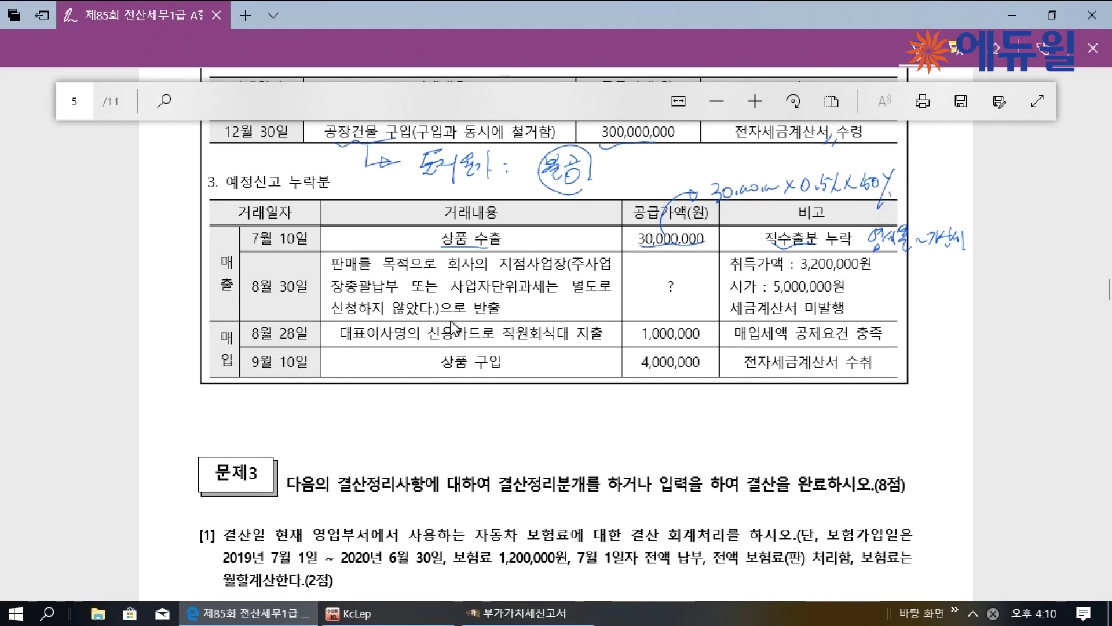
left_click(565, 614)
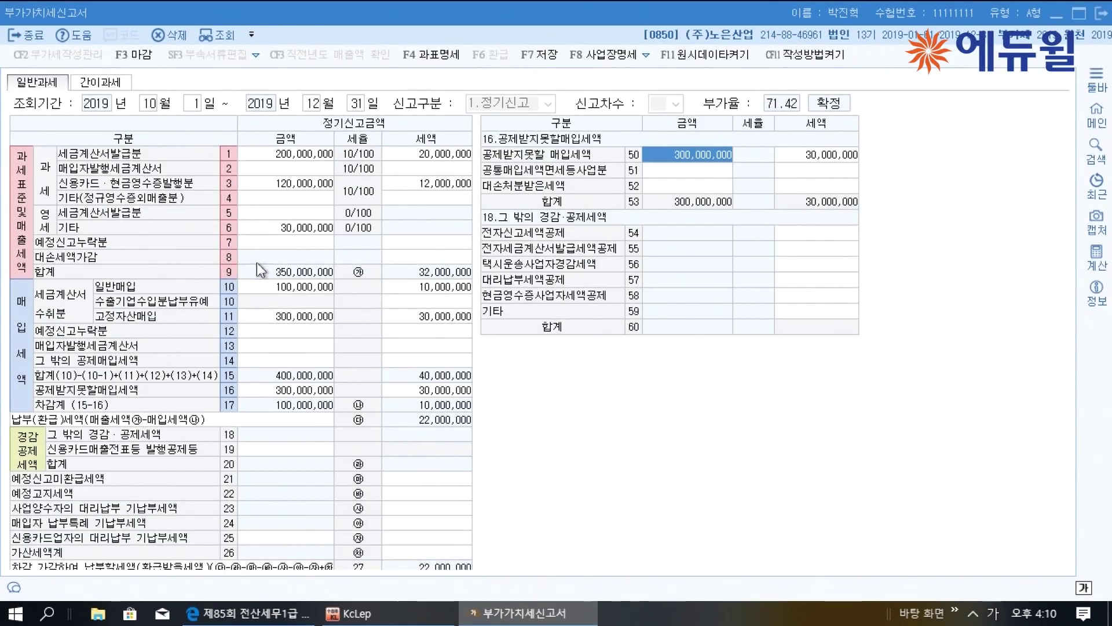
Enter the omitted 30,000,000 zero-rated sale on line 36 under line 7
left_click(284, 242)
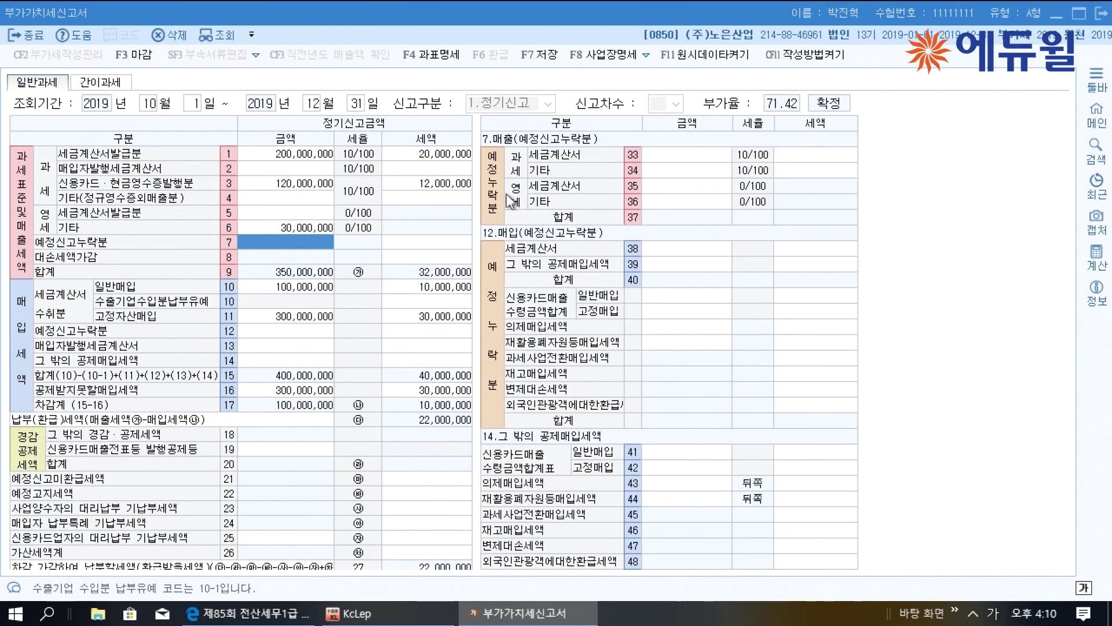
left_click(683, 201)
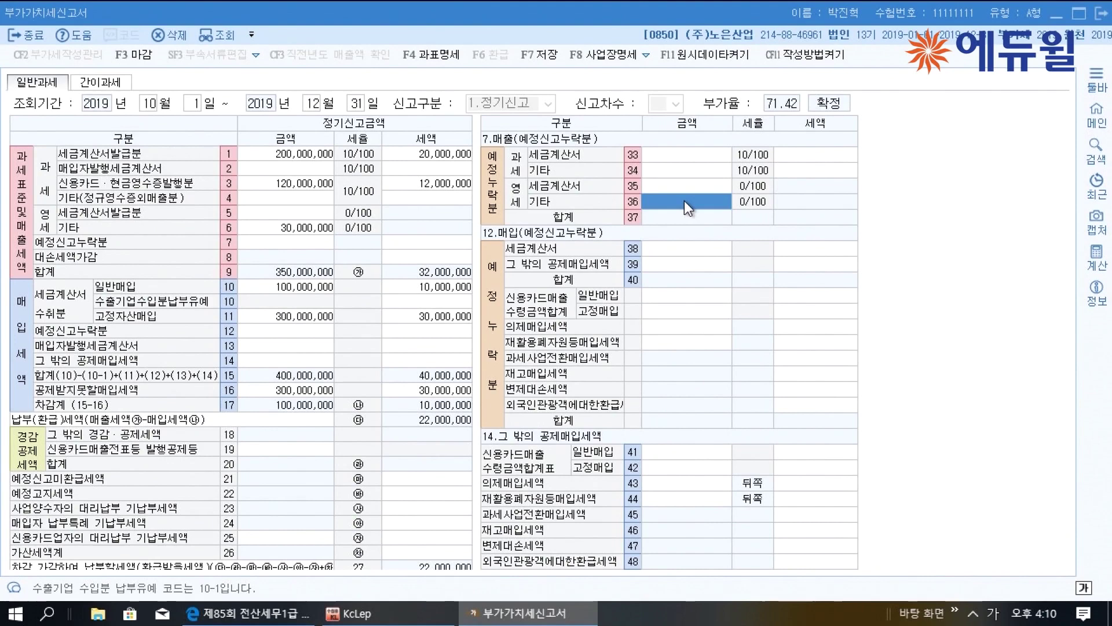
type("30000000")
key("Return")
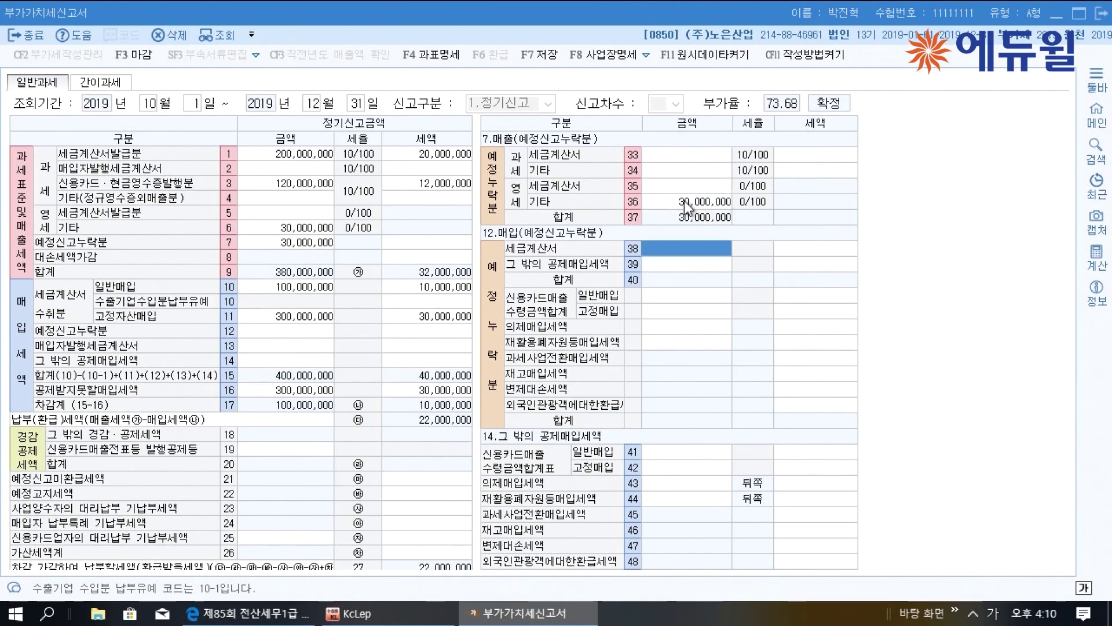
Add the line 74 zero-rate penalty on a 30,000,000 base with 75,000 tax
left_click(464, 550)
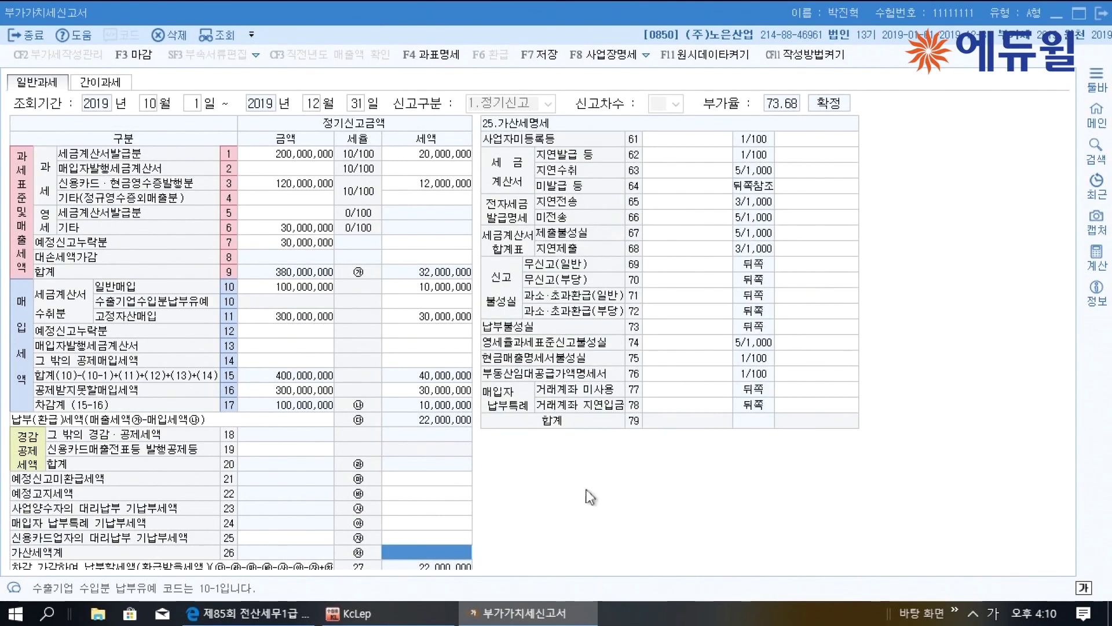
left_click(680, 348)
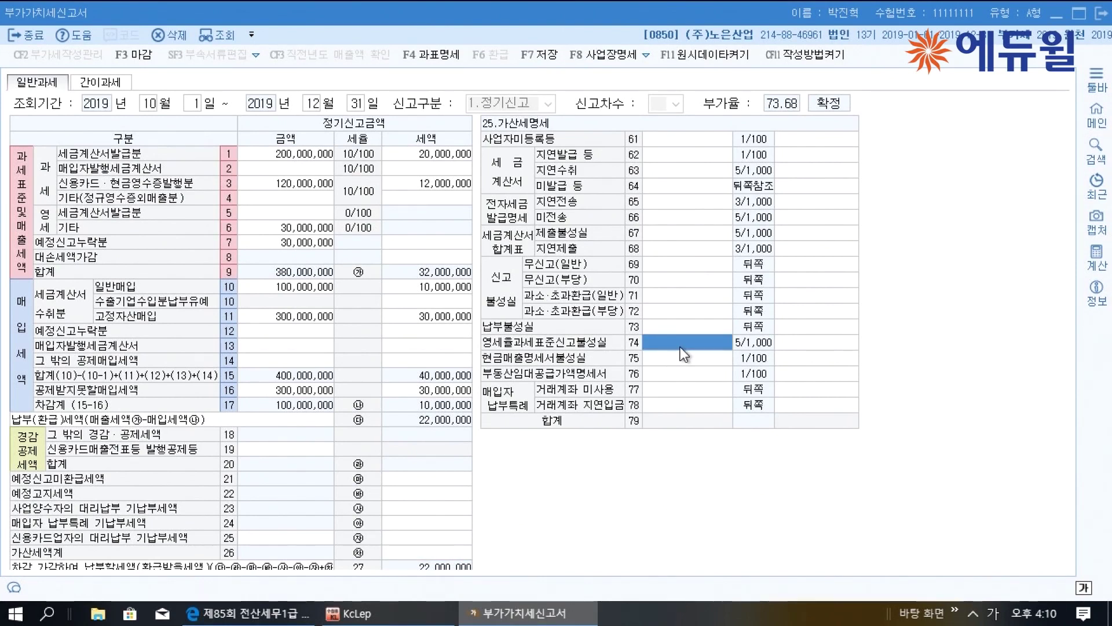
type("30000000")
key("Return")
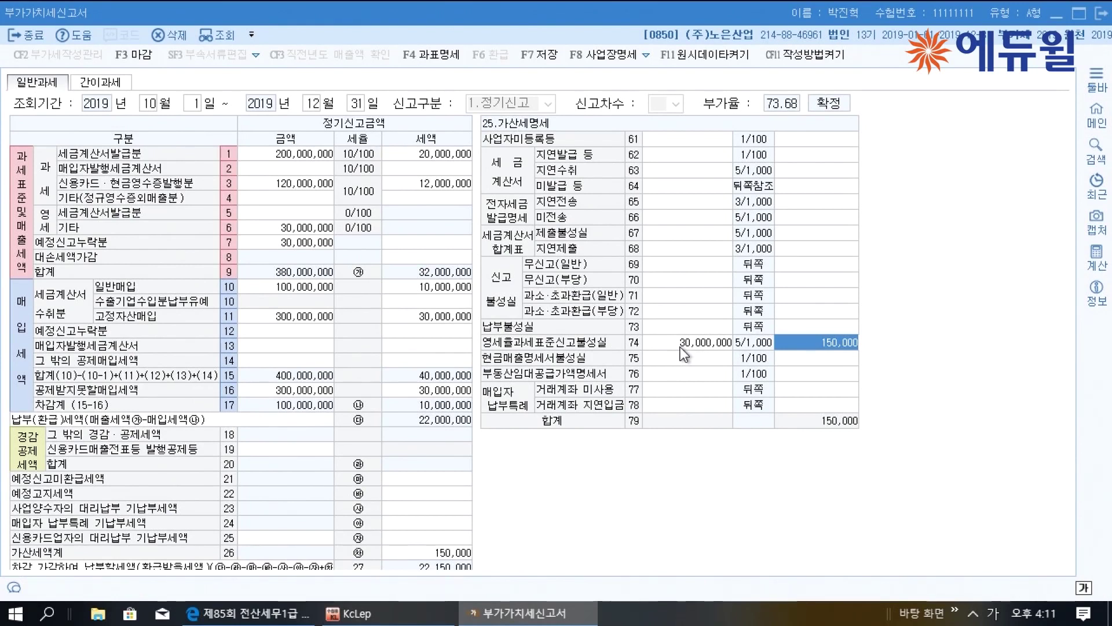
type("75000")
key("Return")
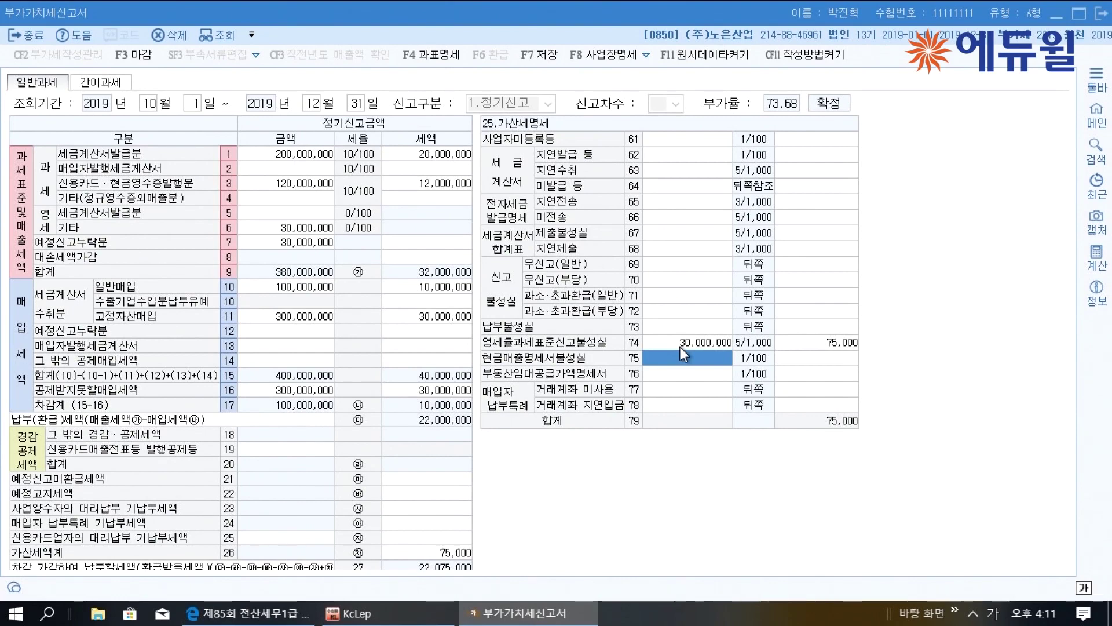
left_click(249, 613)
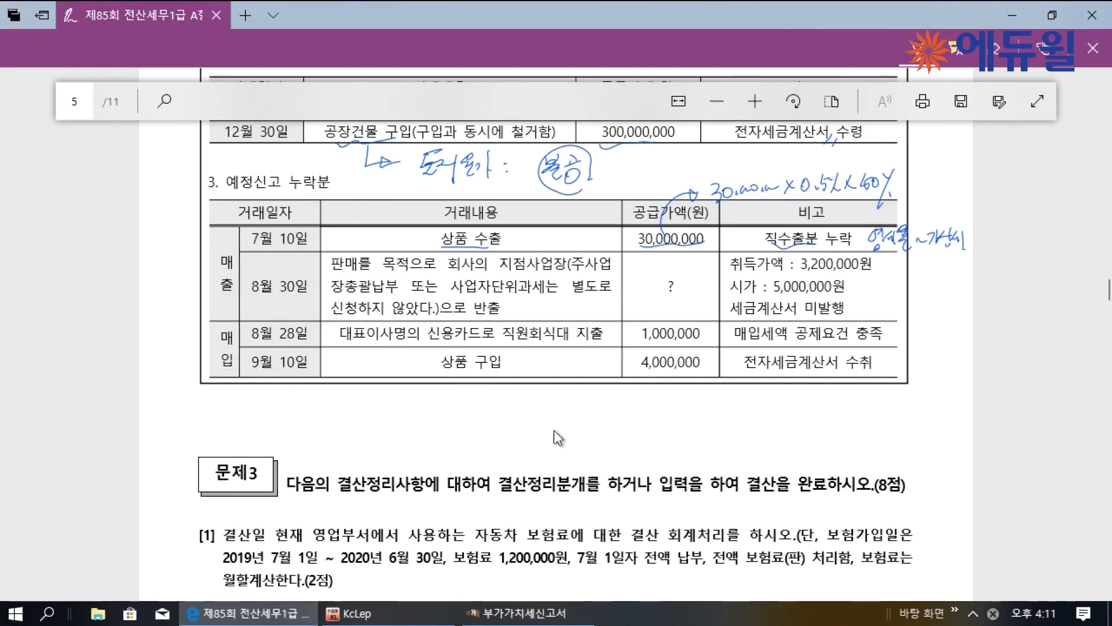
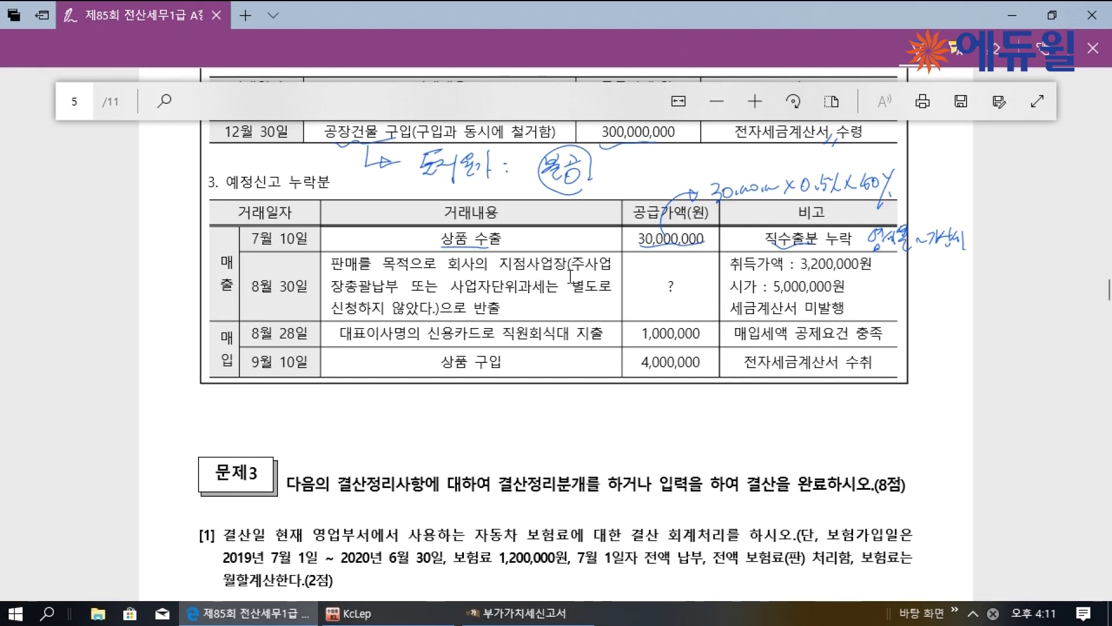
On the PDF, underline 세금계산서 미발행, cross out 5,000,000, circle 3,200,000 and write 3,200,000×2%=64,000
left_click_drag(730, 315, 836, 311)
left_click_drag(801, 272, 780, 305)
left_click_drag(784, 280, 801, 298)
left_click_drag(824, 248, 809, 266)
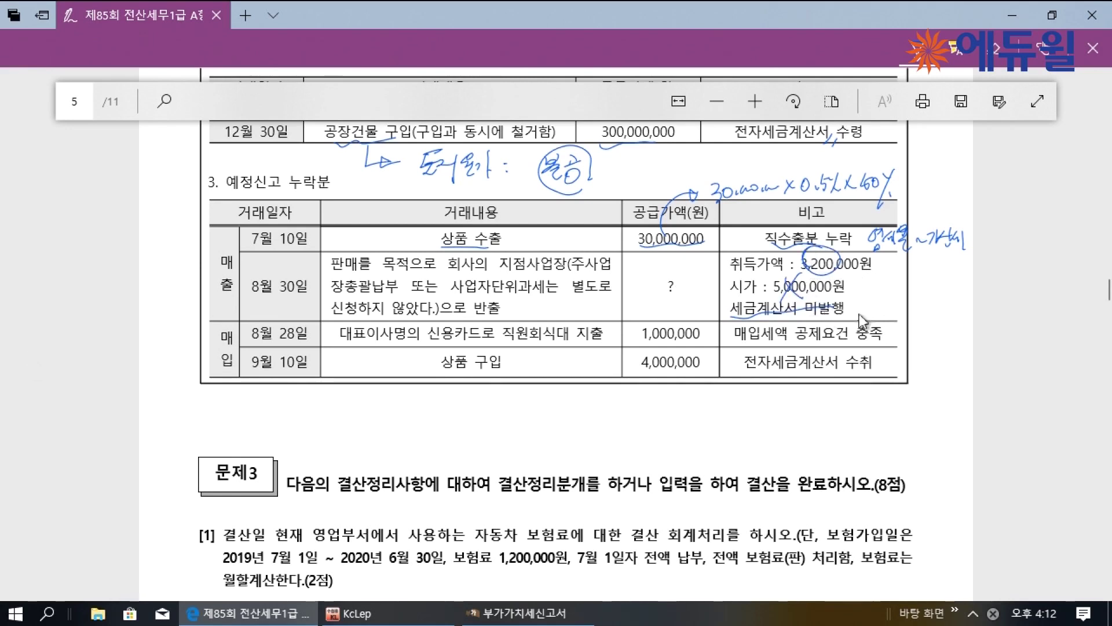
mouse_move(857, 302)
left_mouse_down()
mouse_move(858, 314)
mouse_move(930, 301)
mouse_move(953, 313)
left_mouse_up()
mouse_move(925, 329)
left_mouse_down()
mouse_move(920, 339)
mouse_move(950, 332)
left_mouse_up()
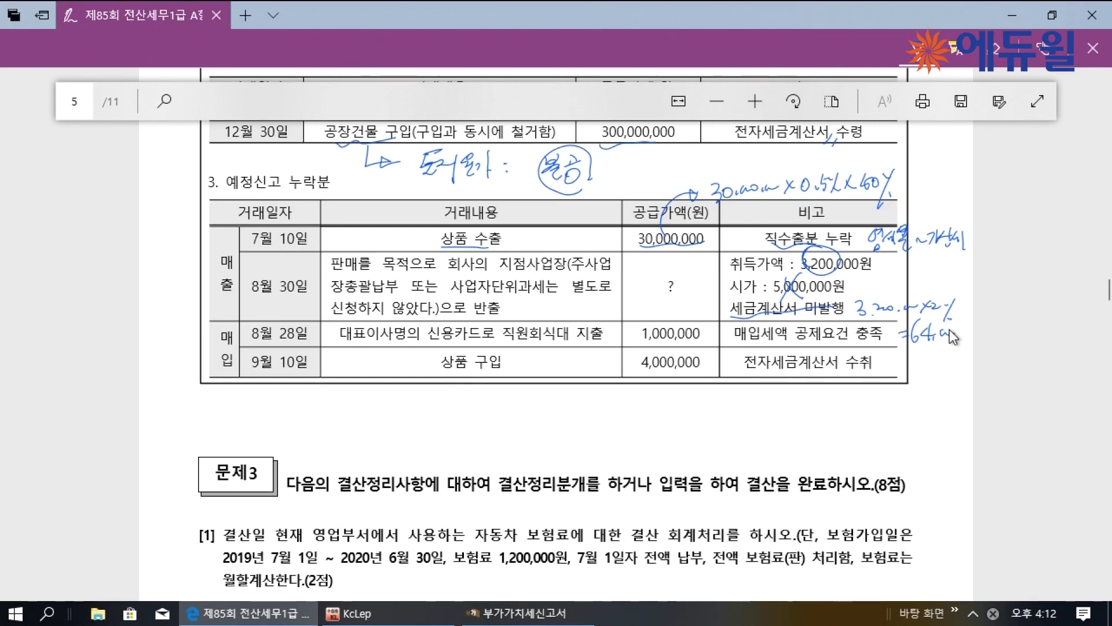
Enter the 3,200,000 omitted sale in row 34 기타 of the preliminary-return omitted sales
left_click(516, 613)
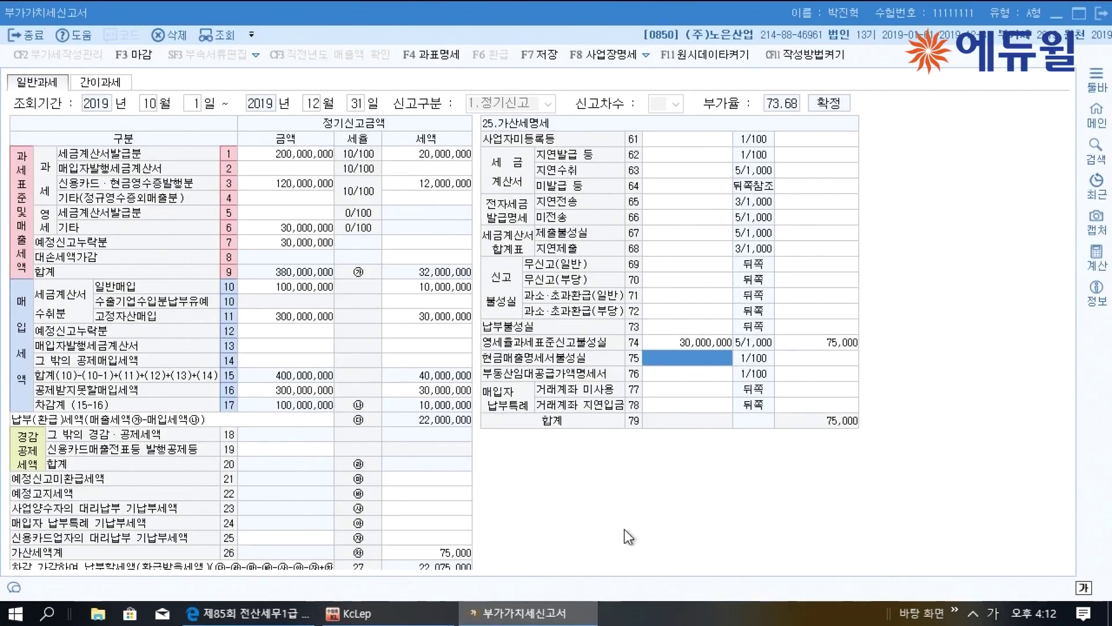
left_click(297, 244)
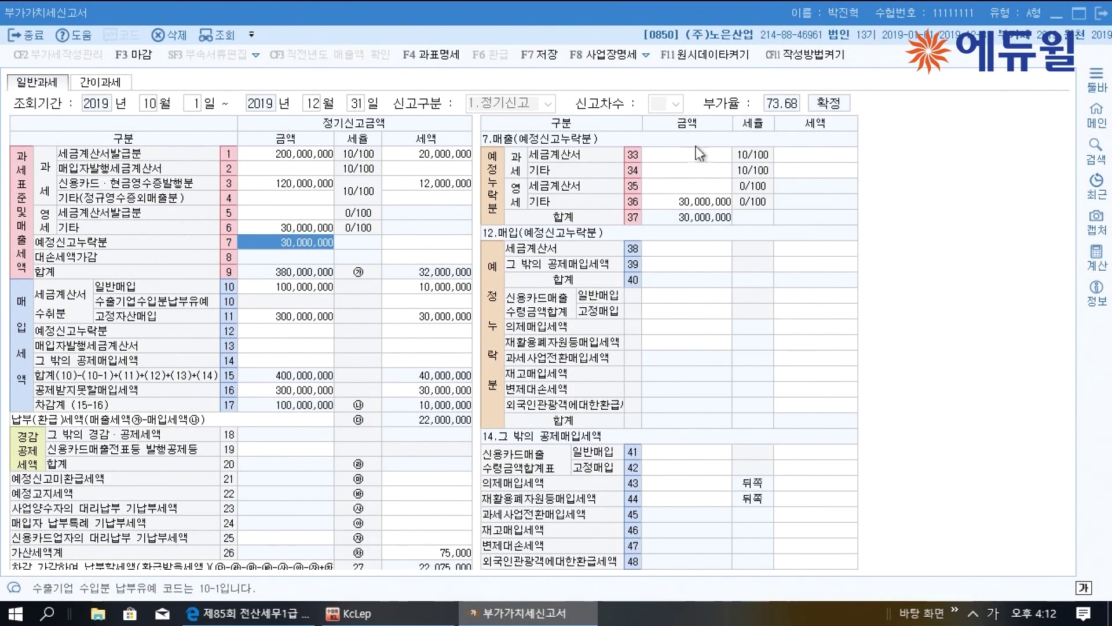
left_click(711, 173)
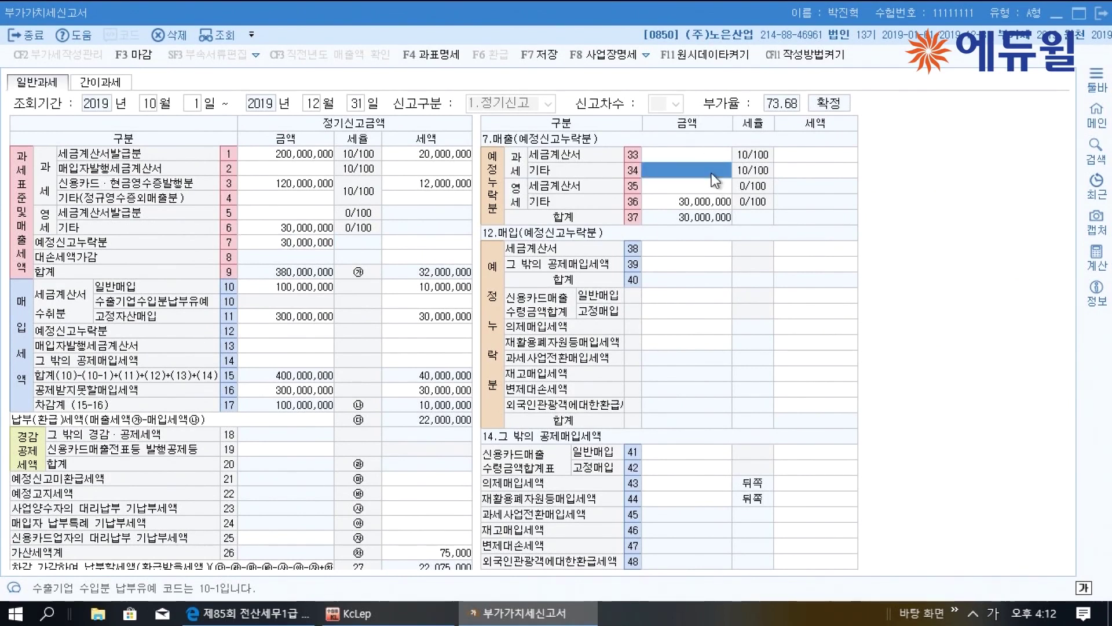
type("3,200,000")
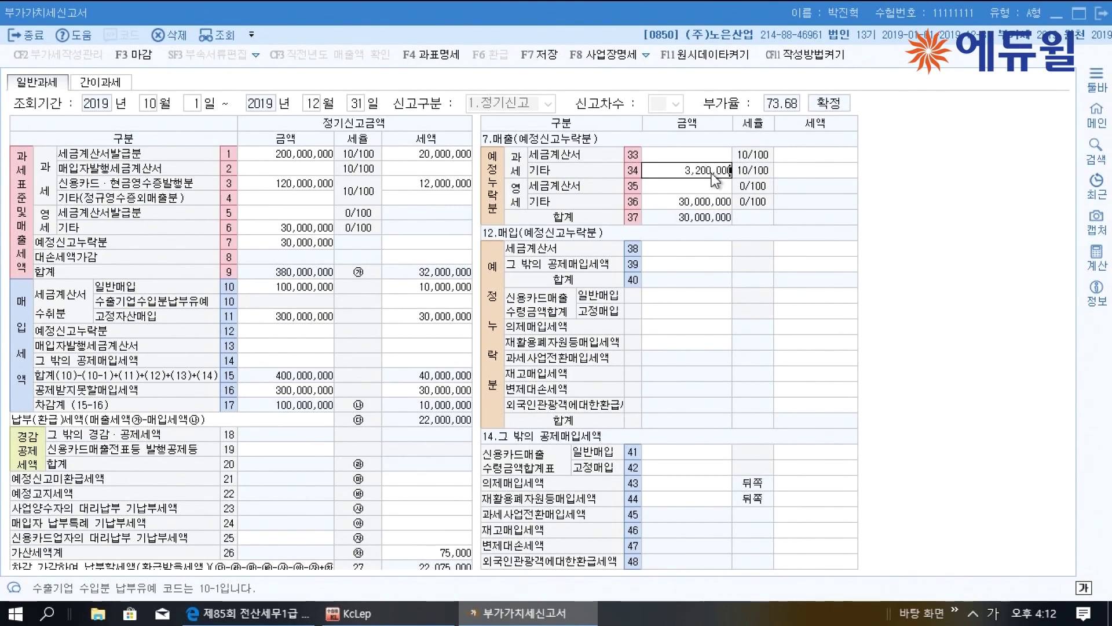
key("Return")
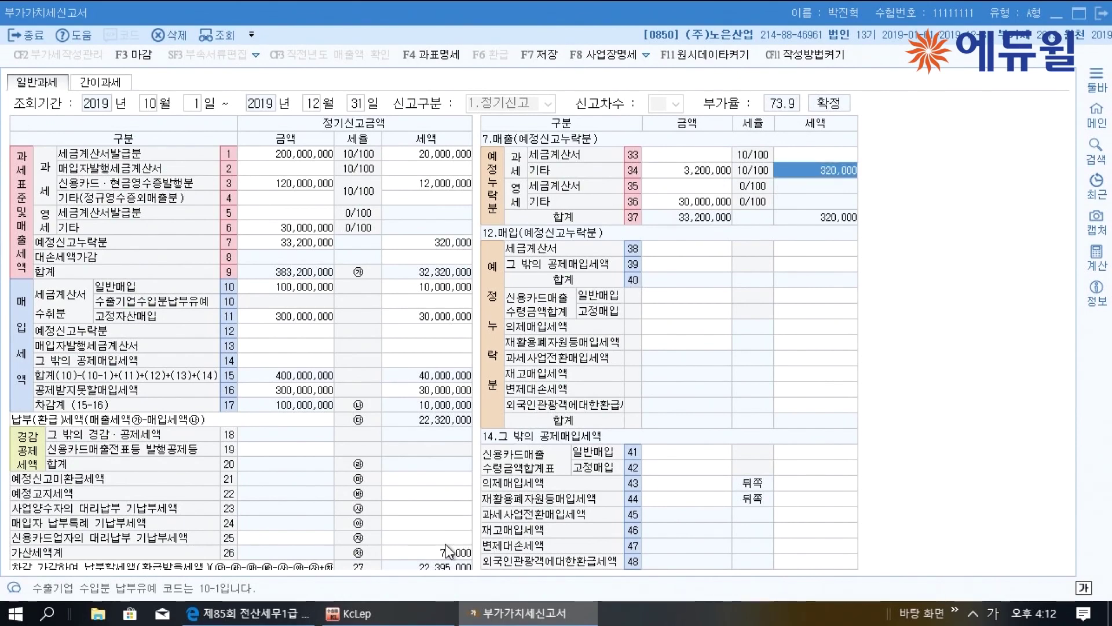
Enter 3,200,000 as the un-issued invoice penalty base in row 64 of 가산세명세
left_click(447, 543)
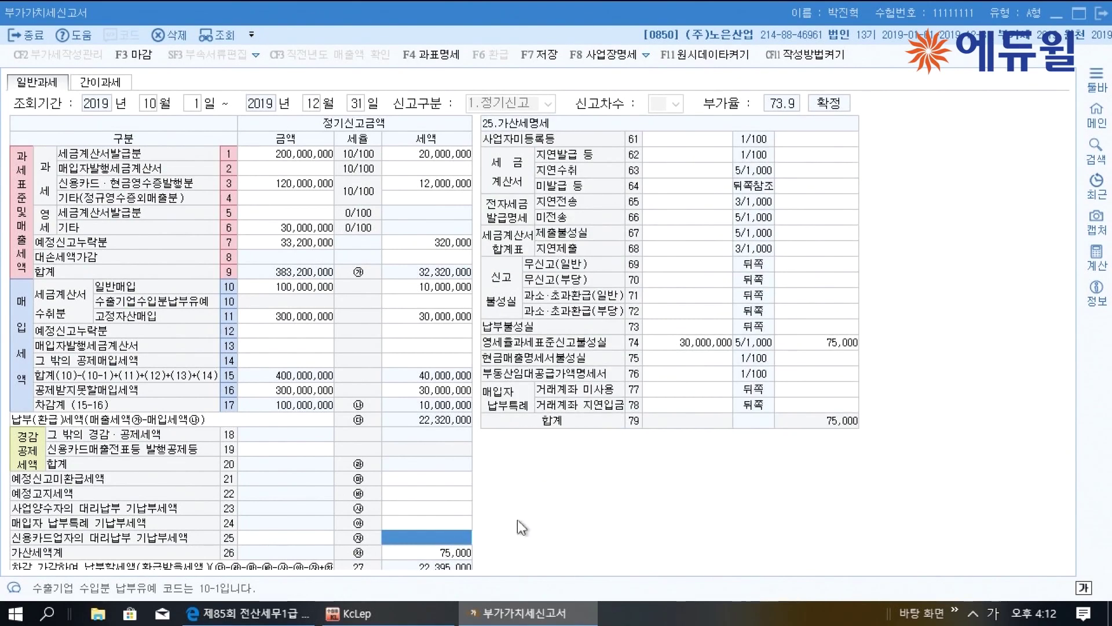
left_click(666, 191)
type("3200000")
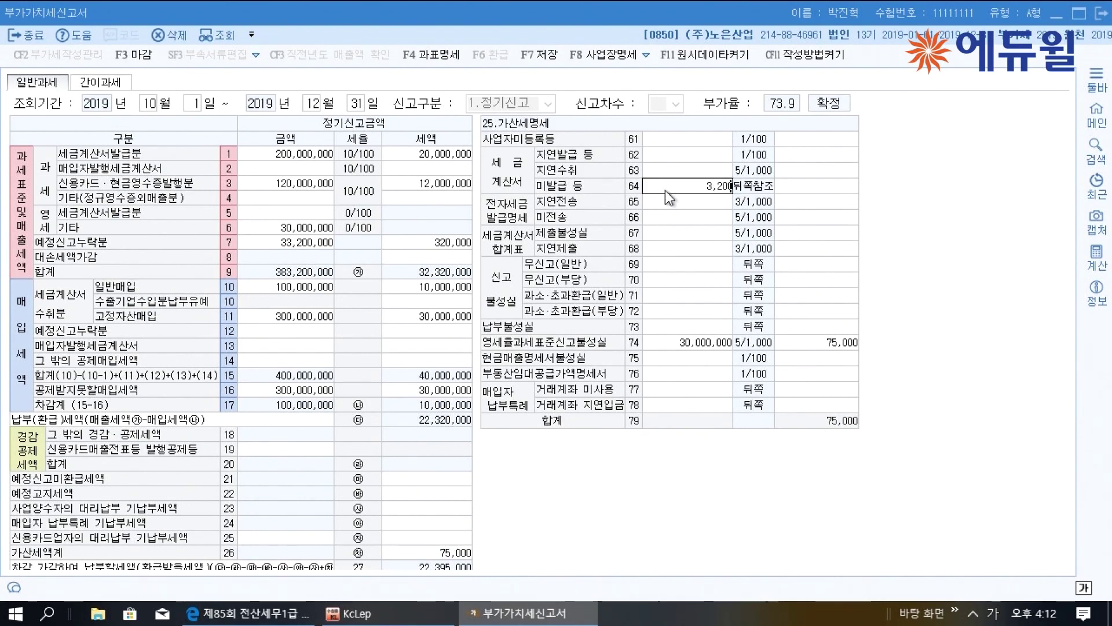
key("Return")
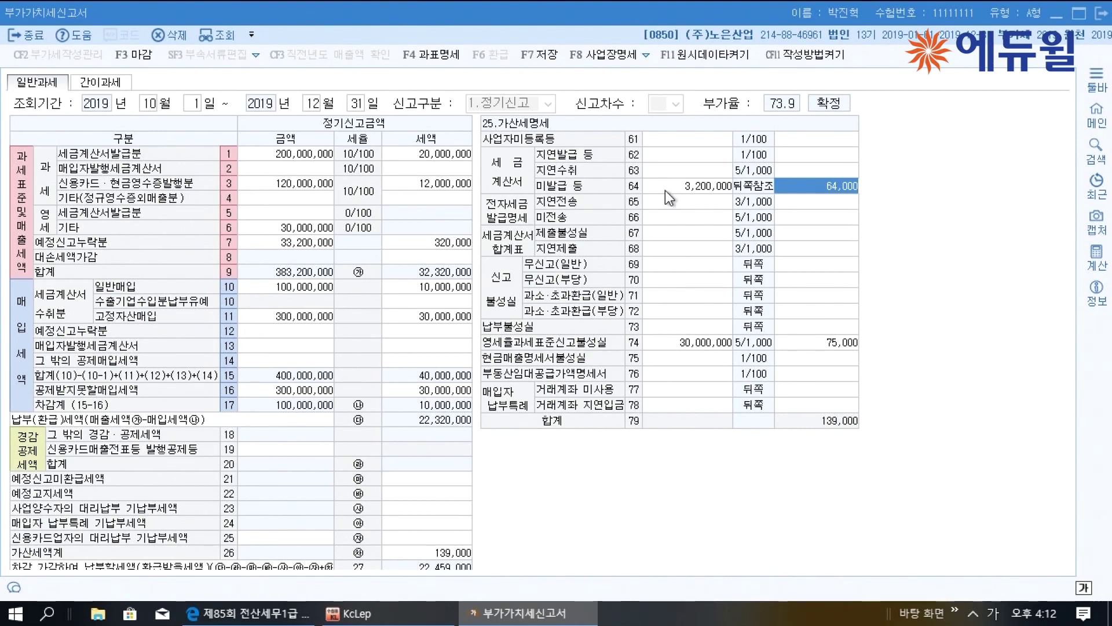
left_click(264, 615)
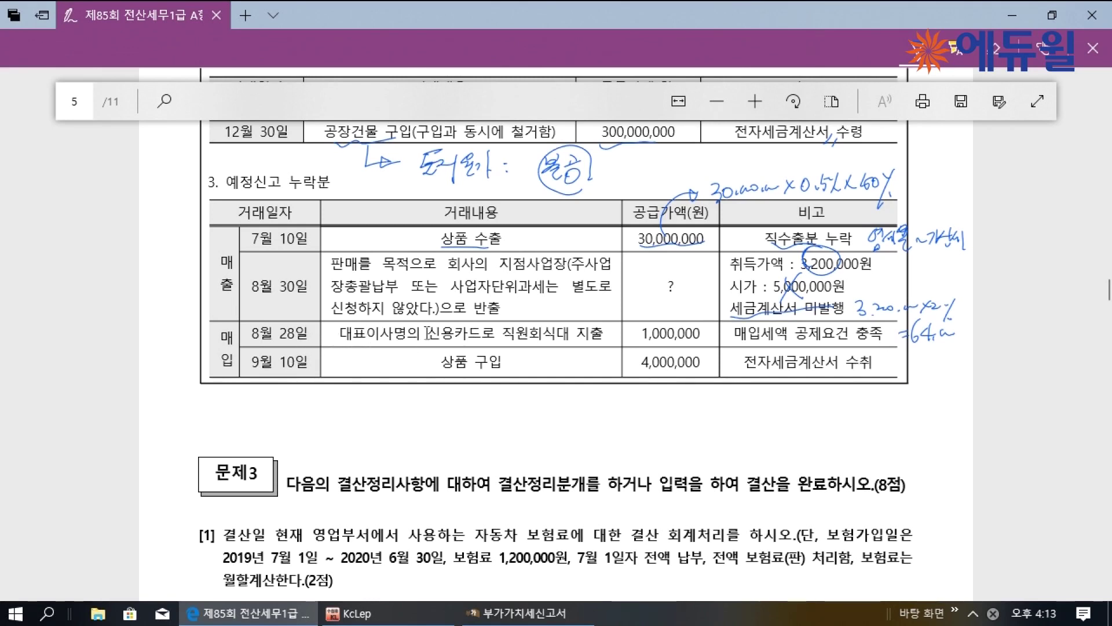
Underline the 1,000,000 card purchase on the PDF and enter it under row 12's credit-card general purchases
left_click_drag(444, 343, 484, 342)
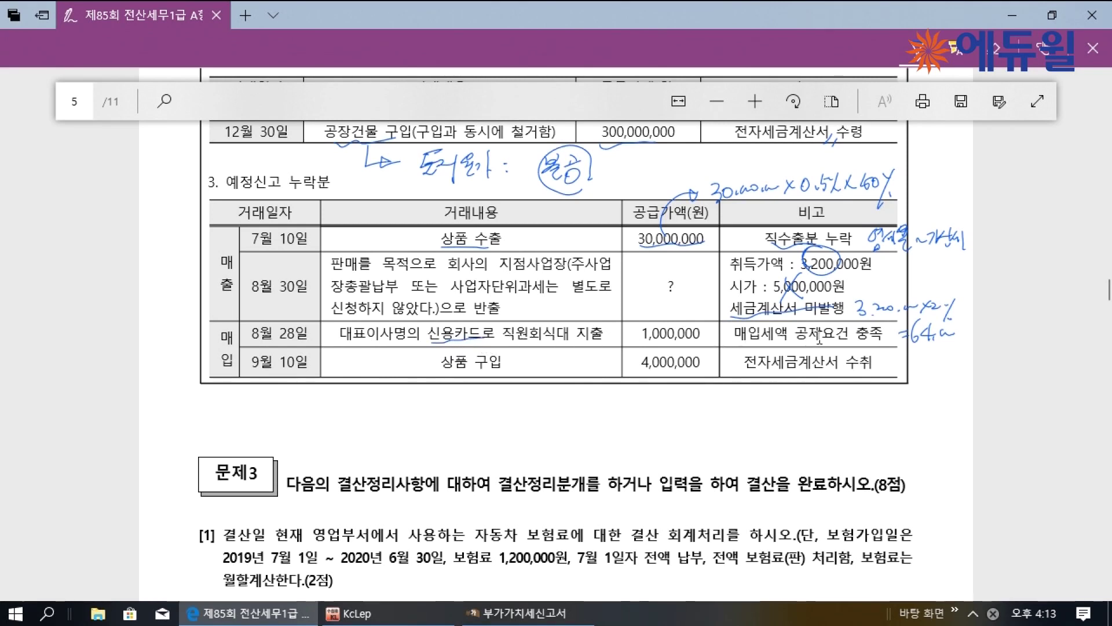
left_click_drag(626, 343, 666, 339)
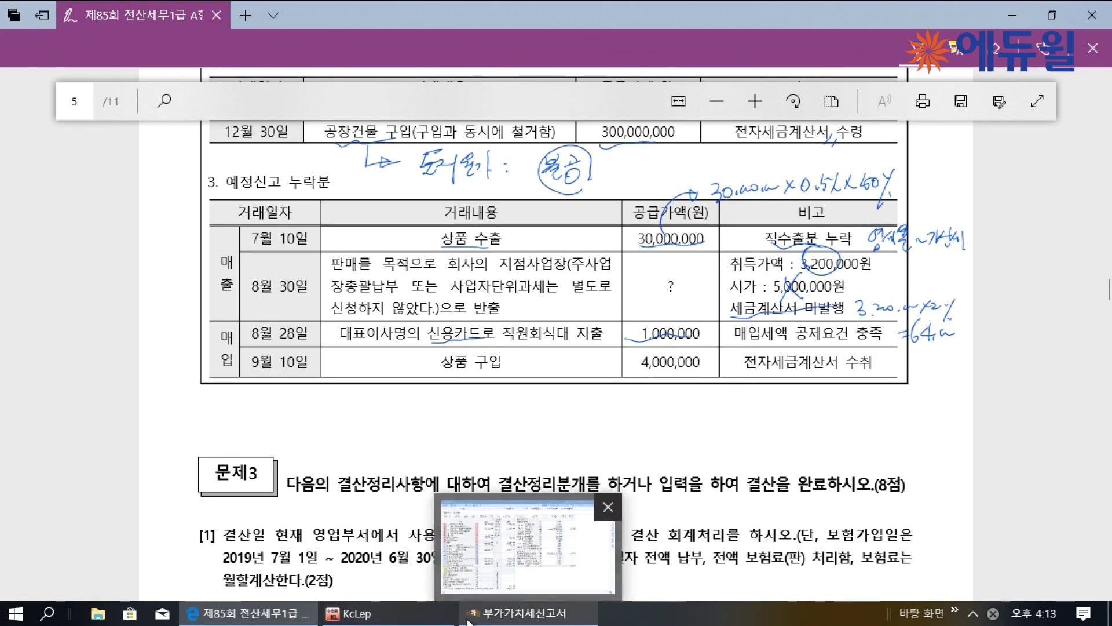
left_click(493, 620)
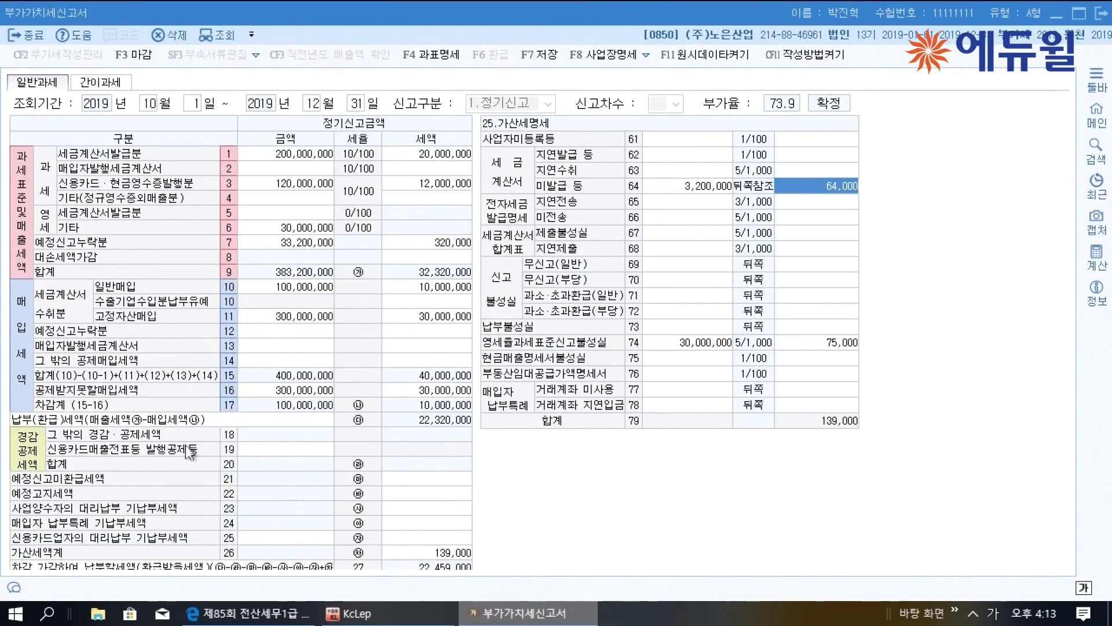
left_click(245, 332)
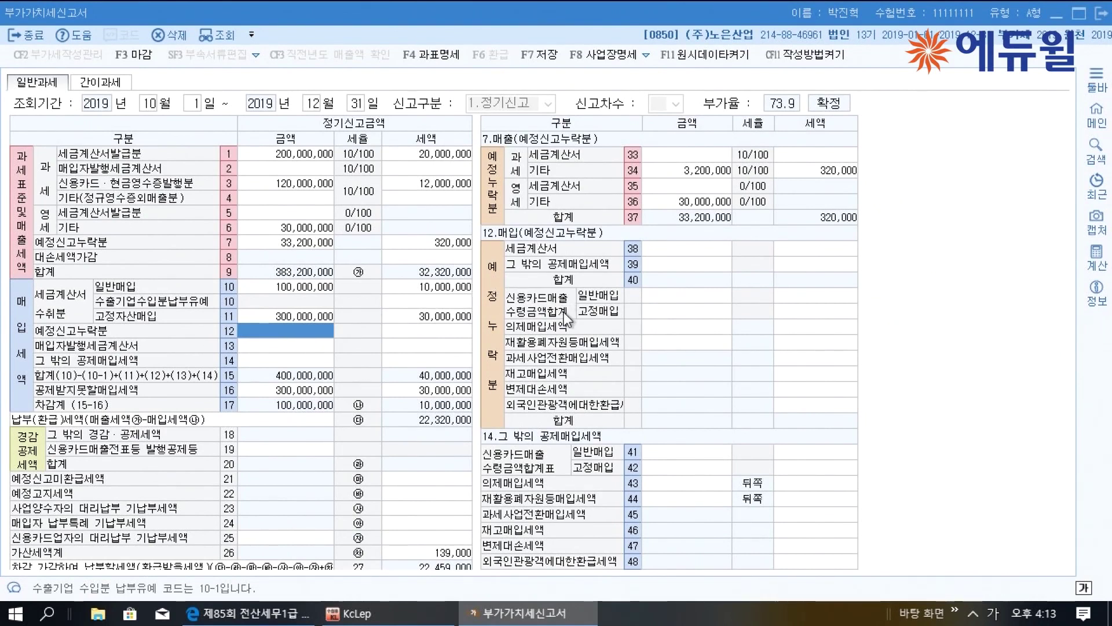
left_click(666, 297)
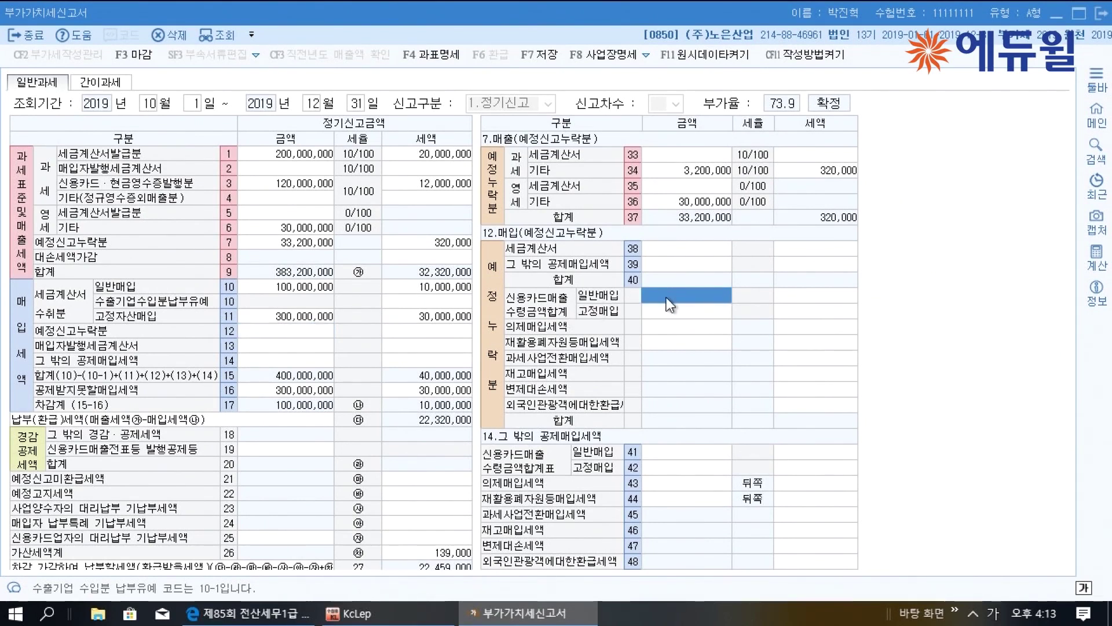
type("1000000")
key("Return")
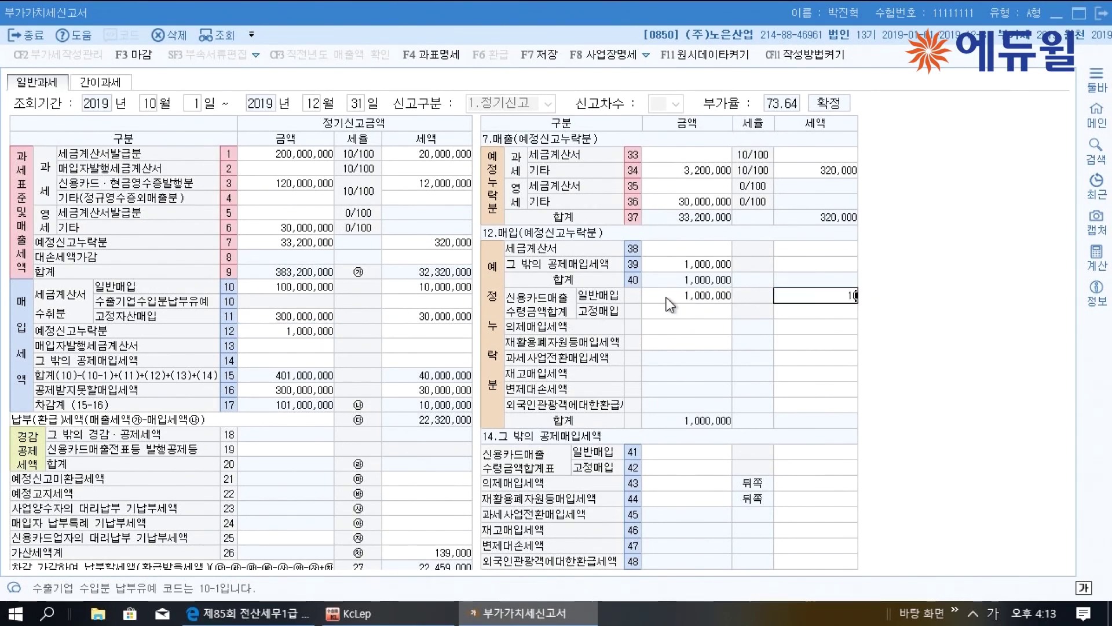
key("Return")
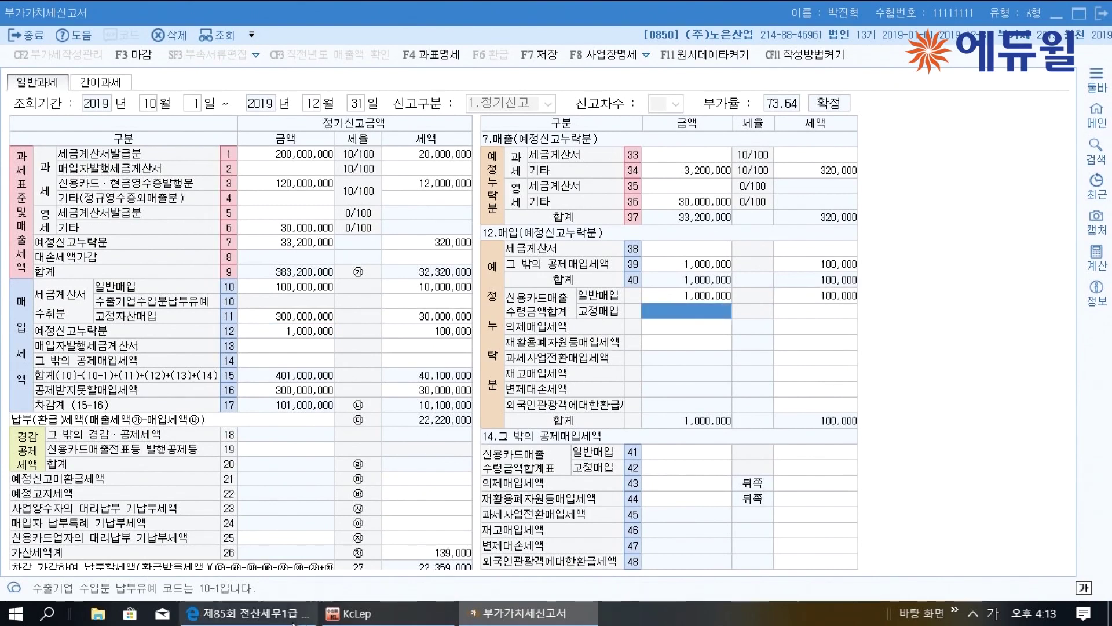
Mark the 9월 10일 purchase on the PDF and enter 4,000,000 with 400,000 tax in row 38 세금계산서
left_click(316, 613)
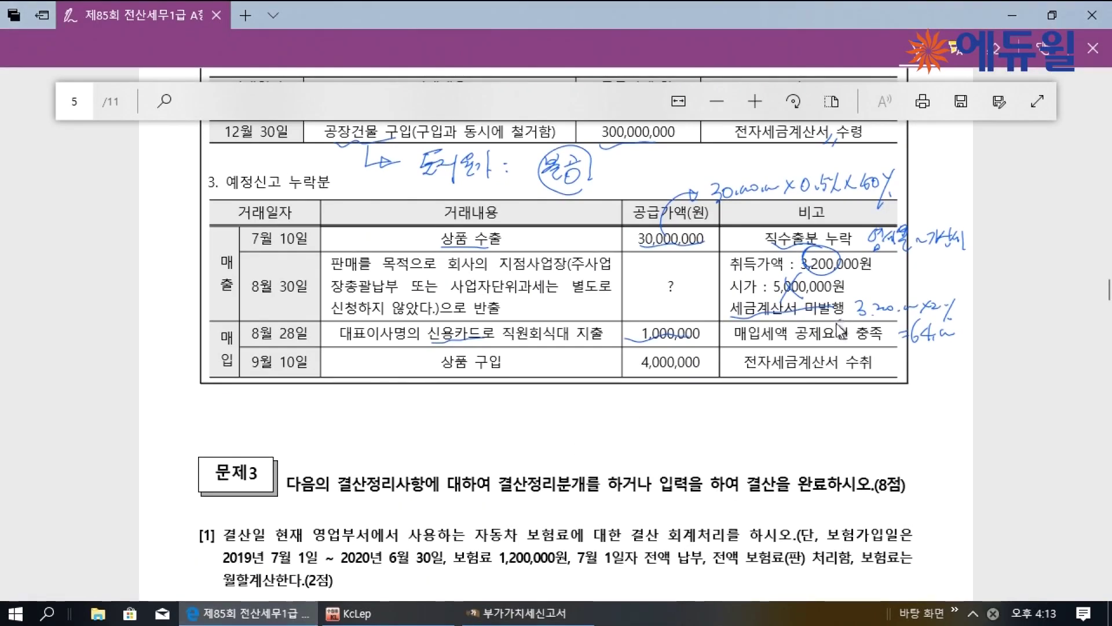
left_click_drag(676, 318, 664, 342)
left_click_drag(777, 371, 788, 348)
left_click(516, 613)
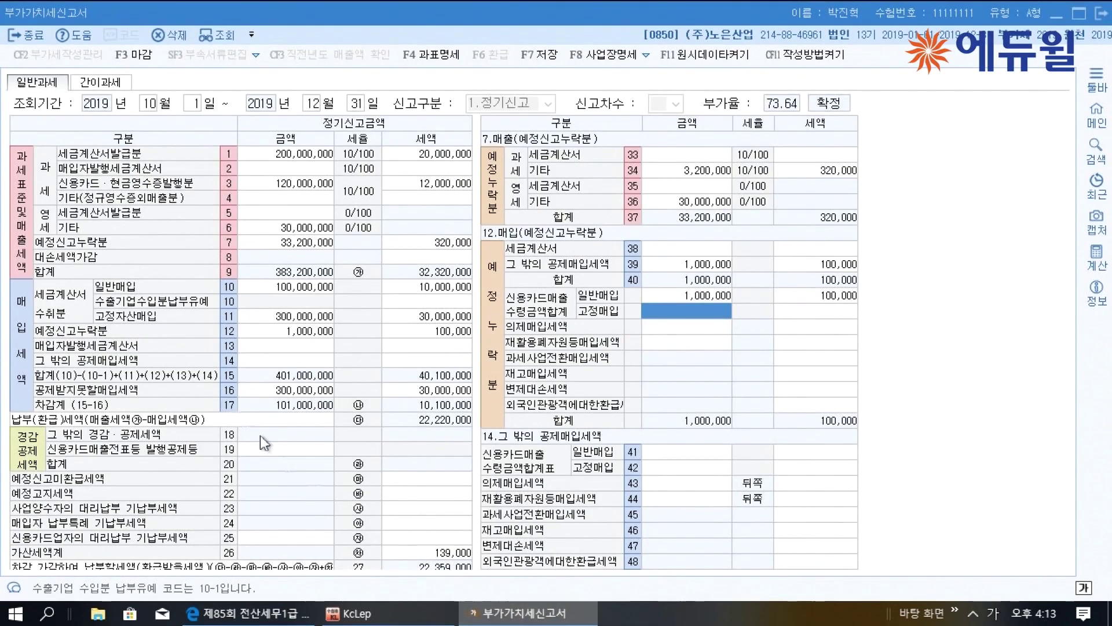
left_click(294, 335)
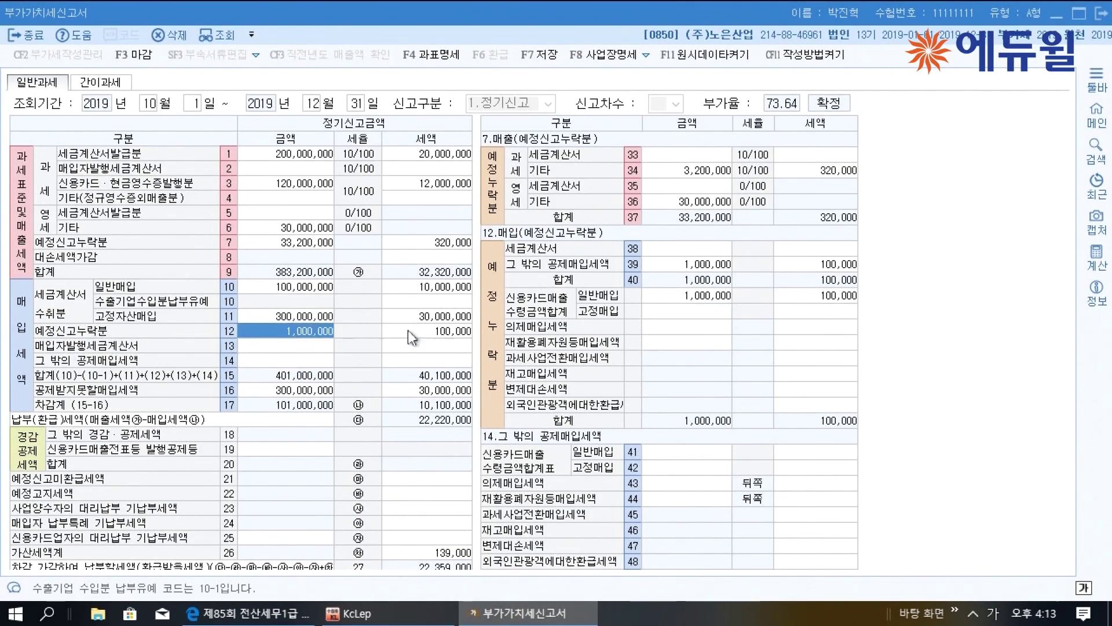
left_click(661, 251)
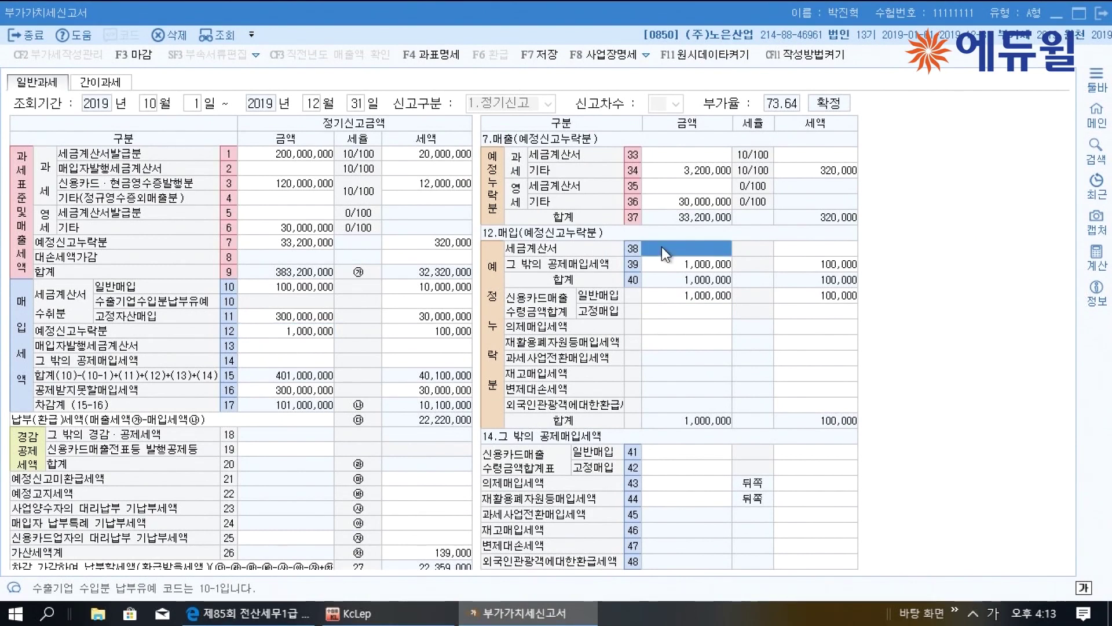
type("4000000")
key("Return")
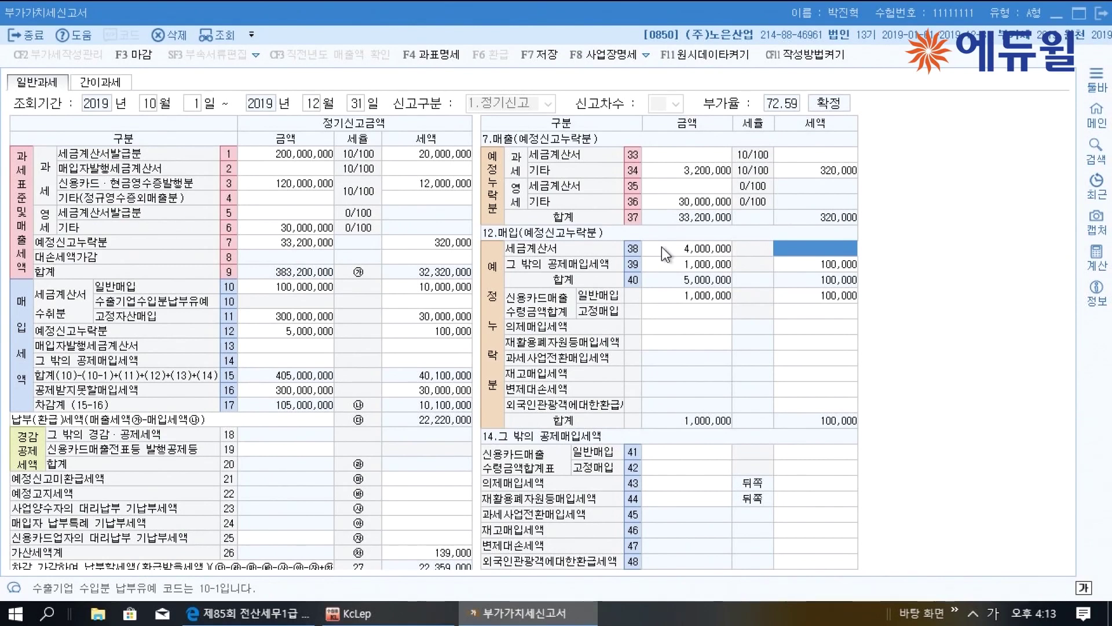
type("4000000")
key("Return")
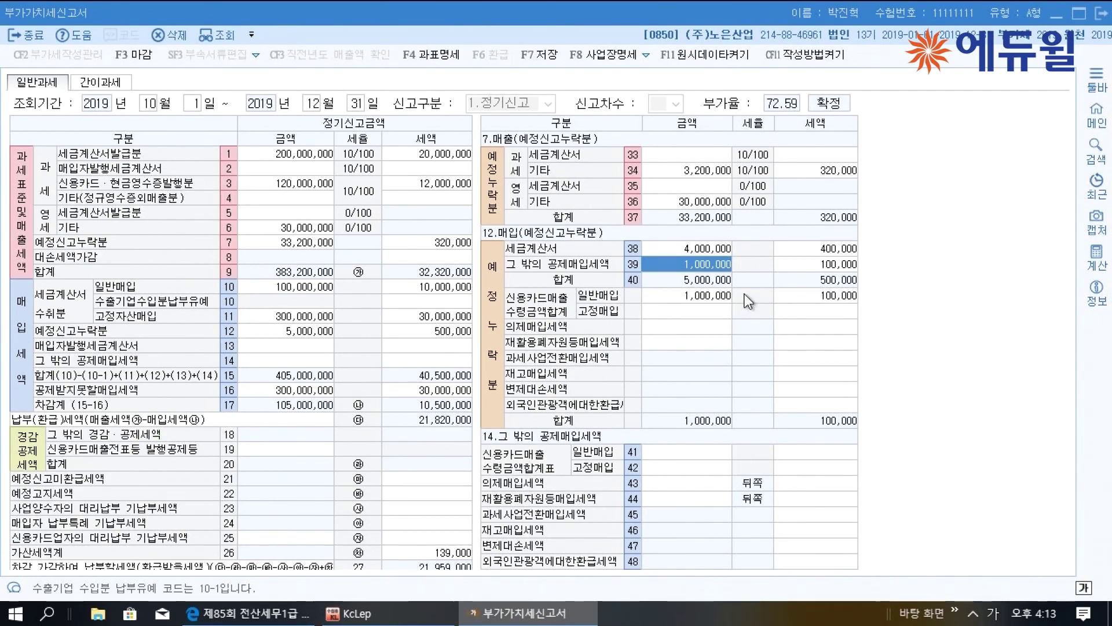
left_click(436, 552)
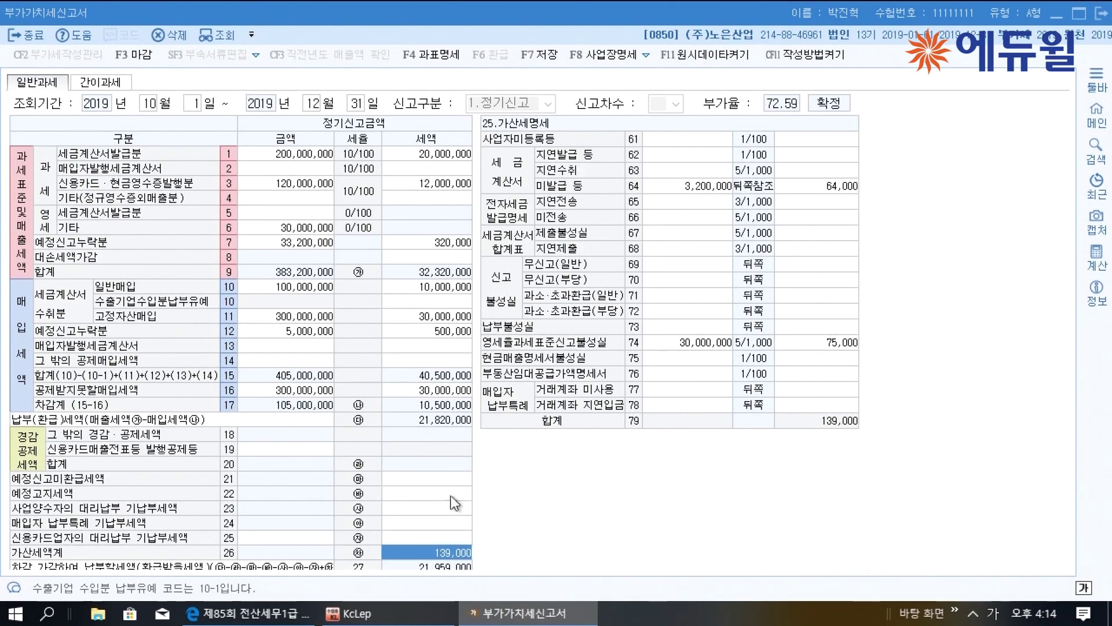
Review the row 7 omitted sales and the 64,000 and 75,000 penalties in the breakdown
left_click(301, 244)
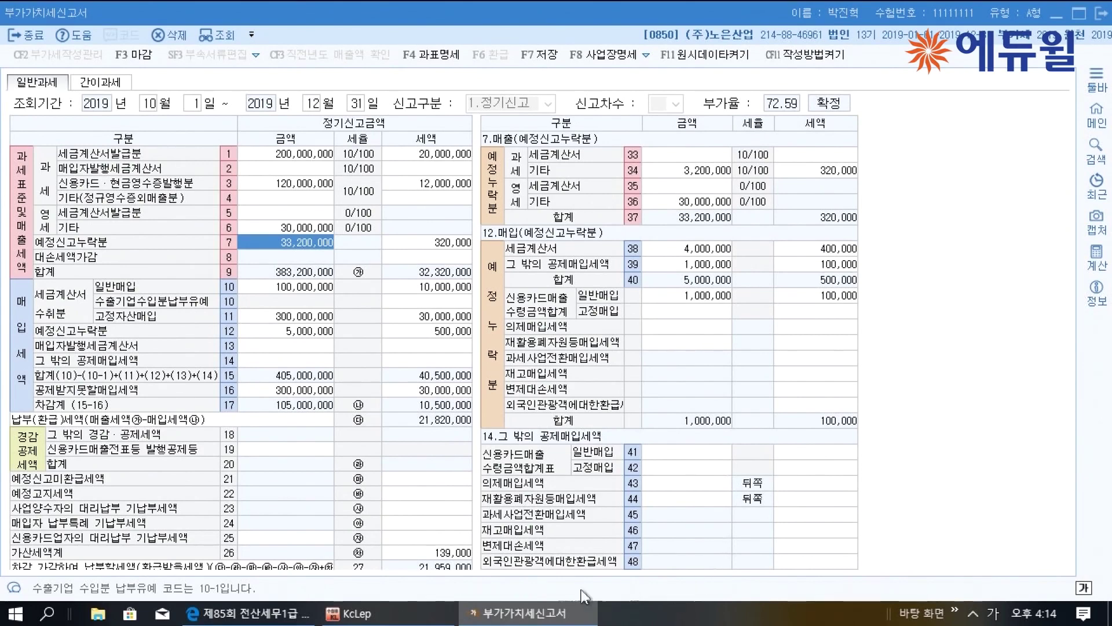
left_click(443, 552)
left_click(710, 186)
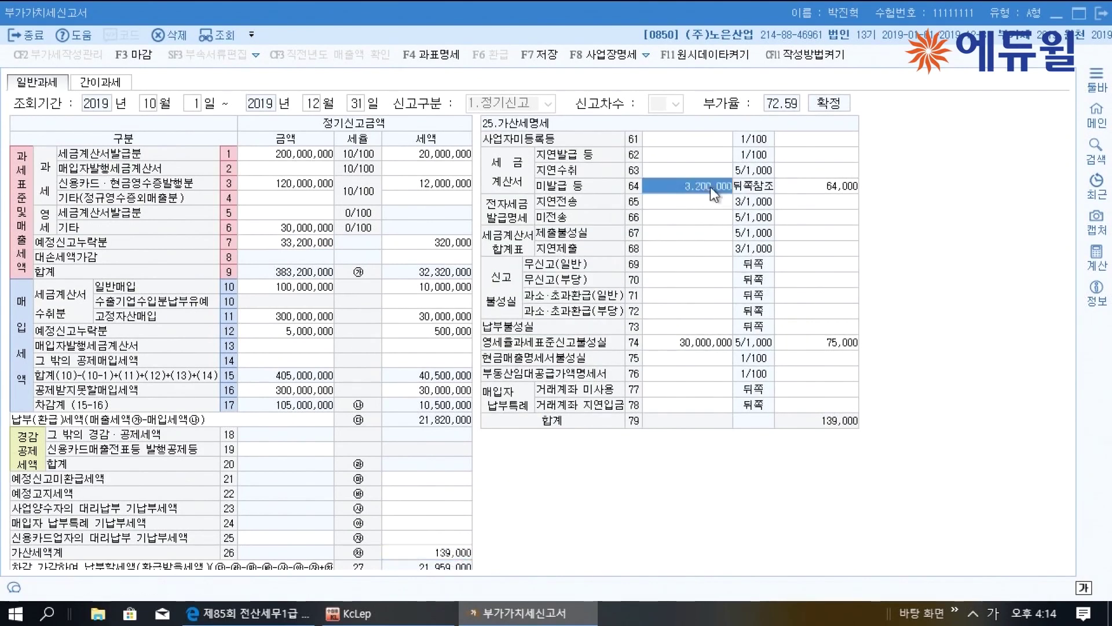
left_click(826, 187)
left_click(715, 341)
left_click(807, 342)
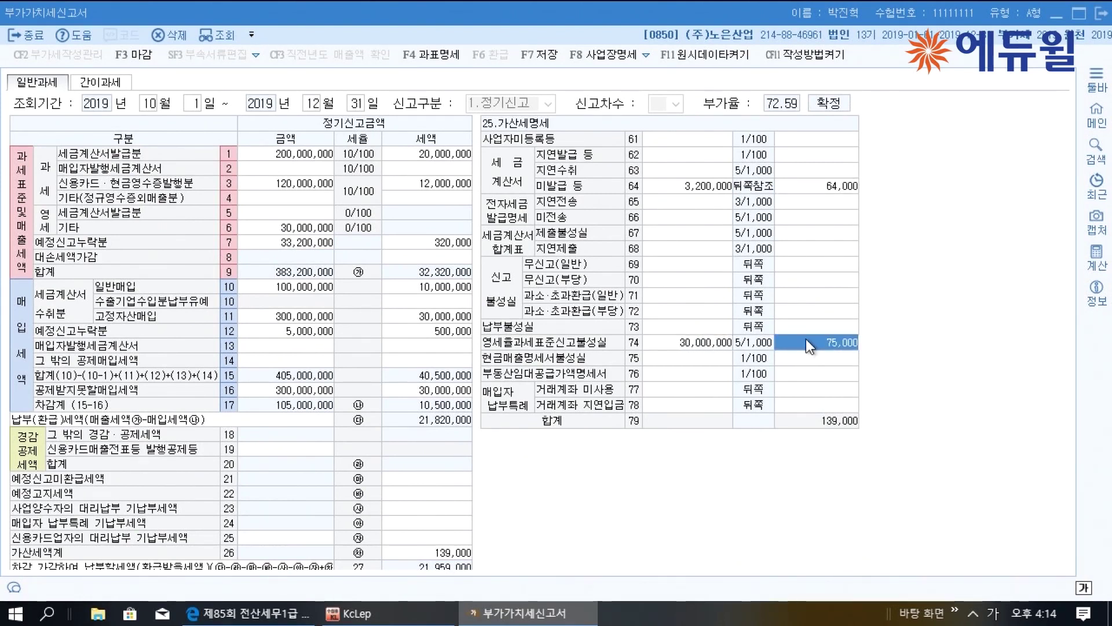
Save the VAT return with F7, close its window, and scroll the PDF to 문제3
left_click(547, 55)
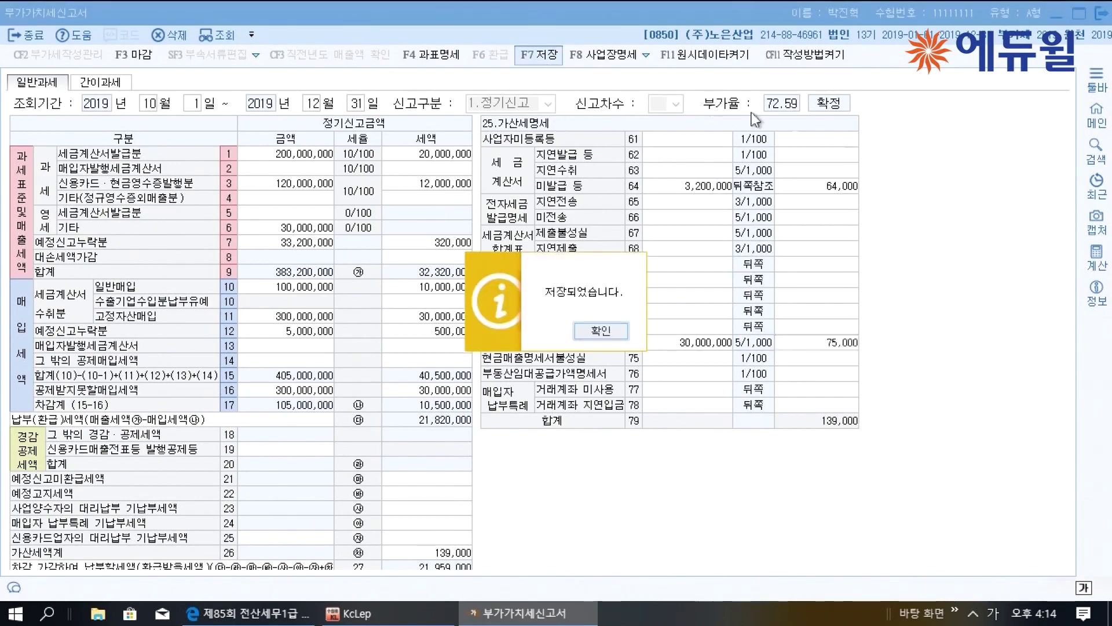
left_click(602, 332)
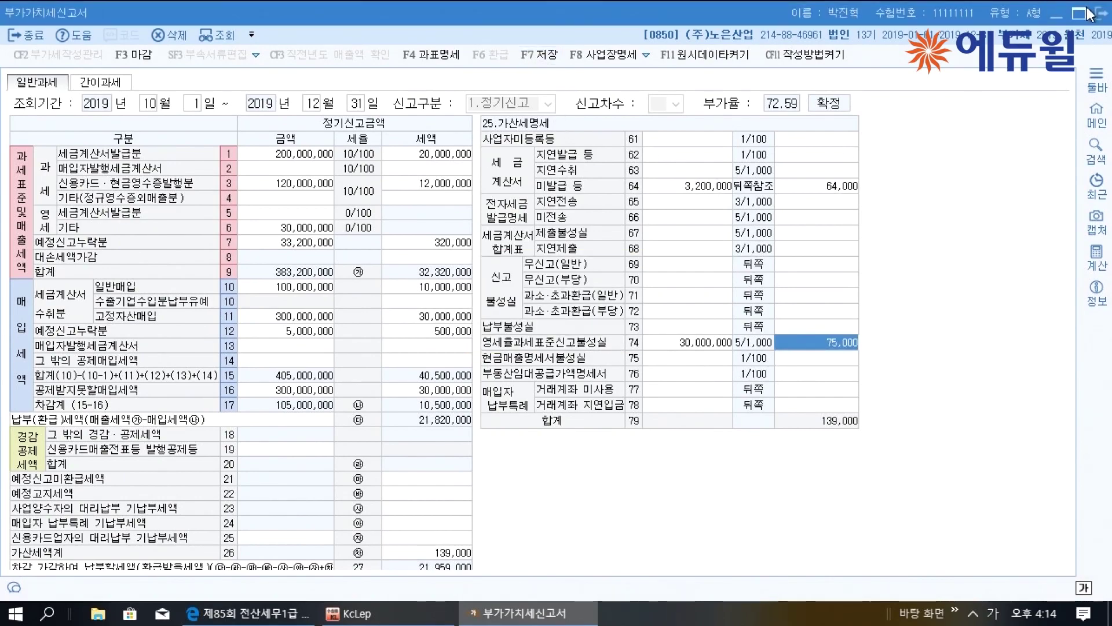
left_click(1088, 13)
scroll(676, 422, "down", 5)
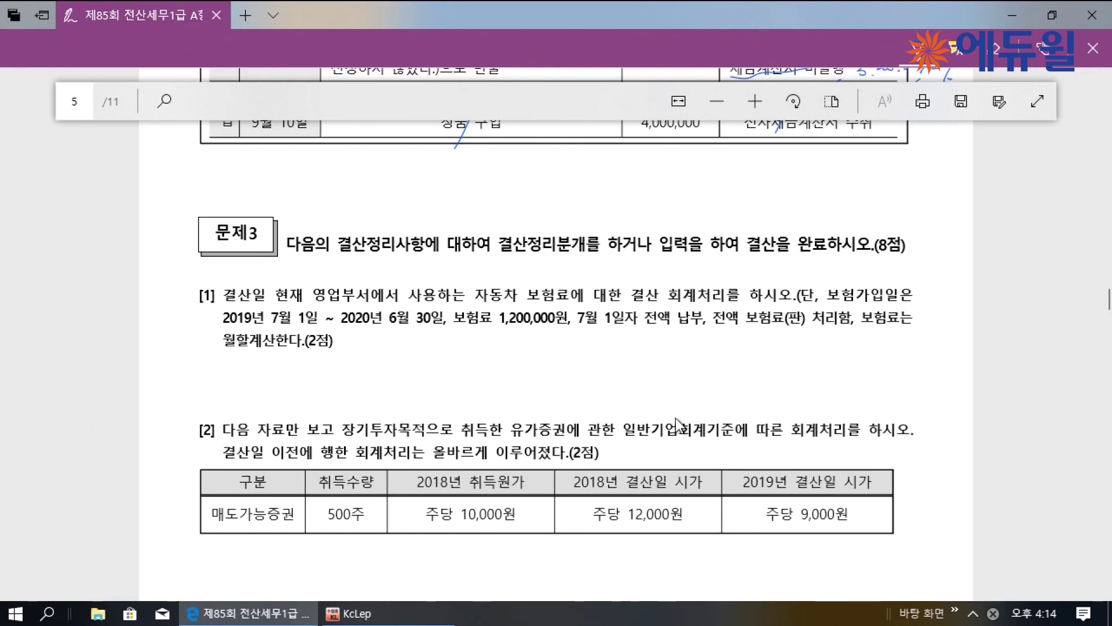
Write handwritten margin notes such as 수동 beside 문제3 items [1], [2], [3] and [4]
scroll(339, 342, "down", 1)
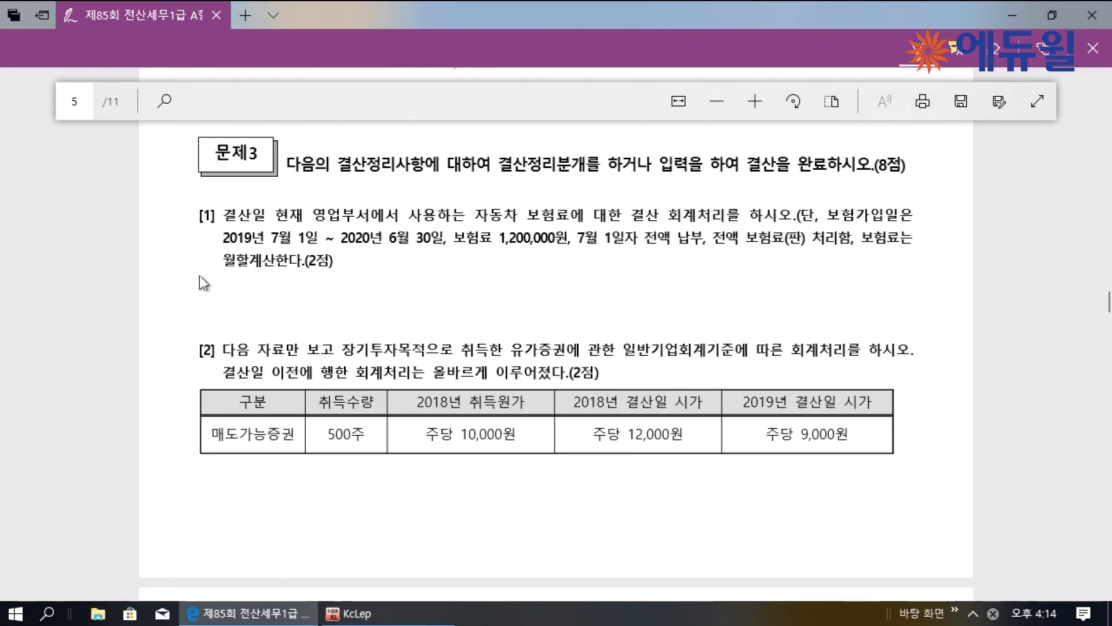
left_click_drag(191, 259, 194, 273)
mouse_move(190, 276)
left_mouse_down()
mouse_move(191, 300)
mouse_move(209, 264)
left_mouse_up()
left_click_drag(196, 272, 214, 269)
left_click_drag(198, 277, 205, 286)
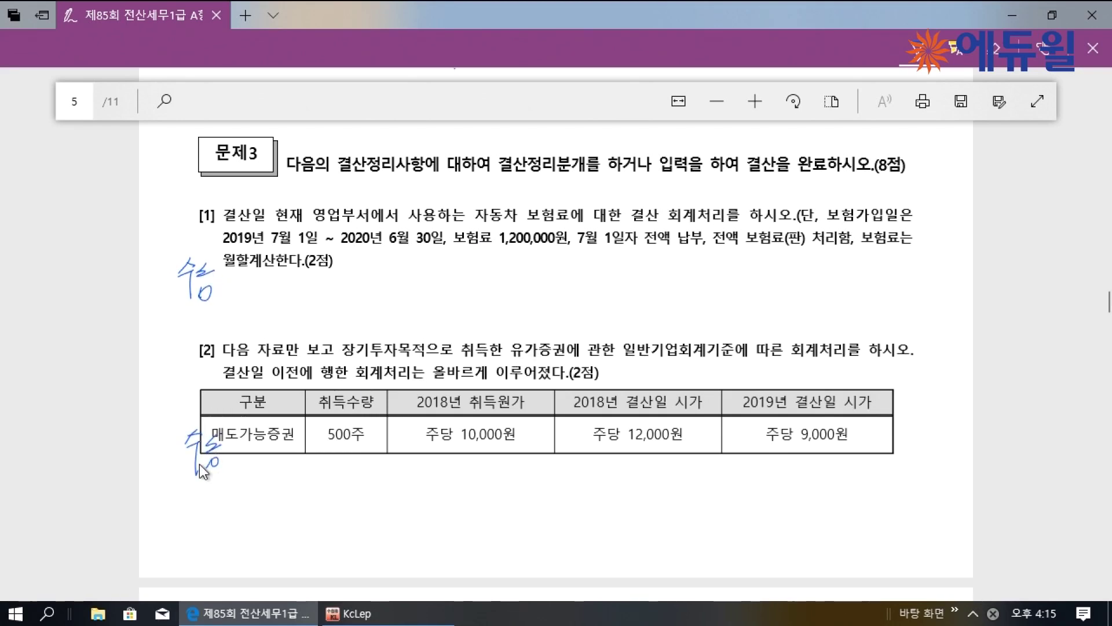
scroll(202, 471, "down", 8)
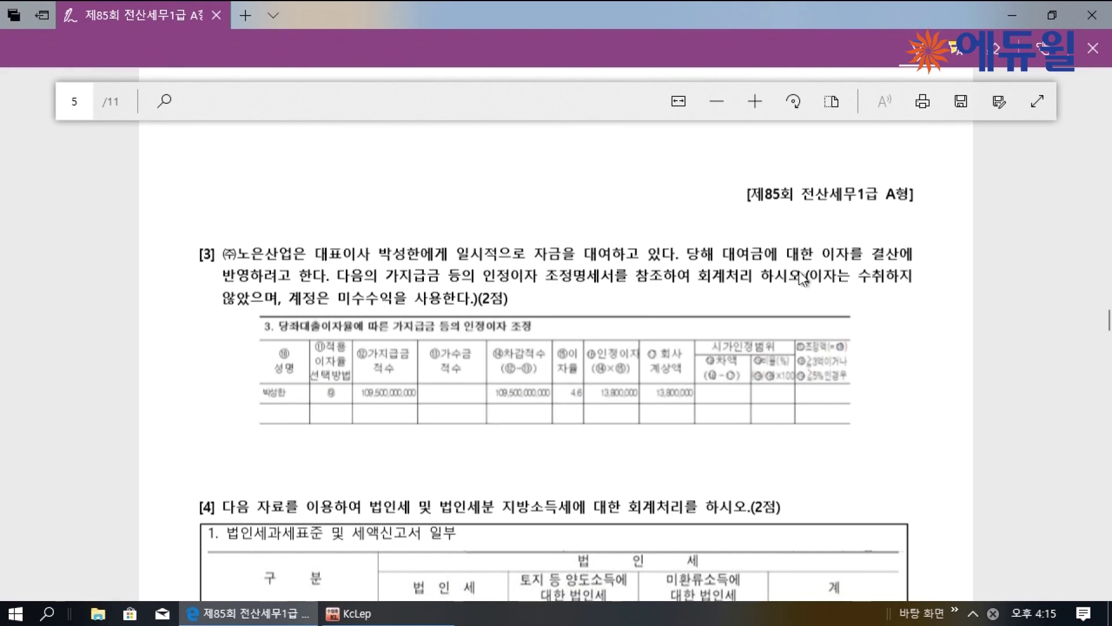
mouse_move(197, 319)
left_mouse_down()
mouse_move(203, 345)
mouse_move(223, 354)
mouse_move(202, 357)
left_mouse_up()
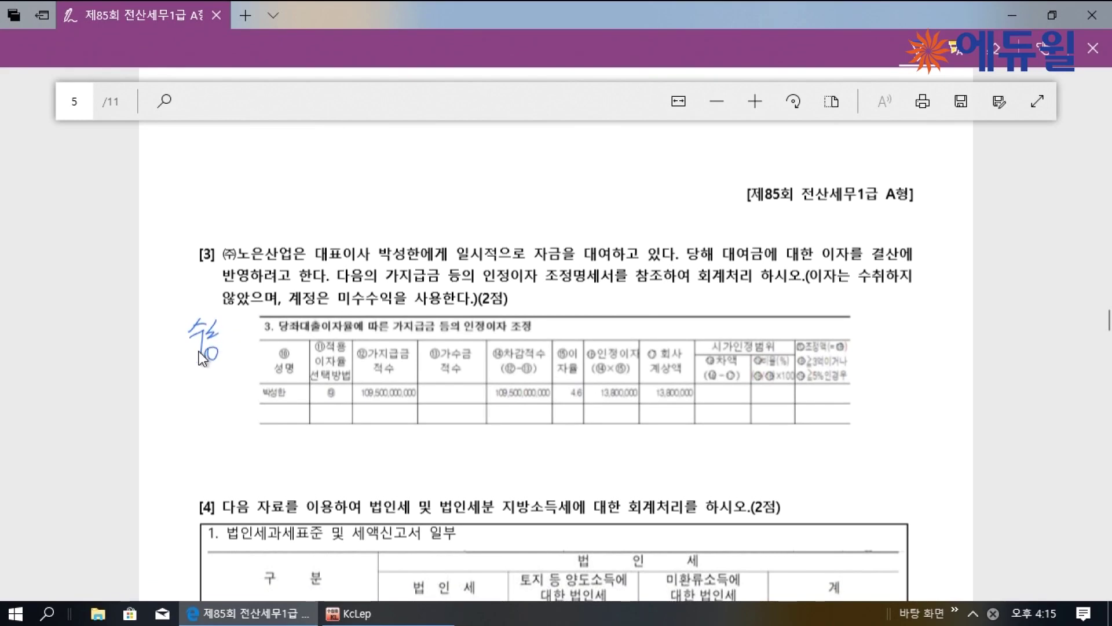
scroll(199, 357, "down", 5)
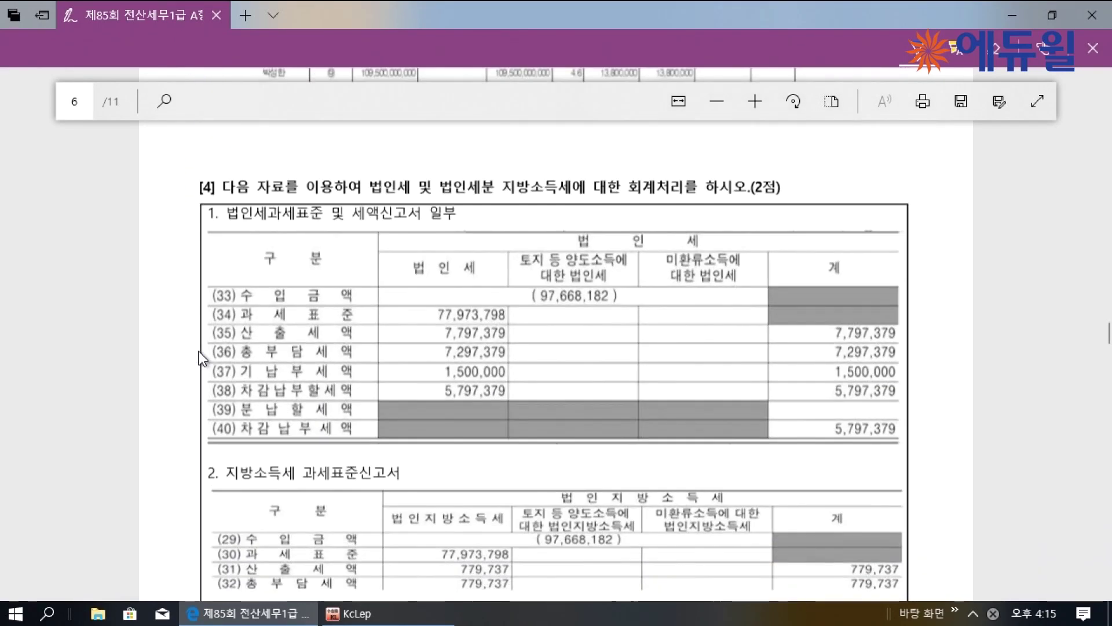
left_click_drag(169, 240, 183, 262)
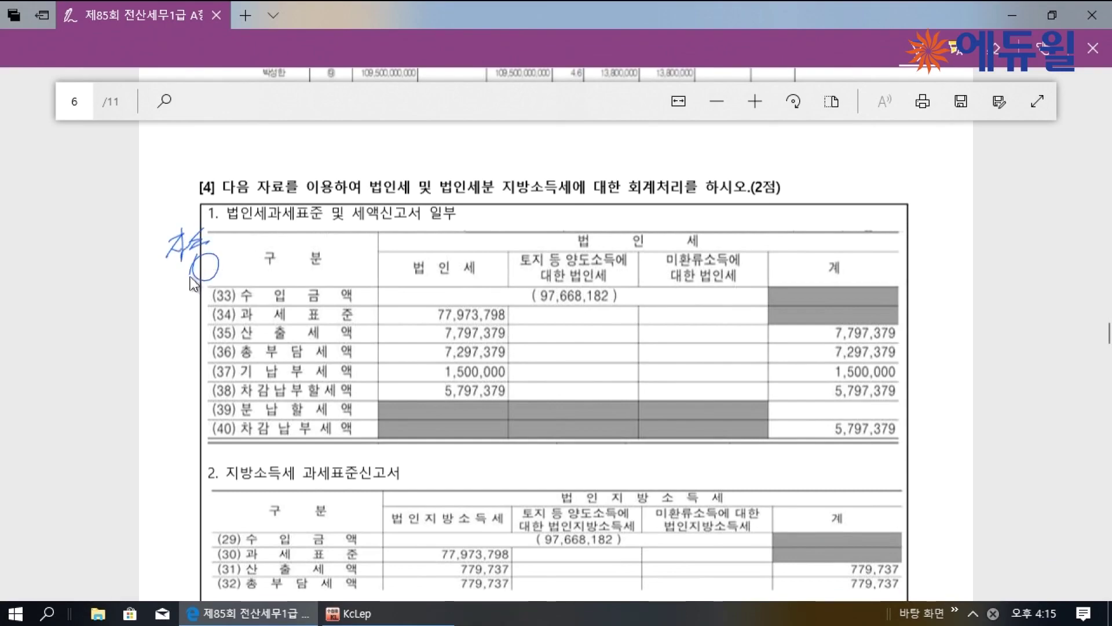
scroll(193, 282, "up", 6)
scroll(194, 282, "up", 5)
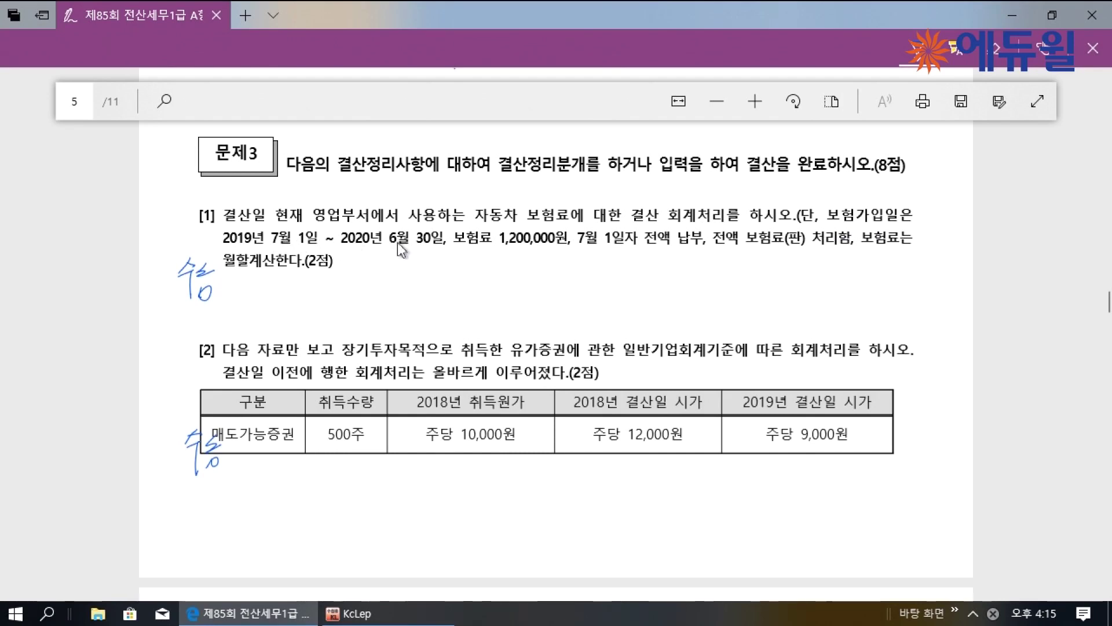
Underline item [1]'s insurance coverage period, noting 1년, and underline 보험료
left_click_drag(222, 242, 431, 242)
mouse_move(381, 255)
left_mouse_down()
mouse_move(378, 264)
mouse_move(400, 259)
left_mouse_up()
left_click_drag(393, 264, 399, 262)
left_click_drag(401, 253, 408, 271)
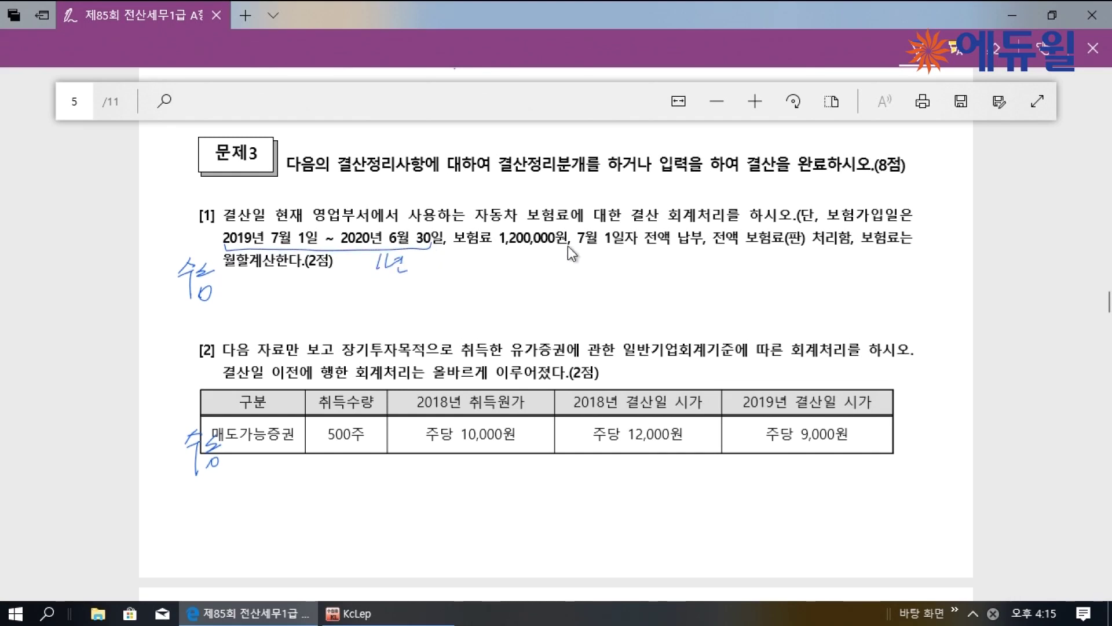
left_click_drag(745, 248, 785, 248)
Handwrite 1,200,000 × 6/12 and the entry 선급비용 600,000 / 보험료 600,000 under item [1]
left_click_drag(573, 281, 572, 316)
mouse_move(596, 294)
left_mouse_down()
mouse_move(607, 306)
mouse_move(638, 302)
left_mouse_up()
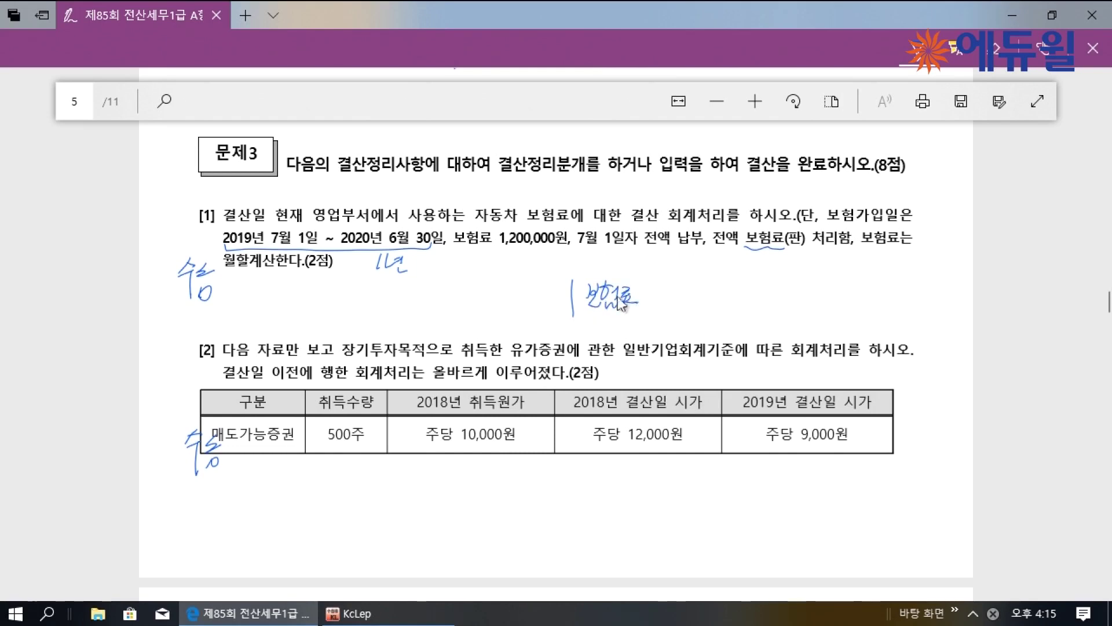
left_click_drag(731, 273, 740, 279)
left_click_drag(614, 330, 630, 326)
left_click_drag(645, 319, 642, 334)
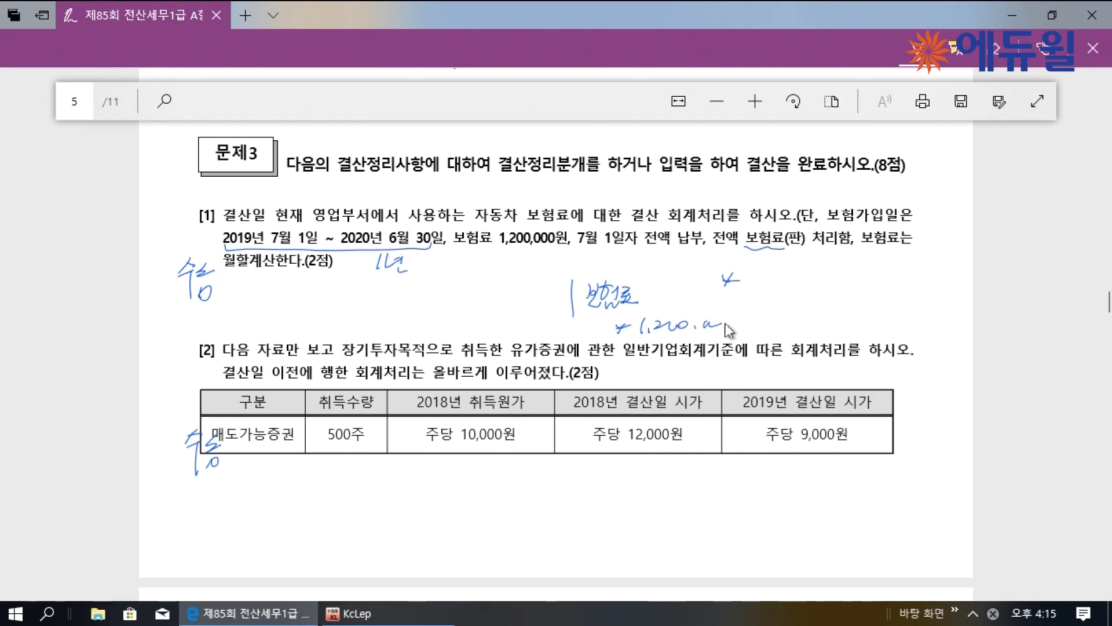
left_click_drag(768, 319, 803, 318)
mouse_move(778, 326)
left_mouse_down()
mouse_move(780, 337)
mouse_move(800, 336)
left_mouse_up()
left_click_drag(226, 271, 263, 268)
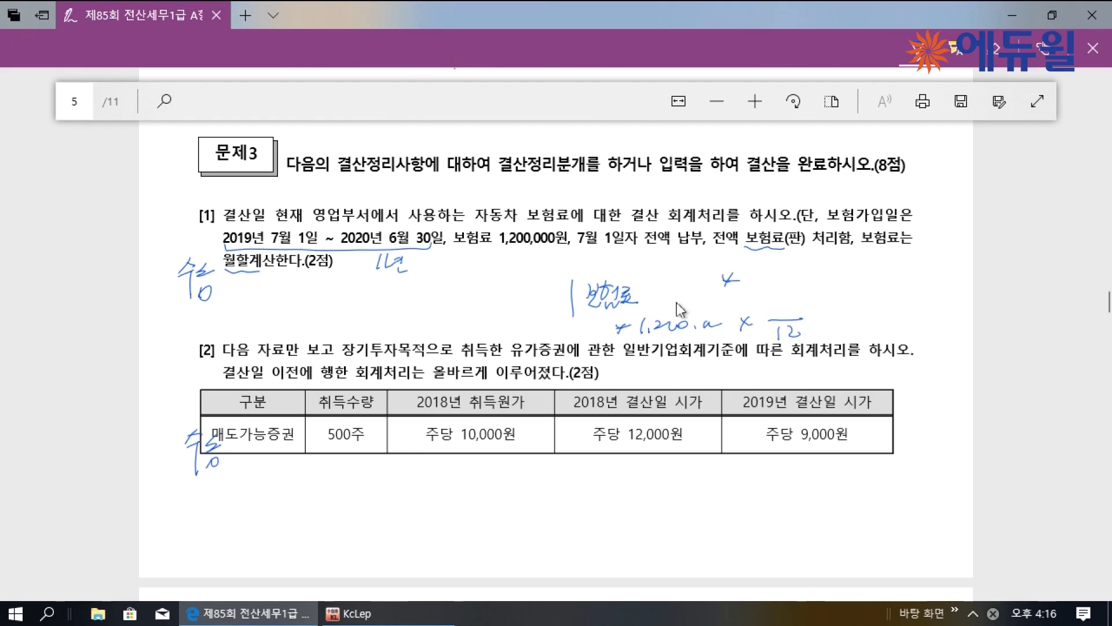
left_click_drag(784, 292, 783, 312)
mouse_move(666, 275)
left_mouse_down()
mouse_move(659, 295)
mouse_move(718, 293)
left_mouse_up()
mouse_move(348, 302)
left_mouse_down()
mouse_move(383, 307)
mouse_move(415, 289)
mouse_move(415, 308)
mouse_move(502, 310)
mouse_move(538, 298)
mouse_move(534, 289)
left_mouse_up()
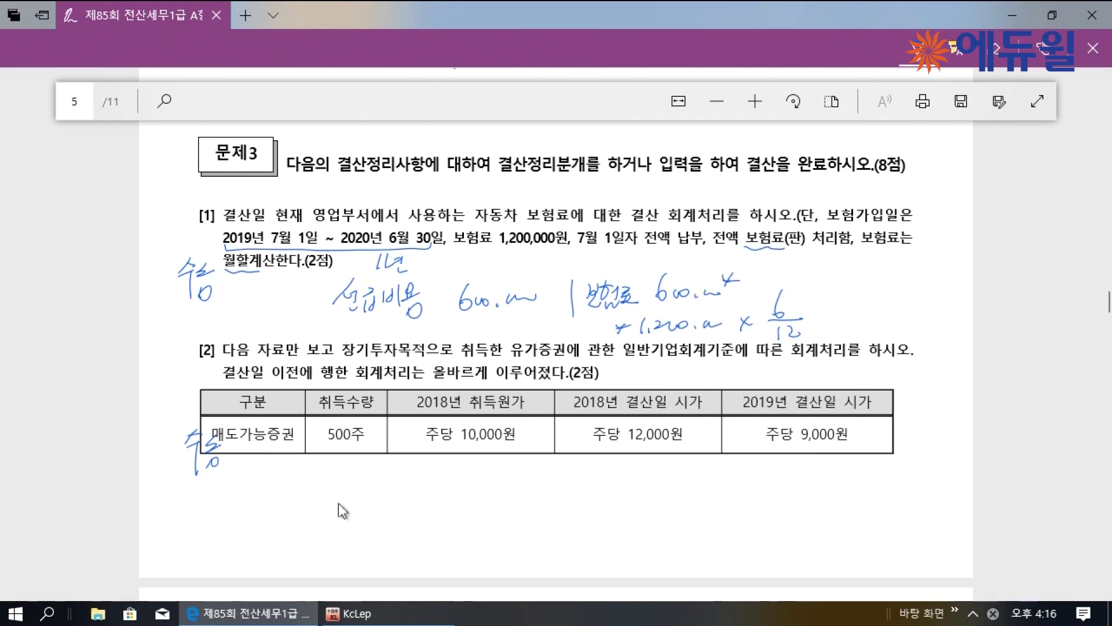
Open 회계관리 > 일반전표입력 and start an entry dated 12월 31일
left_click(348, 613)
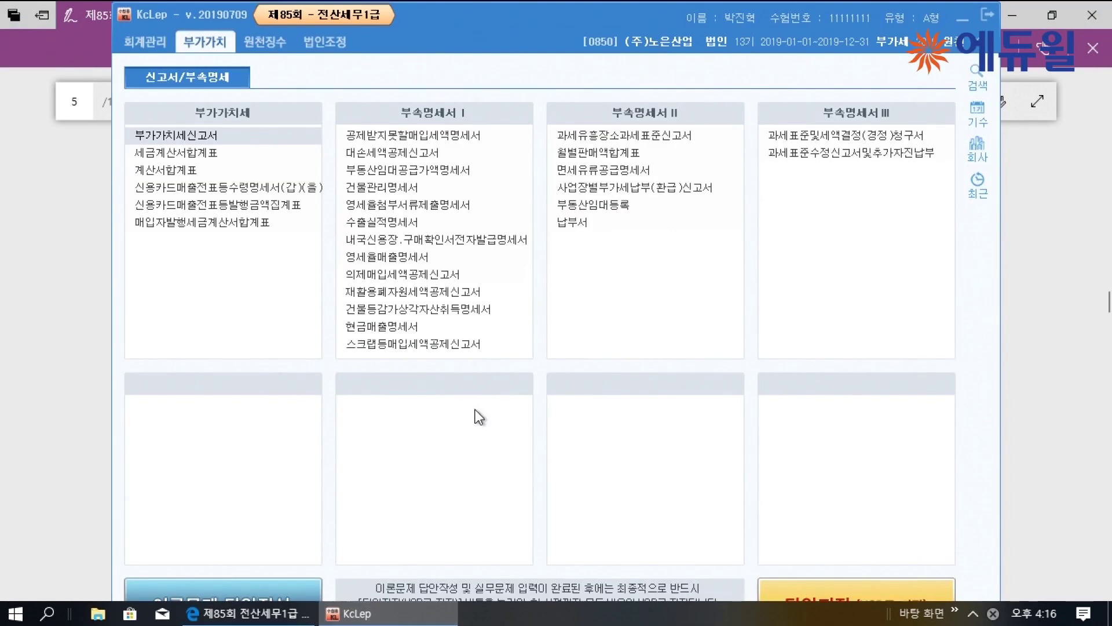
left_click(145, 42)
left_click(156, 139)
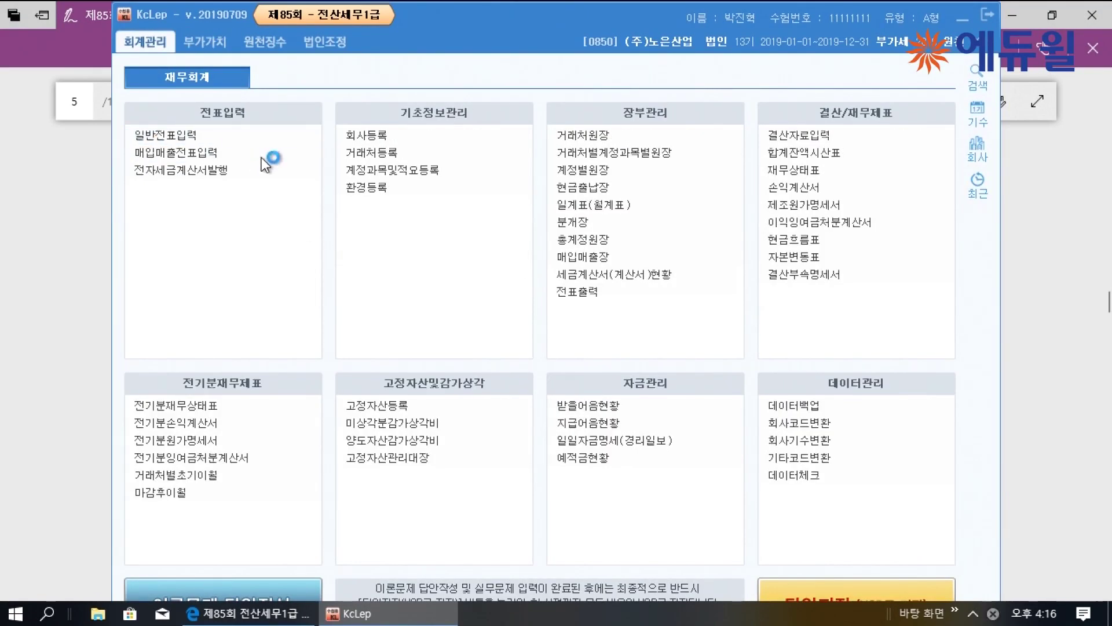
type("31")
key("Return")
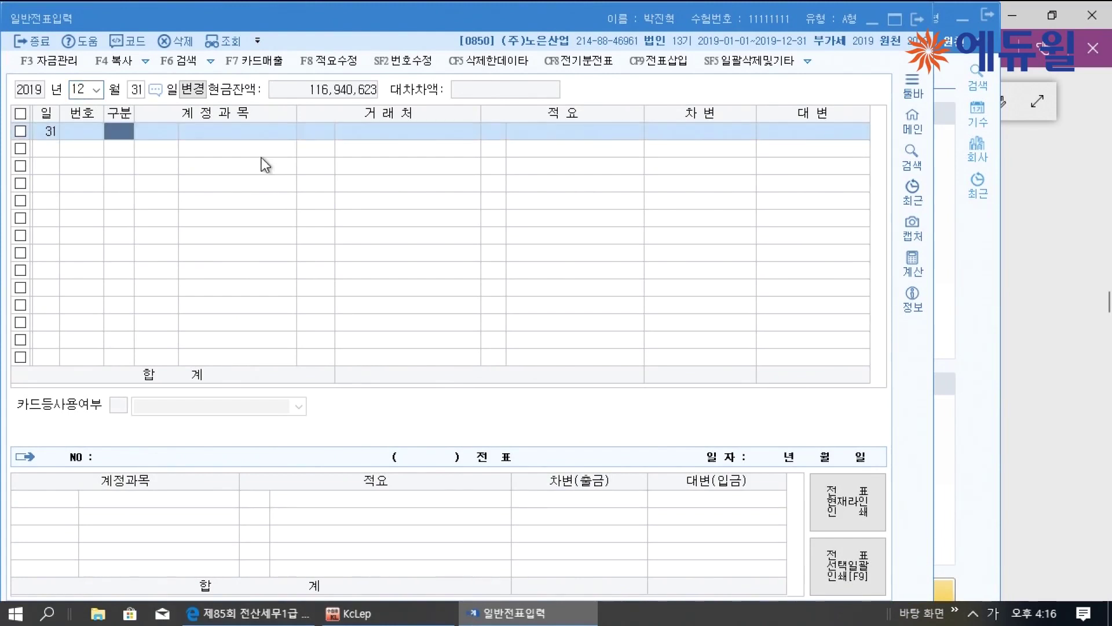
Add a debit line of 0133 선급비용 for 600,000
type("3")
key("Return")
type("선급")
key("Return")
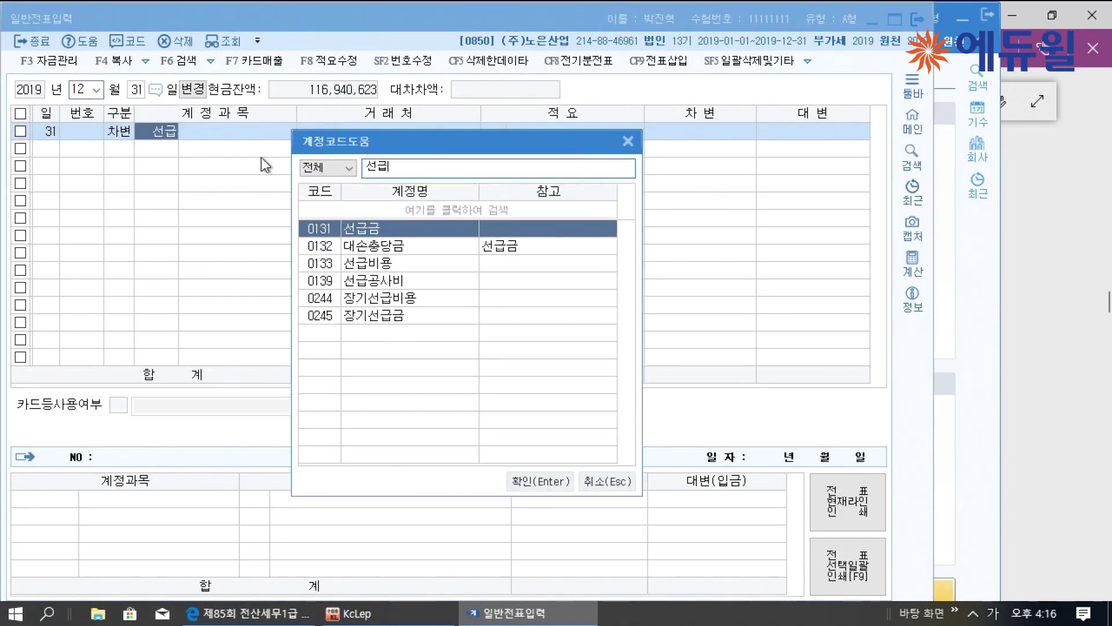
key("Down")
key("Down")
key("Return")
key("Return")
key("Return")
key("Return")
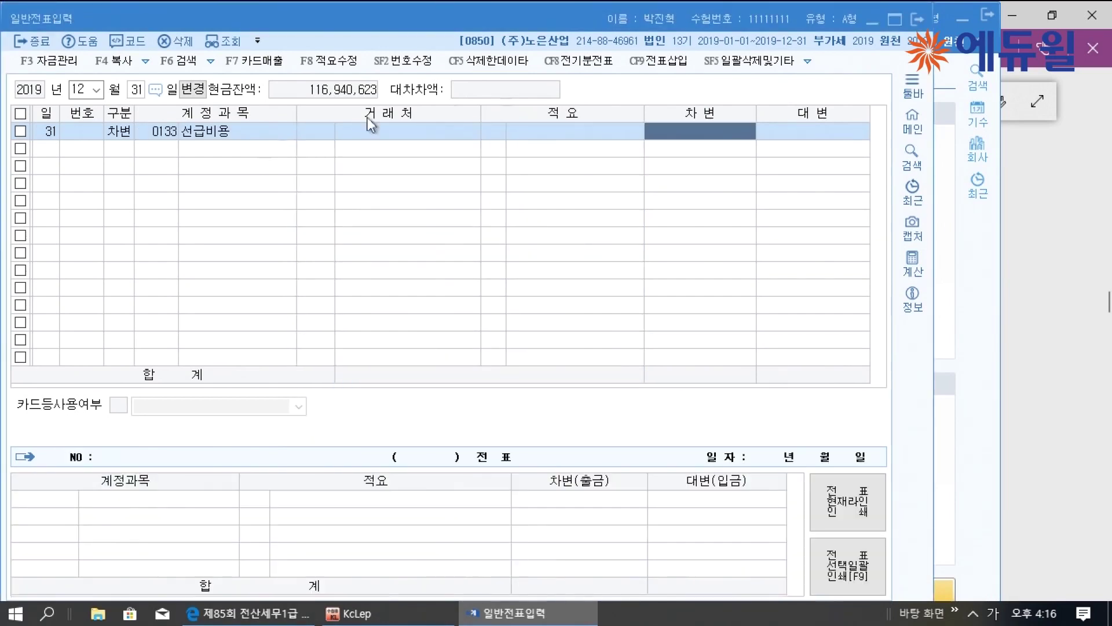
left_click(894, 20)
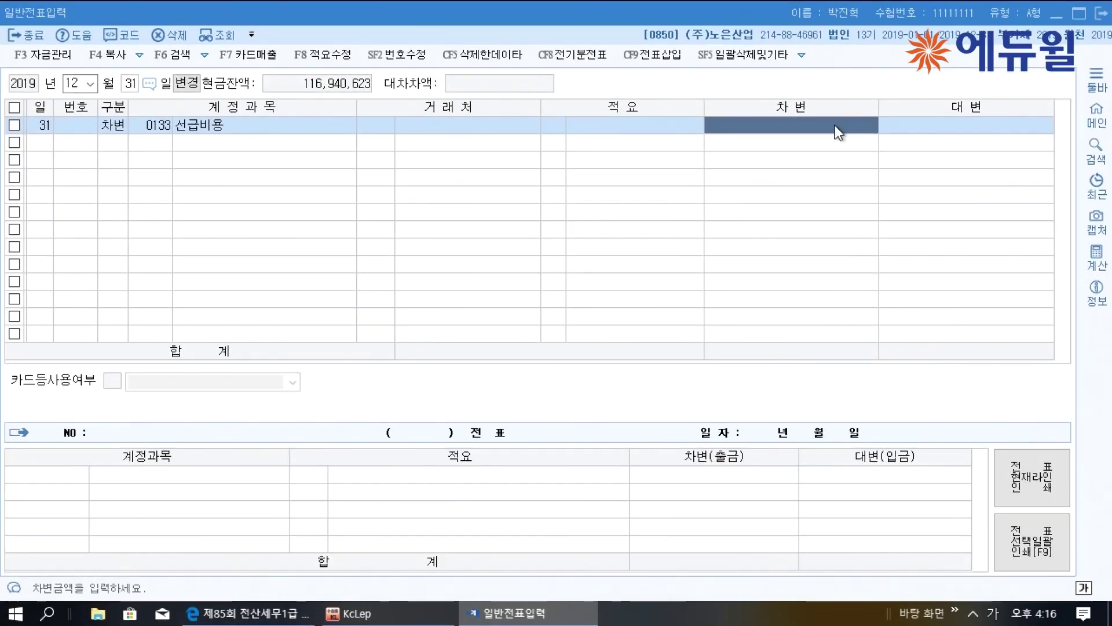
type("6000000")
key("Return")
Add the balancing credit line of 0821 보험료 for 600,000
type("4보험")
key("Return")
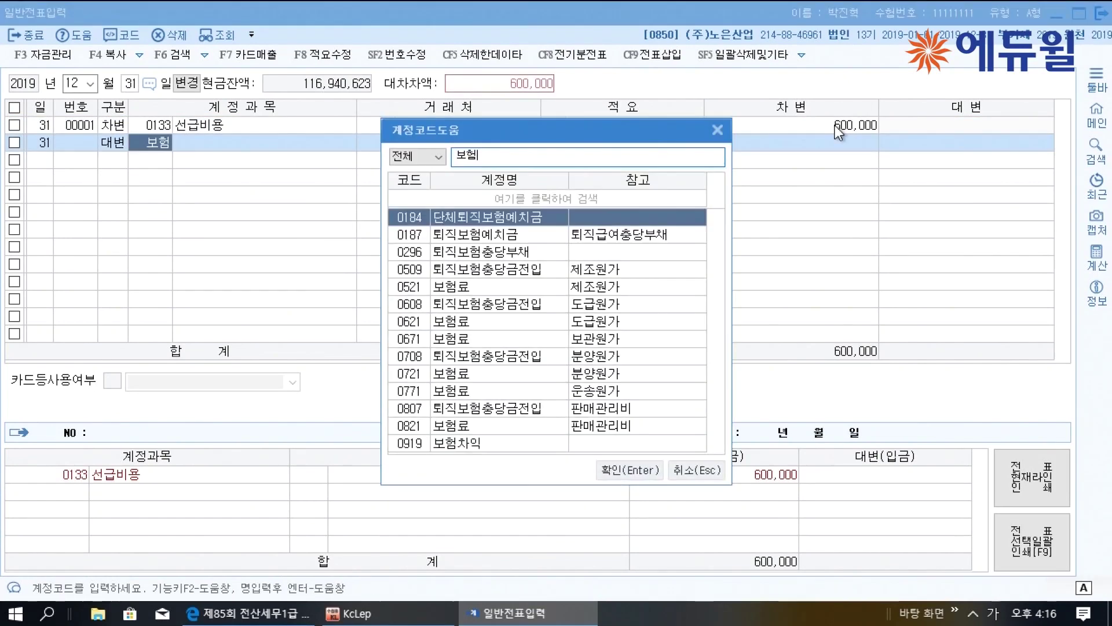
key("Down")
key("Down")
key("Down")
key("Down")
key("Down")
key("Down")
key("Down")
key("Down")
key("Down")
key("Down")
key("Down")
key("Down")
key("Return")
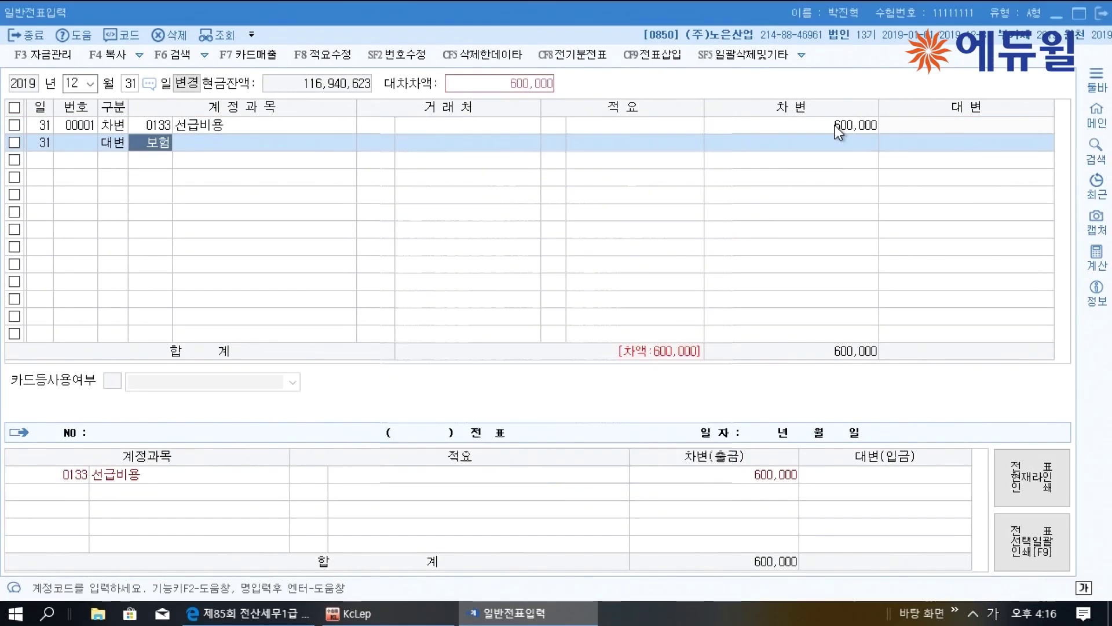
key("Return")
key("Return")
key("Return")
key("Return")
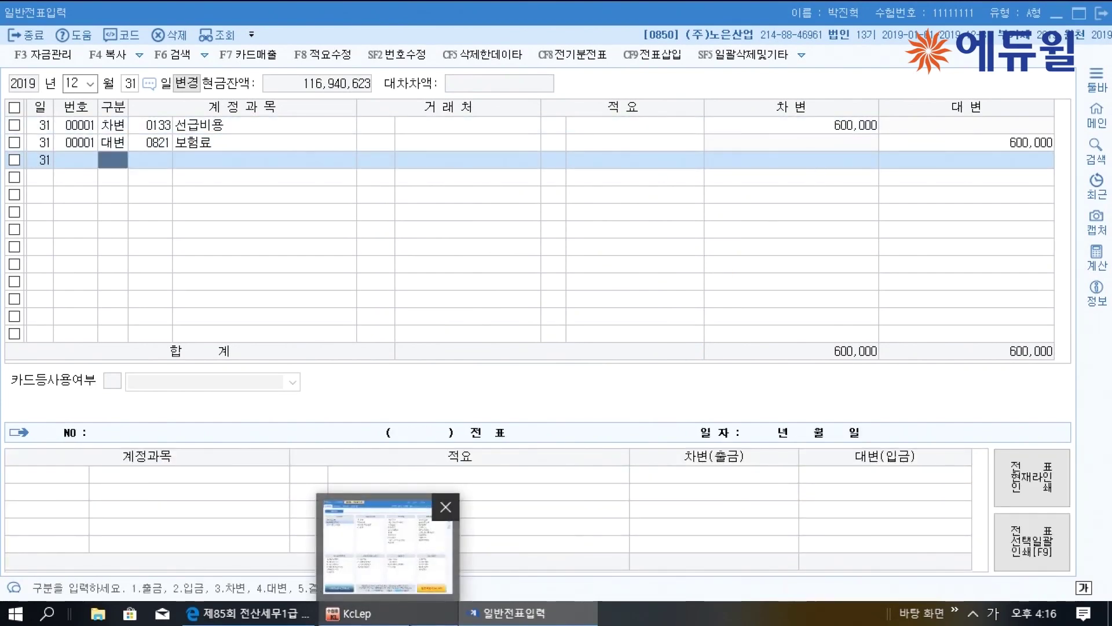
Underline item [2]'s table headers (2018년, 결산일) and 500주, bracketing the 2018 prices
left_click(396, 499)
scroll(396, 499, "down", 5)
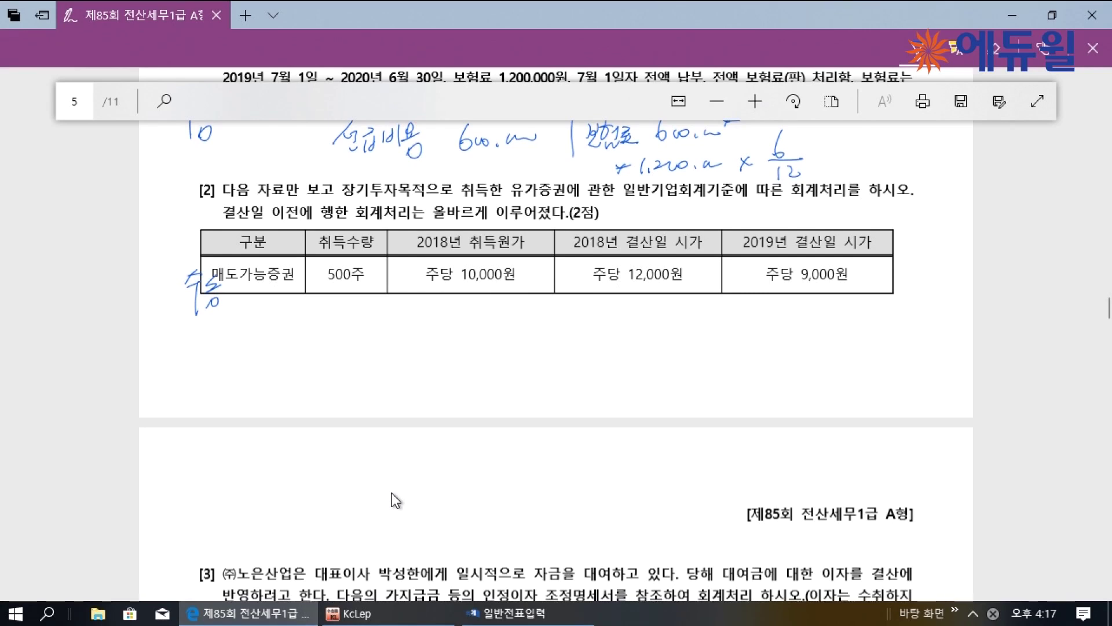
left_click_drag(735, 252, 771, 255)
left_click_drag(440, 255, 466, 250)
left_click_drag(595, 253, 633, 253)
mouse_move(362, 283)
left_mouse_down()
mouse_move(330, 285)
mouse_move(359, 279)
left_mouse_up()
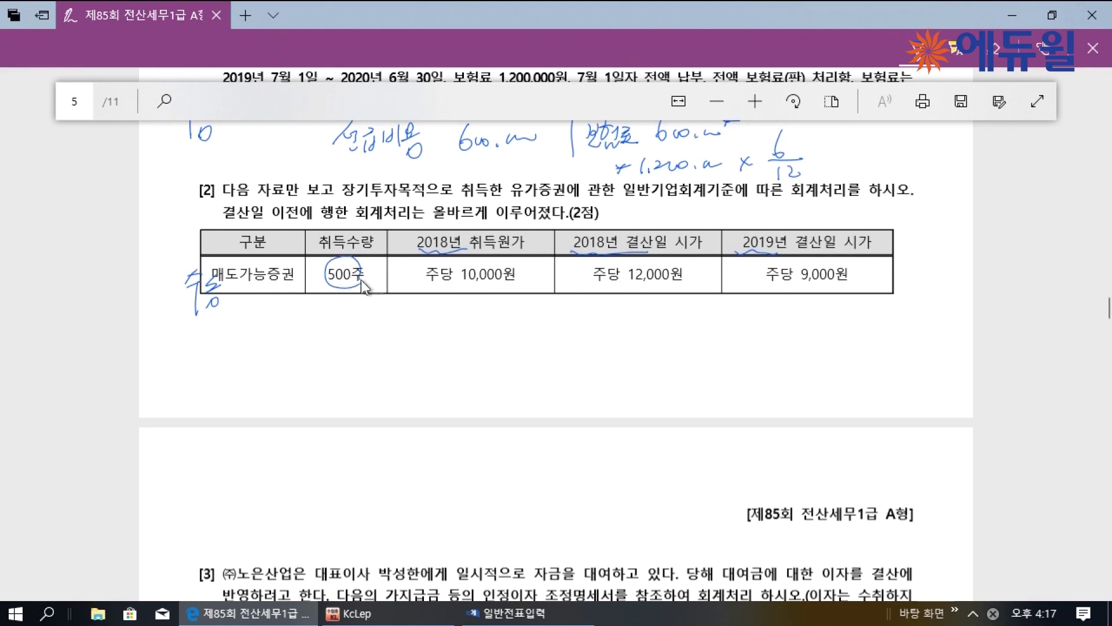
left_click_drag(472, 293, 569, 299)
Write the ⊕평가이익 working: 500주 × (12,000 − 10,000) = 1,000,000
mouse_move(484, 328)
left_mouse_down()
mouse_move(552, 332)
mouse_move(550, 361)
left_mouse_up()
mouse_move(478, 352)
left_mouse_down()
mouse_move(475, 367)
mouse_move(526, 351)
mouse_move(532, 371)
mouse_move(545, 367)
left_mouse_up()
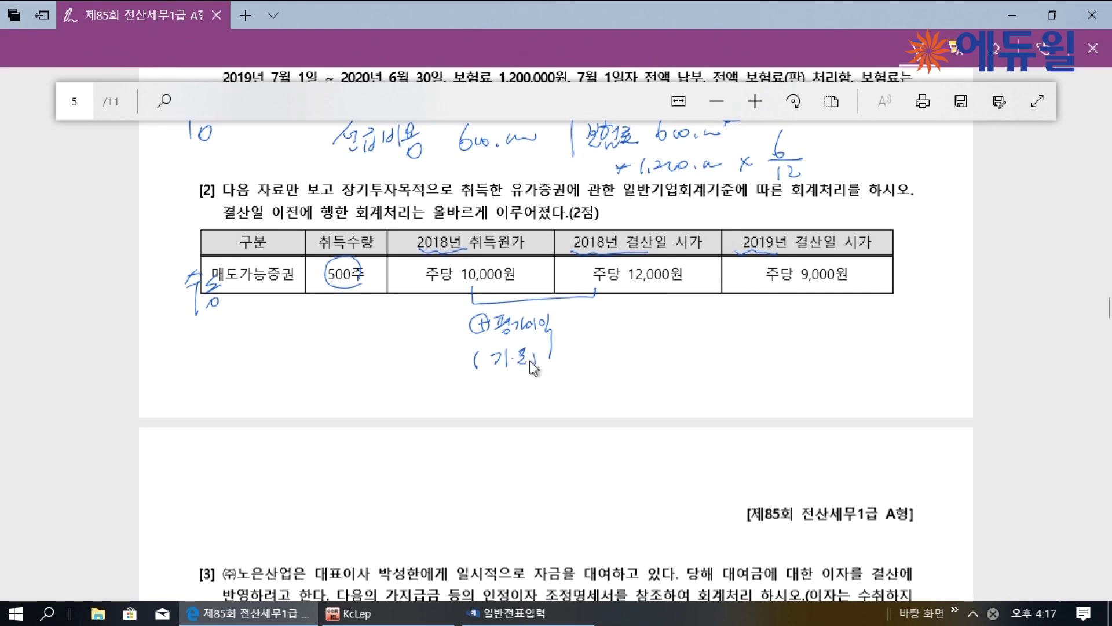
mouse_move(588, 316)
left_mouse_down()
mouse_move(583, 327)
mouse_move(618, 318)
mouse_move(637, 336)
mouse_move(666, 330)
mouse_move(666, 343)
left_mouse_up()
left_click_drag(672, 338, 717, 346)
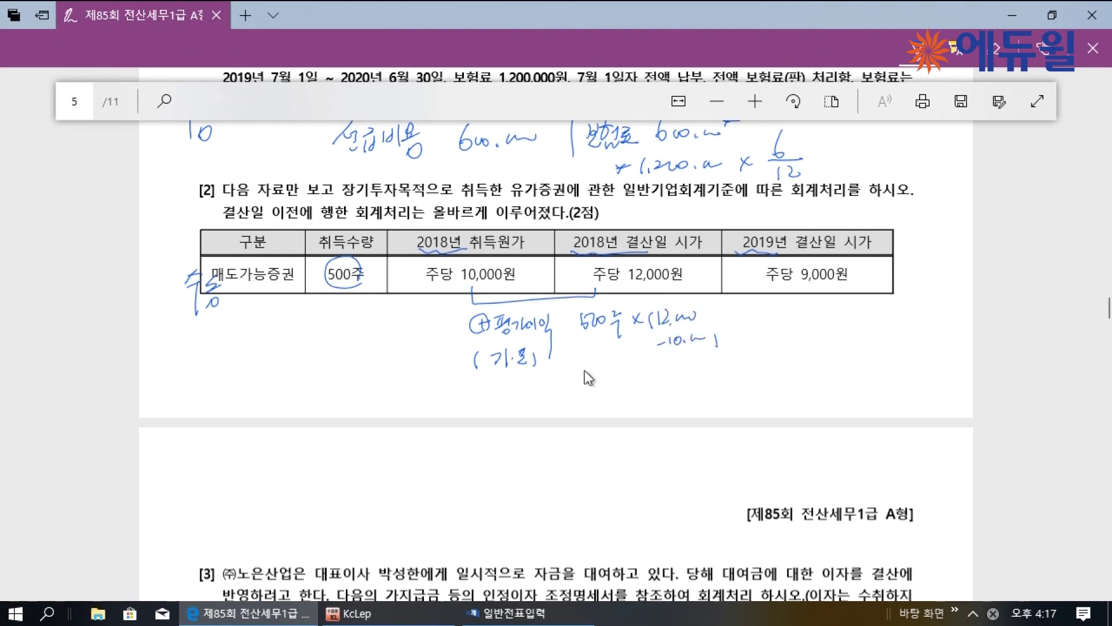
left_click_drag(582, 374, 589, 374)
left_click_drag(628, 369, 689, 363)
Bracket the 2018 and 2019 year-end prices and write the ⊖평가손실 calculation
mouse_move(674, 278)
left_mouse_down()
mouse_move(702, 293)
mouse_move(795, 299)
left_mouse_up()
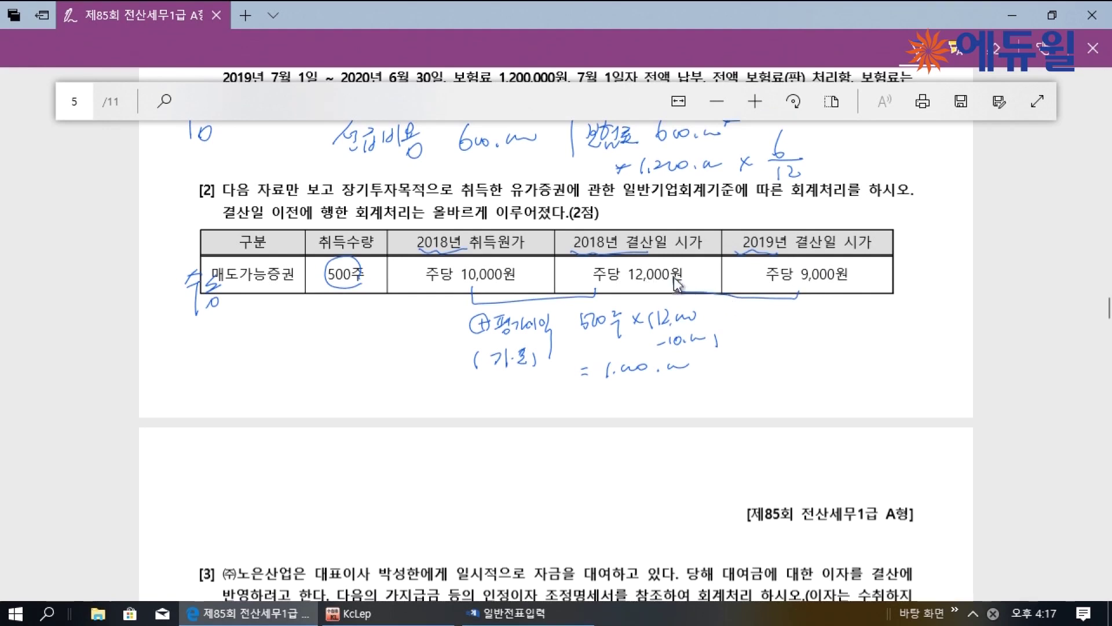
mouse_move(743, 321)
left_mouse_down()
mouse_move(799, 331)
mouse_move(808, 322)
mouse_move(935, 321)
mouse_move(955, 324)
mouse_move(921, 335)
mouse_move(955, 348)
left_mouse_up()
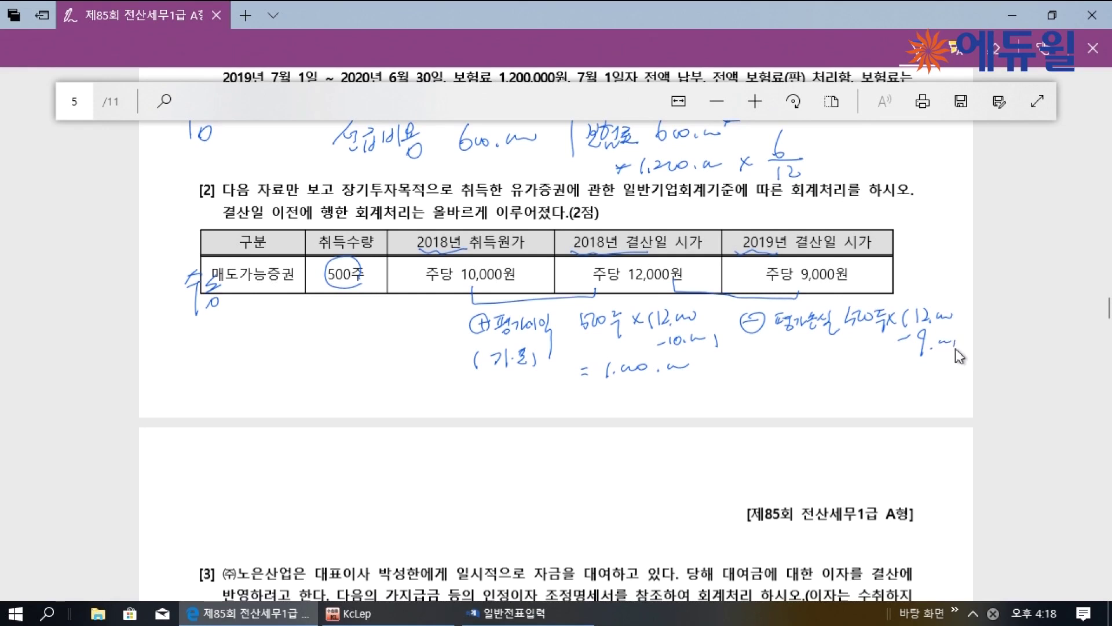
left_click_drag(818, 368, 830, 369)
left_click_drag(819, 373, 831, 374)
Finish the 1,500,000 loss and write the credit 매도가능증권 (178) 1,500,000
left_click(863, 371)
mouse_move(886, 365)
left_mouse_down()
mouse_move(898, 380)
mouse_move(925, 366)
left_mouse_up()
left_click_drag(542, 439, 538, 491)
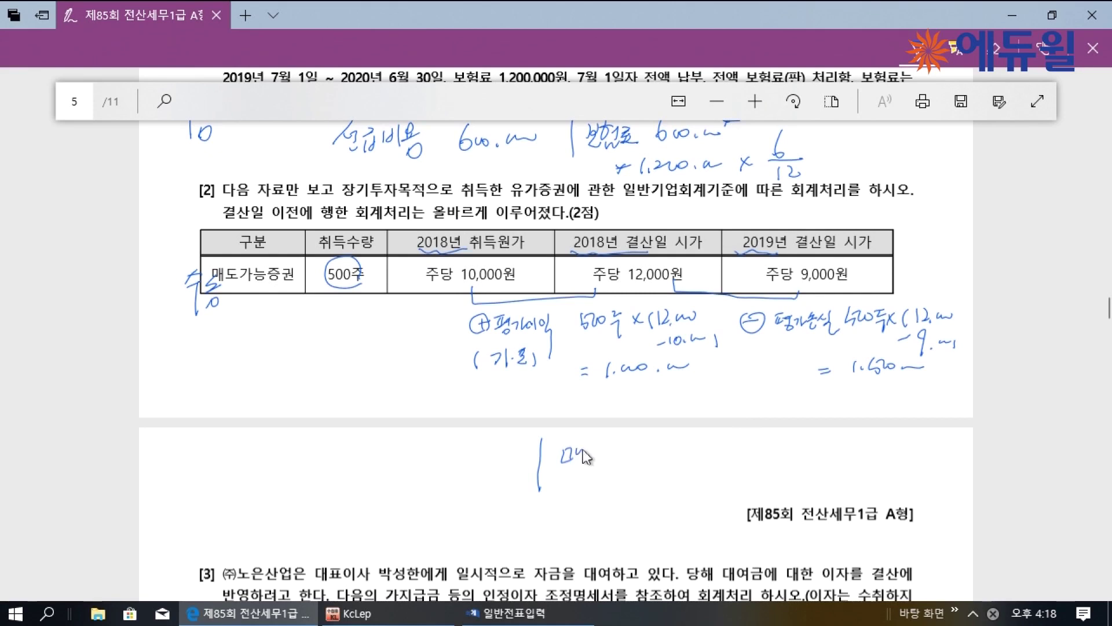
mouse_move(600, 453)
left_mouse_down()
mouse_move(643, 466)
mouse_move(764, 450)
left_mouse_up()
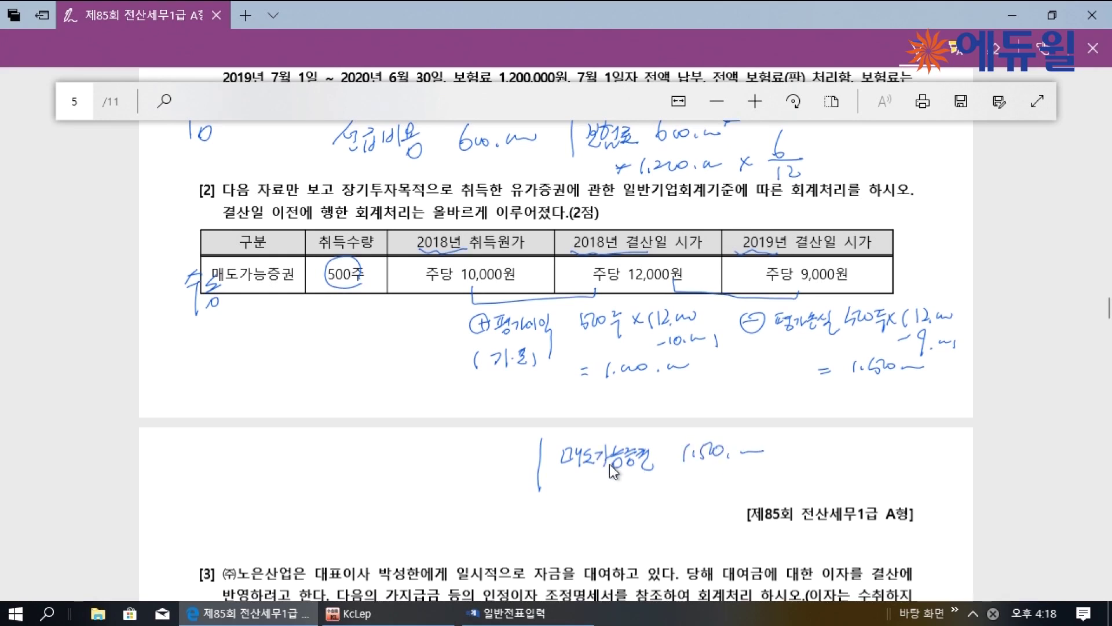
mouse_move(629, 470)
left_mouse_down()
mouse_move(633, 485)
mouse_move(652, 484)
left_mouse_up()
Write the debit side: 매도가능증권평가이익 1,000,000, then begin the 500,000 loss line
mouse_move(257, 453)
left_mouse_down()
mouse_move(339, 469)
mouse_move(358, 467)
mouse_move(336, 463)
mouse_move(351, 460)
left_mouse_up()
mouse_move(353, 449)
left_mouse_down()
mouse_move(367, 447)
mouse_move(358, 458)
left_mouse_up()
left_click_drag(362, 448, 363, 458)
mouse_move(353, 460)
left_mouse_down()
mouse_move(413, 463)
mouse_move(412, 496)
mouse_move(454, 464)
mouse_move(505, 460)
left_mouse_up()
mouse_move(266, 490)
left_mouse_down()
mouse_move(286, 513)
mouse_move(368, 491)
mouse_move(380, 505)
mouse_move(405, 505)
mouse_move(491, 490)
left_mouse_up()
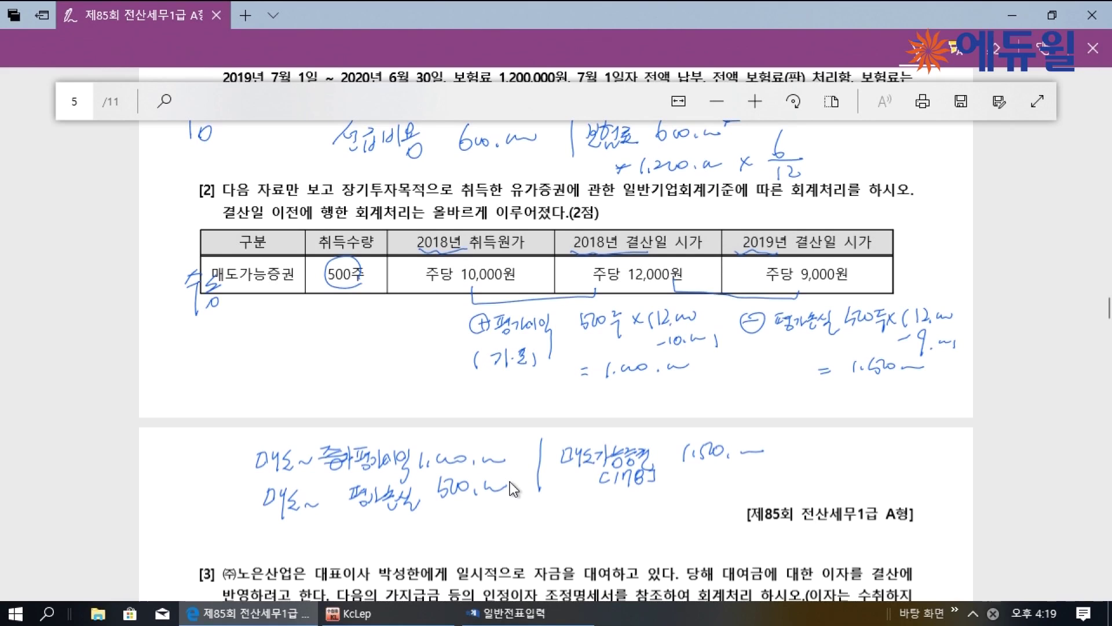
left_click(524, 611)
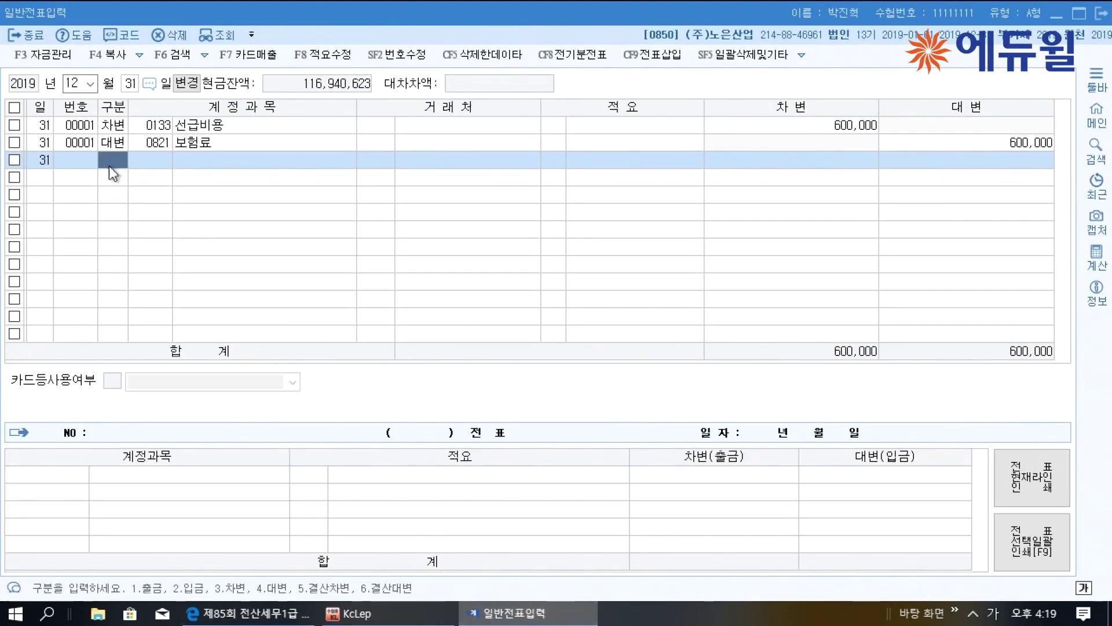
Enter a credit line (구분 4) for 0178 매도가능증권 of 1,500,000
type("4")
key("Return")
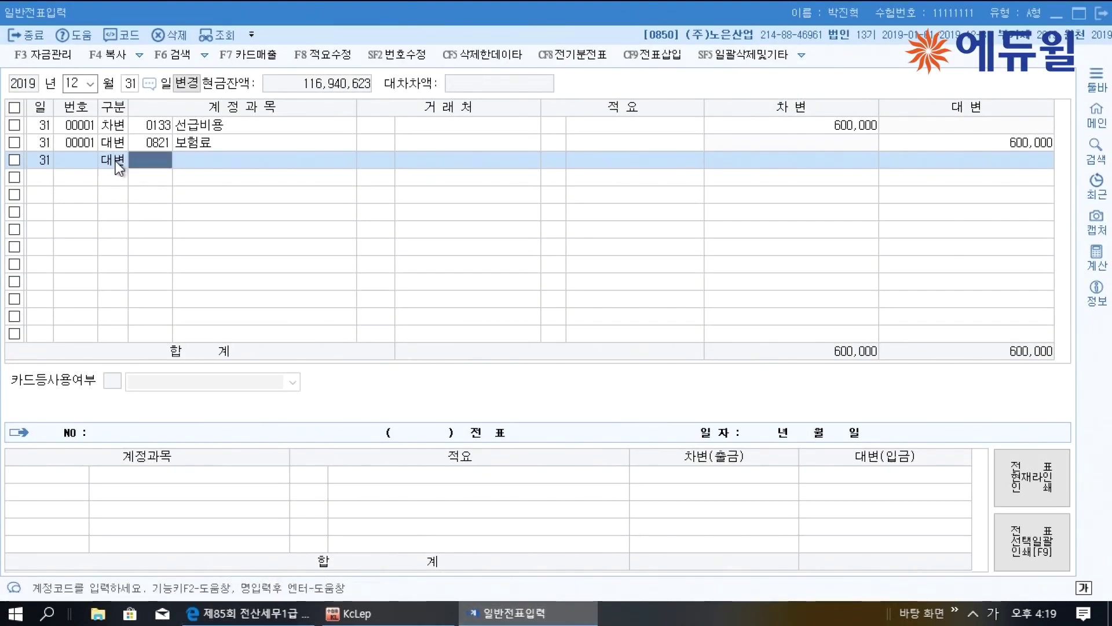
type("매도")
key("Return")
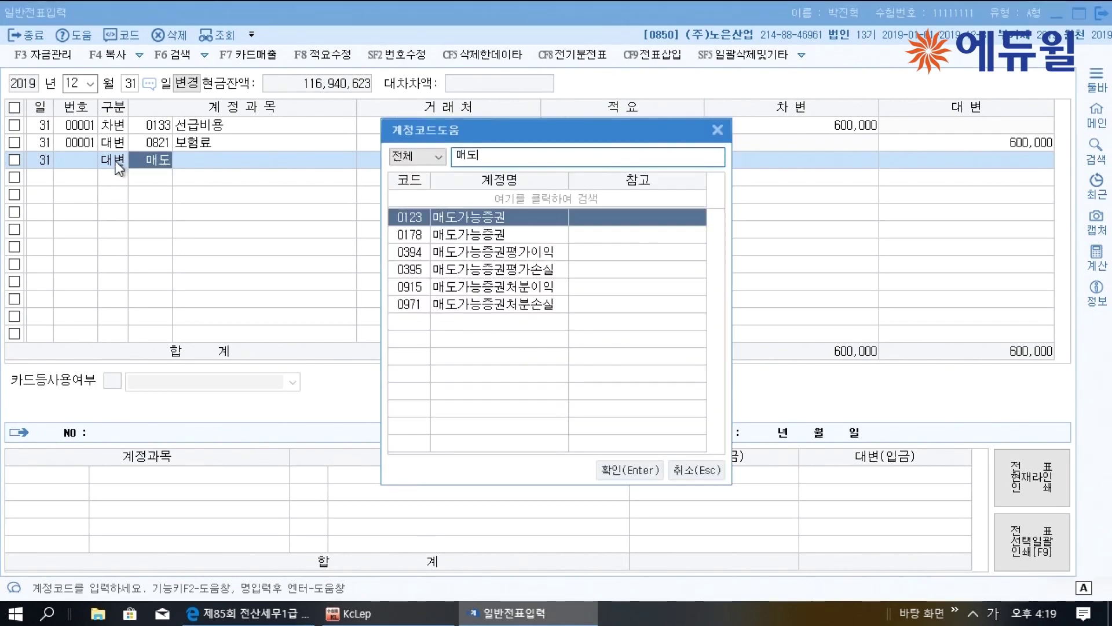
key("Down")
key("Return")
key("Left")
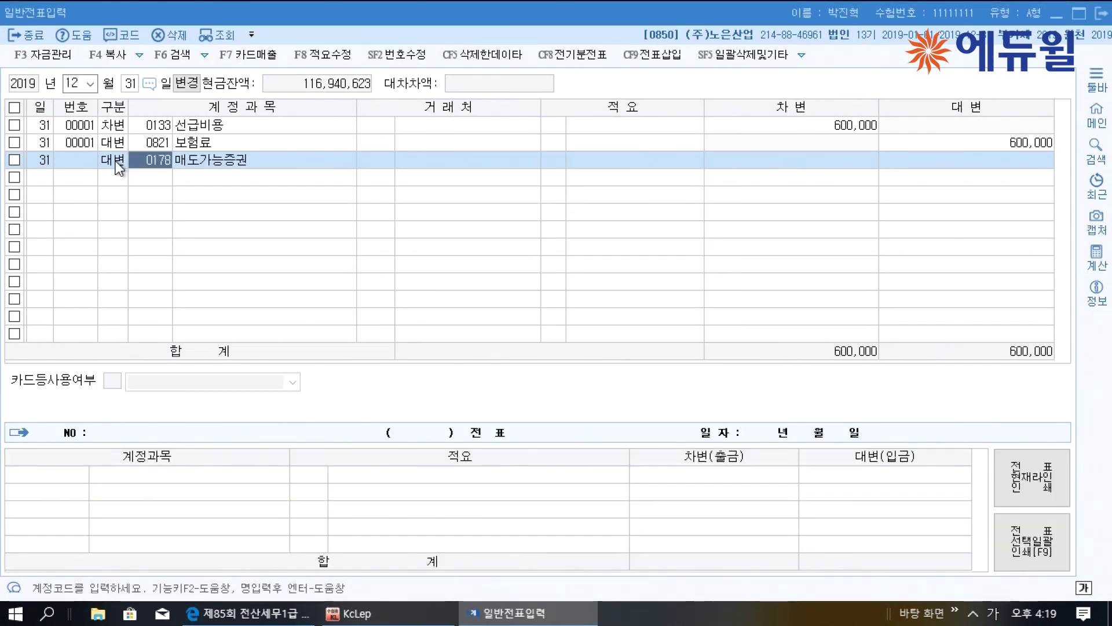
key("Return")
key("Return")
key("Return")
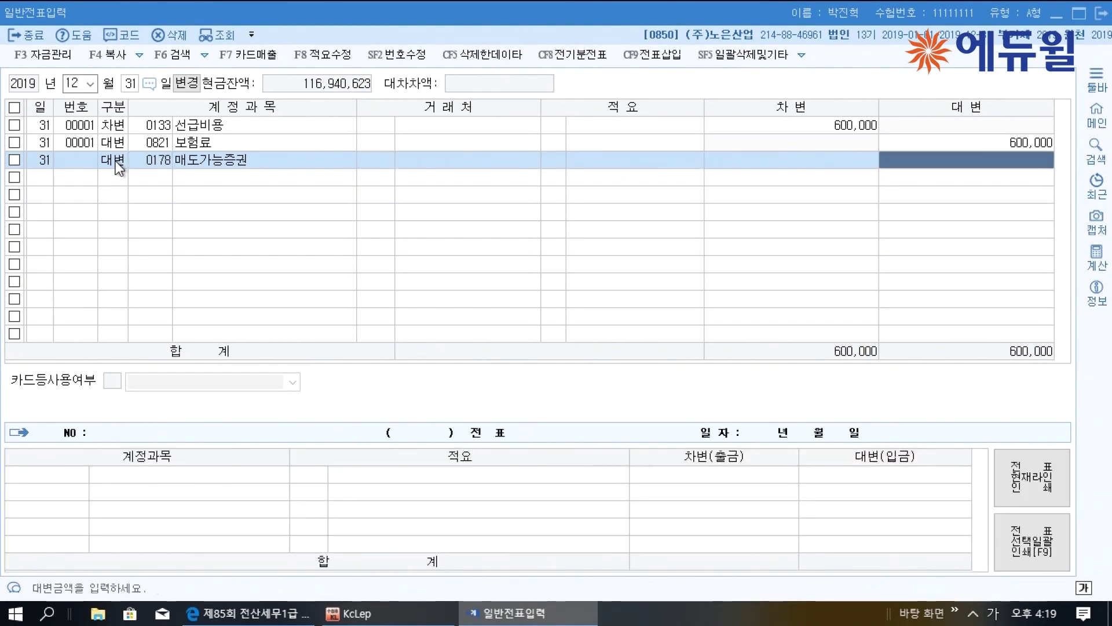
type("1500000")
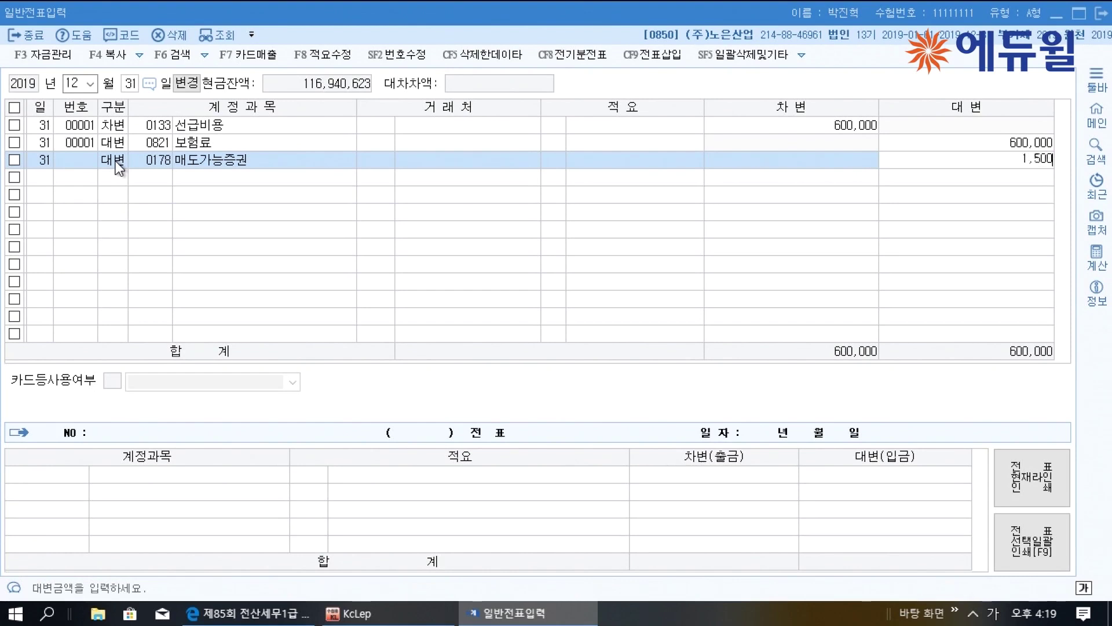
key("Return")
Add a debit line (구분 3) for 0394 매도가능증권평가이익 of 1,000,000
type("3")
key("Return")
type("매도")
key("Return")
key("Down")
key("Down")
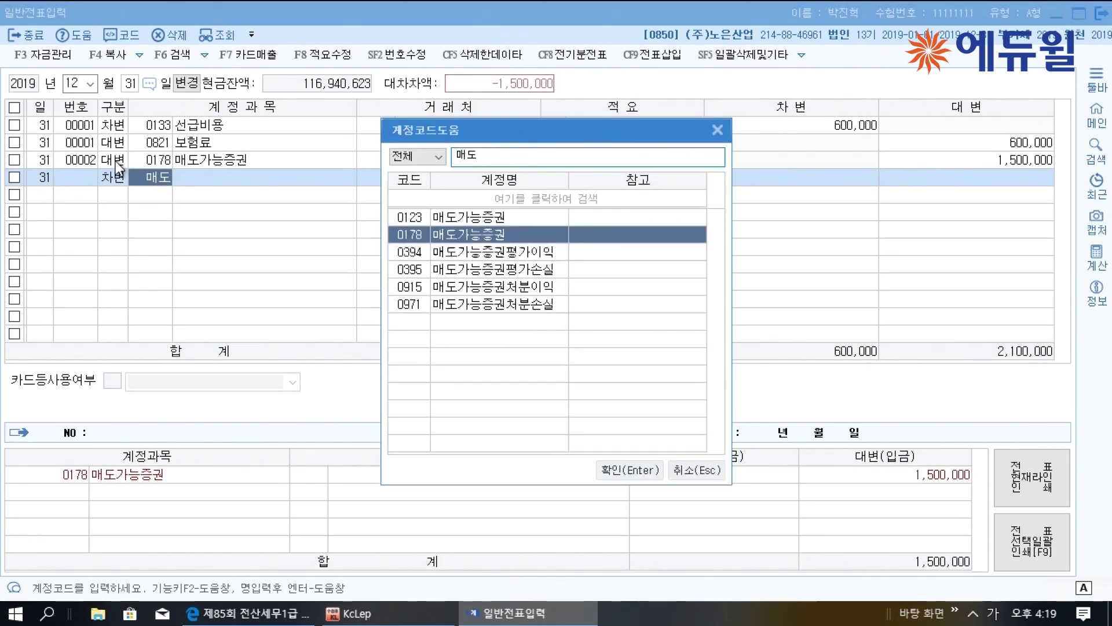
key("Return")
key("Return")
key("Return")
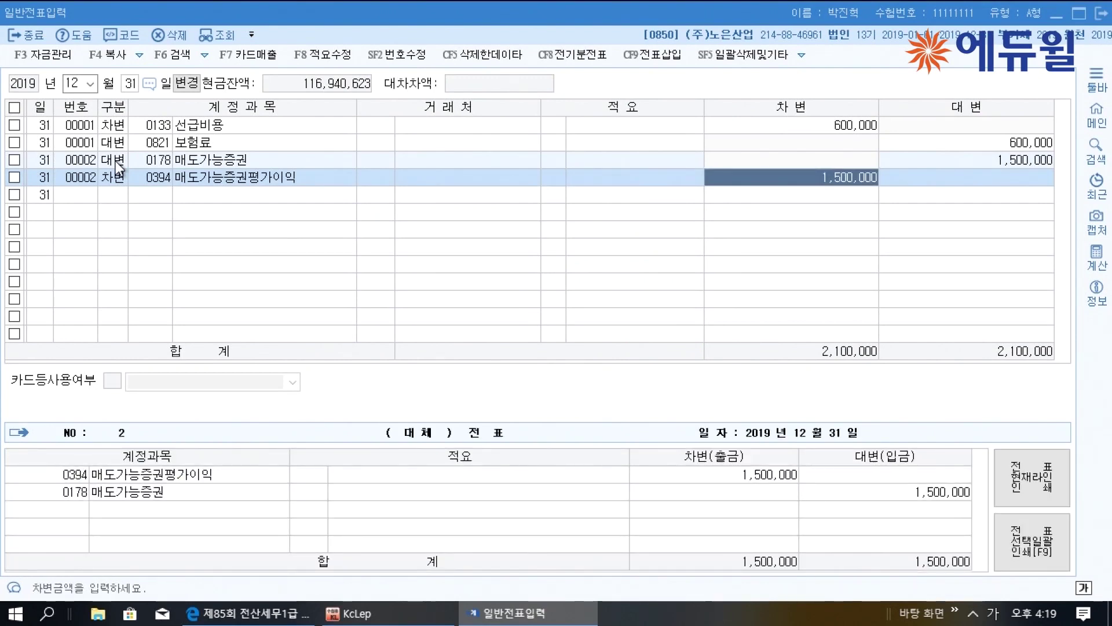
type("1000000")
Add the balancing 500,000 debit to 0395 매도가능증권평가손실 and return to the exam PDF
key("Return")
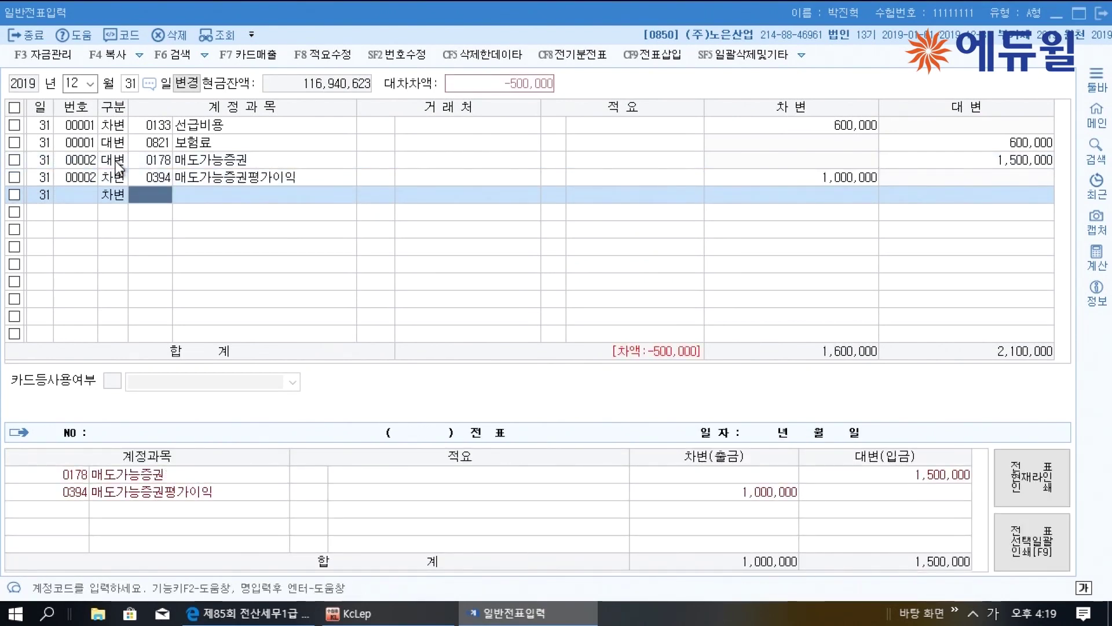
type("매도")
key("Return")
key("Down")
key("Escape")
key("Return")
key("Return")
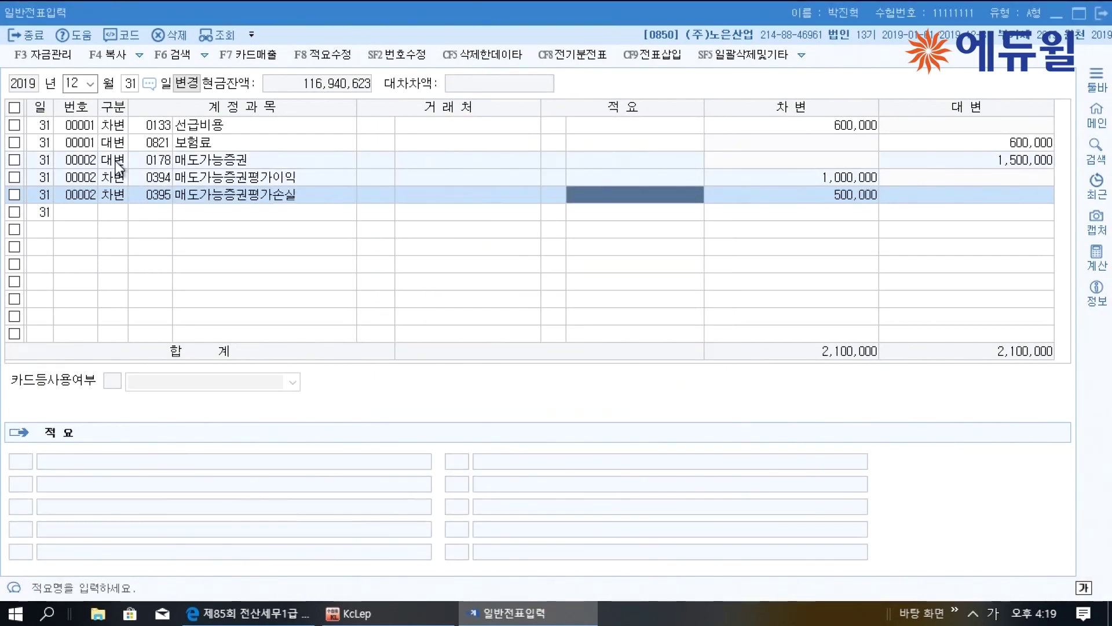
key("Return")
key("Return")
key("Up")
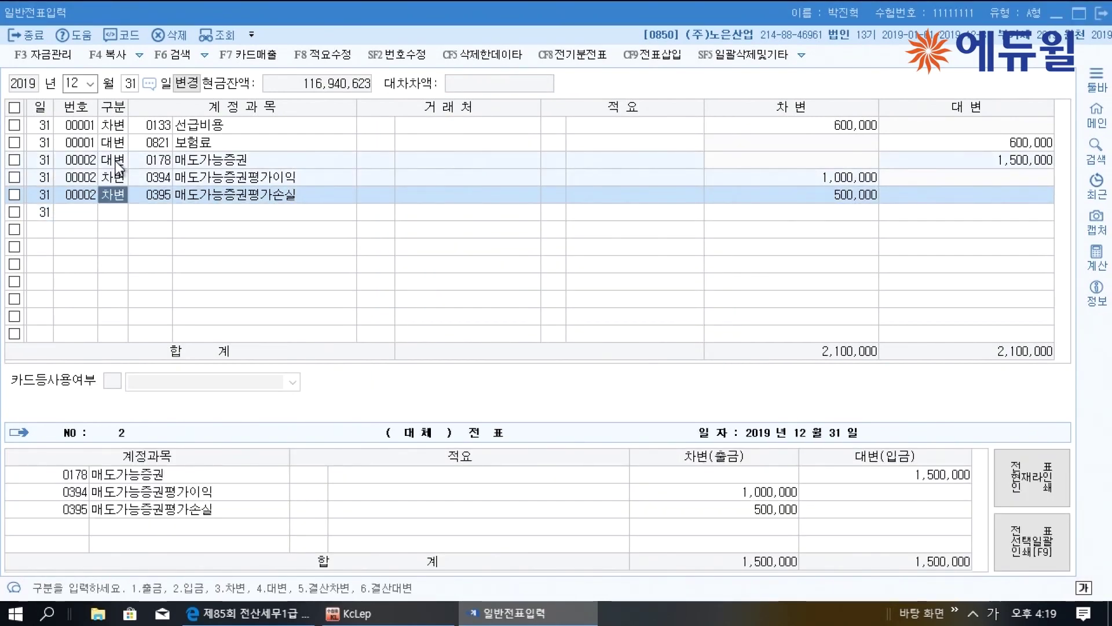
left_click(249, 613)
Underline 이자는 수취 and 13,800,000 in question [3], and write 미수수익 below the table
scroll(378, 422, "down", 5)
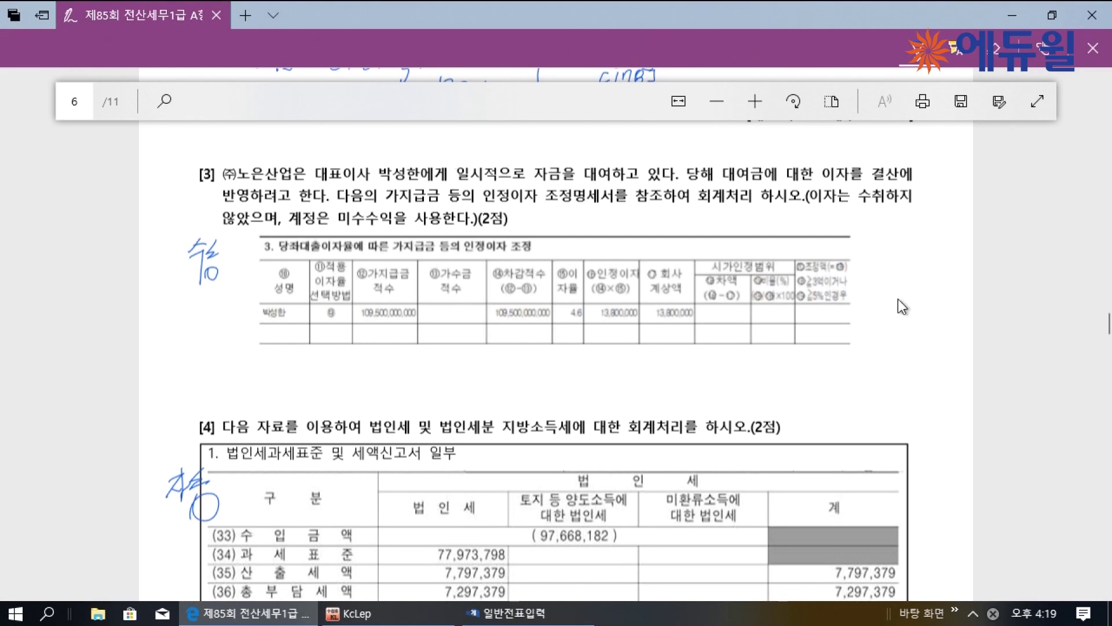
mouse_move(816, 204)
left_mouse_down()
mouse_move(889, 203)
mouse_move(850, 234)
mouse_move(891, 233)
left_mouse_up()
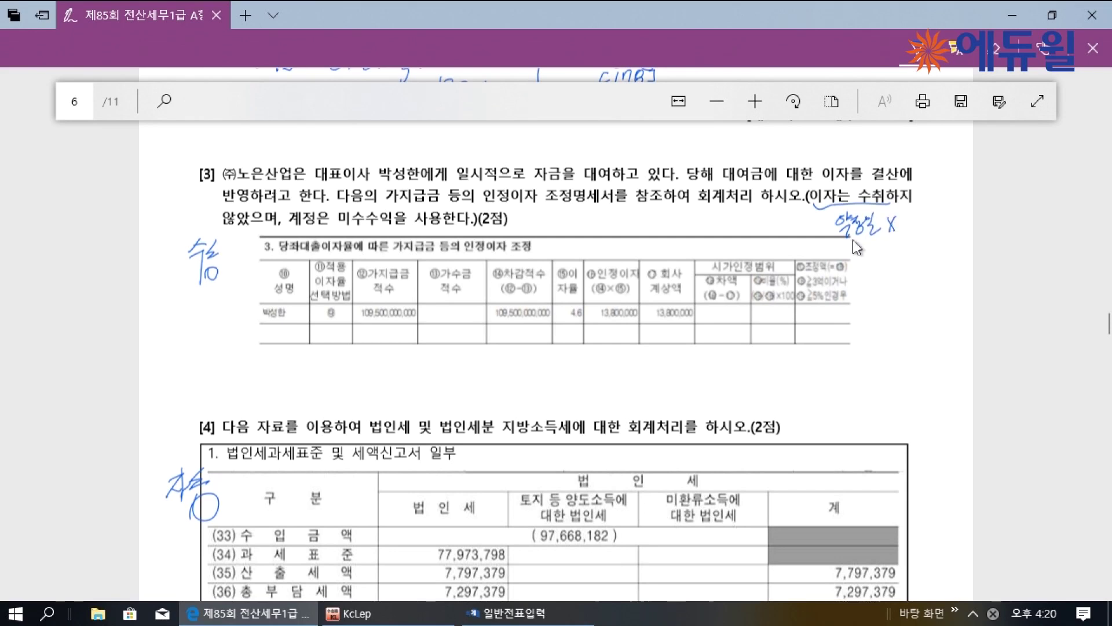
left_click_drag(733, 221, 771, 220)
left_click_drag(832, 239, 876, 243)
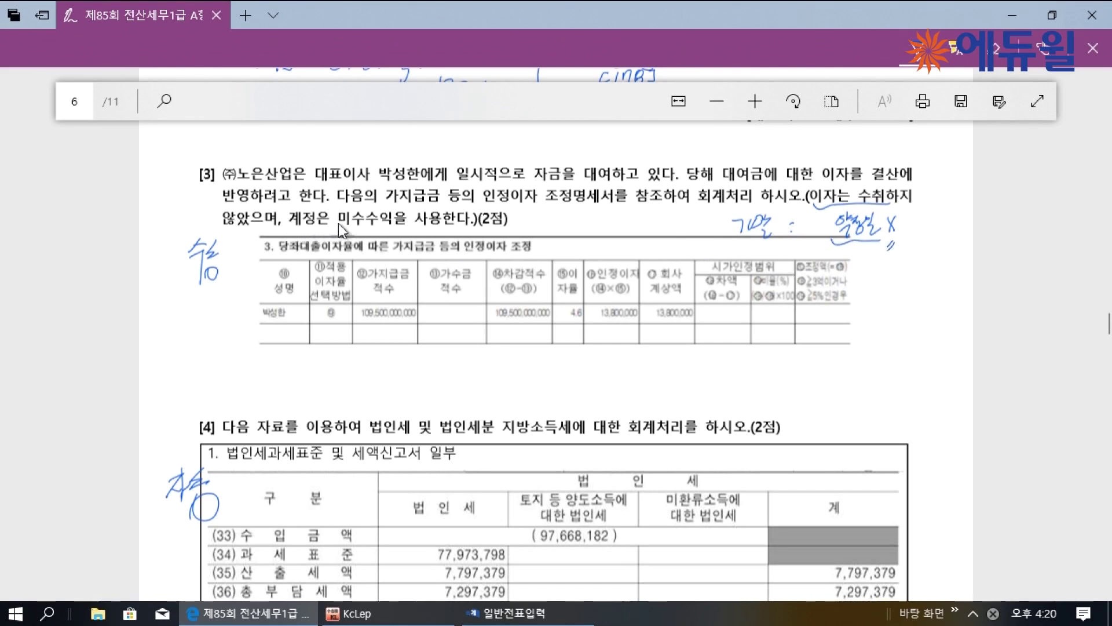
mouse_move(519, 381)
left_mouse_down()
mouse_move(519, 399)
mouse_move(567, 372)
mouse_move(594, 394)
left_mouse_up()
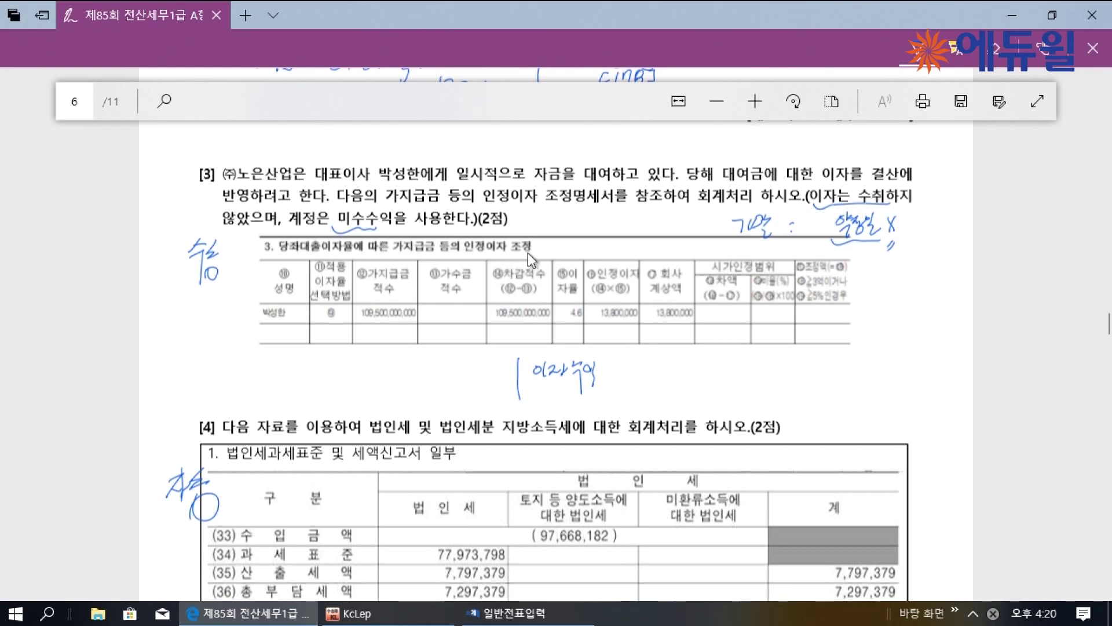
left_click_drag(653, 322, 698, 323)
mouse_move(627, 360)
left_mouse_down()
mouse_move(643, 379)
mouse_move(707, 365)
left_mouse_up()
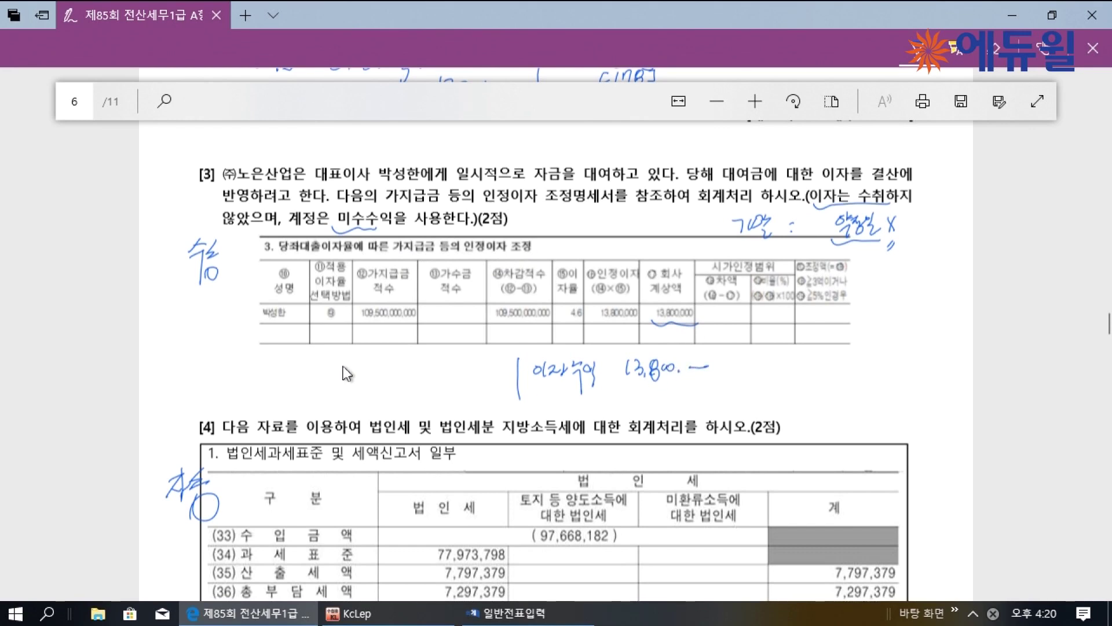
left_click_drag(309, 380, 497, 368)
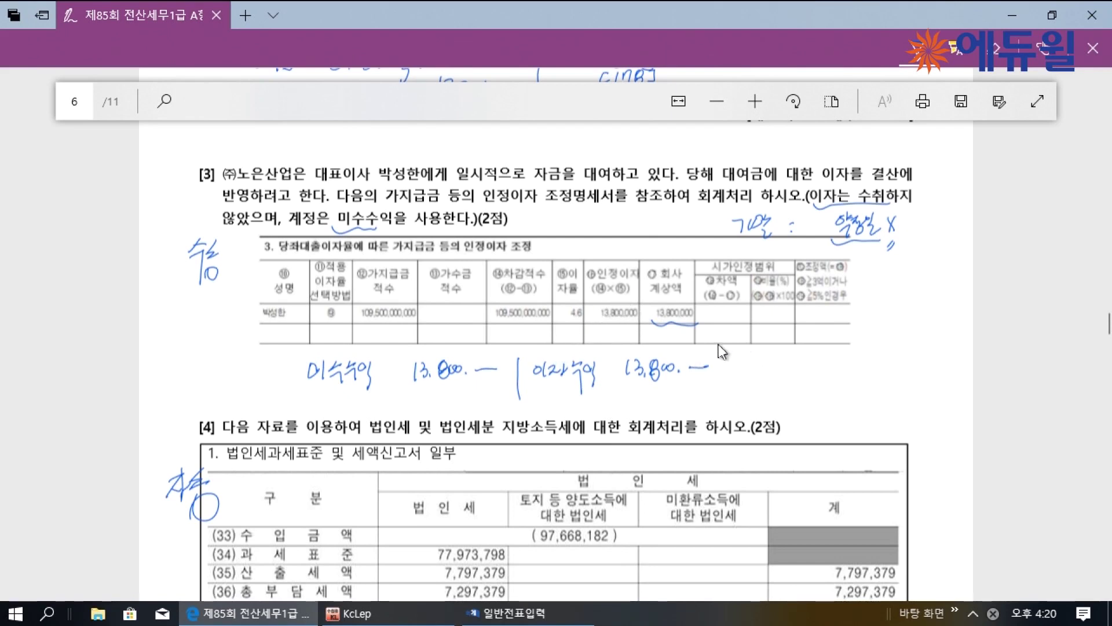
Bracket the interest amounts and handwrite the 약정 and 원천징수 (25%) notes beside the table
left_click_drag(729, 329, 721, 403)
left_click_drag(732, 315, 804, 312)
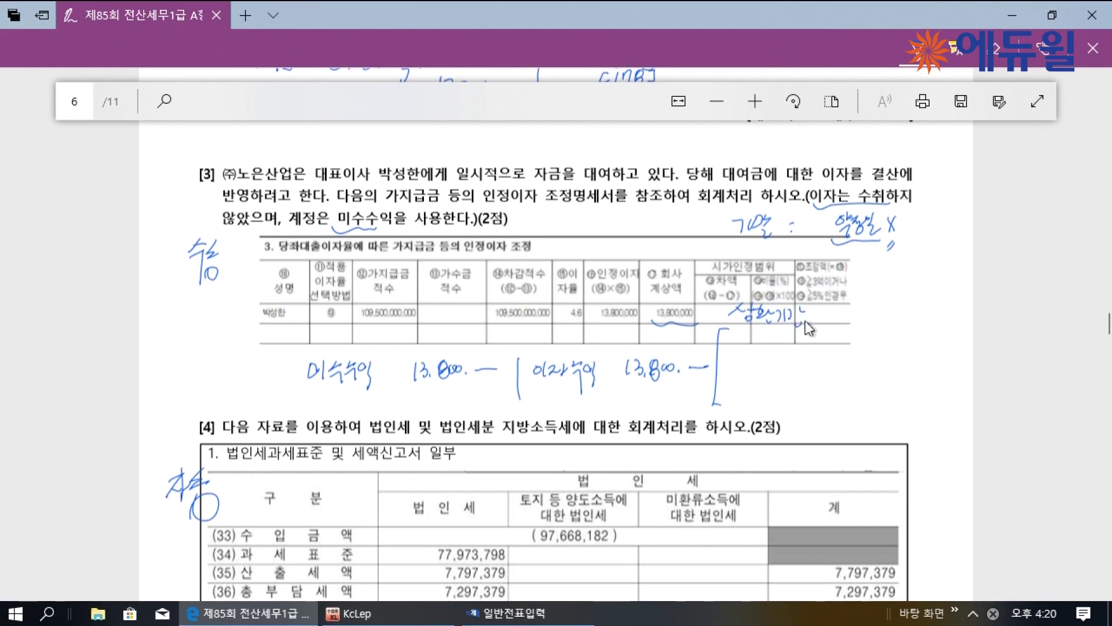
mouse_move(817, 323)
left_mouse_down()
mouse_move(864, 310)
mouse_move(870, 330)
mouse_move(914, 308)
mouse_move(917, 324)
mouse_move(927, 310)
mouse_move(926, 324)
mouse_move(950, 308)
mouse_move(939, 330)
left_mouse_up()
mouse_move(942, 313)
left_mouse_down()
mouse_move(950, 330)
mouse_move(949, 319)
left_mouse_up()
left_click_drag(943, 325, 948, 324)
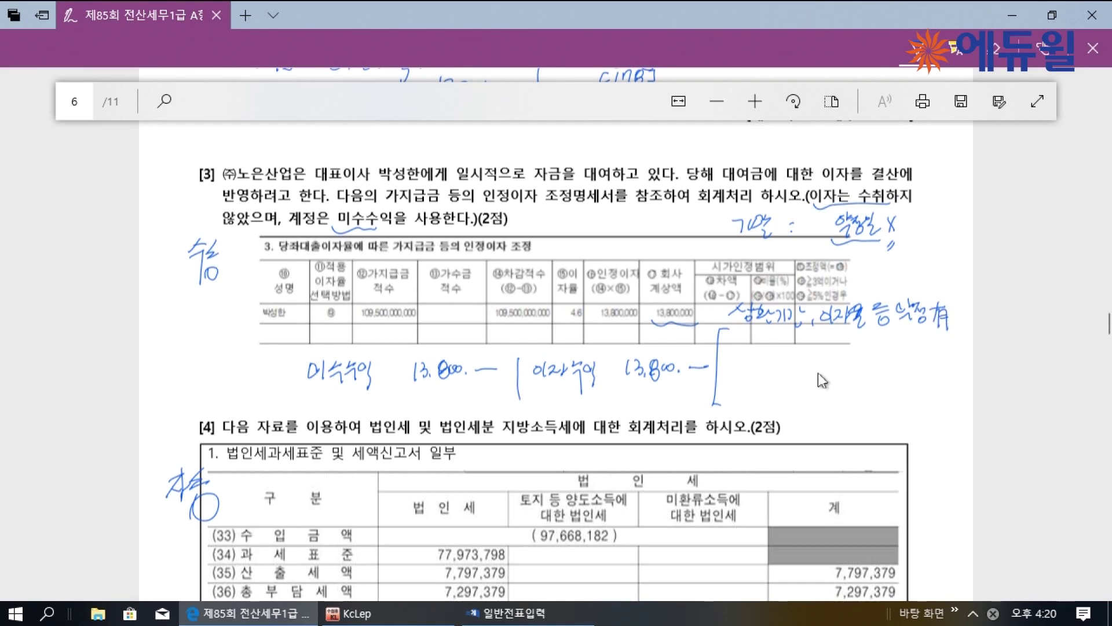
left_click_drag(750, 398, 759, 410)
mouse_move(759, 402)
left_mouse_down()
mouse_move(761, 419)
mouse_move(805, 411)
left_mouse_up()
left_click_drag(809, 397, 808, 413)
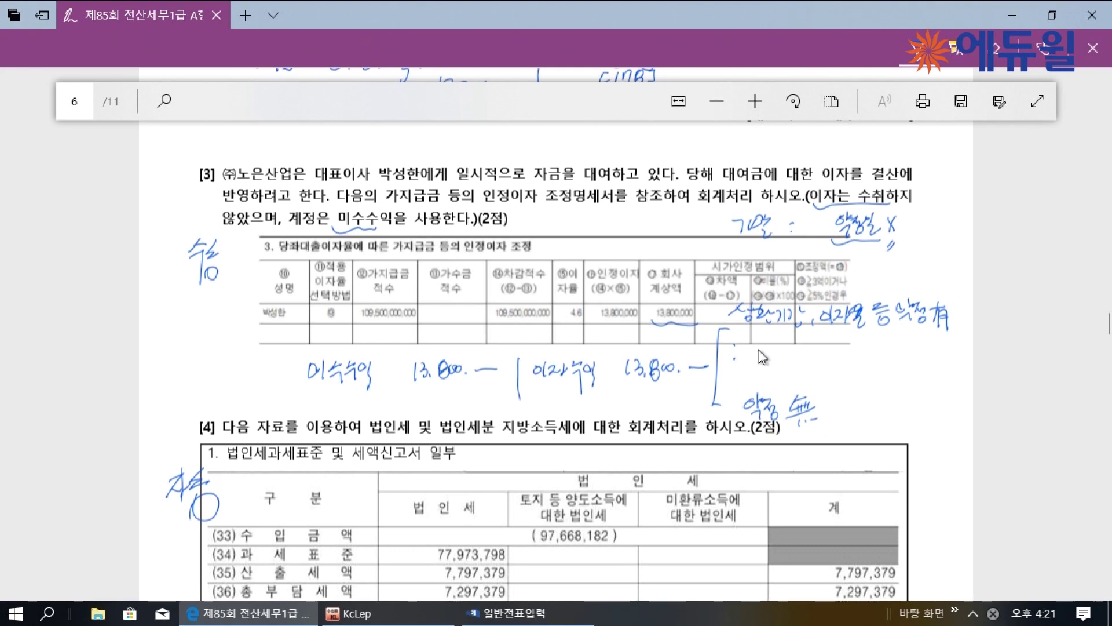
mouse_move(753, 357)
left_mouse_down()
mouse_move(767, 354)
mouse_move(776, 377)
mouse_move(783, 354)
mouse_move(798, 365)
mouse_move(883, 356)
mouse_move(875, 374)
left_mouse_up()
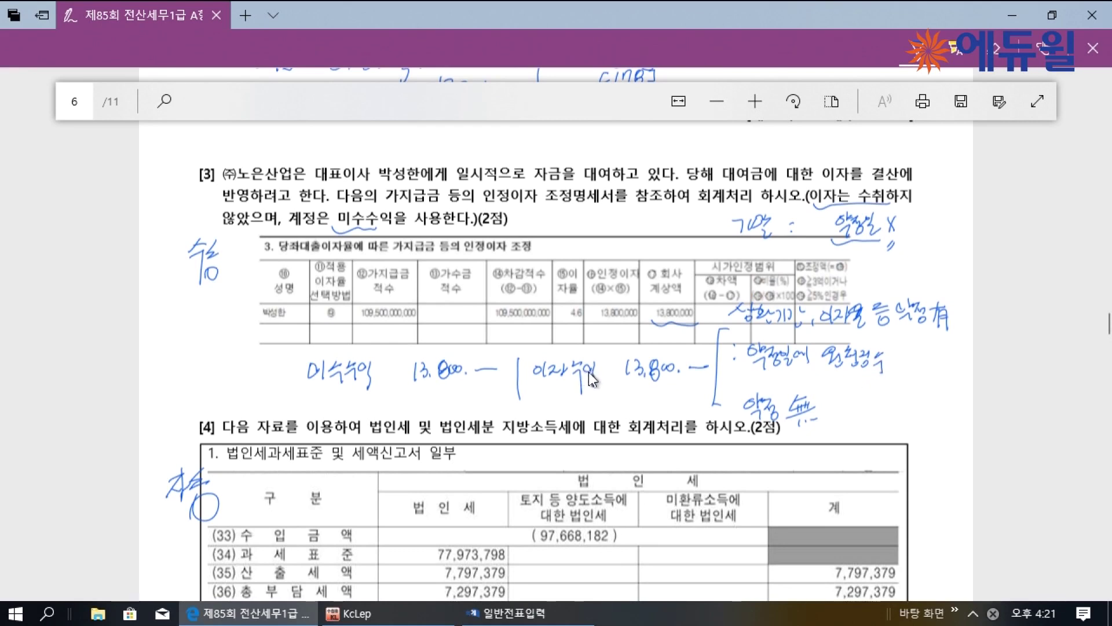
mouse_move(895, 354)
left_mouse_down()
mouse_move(903, 366)
mouse_move(920, 352)
mouse_move(931, 371)
left_mouse_up()
left_click_drag(940, 347, 943, 371)
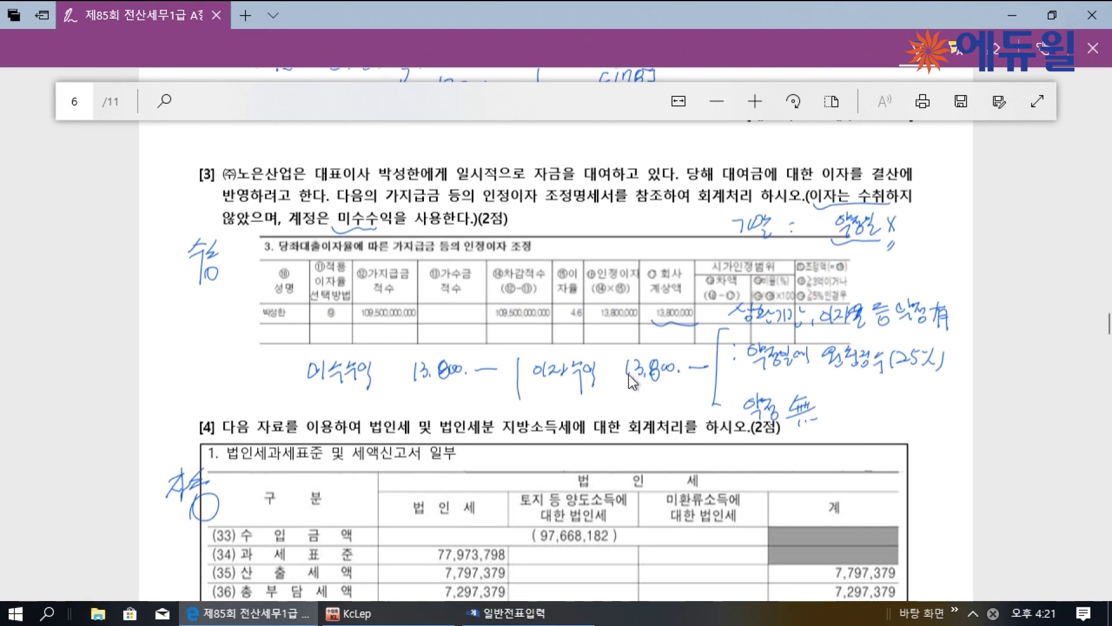
left_click_drag(721, 414, 732, 409)
Write '원천징수 X' after the 약정 無 note, then return to KcLep's 일반전표입력
left_click(833, 411)
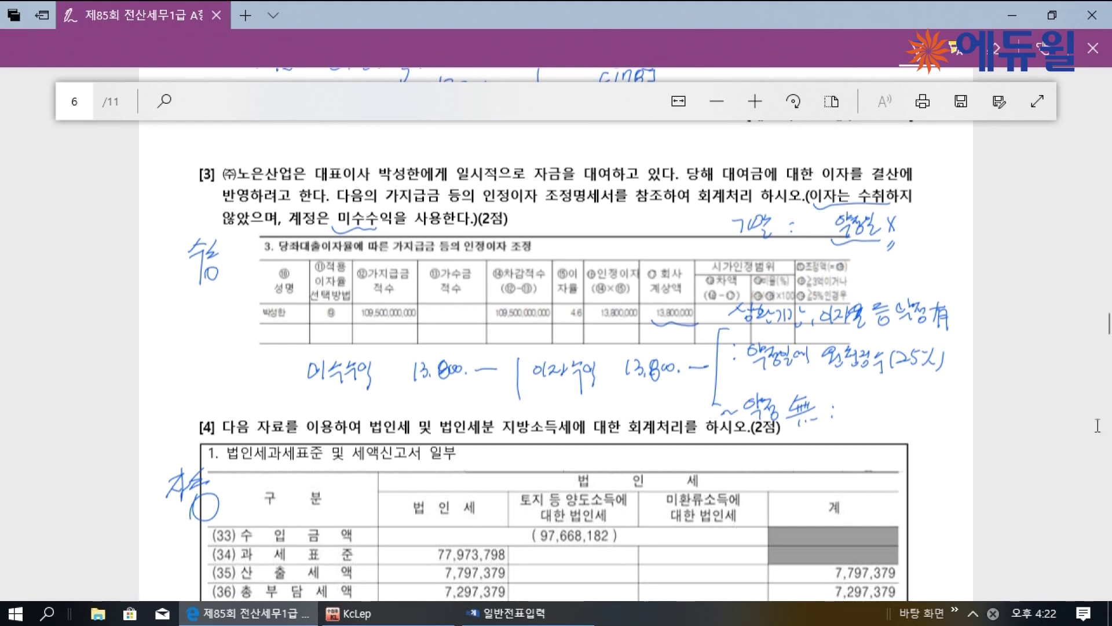
mouse_move(849, 412)
left_mouse_down()
mouse_move(864, 426)
mouse_move(913, 424)
mouse_move(913, 451)
left_mouse_up()
left_click_drag(943, 407, 934, 428)
left_click_drag(936, 409, 946, 426)
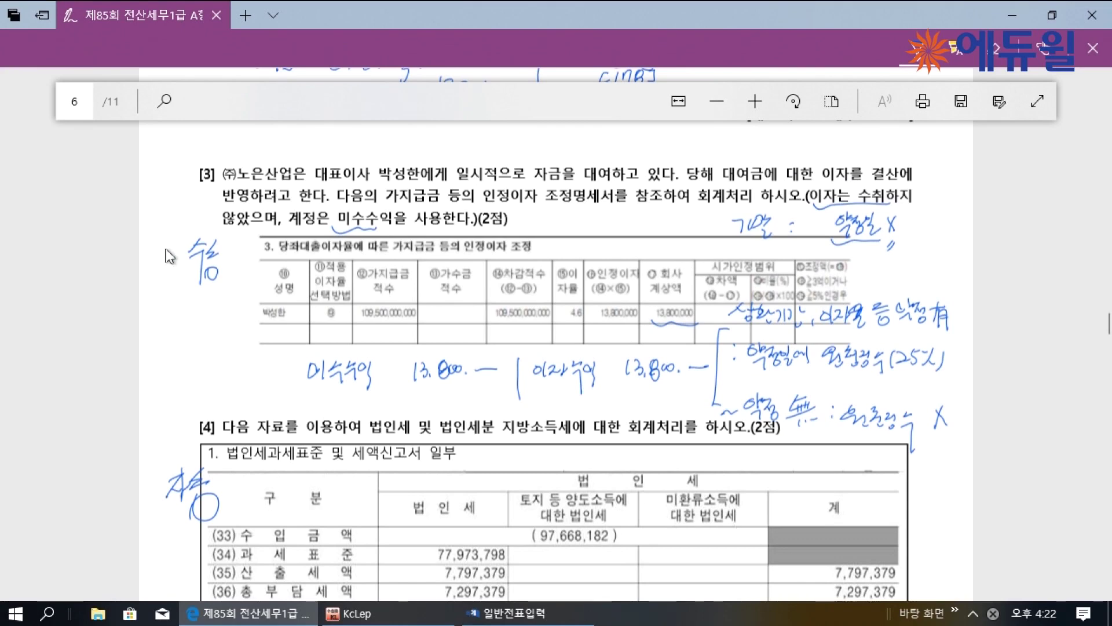
left_click(499, 620)
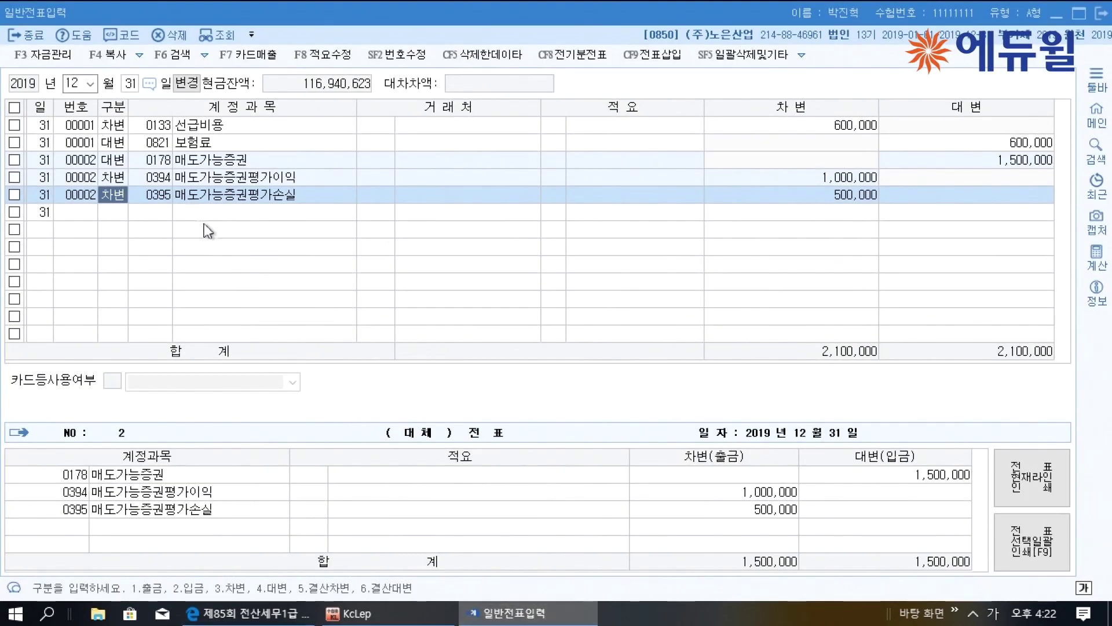
Enter a debit line for 0116 미수수익 of 13,800,000
left_click(99, 212)
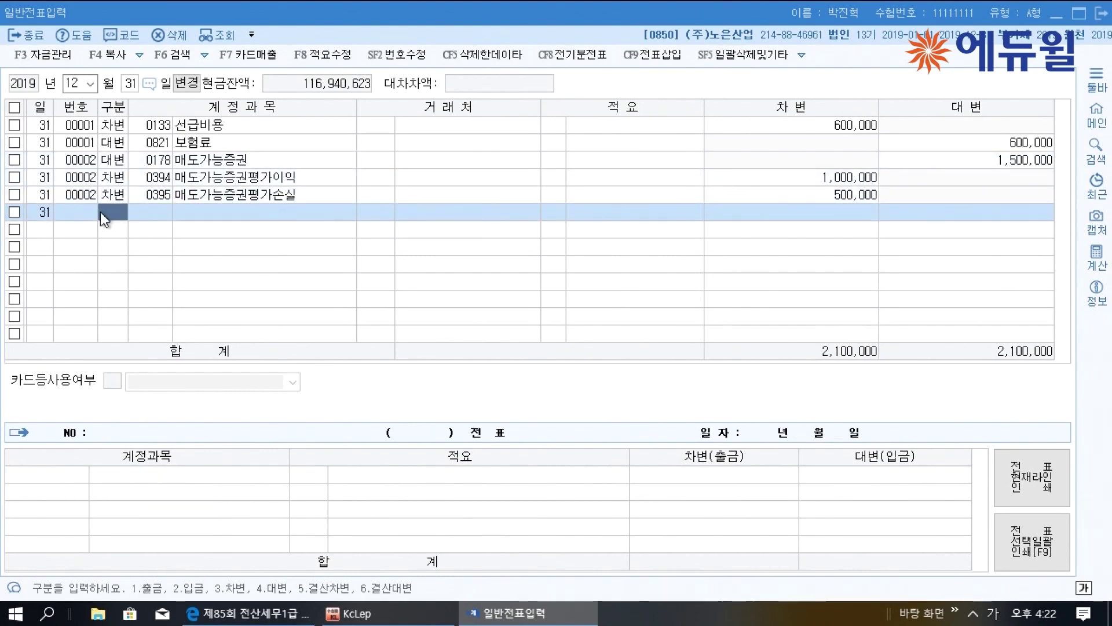
type("3")
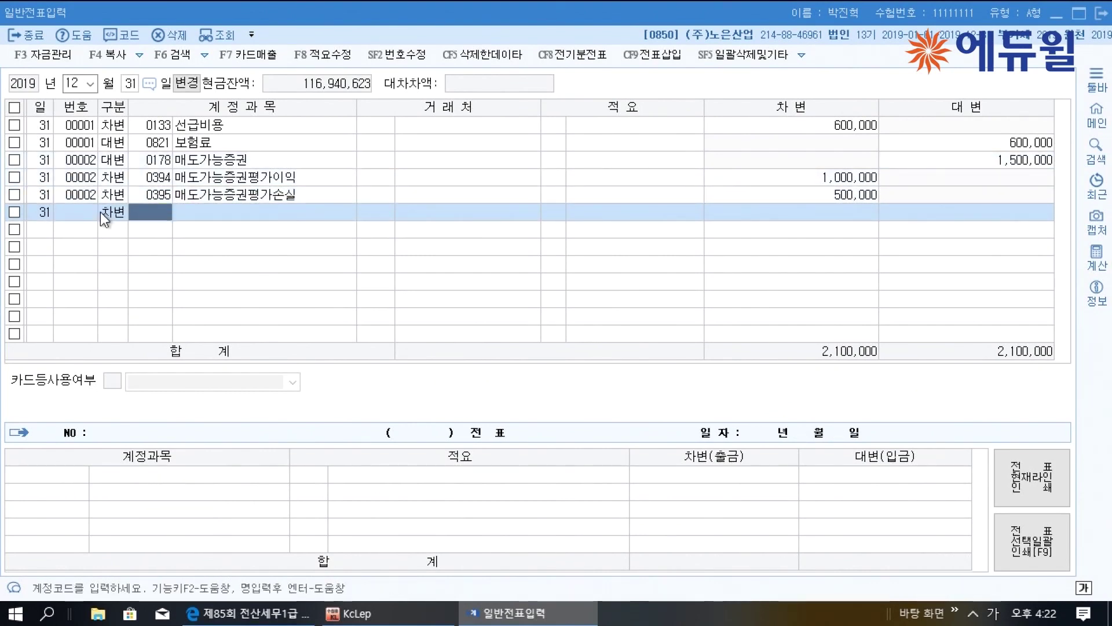
type("미수")
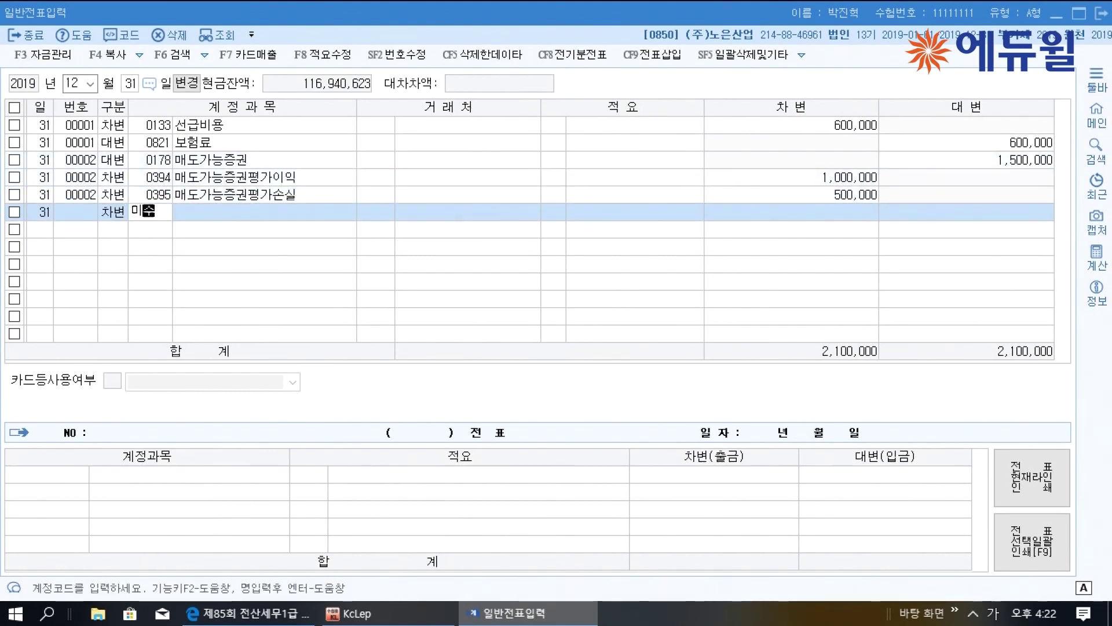
key("Return")
key("Down")
key("Down")
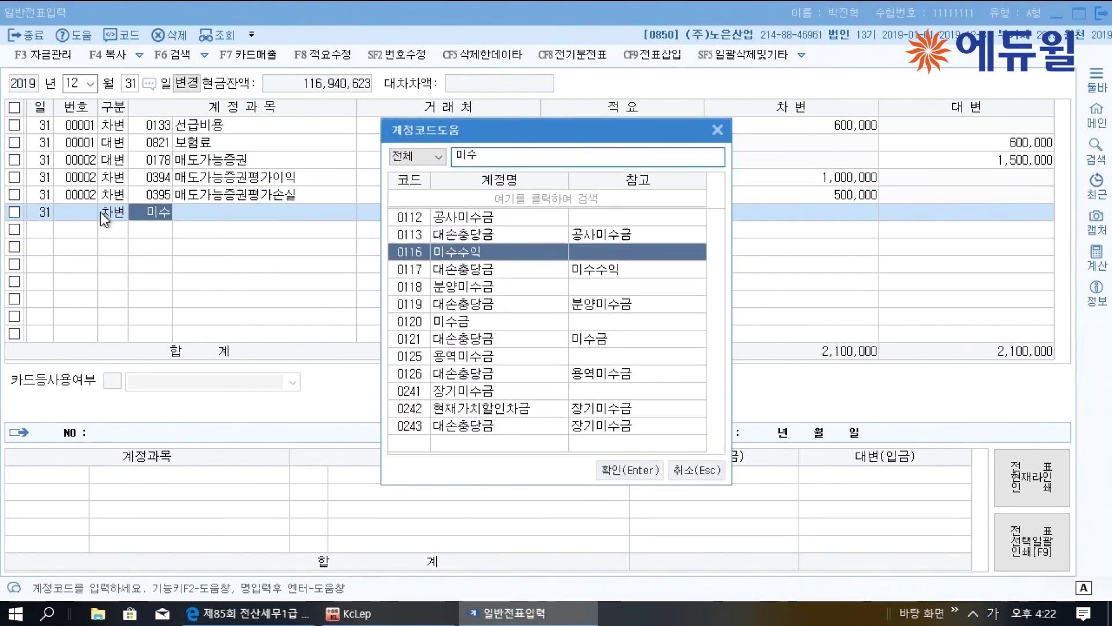
key("Return")
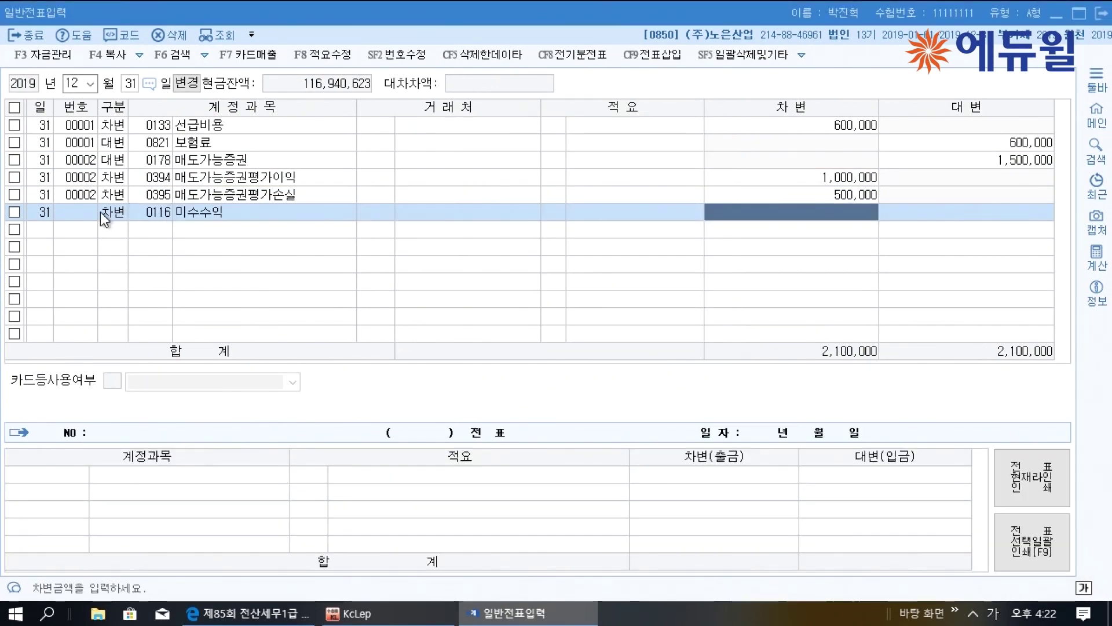
type("13800000")
key("Return")
Credit 0901 이자수익 13,800,000 to balance the voucher and go back to the exam PDF
type("4이자")
key("Return")
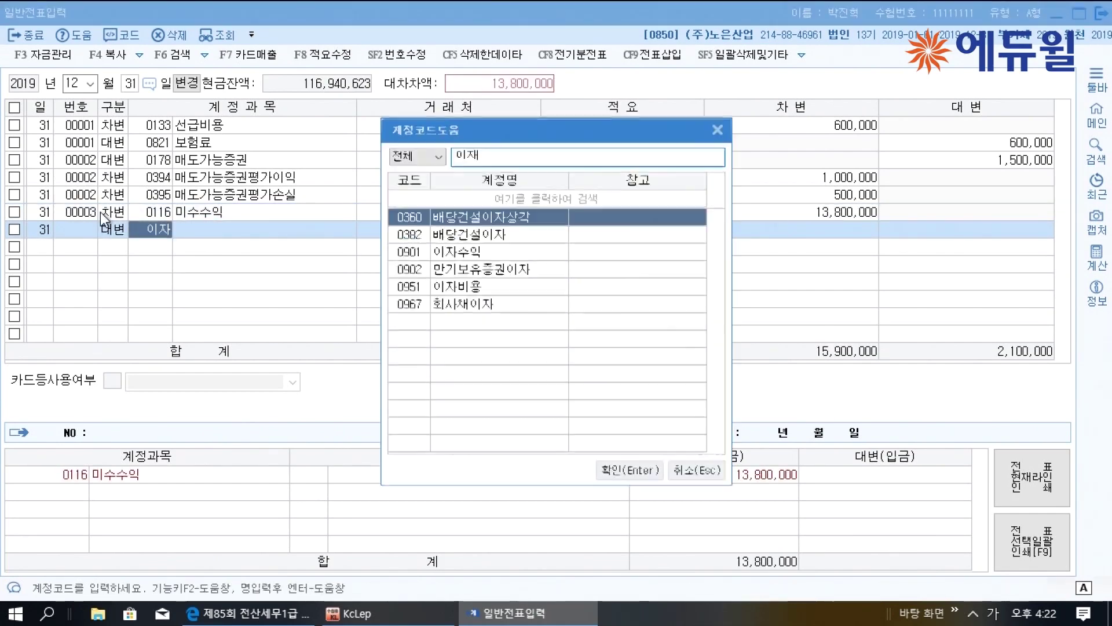
key("Down")
key("Down")
key("Return")
key("Return")
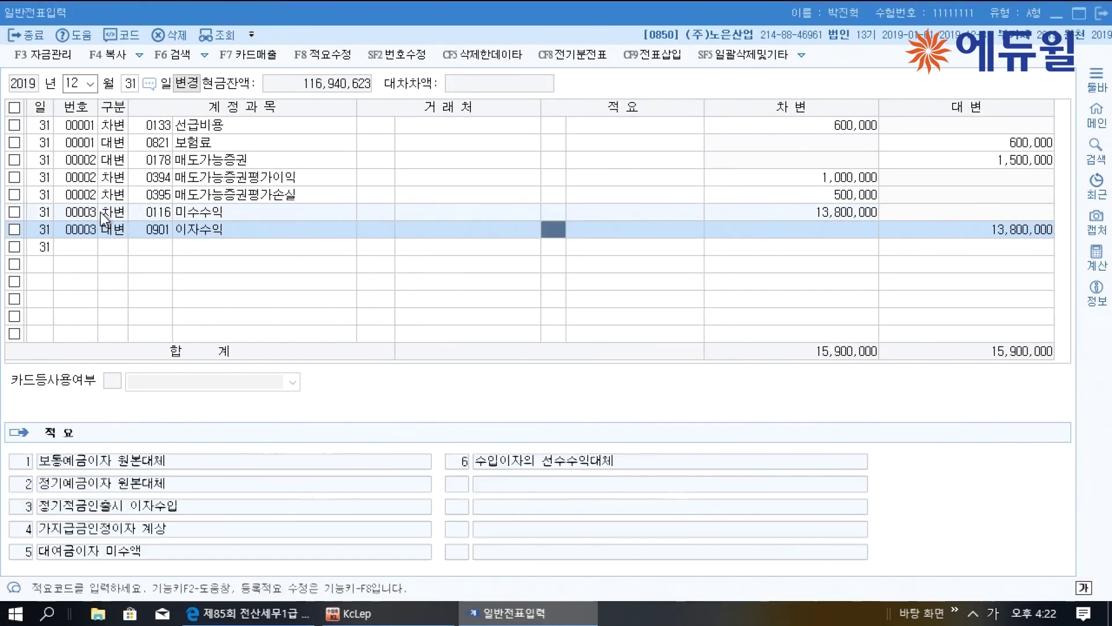
key("Return")
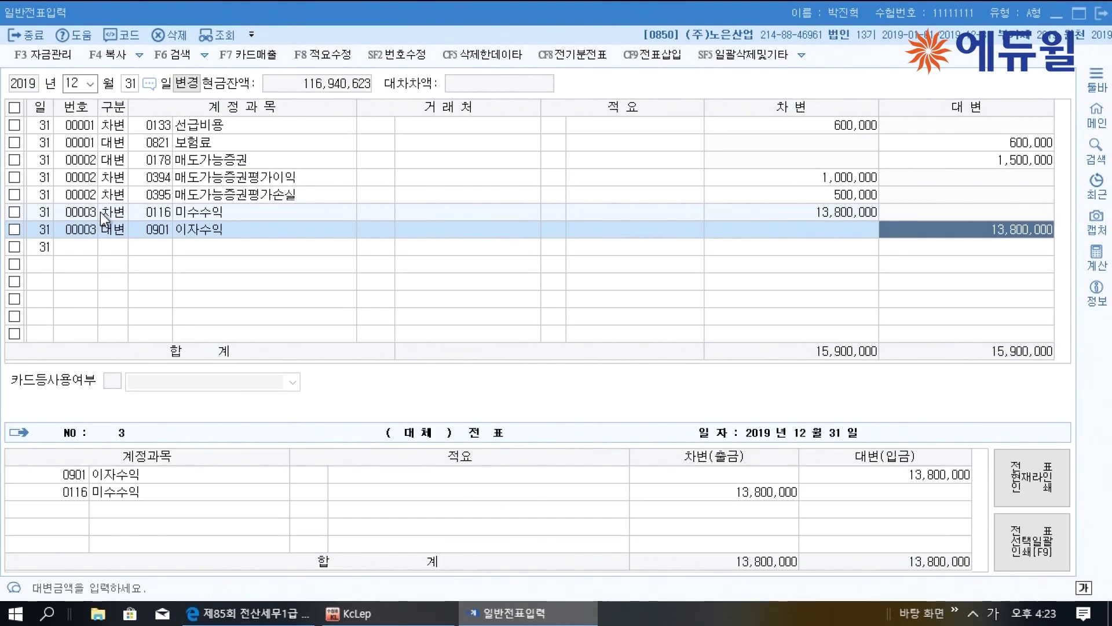
key("Return")
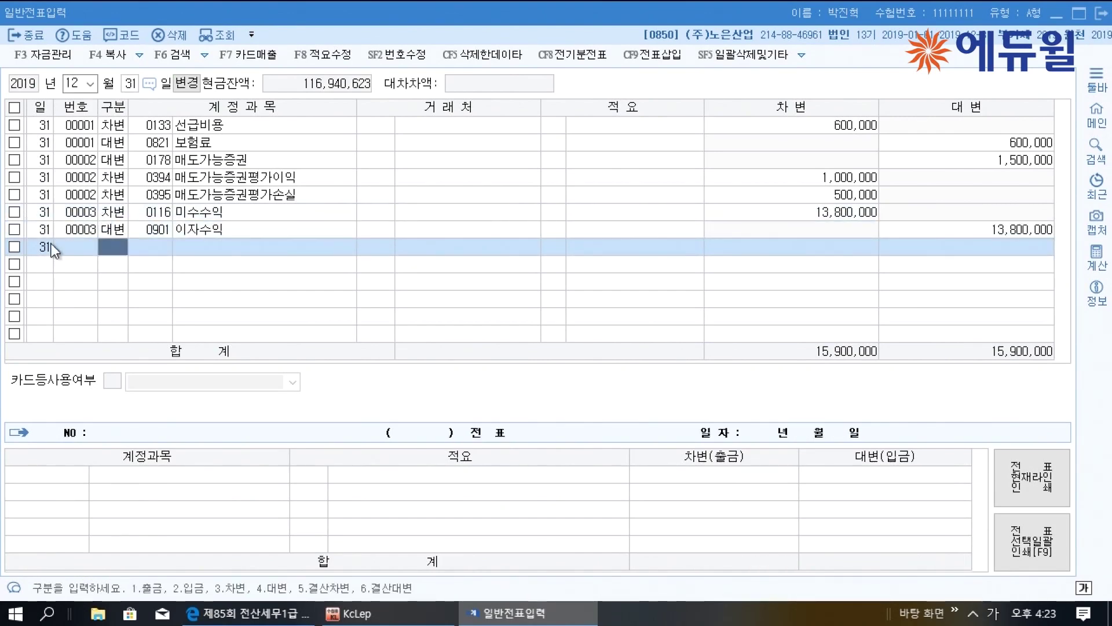
key("alt+Tab")
scroll(370, 438, "down", 5)
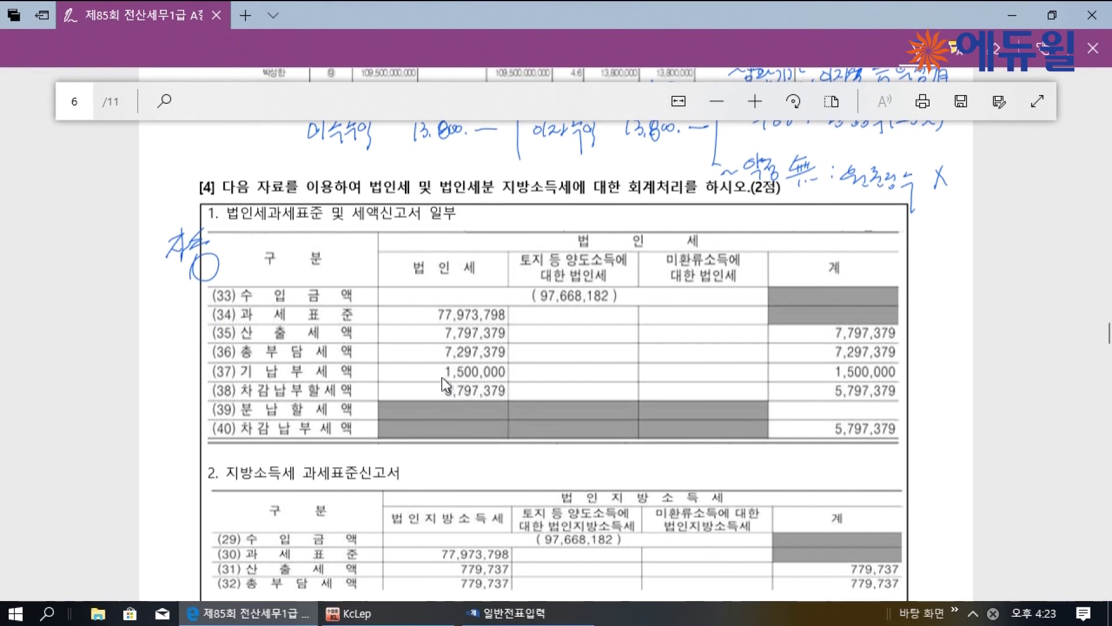
Underline the tax figures 1,500,000, 5,797,379 and 779,737, including the trial-balance prepaid tax
left_click_drag(460, 377, 499, 375)
left_click_drag(826, 433, 909, 443)
scroll(889, 434, "down", 1)
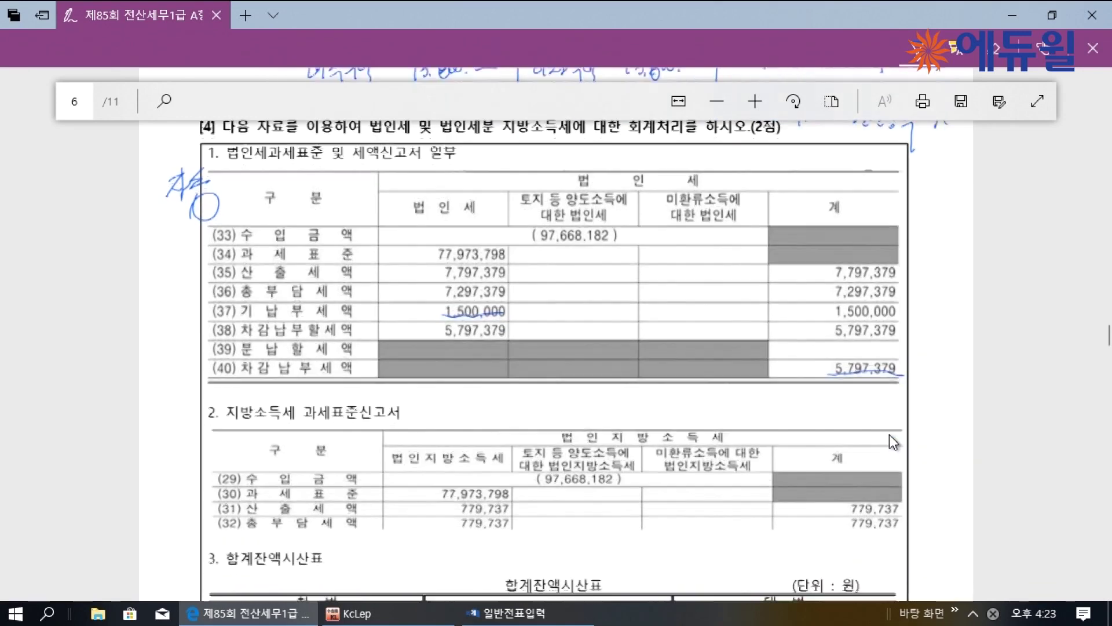
scroll(888, 434, "down", 1)
left_click_drag(255, 404, 314, 400)
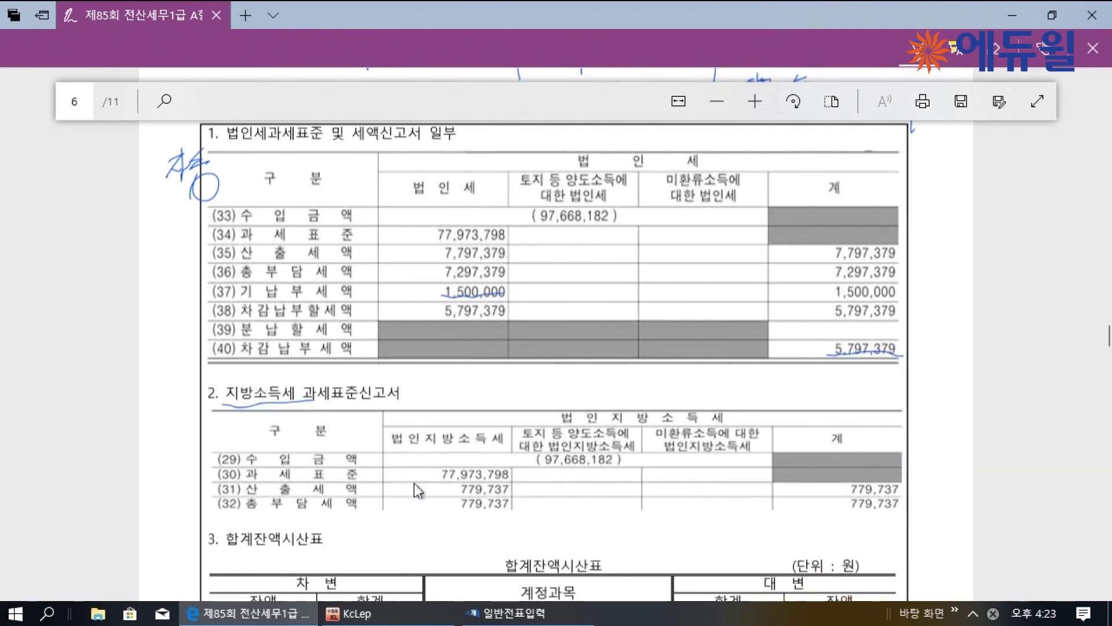
left_click_drag(467, 516, 498, 516)
scroll(514, 521, "down", 5)
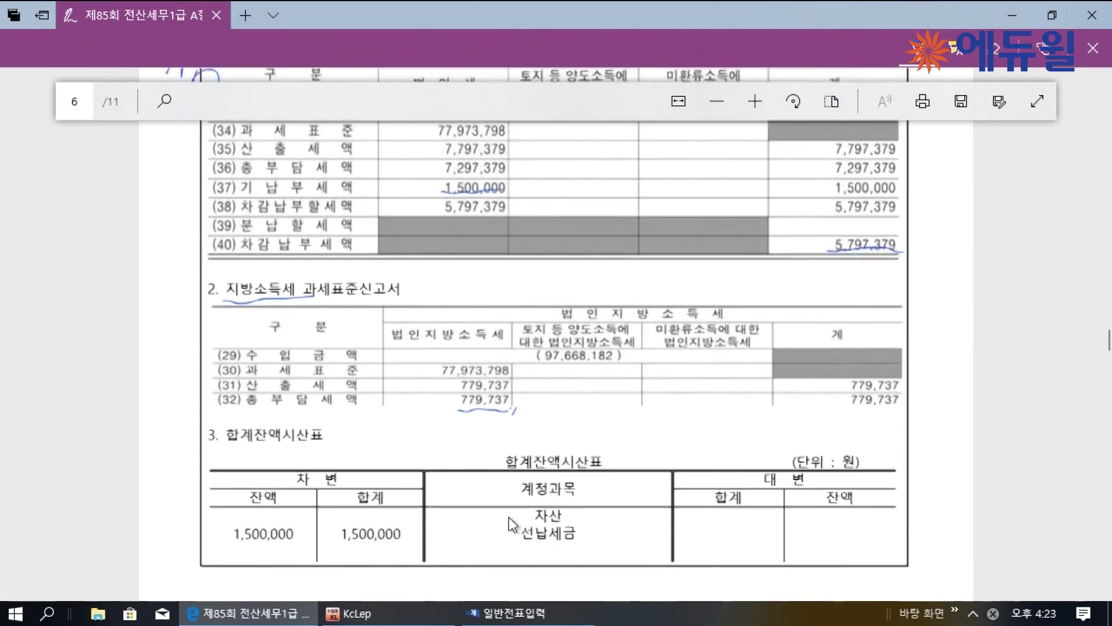
left_click_drag(232, 313, 310, 313)
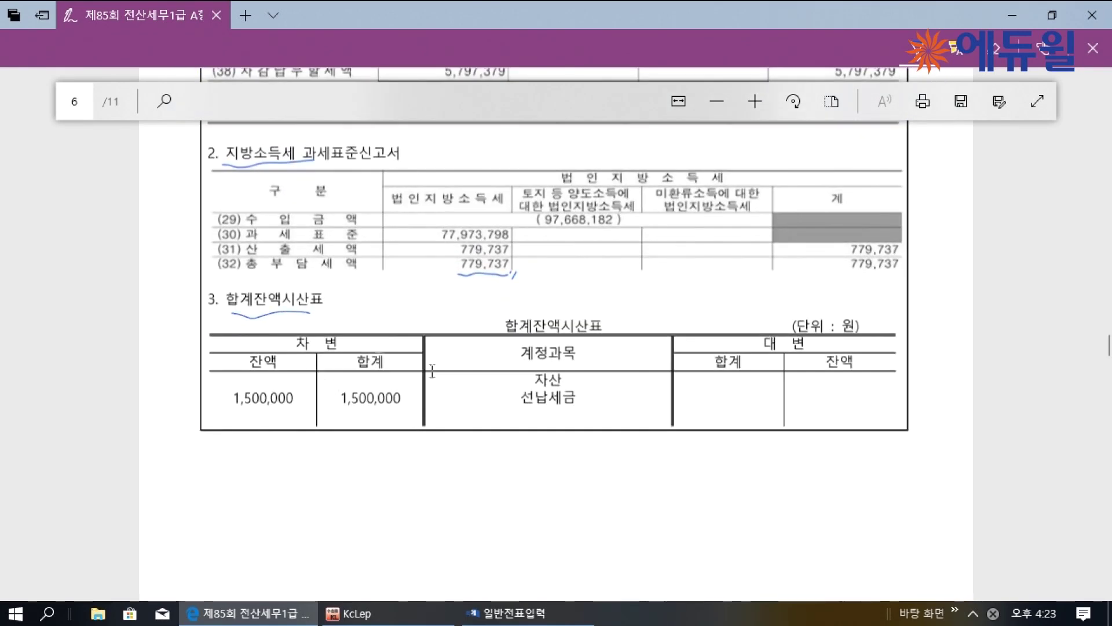
left_click_drag(228, 402, 293, 403)
left_click_drag(287, 400, 289, 397)
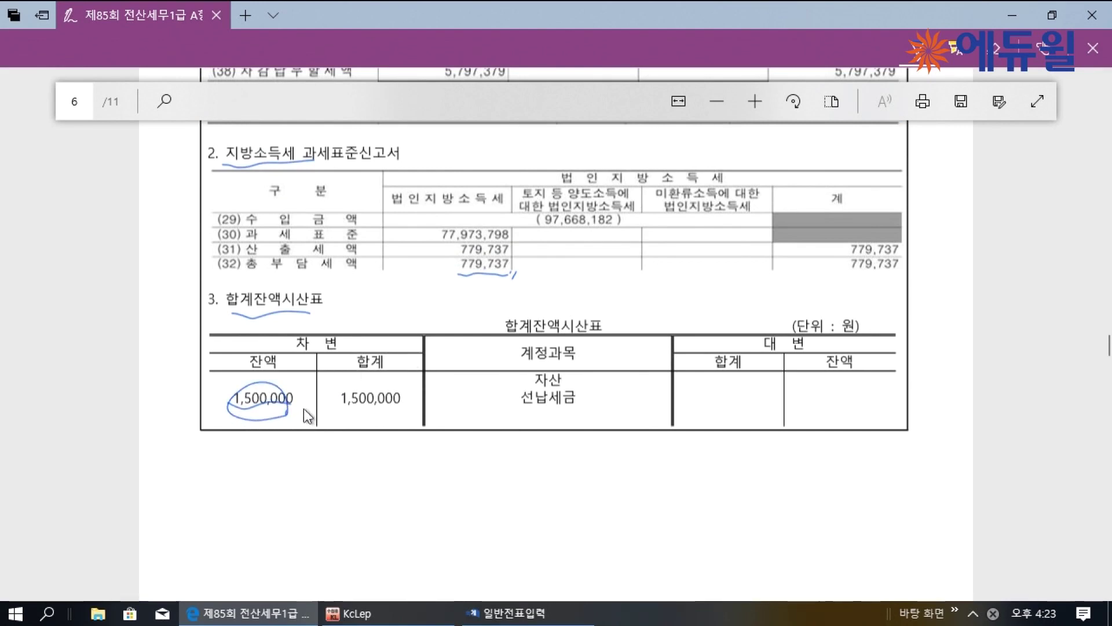
scroll(305, 406, "up", 3)
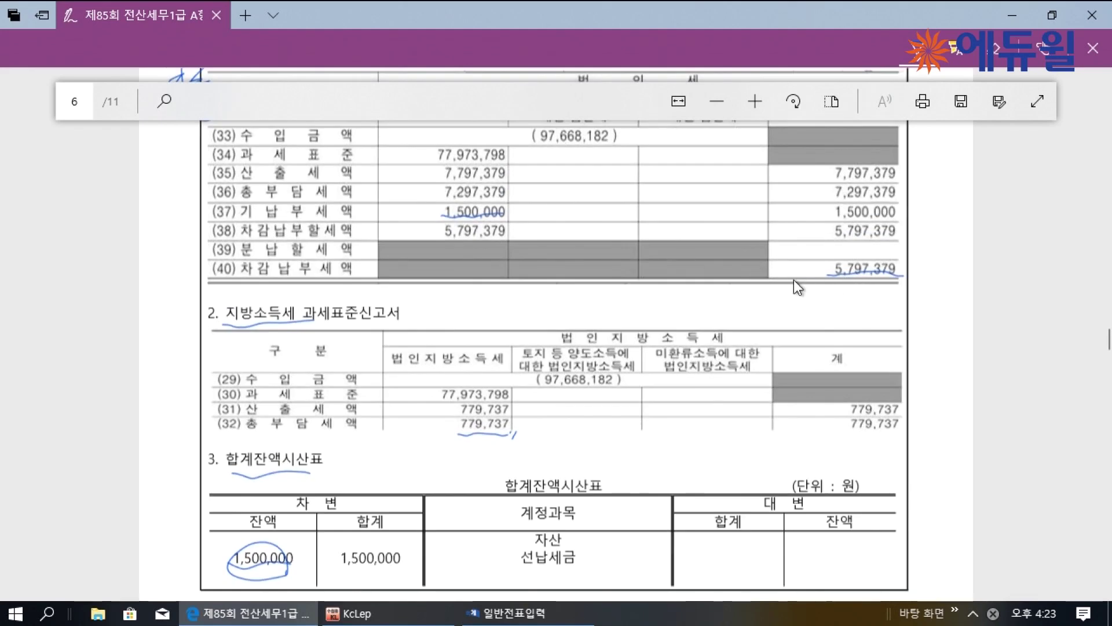
scroll(794, 280, "up", 3)
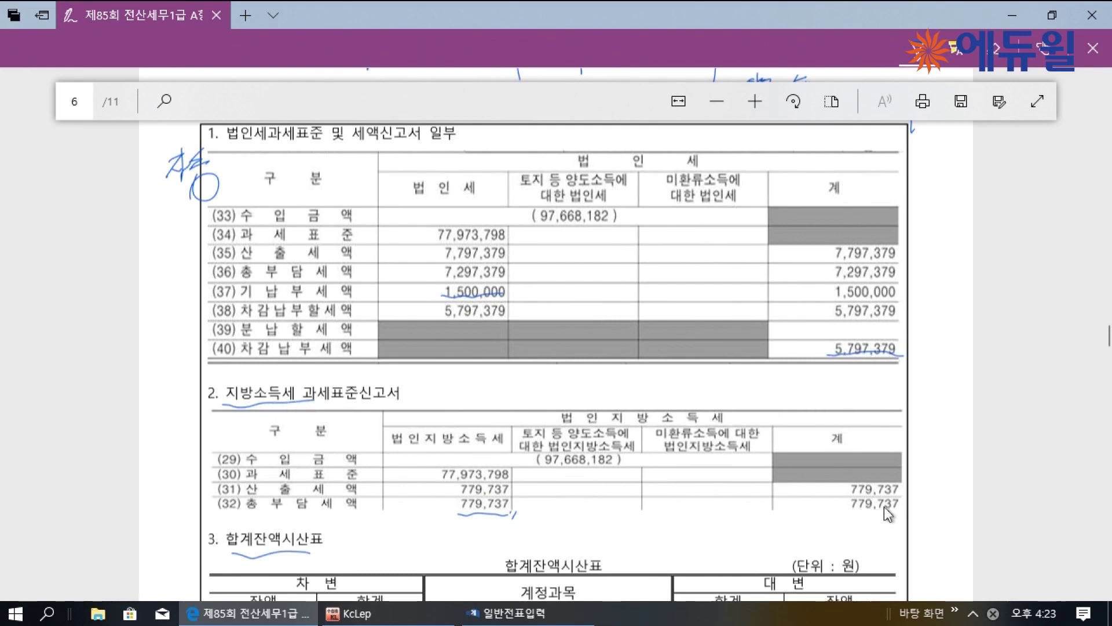
Circle 779,737 and 5,797,379 and handwrite their total ⇒ 6,577,116
left_click_drag(868, 486, 889, 505)
left_click_drag(878, 336, 876, 375)
mouse_move(834, 439)
left_mouse_down()
mouse_move(881, 430)
mouse_move(861, 454)
left_mouse_up()
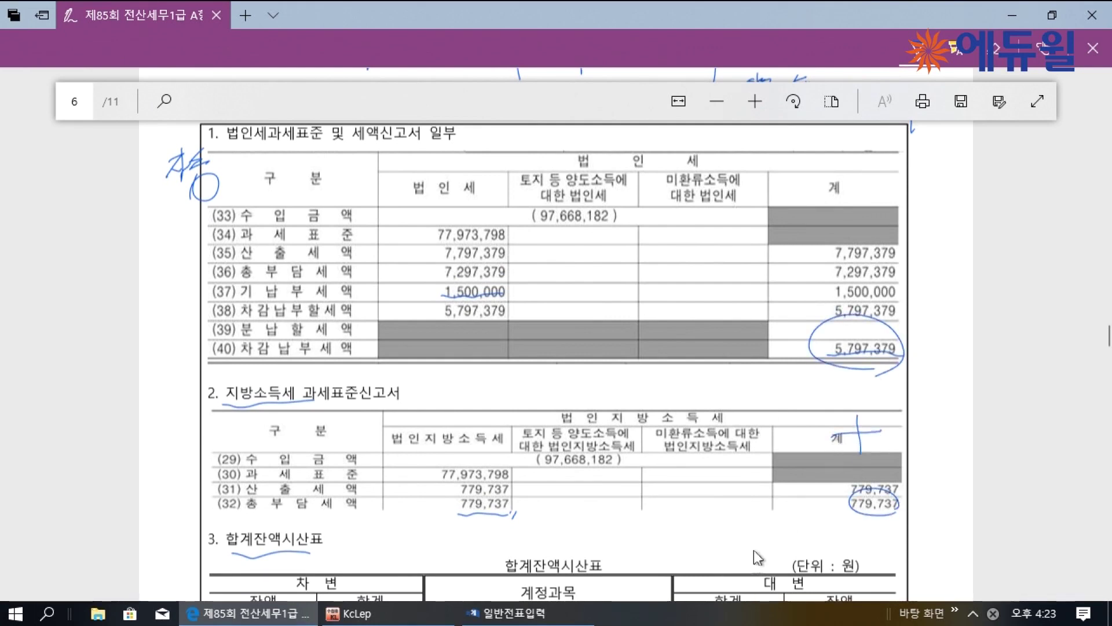
left_click_drag(721, 518, 734, 531)
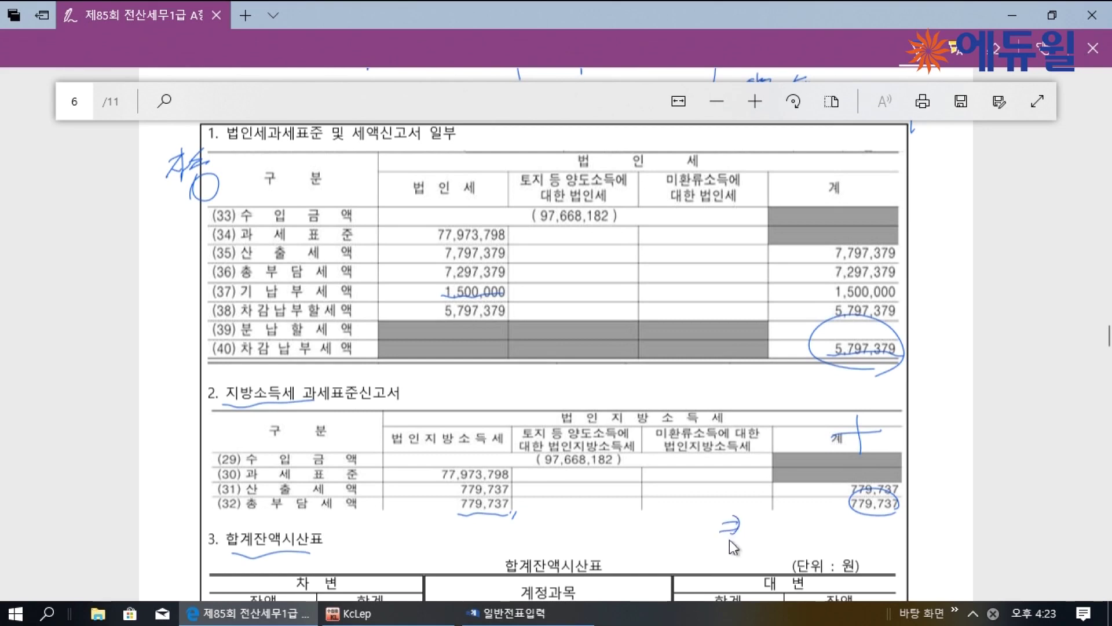
left_click_drag(783, 503, 774, 536)
left_click(781, 539)
mouse_move(806, 522)
left_mouse_down()
mouse_move(813, 558)
mouse_move(825, 559)
left_mouse_up()
left_click(835, 545)
left_click_drag(848, 522, 855, 547)
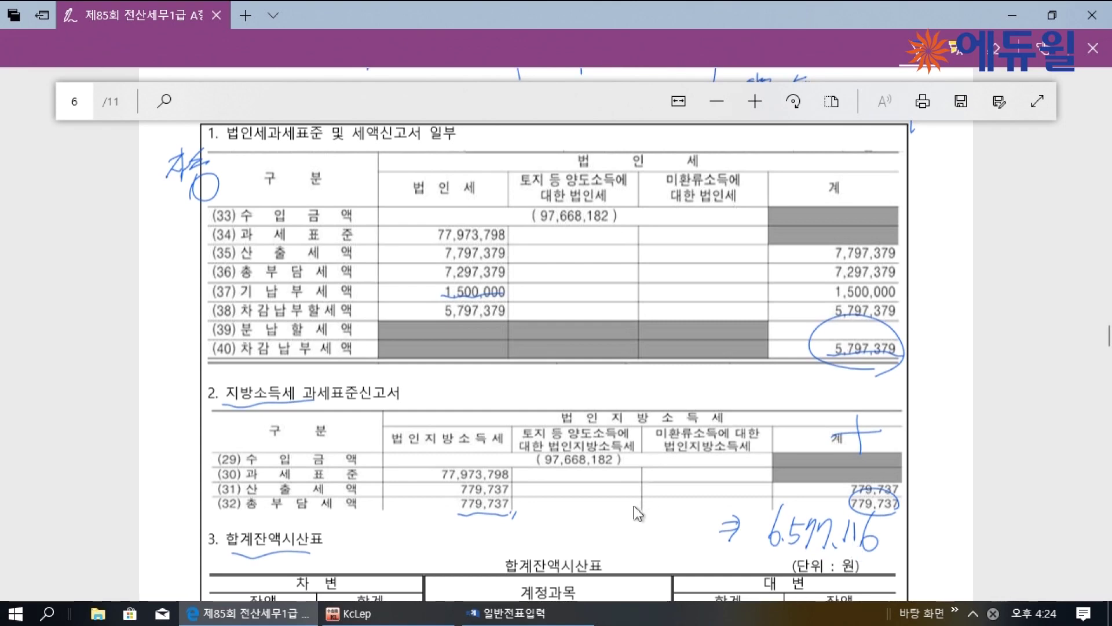
left_click(388, 542)
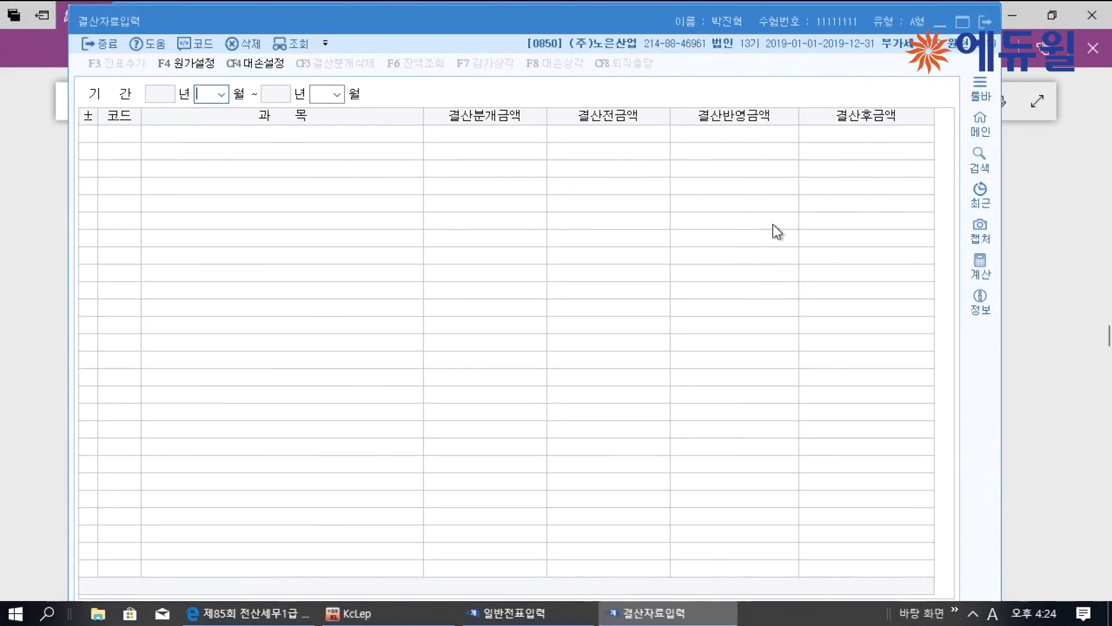
For January–December, enter 1,500,000 선납세금 and 6,577,116 추가계상액, giving 8,077,116 법인세등, then add the entries
type("1")
key("Return")
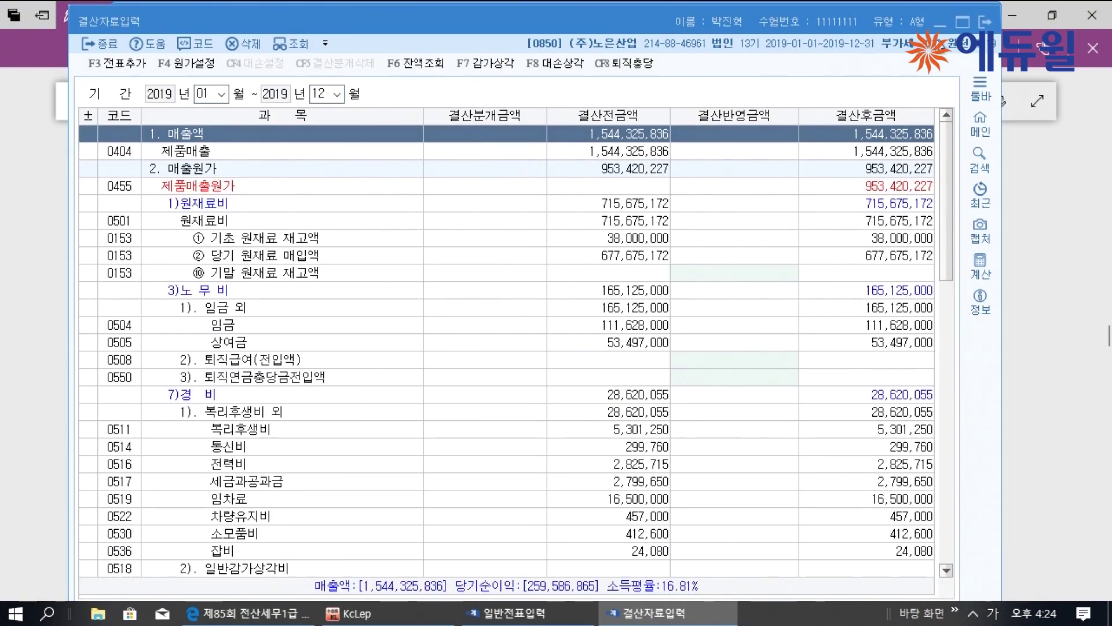
left_click(963, 21)
scroll(586, 177, "down", 20)
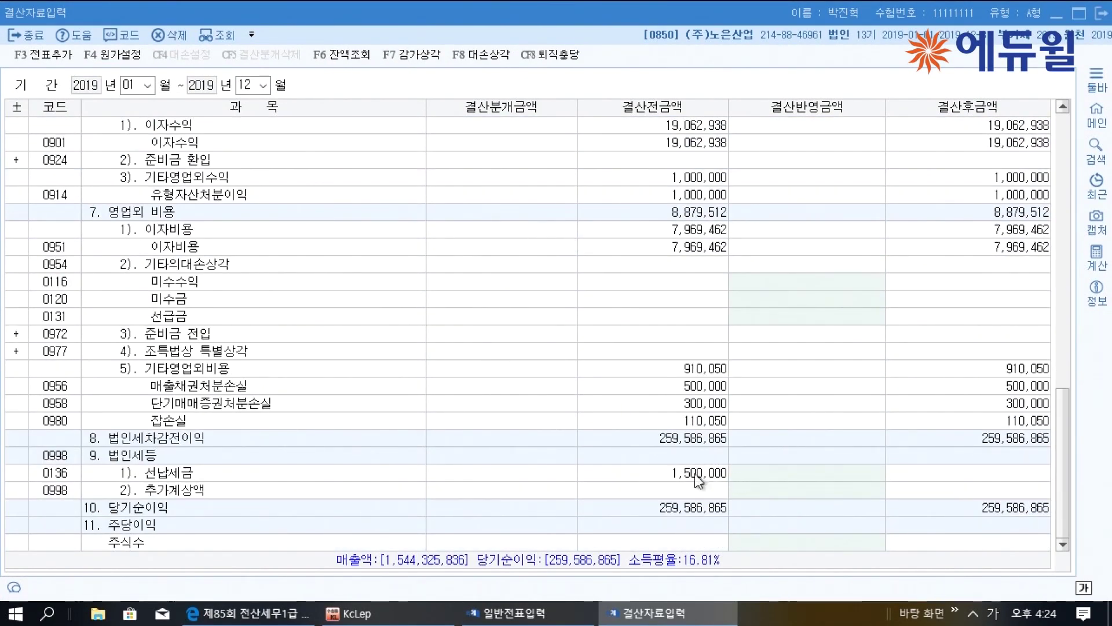
left_click(783, 470)
type("1500000")
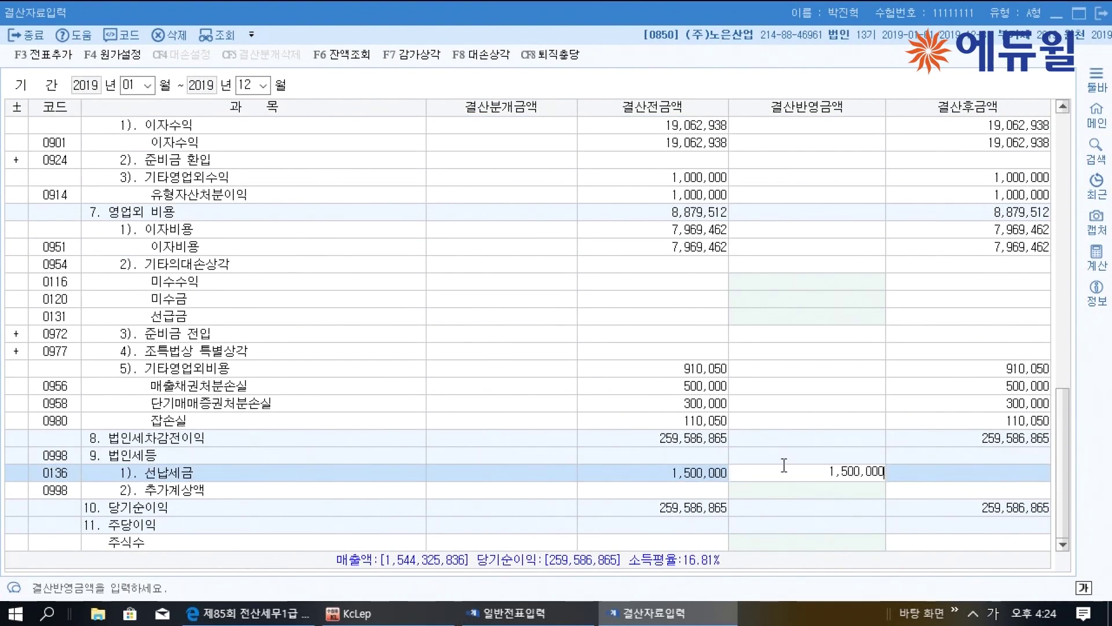
key("Return")
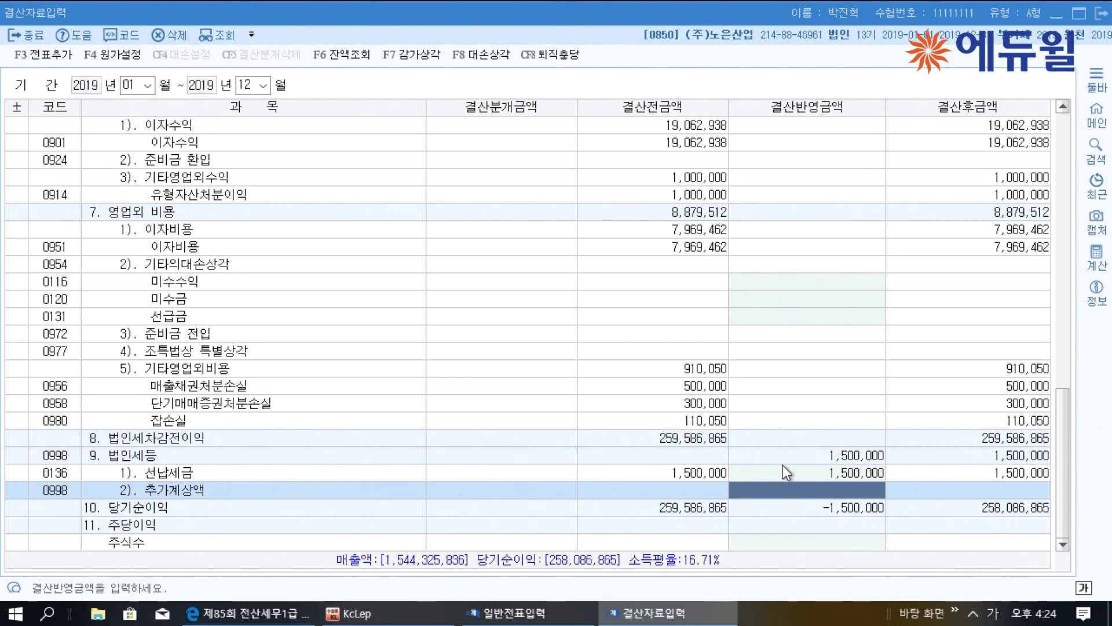
type("6,577")
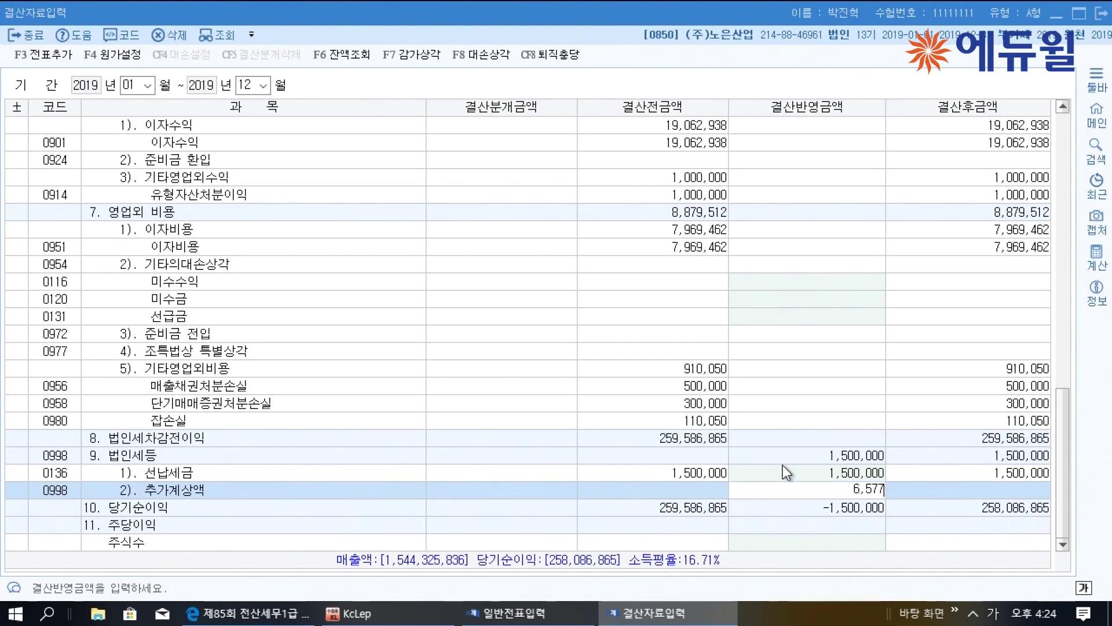
type(",116")
key("Return")
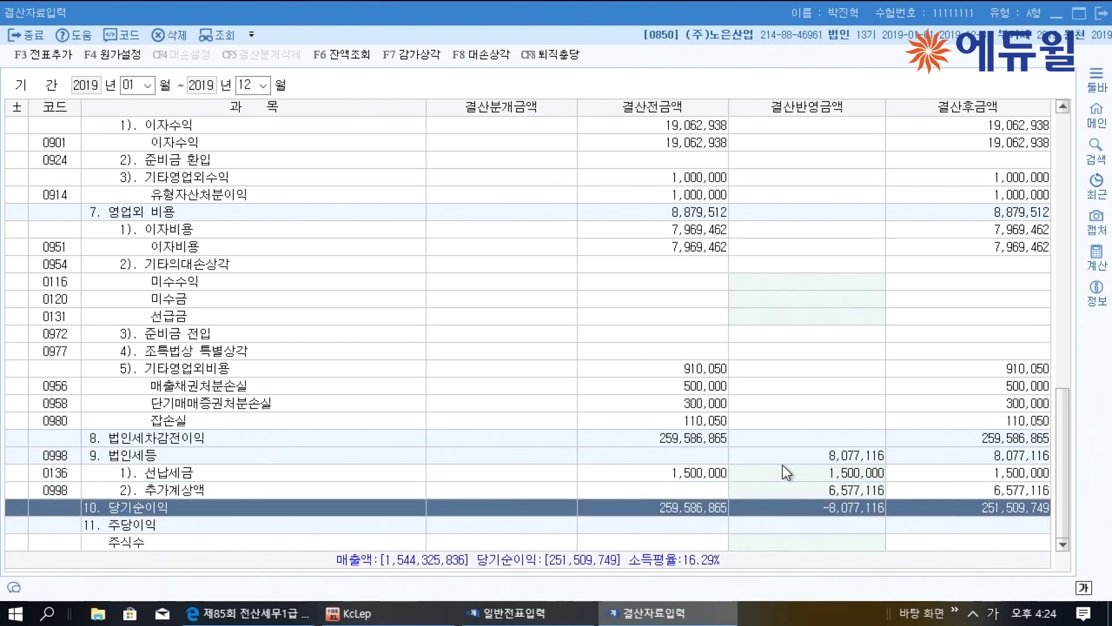
left_click(997, 457)
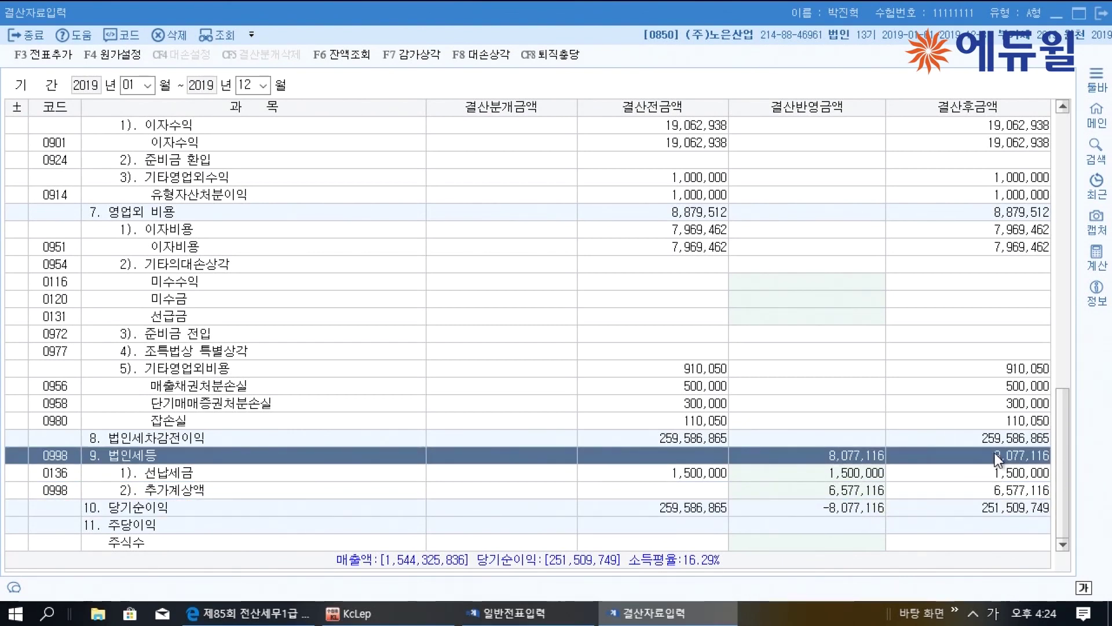
left_click(43, 54)
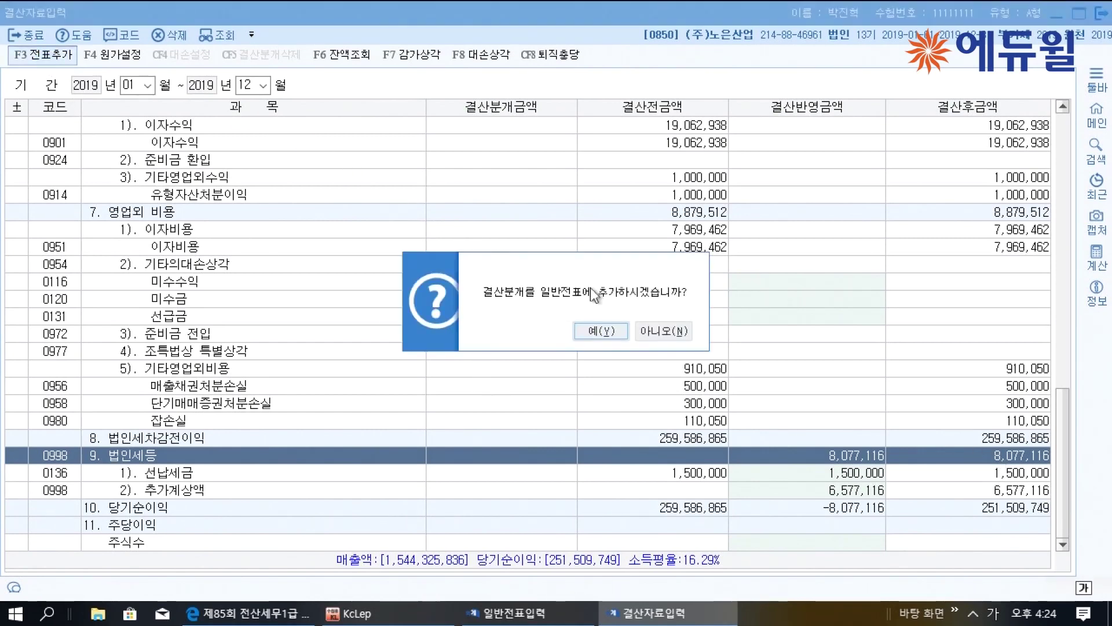
Confirm the closing journal, then check the 법인세등, 선납세금 and 미지급세금 lines in 일반전표입력
left_click(608, 328)
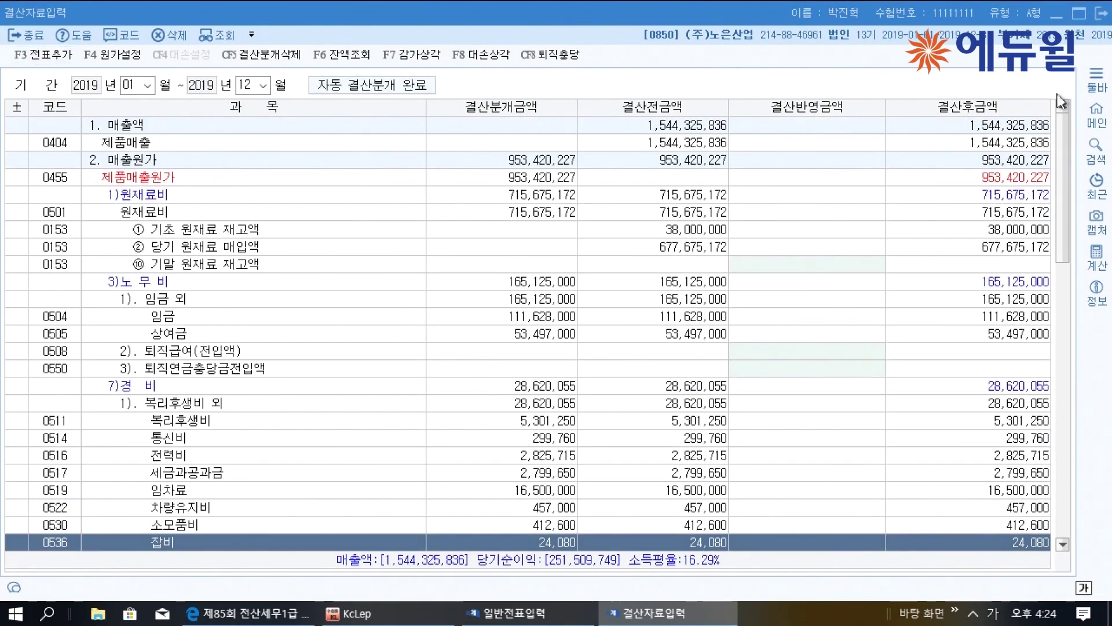
left_click(1100, 12)
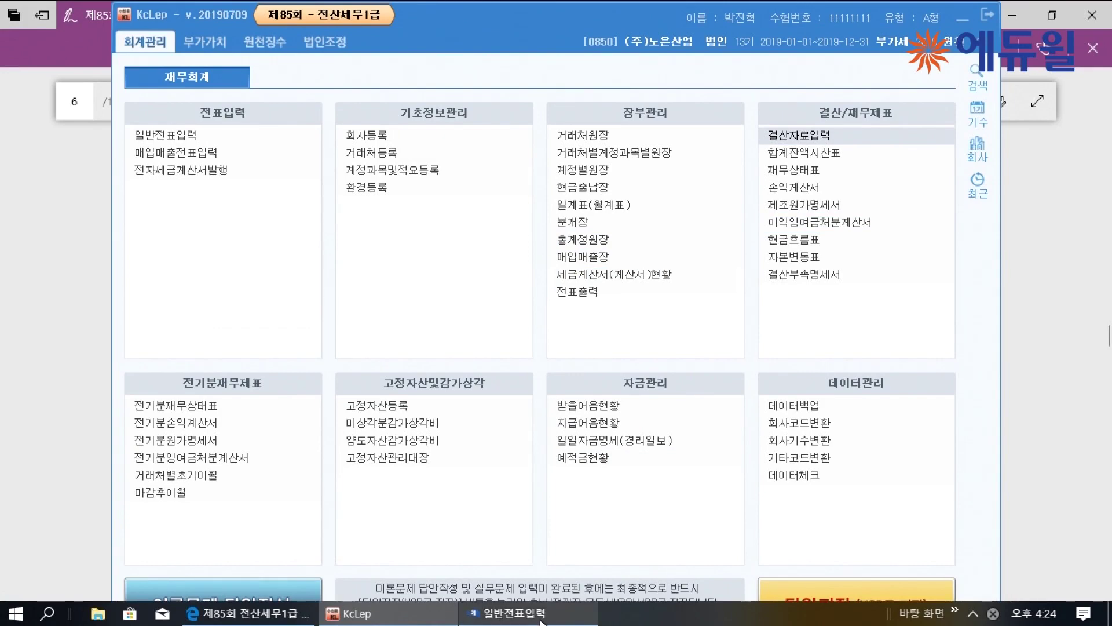
left_click(509, 613)
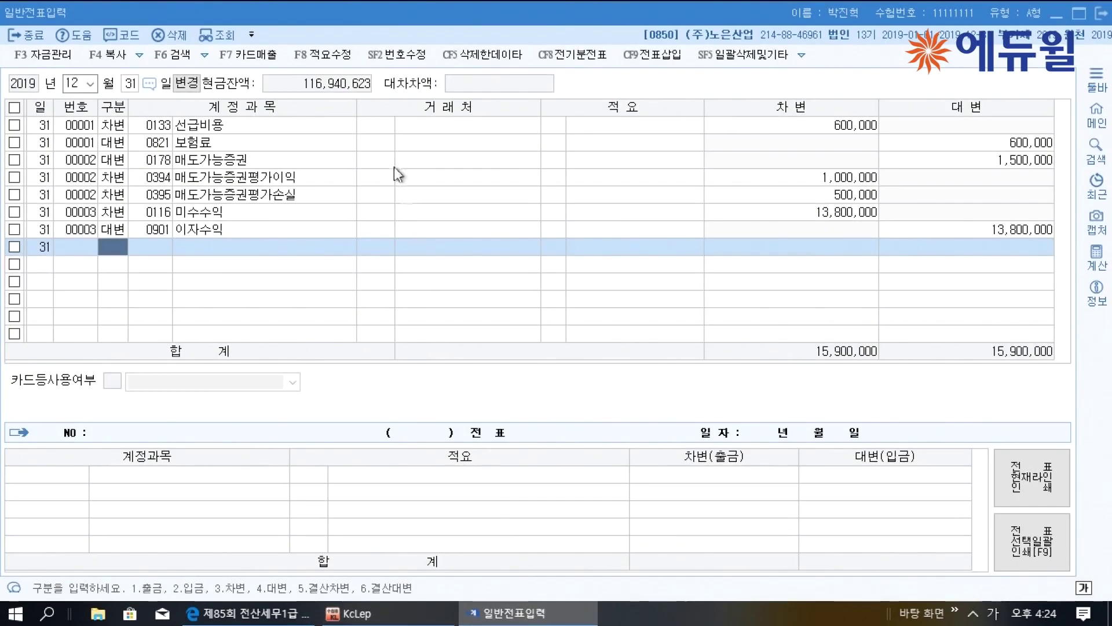
left_click(220, 35)
left_click(603, 310)
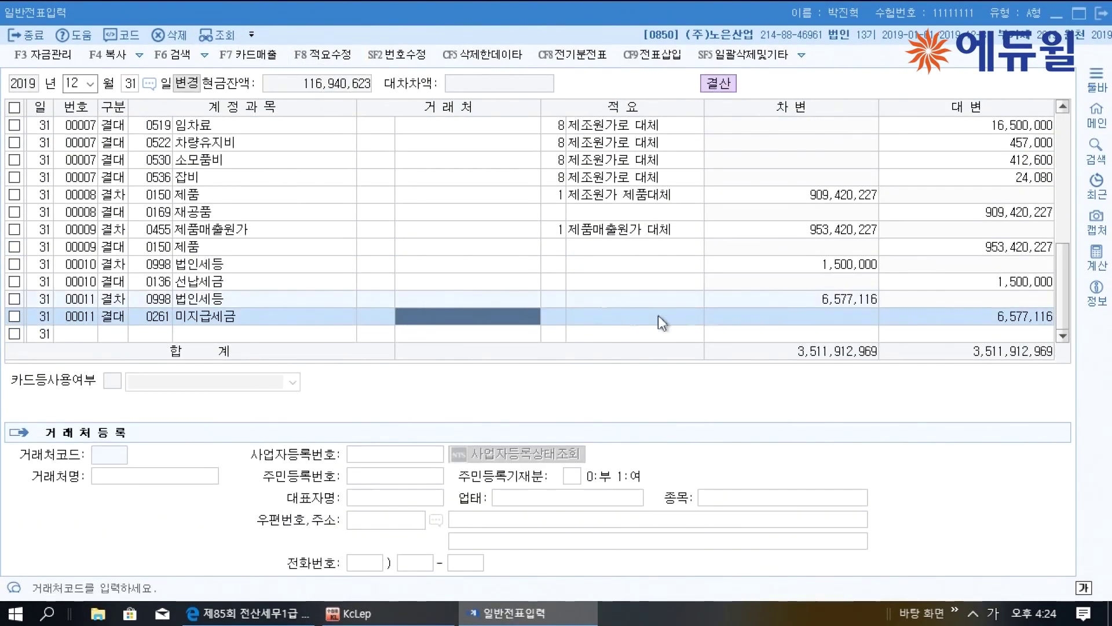
left_click(832, 268)
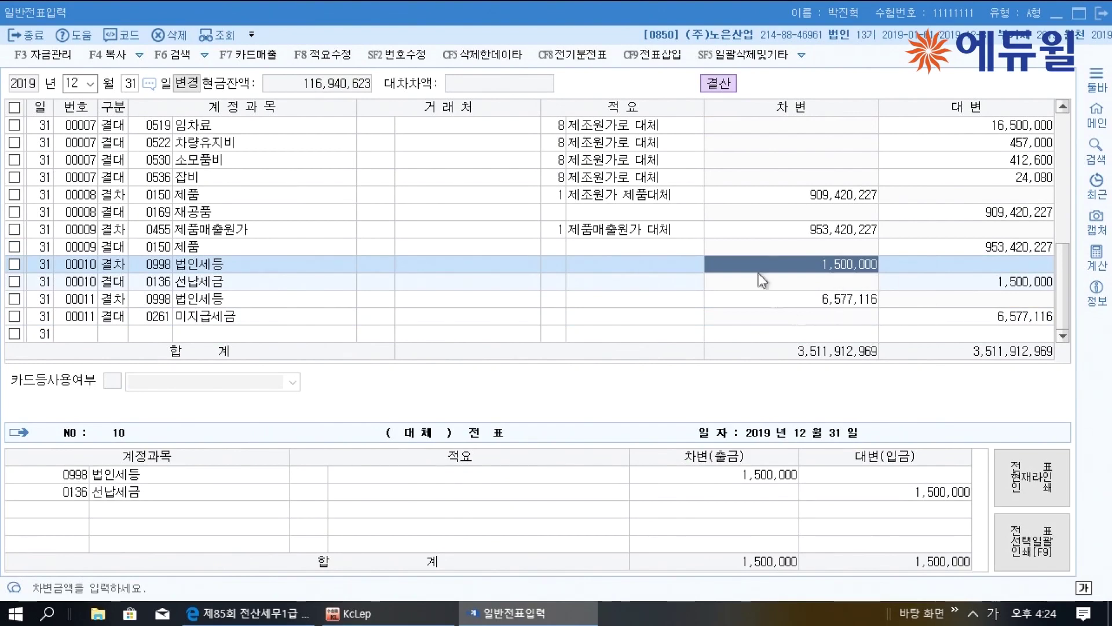
left_click(143, 284)
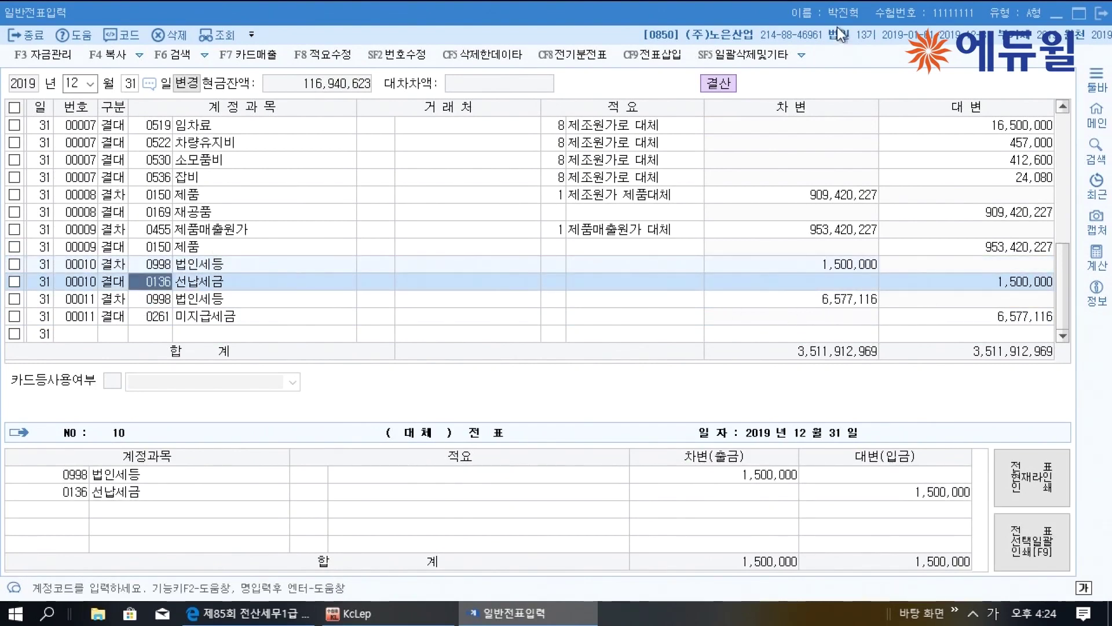
left_click(1102, 13)
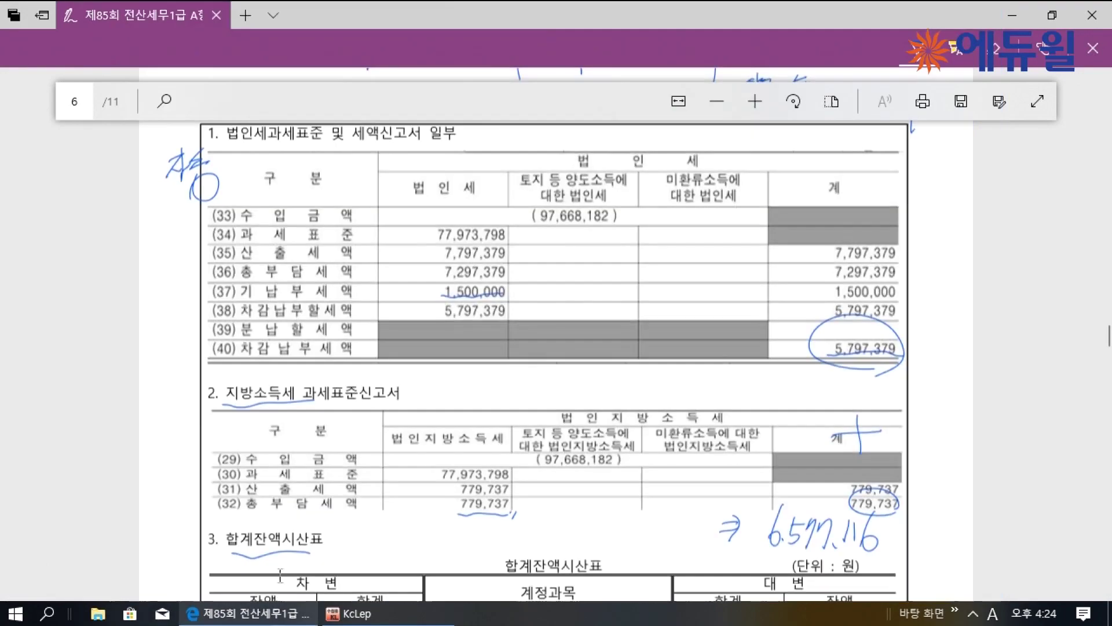
left_click(249, 613)
Underline employee number 200, the resident-number field, the 2019 hire date and previous-year total pay
scroll(119, 329, "down", 10)
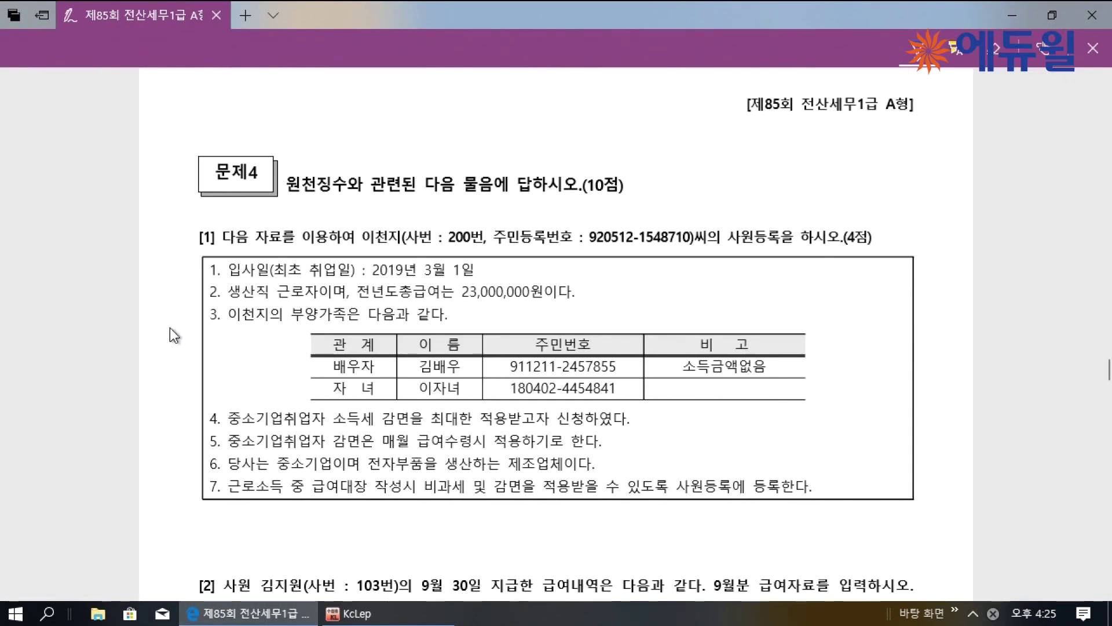
scroll(170, 328, "up", 2)
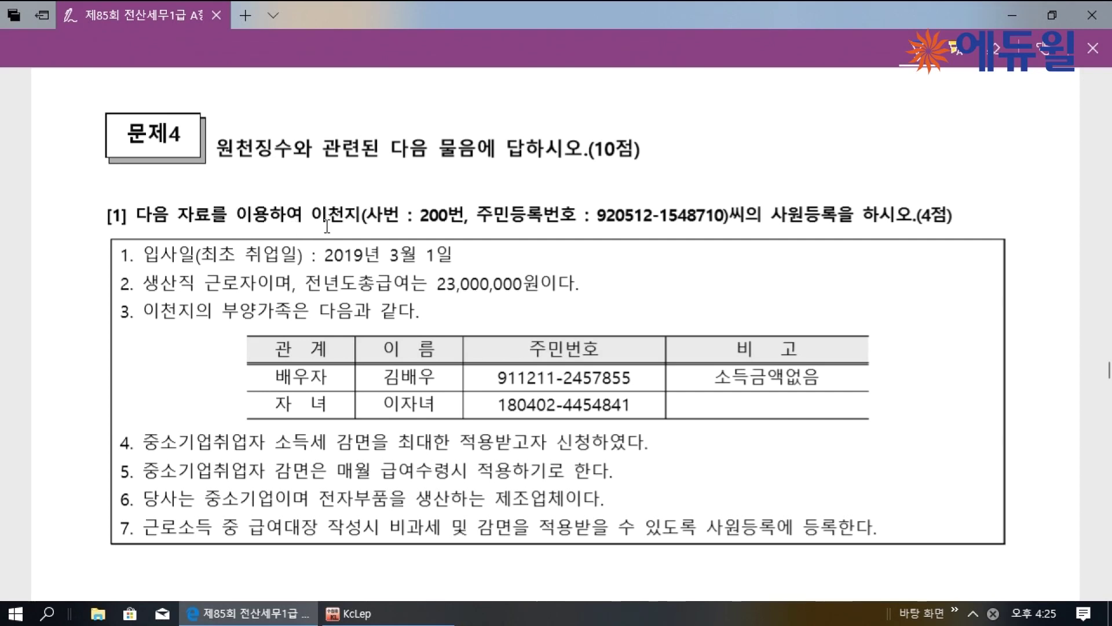
left_click_drag(380, 226, 436, 225)
left_click_drag(599, 224, 667, 224)
left_click_drag(479, 220, 588, 222)
left_click_drag(769, 222, 811, 222)
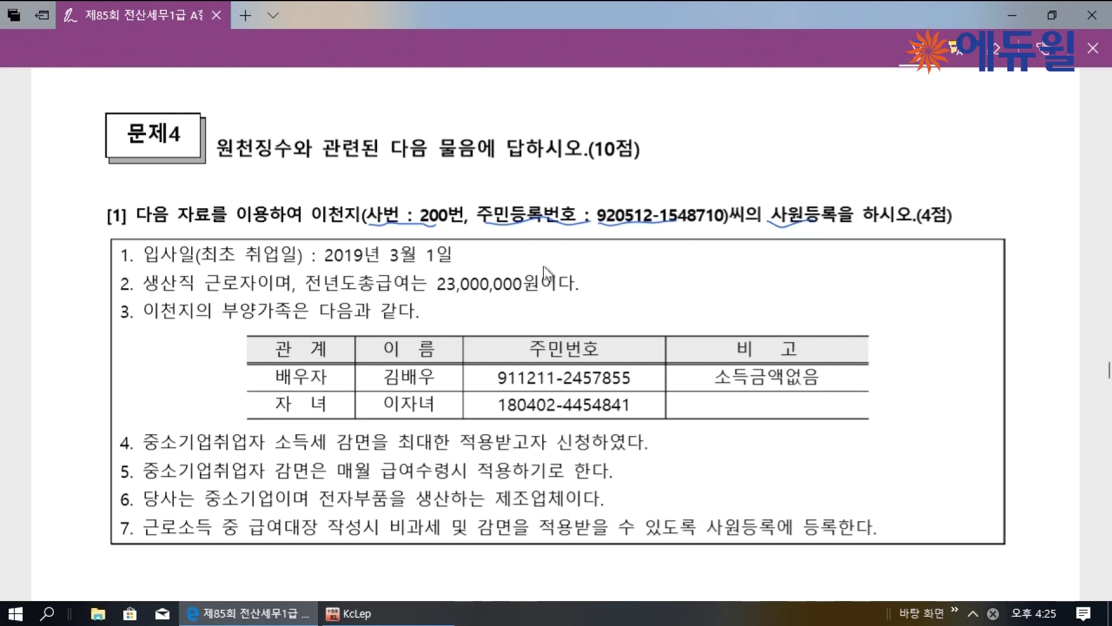
left_click_drag(325, 262, 355, 261)
left_click_drag(421, 261, 436, 259)
left_click_drag(142, 292, 237, 290)
left_click_drag(321, 297, 534, 294)
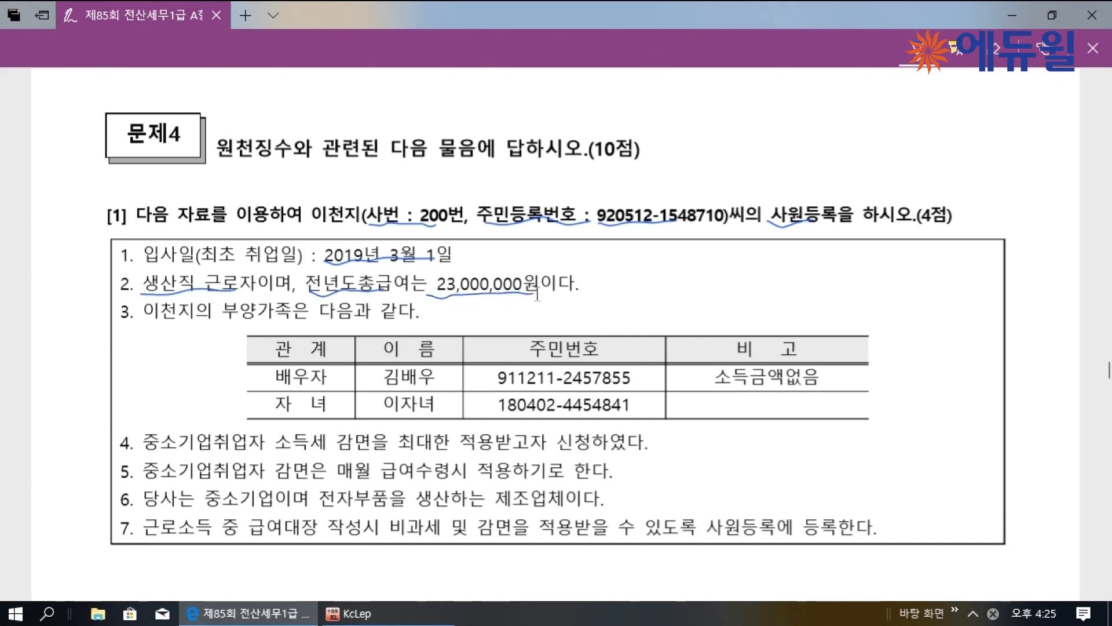
Bracket the dependents table and underline the SME tax-reduction, electronic-parts and non-taxable lines
left_click_drag(256, 344, 255, 415)
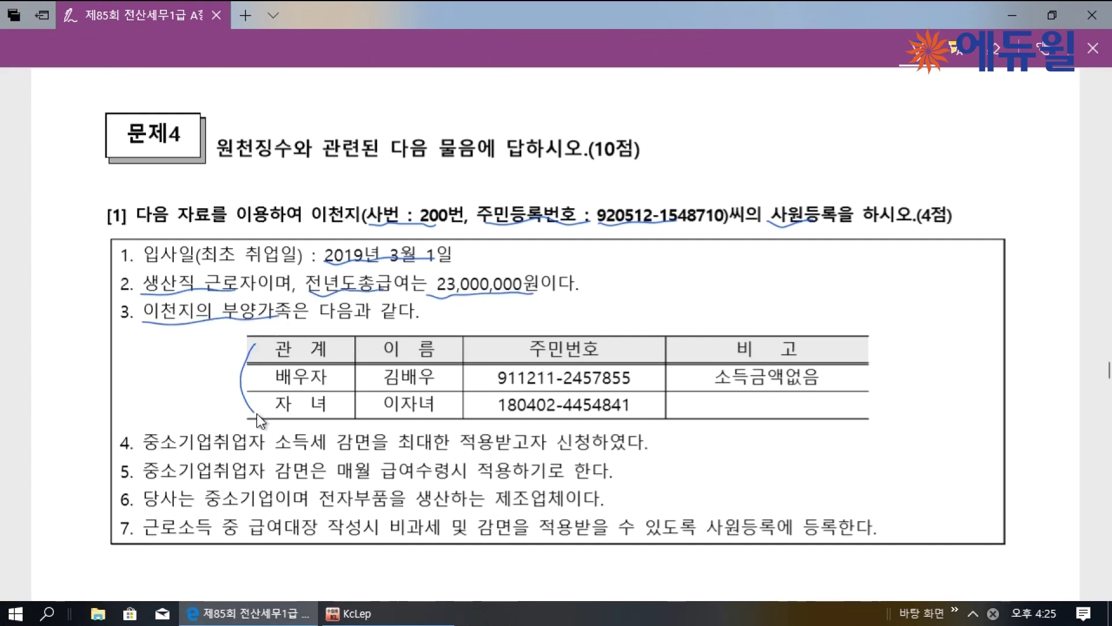
left_click_drag(145, 450, 358, 453)
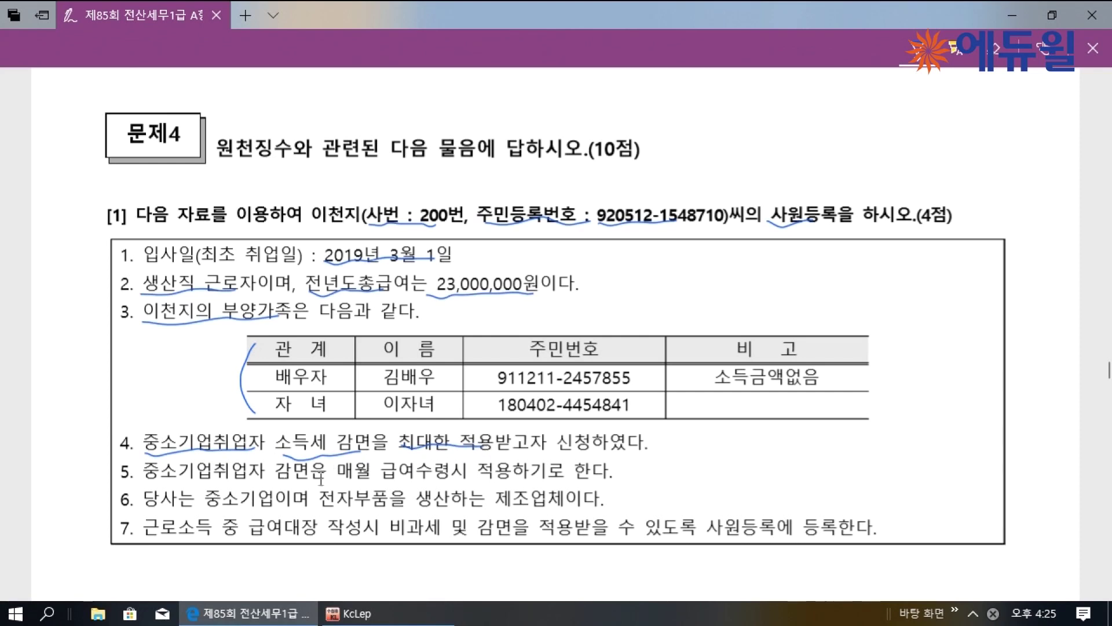
left_click_drag(218, 481, 364, 478)
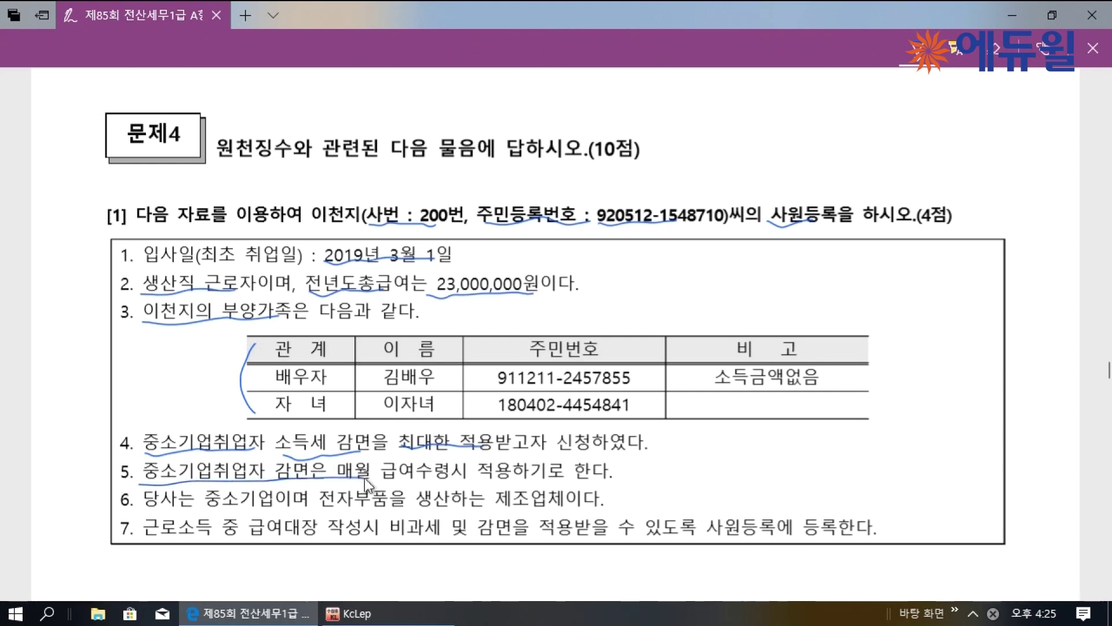
left_click_drag(488, 473, 528, 472)
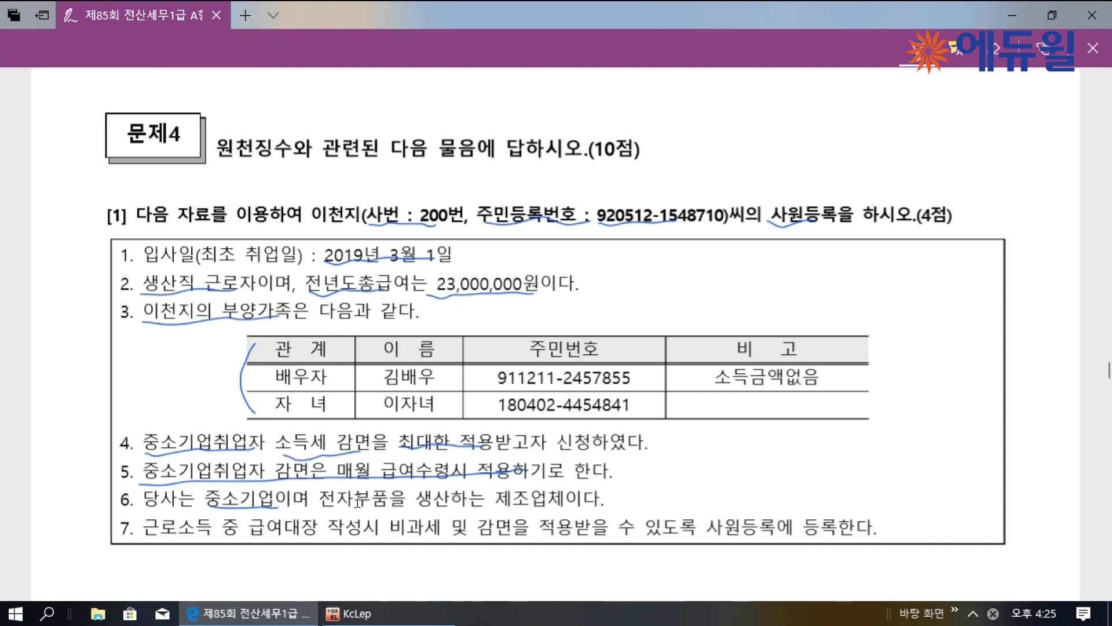
left_click_drag(319, 506, 560, 499)
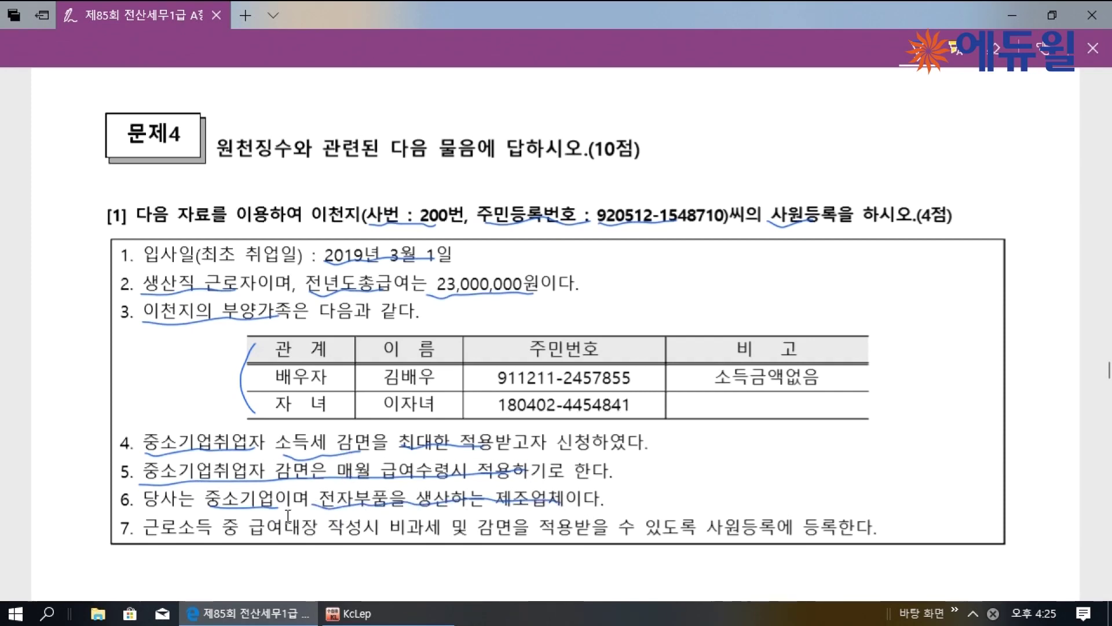
scroll(288, 514, "down", 1)
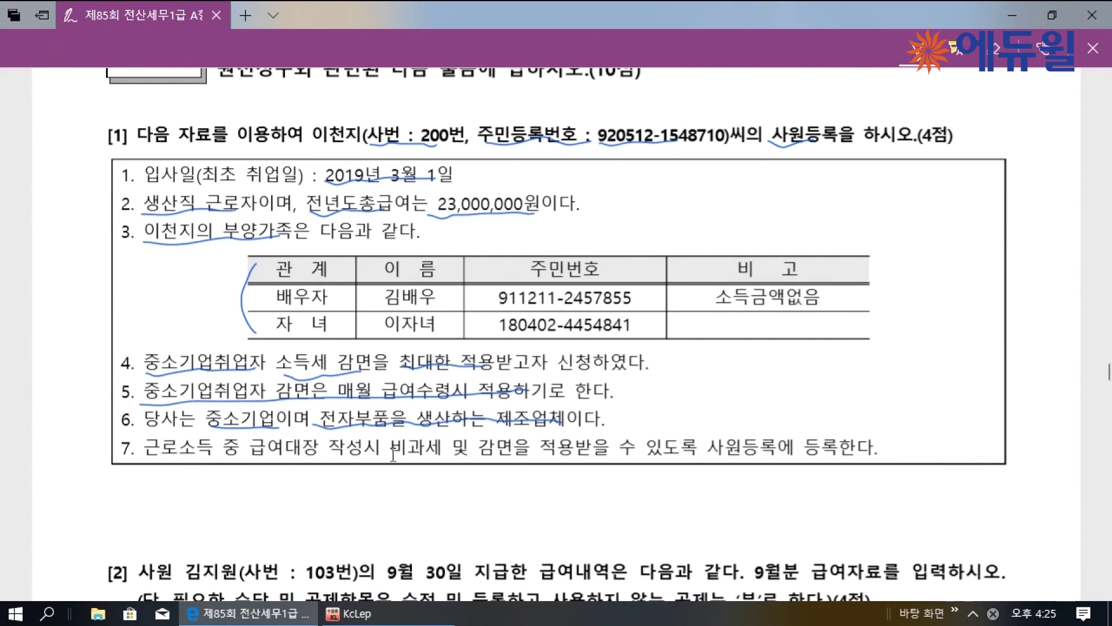
left_click_drag(429, 453, 567, 455)
left_click(429, 617)
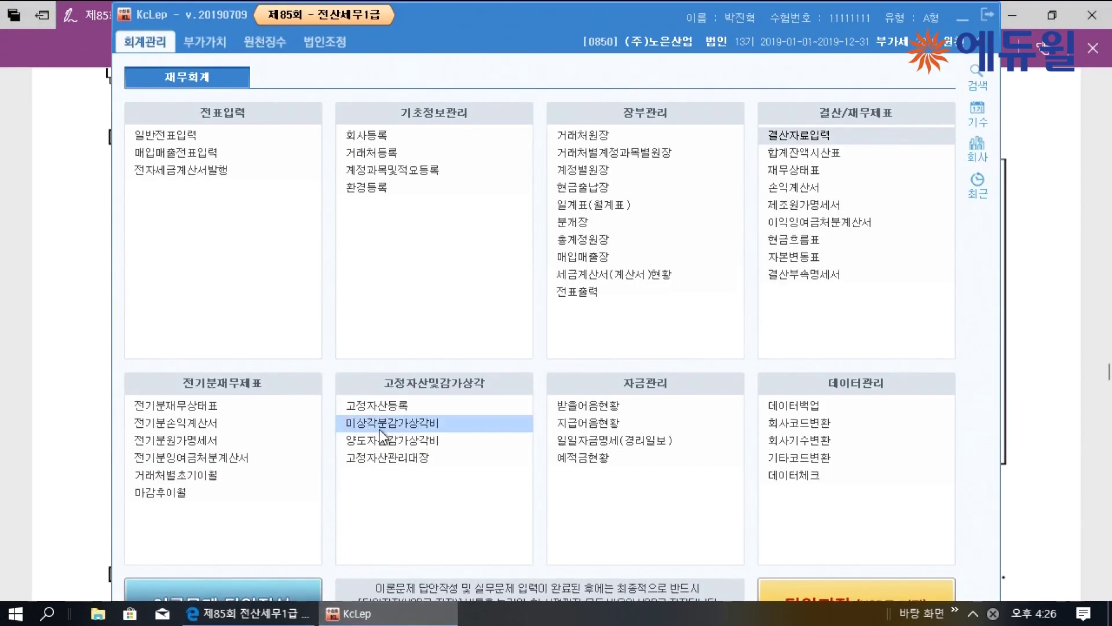
Open 사원등록 full screen and enter employee 200 with the employee's name and resident number
left_click(255, 46)
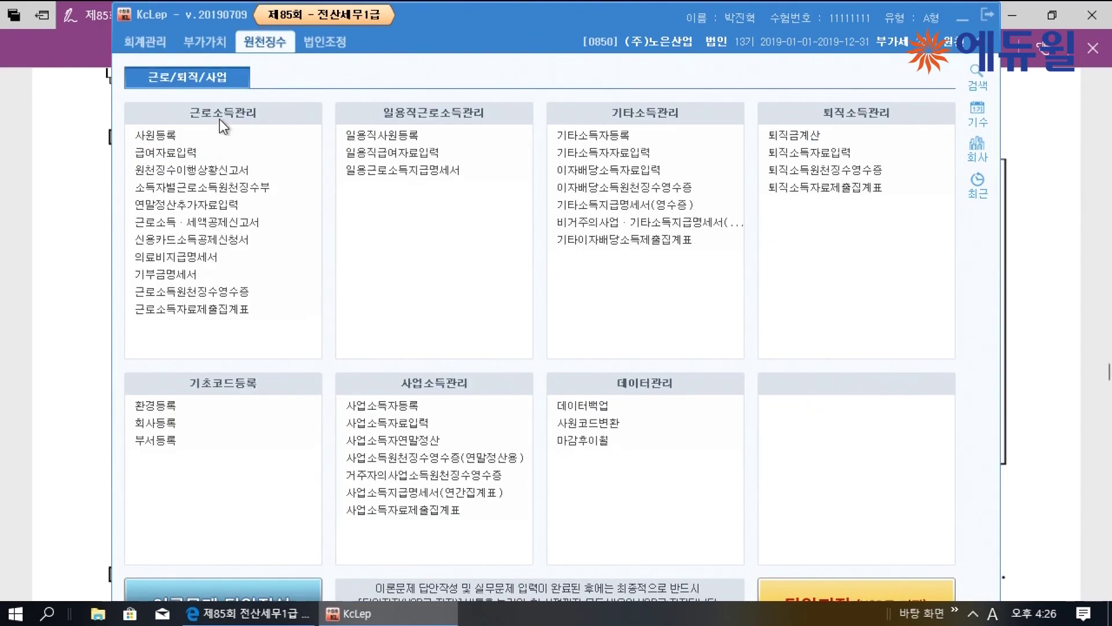
left_click(171, 134)
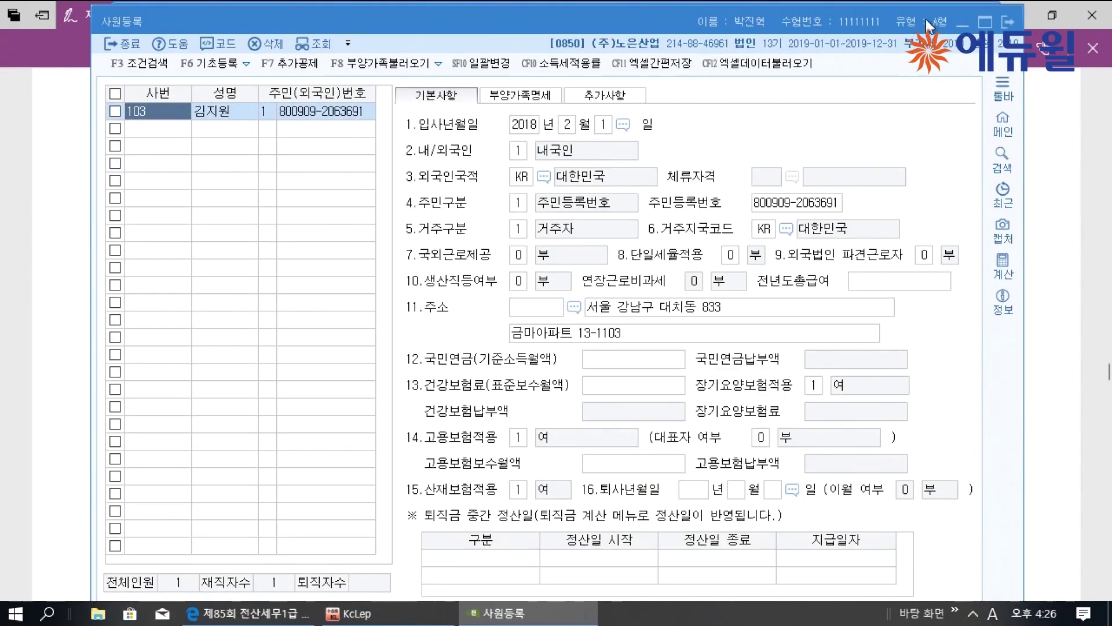
left_click(985, 22)
left_click(92, 120)
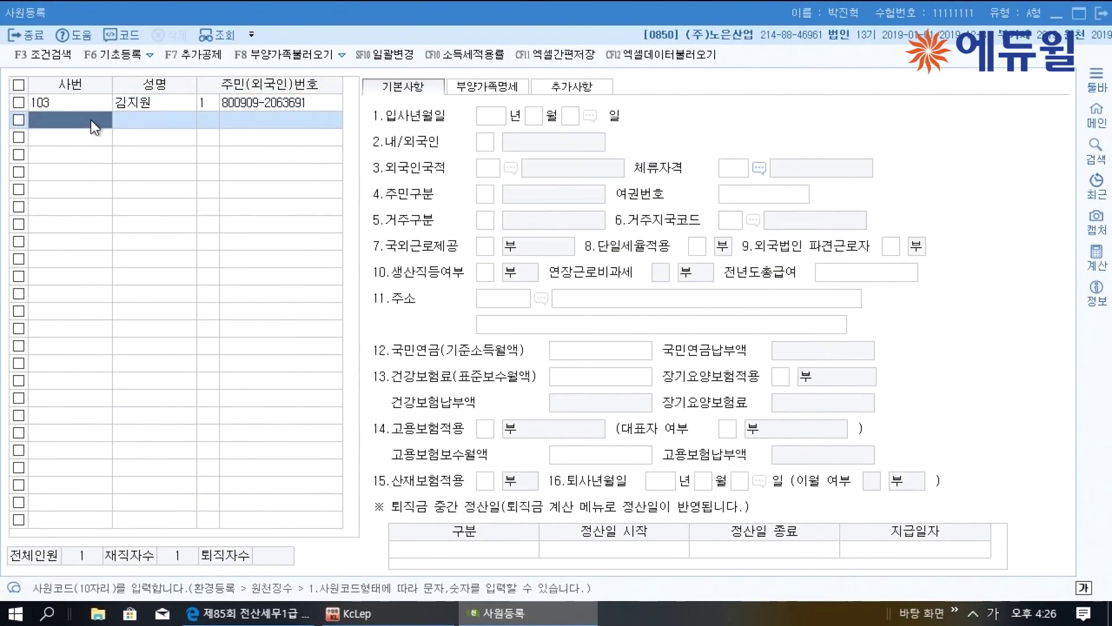
type("200")
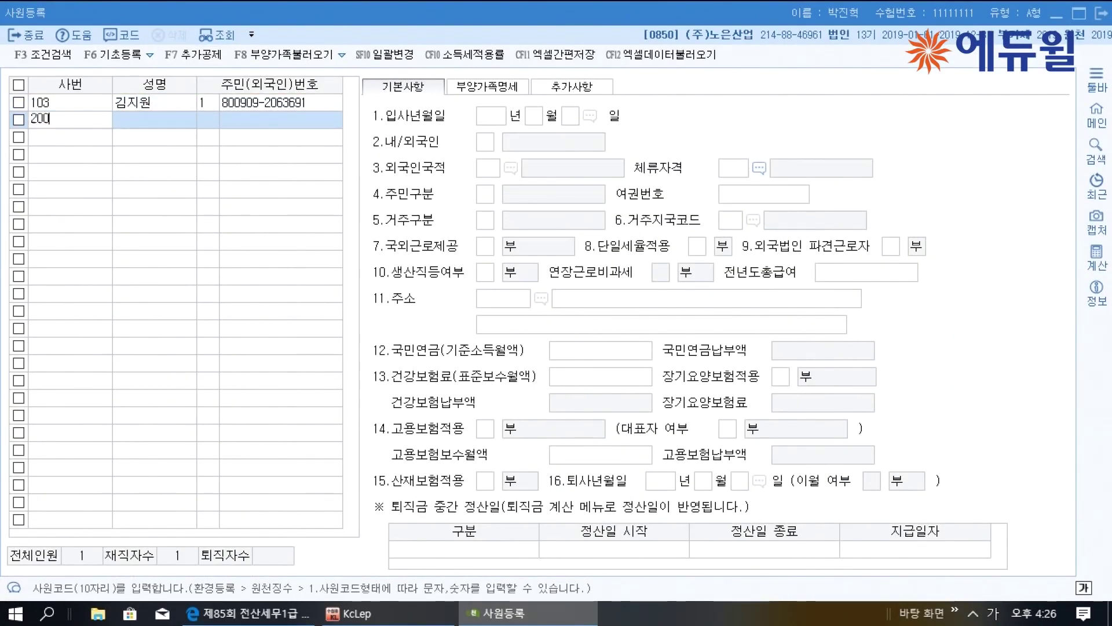
key("Return")
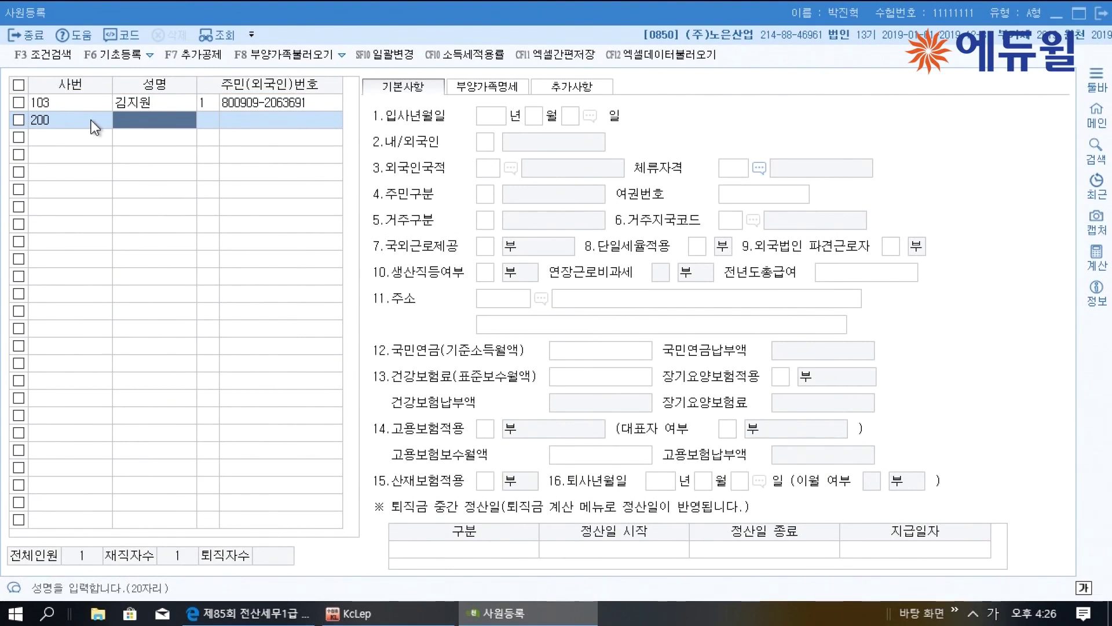
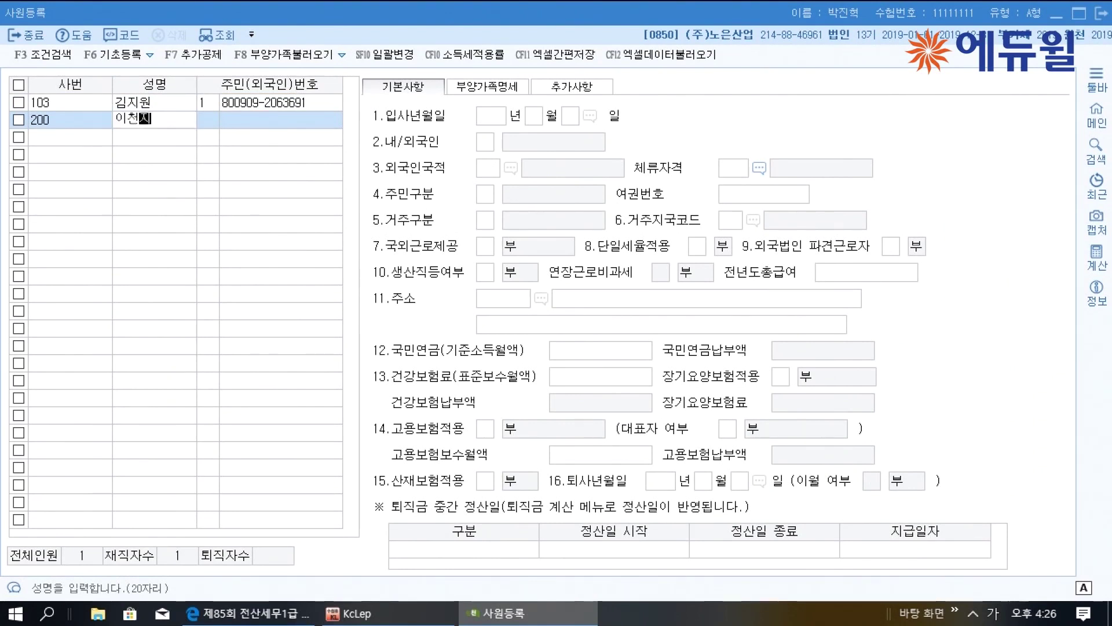
key("Return")
key("Return")
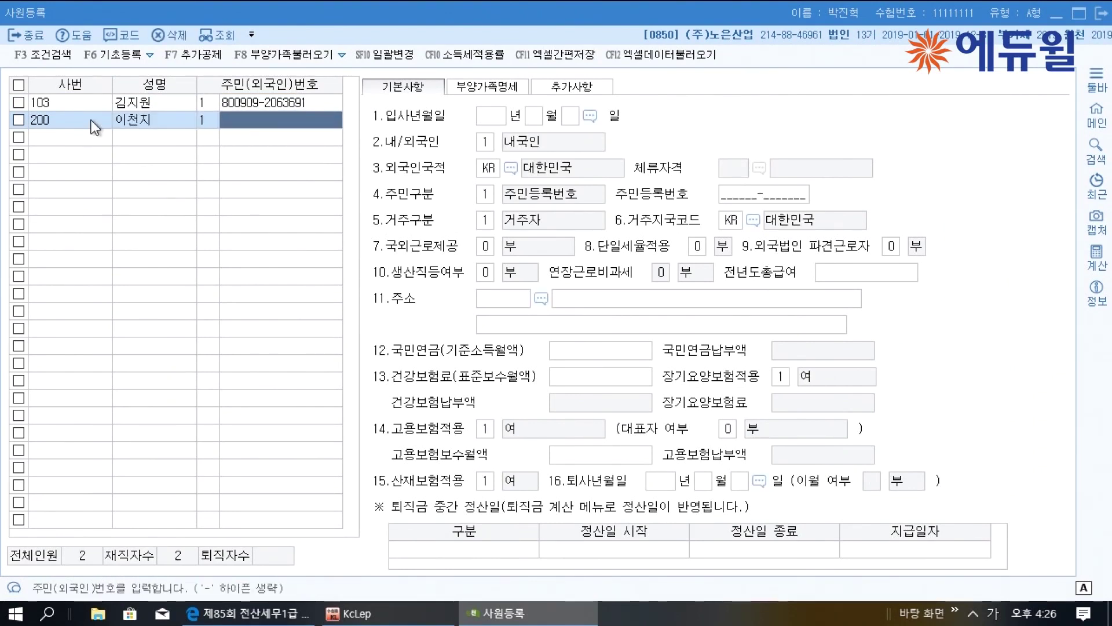
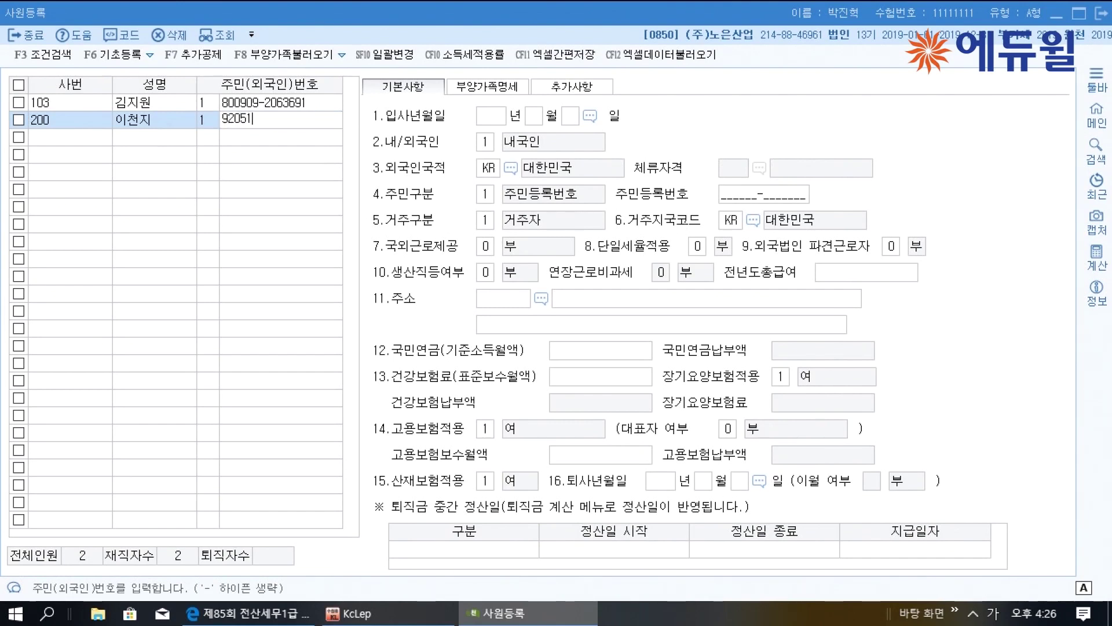
key("Return")
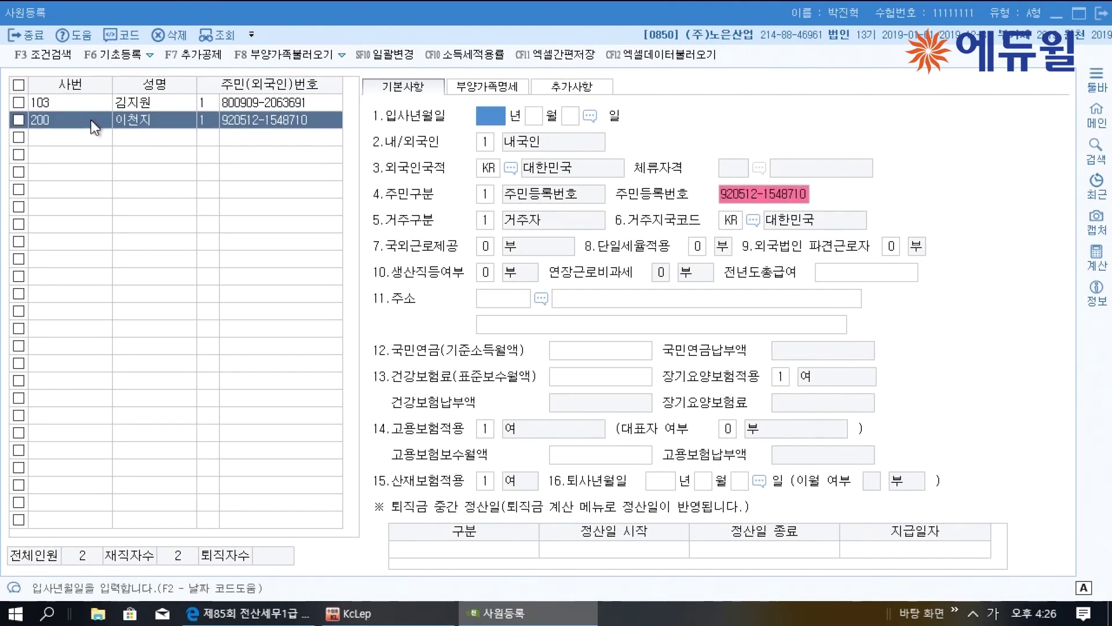
Set the hire date to 2019-03-01, keeping 거주자, the default country code and overseas work 부
type("2019 년 ")
type("3")
key("Return")
type("051")
key("Return")
key("Return")
key("Return")
key("Return")
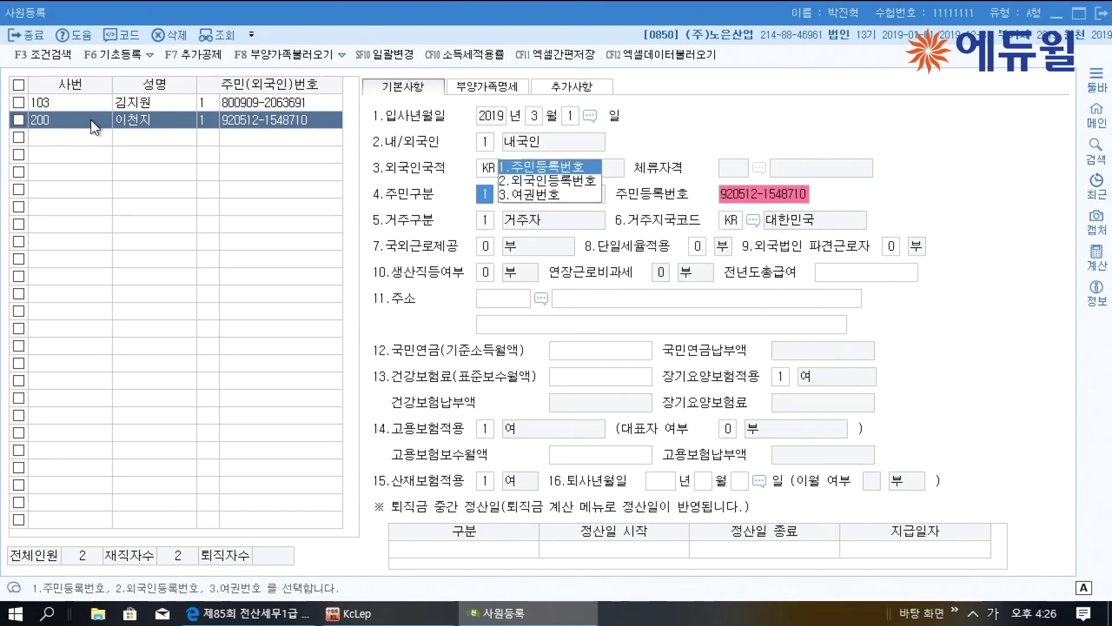
key("Return")
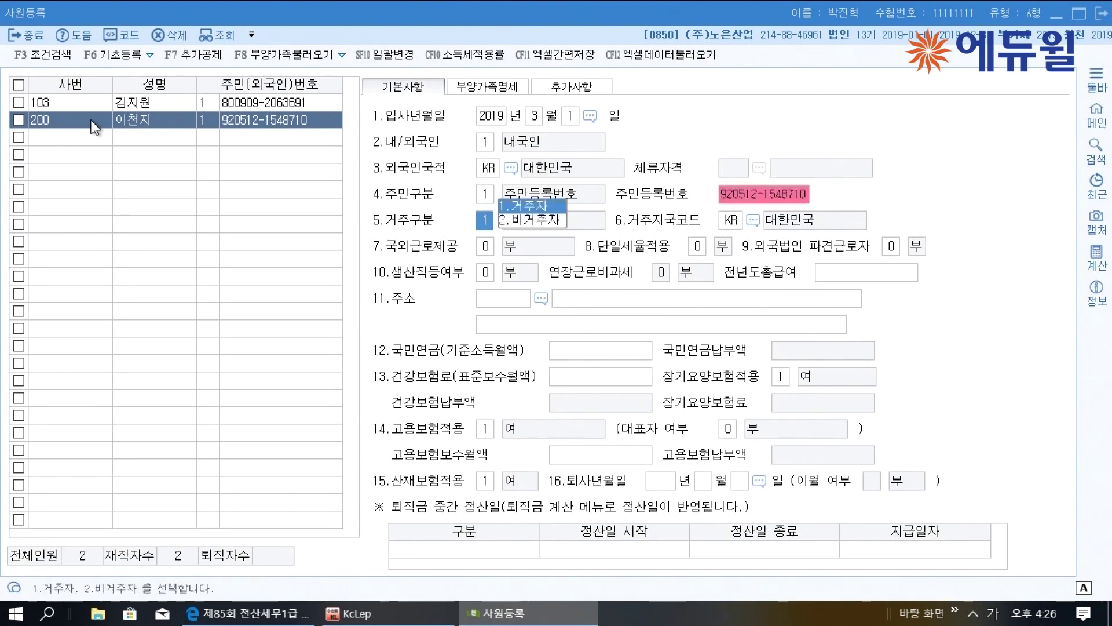
key("Return")
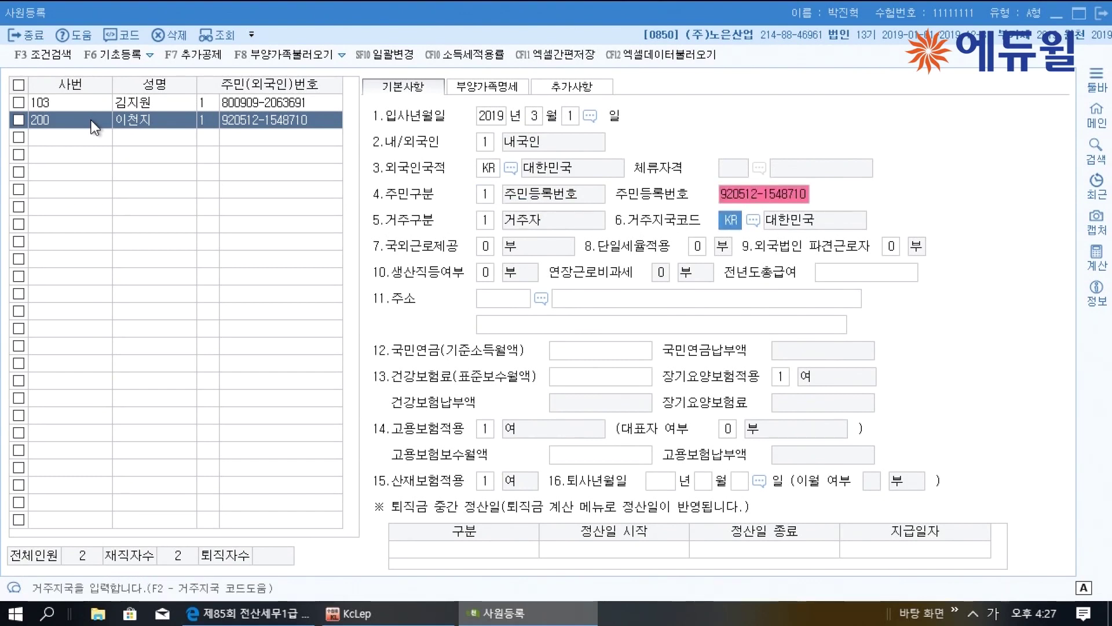
key("Return")
key("Return")
key("Return")
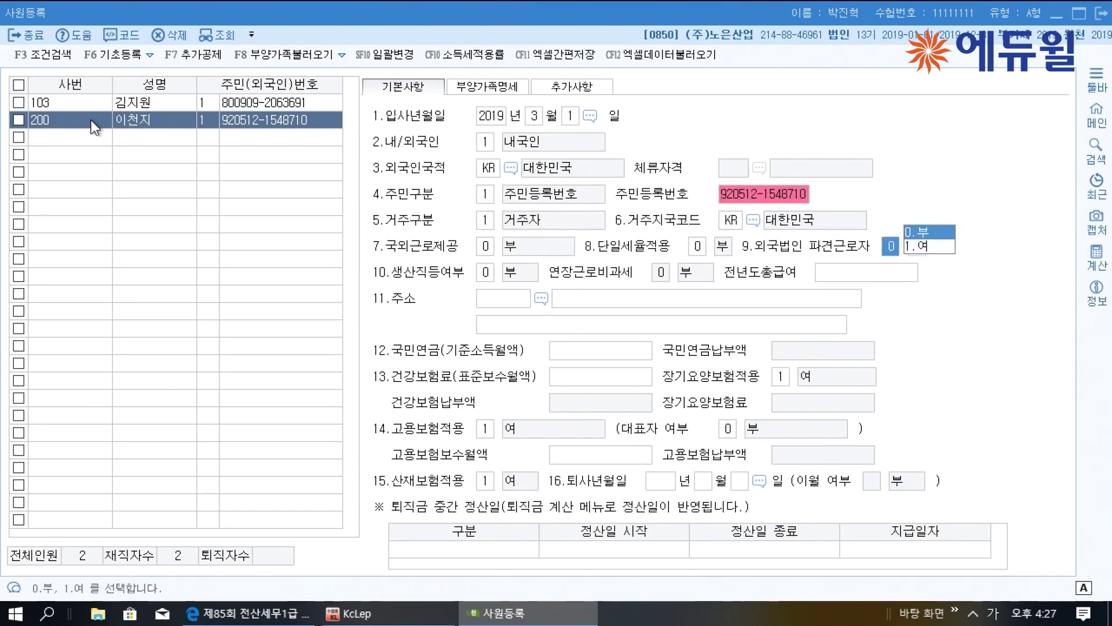
key("Return")
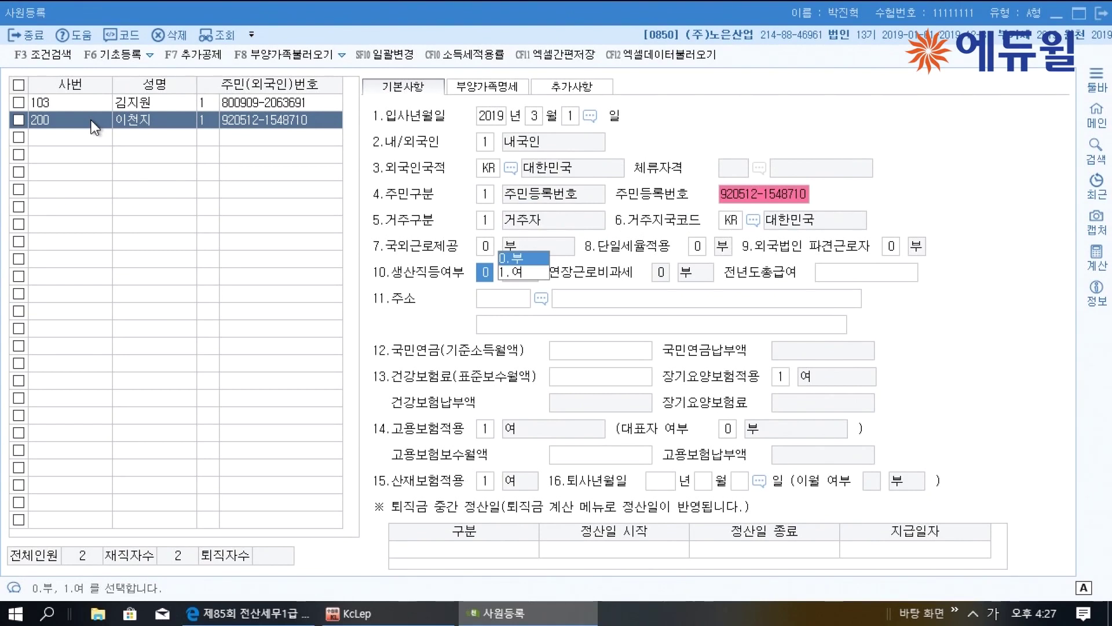
Mark a production worker (1) with non-taxable overtime (1), prior-year pay 23,000,000, then view 부양가족명세
type("1")
key("Return")
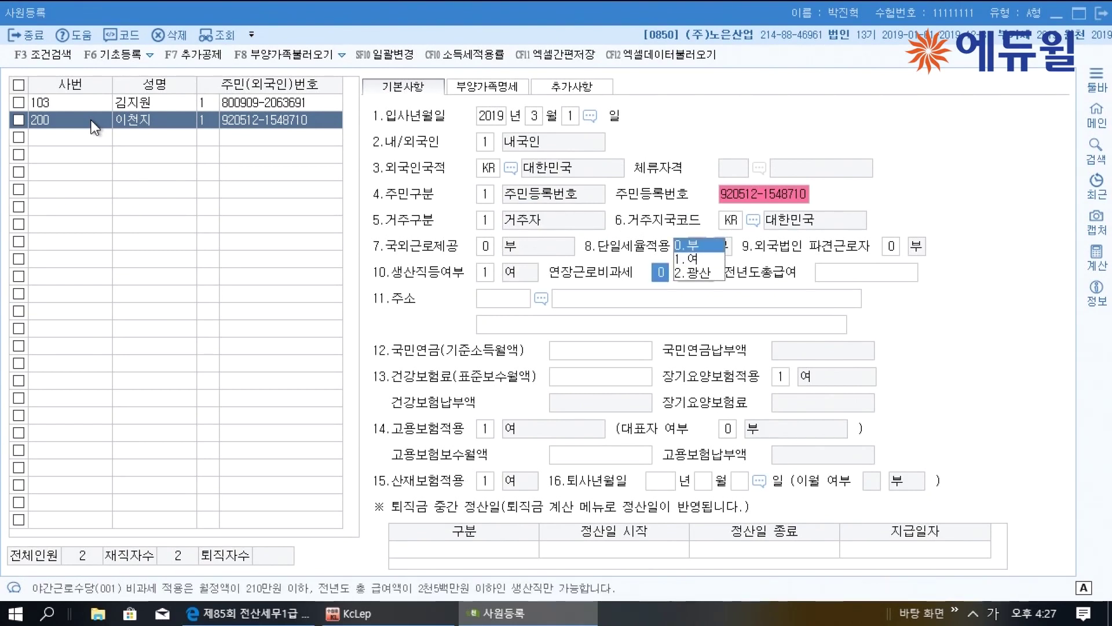
type("1")
key("Return")
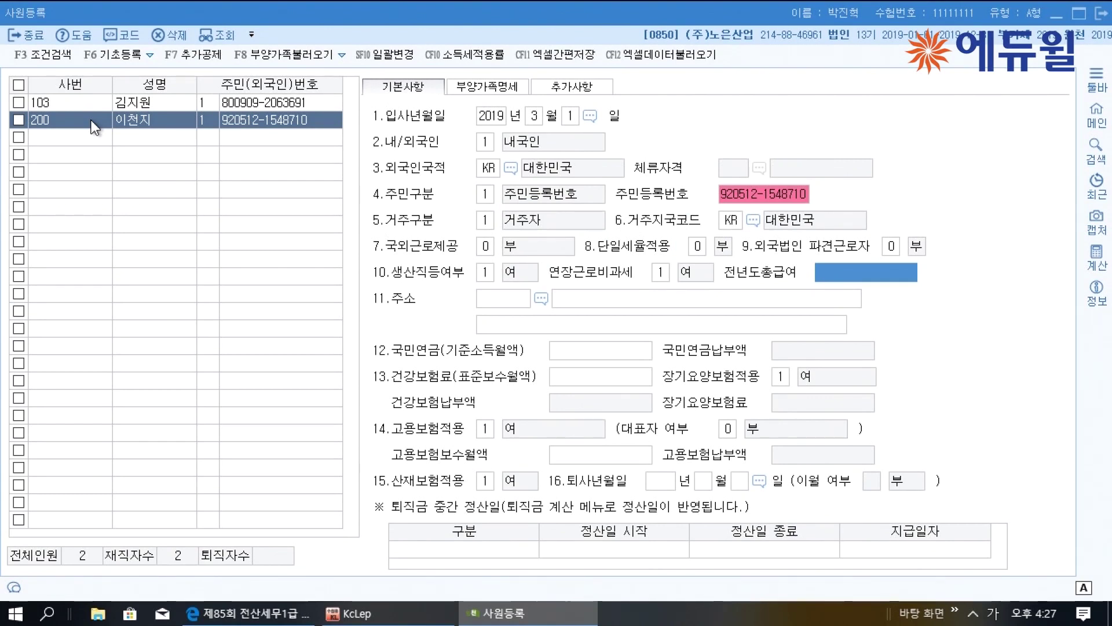
type("23000000")
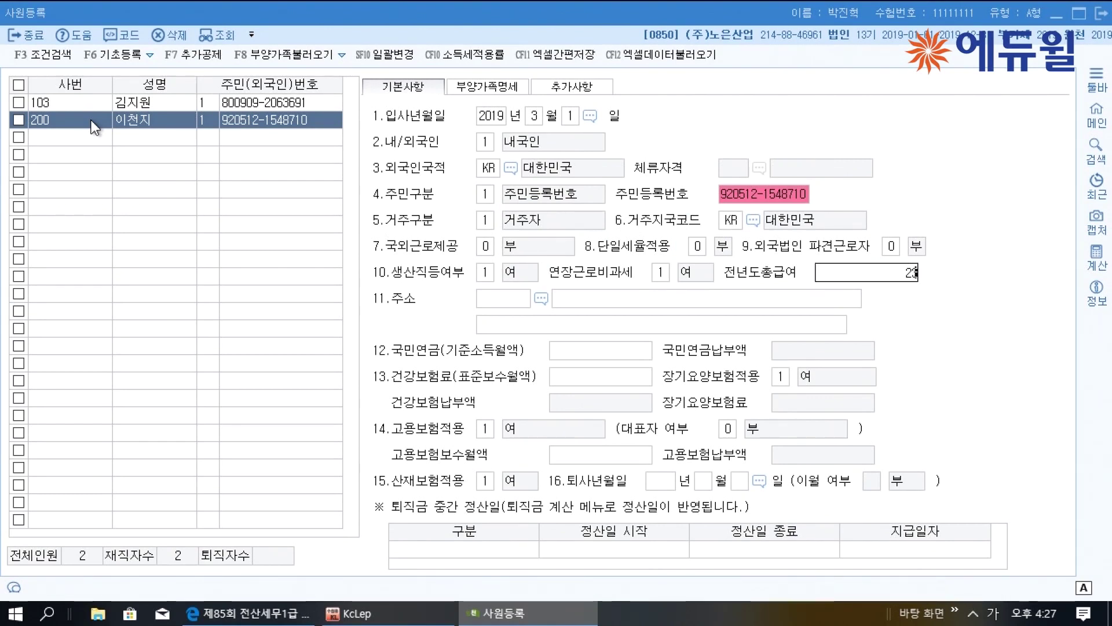
key("Return")
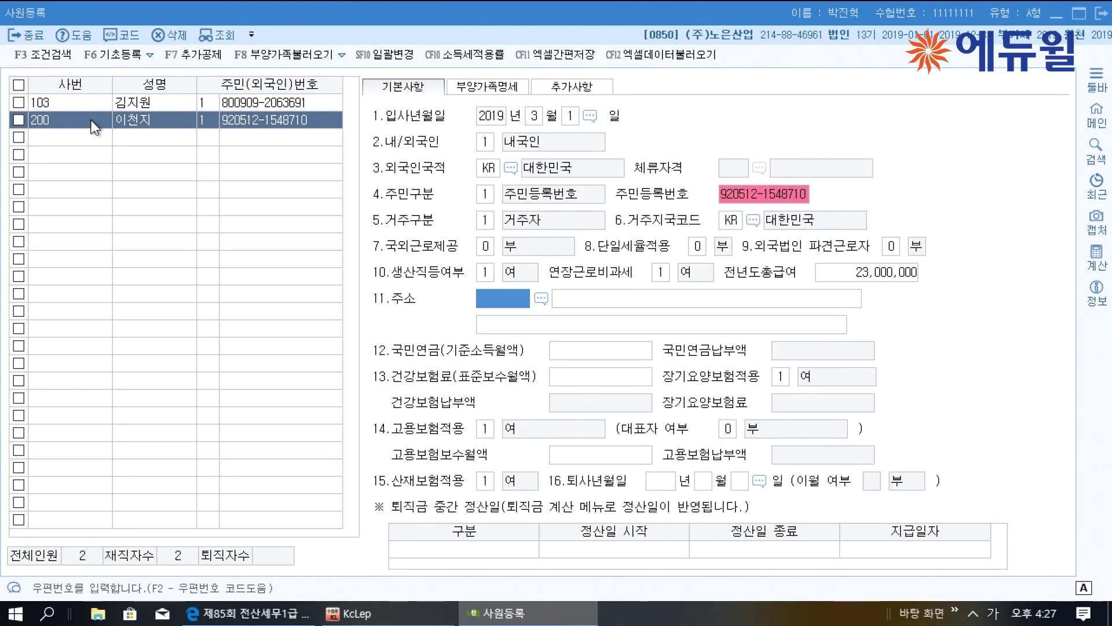
left_click(484, 88)
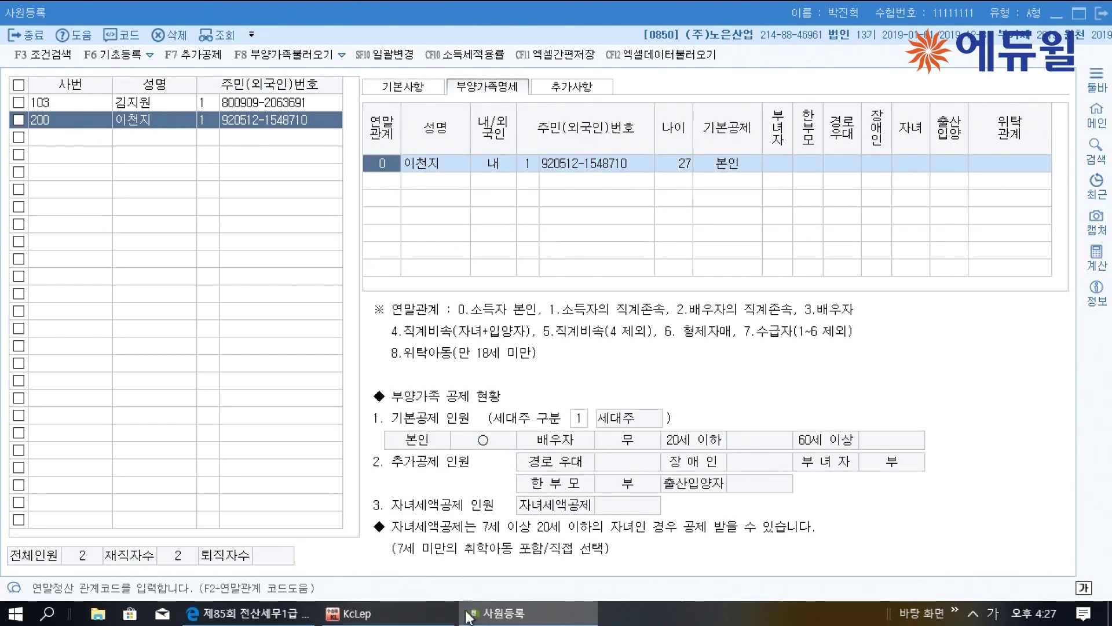
Add the spouse as a relation-3 dependent with name, resident number and 배우자 basic deduction
left_click(249, 612)
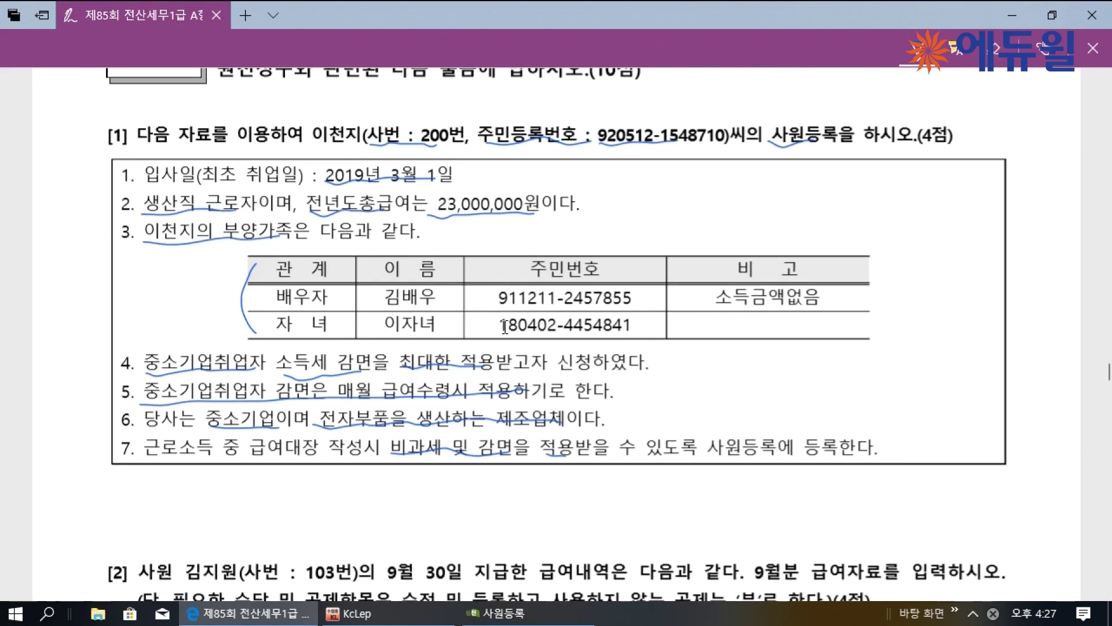
left_click(515, 618)
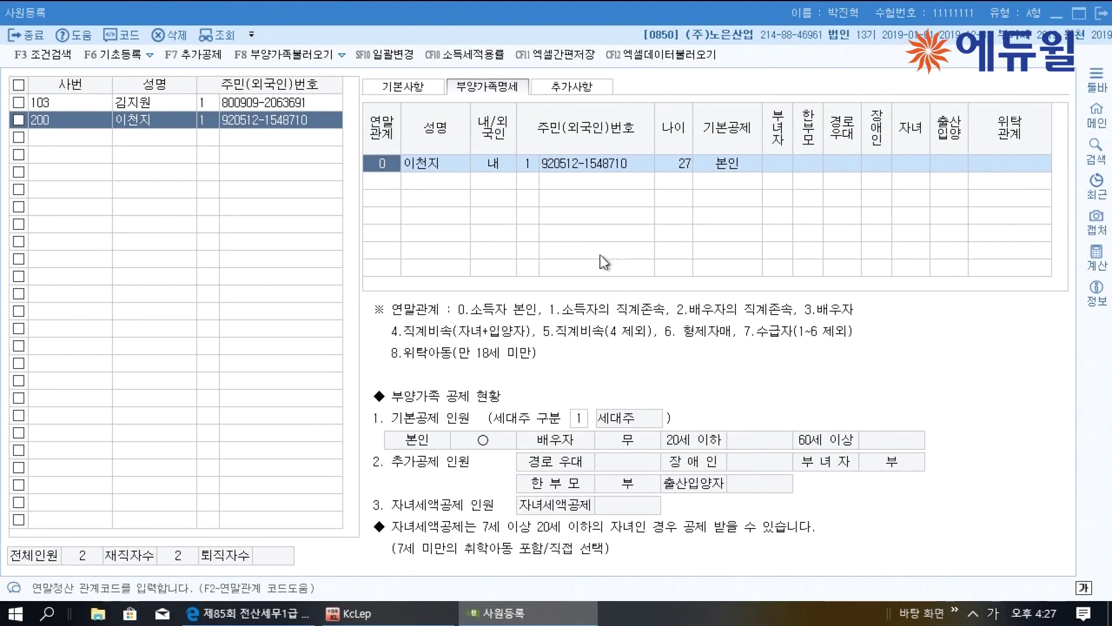
left_click(397, 182)
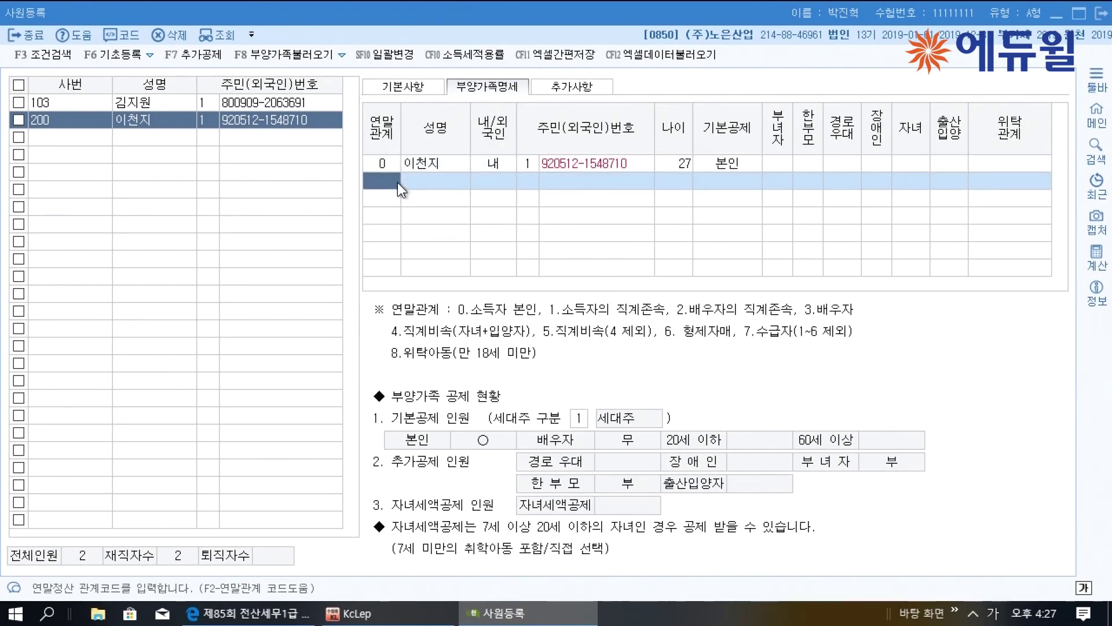
type("3")
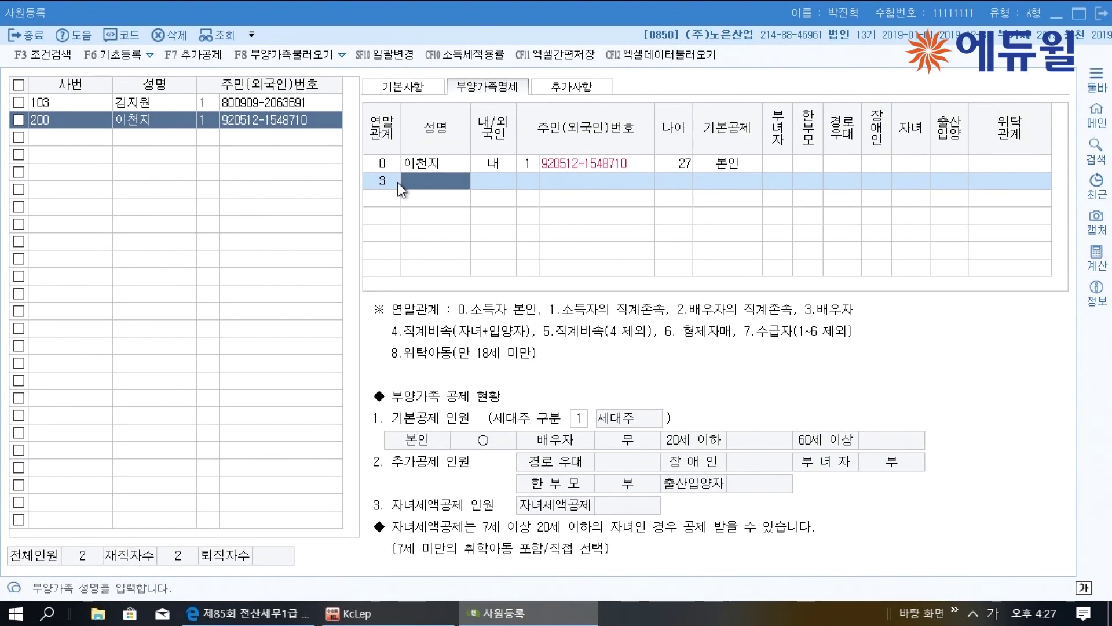
type("김배우")
key("Return")
key("Return")
key("Return")
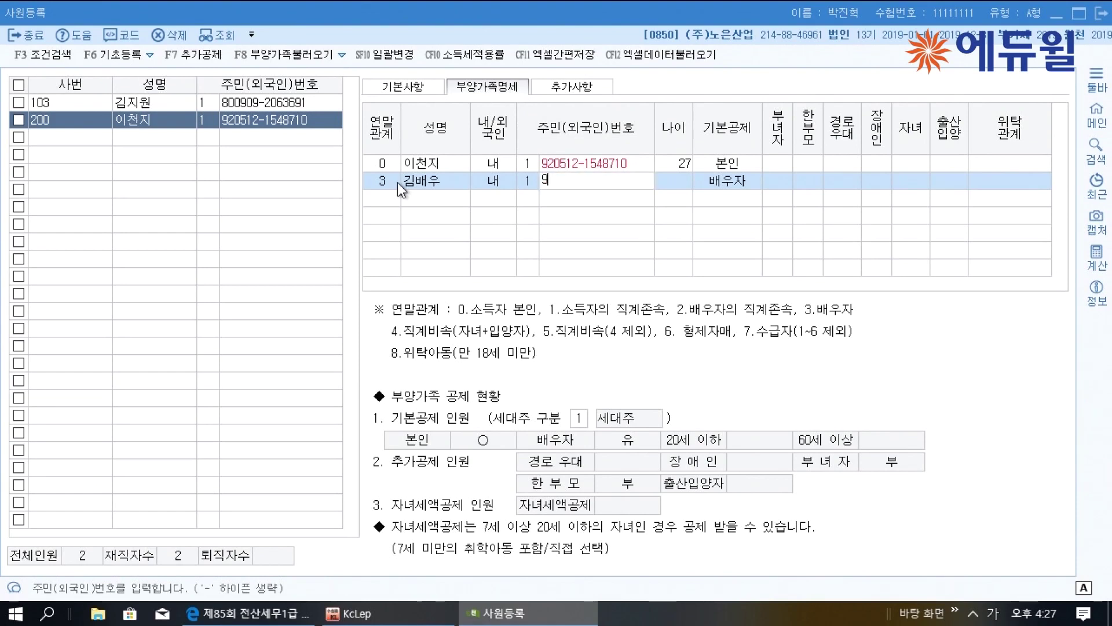
key("Return")
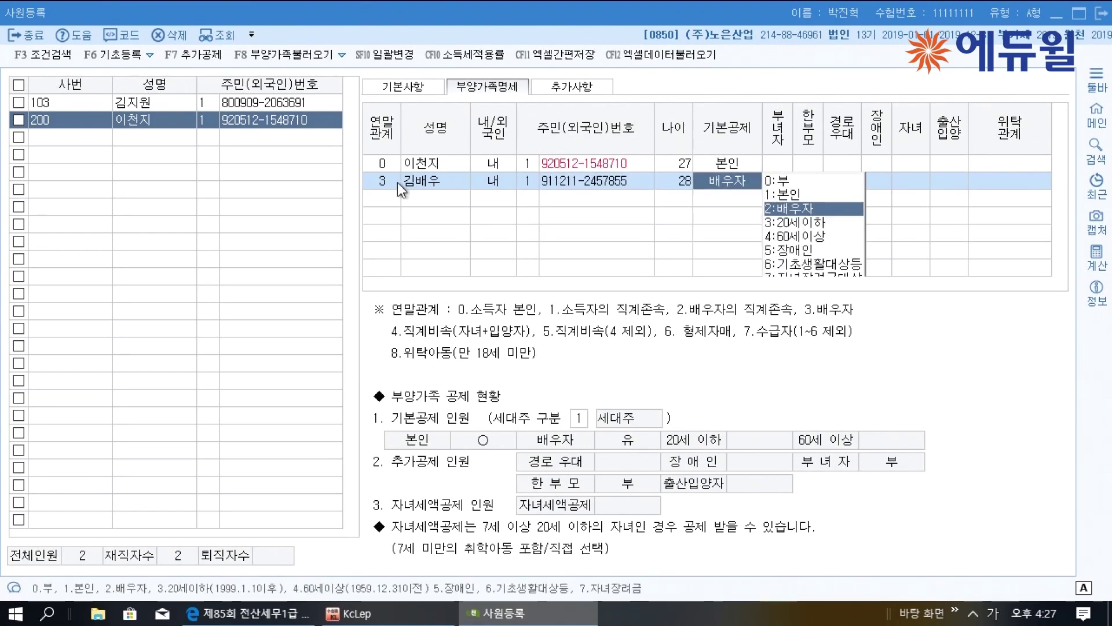
key("Return")
key("Return")
key("Return")
key("Return")
key("Return")
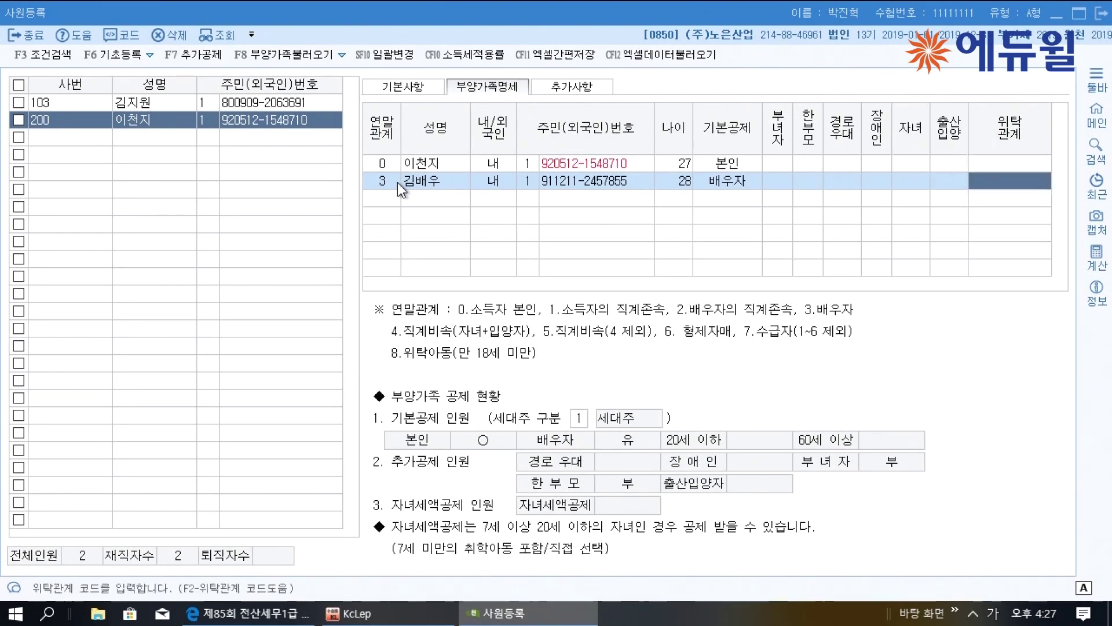
key("Return")
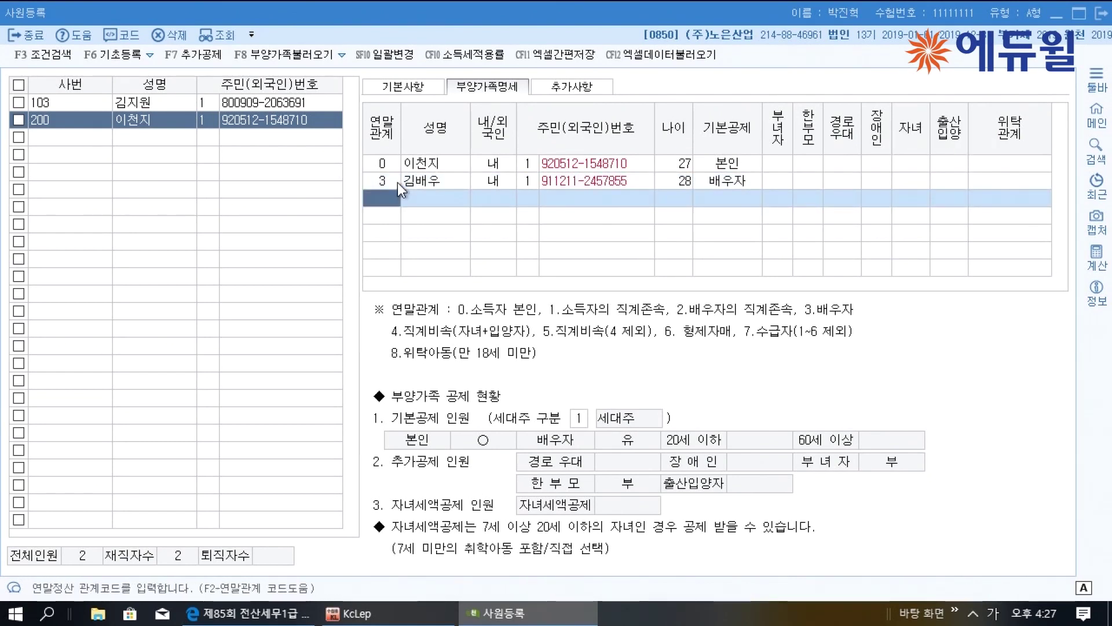
Add the child as a relation-4 dependent with name, resident number and 20세이하 deduction, no disability
type("4")
key("Return")
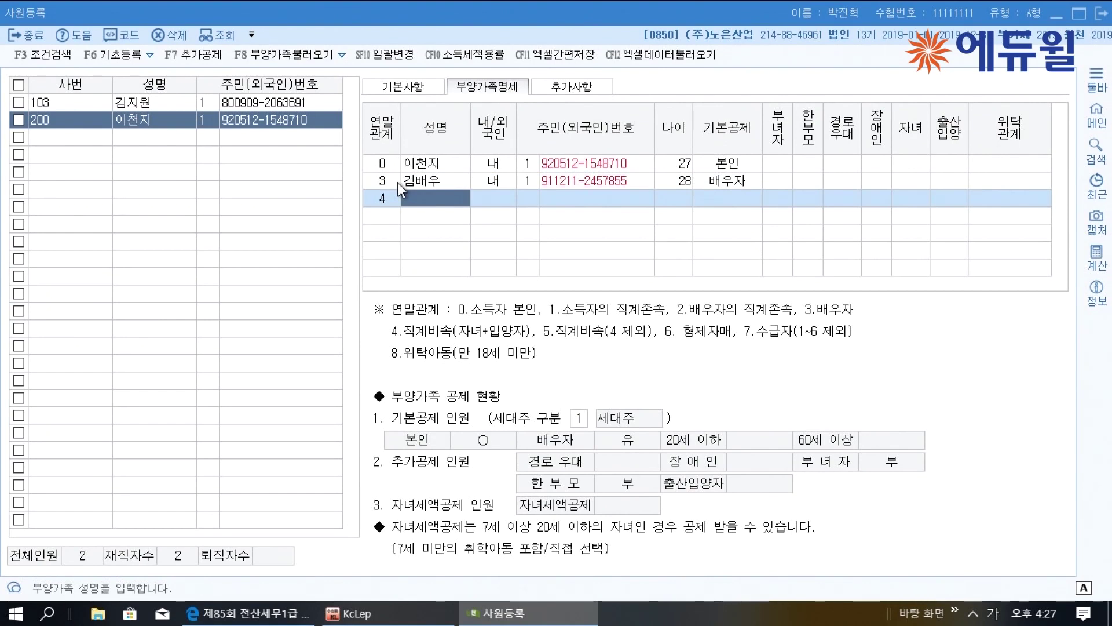
type("이자녀")
key("Return")
key("Return")
key("Return")
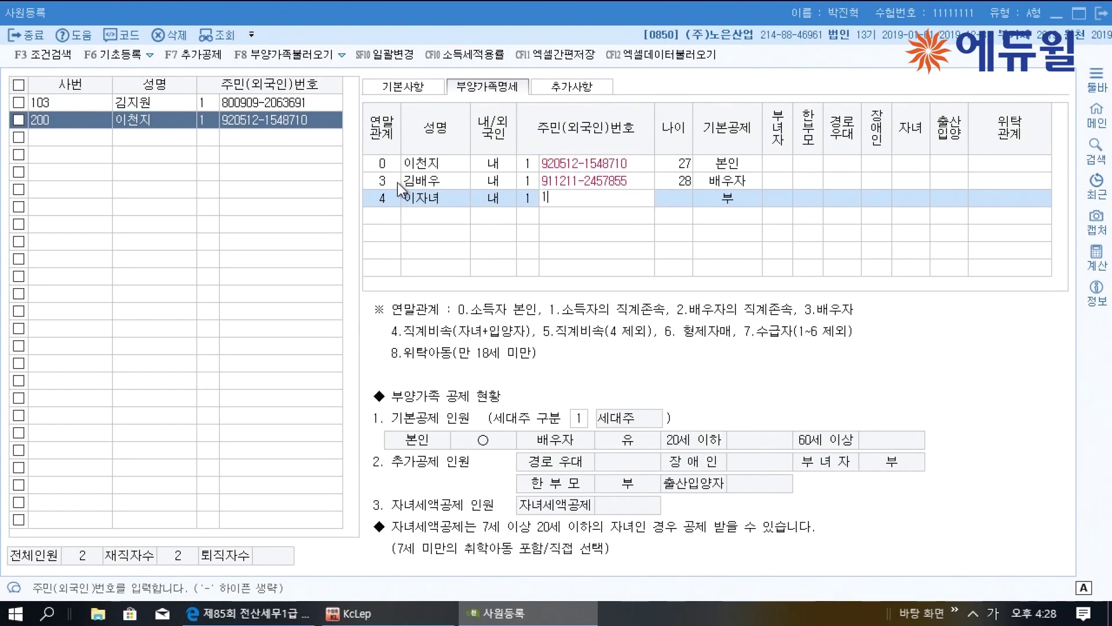
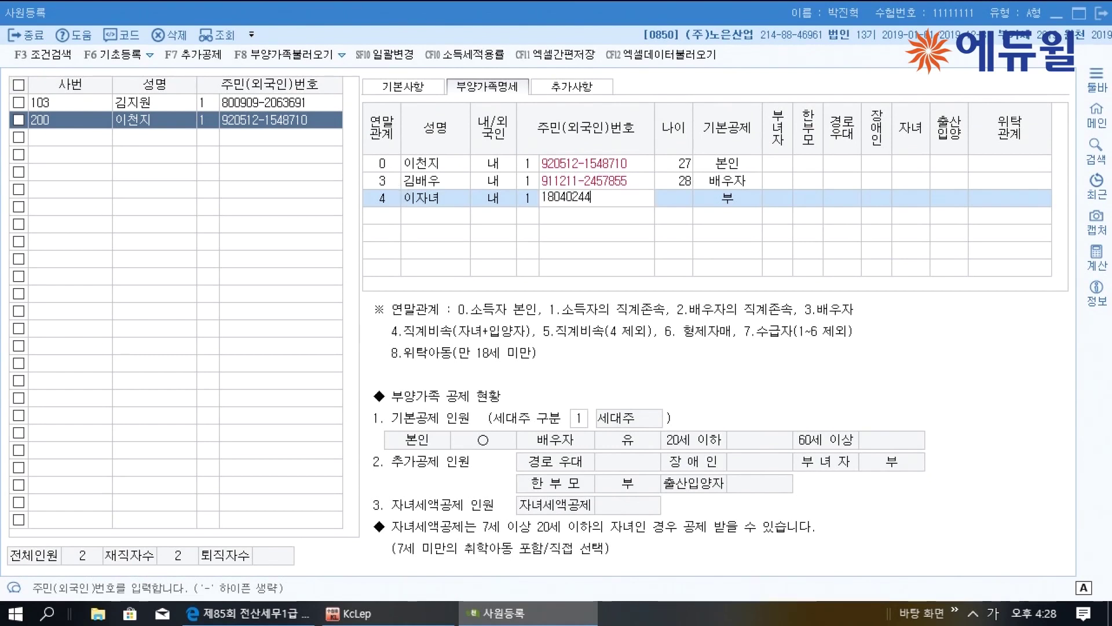
key("Return")
key("Return")
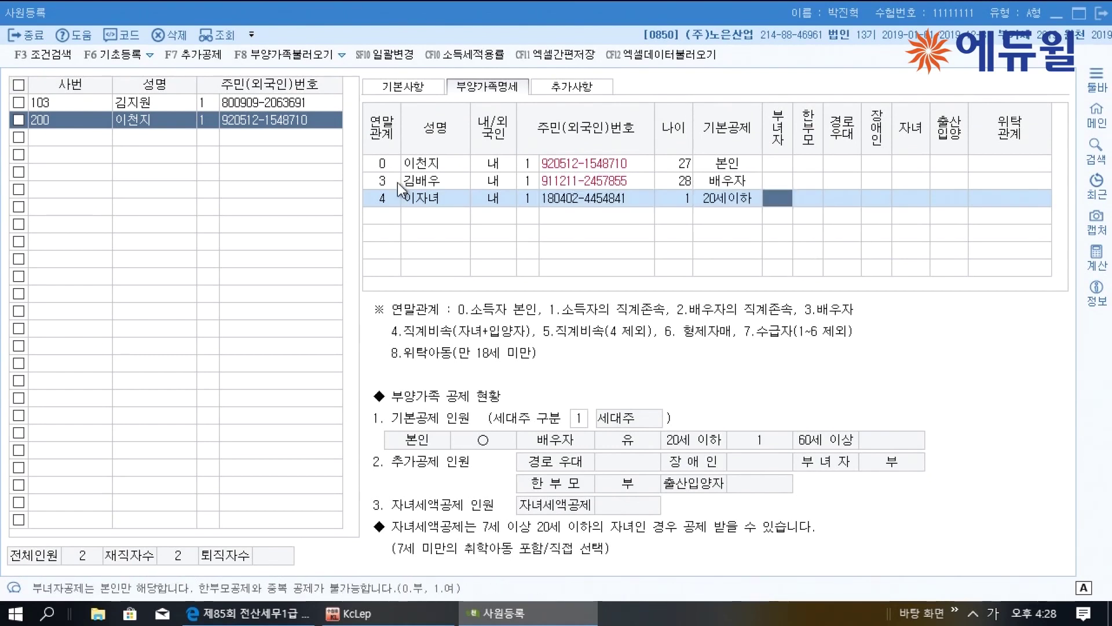
key("Return")
key("Return")
key("Return")
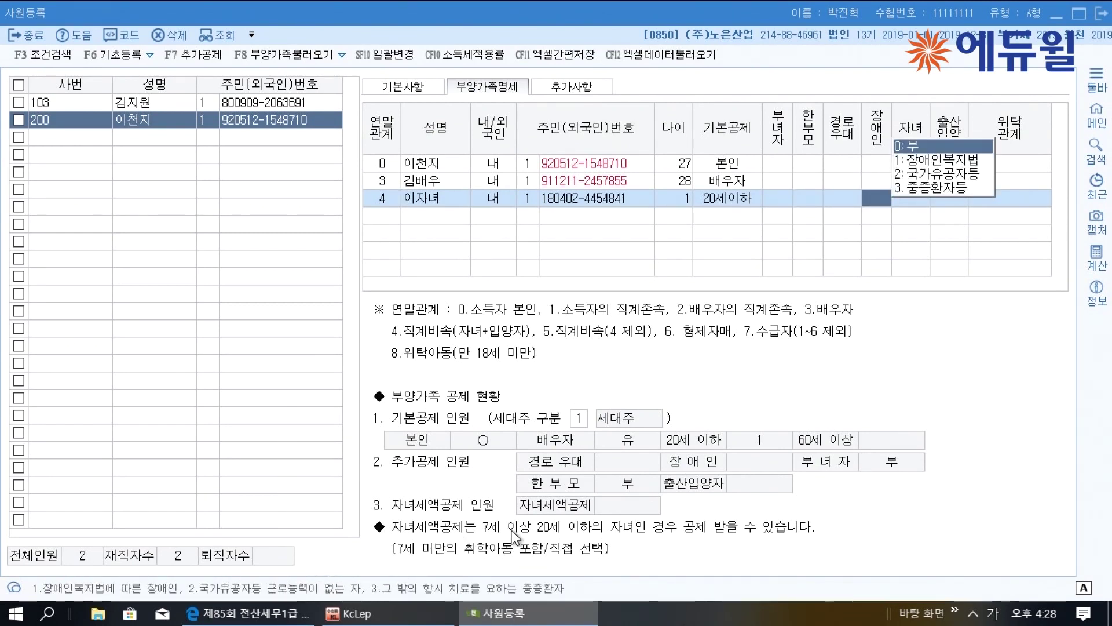
key("Return")
key("Return")
key("Return")
key("Return")
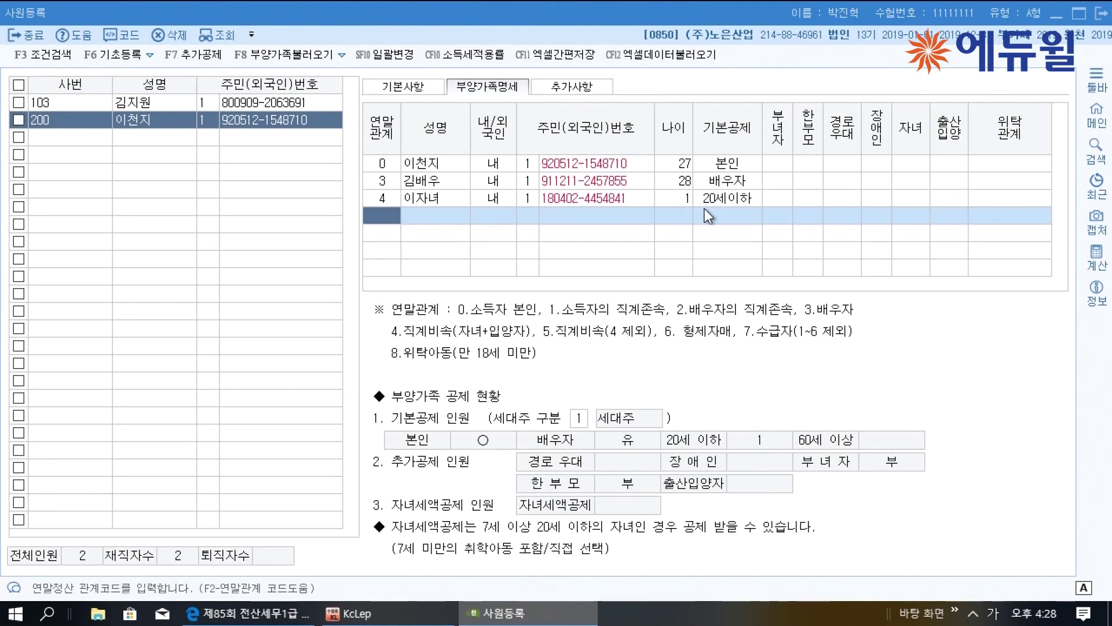
On 추가사항, set 11.중소기업취업감면여부 to 1 (여), then bring up the exam PDF
left_click(588, 94)
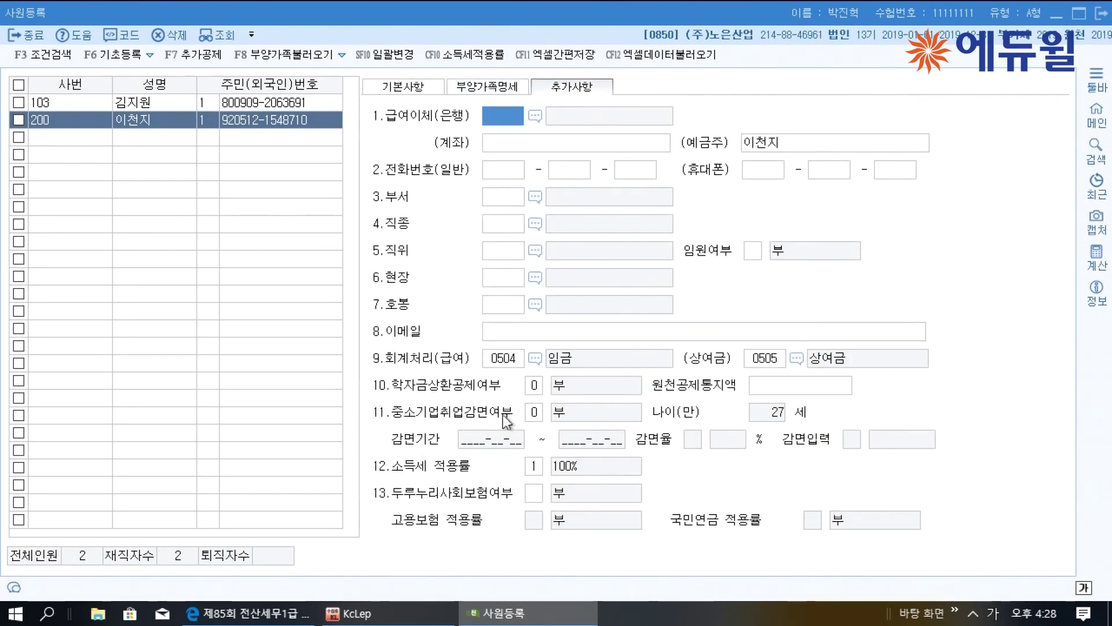
left_click(533, 412)
type("1")
key("Return")
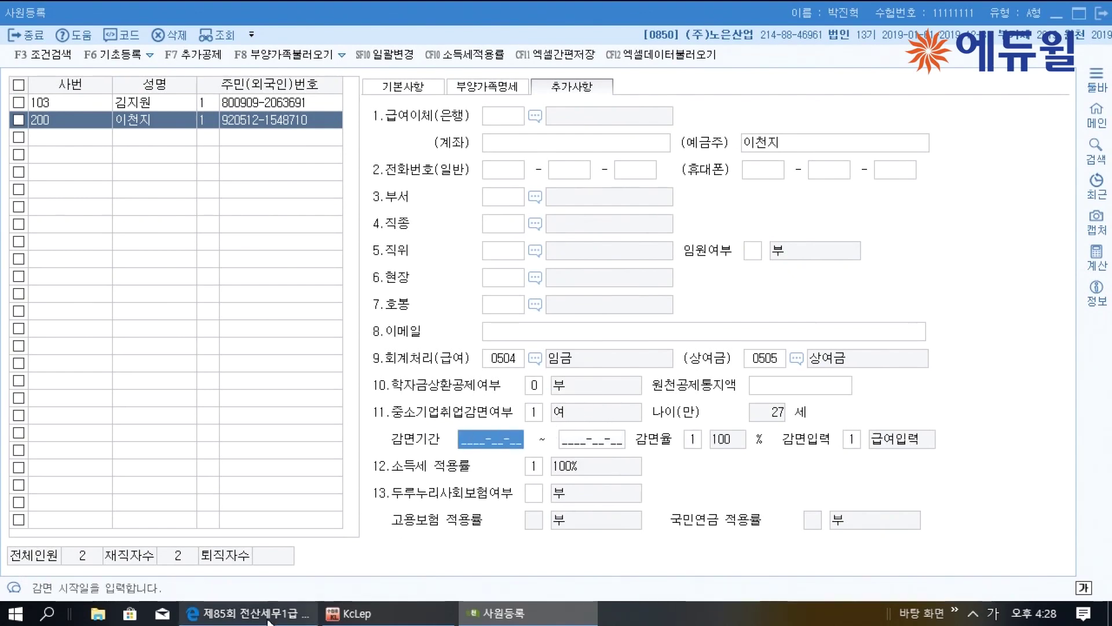
left_click(249, 613)
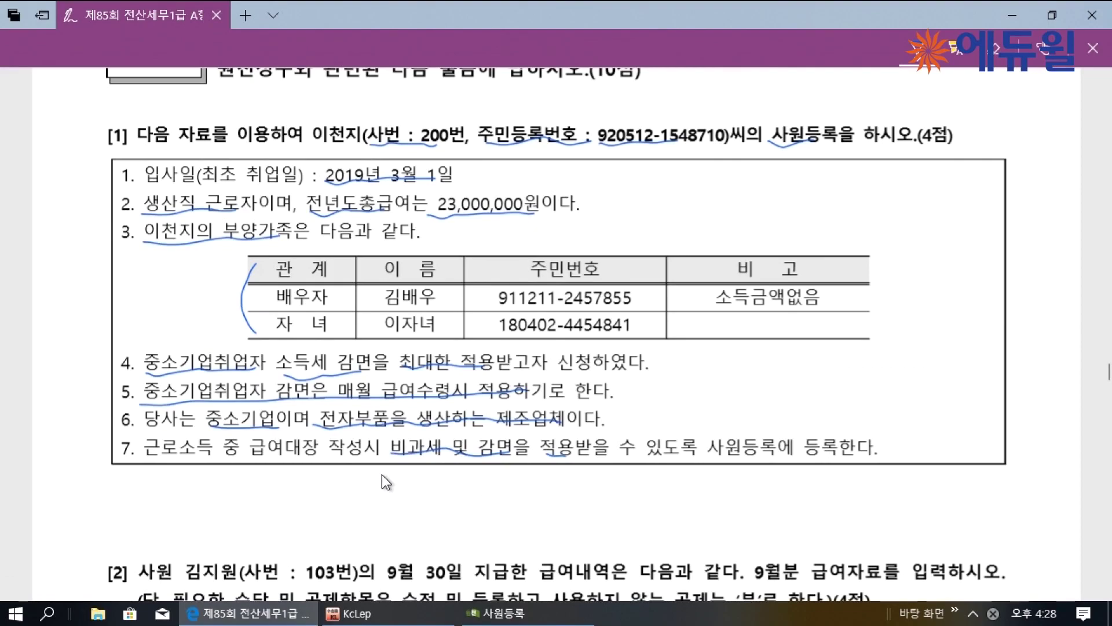
Circle item 4 on the exam PDF, bracket items 4–7 and write the heading 요건
scroll(381, 475, "down", 1, "ctrl")
scroll(382, 477, "down", 1)
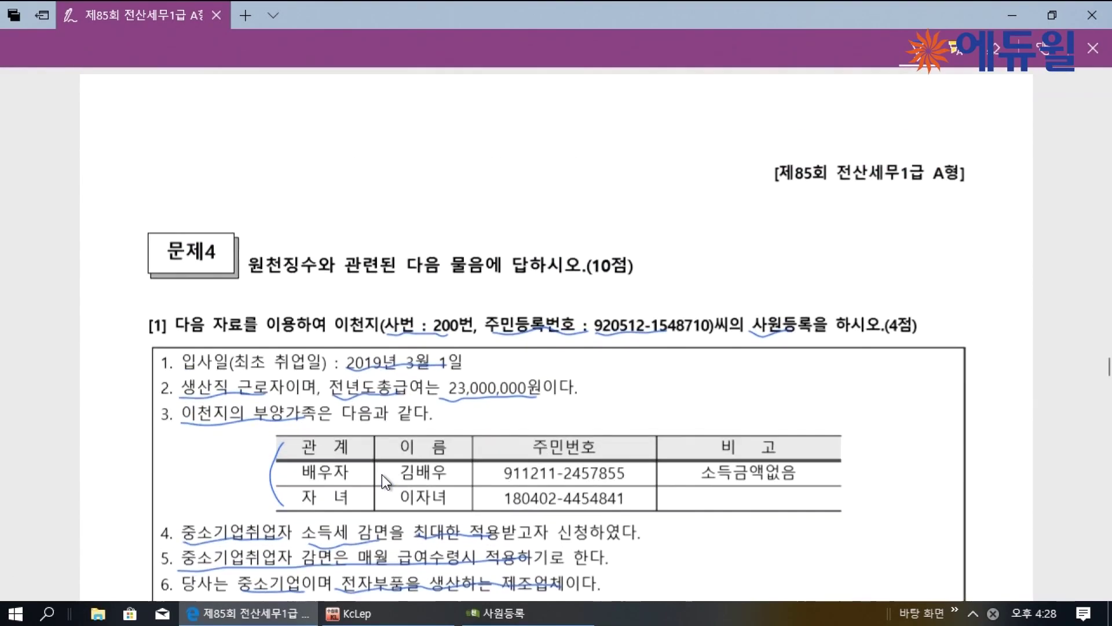
scroll(382, 477, "up", 2, "ctrl")
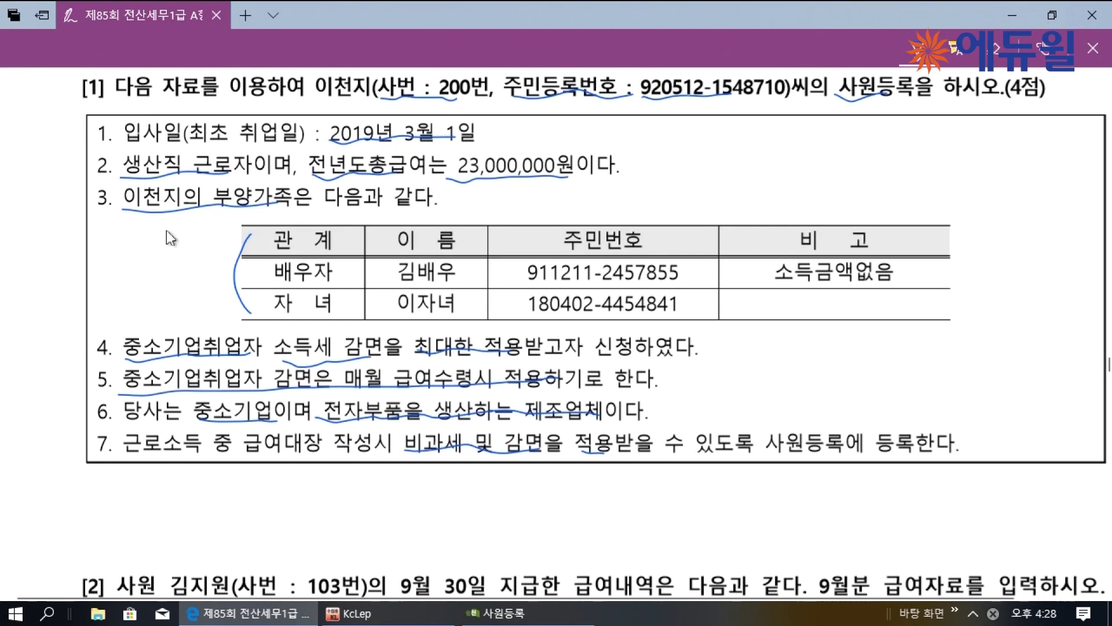
left_click_drag(111, 335, 103, 329)
mouse_move(99, 355)
left_mouse_down()
mouse_move(121, 475)
mouse_move(123, 462)
left_mouse_up()
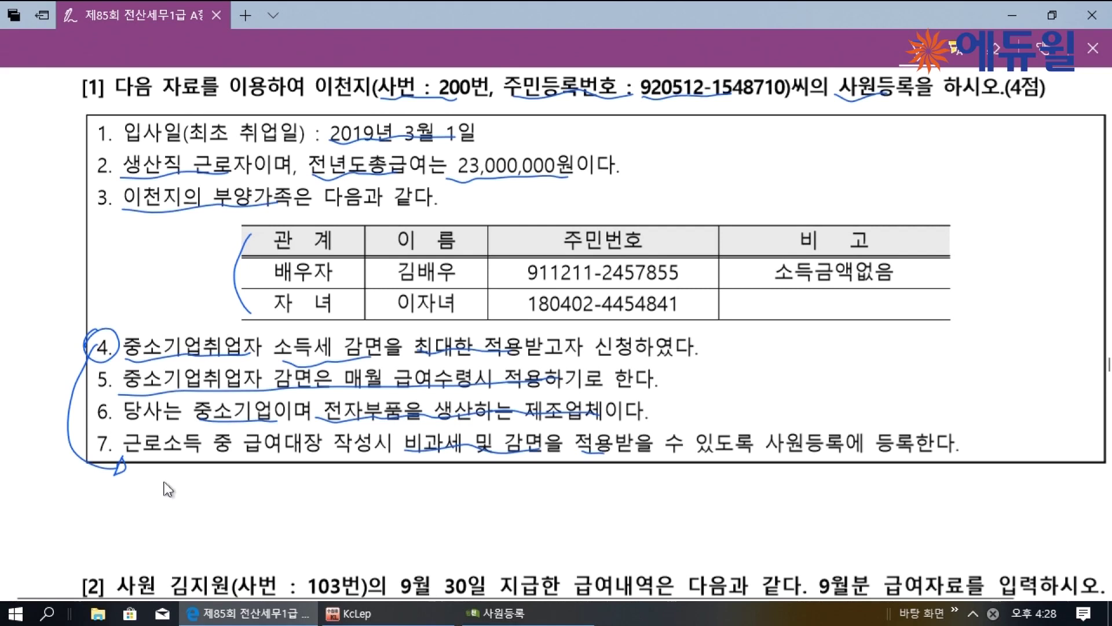
mouse_move(140, 470)
left_mouse_down()
mouse_move(149, 484)
mouse_move(209, 485)
left_mouse_up()
Handwrite the requirements: ① employed at an SME, ② aged 15세~34세 at 근로계약 signing
mouse_move(210, 478)
left_mouse_down()
mouse_move(211, 490)
mouse_move(238, 485)
mouse_move(256, 509)
mouse_move(283, 491)
left_mouse_up()
mouse_move(291, 480)
left_mouse_down()
mouse_move(296, 506)
mouse_move(413, 476)
left_mouse_up()
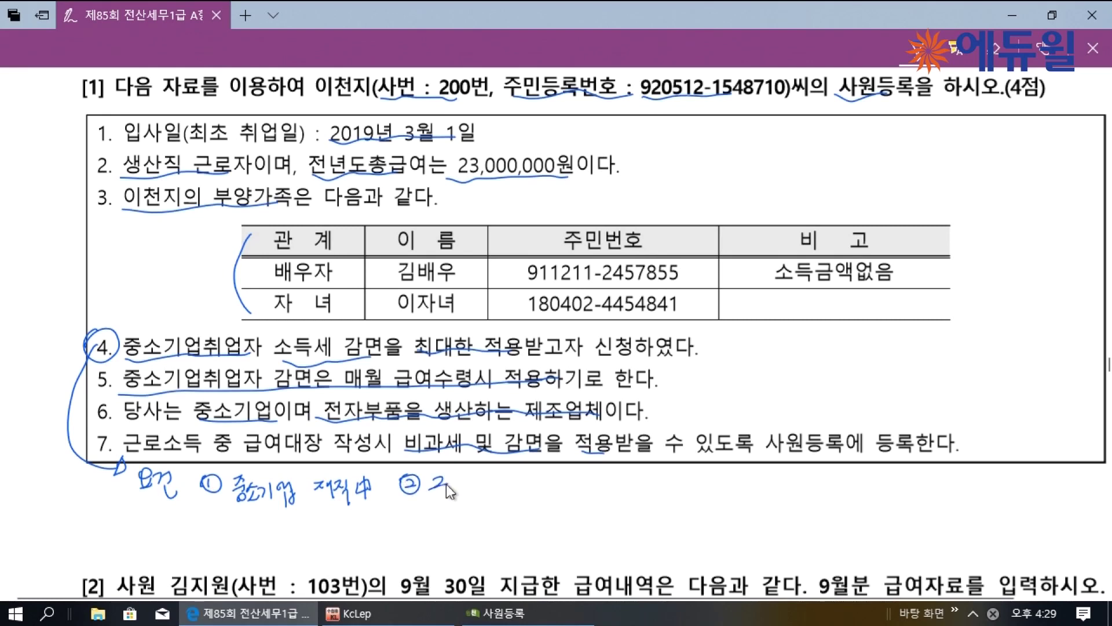
mouse_move(459, 485)
left_mouse_down()
mouse_move(553, 481)
mouse_move(557, 497)
mouse_move(623, 487)
mouse_move(631, 499)
left_mouse_up()
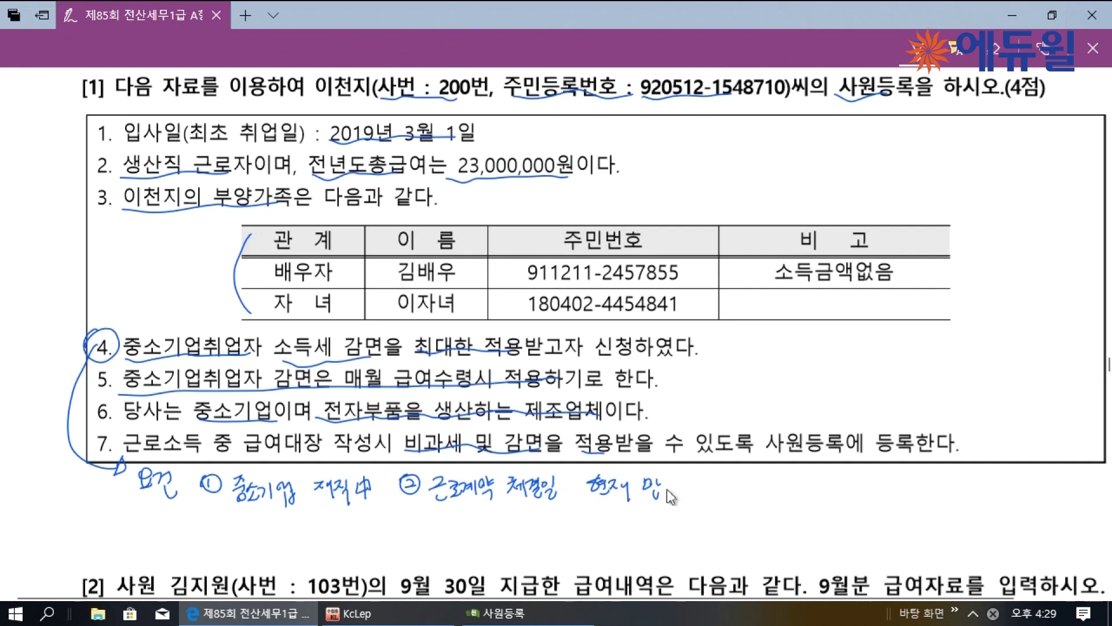
mouse_move(698, 484)
left_mouse_down()
mouse_move(711, 490)
mouse_move(705, 502)
mouse_move(753, 504)
mouse_move(763, 478)
mouse_move(841, 492)
left_mouse_up()
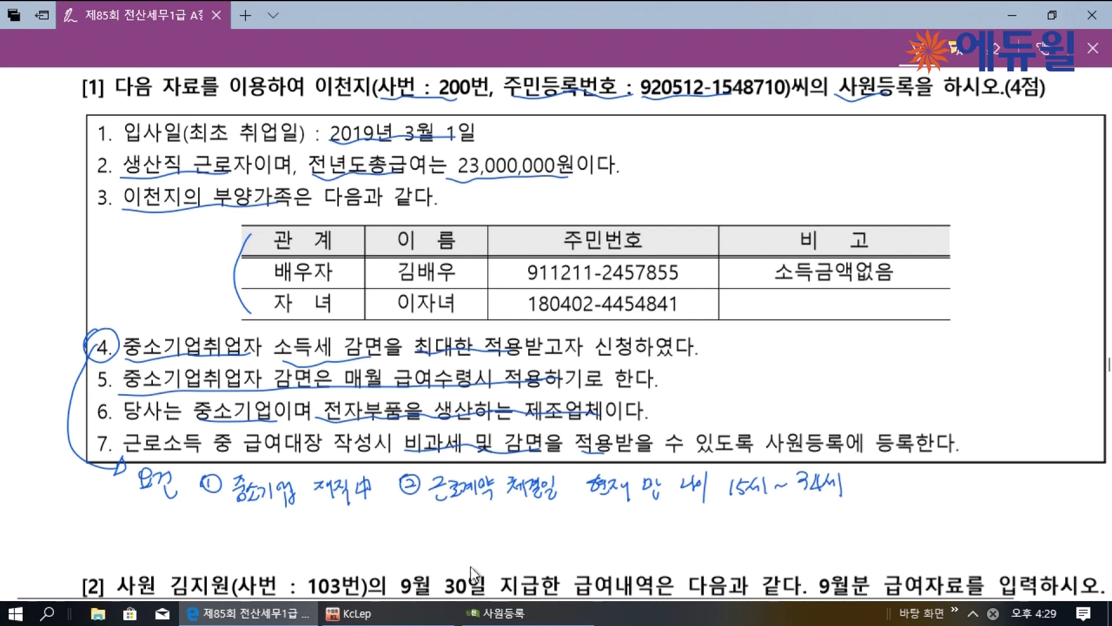
Review employee 200's basic, dependents and additional tabs in KcLep, then return to the PDF
left_click(490, 611)
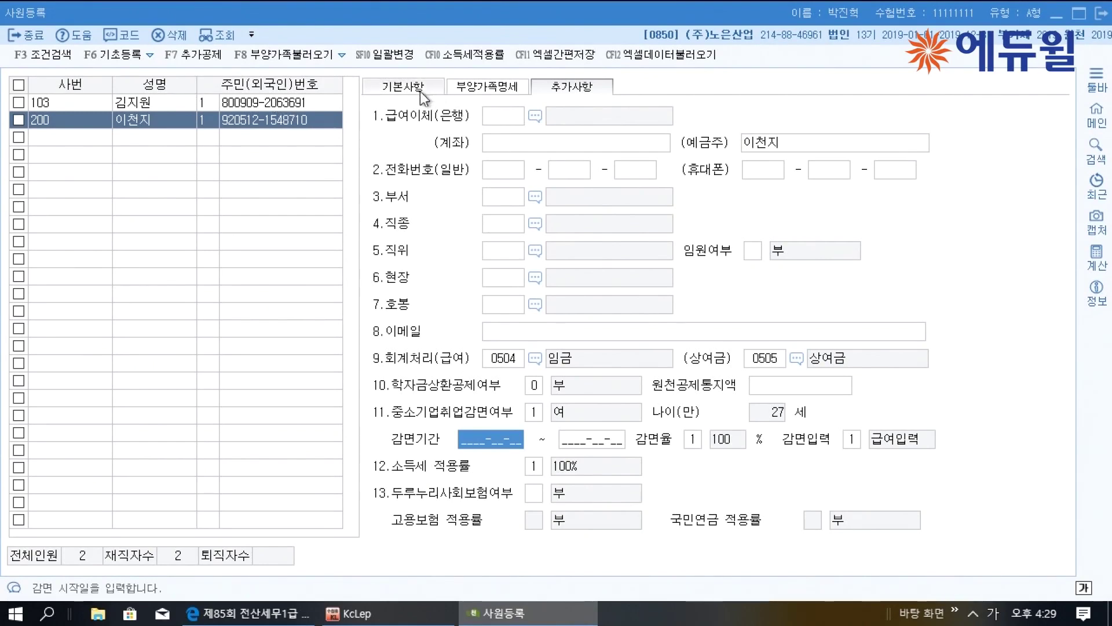
left_click(419, 89)
left_click(486, 87)
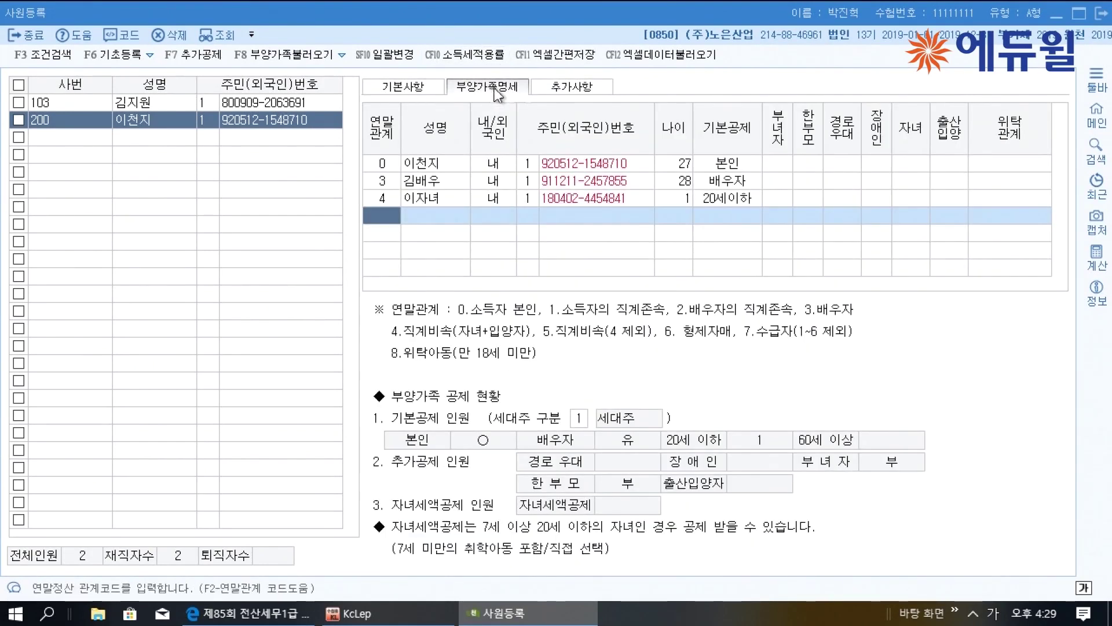
left_click(586, 88)
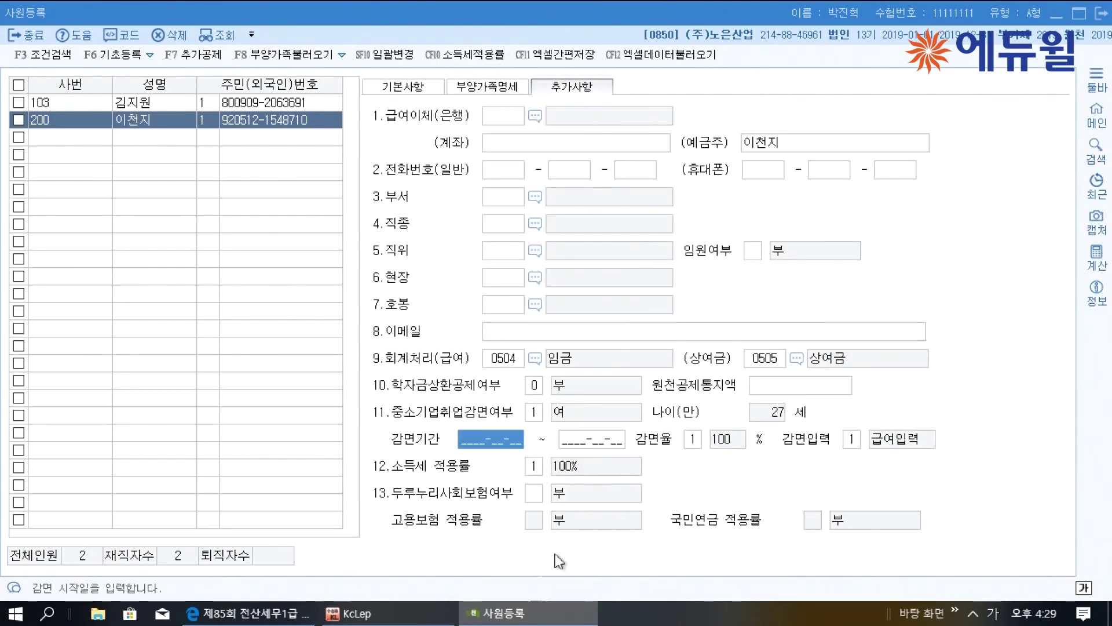
left_click(249, 613)
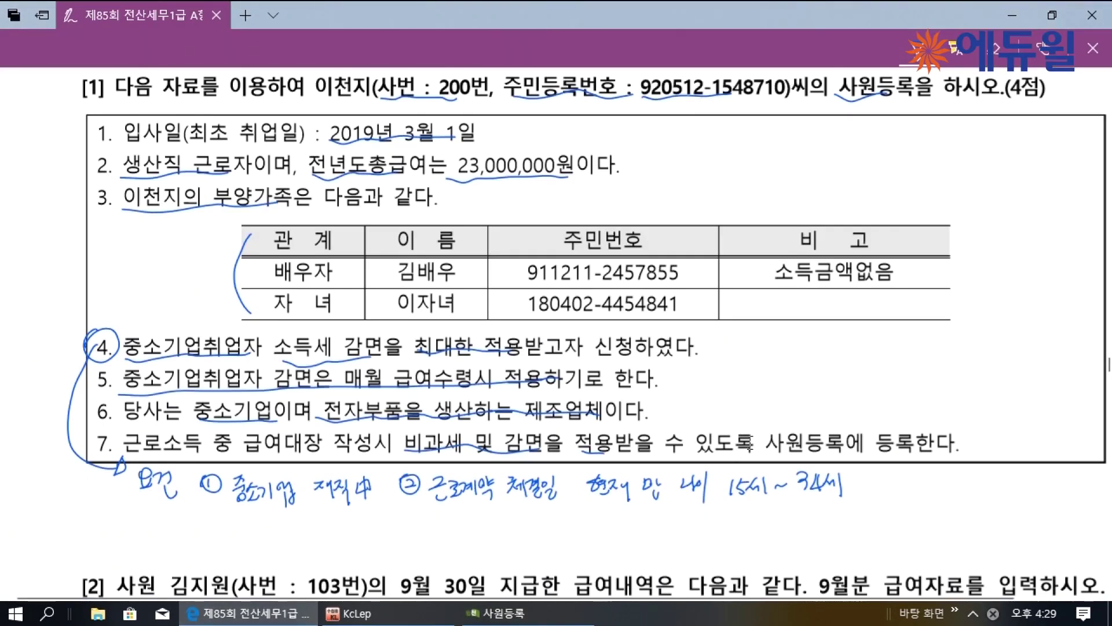
Handwrite ③ 감면기간: 5년 from 최초 취득일, bracketed as running to '속하는 달의 말'
mouse_move(206, 521)
left_mouse_down()
mouse_move(211, 535)
mouse_move(208, 518)
left_mouse_up()
mouse_move(241, 524)
left_mouse_down()
mouse_move(248, 517)
mouse_move(258, 542)
mouse_move(272, 524)
mouse_move(280, 540)
mouse_move(312, 530)
left_mouse_up()
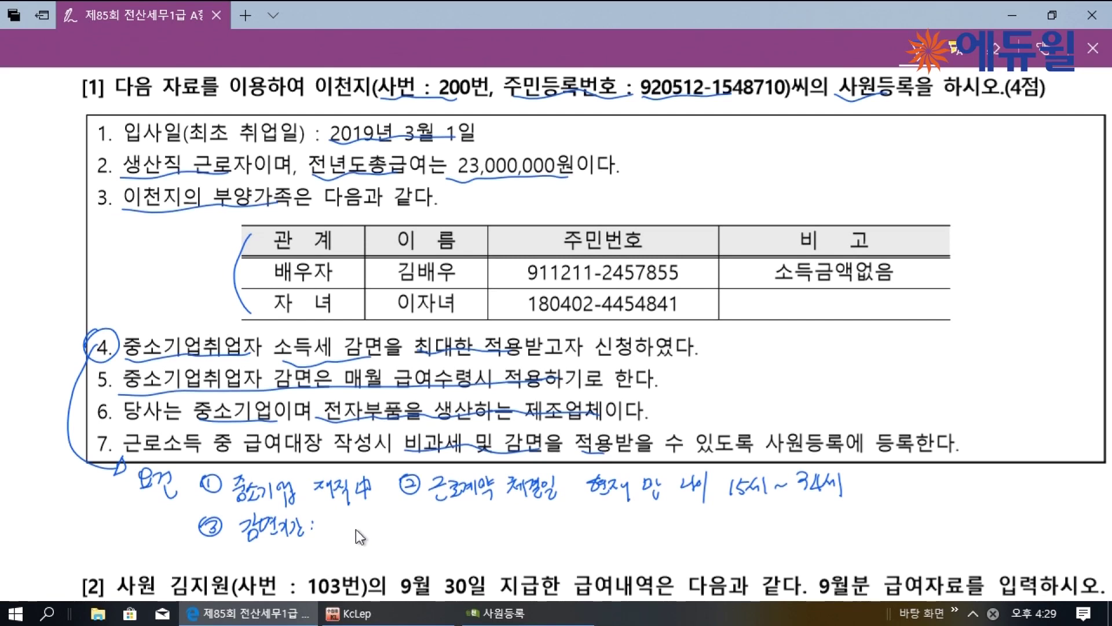
mouse_move(335, 513)
left_mouse_down()
mouse_move(337, 525)
mouse_move(387, 534)
mouse_move(395, 520)
mouse_move(438, 532)
left_mouse_up()
left_click(434, 520)
left_click(434, 528)
left_click_drag(445, 517, 454, 512)
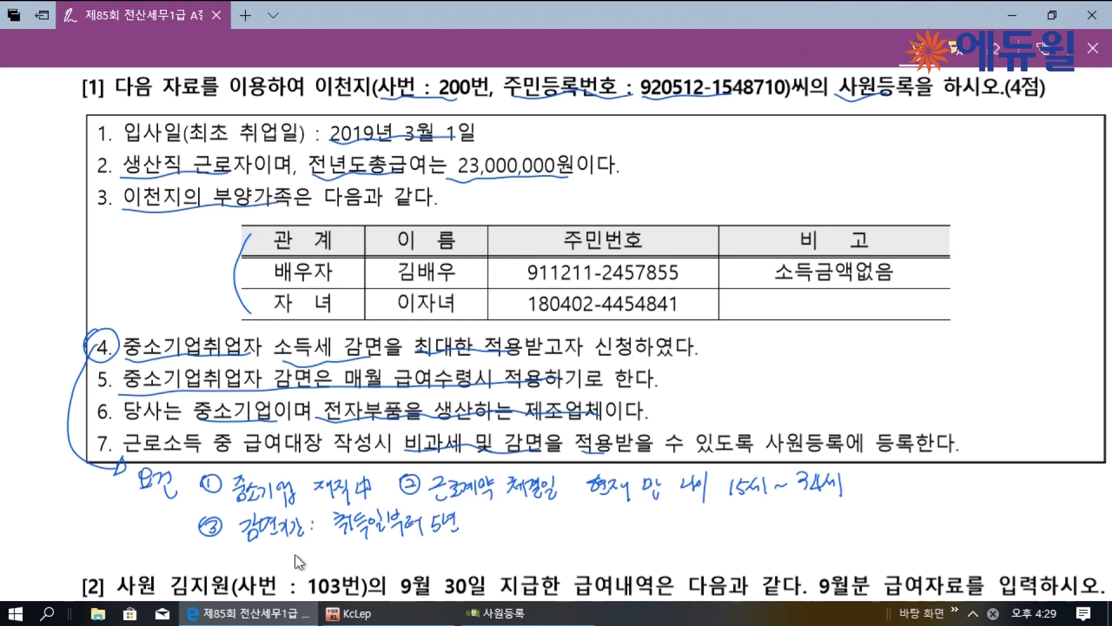
left_click_drag(278, 550, 269, 570)
mouse_move(293, 551)
left_mouse_down()
mouse_move(308, 573)
mouse_move(337, 549)
mouse_move(380, 566)
mouse_move(414, 548)
mouse_move(435, 571)
mouse_move(494, 556)
mouse_move(527, 564)
mouse_move(529, 551)
mouse_move(626, 560)
mouse_move(652, 551)
left_mouse_up()
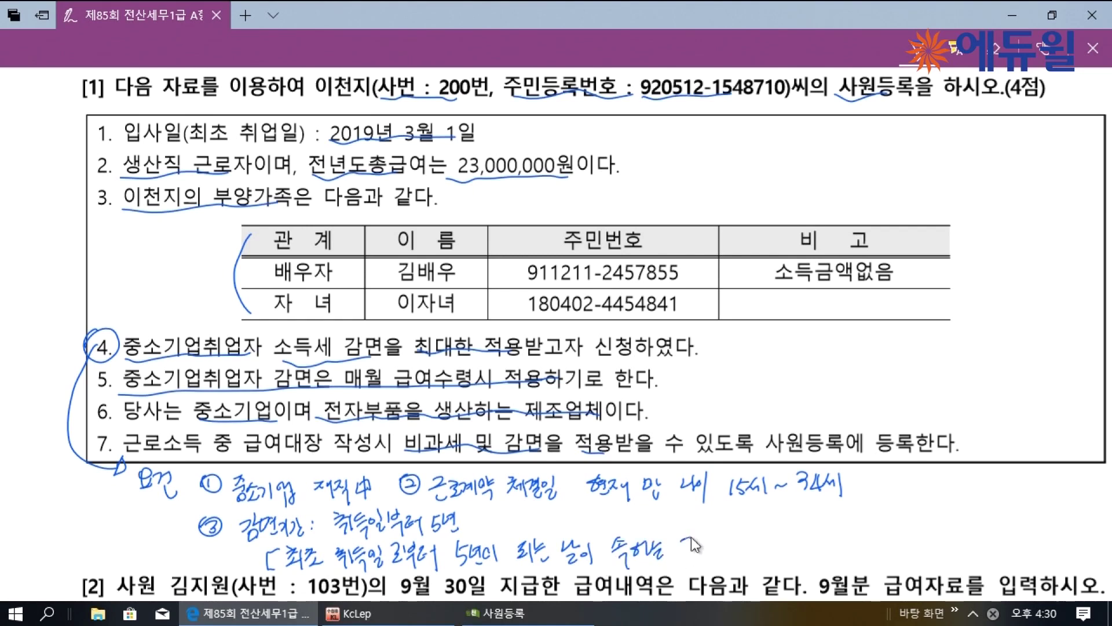
left_click_drag(697, 548, 752, 546)
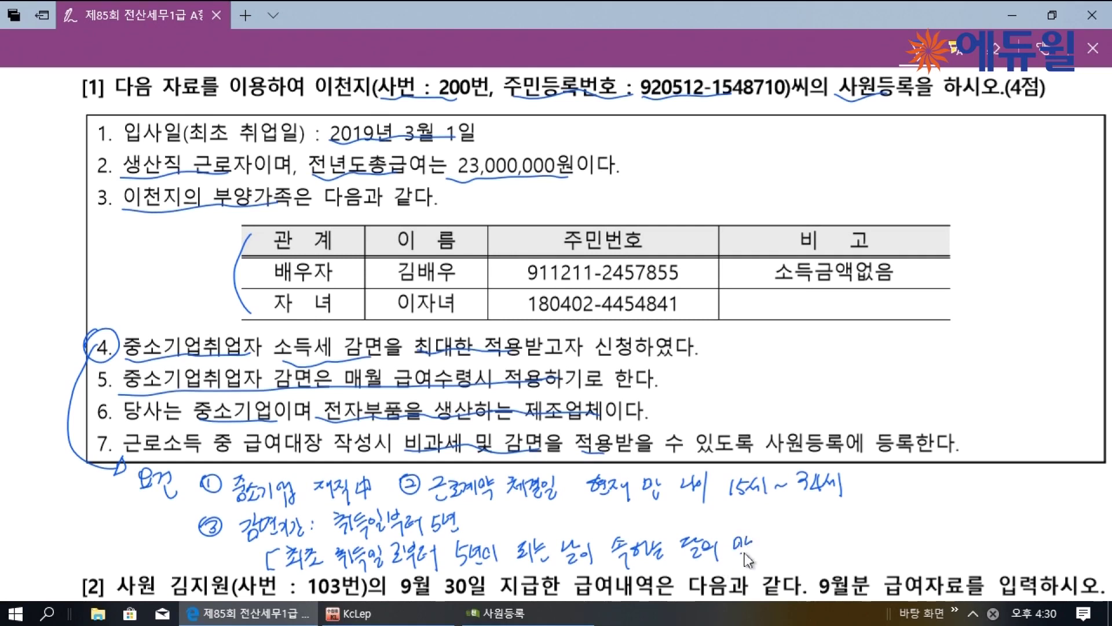
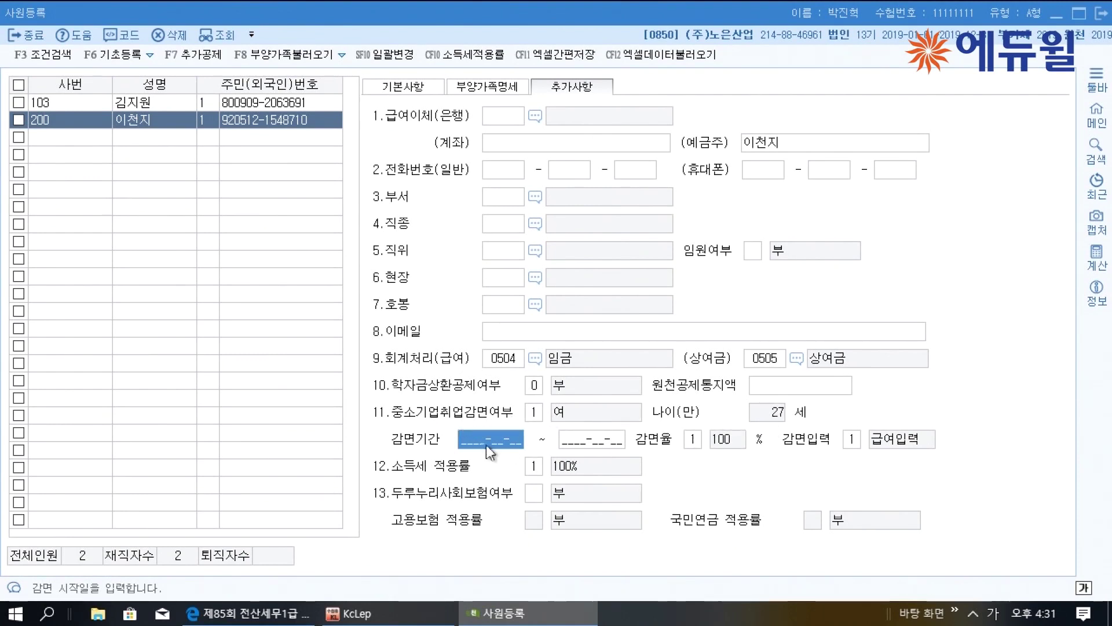
Set employee 200's SME reduction to 90% for 2019-03-01~2024-03-31, applied via payroll input
type("2")
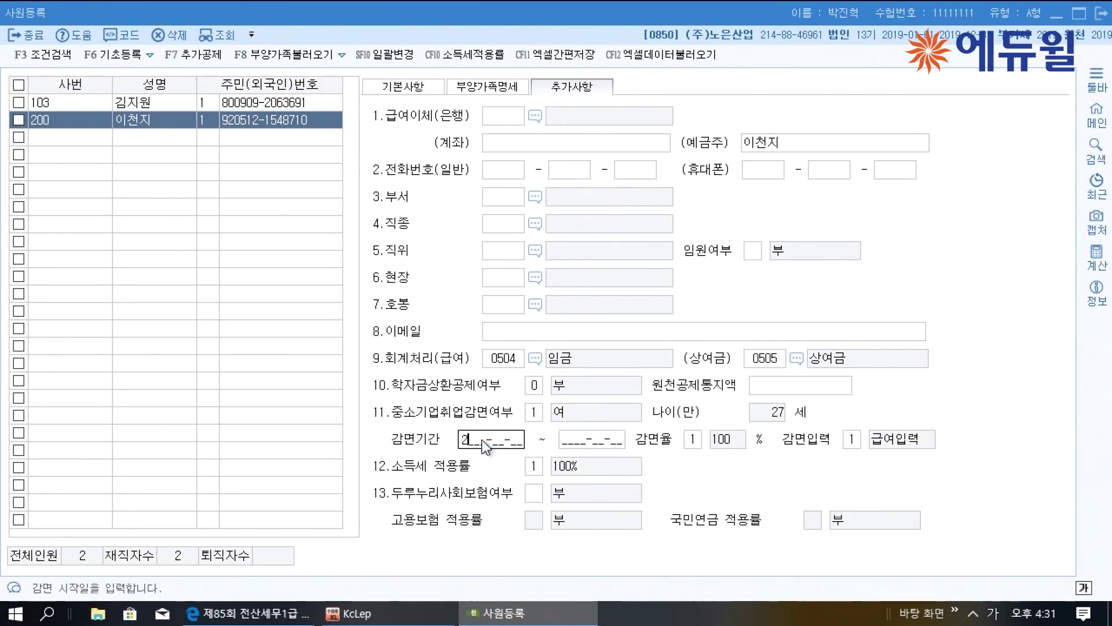
type("019030")
type("19-03-01")
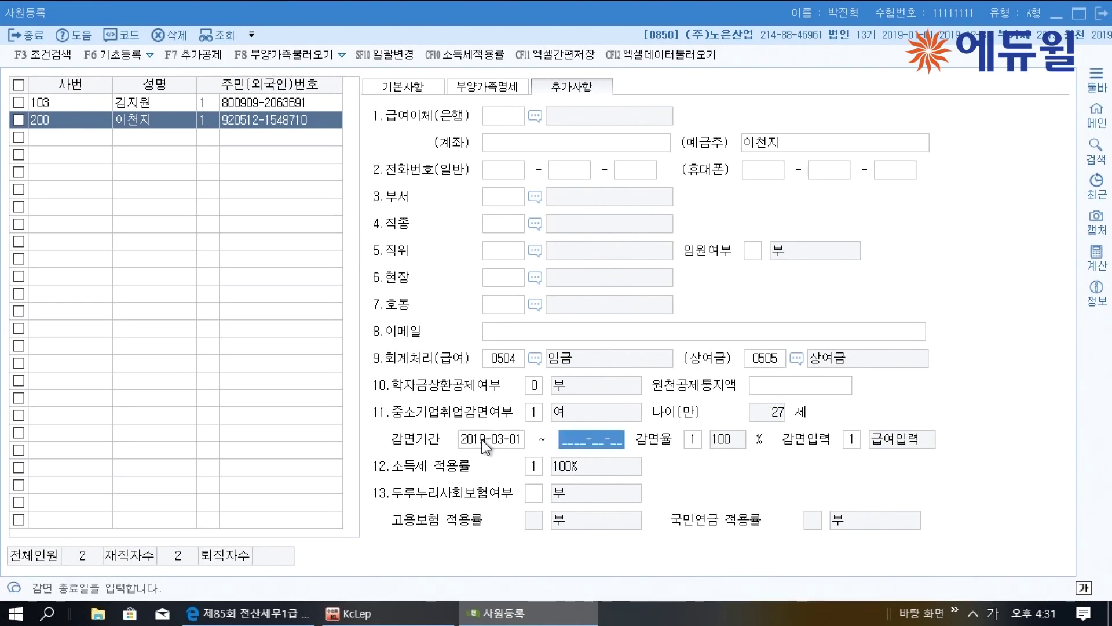
type("20240331")
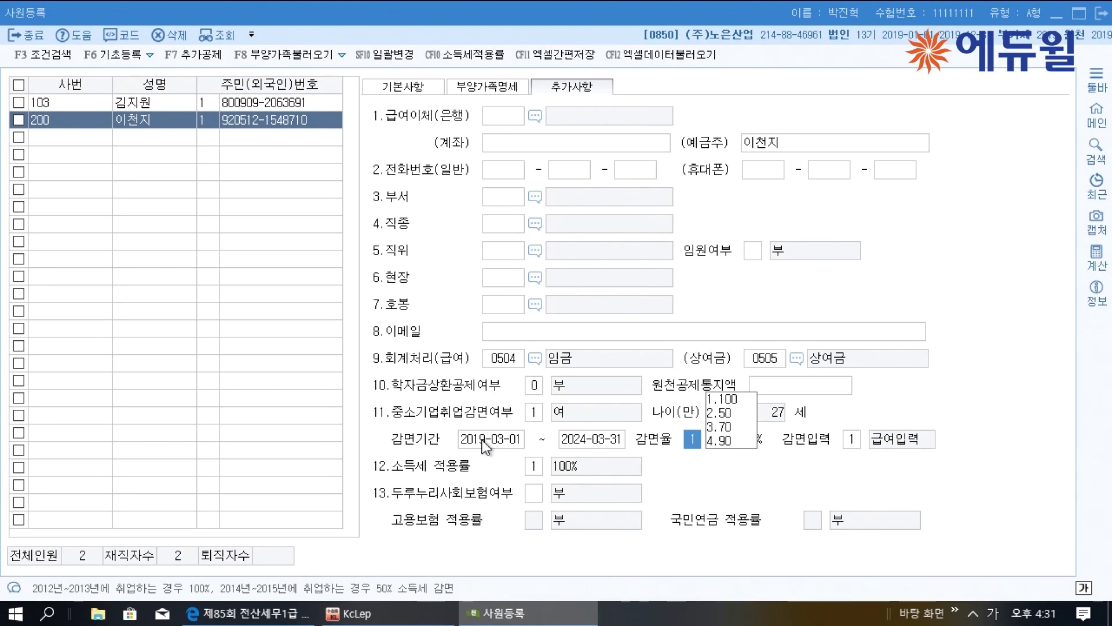
type("4")
key("Return")
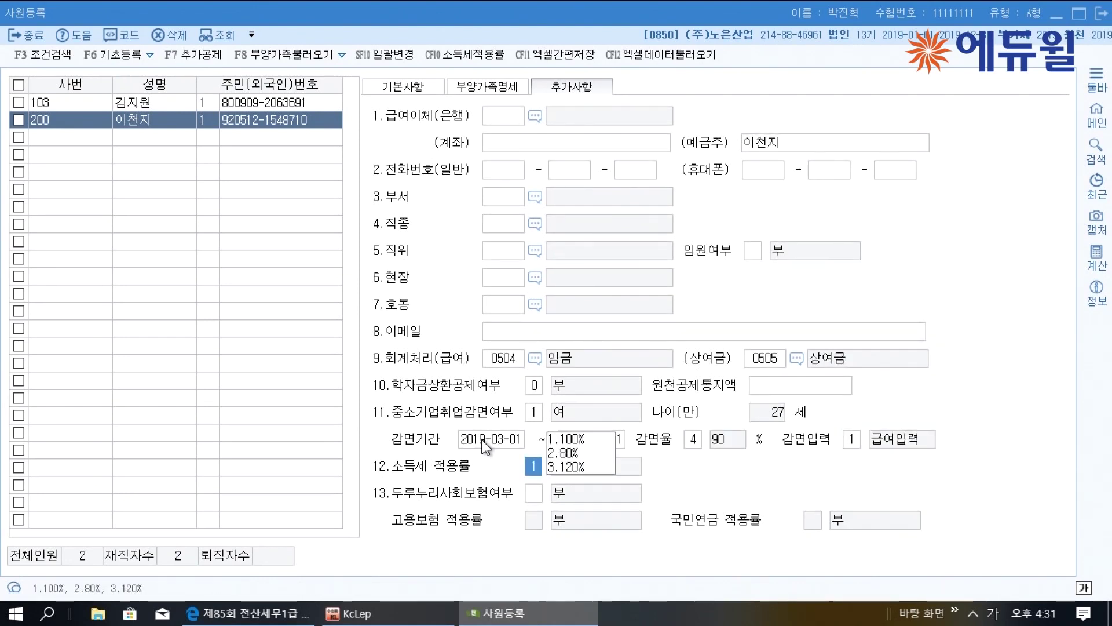
key("Return")
key("Return")
key("Return")
key("Return")
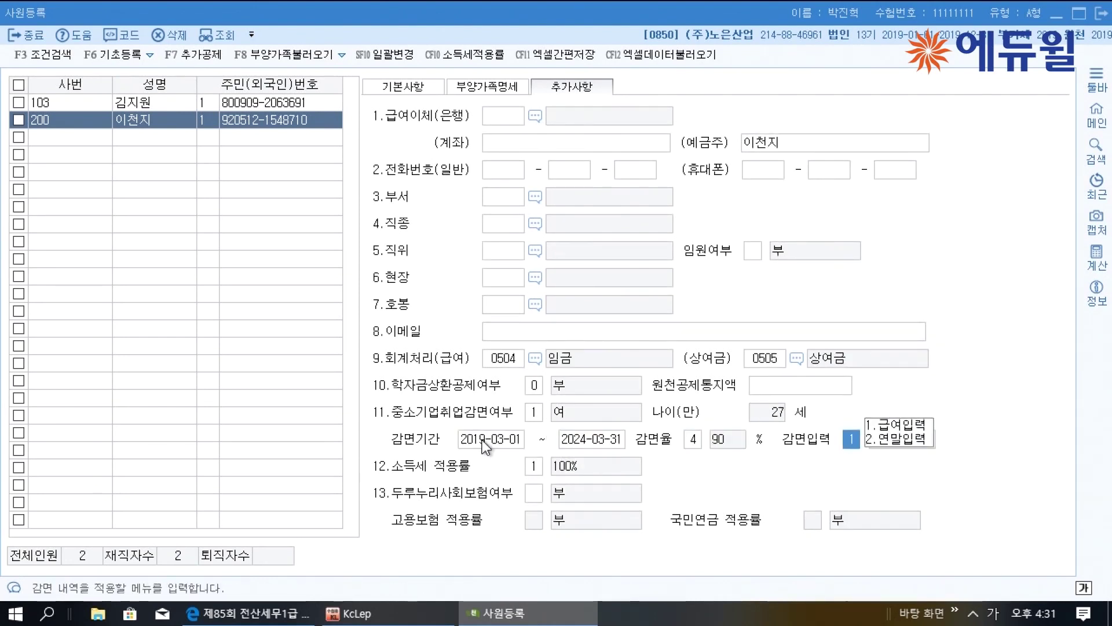
key("Return")
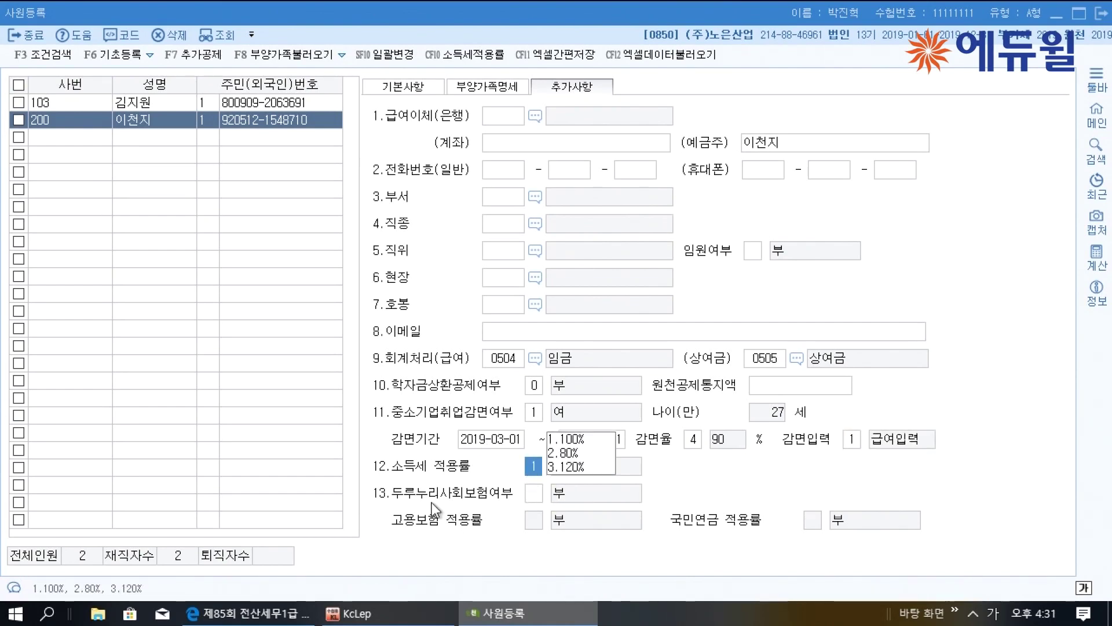
left_click(298, 615)
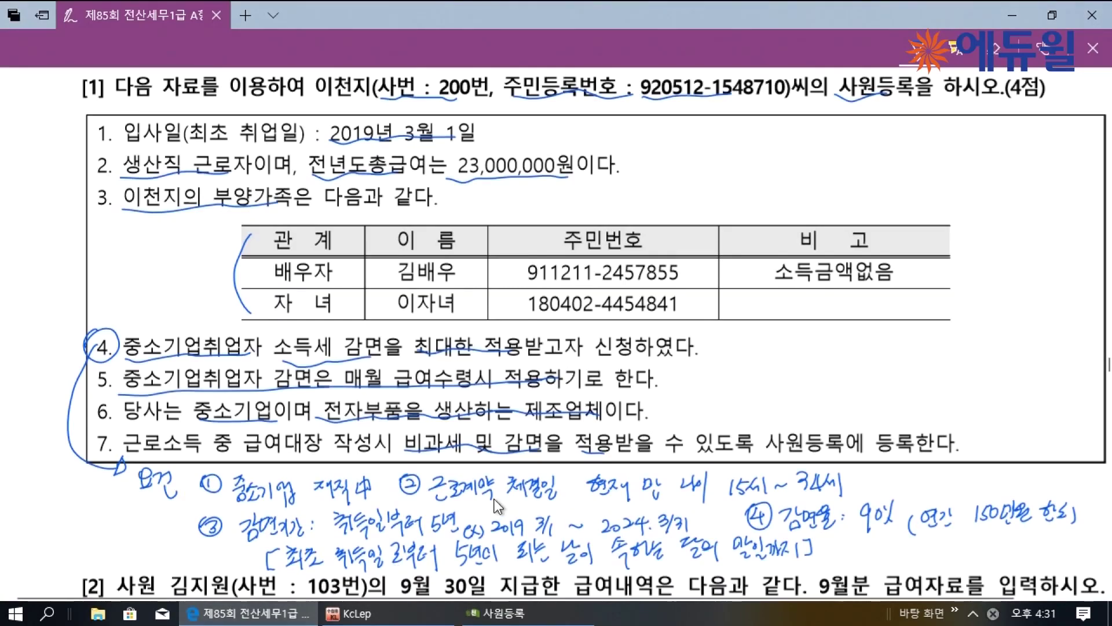
Scroll the exam PDF down to question [2]'s salary details
scroll(474, 461, "down", 4)
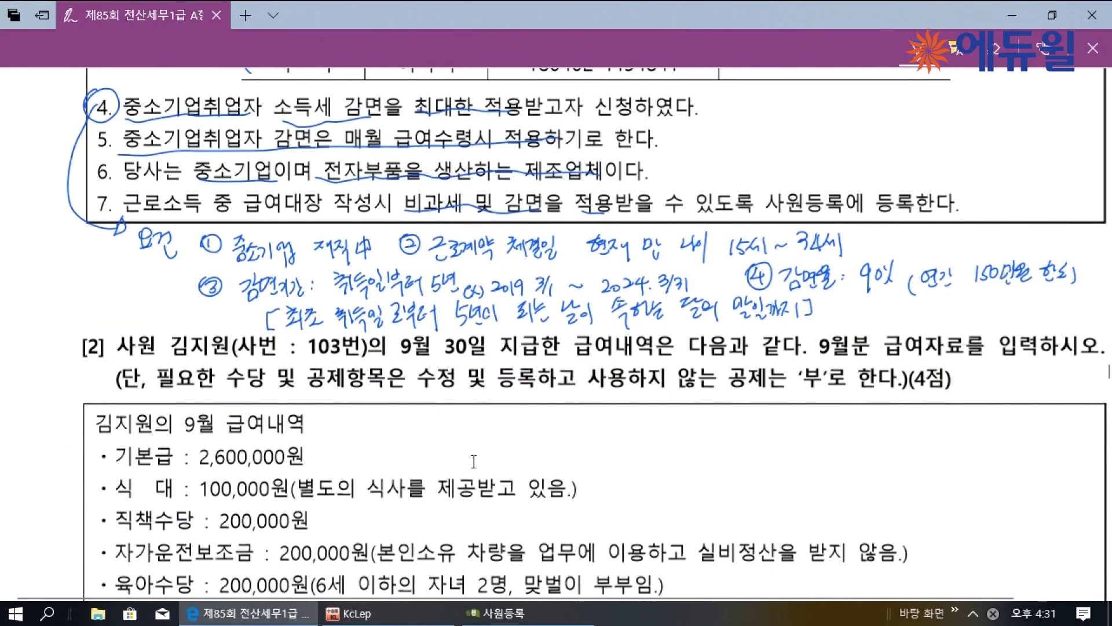
scroll(472, 460, "down", 1)
scroll(471, 458, "down", 1)
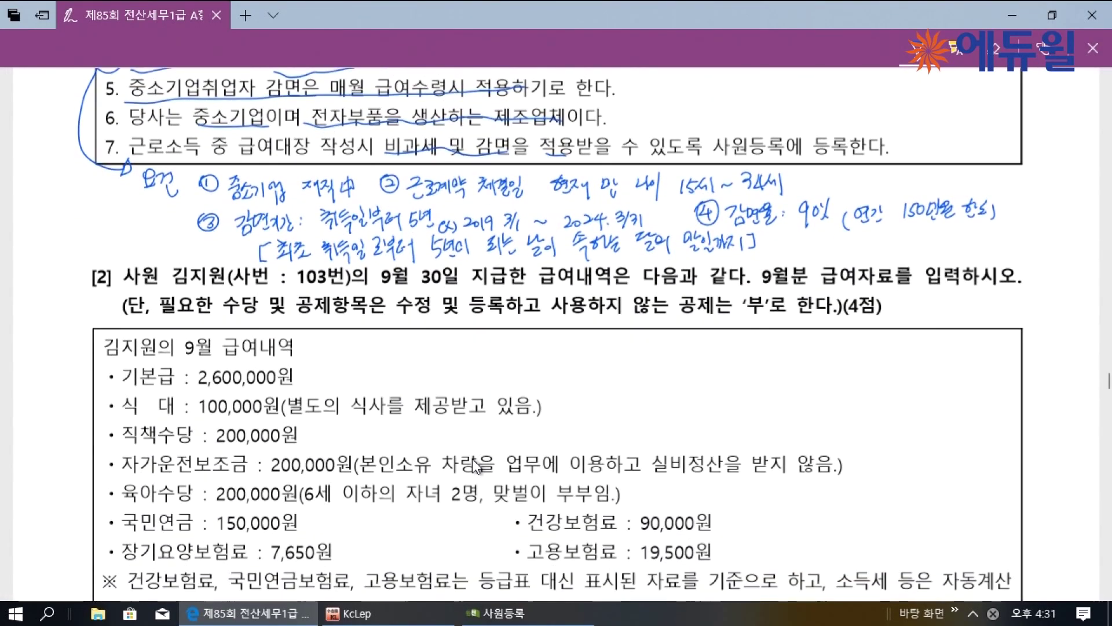
scroll(472, 458, "down", 2)
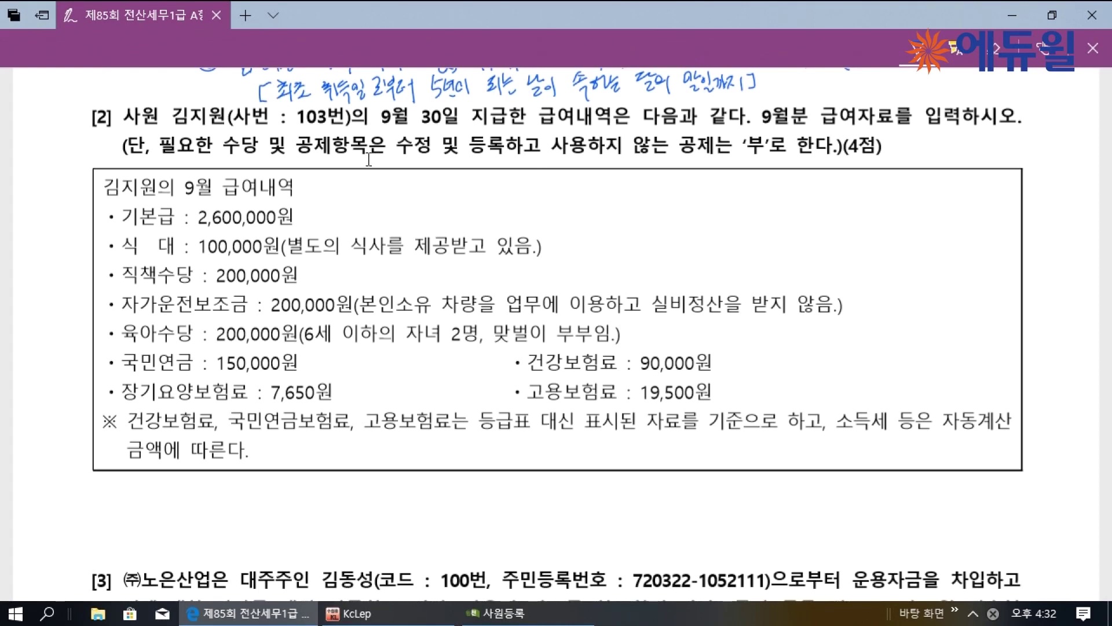
Close the 사원등록 window and open the 급여자료입력 payroll entry screen
right_click(539, 608)
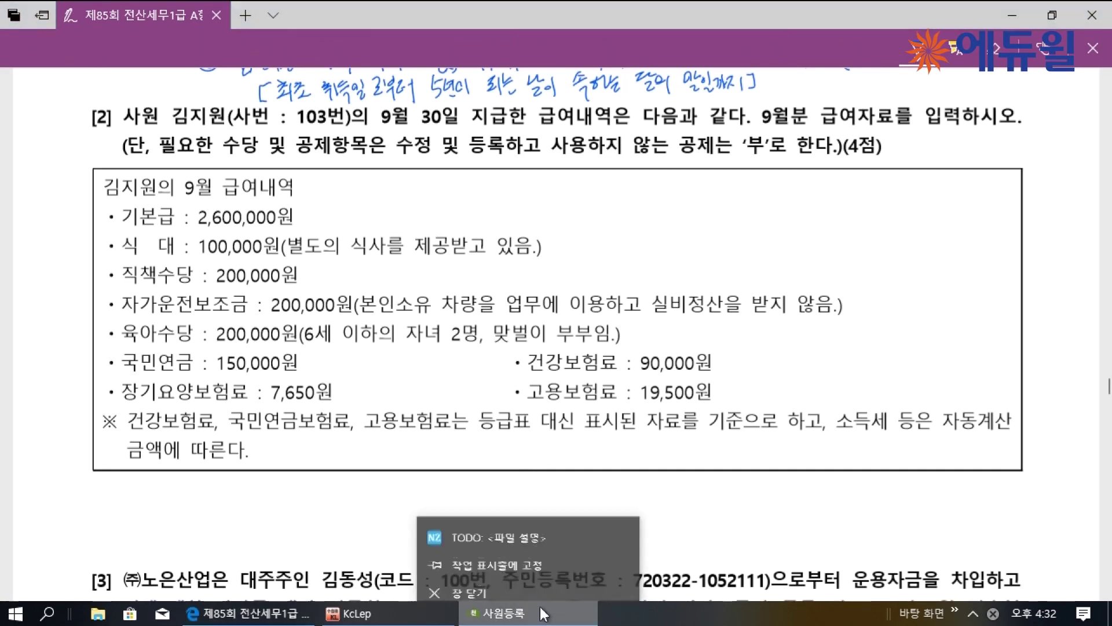
left_click(506, 580)
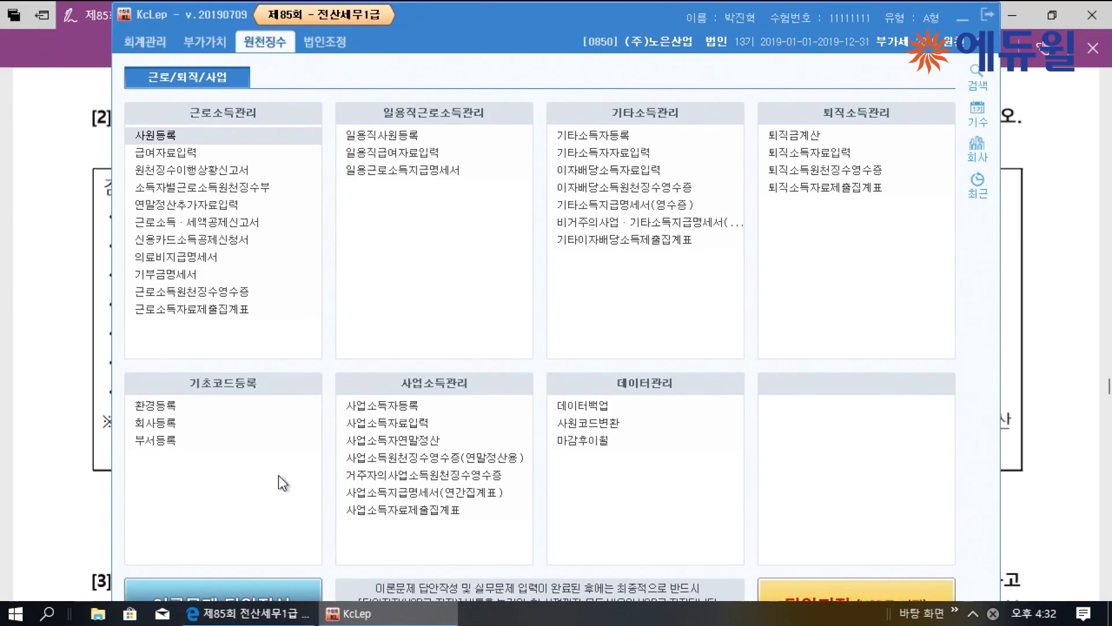
left_click(223, 206)
left_click(1013, 193)
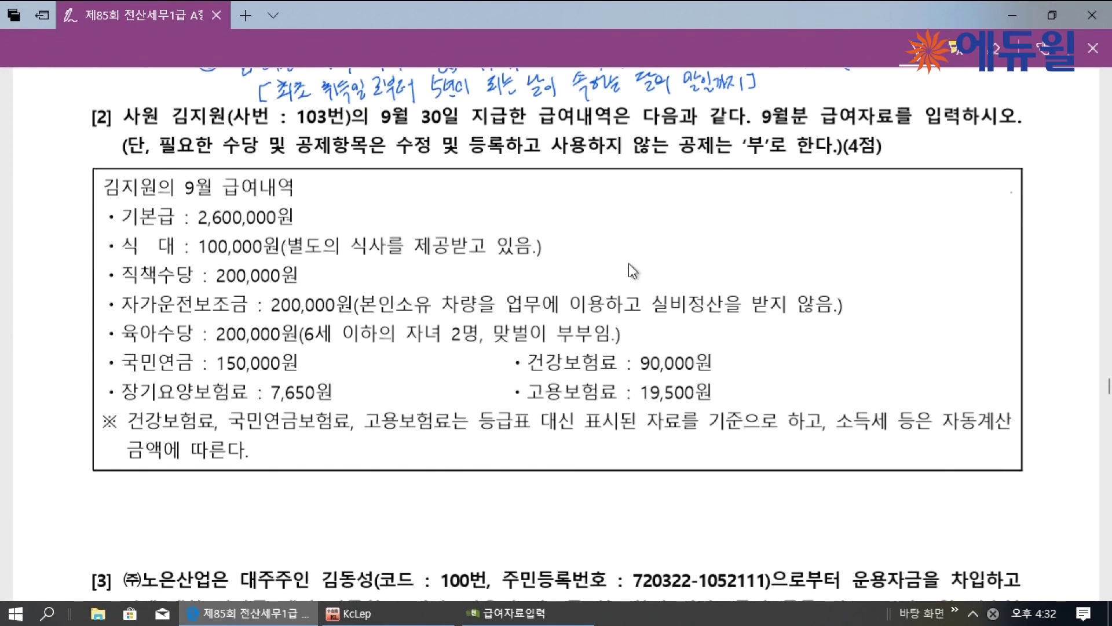
Mark meal allowance taxable, car and childcare allowances non-taxable, and underline the insurance deductions
mouse_move(553, 242)
left_mouse_down()
mouse_move(590, 251)
mouse_move(596, 269)
left_mouse_up()
left_click_drag(112, 248, 160, 253)
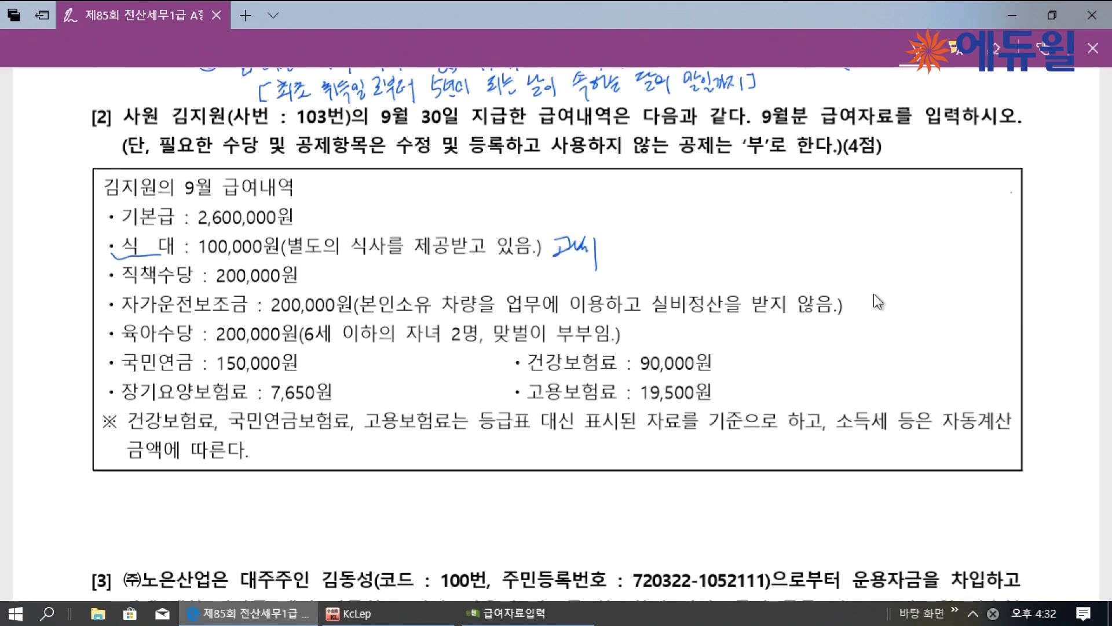
mouse_move(873, 292)
left_mouse_down()
mouse_move(889, 313)
mouse_move(916, 294)
mouse_move(937, 333)
left_mouse_up()
mouse_move(647, 339)
left_mouse_down()
mouse_move(704, 333)
mouse_move(702, 371)
left_mouse_up()
left_click_drag(125, 369, 176, 370)
left_click_drag(529, 372, 581, 371)
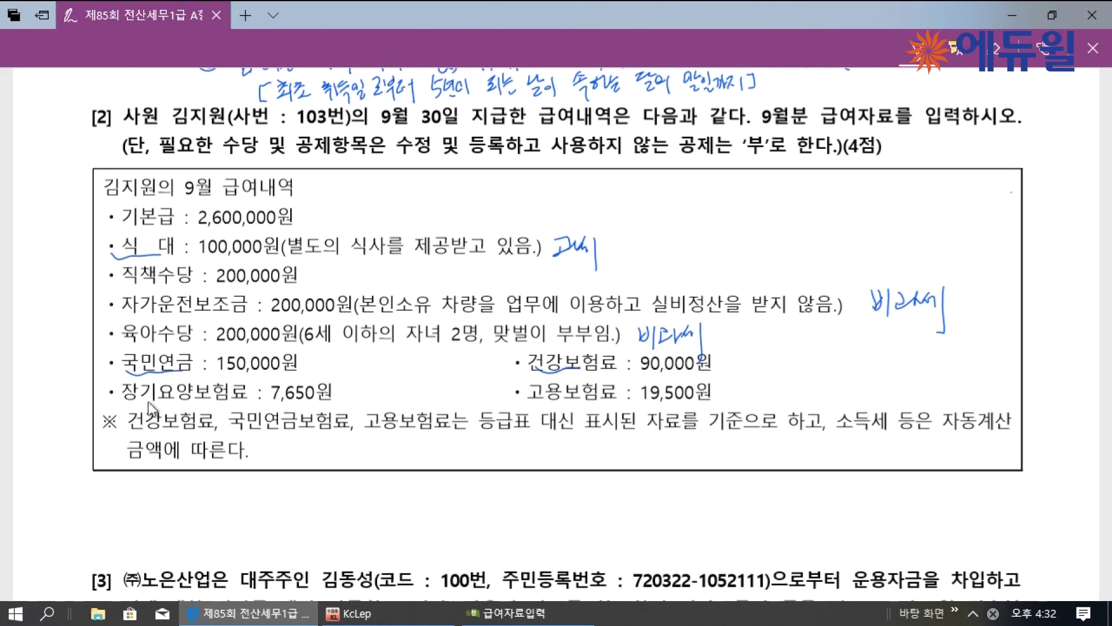
left_click_drag(132, 405, 184, 397)
Maximize the payroll entry screen and open the 수당공제등록 allowance setup
left_click(527, 615)
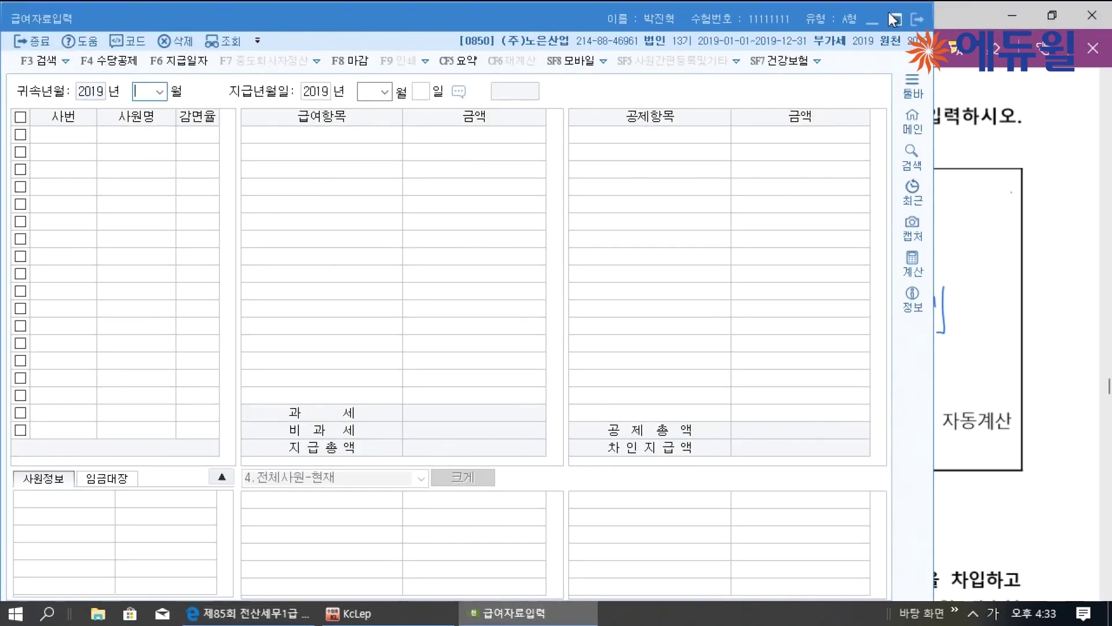
left_click(896, 18)
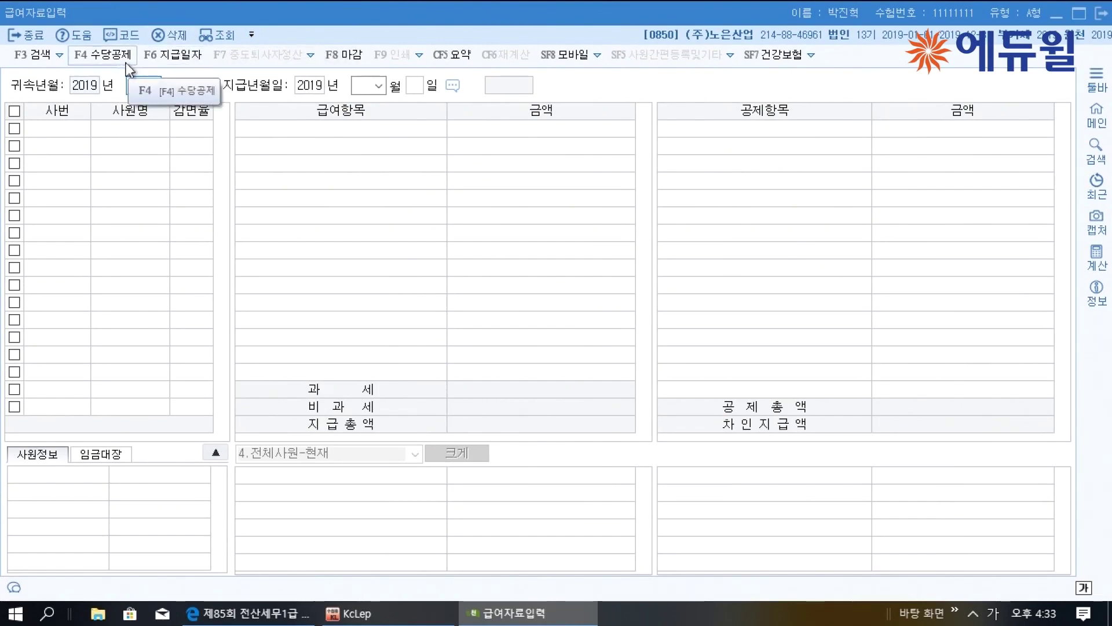
left_click(125, 58)
left_click_drag(467, 56, 477, 48)
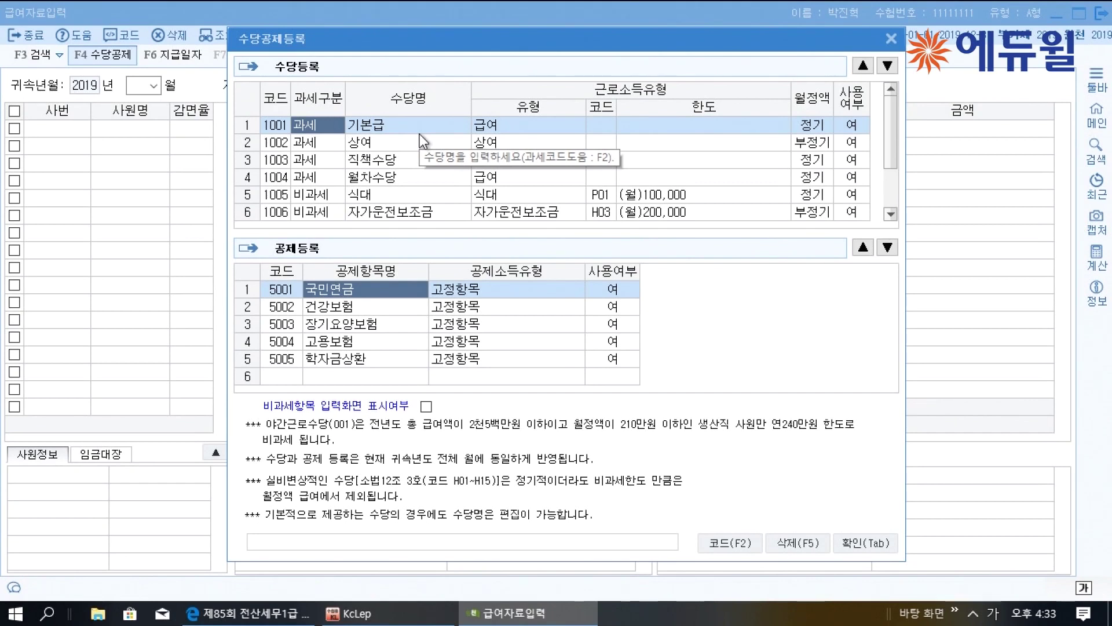
Mark the bonus, annual leave and non-taxable meal allowances as unused
left_click(863, 142)
key("0")
key("Return")
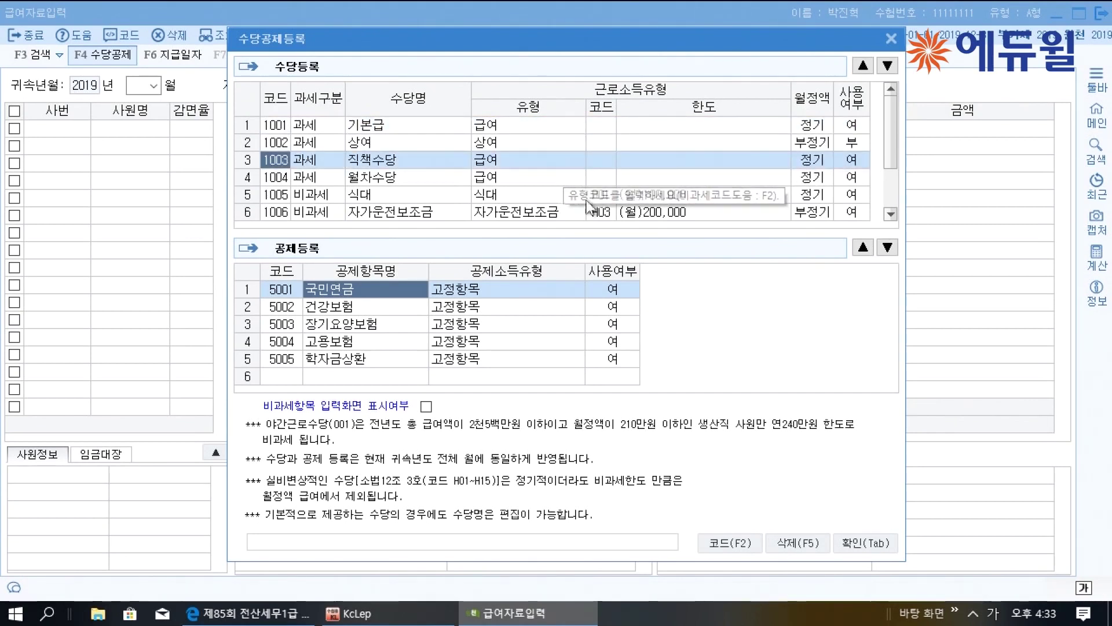
left_click(849, 177)
key("0")
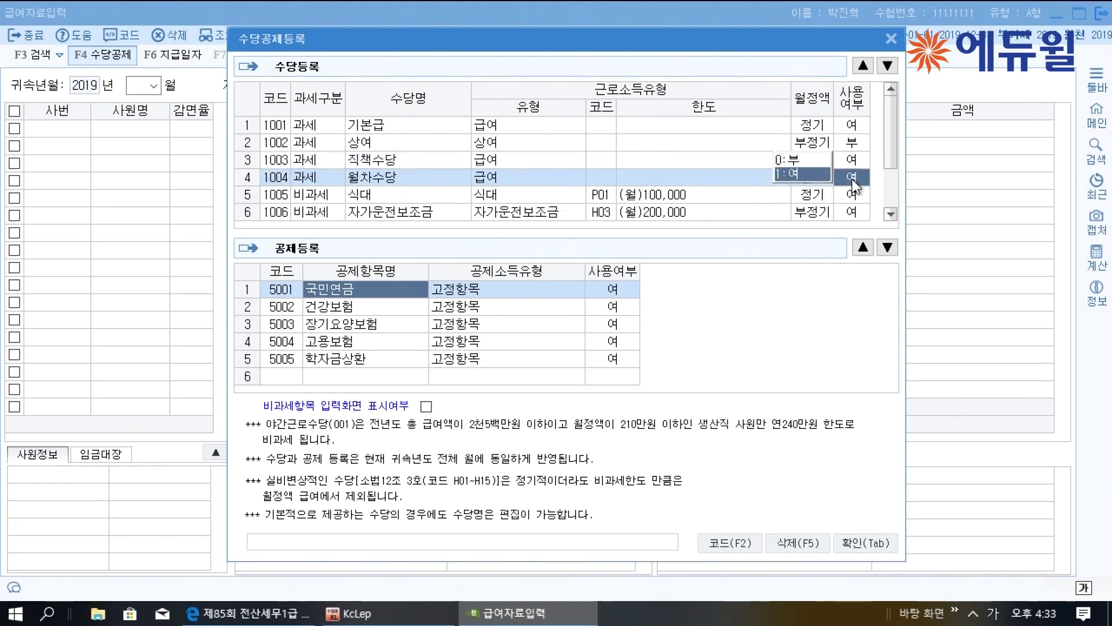
key("Return")
left_click(849, 194)
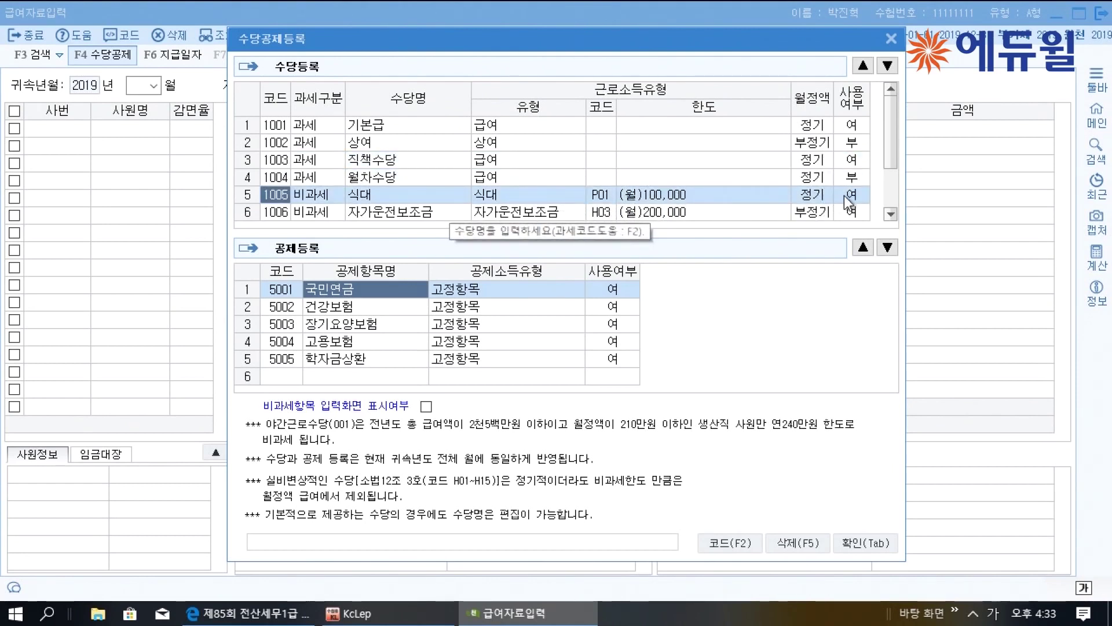
left_click(814, 177)
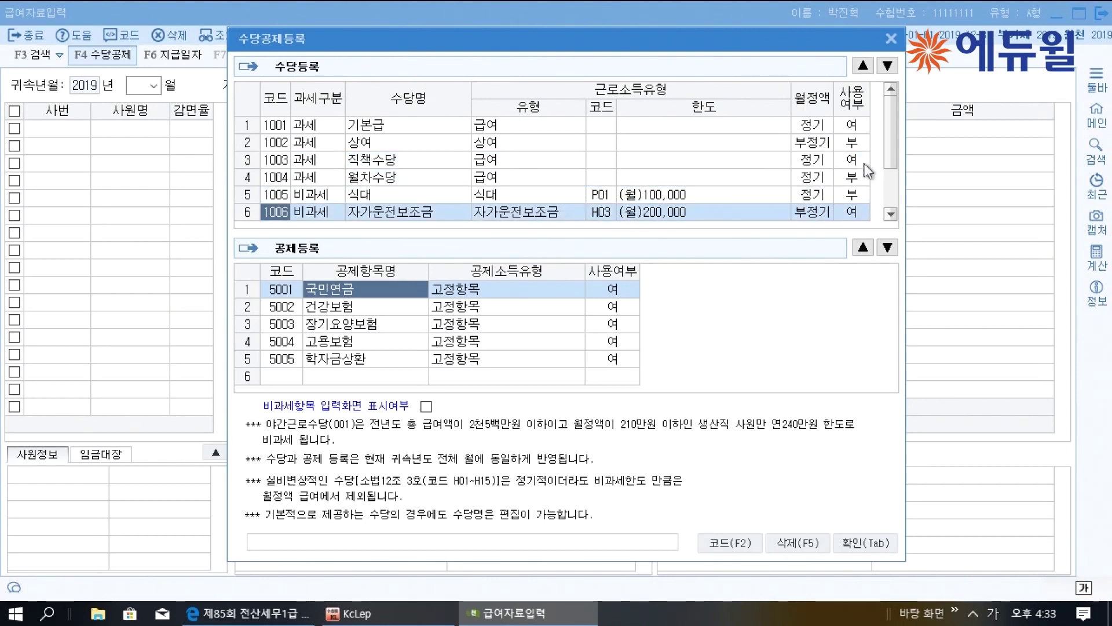
Add a new taxable allowance named 식대
scroll(894, 180, "down", 1)
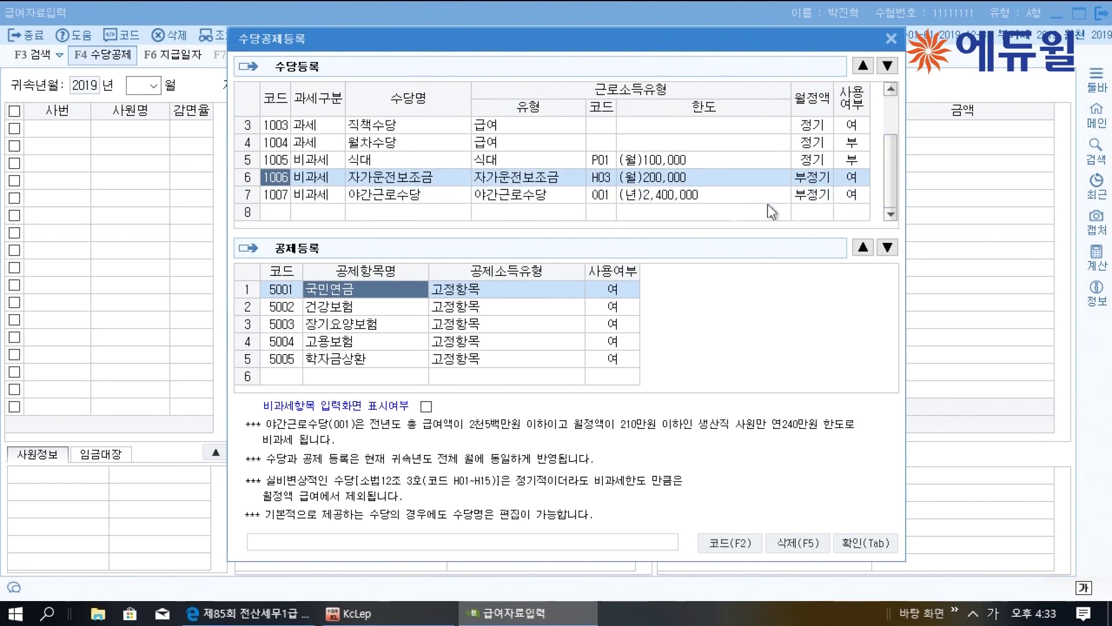
left_click(322, 213)
key("1")
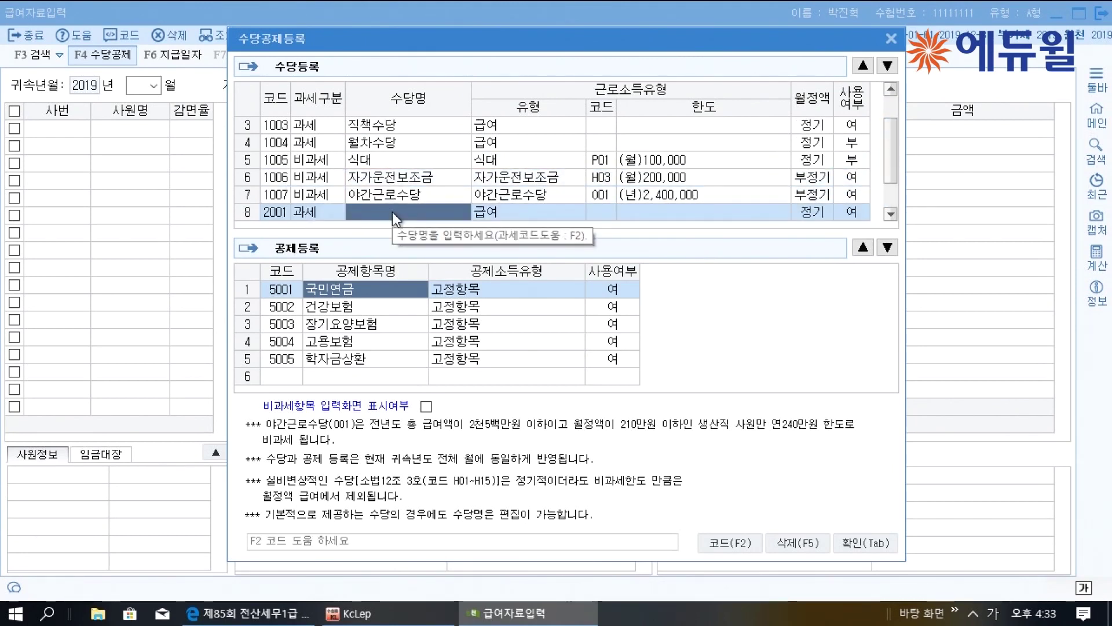
type("식대")
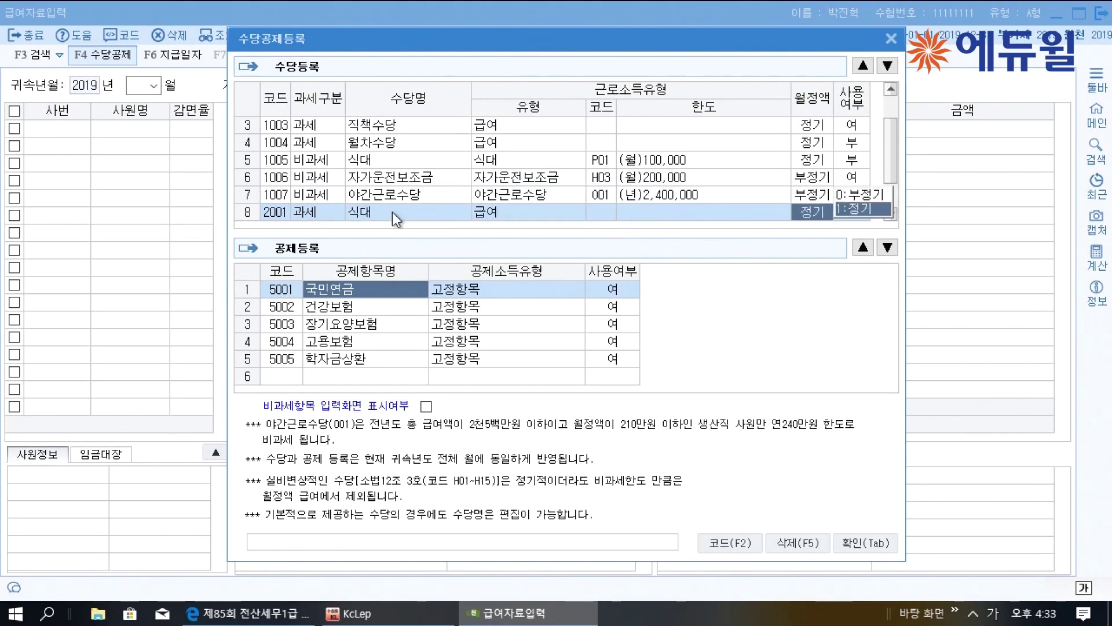
key("Return")
key("Return")
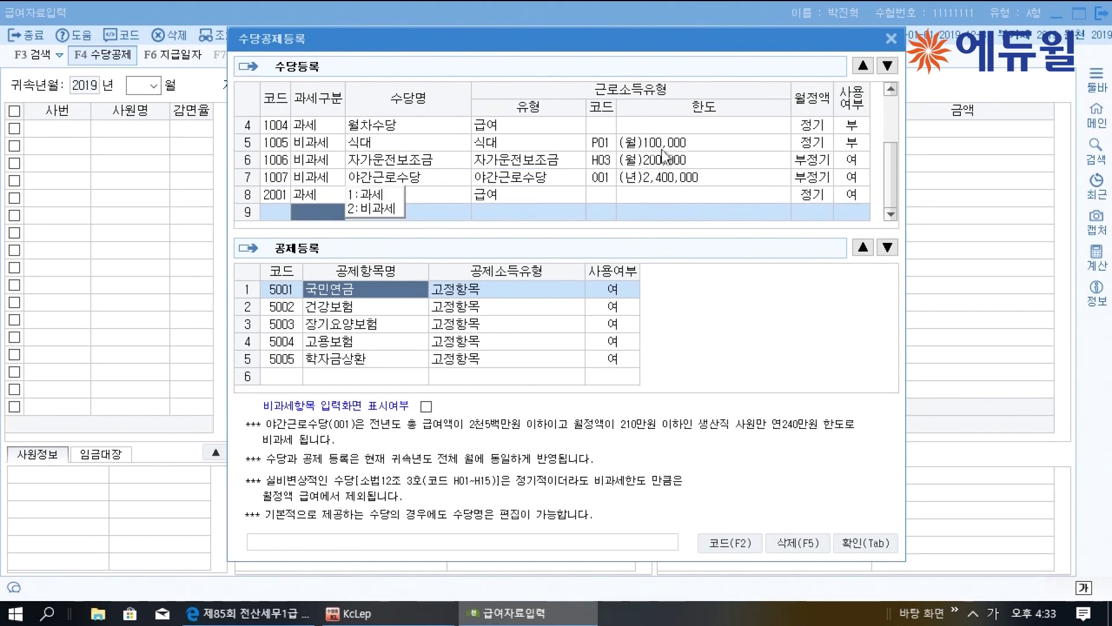
Adjust the usage settings on the car and night work allowance rows
scroll(895, 187, "up", 1)
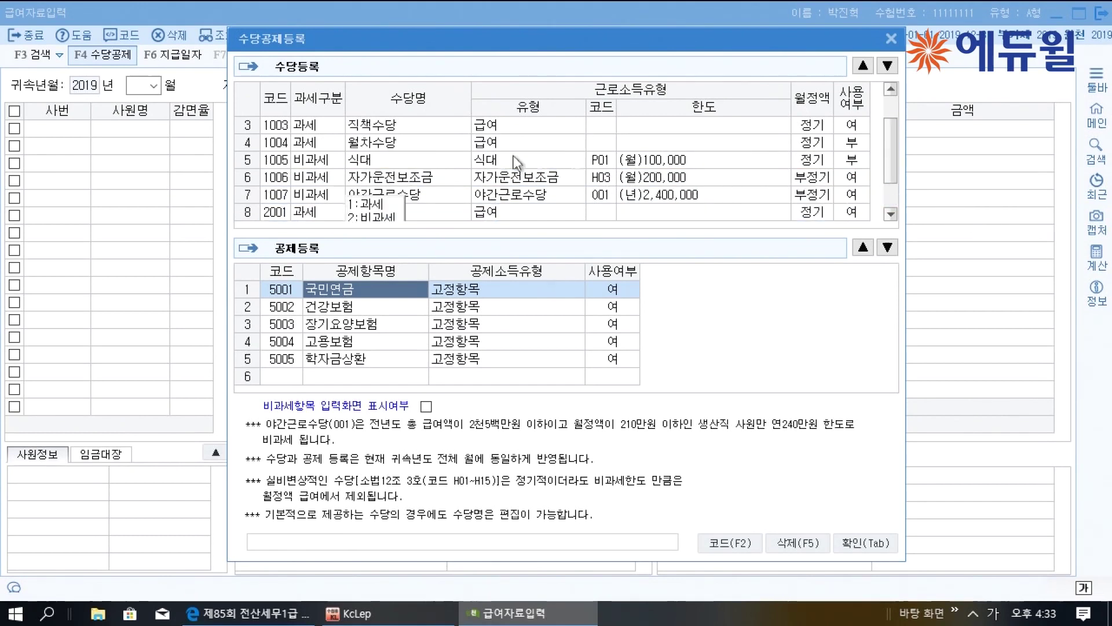
left_click(447, 183)
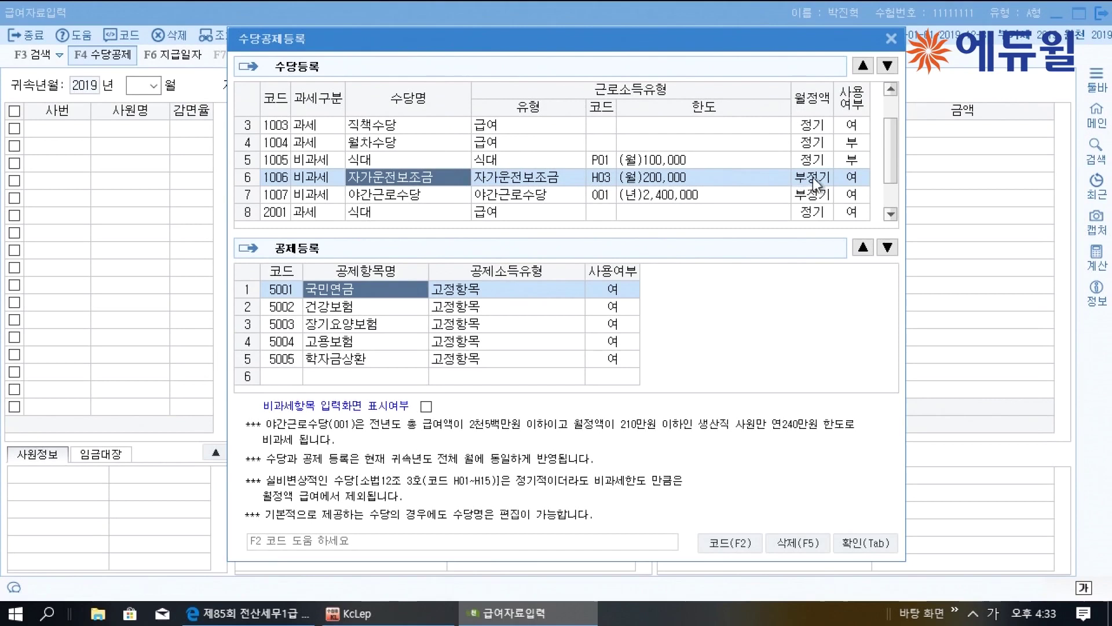
left_click(442, 200)
left_click(848, 197)
type("2")
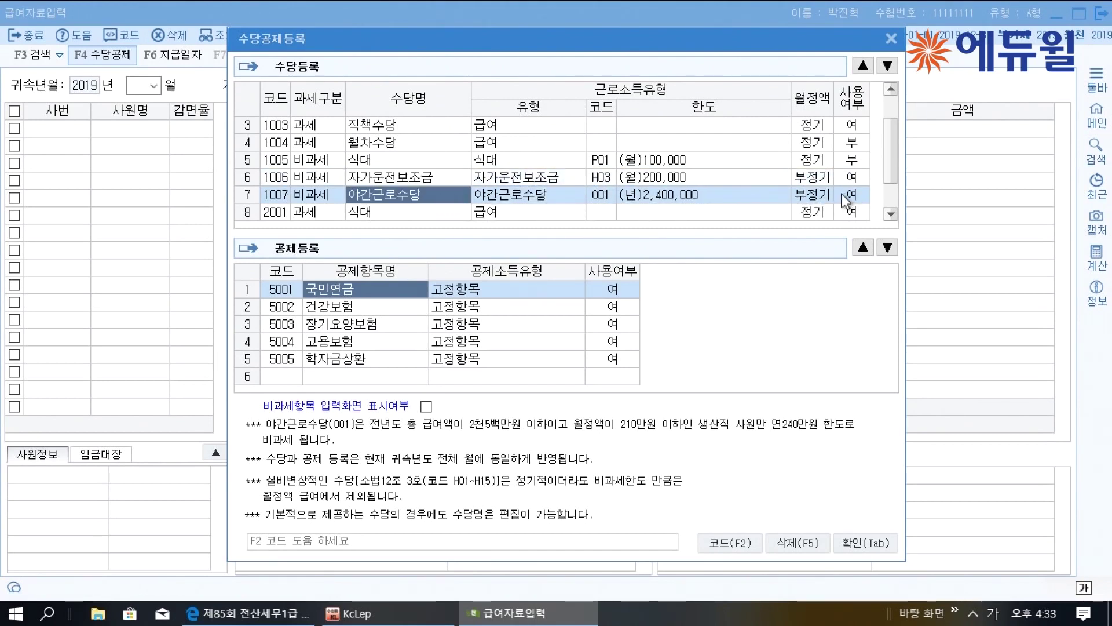
key("Return")
left_click(891, 214)
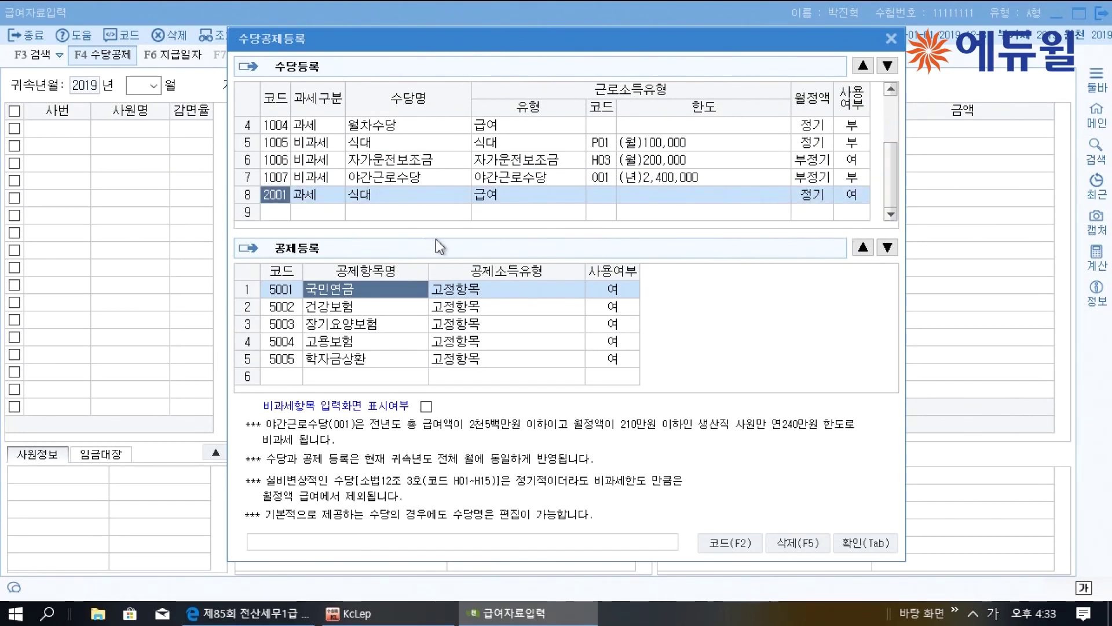
Add allowance 2002 as non-taxable Q01 육아수당 and save the allowance setup
left_click(333, 215)
left_click(380, 193)
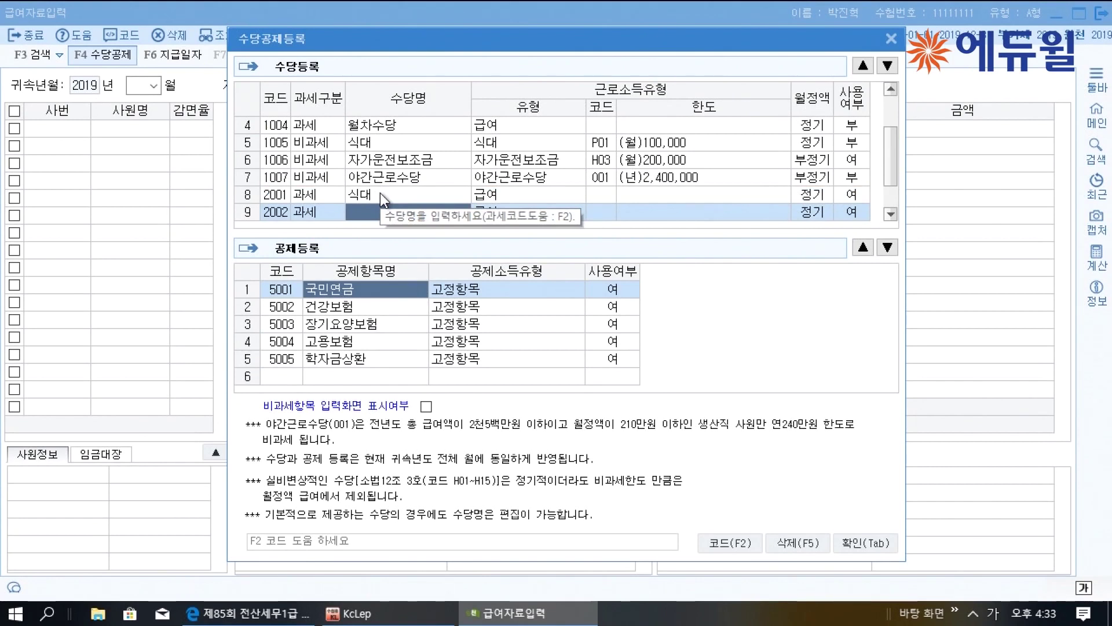
left_click(315, 216)
left_click(371, 213)
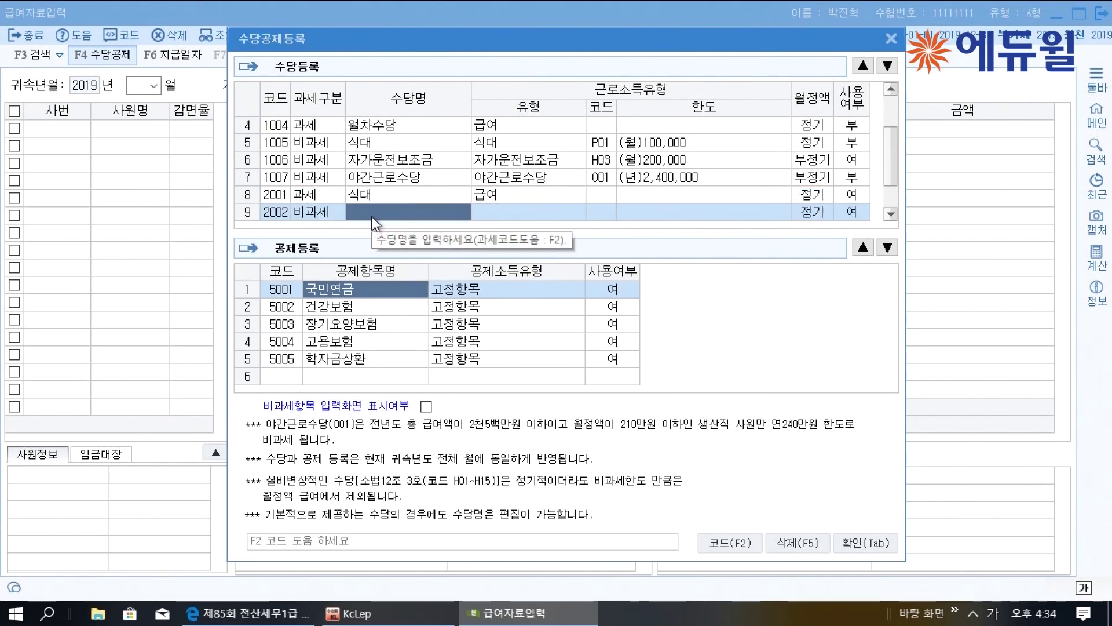
key("F2")
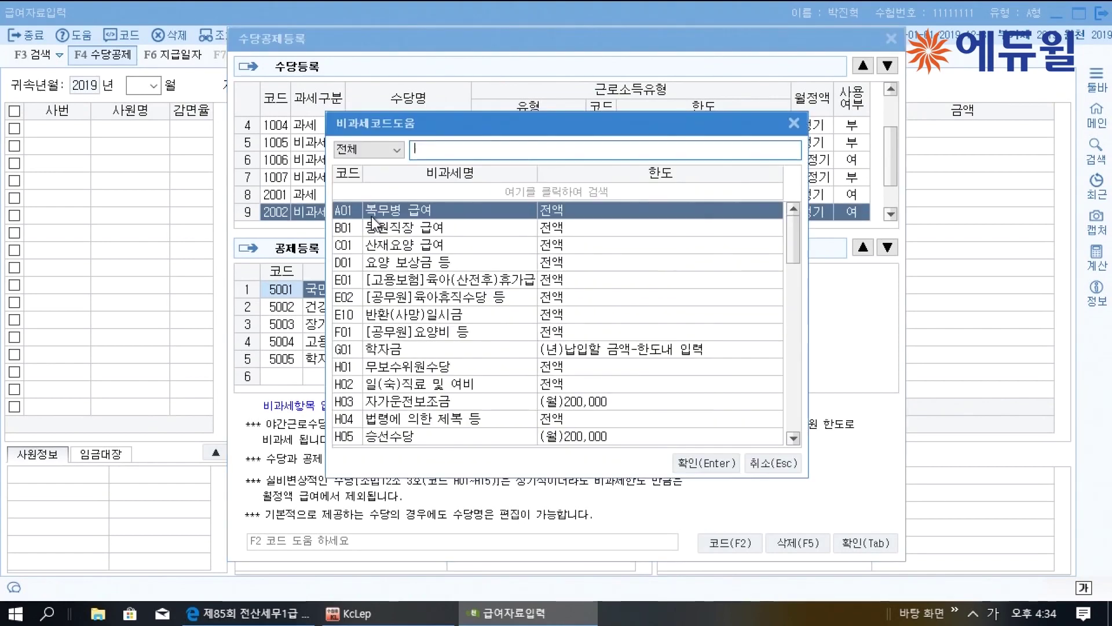
type("육아")
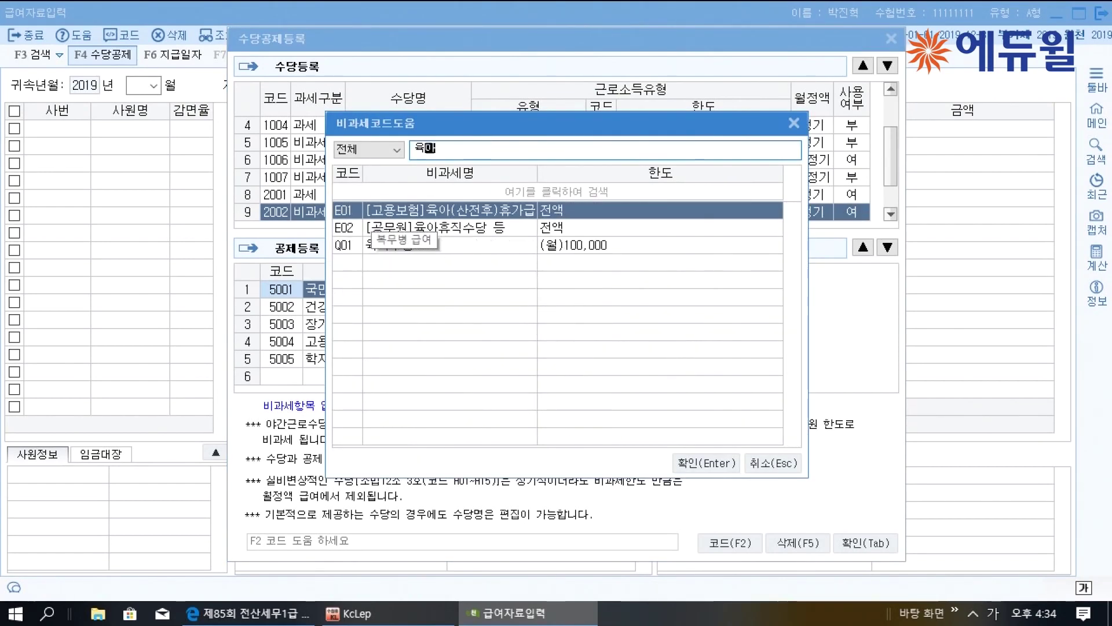
left_click(509, 242)
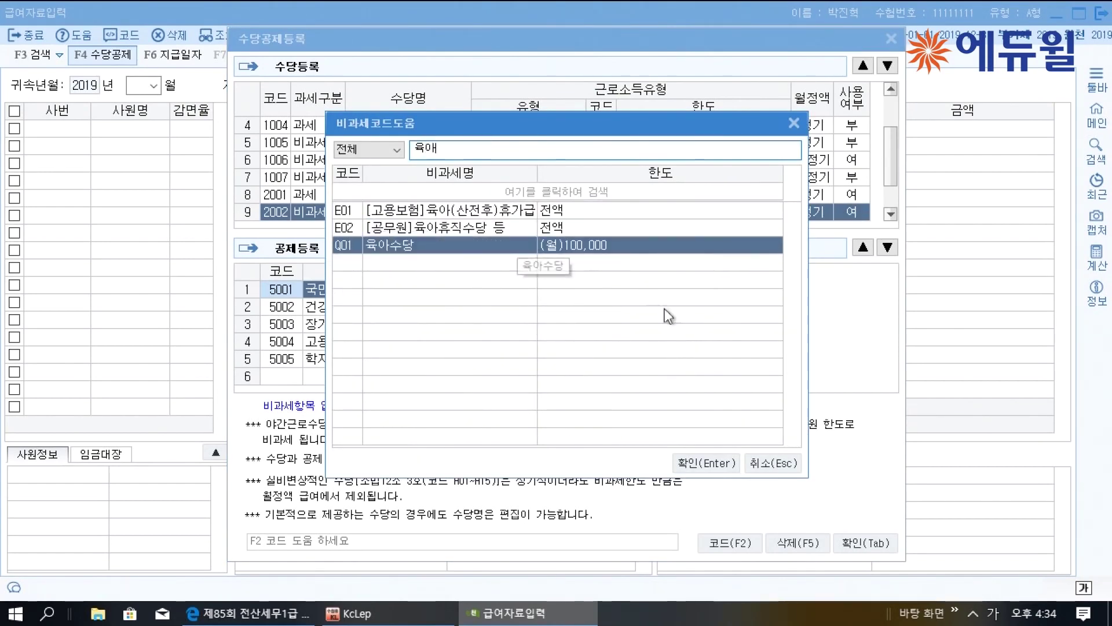
left_click(704, 464)
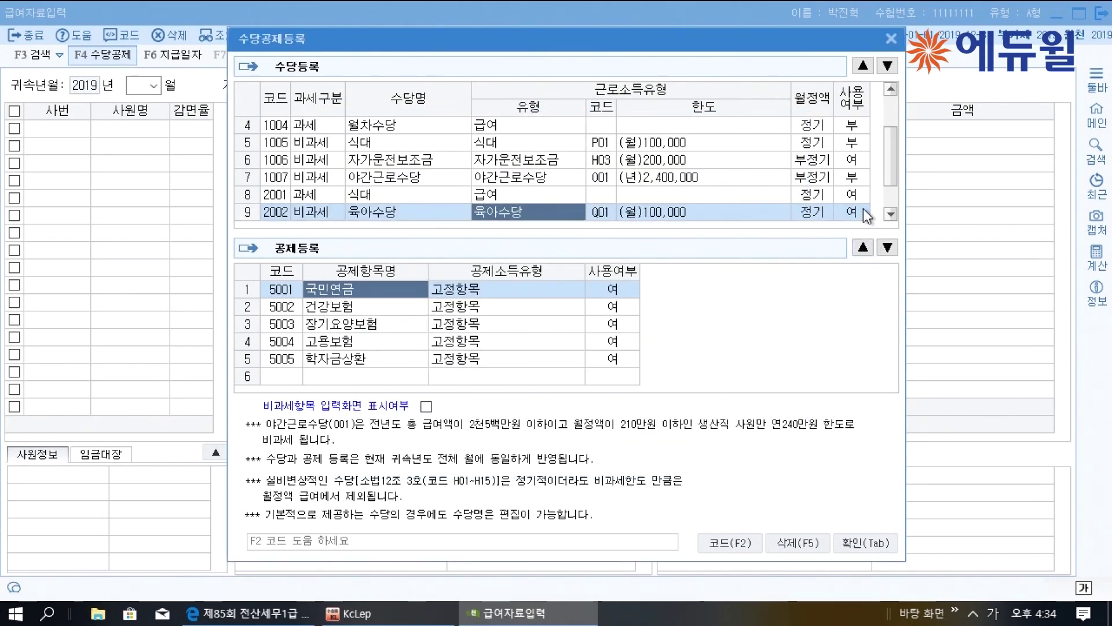
left_click_drag(891, 184, 891, 176)
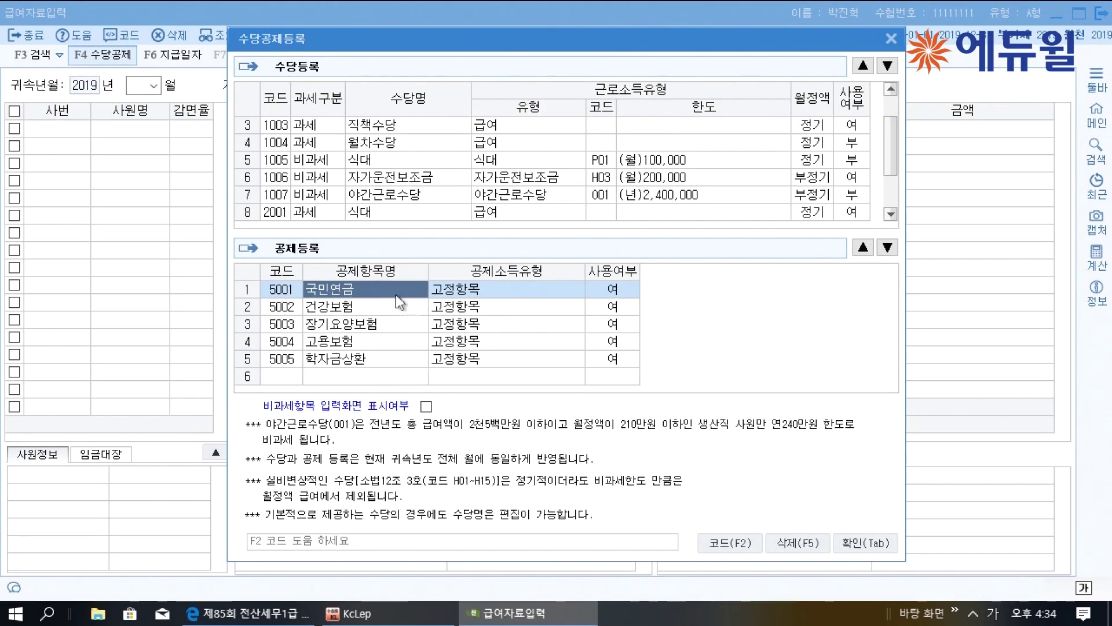
left_click(861, 543)
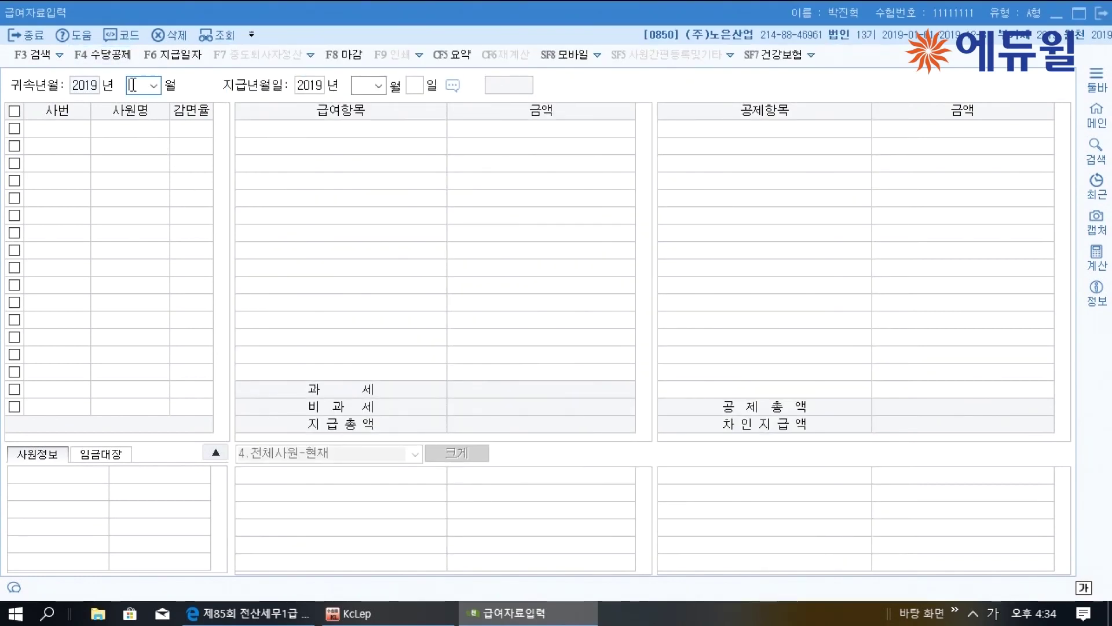
Set attribution month 09 and payment date 2019-09-30 for employee 103
type("09")
key("Return")
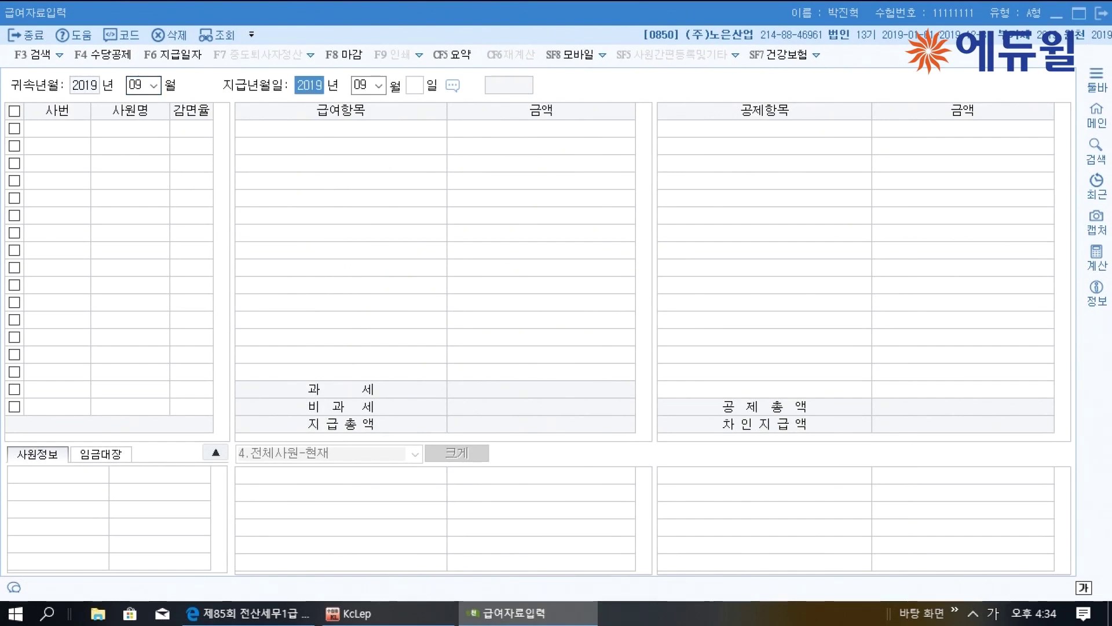
key("Return")
key("Return")
type("30")
key("Return")
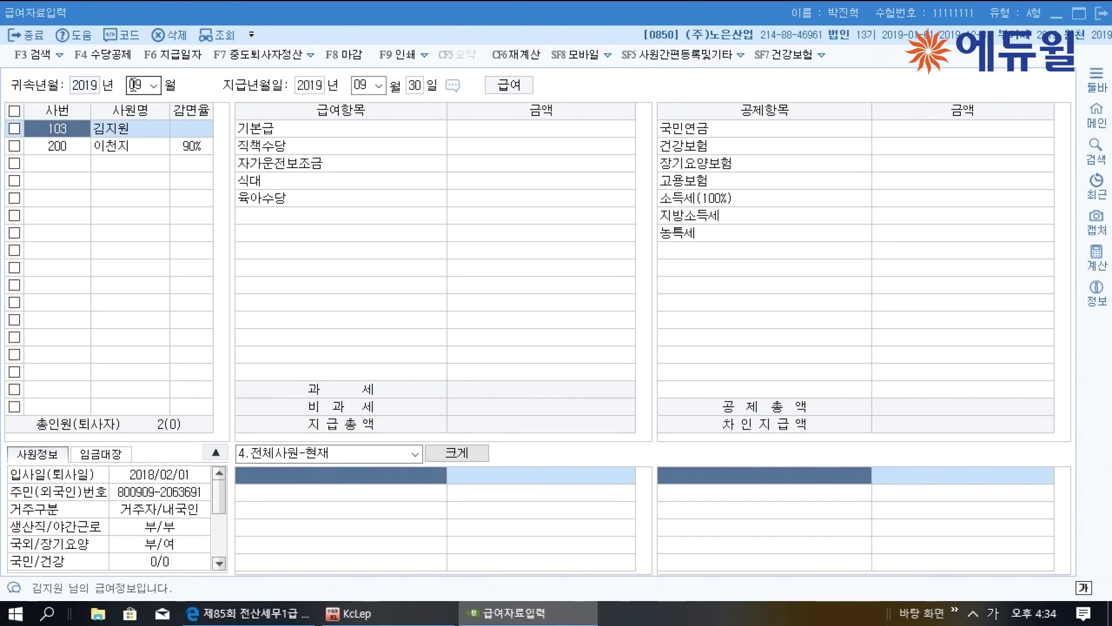
key("Return")
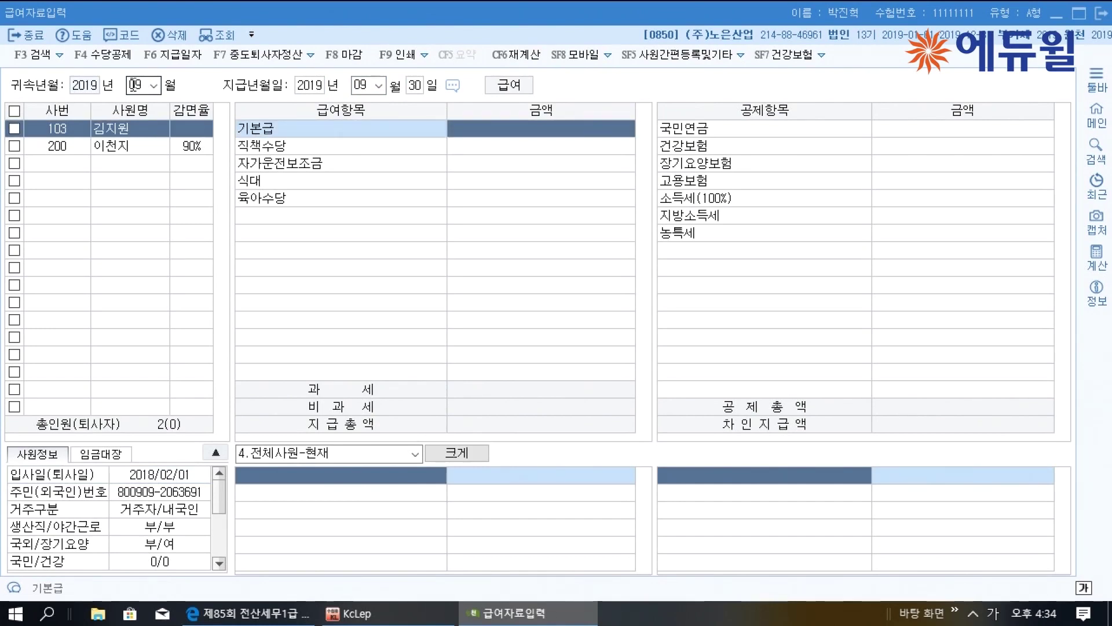
Enter pay items: 기본급 2,600,000, 직책수당 200,000, 자가운전보조금 200,000, 식대 100,000, 육아수당 200,000
type("2600000")
key("Return")
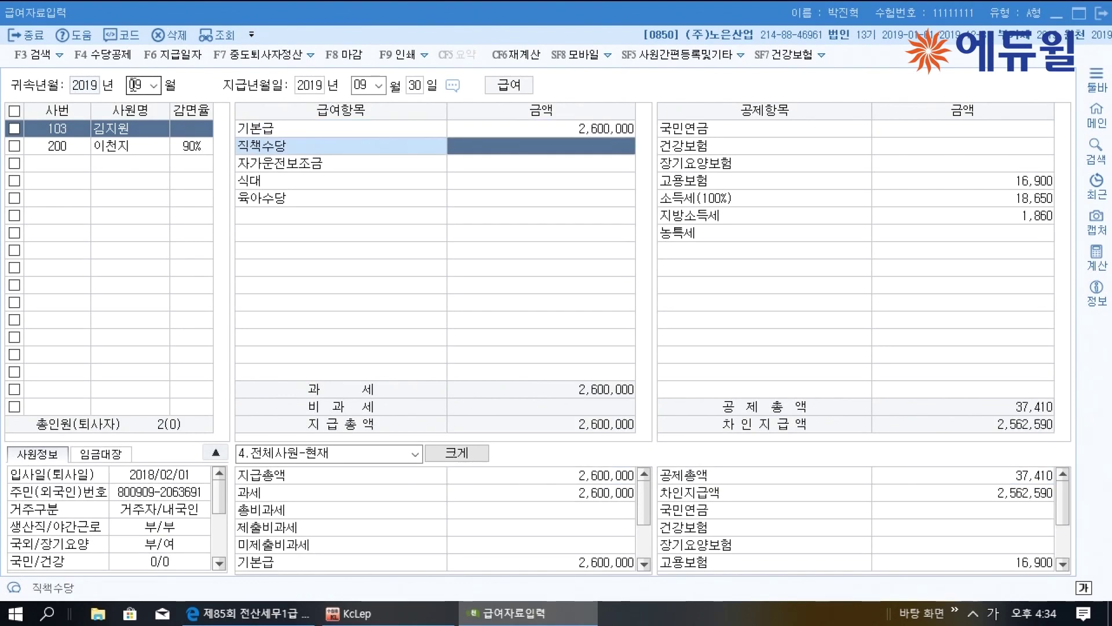
key("Return")
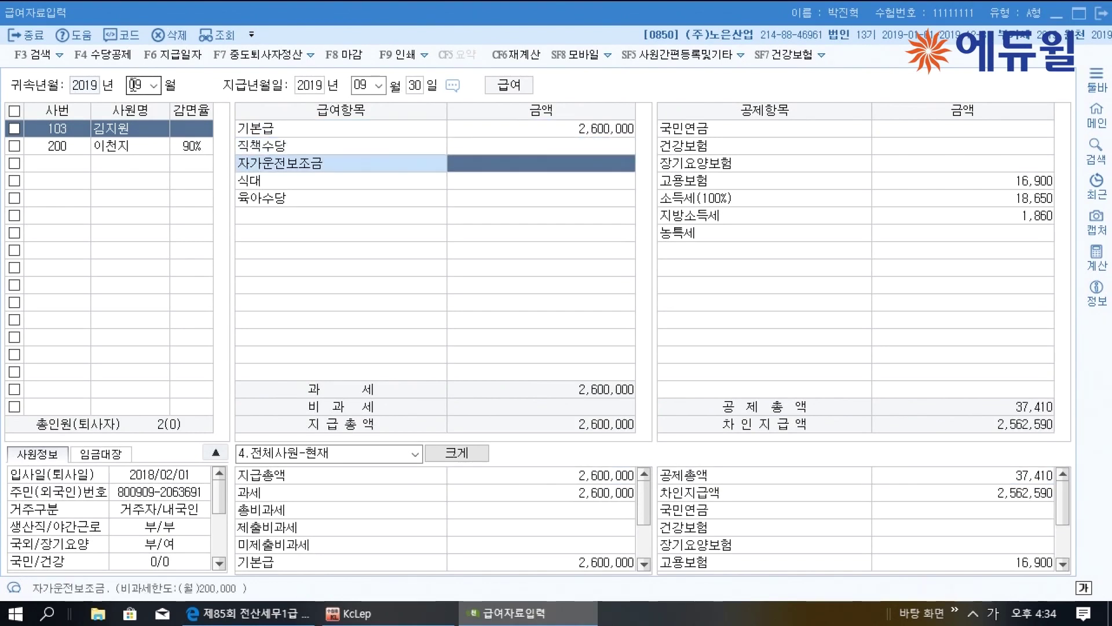
key("Up")
type("200,000")
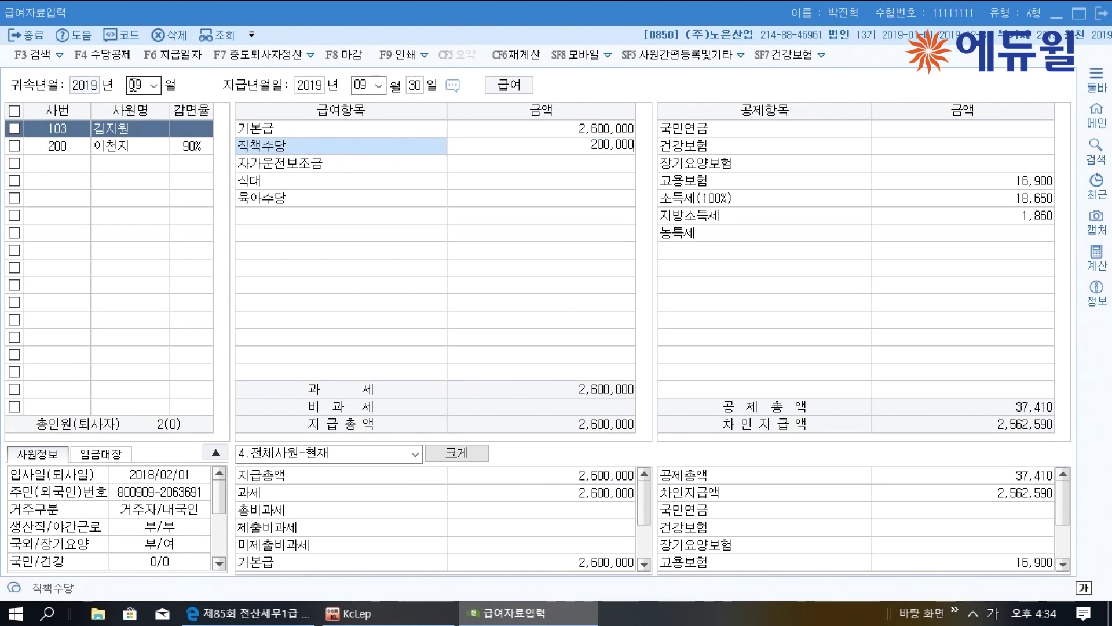
key("Return")
type("2000000")
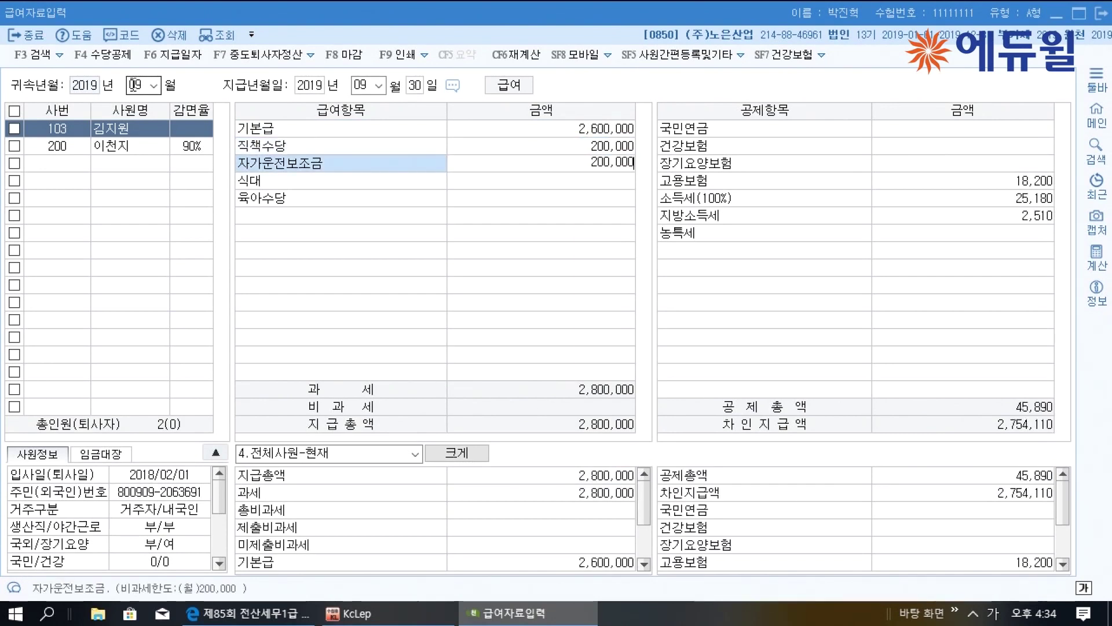
key("Return")
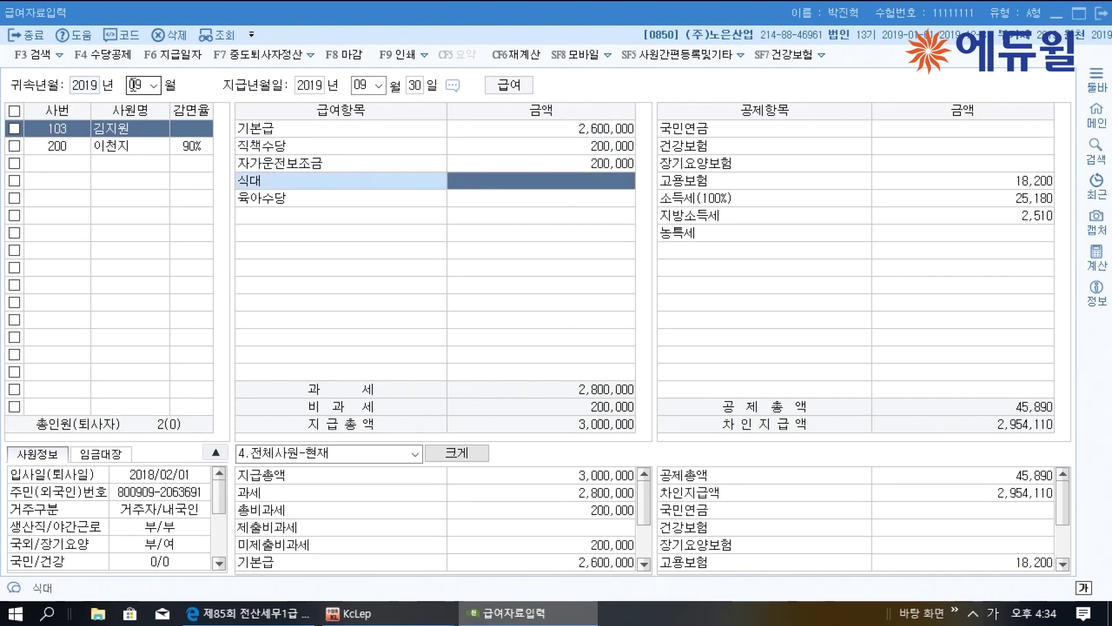
type("100,000")
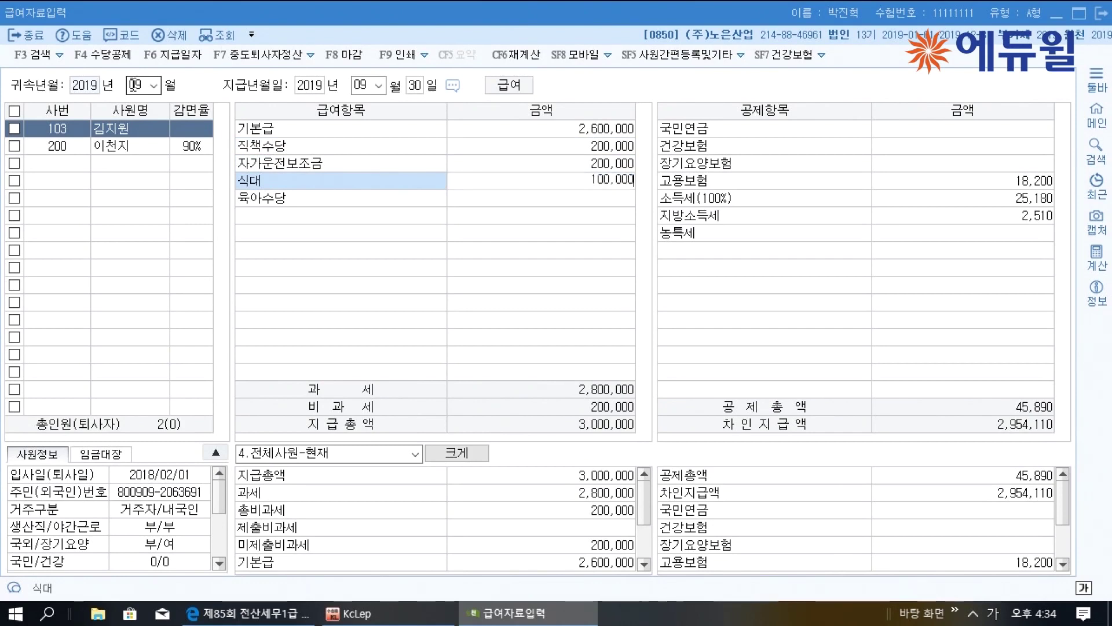
key("Return")
type("200000")
key("Return")
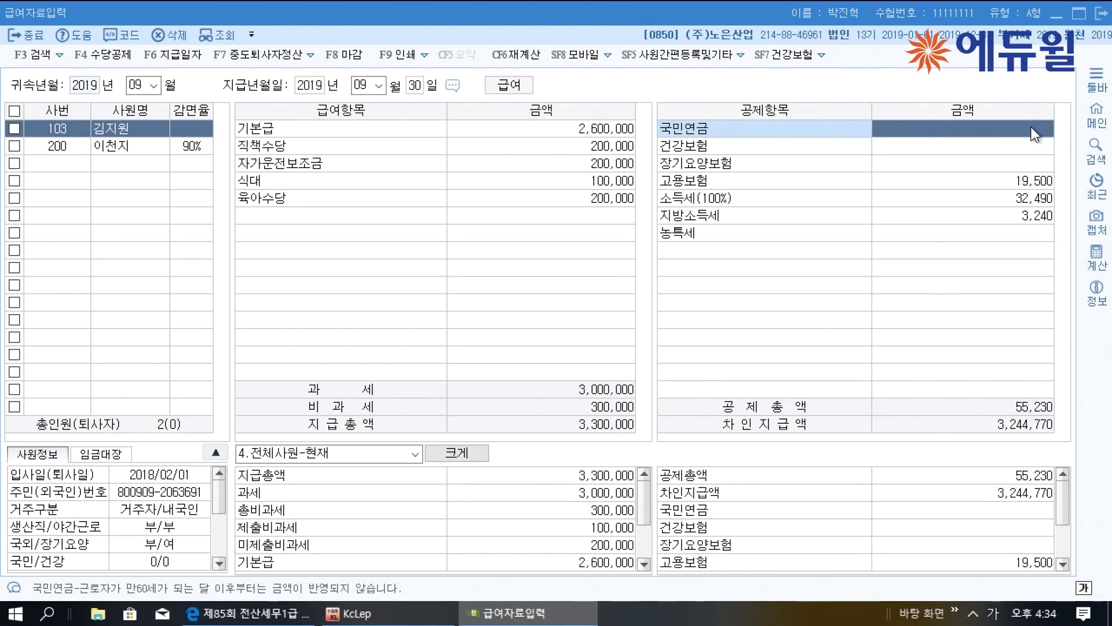
Enter deductions 국민연금 150,000 and 건강보험 90,000, accepting computed 장기요양 and 19,500 고용보험
type("150000")
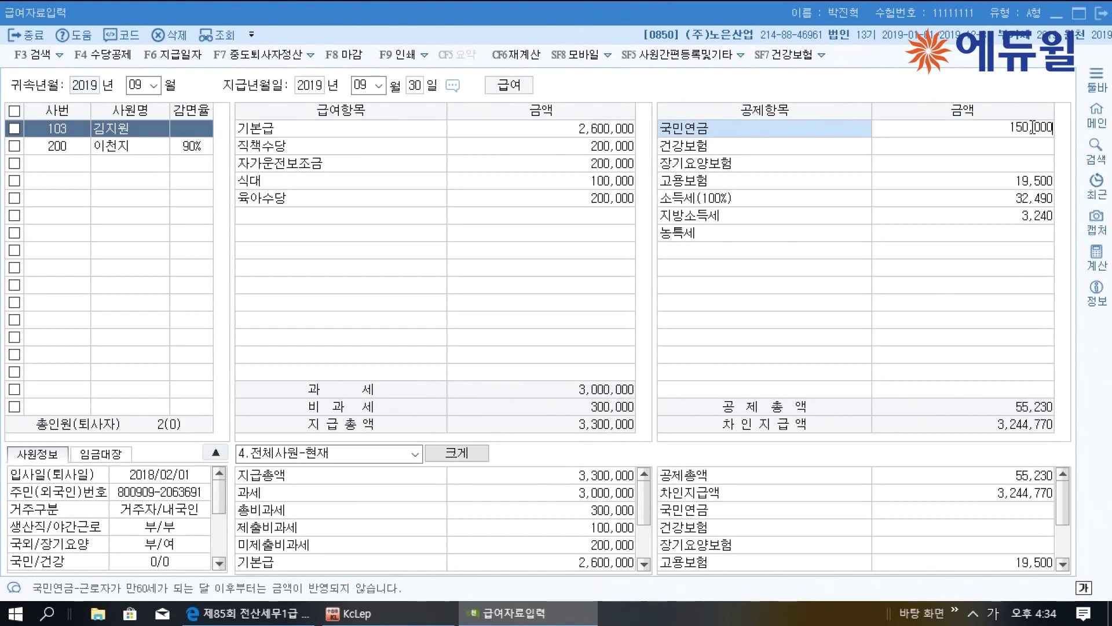
key("Return")
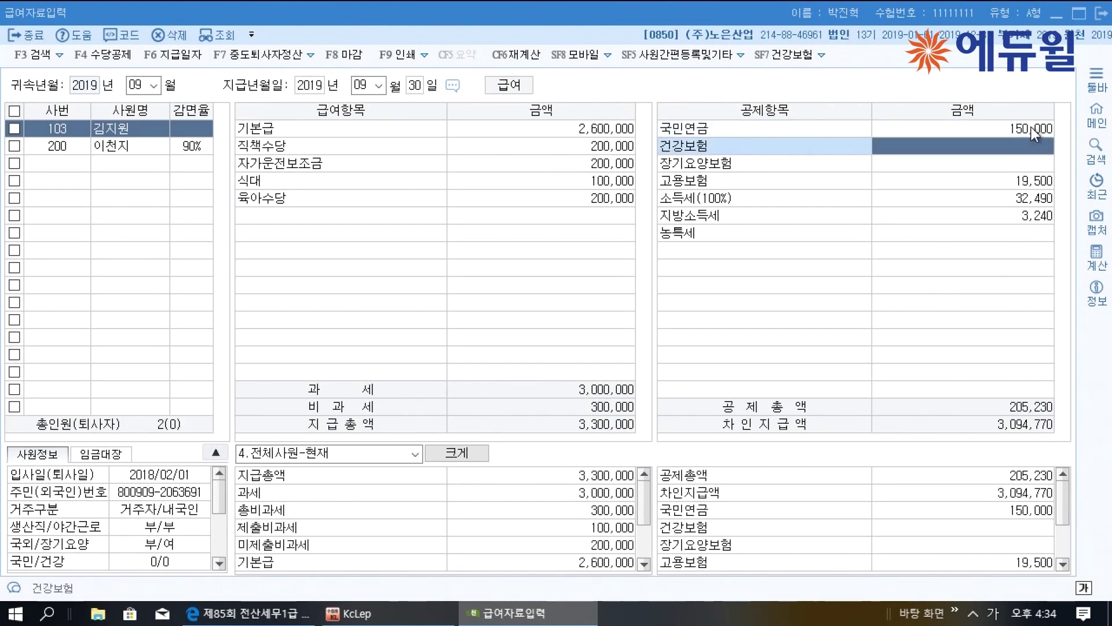
type("900000")
key("Return")
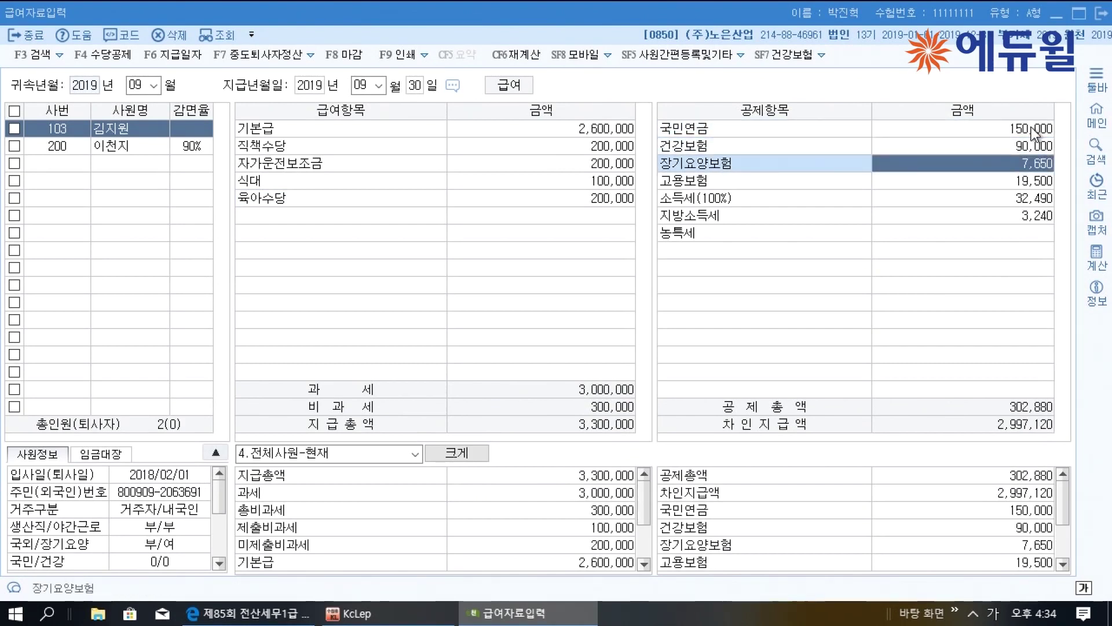
key("Return")
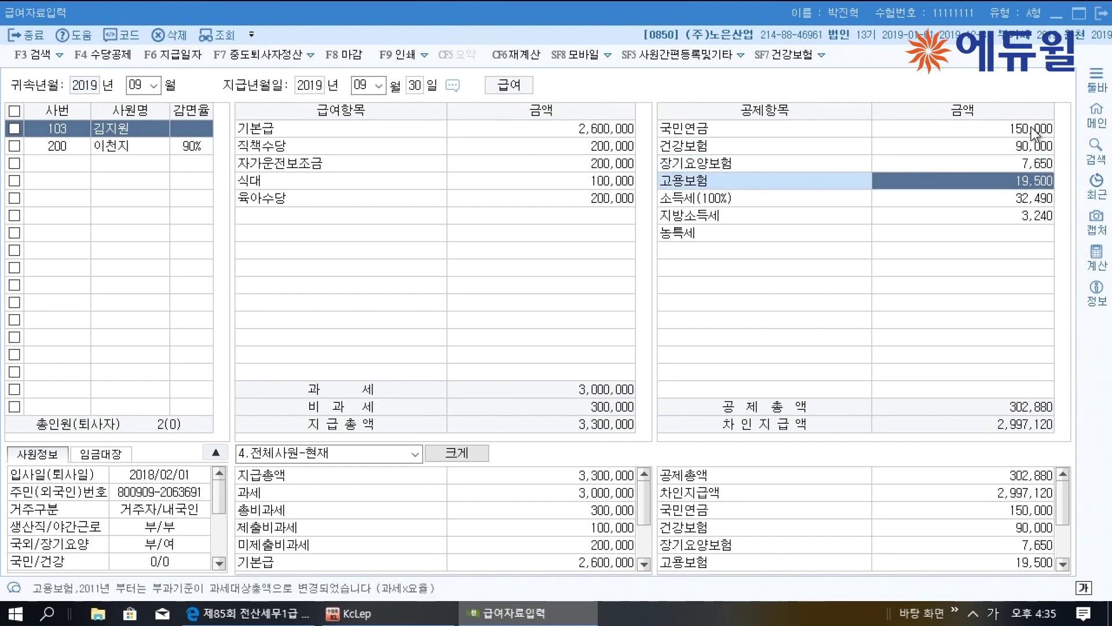
key("Return")
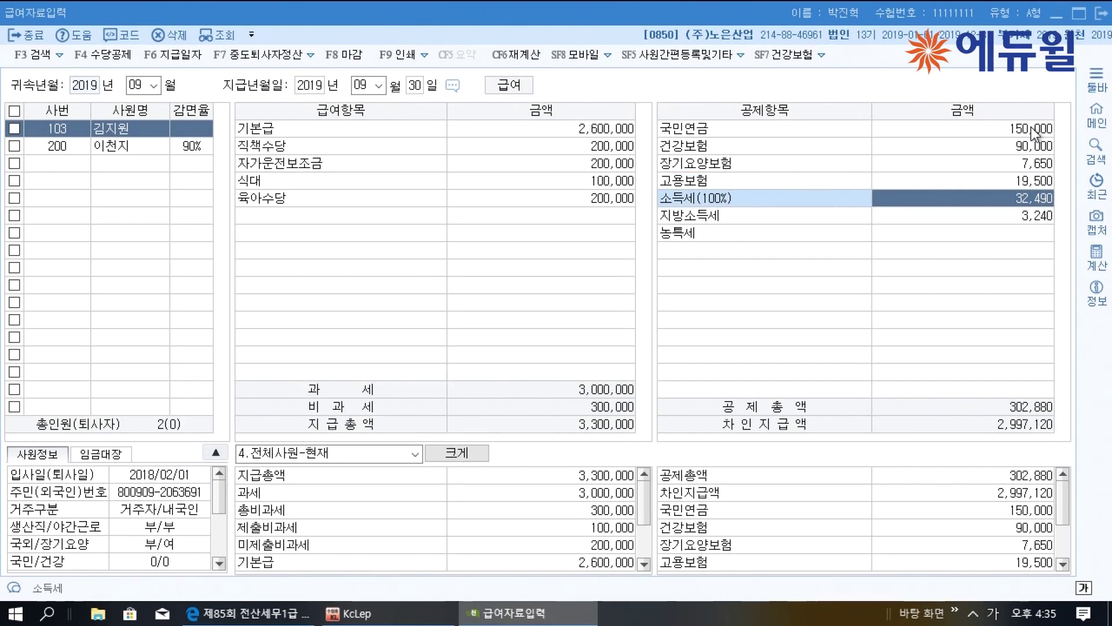
Minimize KcLep, scroll to question [3], and underline 기타소득자 with a note above
left_click(1087, 20)
scroll(752, 247, "down", 5)
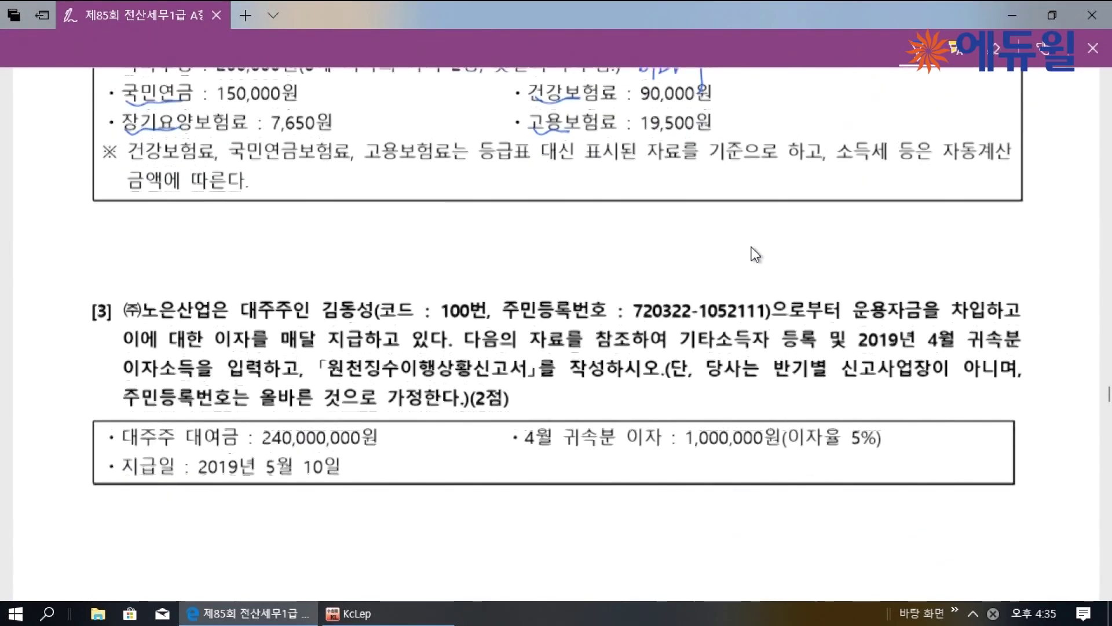
scroll(751, 247, "down", 4)
scroll(735, 250, "up", 3)
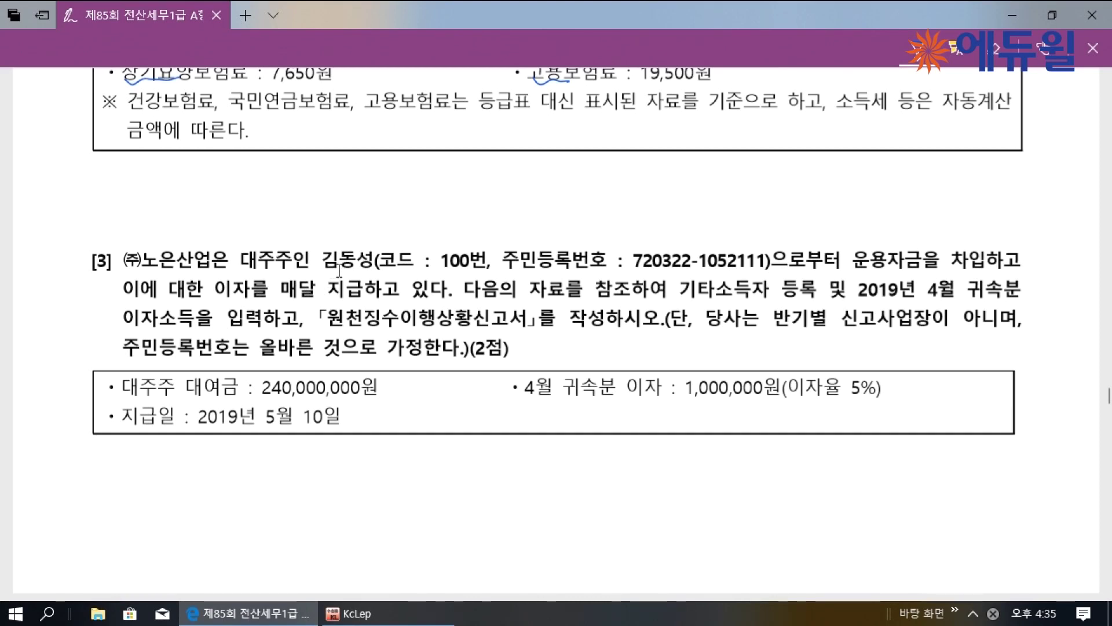
mouse_move(371, 223)
left_mouse_down()
mouse_move(361, 227)
mouse_move(371, 217)
mouse_move(404, 227)
mouse_move(412, 250)
mouse_move(517, 227)
left_mouse_up()
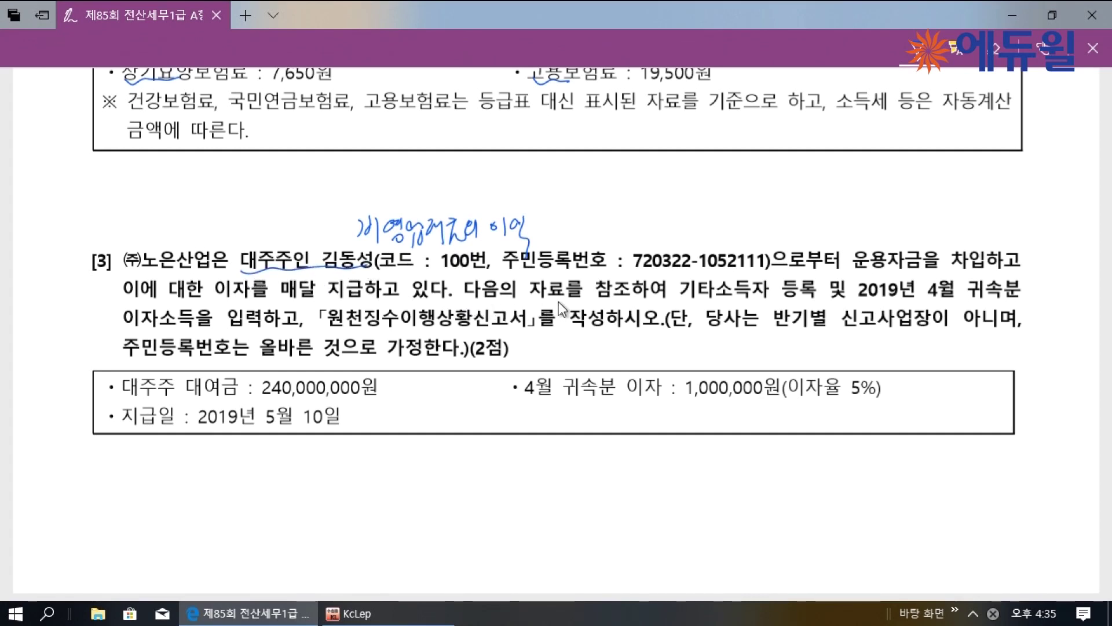
left_click_drag(683, 299, 777, 300)
left_click_drag(759, 238, 782, 235)
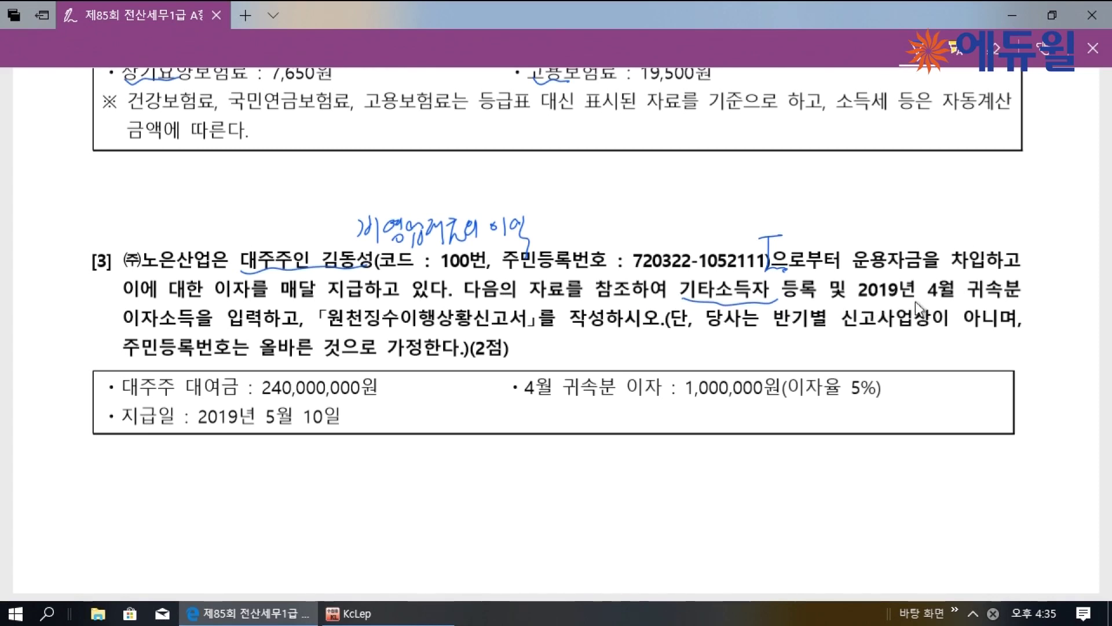
Underline 2019년 4월 귀속분, 이자소득을 입력하고 and 「원천징수이행상황신고서」 in the question
left_click_drag(859, 301, 990, 301)
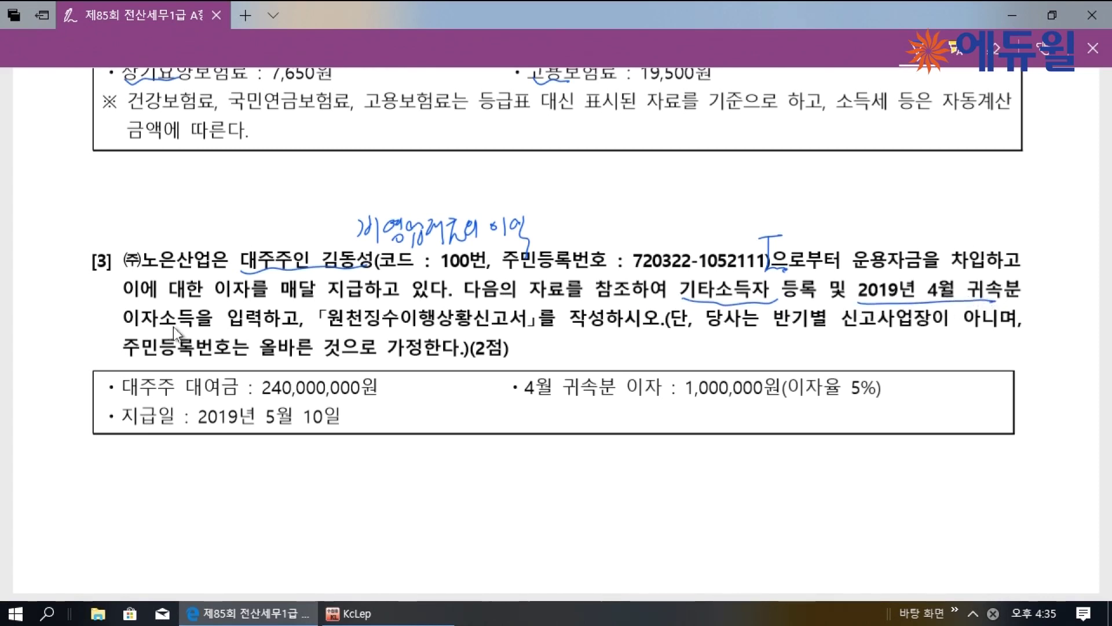
left_click_drag(111, 332, 285, 325)
mouse_move(185, 293)
left_mouse_down()
mouse_move(212, 290)
mouse_move(220, 307)
left_mouse_up()
left_click_drag(312, 329, 557, 328)
mouse_move(510, 292)
left_mouse_down()
mouse_move(483, 293)
mouse_move(515, 305)
left_mouse_up()
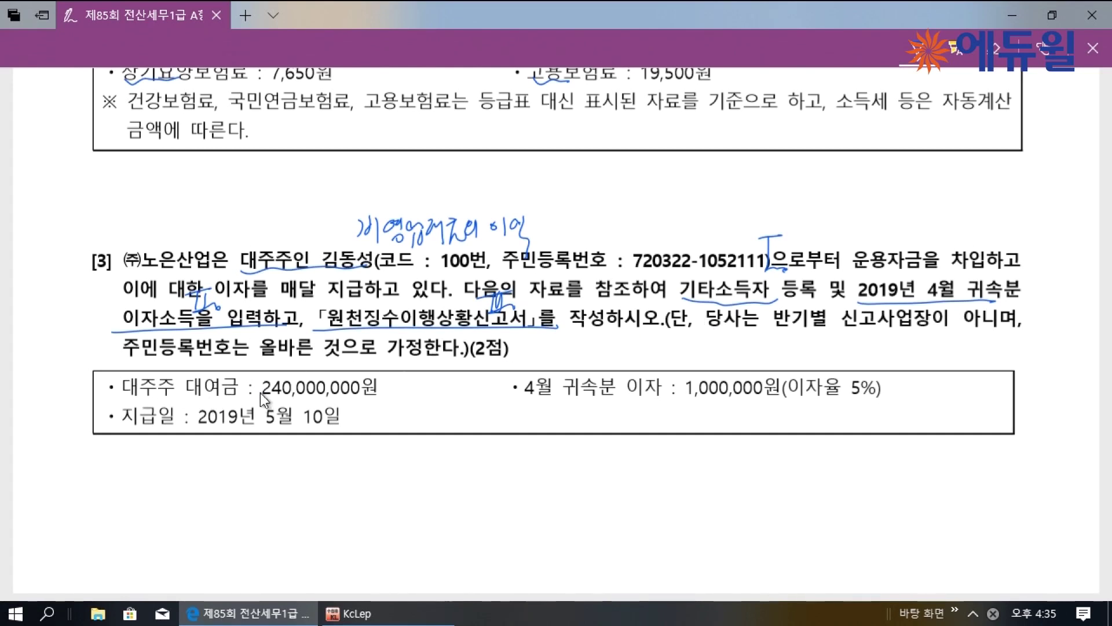
Mark the 240,000,000 loan, 5% rate, 1,000,000 interest and 2019년 5월 10일 payment date
left_click_drag(260, 394, 369, 384)
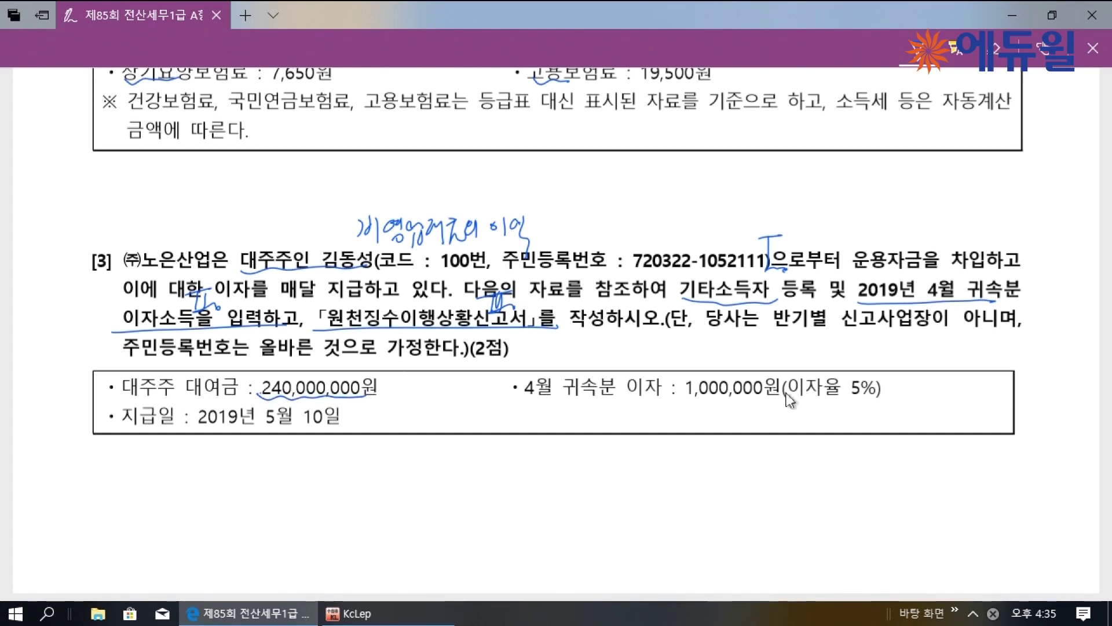
mouse_move(791, 399)
left_mouse_down()
mouse_move(843, 400)
mouse_move(869, 372)
left_mouse_up()
mouse_move(685, 399)
left_mouse_down()
mouse_move(721, 408)
mouse_move(771, 400)
left_mouse_up()
left_click_drag(783, 400, 783, 407)
mouse_move(185, 427)
left_mouse_down()
mouse_move(339, 428)
mouse_move(333, 438)
left_mouse_up()
left_click_drag(353, 418, 340, 441)
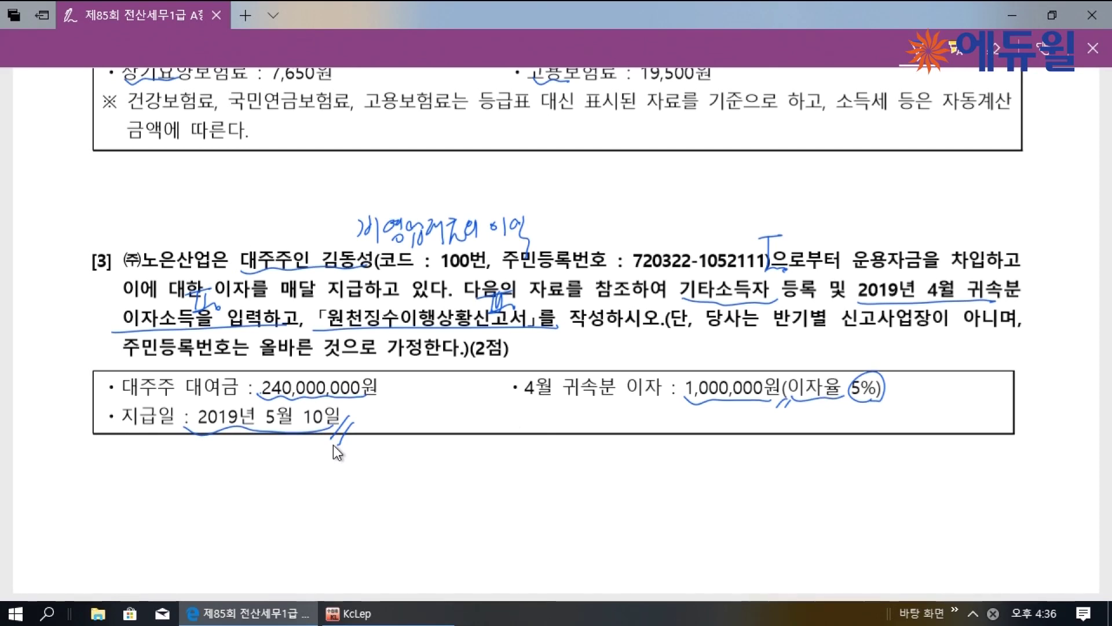
left_click(406, 620)
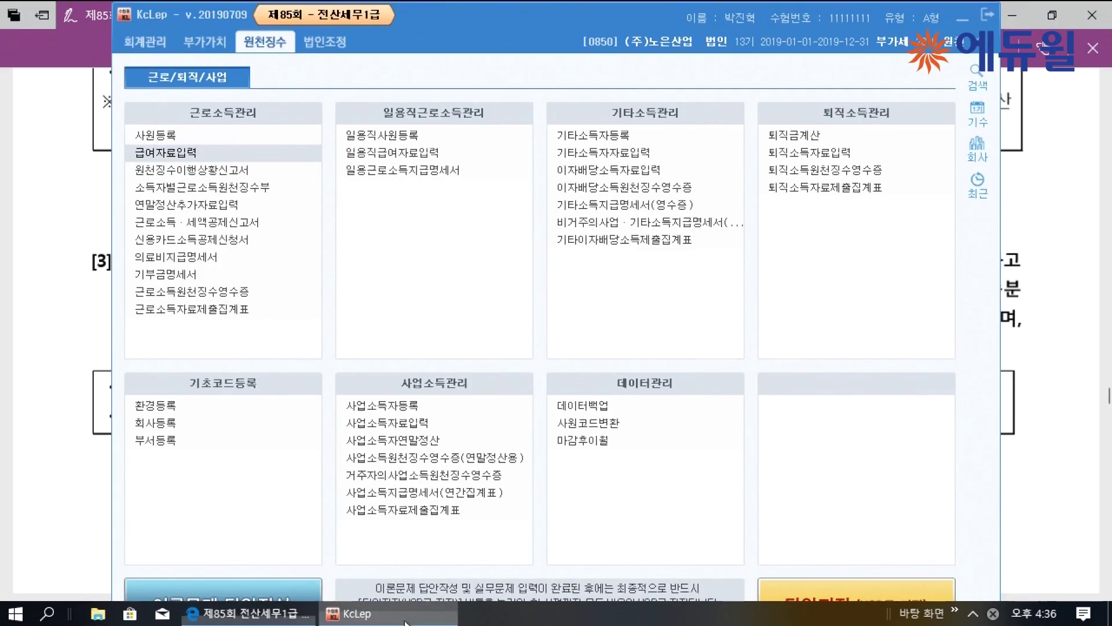
Open 기타소득자등록 and create earner code 00100 with the payee's name
left_click(641, 132)
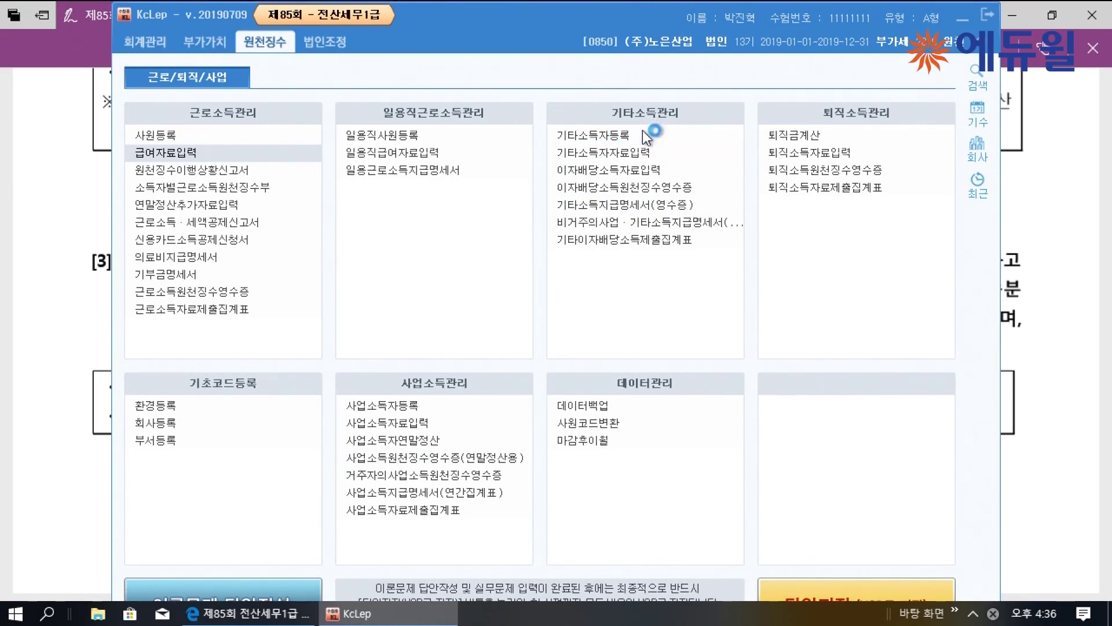
left_click(901, 20)
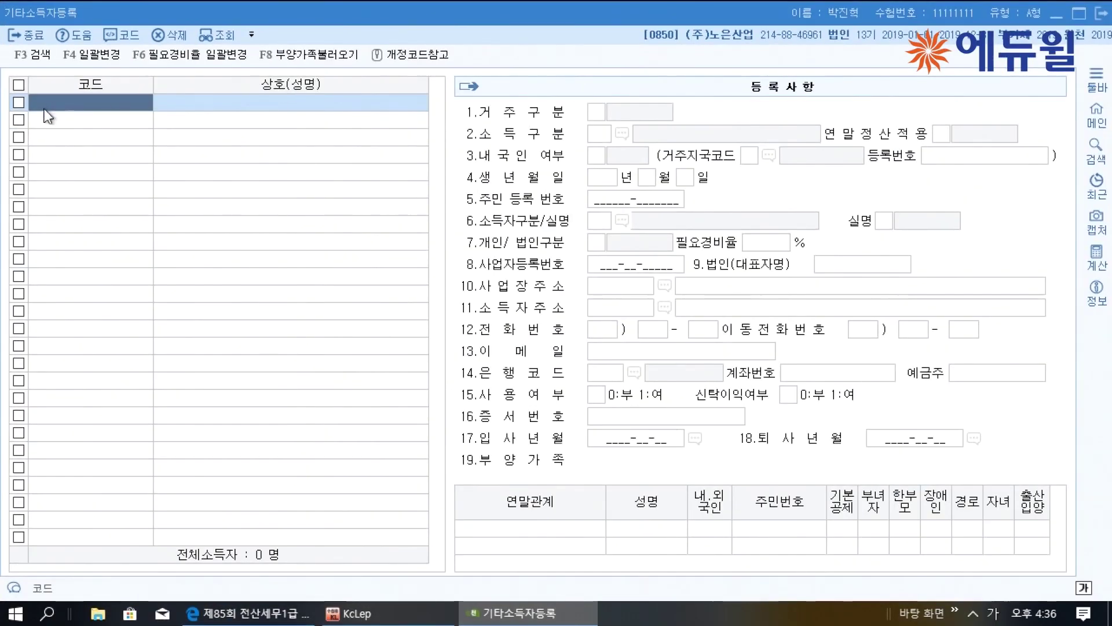
type("100")
key("Return")
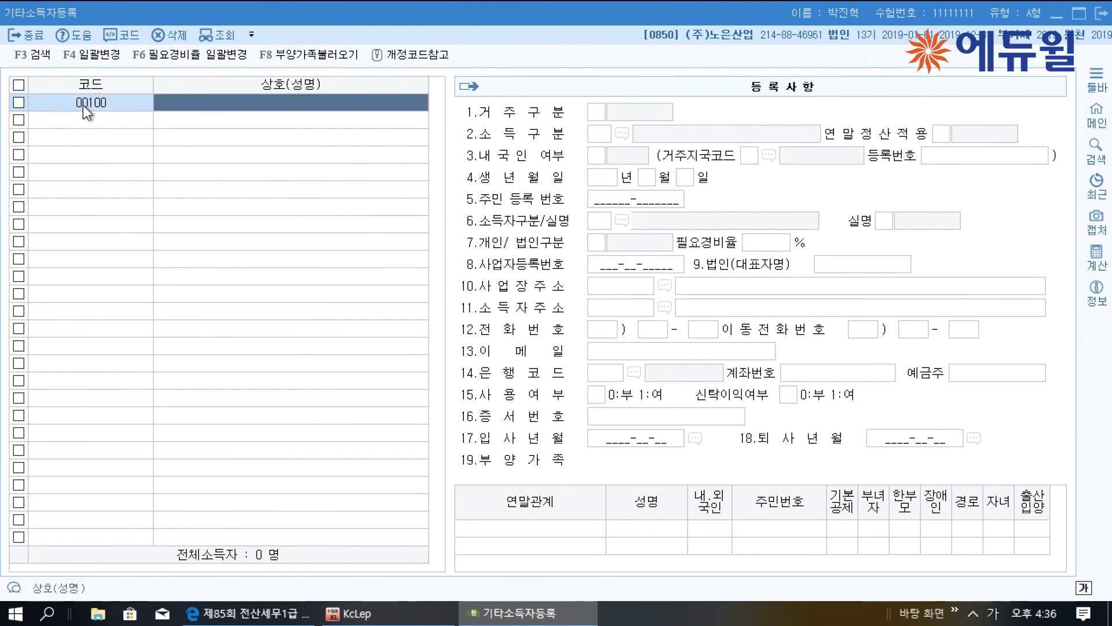
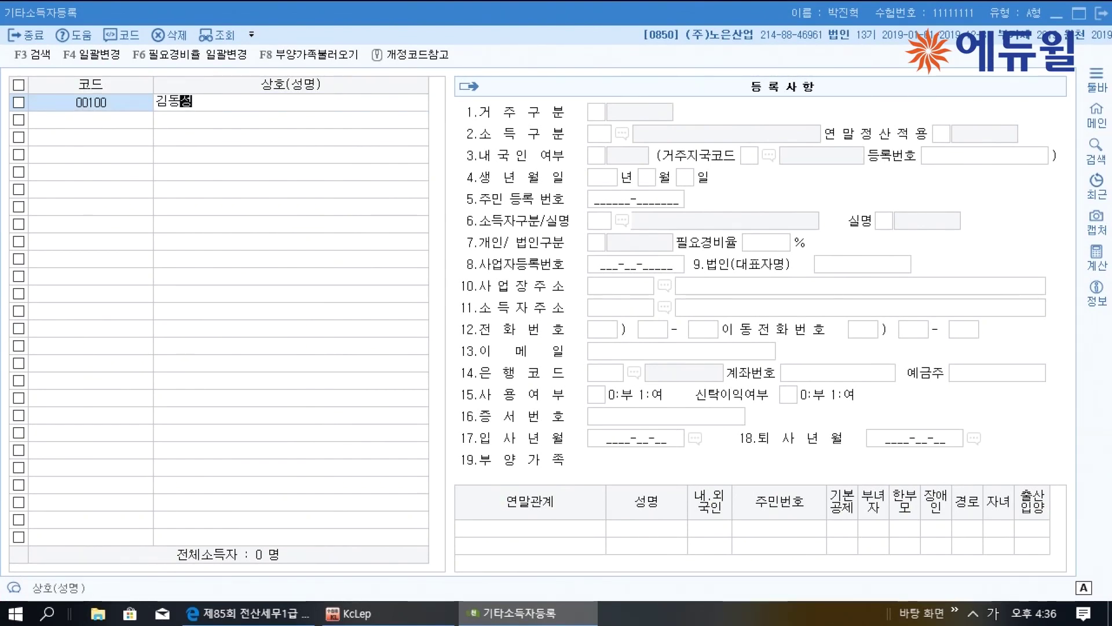
key("Return")
key("Return")
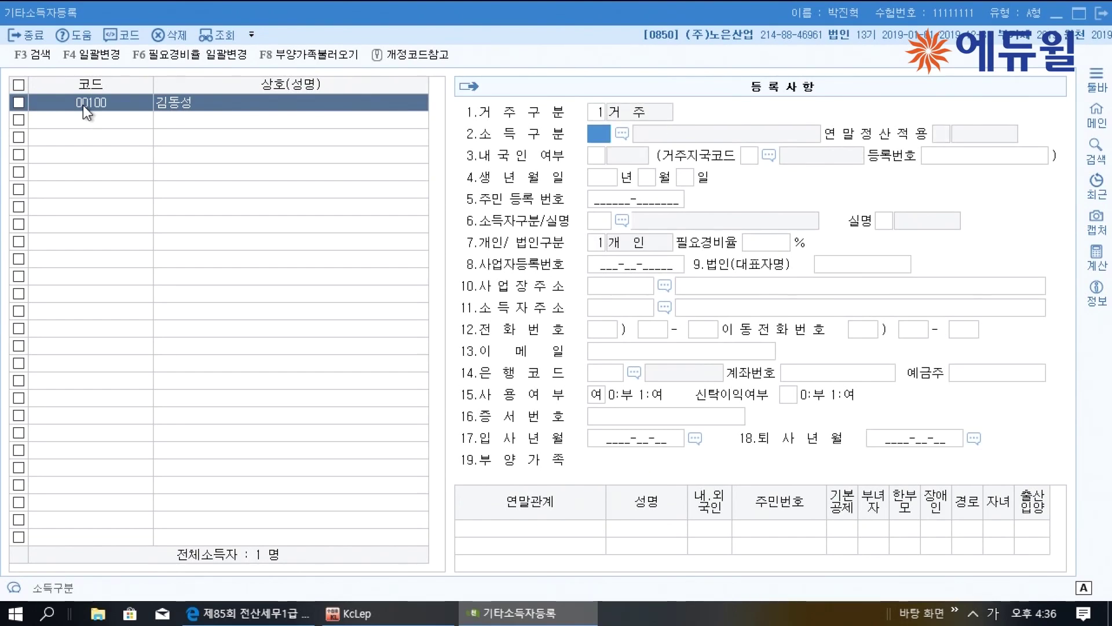
Set income type 122 비영업대금의 이익, enter the resident registration number and earner type 111
key("F2")
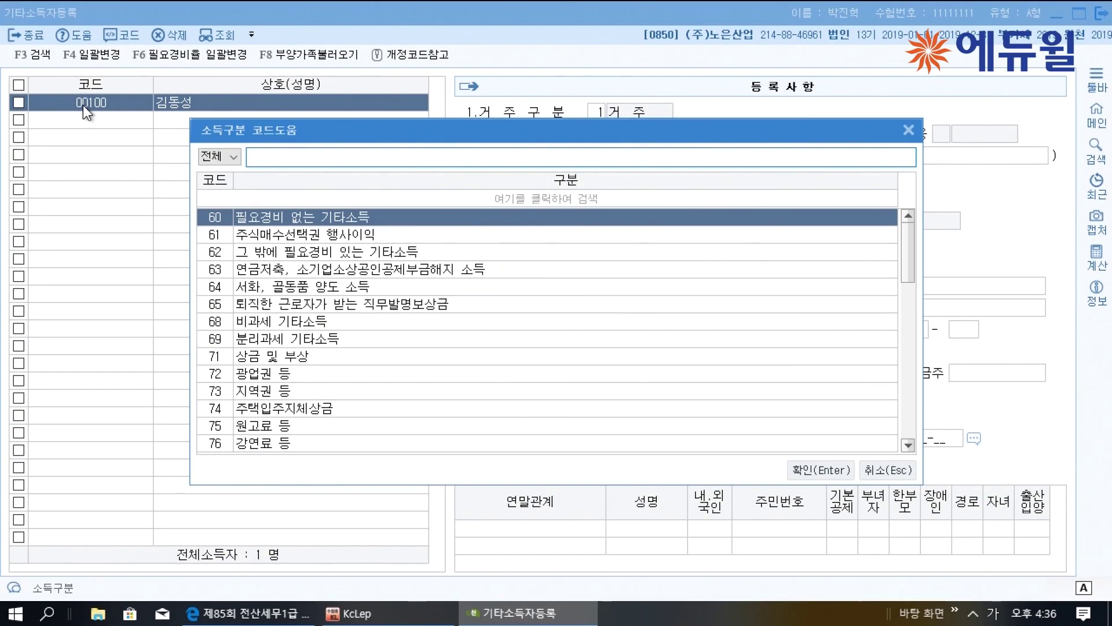
type("비영")
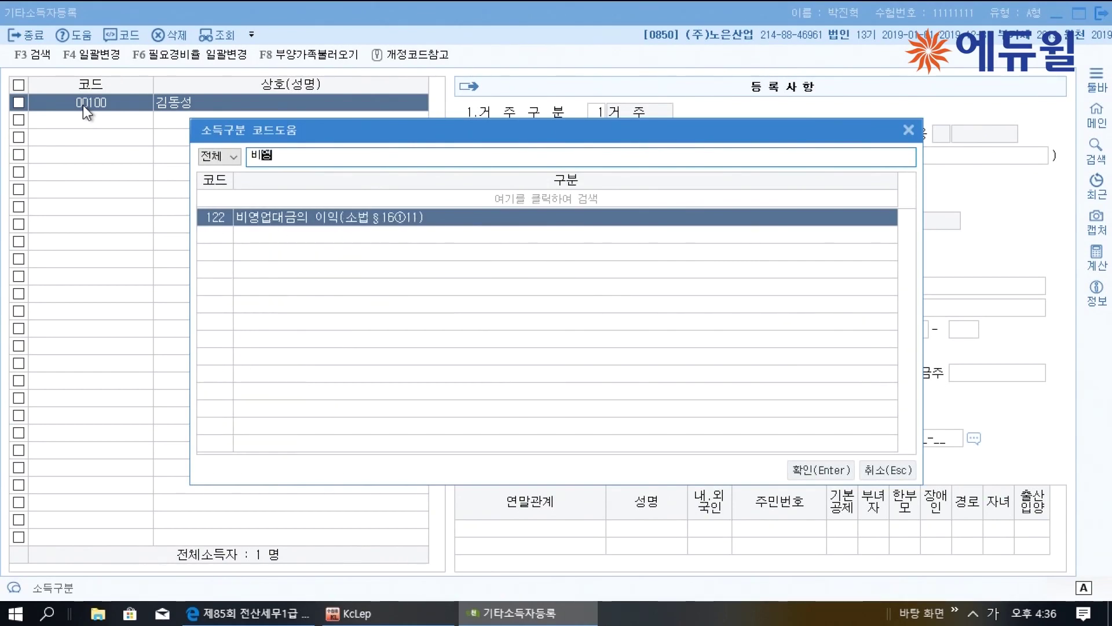
key("Return")
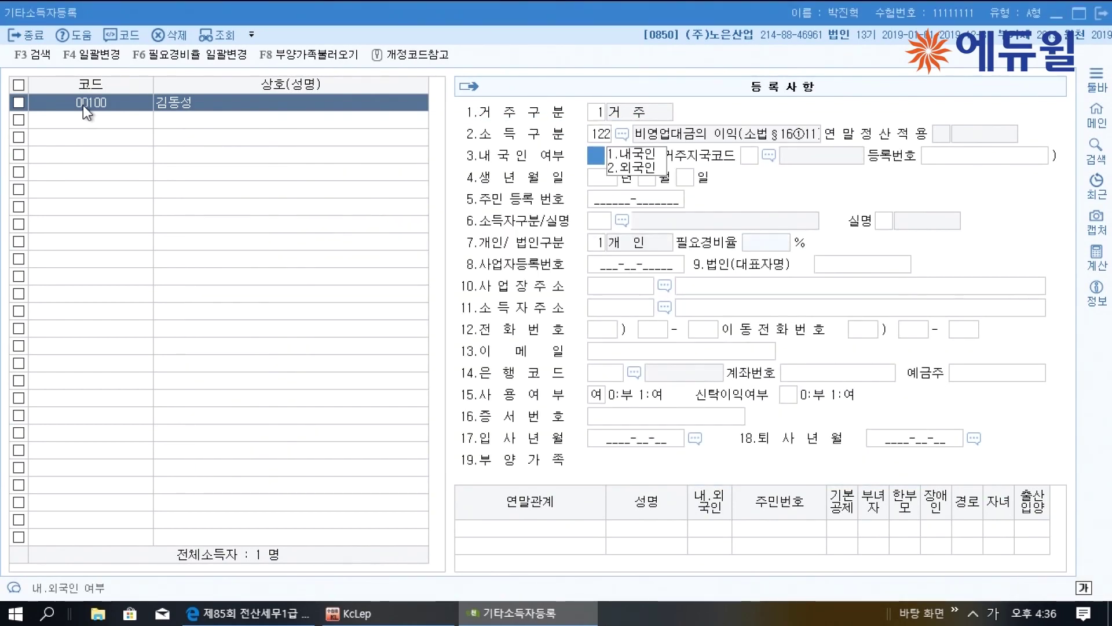
type("1")
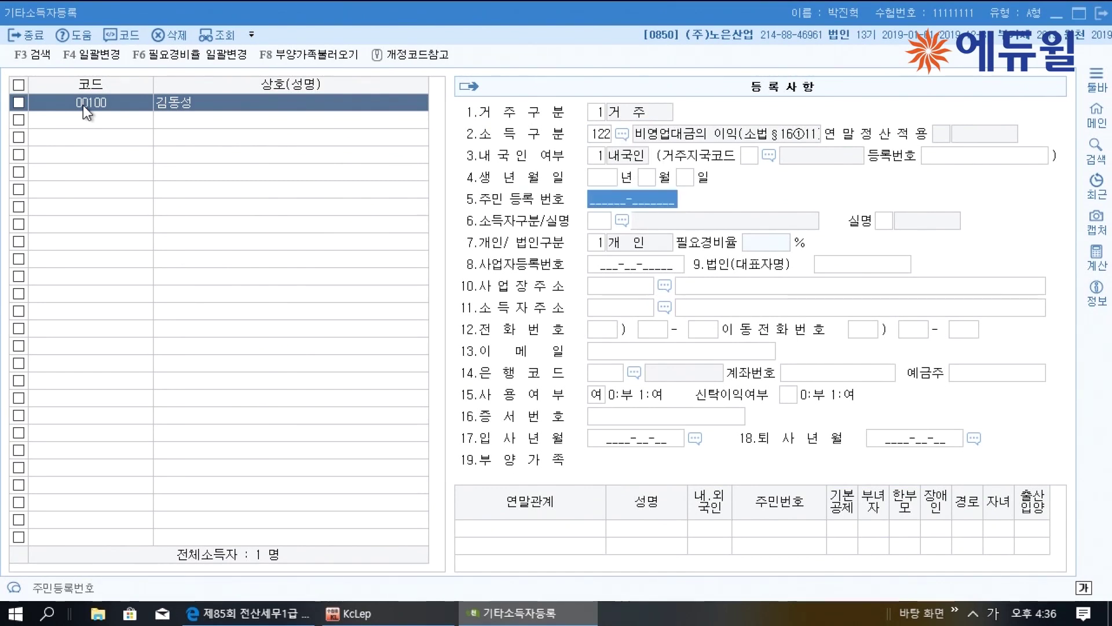
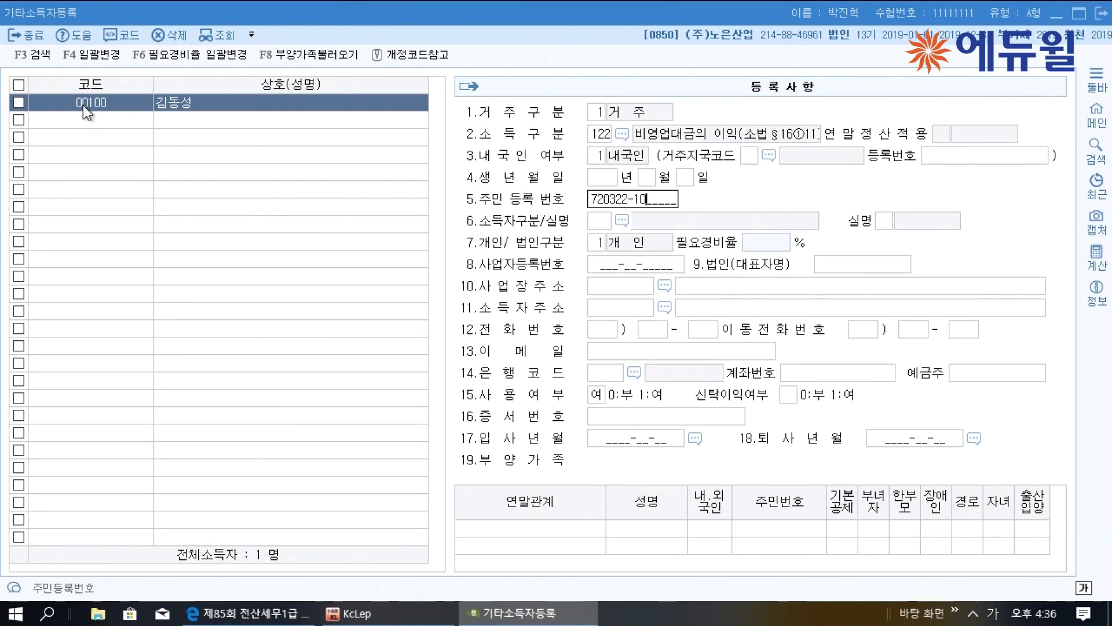
type("111")
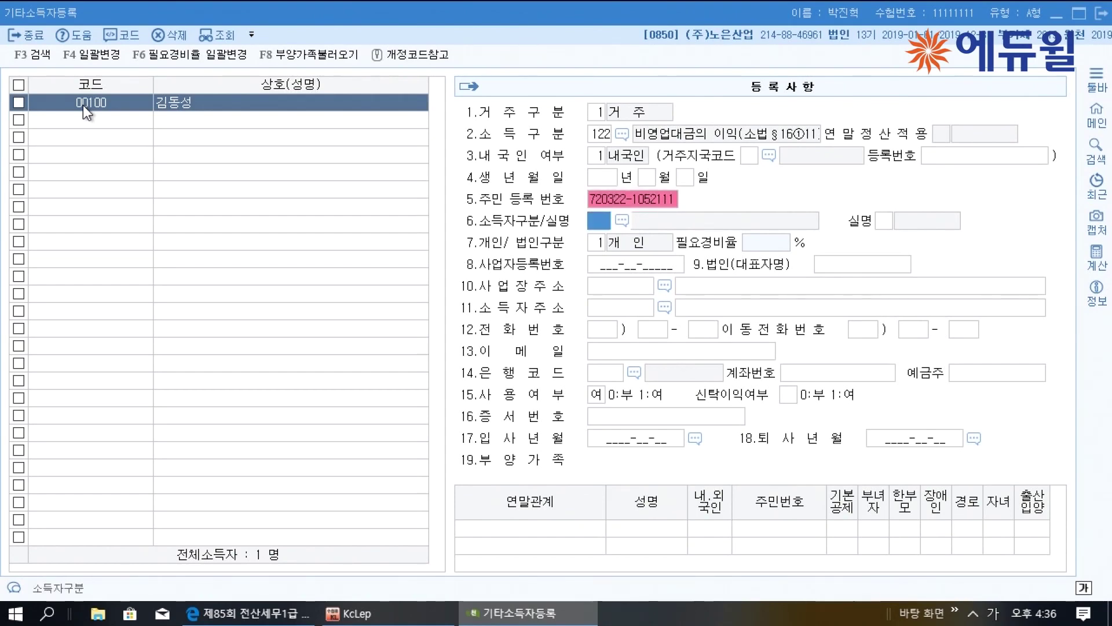
key("Return")
key("Return")
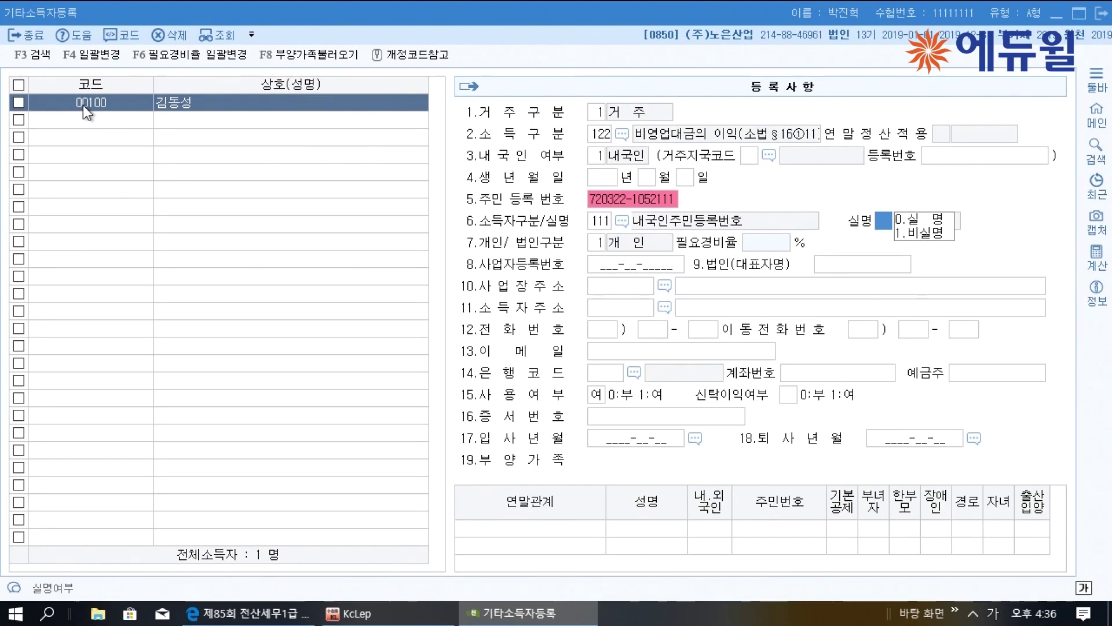
key("Return")
key("Return")
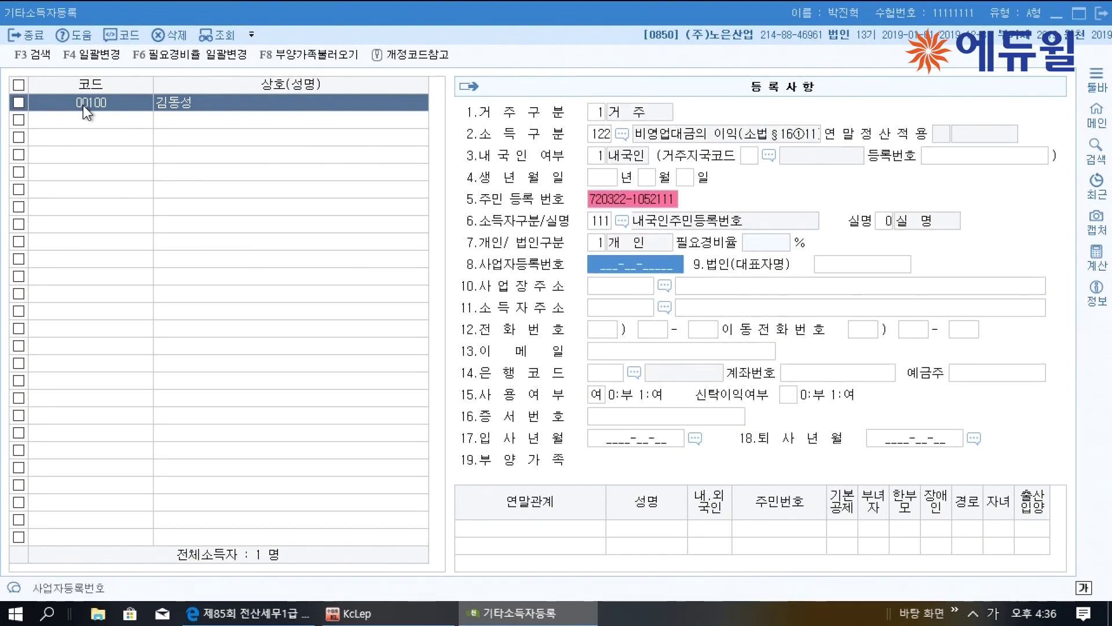
left_click(1101, 23)
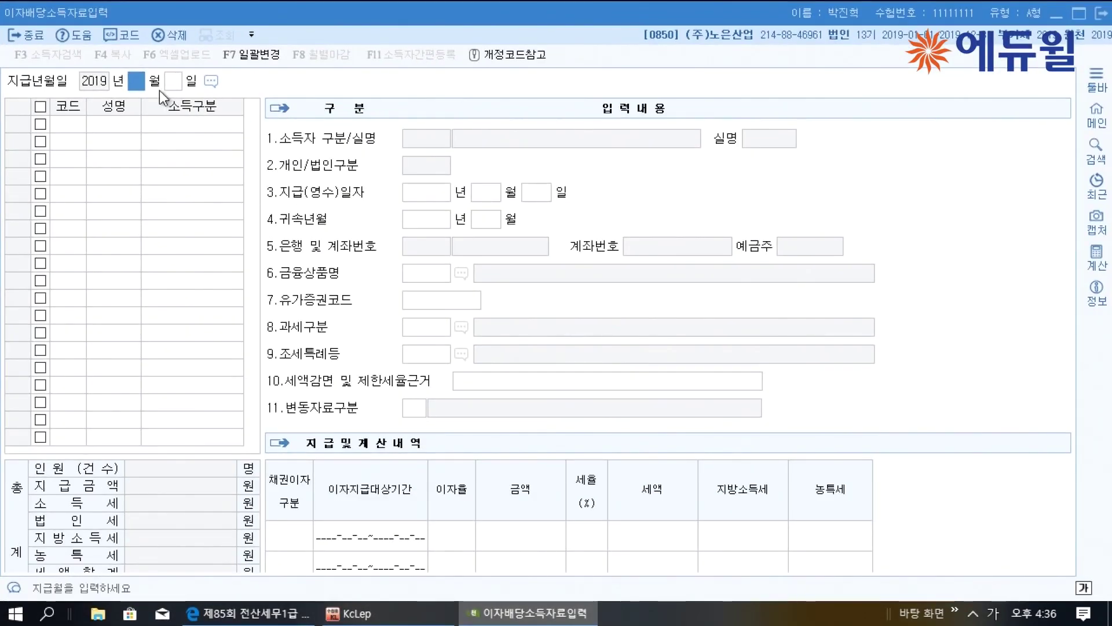
Add a 05/10 payment row for earner 00100 with attribution month April
type("05 월 10")
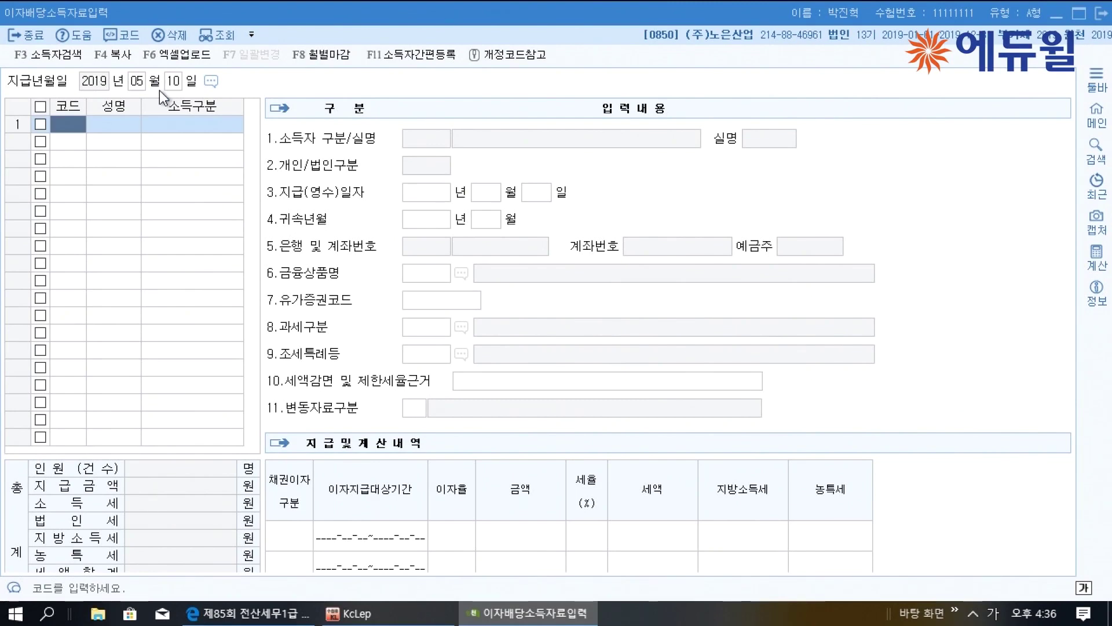
key("F2")
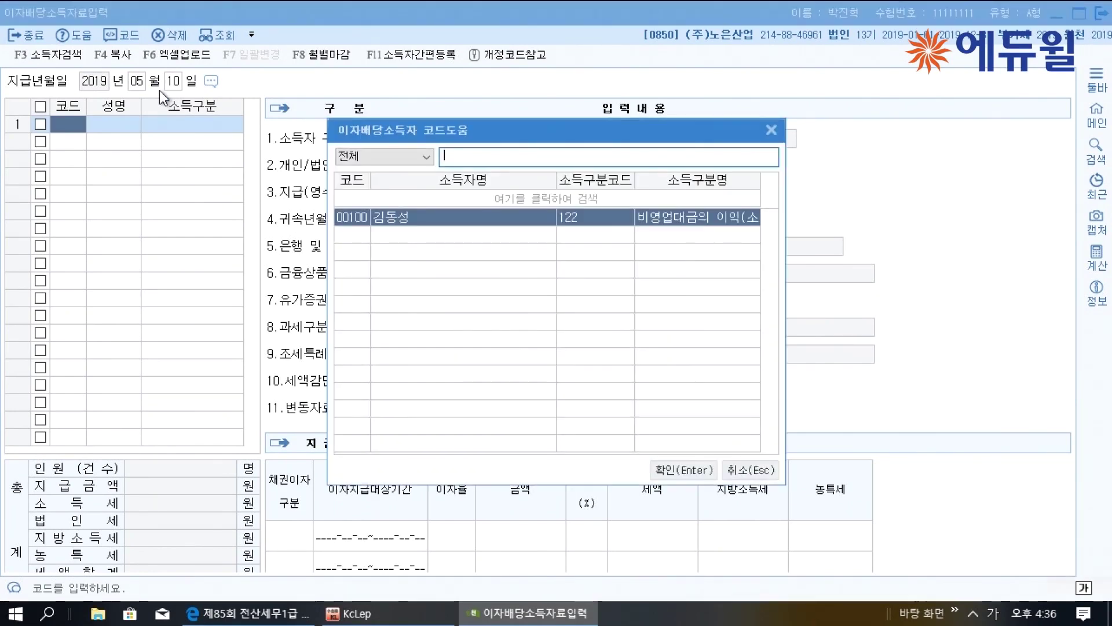
key("Return")
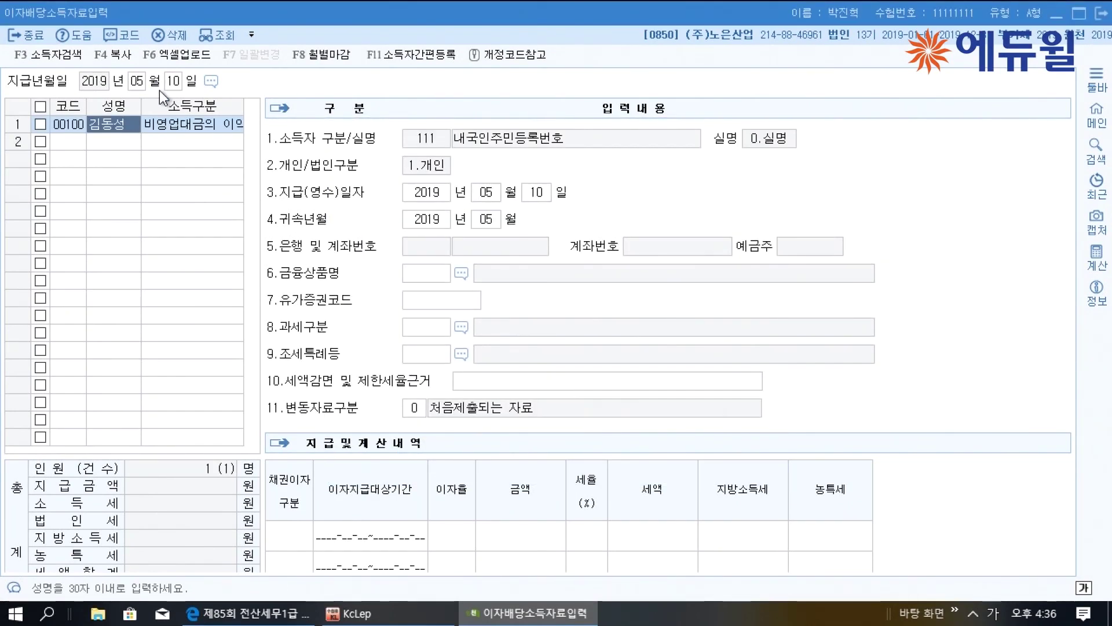
left_click(486, 217)
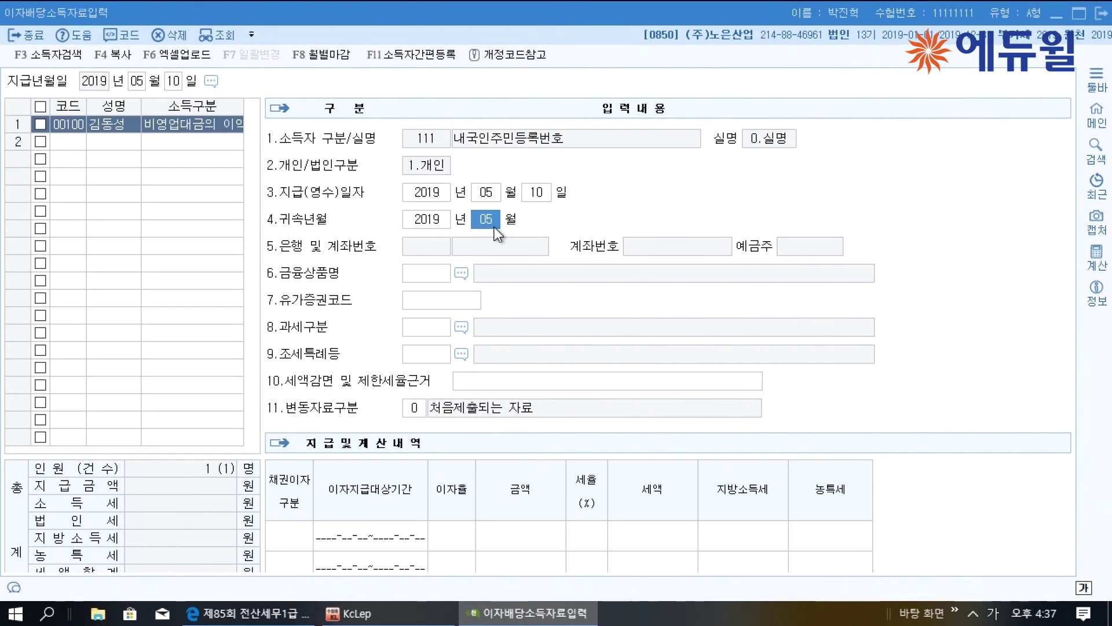
type("4")
key("Return")
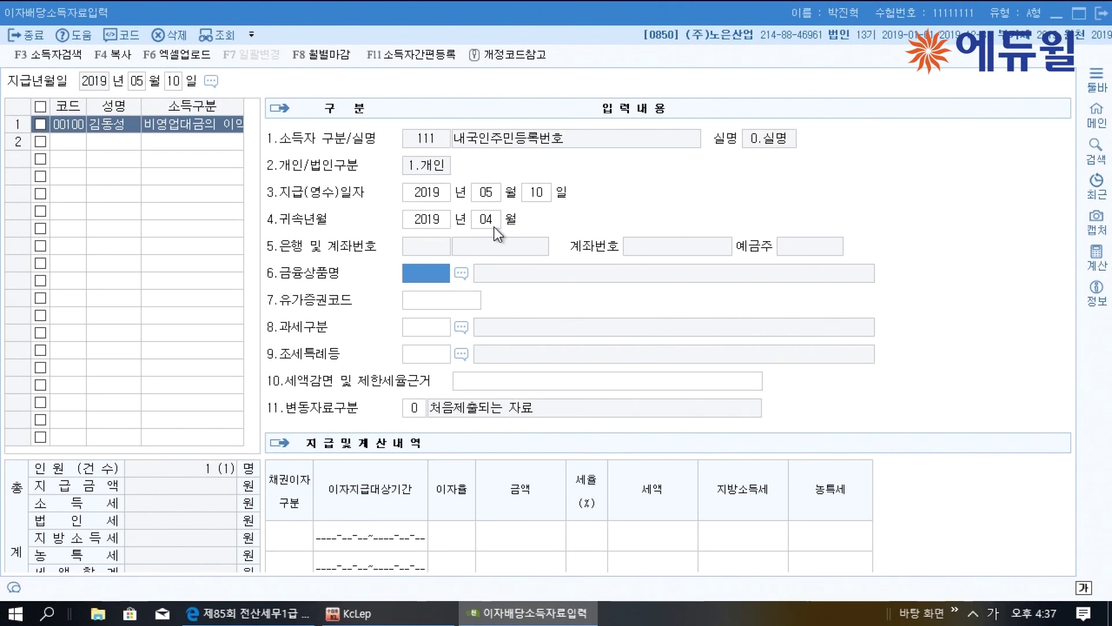
left_click(494, 226)
Enter 5% interest rate, 1,000,000 amount and 25% tax rate, then close the form
left_click(458, 529)
type("5")
key("Return")
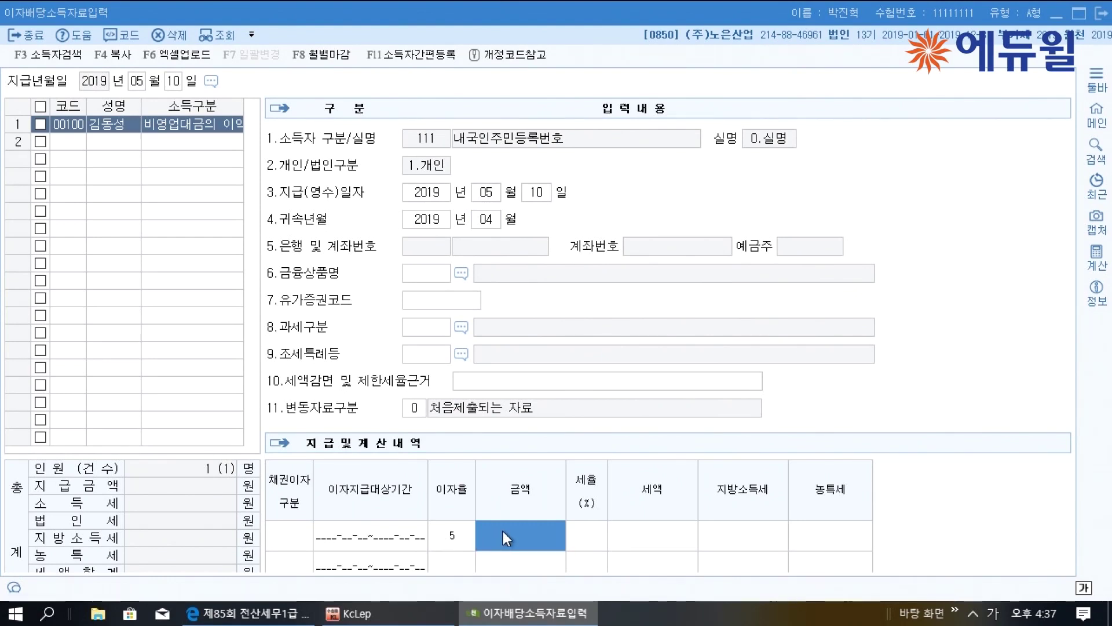
type("1000000")
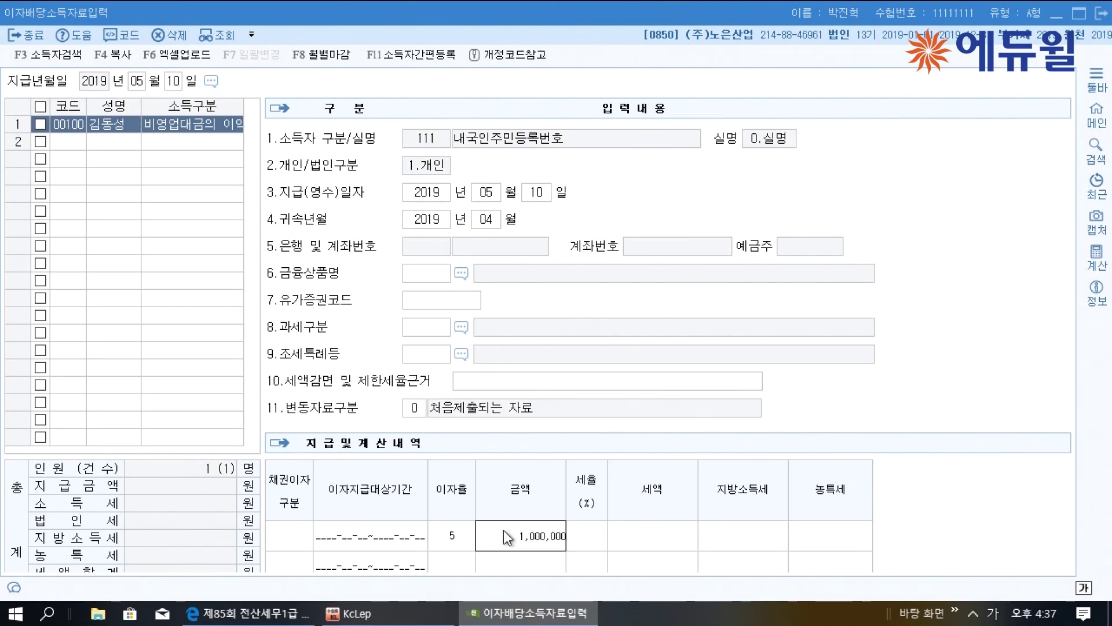
key("Return")
type("25")
key("Return")
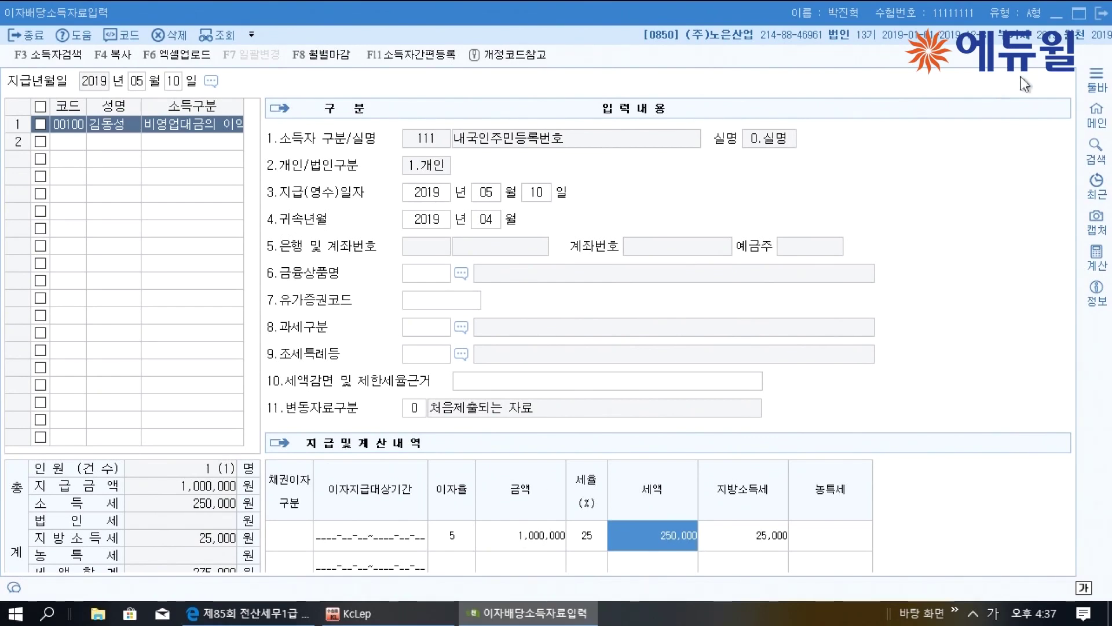
left_click(1099, 13)
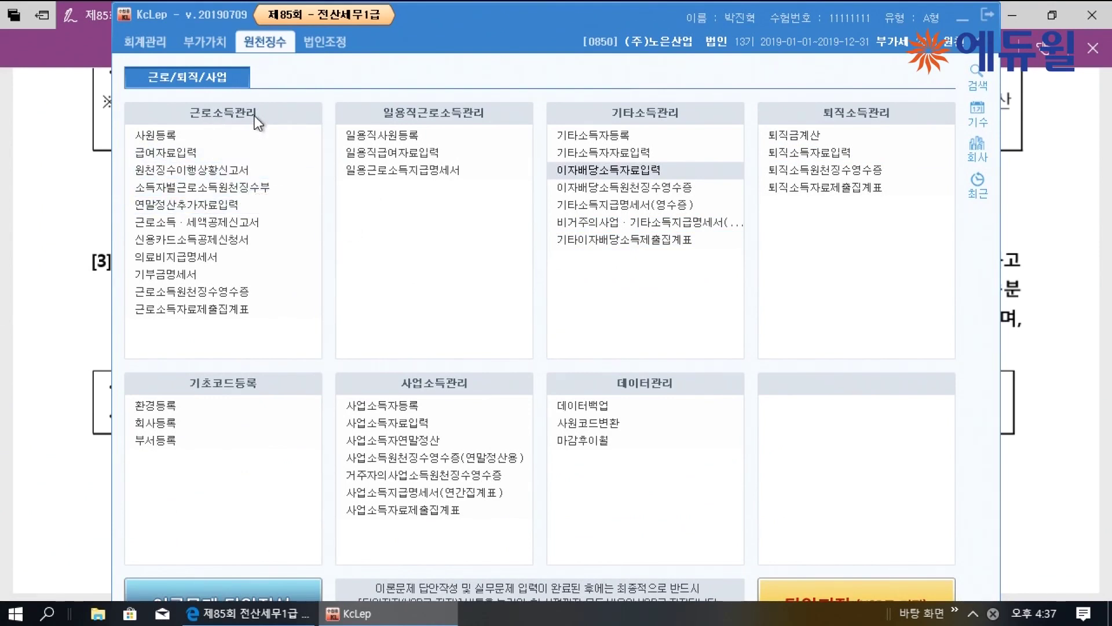
Open the withholding status report for attribution 04~04, payment 05~05, filing type 1.정기신고
left_click(231, 169)
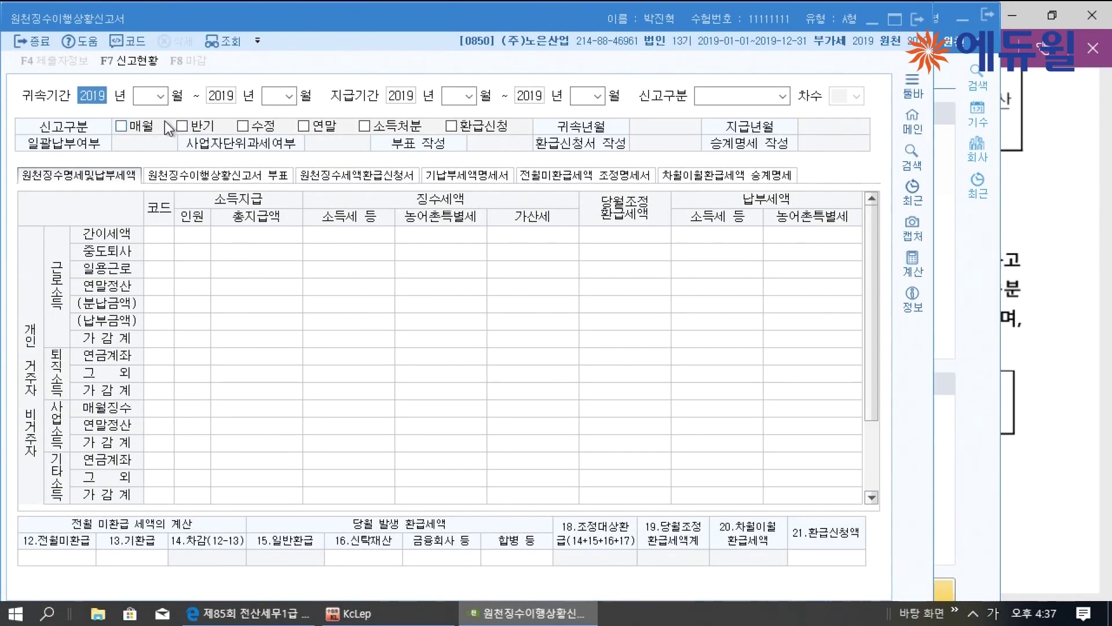
key("Return")
type("04")
key("Return")
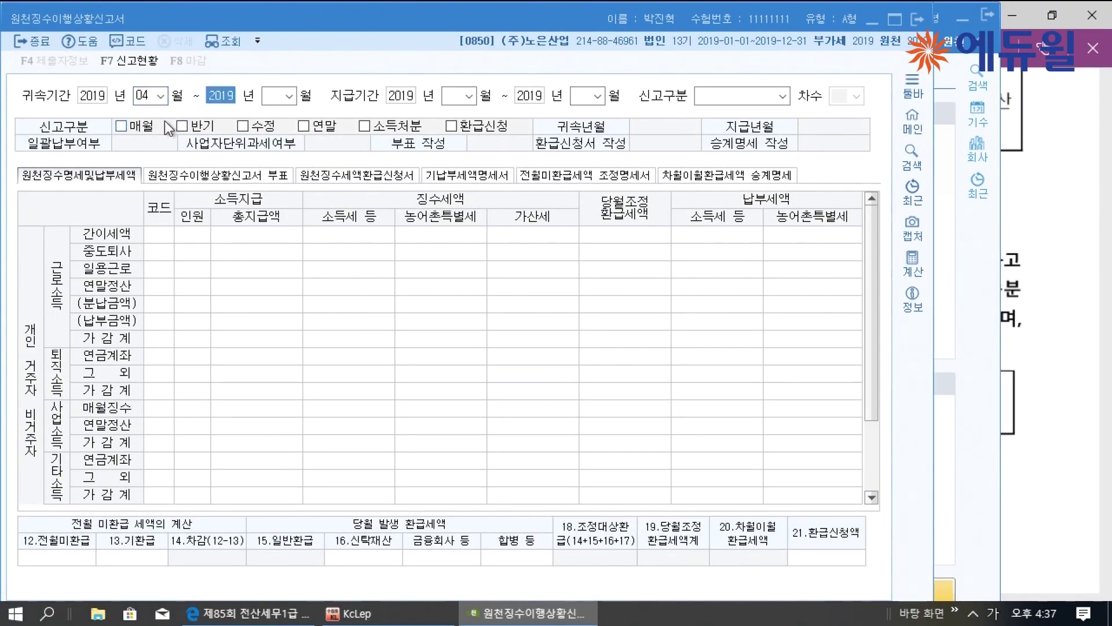
key("Return")
type("04")
key("Return")
key("Return")
type("05")
key("Return")
key("Return")
type("05")
key("Return")
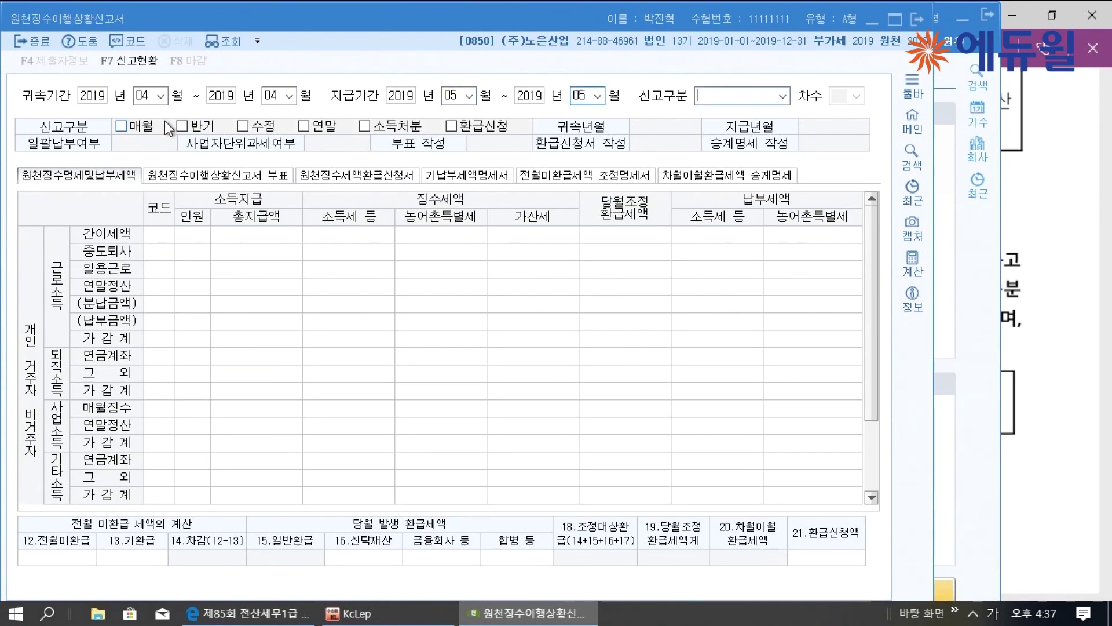
type("1.정기신고")
key("Return")
Check row A50 shows 1,000,000 interest with 250,000 tax, then close and save the report
left_click_drag(864, 283, 443, 387)
left_click(261, 408)
left_click(341, 414)
left_click(886, 23)
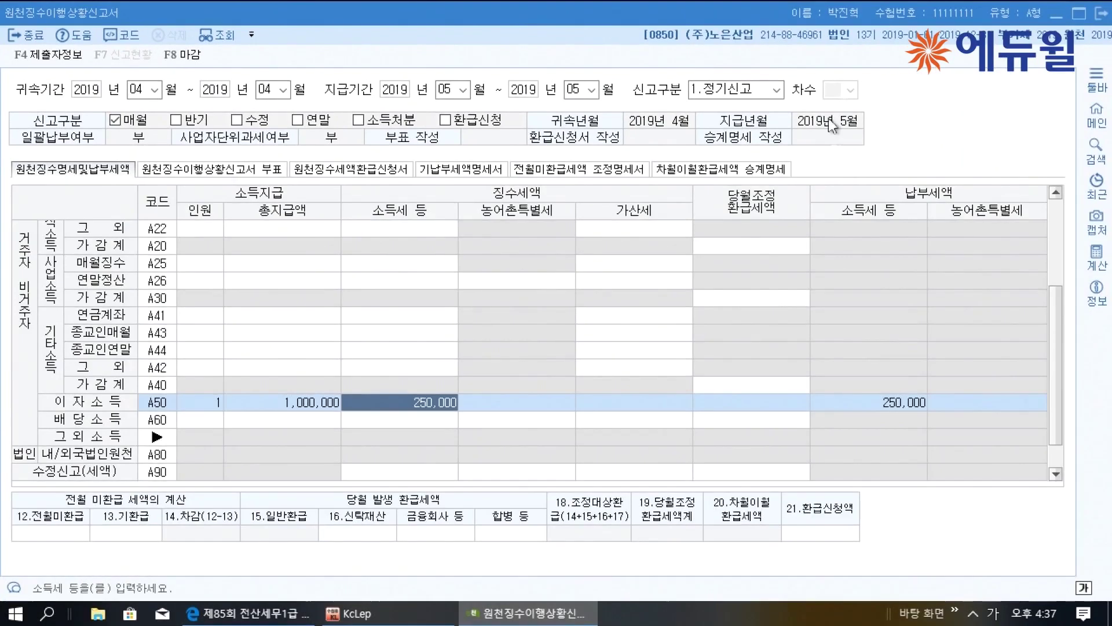
scroll(832, 242, "up", 3)
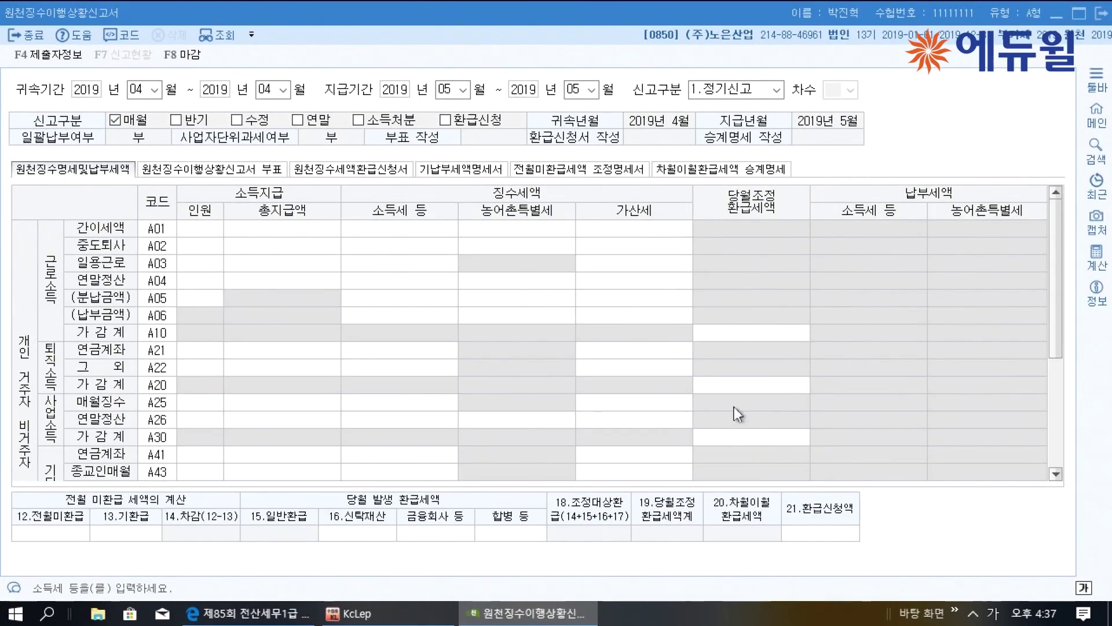
left_click(1100, 13)
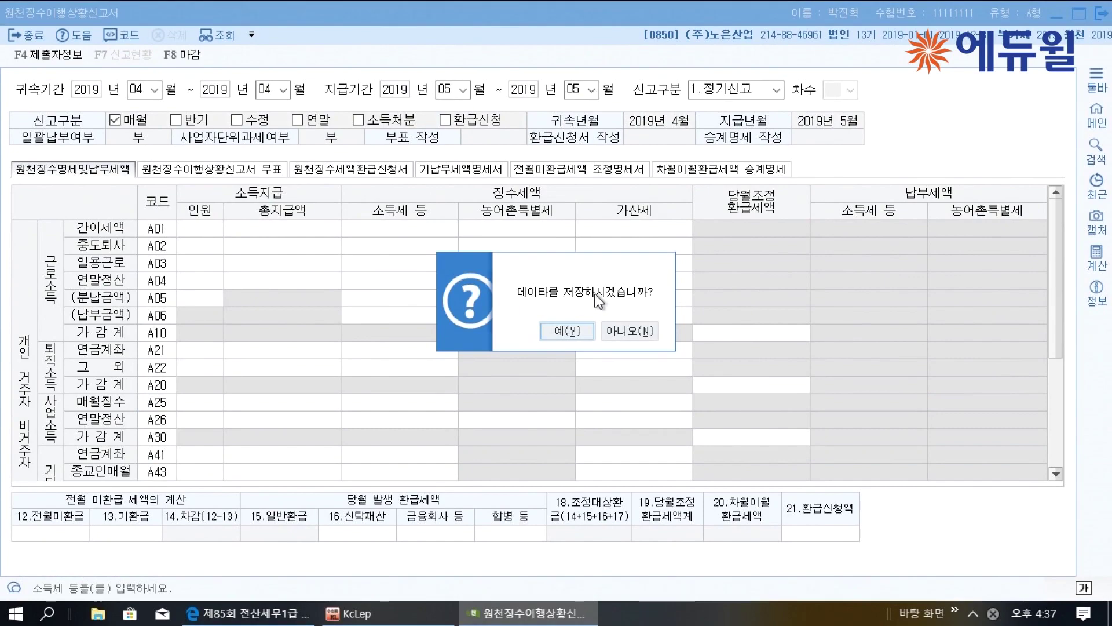
left_click(567, 331)
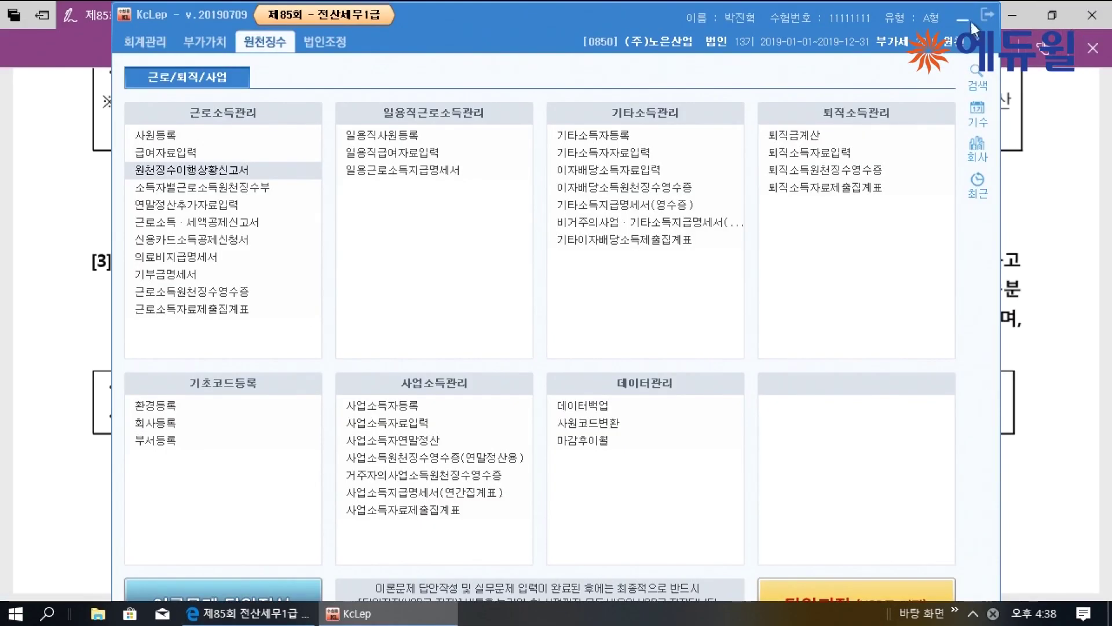
Minimize KcLep and mark the 문제5 box on the exam PDF
left_click(961, 21)
scroll(483, 372, "down", 1)
scroll(482, 373, "down", 8)
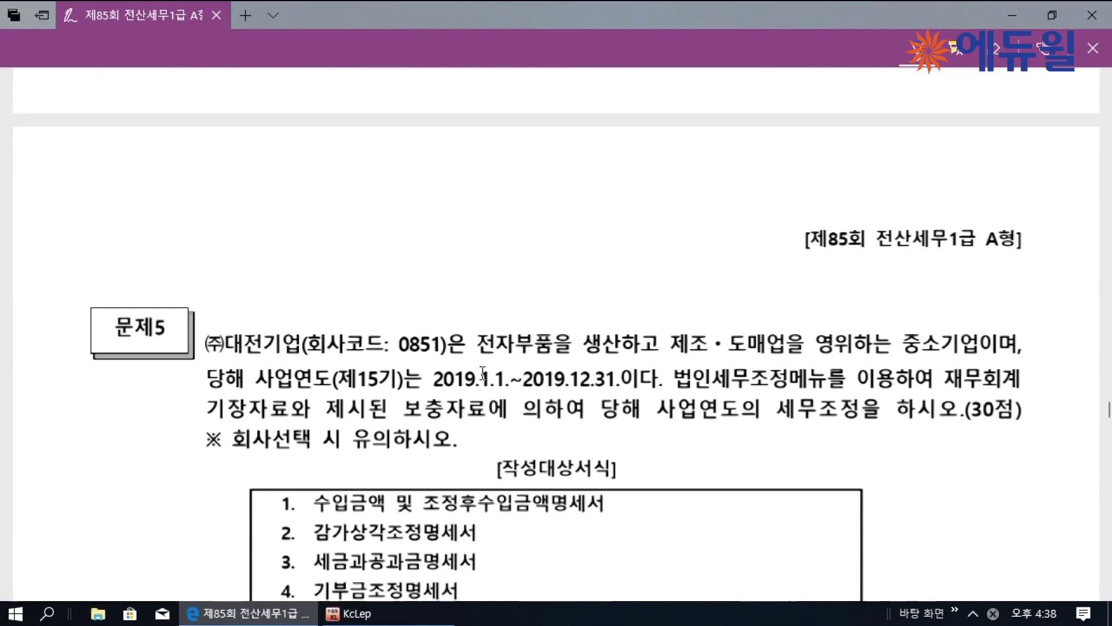
left_click_drag(185, 186, 173, 203)
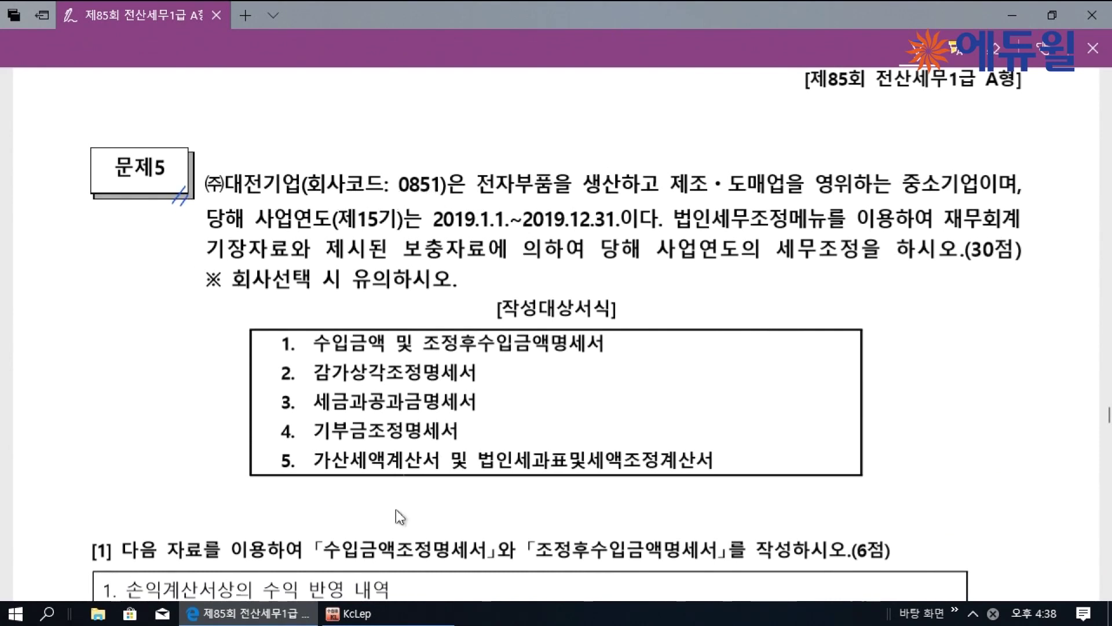
Switch KcLep to company 0851 (주)대전기업 and return to the PDF
left_click(347, 612)
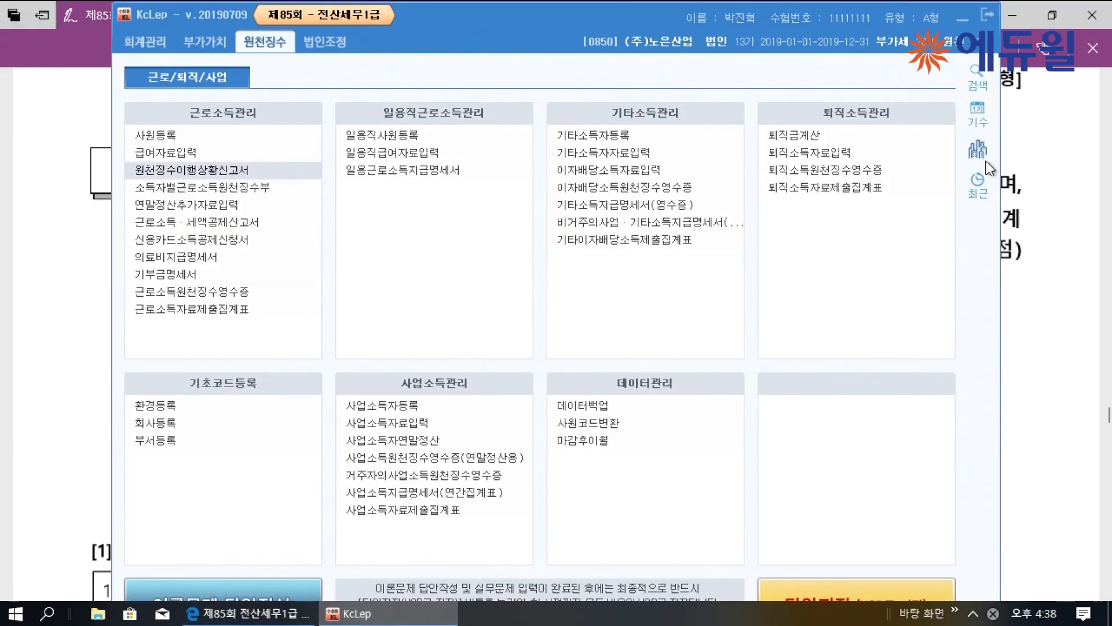
left_click(977, 149)
left_click(492, 256)
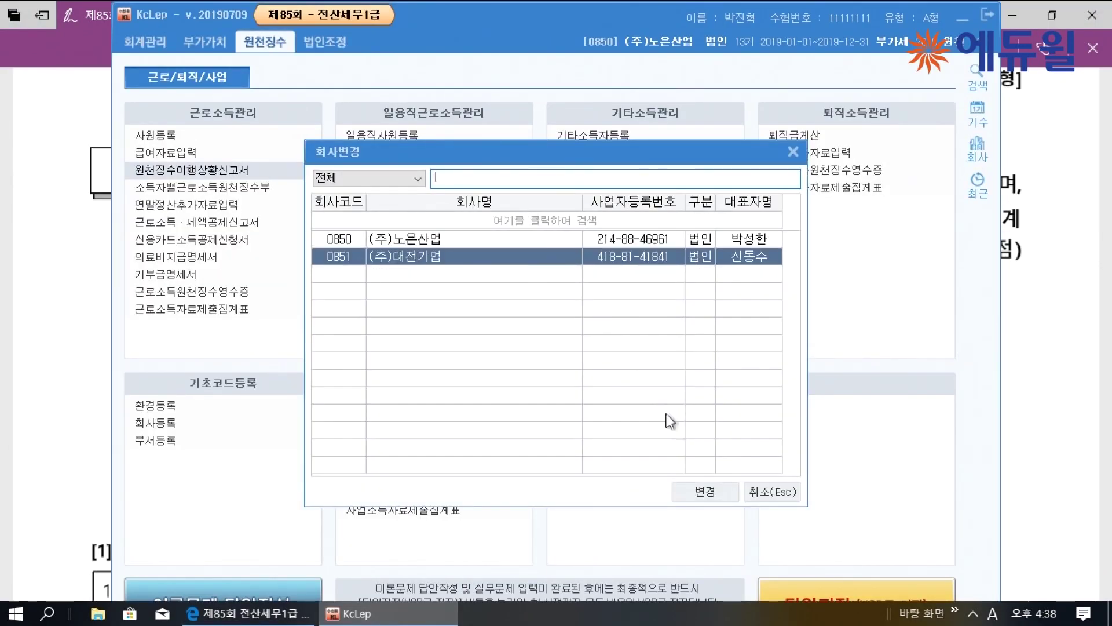
left_click(715, 496)
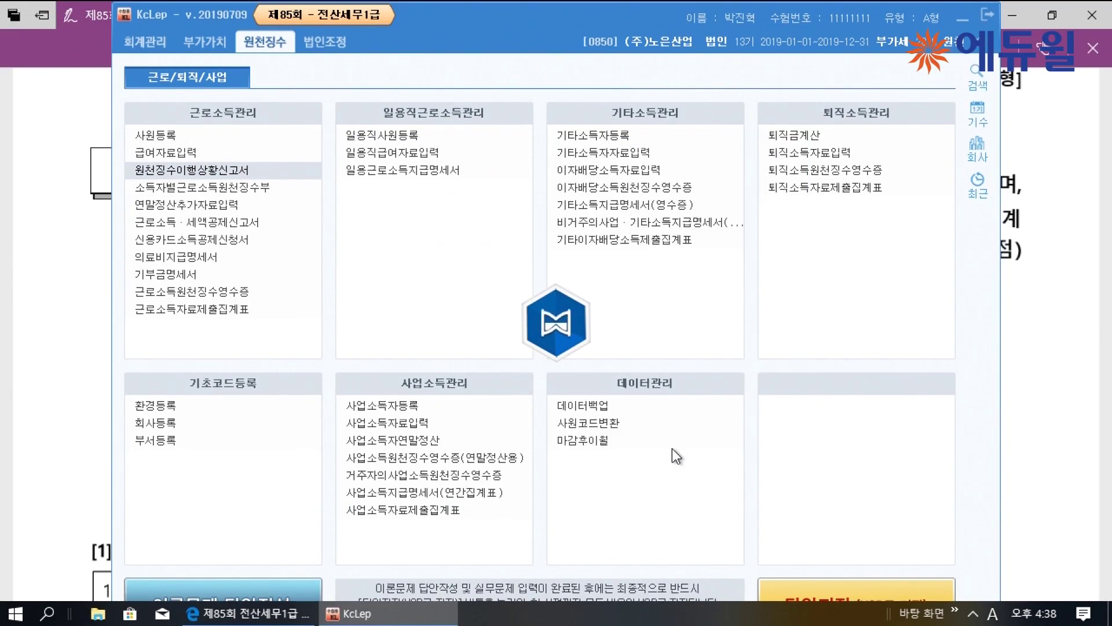
left_click(1036, 323)
Underline 매출액, 제품매출, 상품매출, 영업외수익 and 부산물 매각대 in the revenue table
scroll(889, 336, "down", 5)
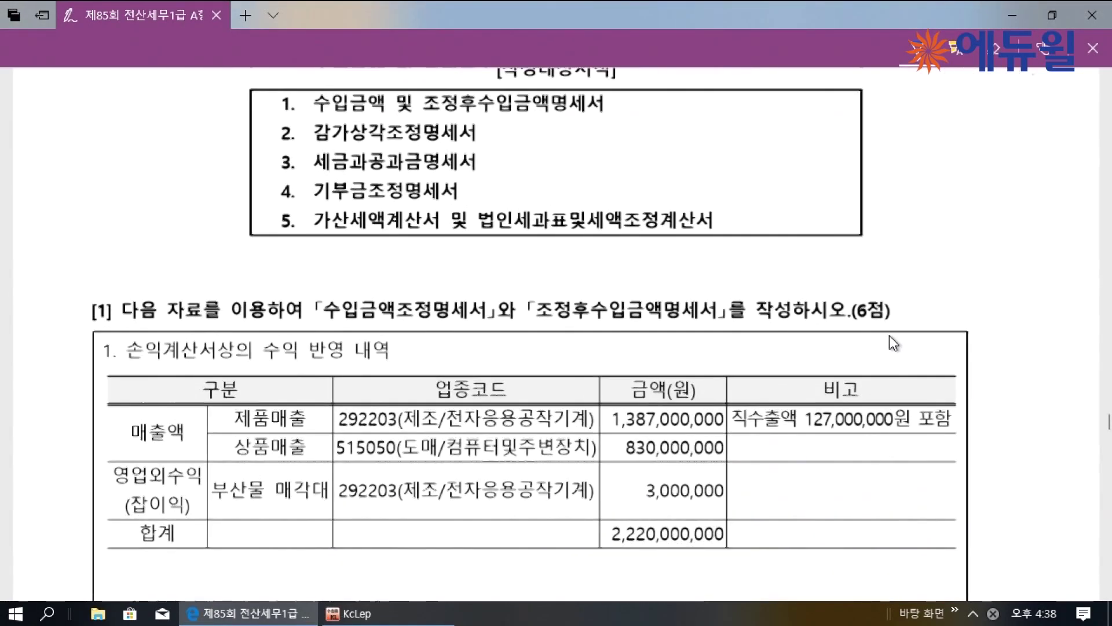
scroll(888, 335, "down", 3)
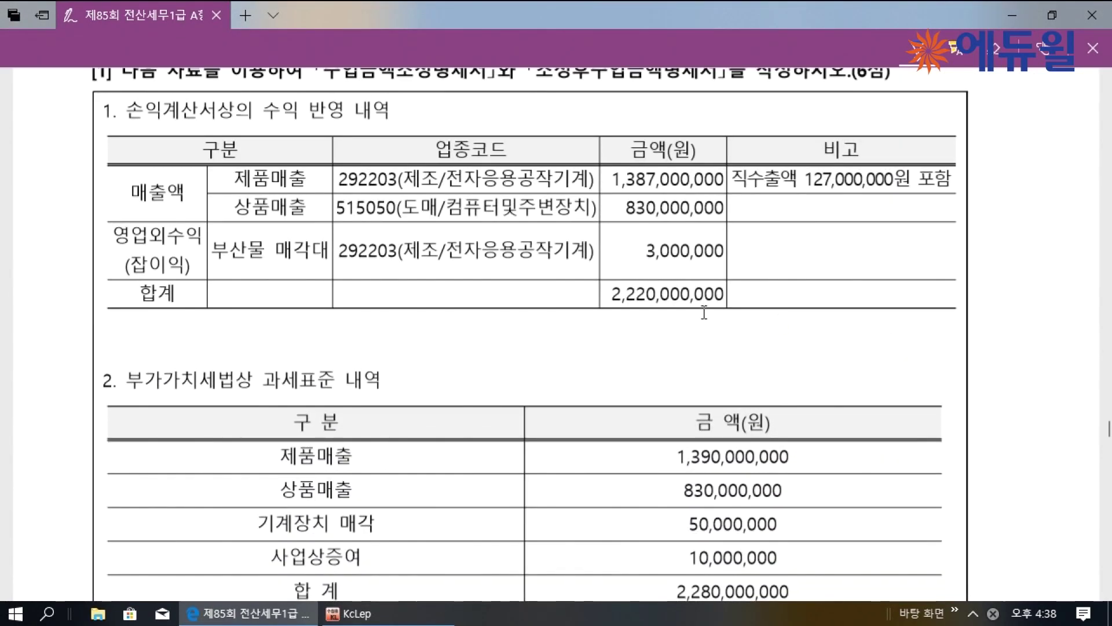
scroll(670, 314, "up", 1)
scroll(670, 313, "up", 1)
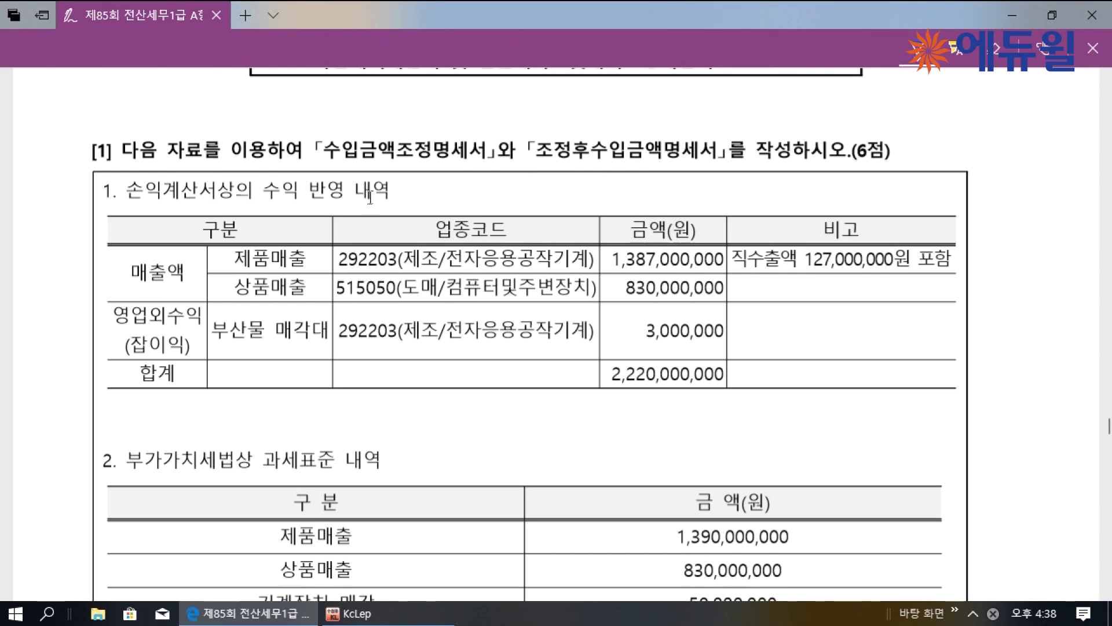
left_click_drag(132, 282, 285, 266)
left_click_drag(238, 293, 297, 294)
left_click_drag(119, 328, 200, 323)
left_click_drag(217, 346, 304, 344)
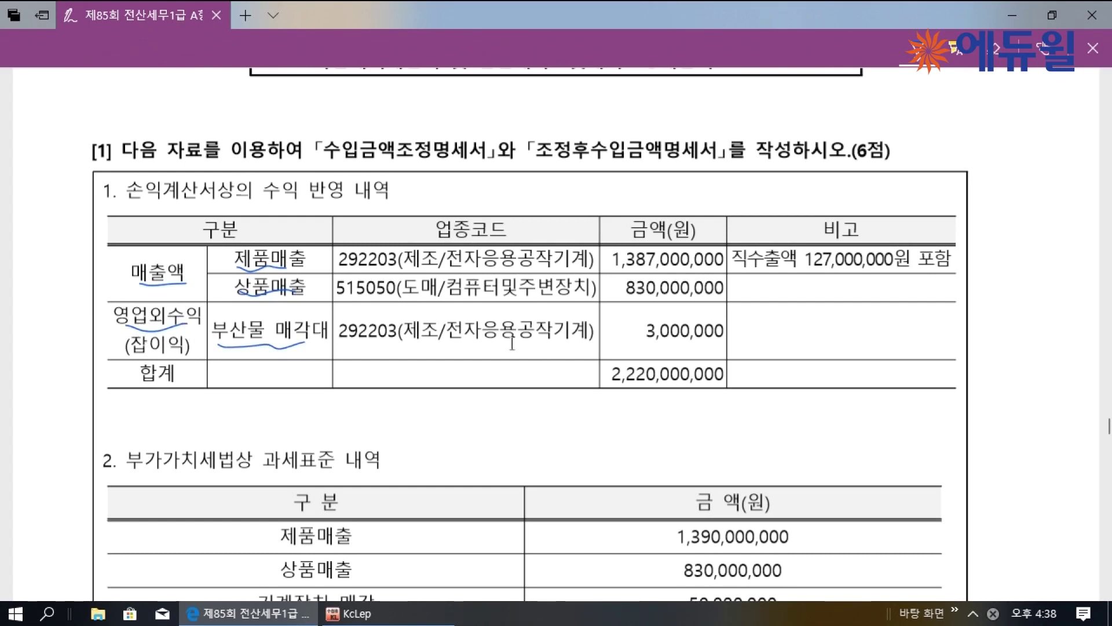
mouse_move(302, 271)
left_mouse_down()
mouse_move(310, 264)
mouse_move(297, 294)
left_mouse_up()
left_click_drag(331, 332, 322, 342)
Underline both 292203 codes and the 127,000,000 export amount, circle 포함, then return to KcLep
left_click_drag(329, 270, 375, 269)
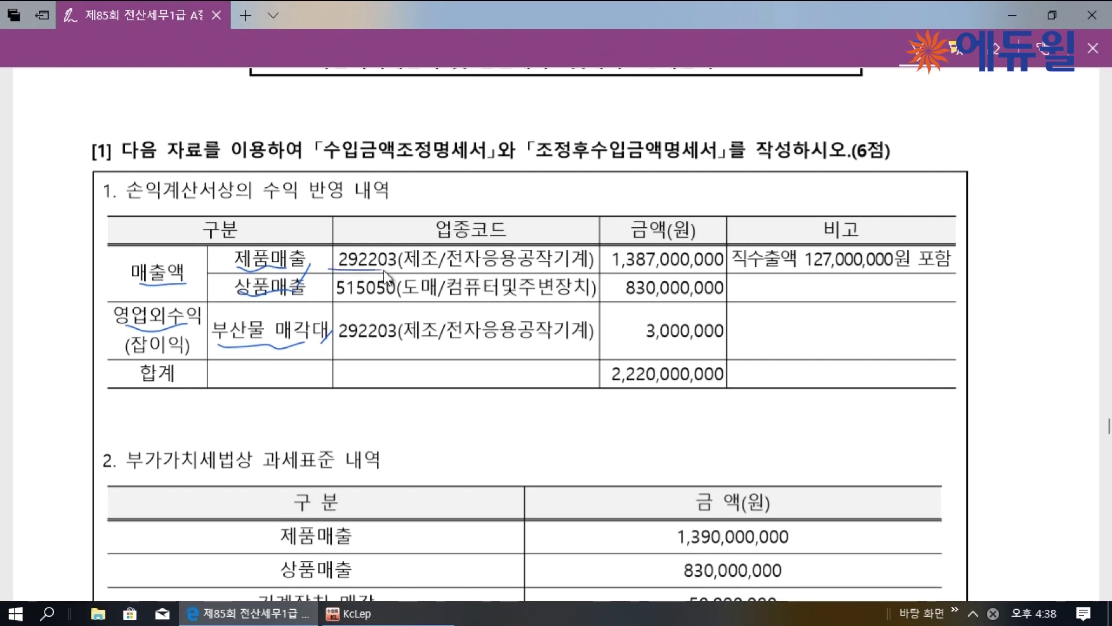
left_click_drag(341, 338, 397, 338)
left_click_drag(813, 270, 851, 268)
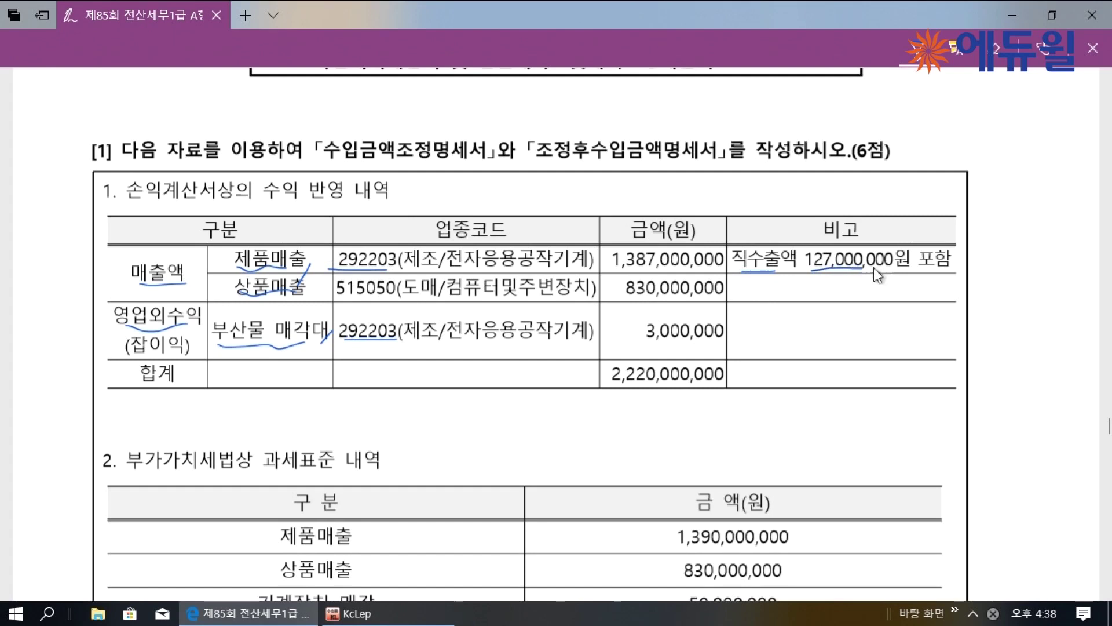
left_click_drag(945, 244, 941, 236)
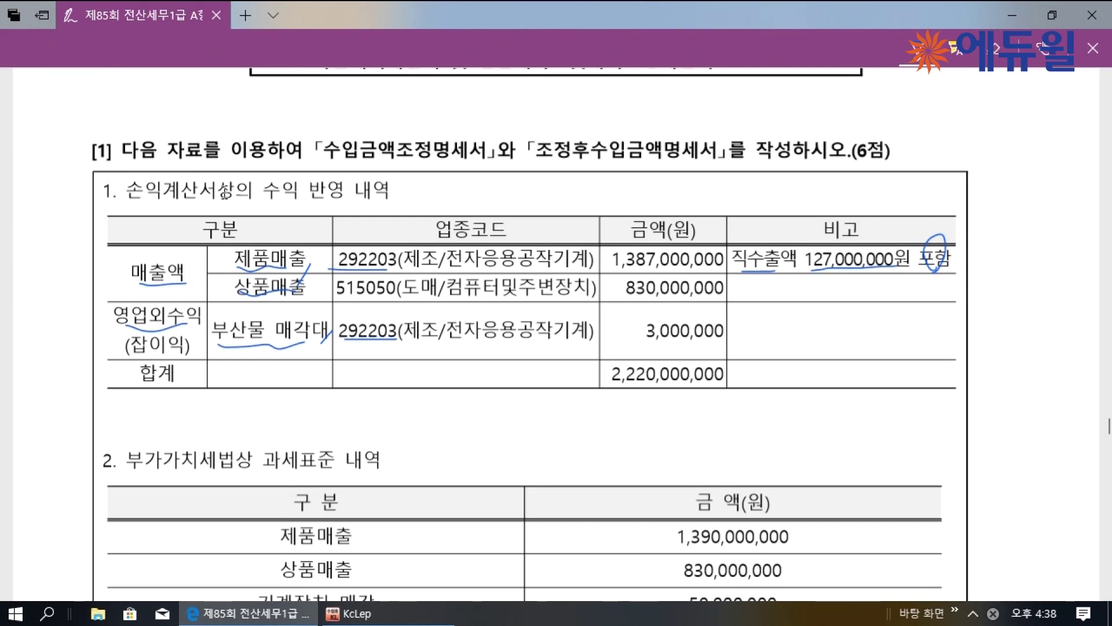
left_click(349, 613)
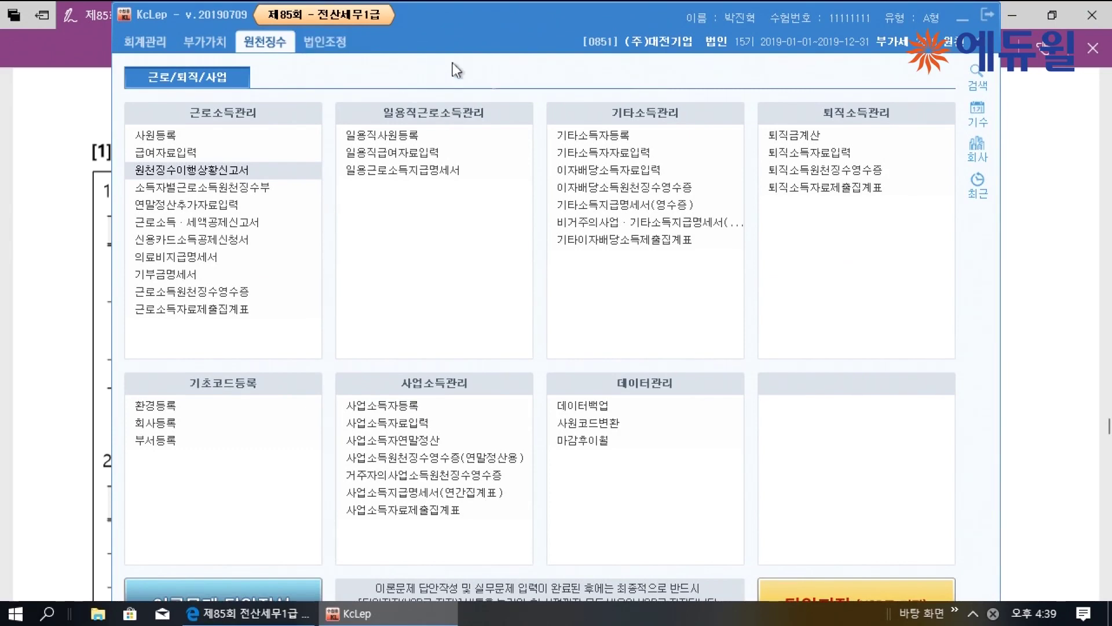
Open the revenue adjustment statement and enter row 1 as 매출 제품매출 1,387,000,000
left_click(327, 43)
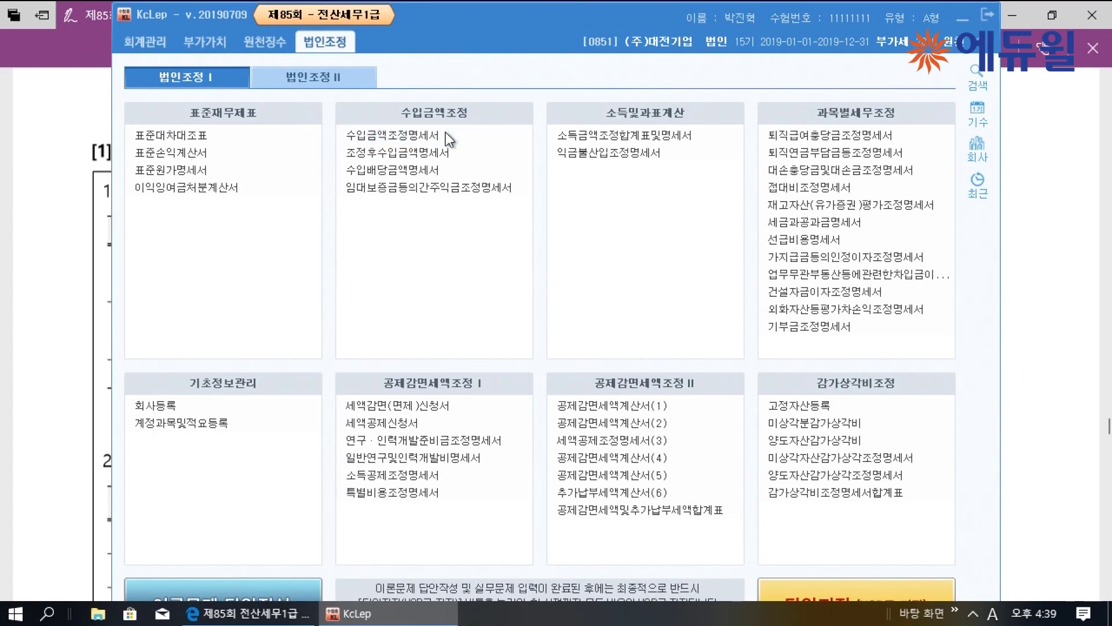
left_click(458, 131)
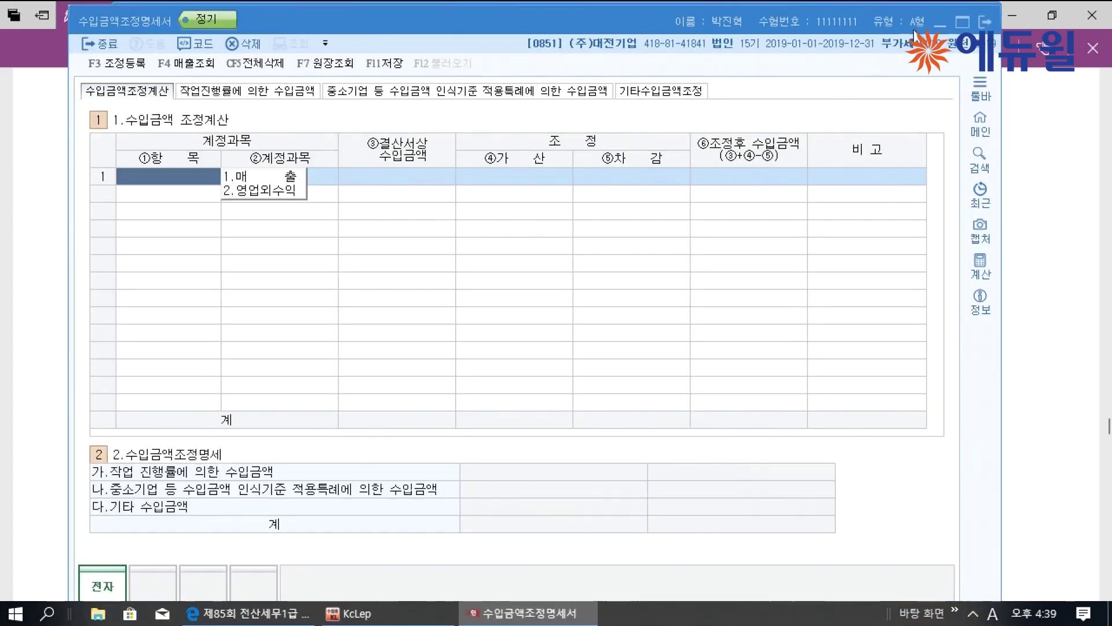
left_click(185, 168)
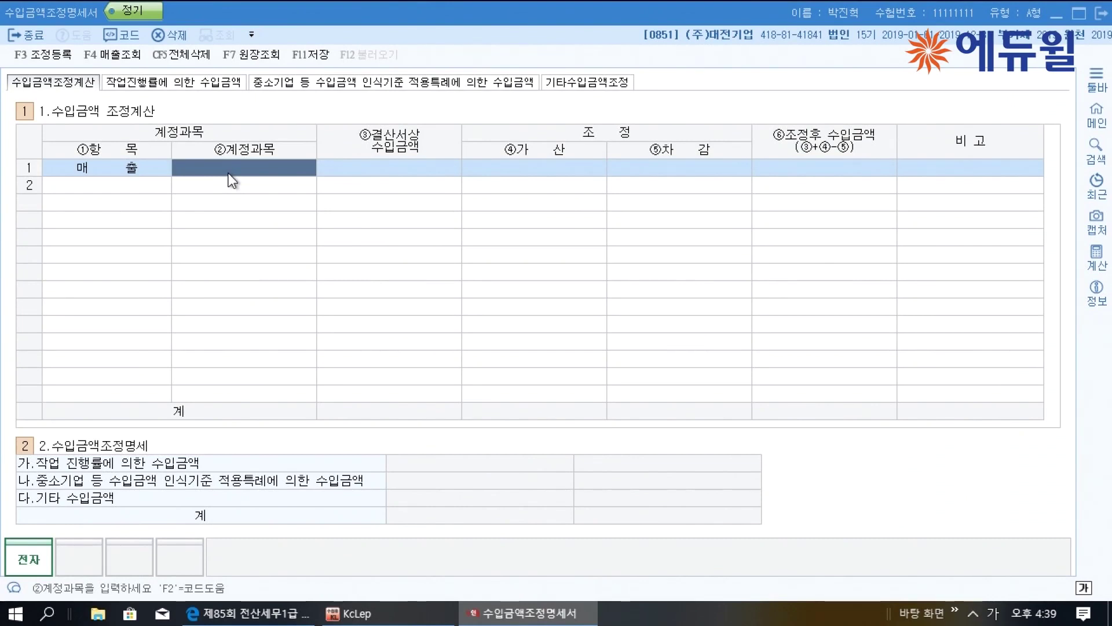
key("F2")
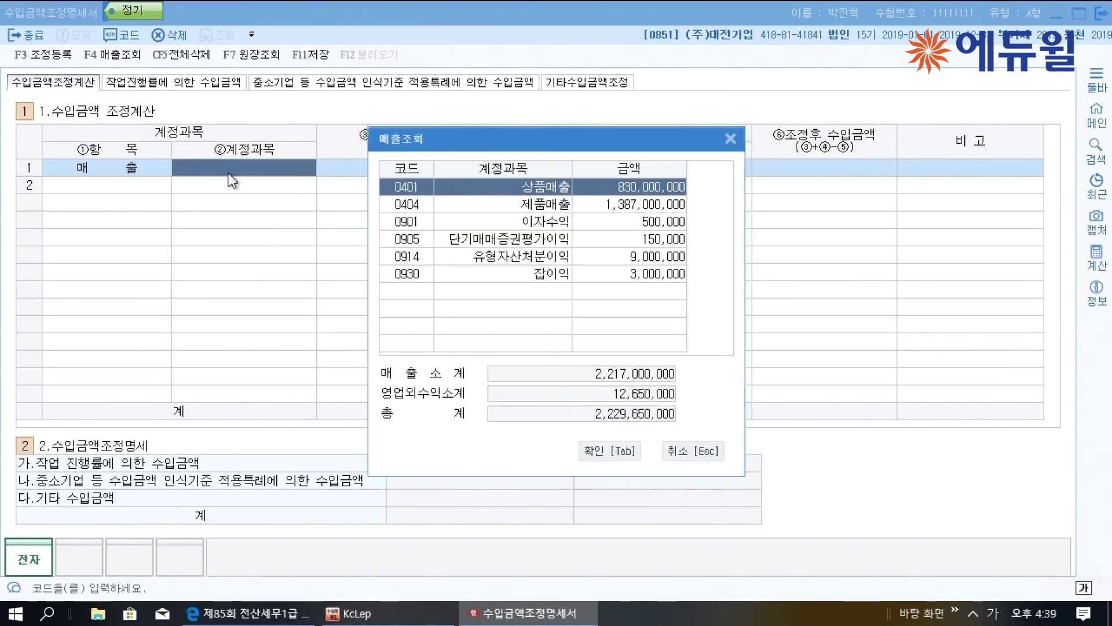
key("Down")
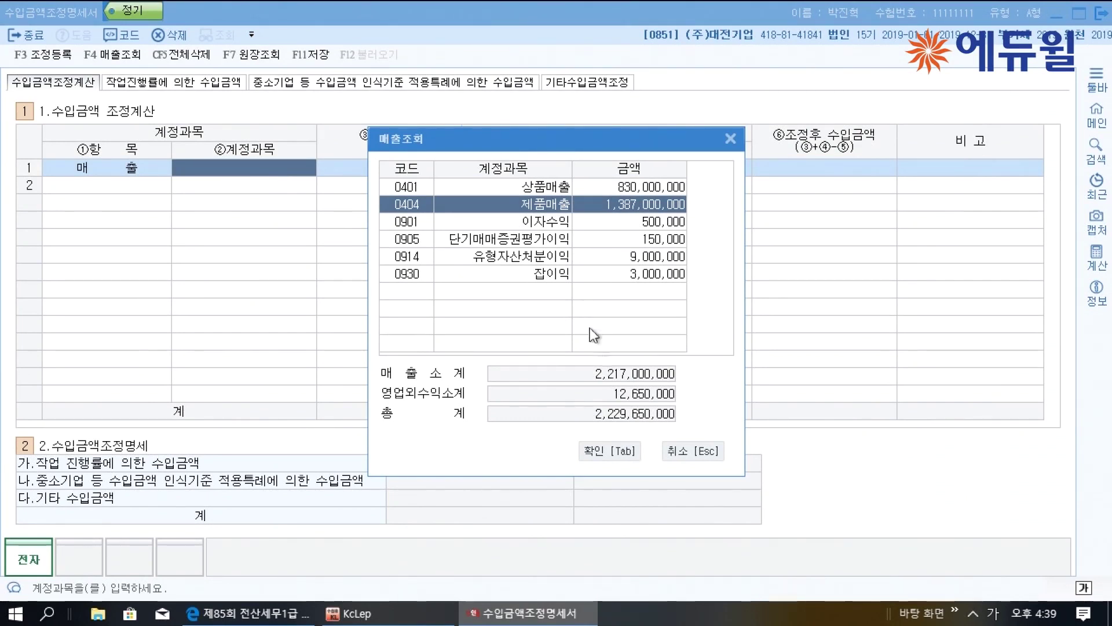
left_click(607, 450)
Enter row 2 as 매출 상품매출 830,000,000
left_click(168, 190)
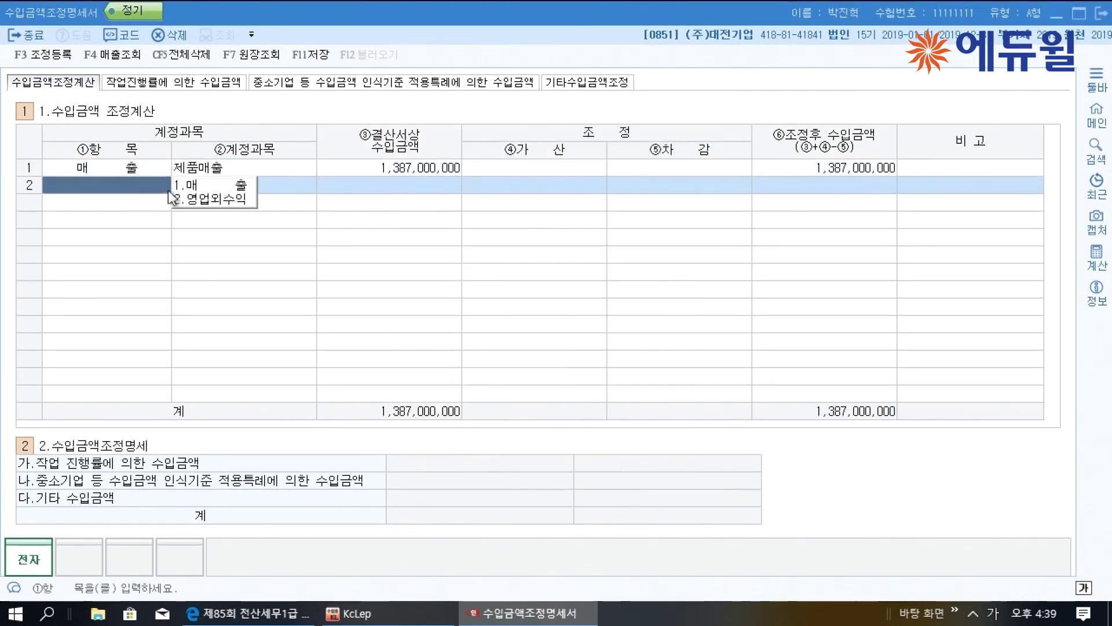
left_click(195, 187)
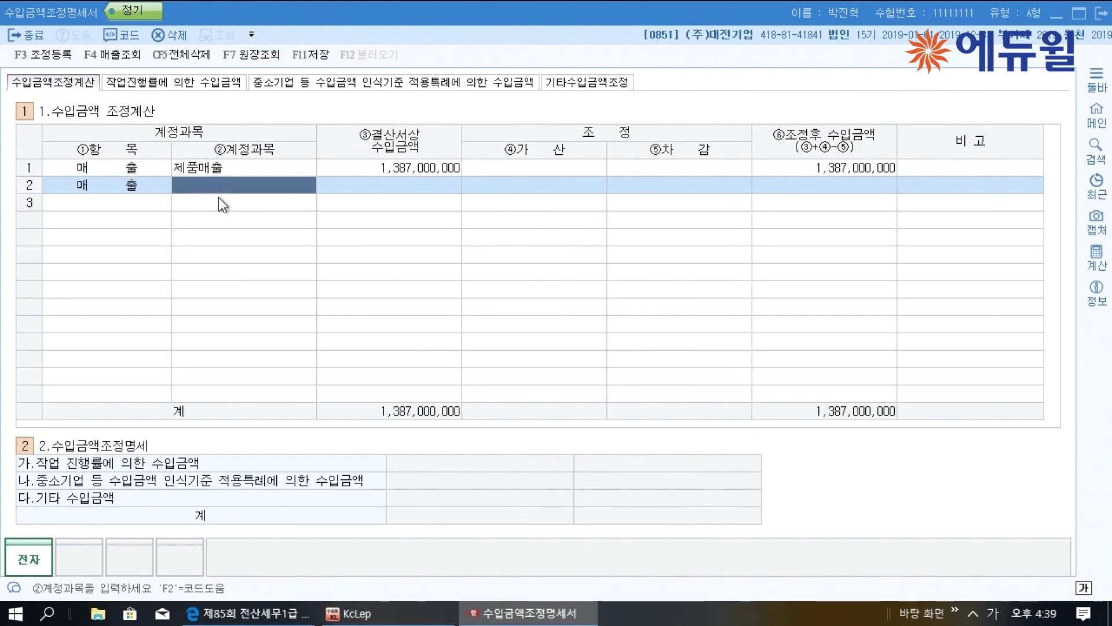
left_click(137, 189)
left_click(258, 186)
key("F2")
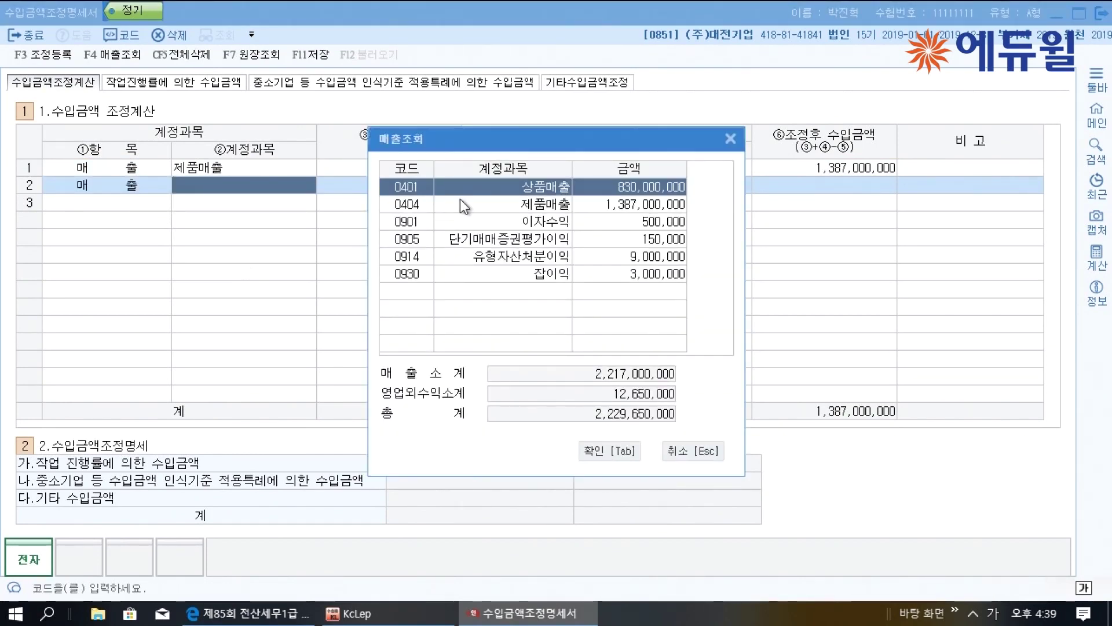
left_click(610, 451)
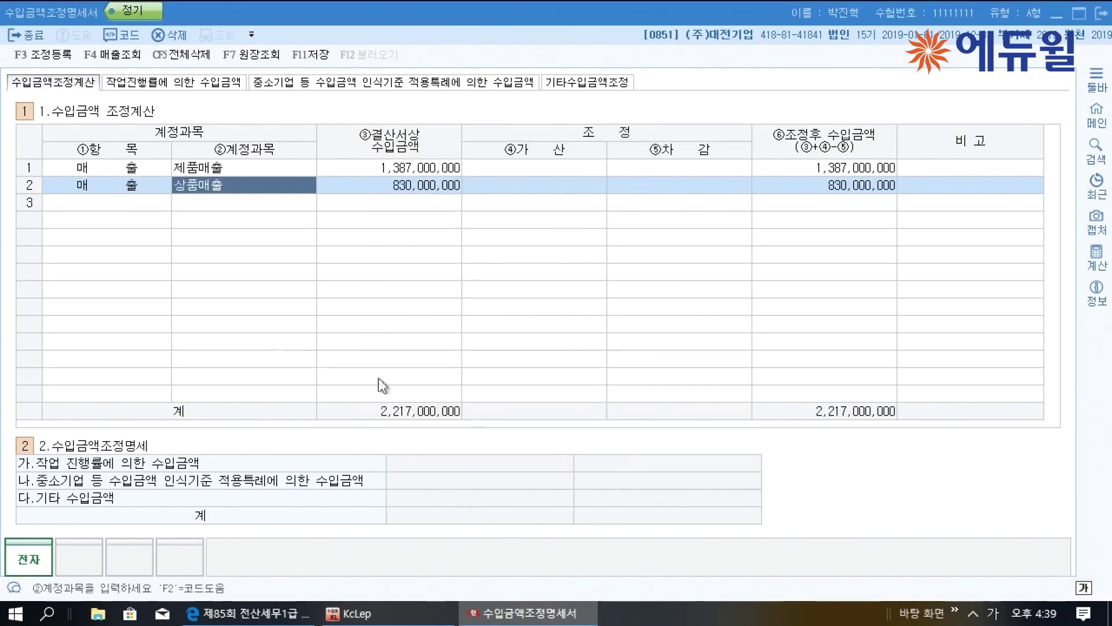
Enter row 3 as 영업외수익 잡이익 3,000,000, save with F11 and close
left_click(150, 208)
key("2")
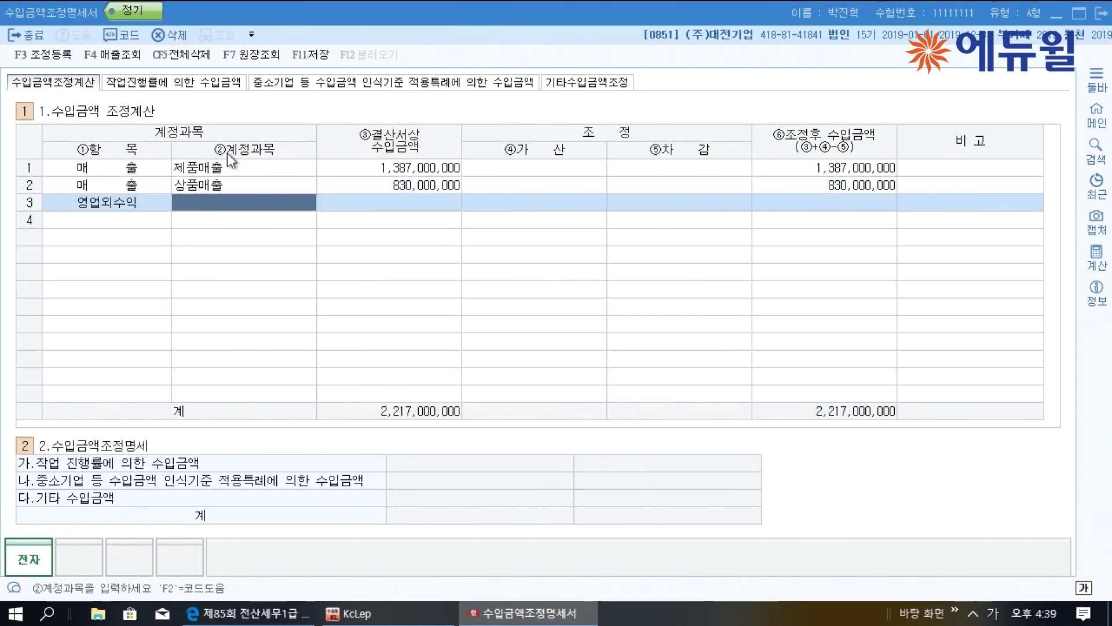
double_click(272, 208)
left_click(541, 272)
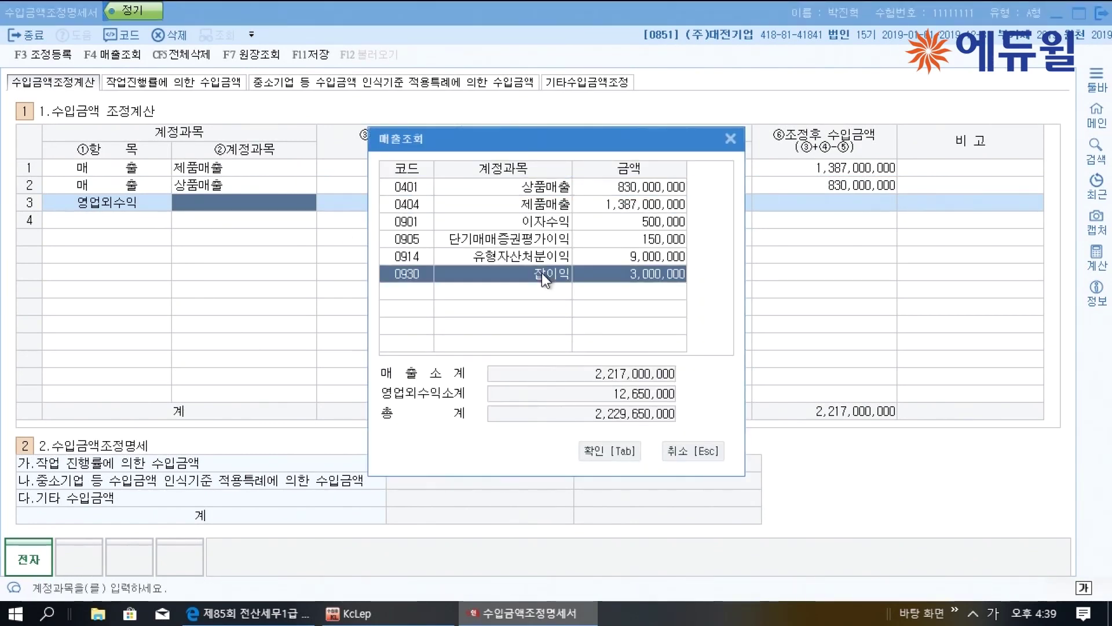
left_click(610, 450)
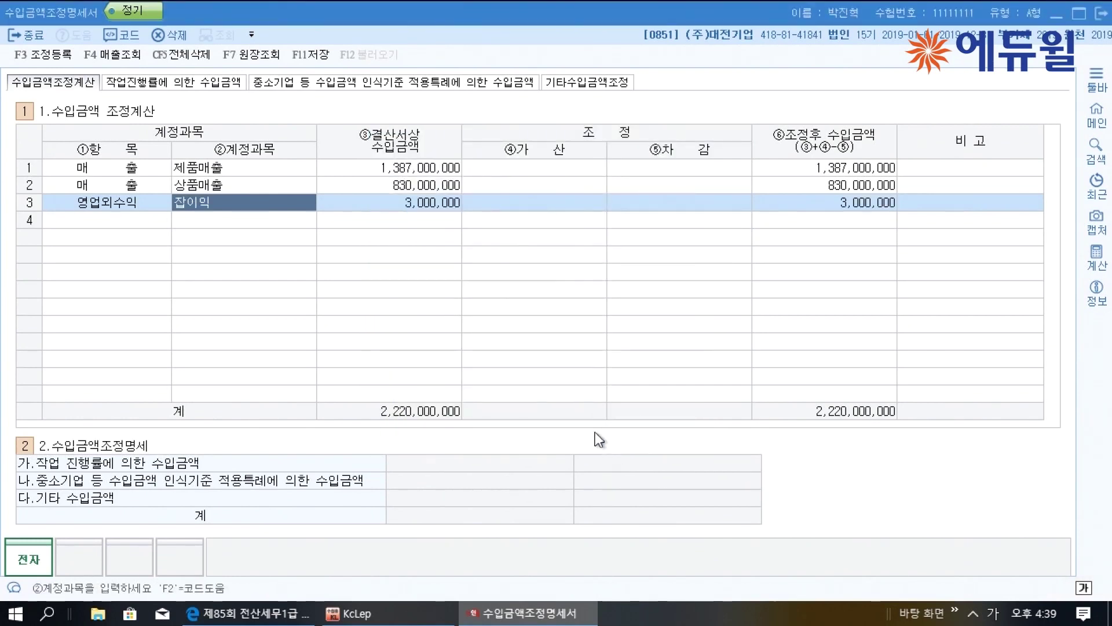
left_click(441, 207)
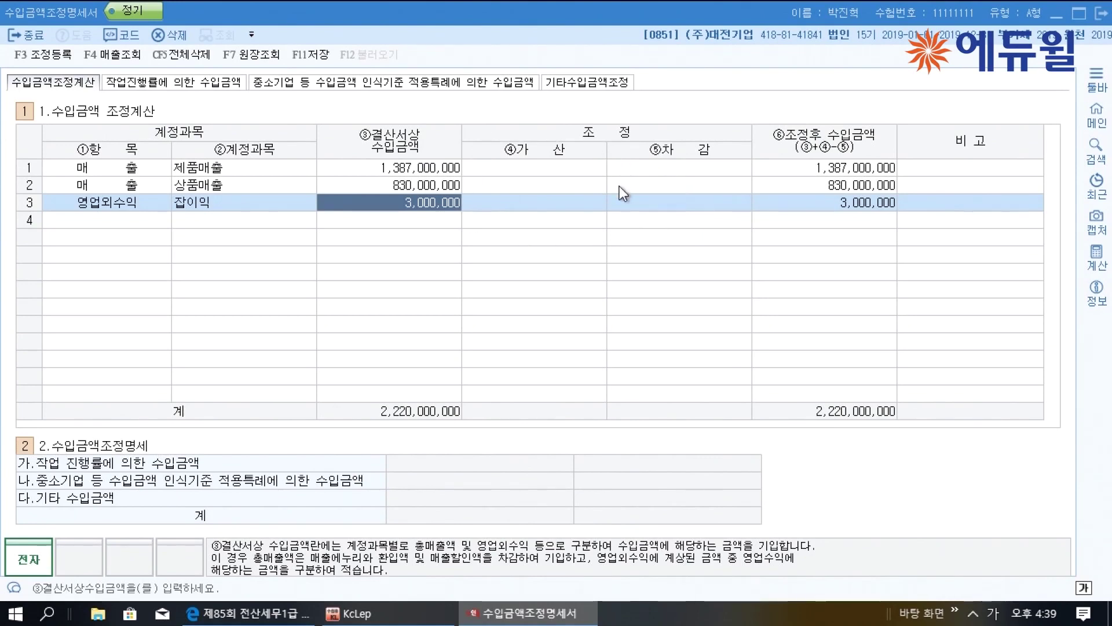
left_click(310, 54)
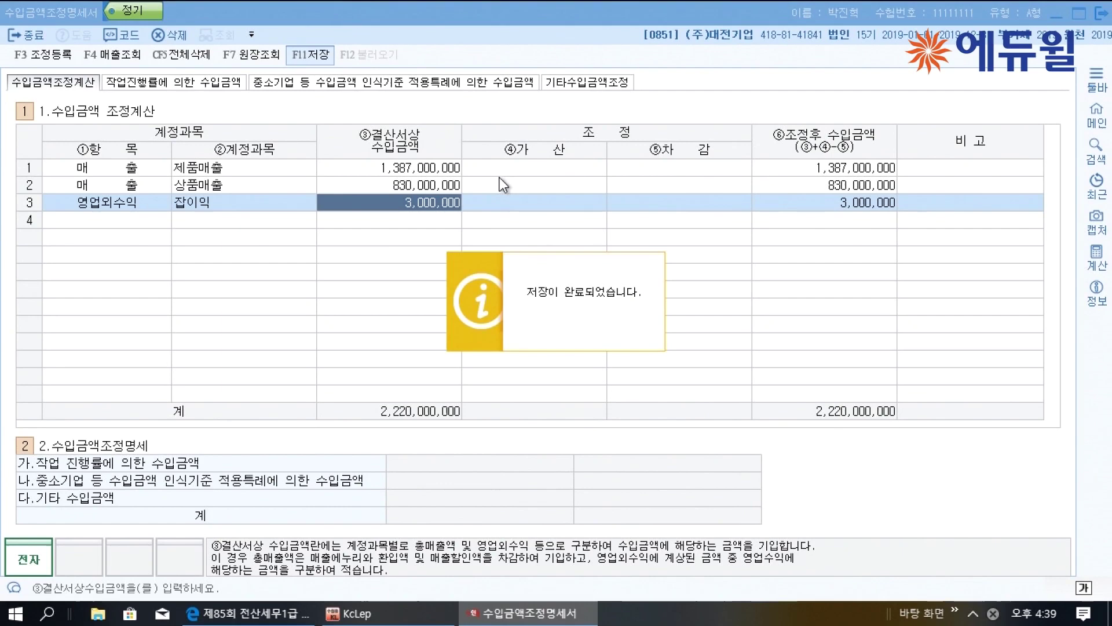
left_click(1090, 16)
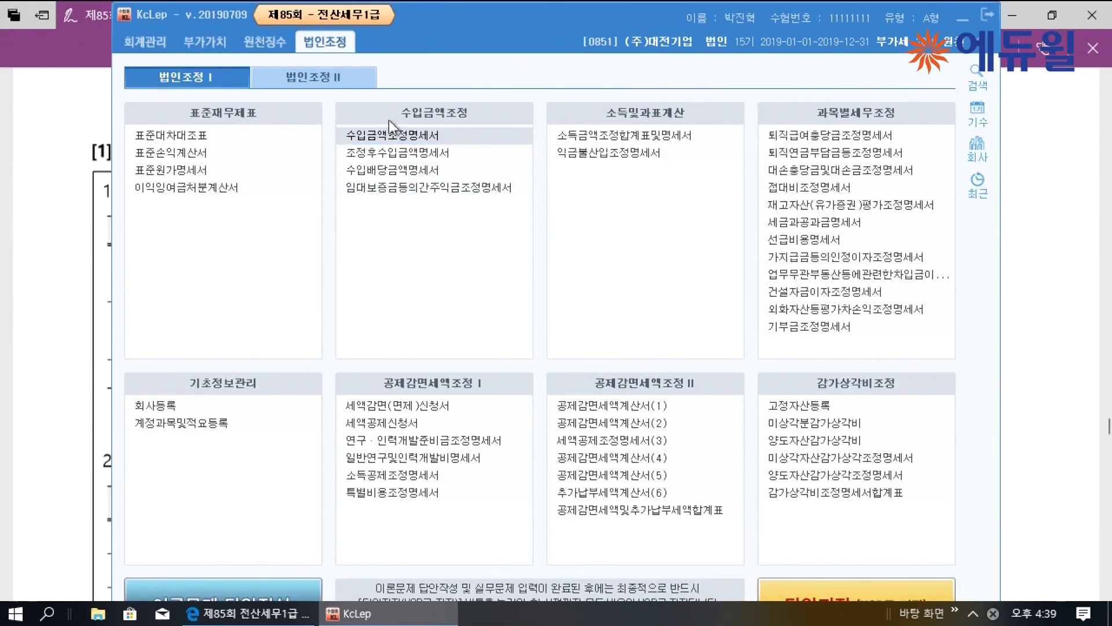
Open the adjusted revenue statement and give row 02 standard expense code 515050
left_click(412, 153)
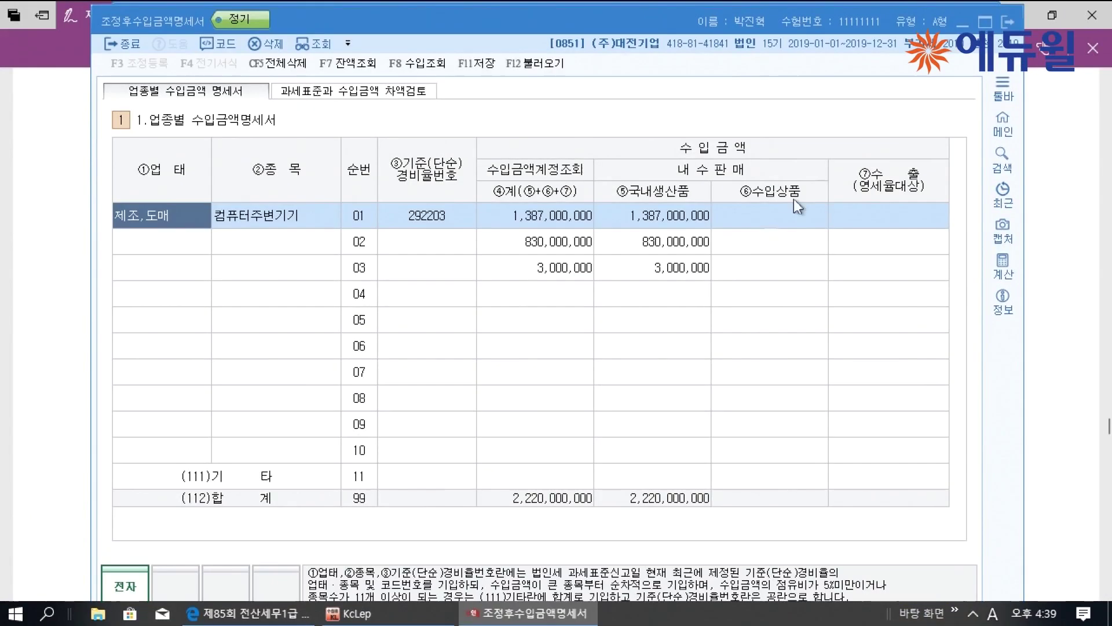
left_click(985, 22)
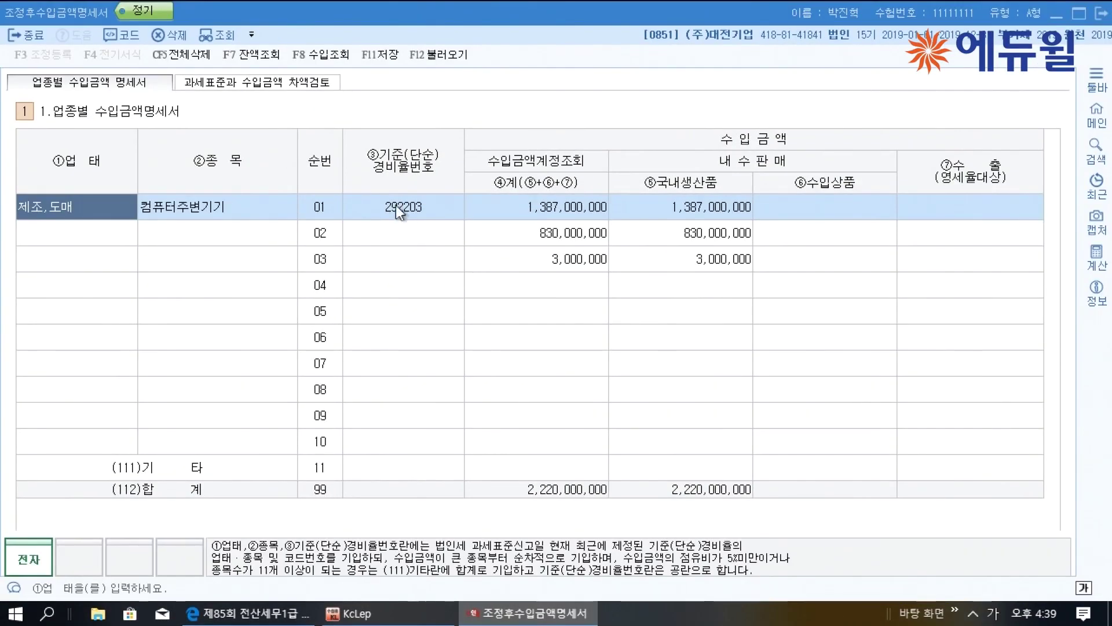
left_click(413, 209)
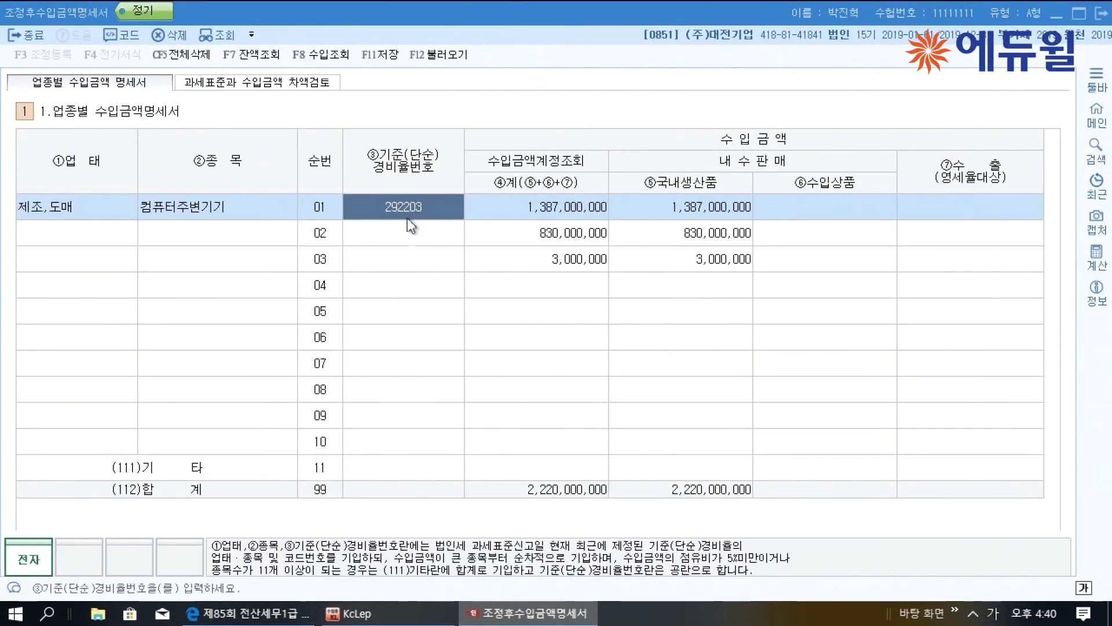
left_click(406, 244)
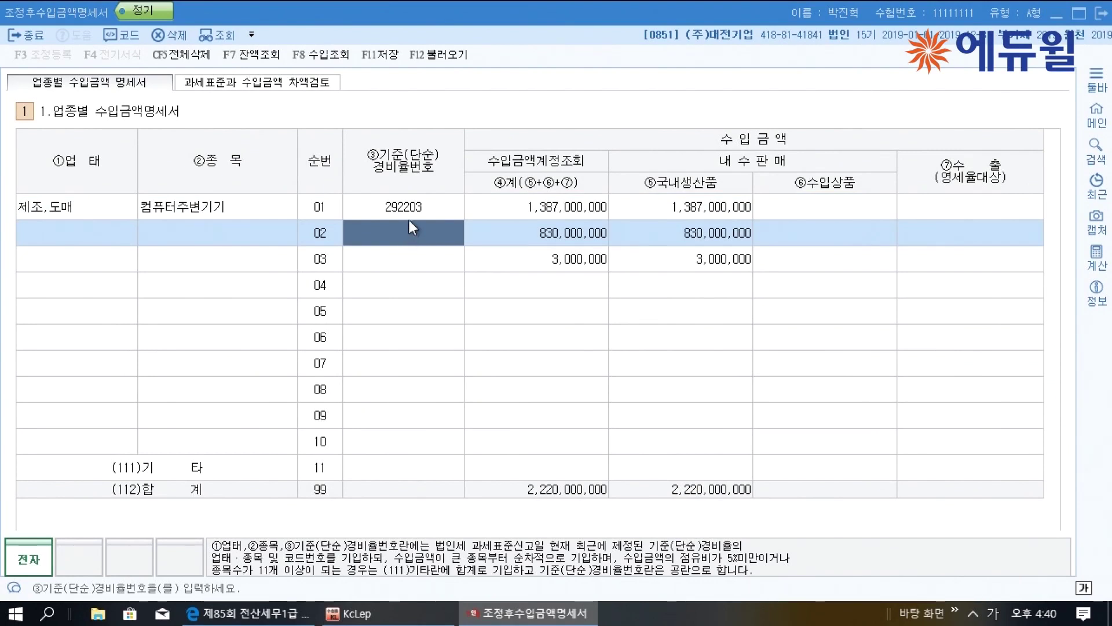
left_click(409, 213)
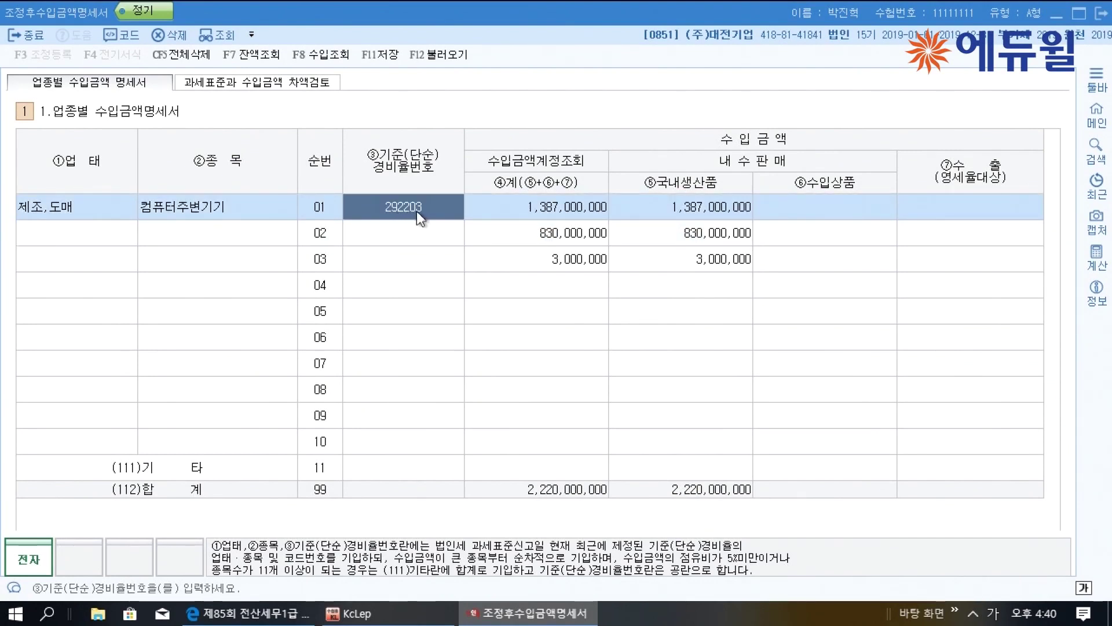
left_click(416, 236)
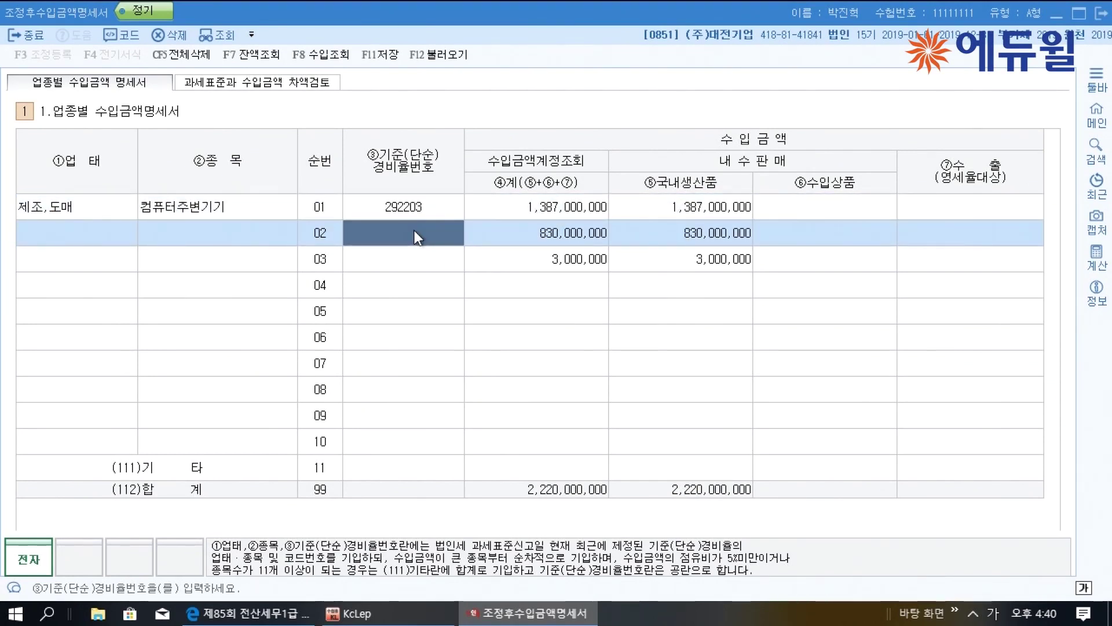
type("515050")
key("Return")
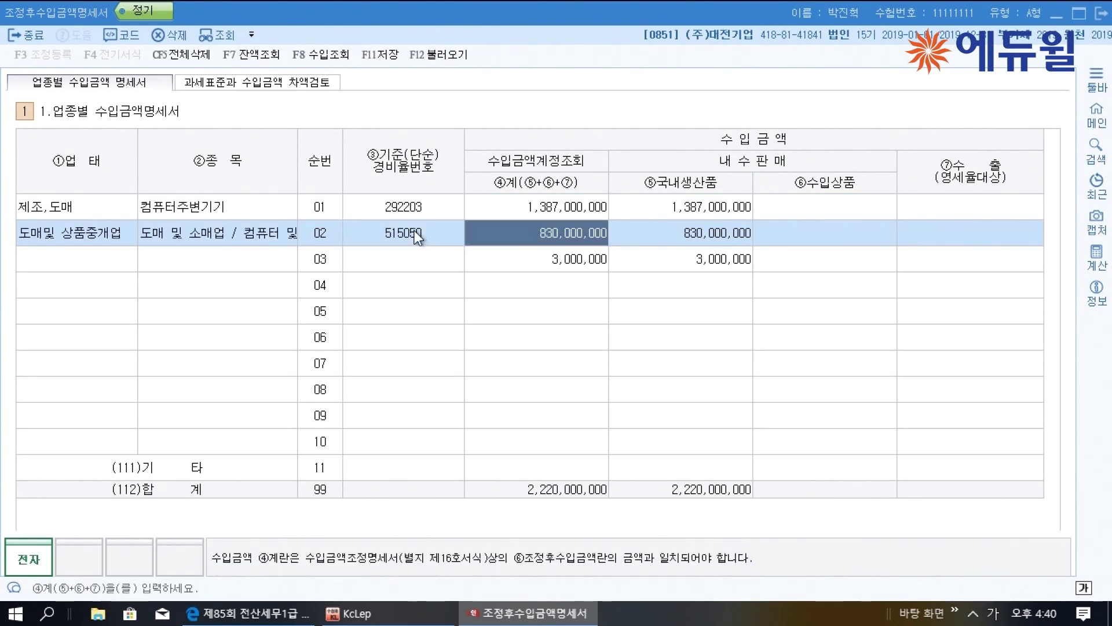
left_click(461, 261)
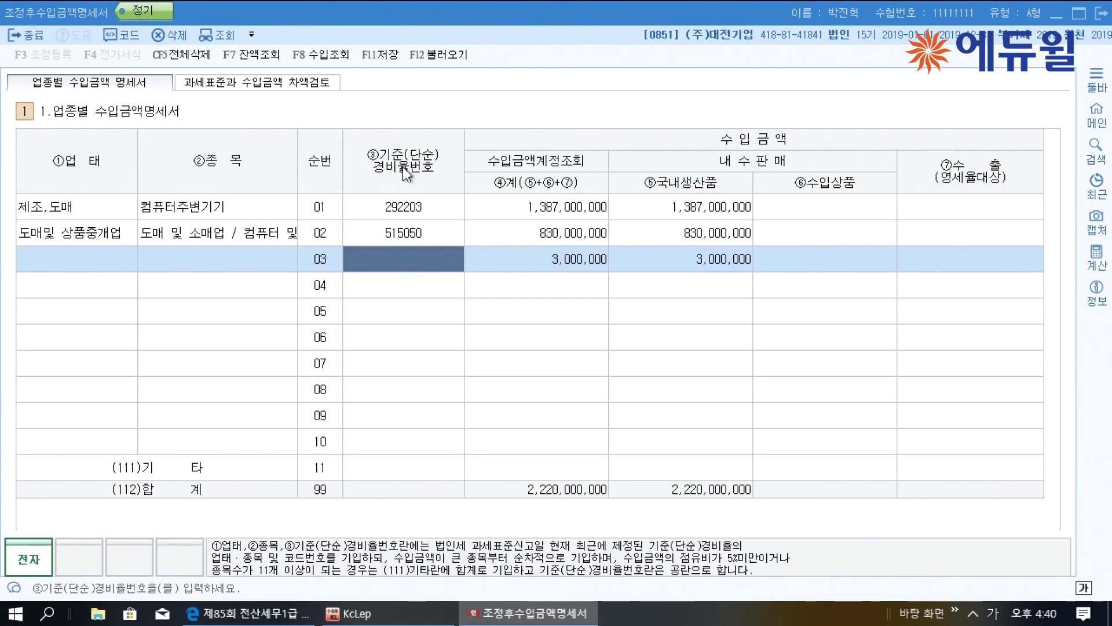
Raise row 01's revenue amount to 1,390,000,000, then start deleting statement data
left_click(591, 268)
left_click(575, 212)
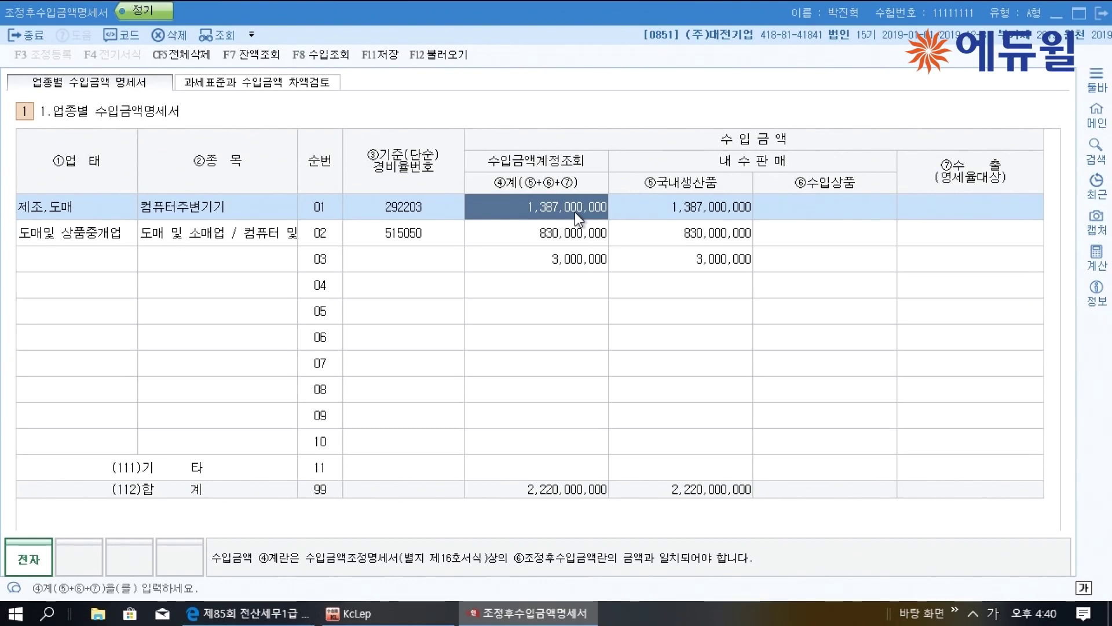
type("1,390,000,000")
key("Return")
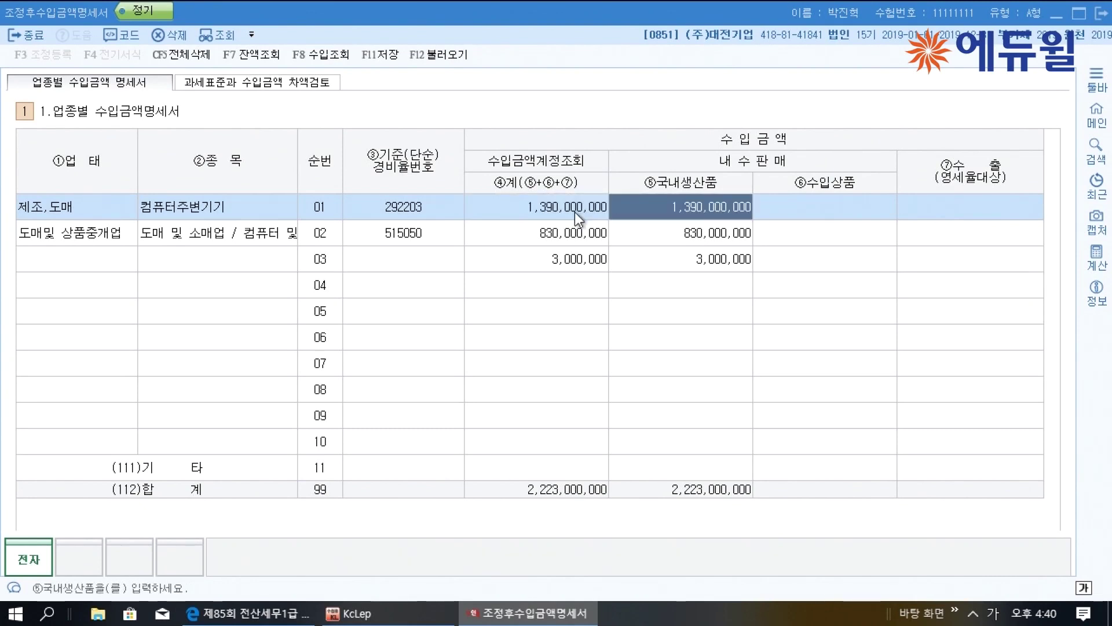
left_click(561, 265)
left_click(172, 52)
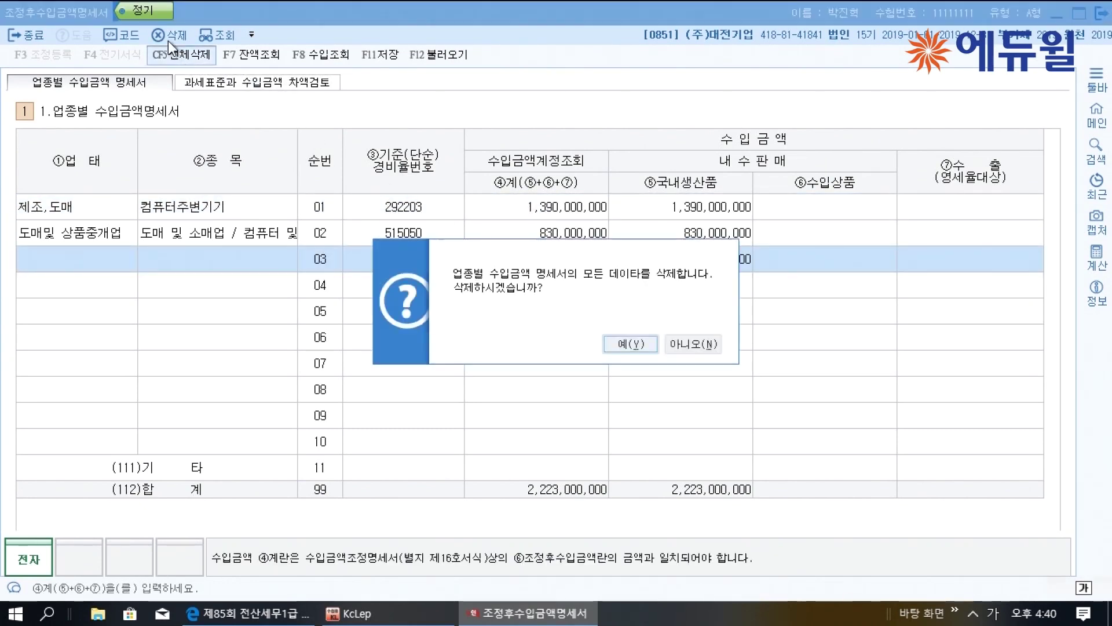
Decline Delete All, then delete only row 03's 3,000,000 line
left_click(710, 347)
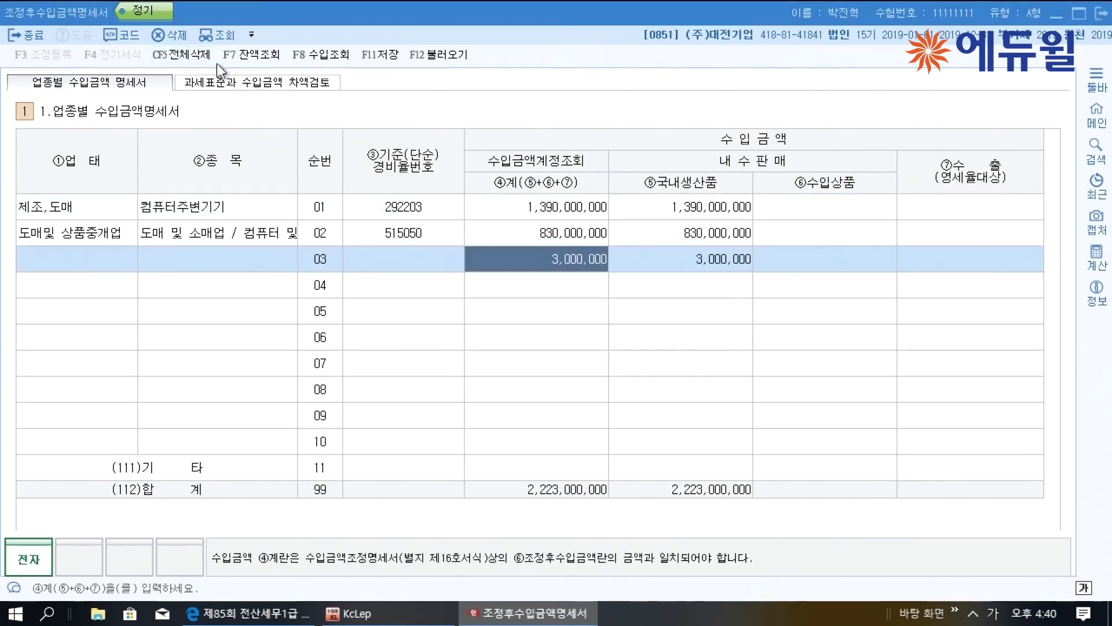
left_click(174, 36)
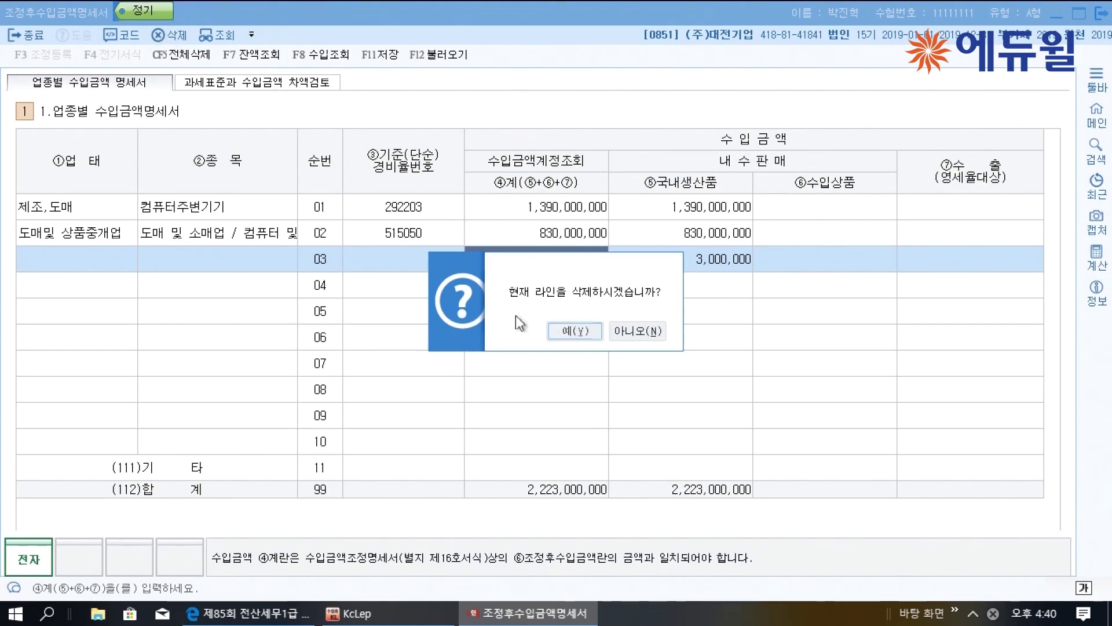
left_click(573, 330)
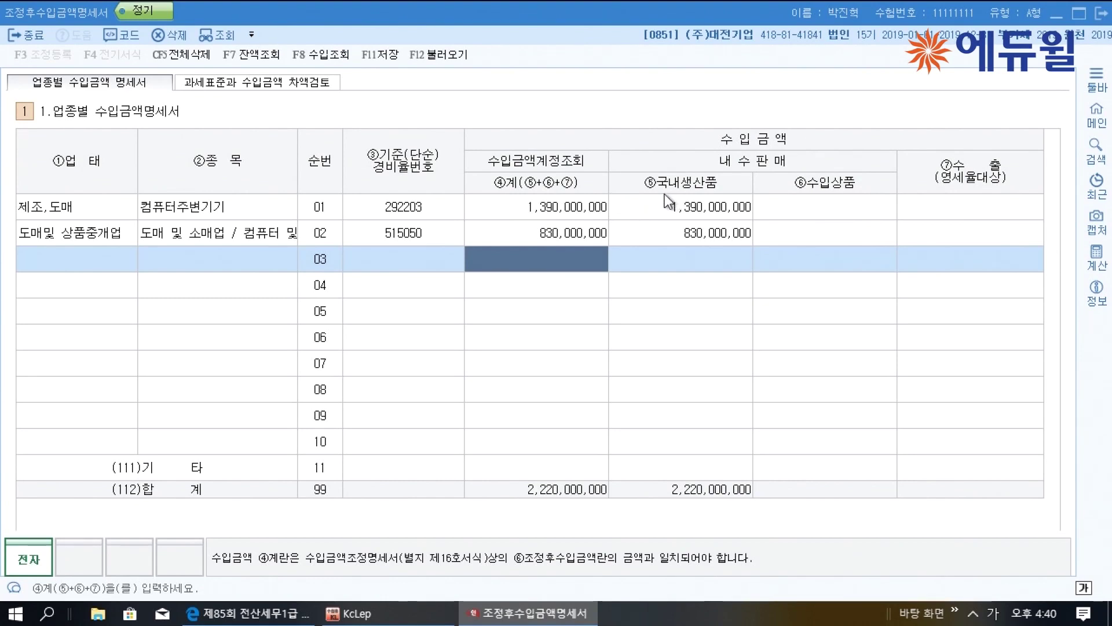
Set row 01's domestic products to 1,263,000,000 and imports to 0, leaving 127,000,000 as exports
left_click(721, 217)
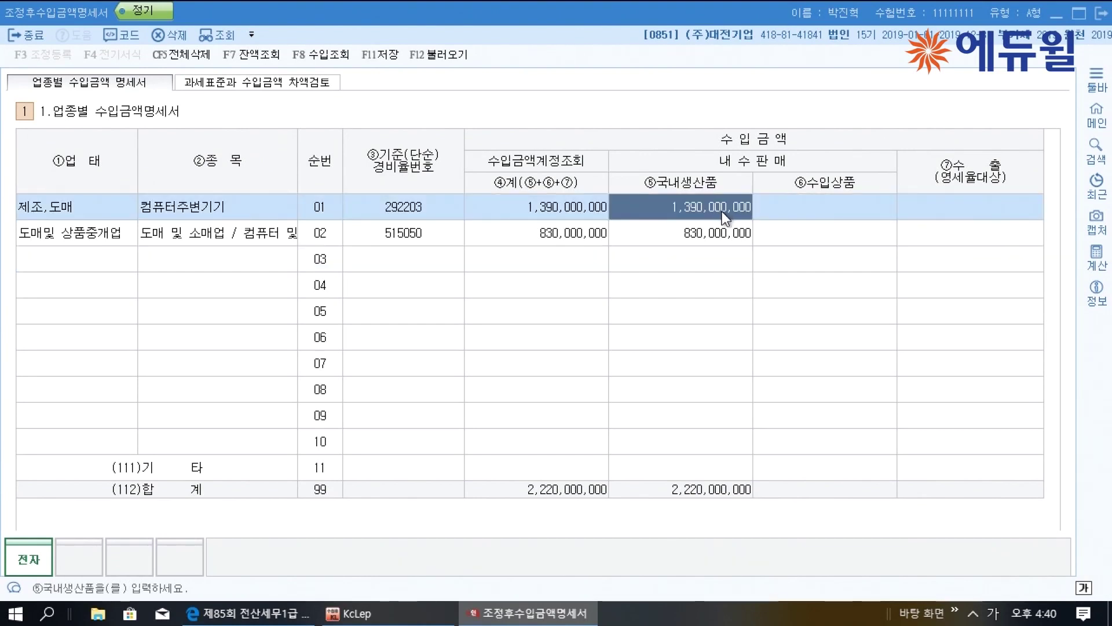
type("1263000000")
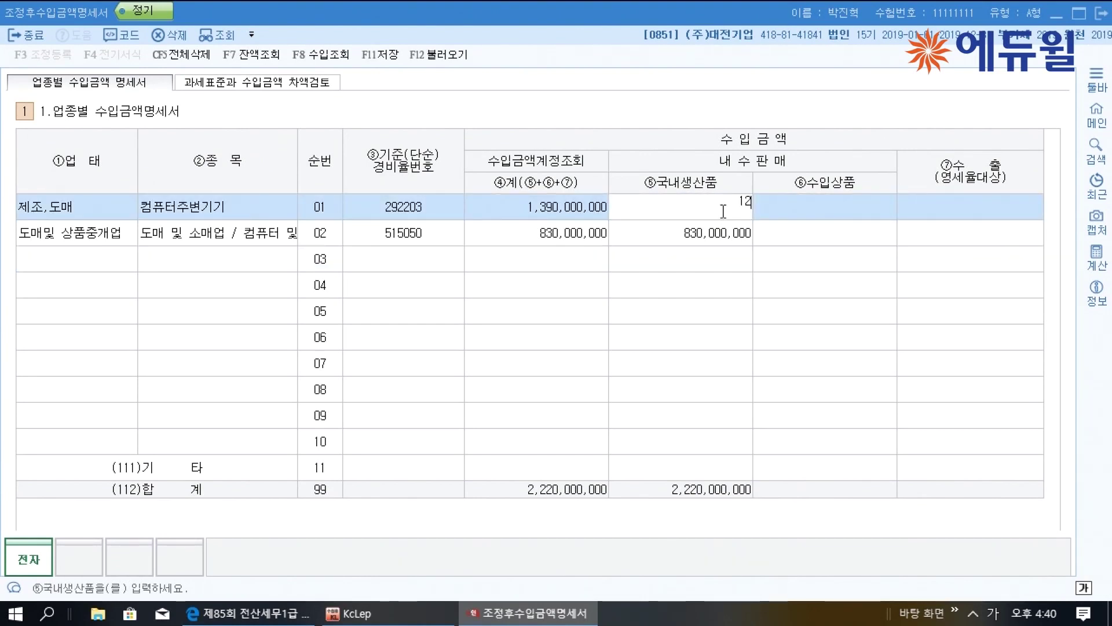
key("Return")
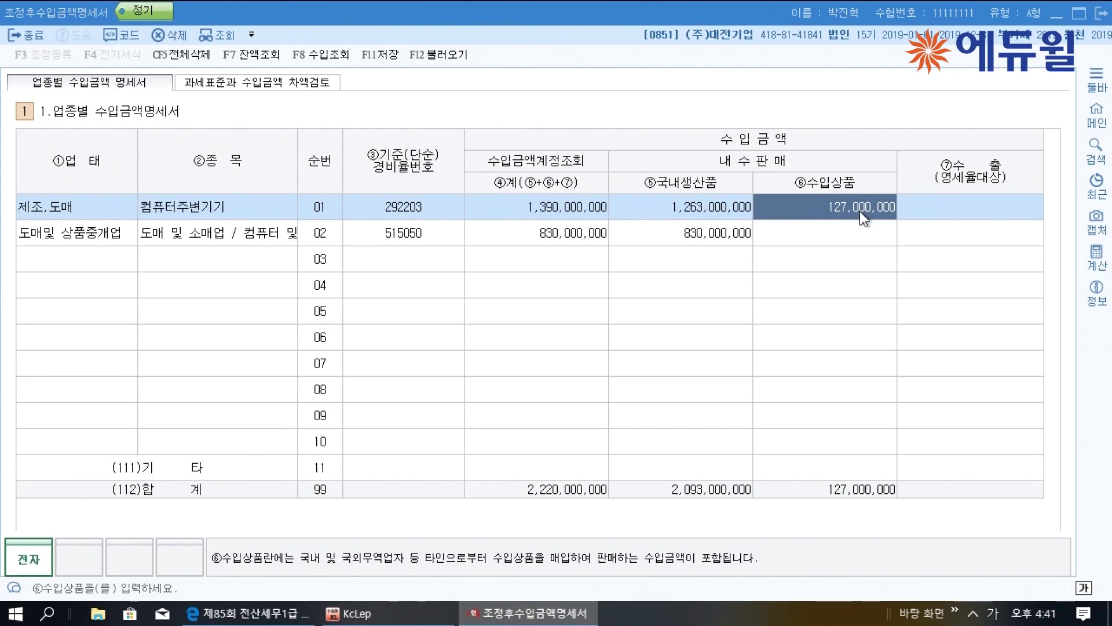
type("0")
key("Return")
key("Return")
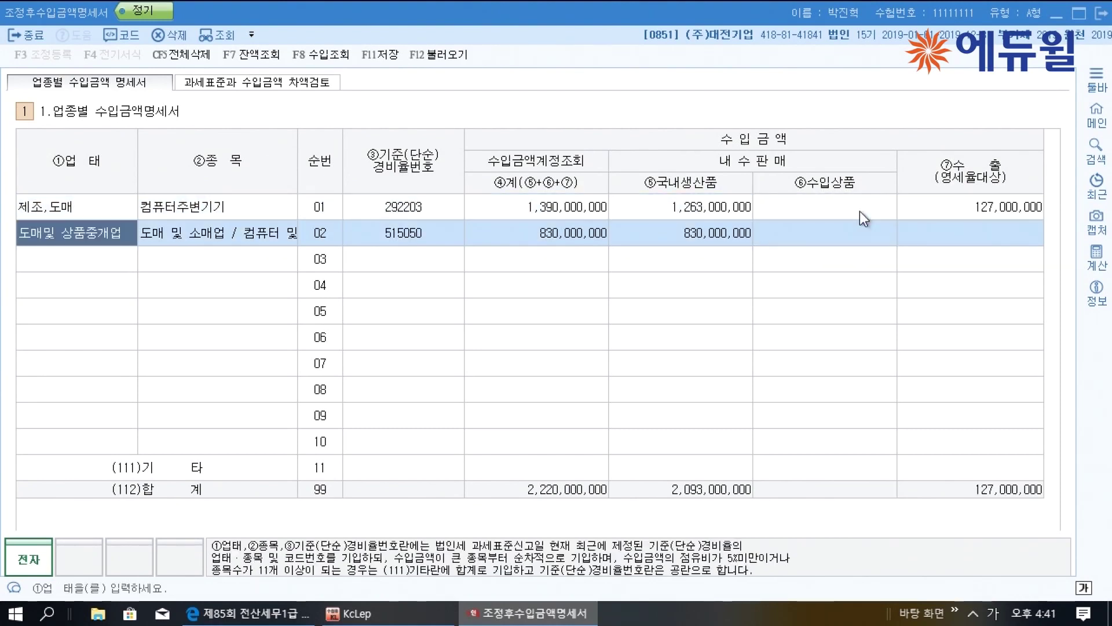
left_click(916, 207)
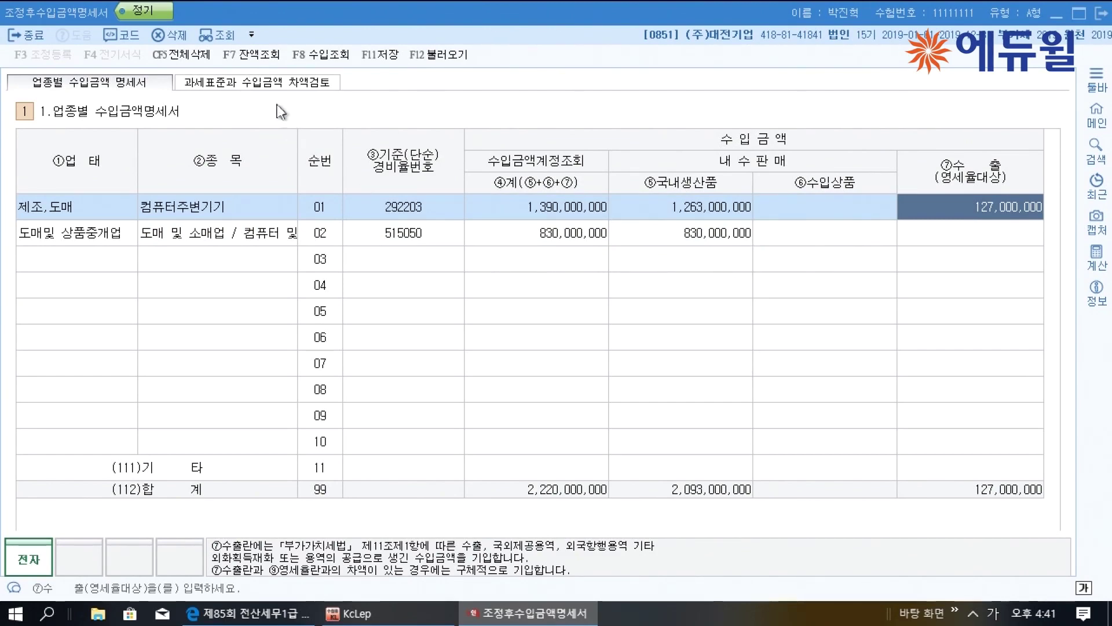
Load the VAT return figures into the tax base versus revenue difference review
left_click(278, 84)
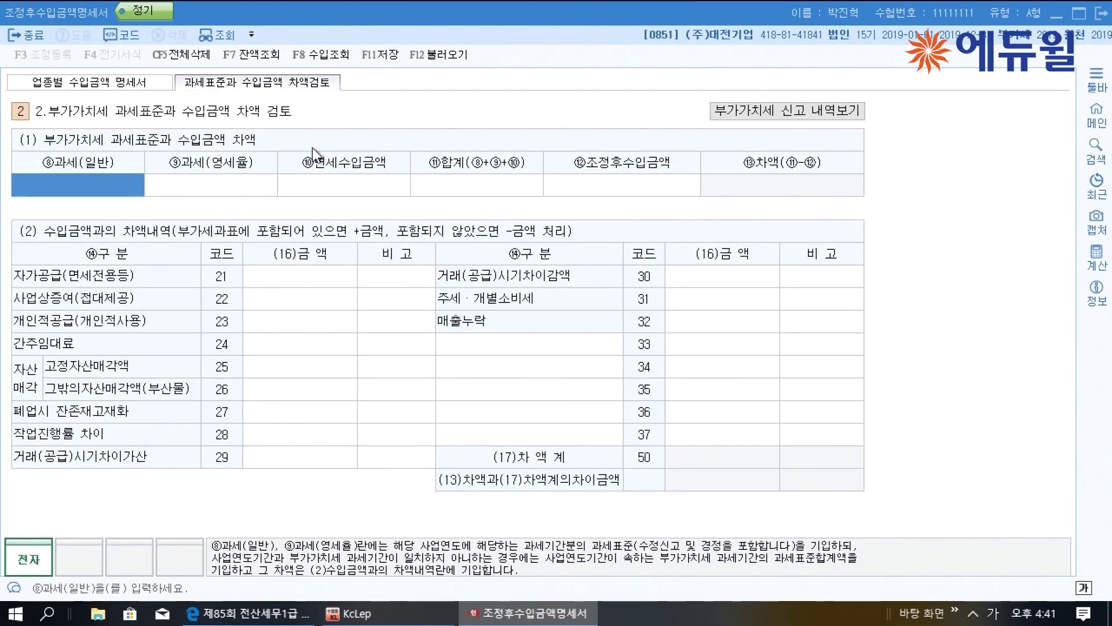
left_click(438, 55)
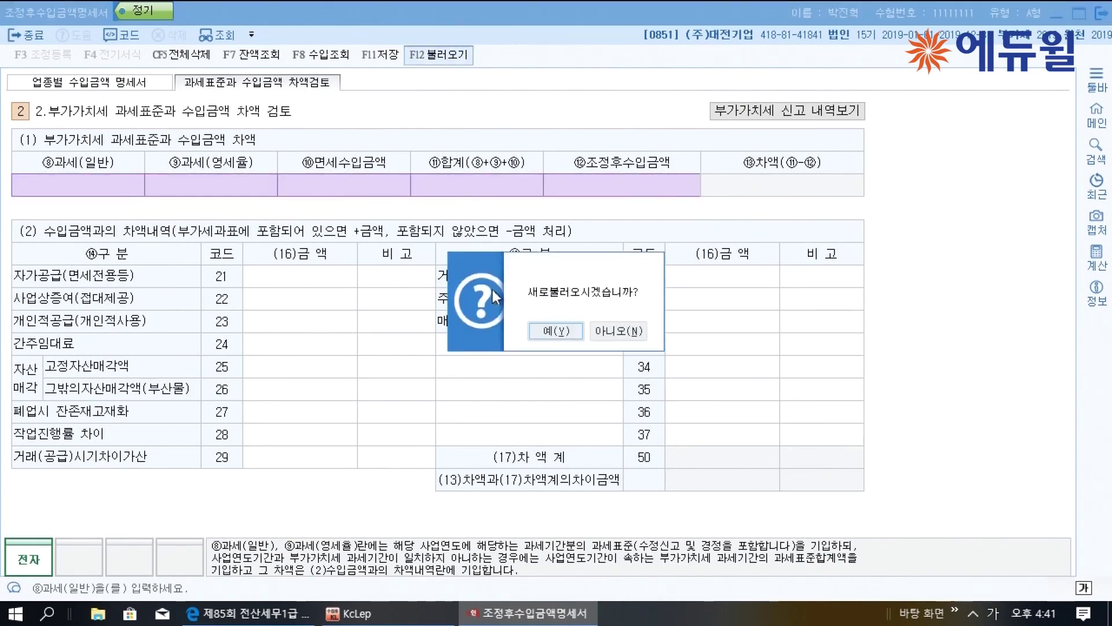
left_click(539, 333)
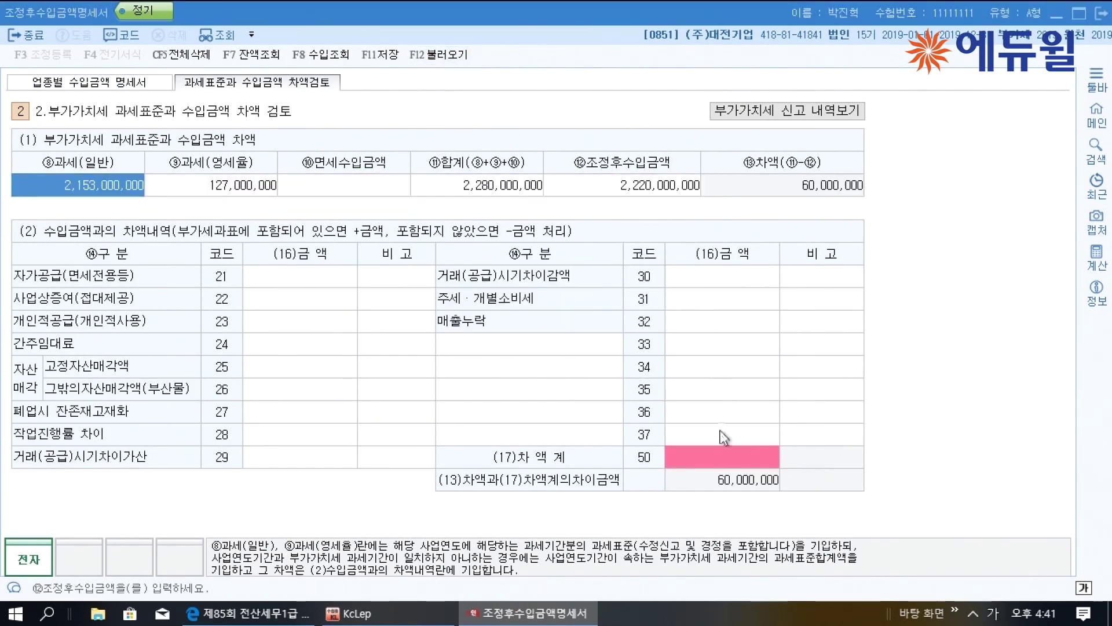
Switch to the exam PDF and scroll to the VAT tax base table
left_click(249, 613)
scroll(352, 396, "down", 3)
scroll(353, 397, "down", 3)
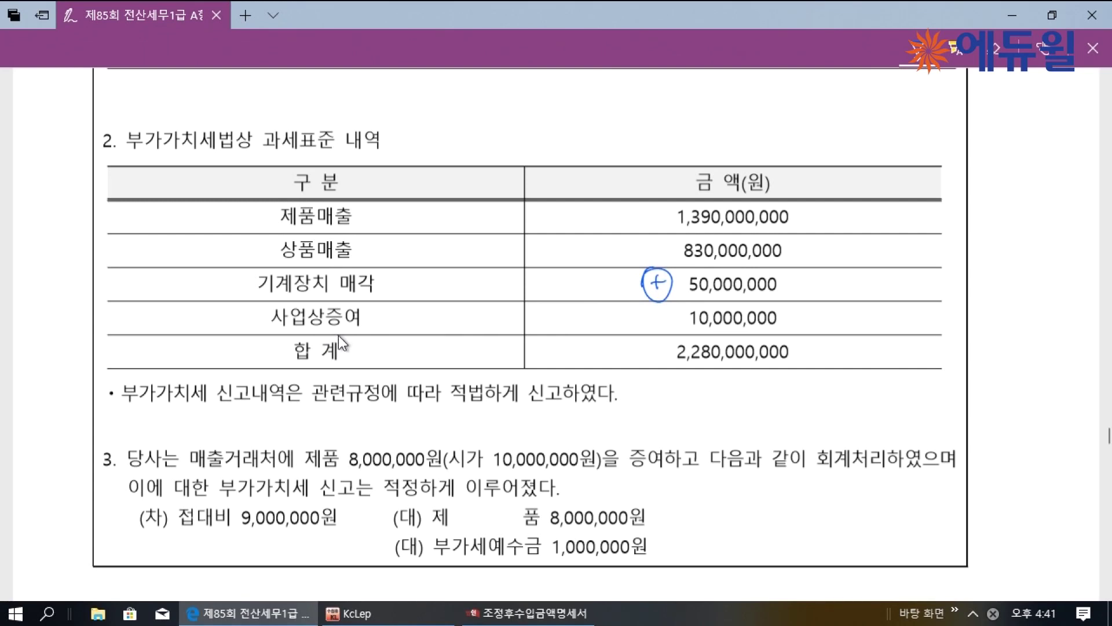
Mark the 10,000,000 business gift as an addition, underline 회계처리 and 접대비, then return to KcLep
mouse_move(651, 316)
left_mouse_down()
mouse_move(671, 316)
mouse_move(660, 328)
left_mouse_up()
mouse_move(651, 305)
left_mouse_down()
mouse_move(666, 333)
mouse_move(650, 303)
mouse_move(764, 299)
left_mouse_up()
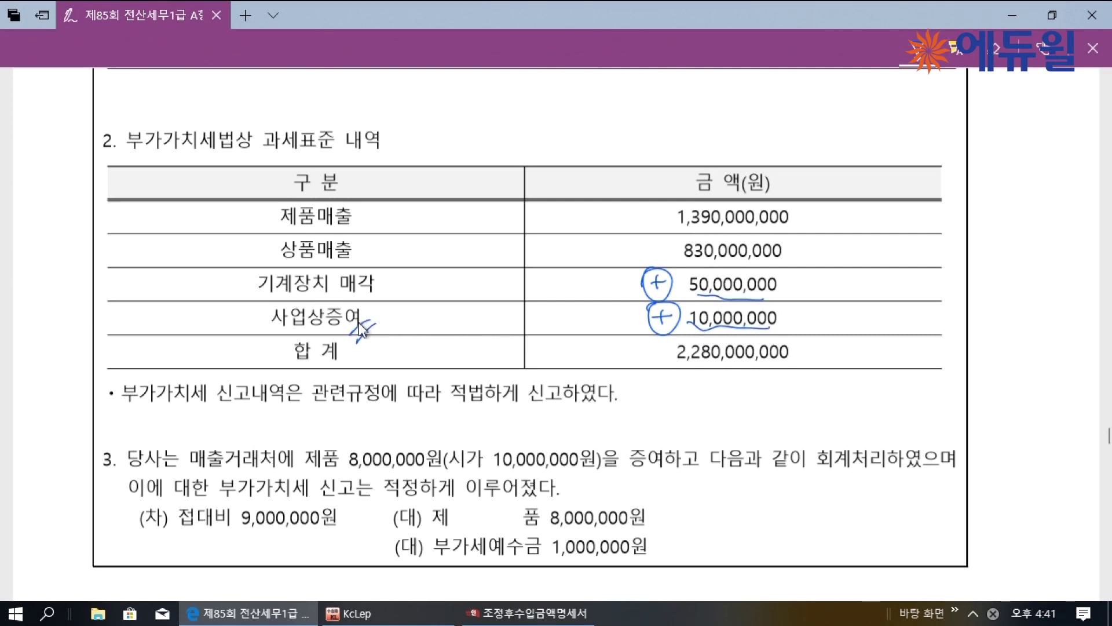
left_click_drag(811, 467, 880, 463)
left_click_drag(657, 510, 659, 554)
left_click_drag(377, 523, 371, 564)
left_click_drag(163, 535, 304, 524)
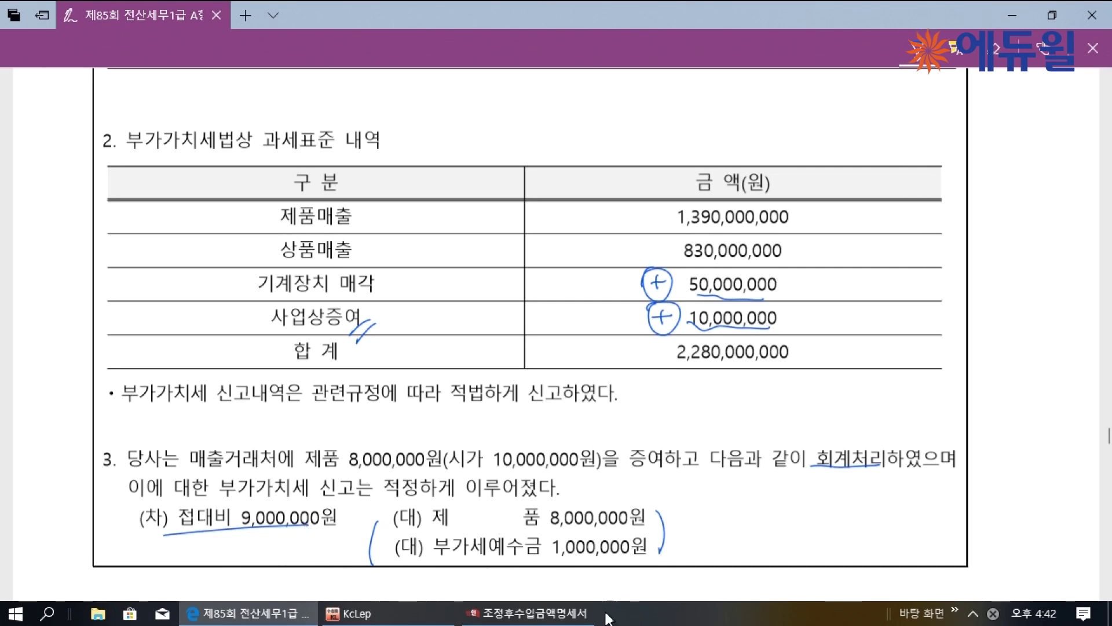
left_click(559, 612)
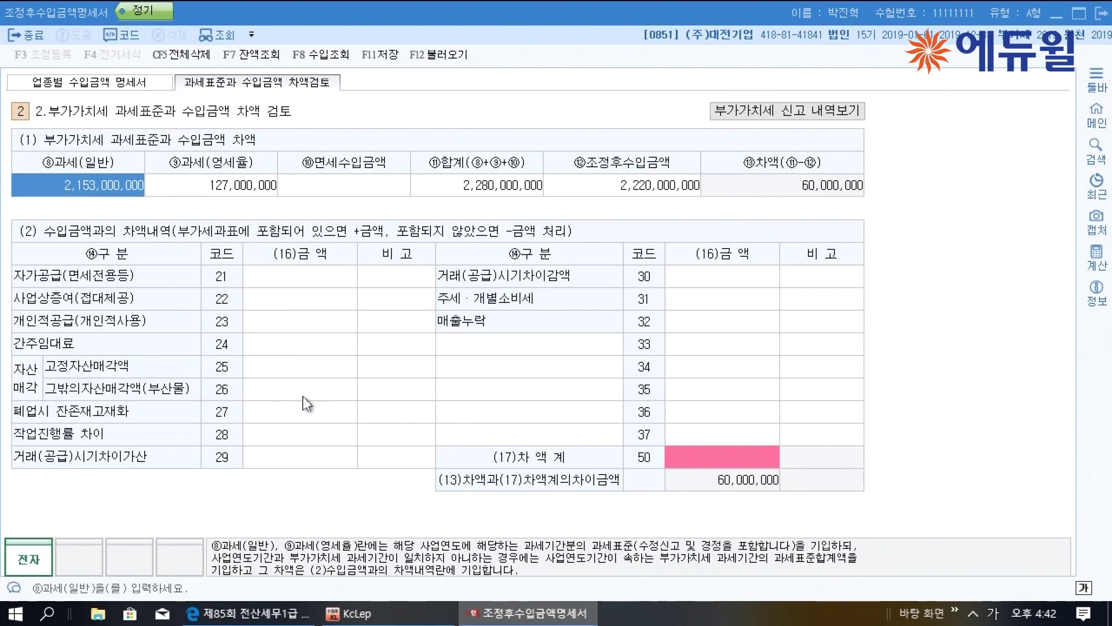
Enter 50,000,000 at code 25 and 10,000,000 at code 22, save, and return to the PDF
left_click(326, 374)
type("50000000")
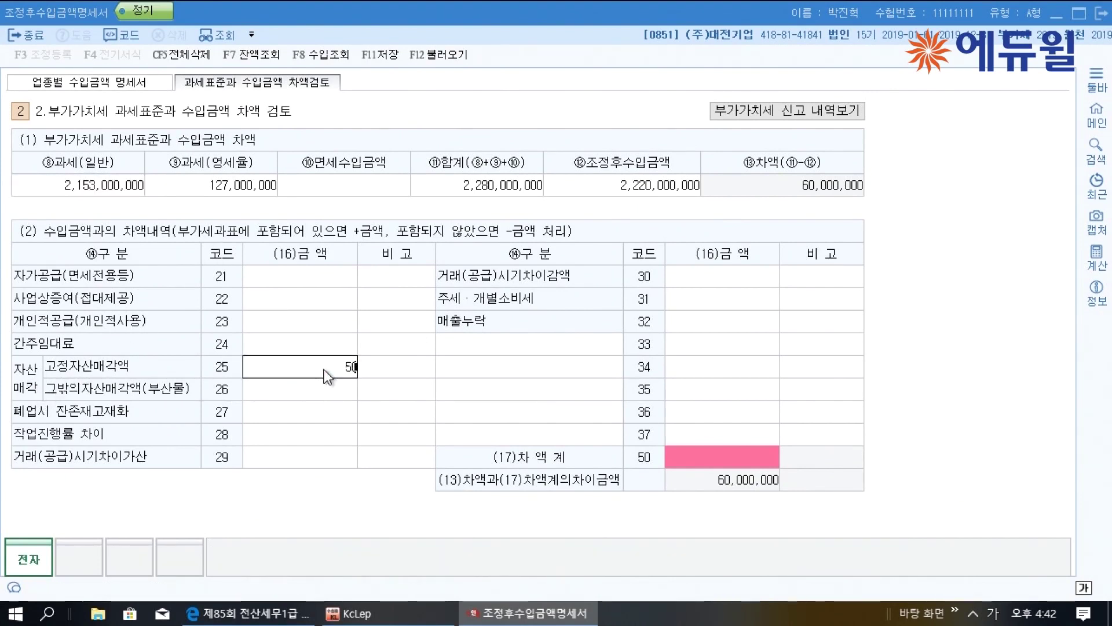
key("Return")
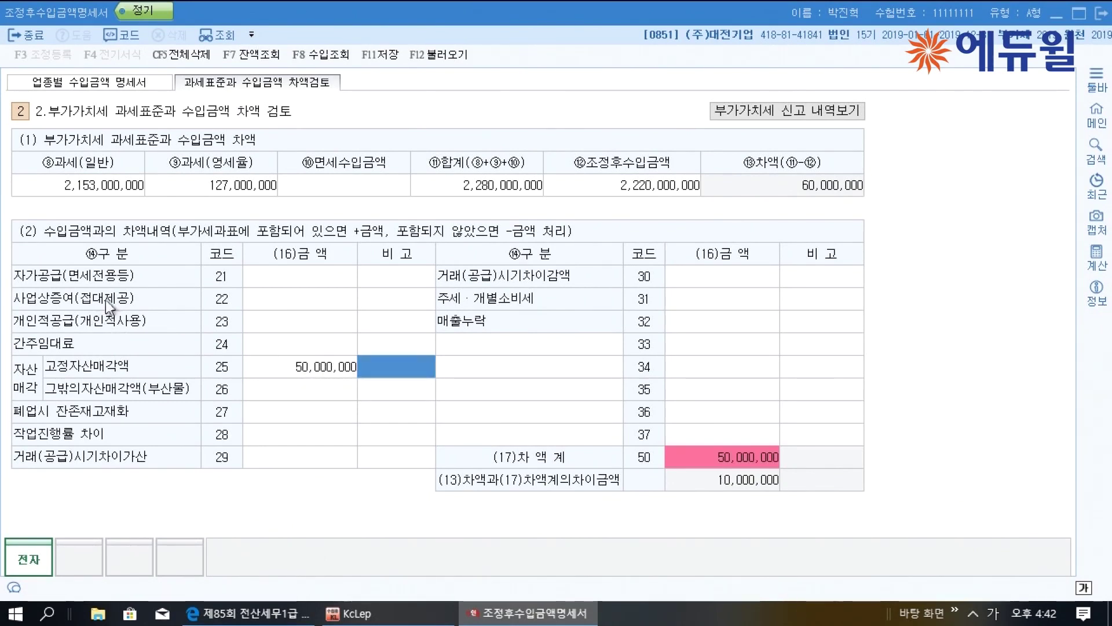
left_click(331, 311)
type("100000,000")
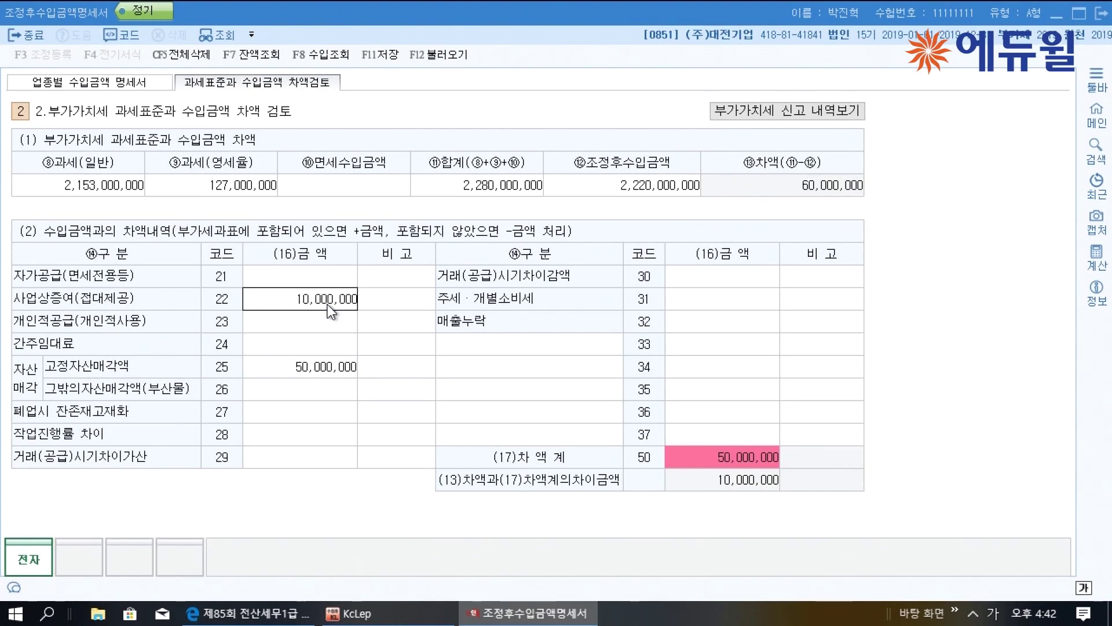
key("Return")
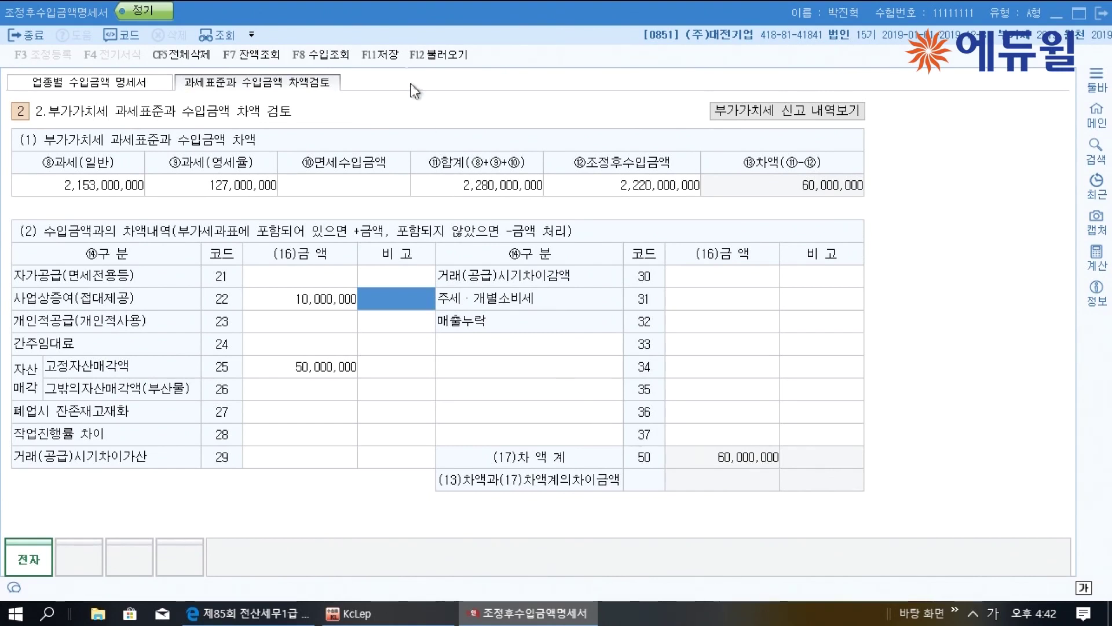
left_click(391, 54)
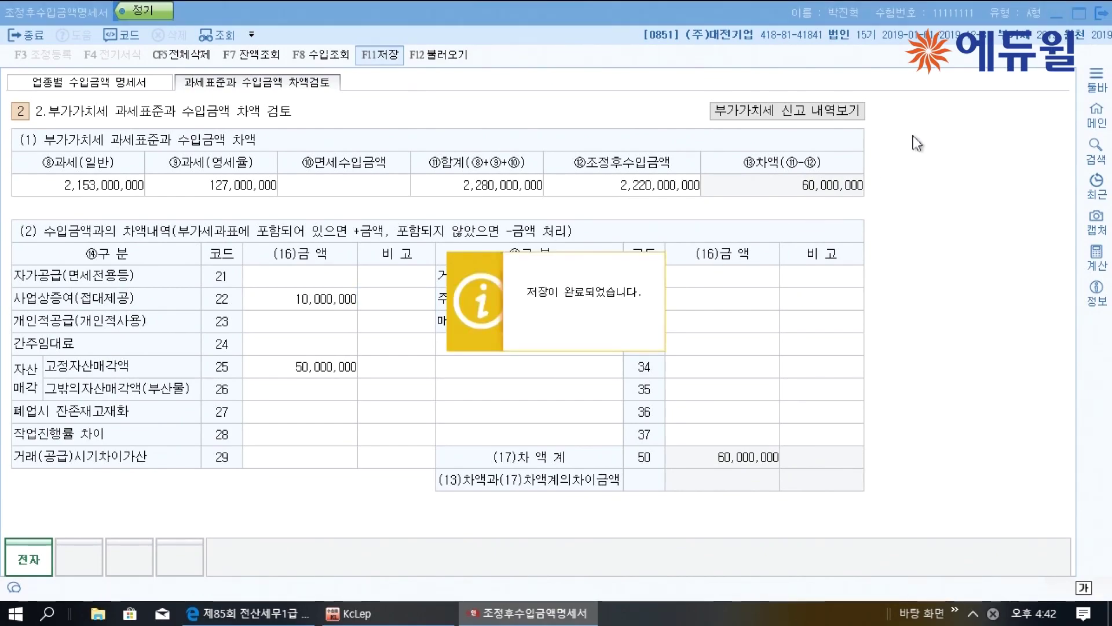
left_click(1099, 13)
Mark up question [2]: 감가상각비조정, 고정자산, 세무조정 and the 2019년말 고정자산대장 heading
scroll(843, 281, "down", 10)
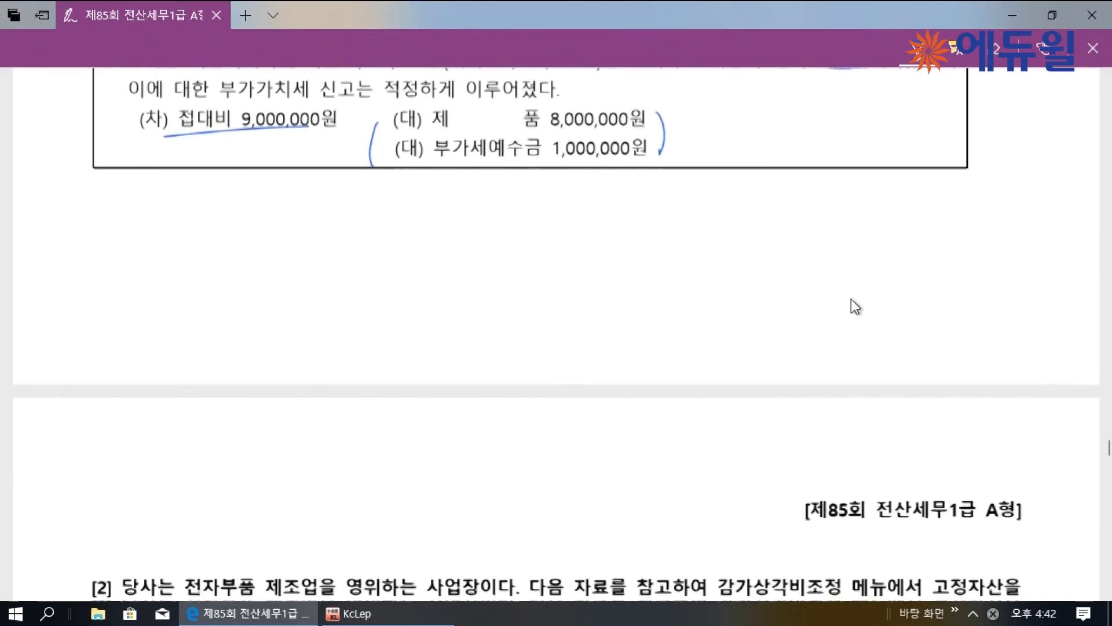
scroll(852, 300, "down", 2)
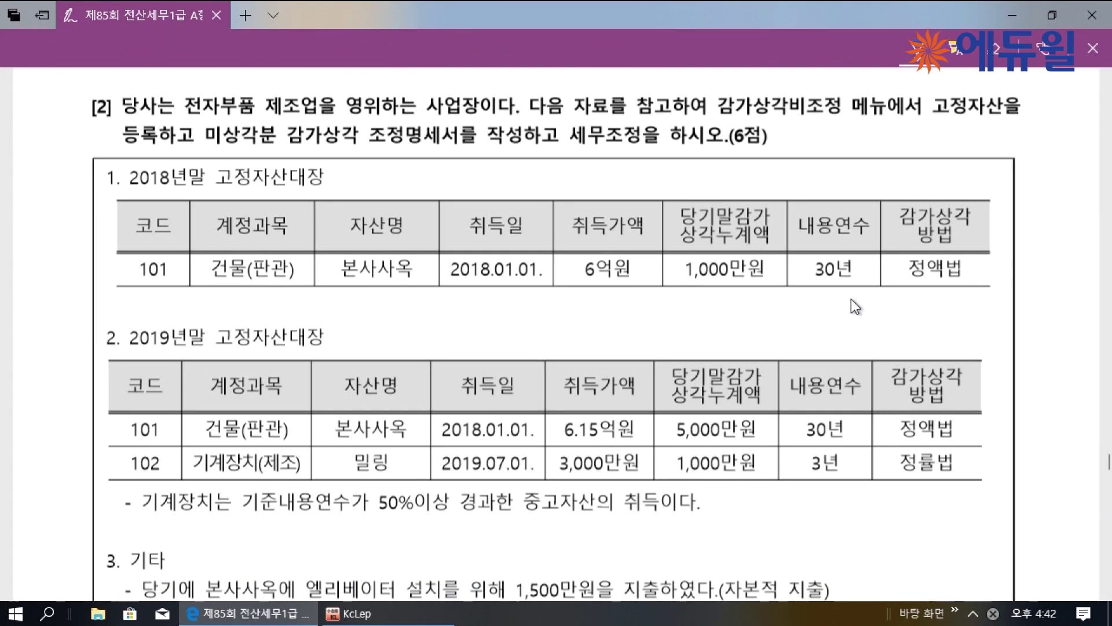
left_click_drag(721, 120, 886, 112)
left_click(933, 119)
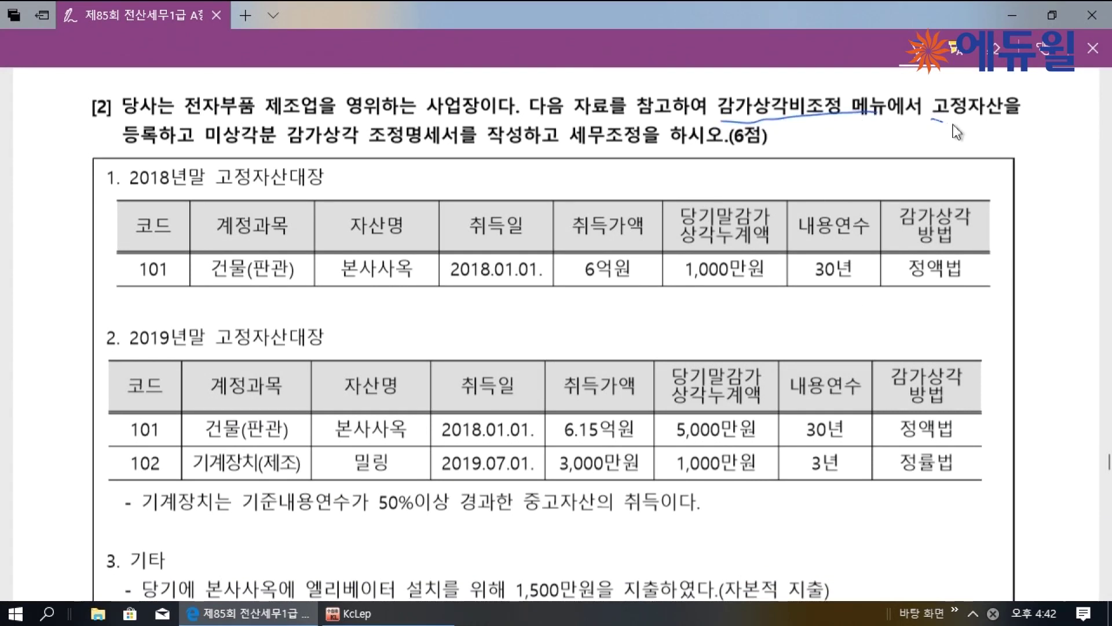
left_click_drag(126, 147, 163, 147)
mouse_move(978, 122)
left_mouse_down()
mouse_move(976, 152)
mouse_move(989, 154)
left_mouse_up()
mouse_move(206, 146)
left_mouse_down()
mouse_move(443, 150)
mouse_move(423, 188)
mouse_move(443, 183)
left_mouse_up()
mouse_move(614, 113)
left_mouse_down()
mouse_move(635, 154)
mouse_move(570, 119)
left_mouse_up()
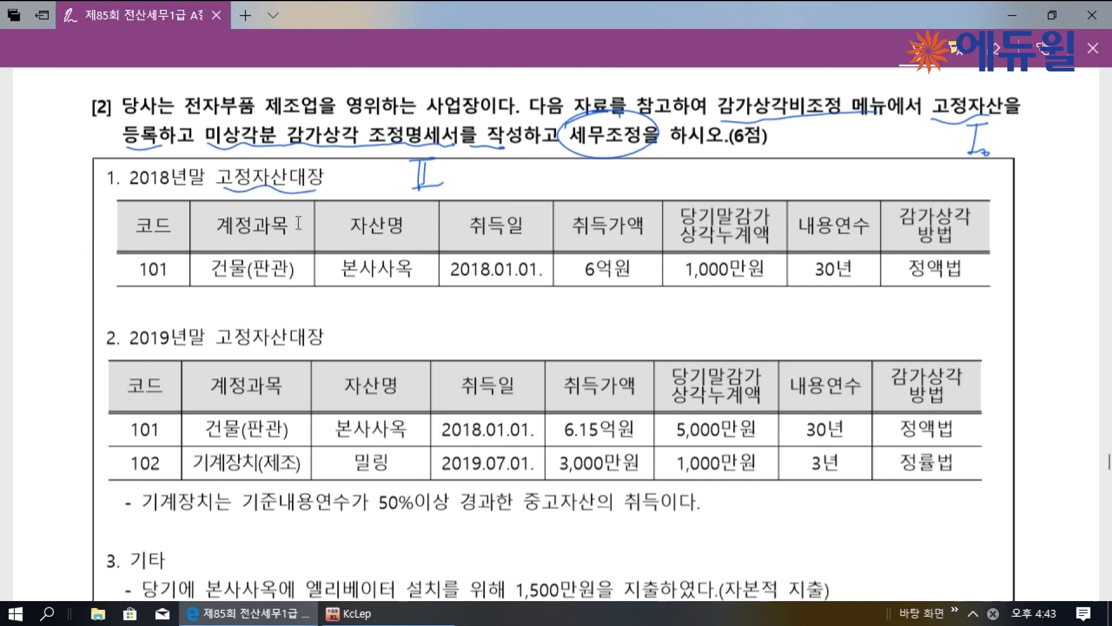
left_click_drag(218, 348, 235, 350)
Underline the 2018 1,000만원 accumulated depreciation and write the building's 감누 40,000,000 note
scroll(454, 297, "down", 1)
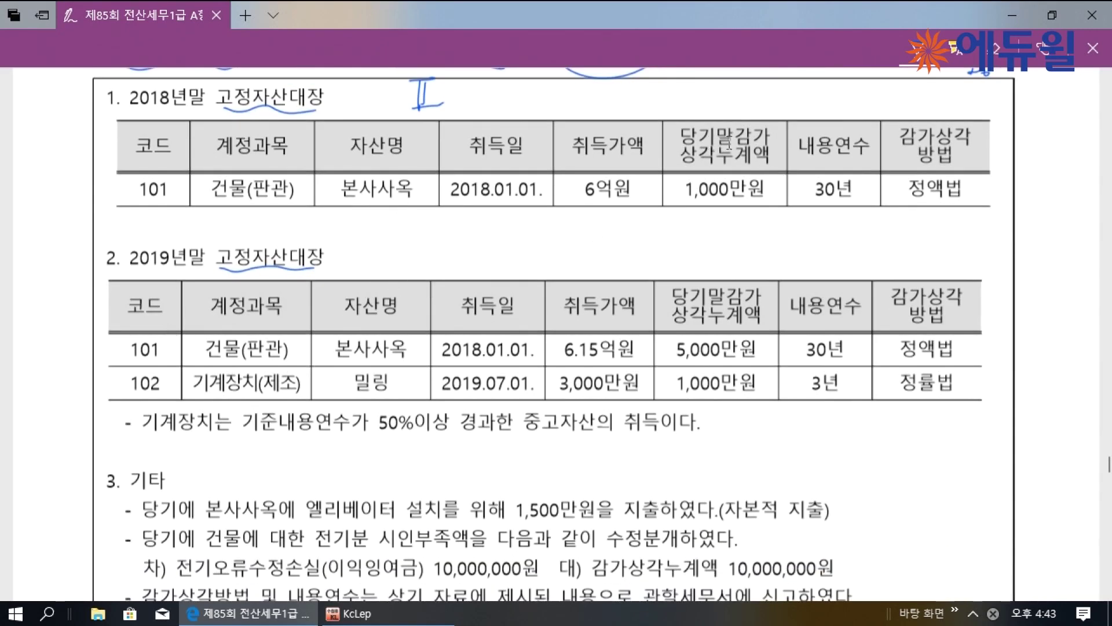
left_click_drag(685, 202, 746, 199)
mouse_move(742, 431)
left_mouse_down()
mouse_move(741, 474)
mouse_move(770, 451)
mouse_move(801, 474)
left_mouse_up()
mouse_move(497, 441)
left_mouse_down()
mouse_move(501, 459)
mouse_move(517, 444)
left_mouse_up()
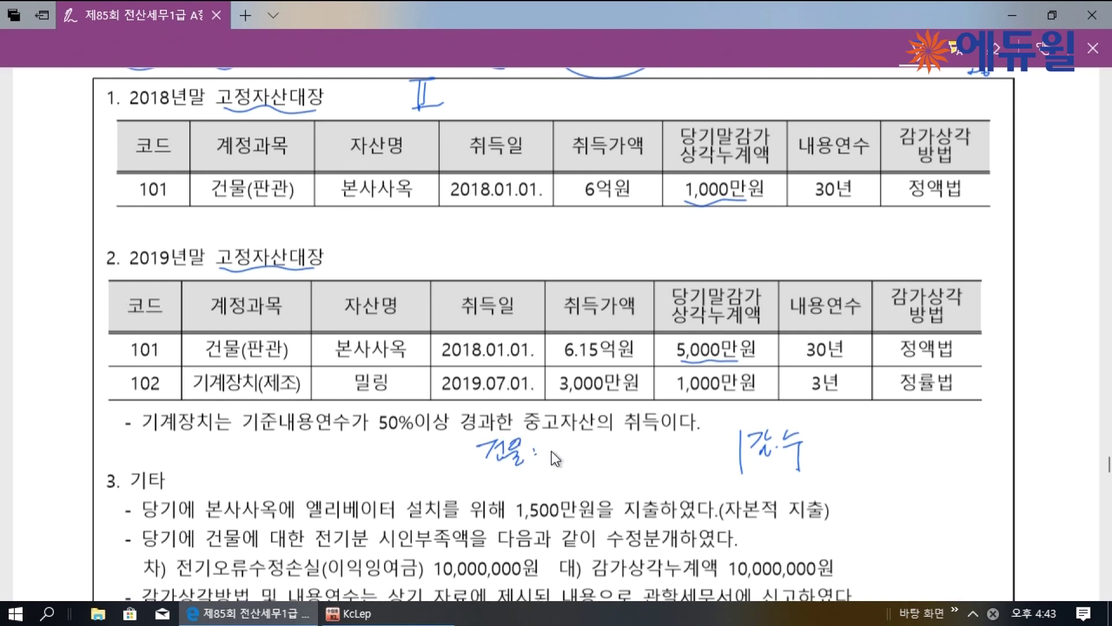
mouse_move(833, 433)
left_mouse_down()
mouse_move(841, 453)
mouse_move(854, 440)
mouse_move(908, 445)
left_mouse_up()
left_click(859, 447)
left_click(917, 446)
left_click_drag(926, 445, 942, 444)
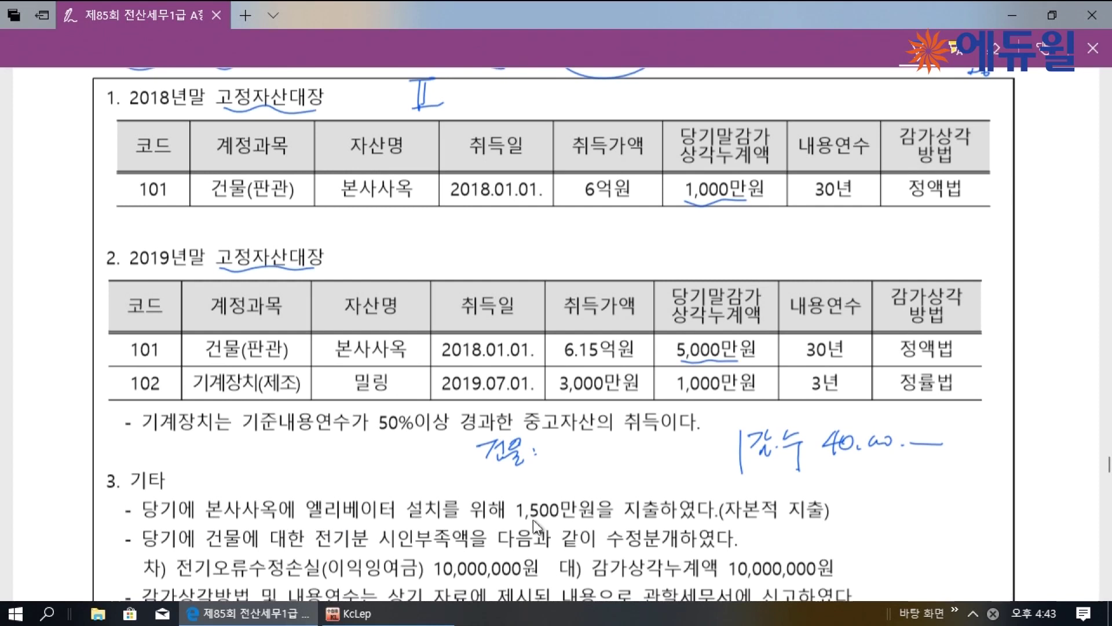
Mark the 1,500만원 capital expenditure and the 6억원 and 6.15억원 acquisition costs
left_click_drag(541, 519, 569, 518)
mouse_move(660, 490)
left_mouse_down()
mouse_move(638, 491)
mouse_move(770, 524)
mouse_move(821, 519)
left_mouse_up()
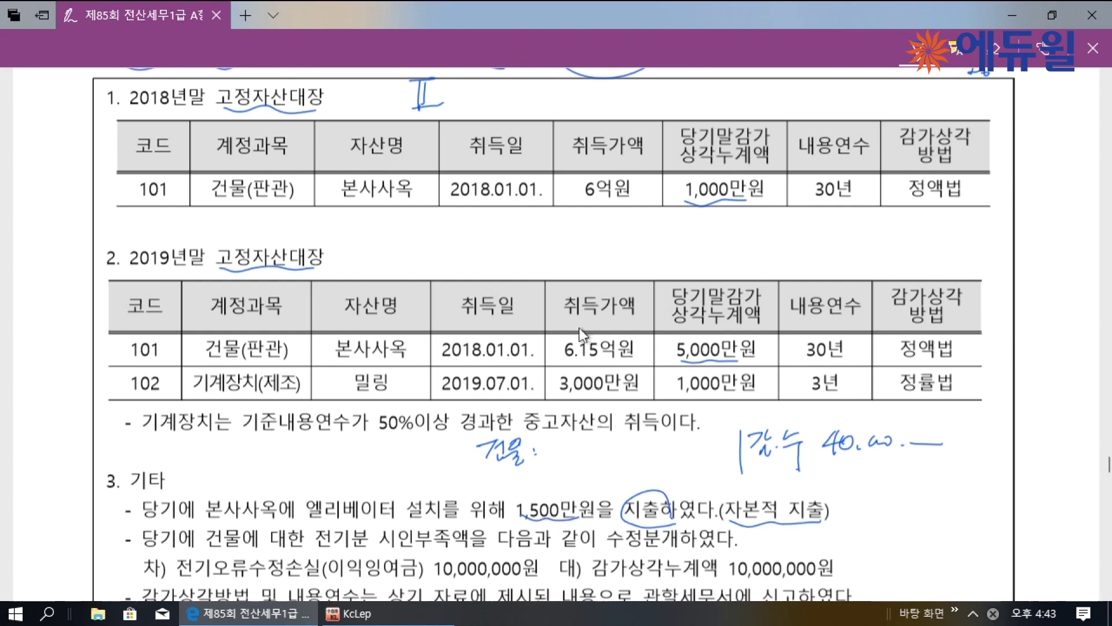
left_click_drag(590, 208, 617, 206)
left_click_drag(637, 365, 643, 357)
left_click_drag(642, 366, 649, 357)
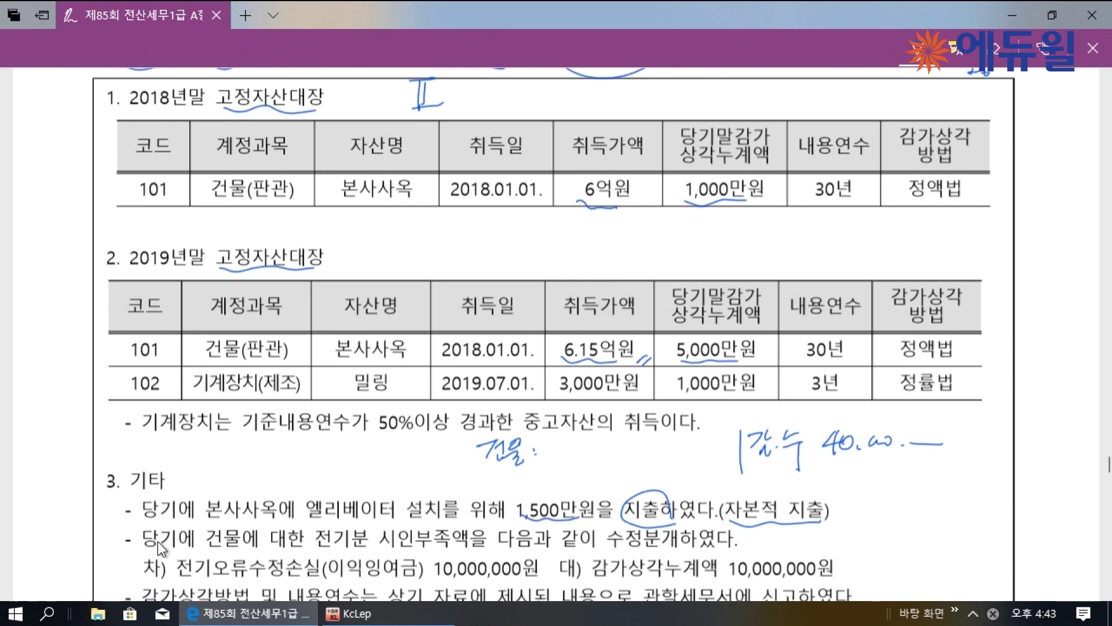
Write the 전기오류수정손실 note and 감비 30,000,000 depreciation expense for the building
scroll(157, 541, "down", 2)
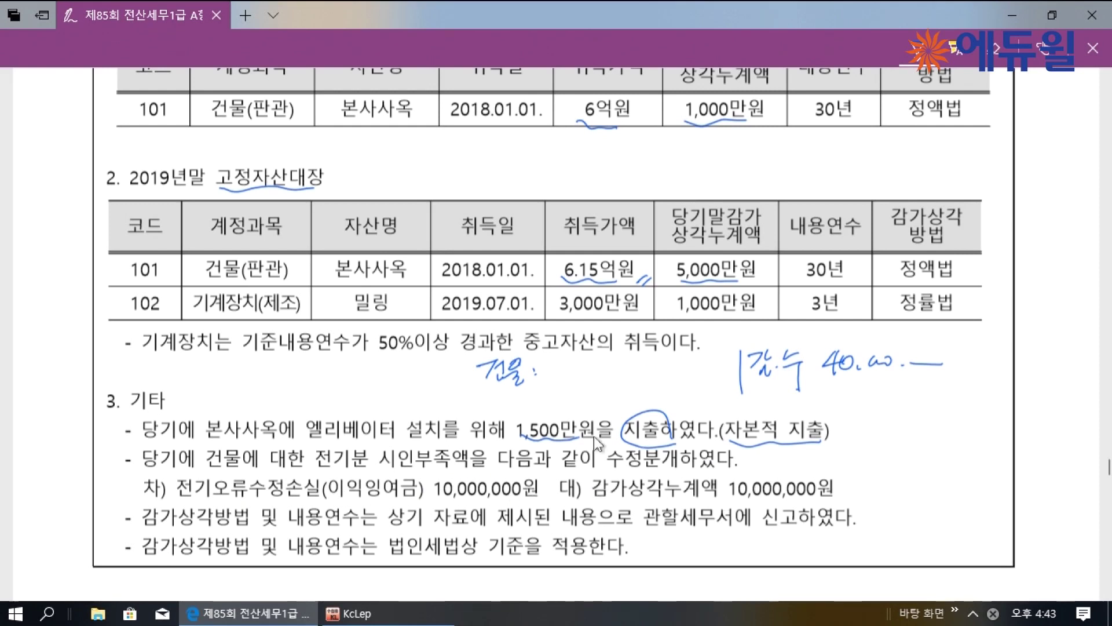
left_click_drag(528, 404, 726, 398)
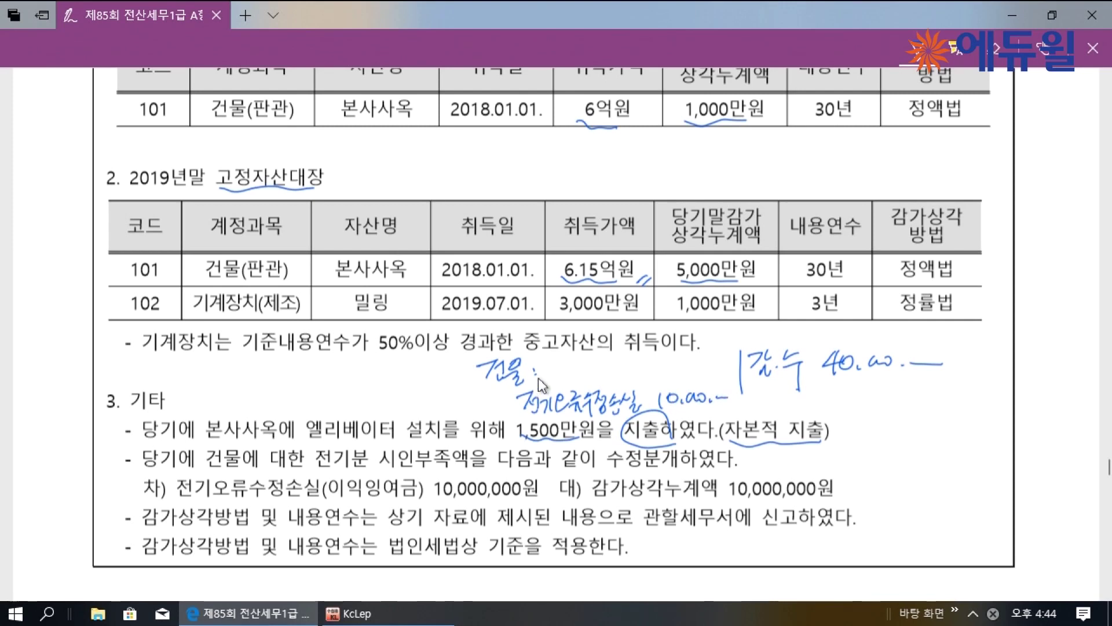
left_click_drag(559, 371, 657, 380)
mouse_move(667, 367)
left_mouse_down()
mouse_move(666, 379)
mouse_move(724, 371)
left_mouse_up()
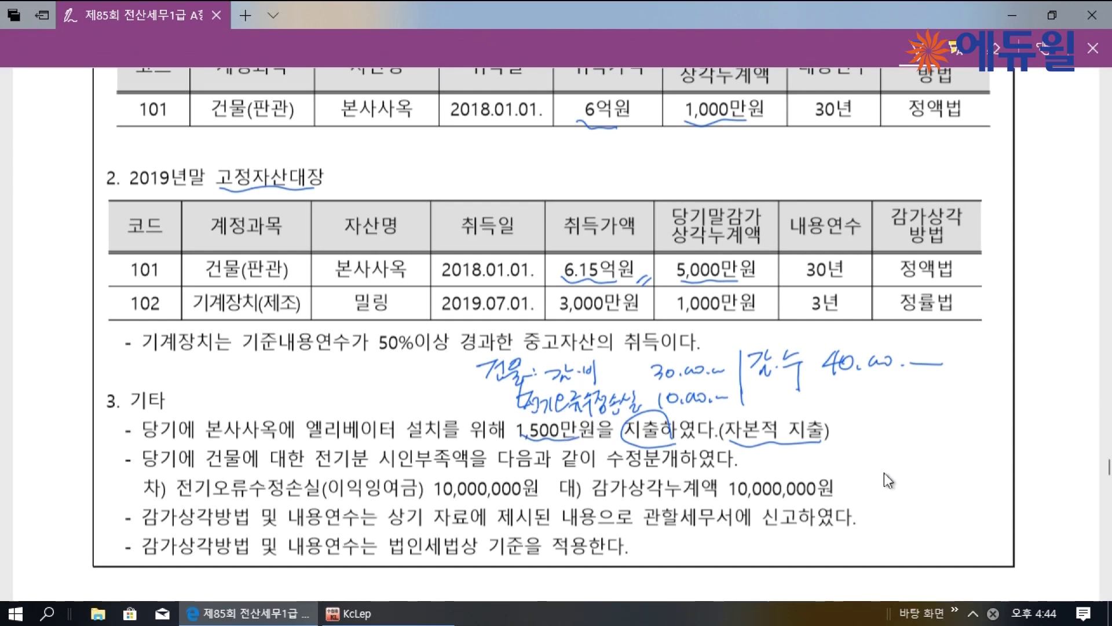
Write T/A 손금산입 10,000,000 (기타) and circle the 30M and 10M as company-recorded amounts
mouse_move(846, 476)
left_mouse_down()
mouse_move(870, 473)
mouse_move(907, 496)
mouse_move(947, 481)
mouse_move(978, 496)
mouse_move(1022, 492)
mouse_move(1042, 477)
mouse_move(1078, 491)
left_mouse_up()
left_click_drag(891, 512, 932, 520)
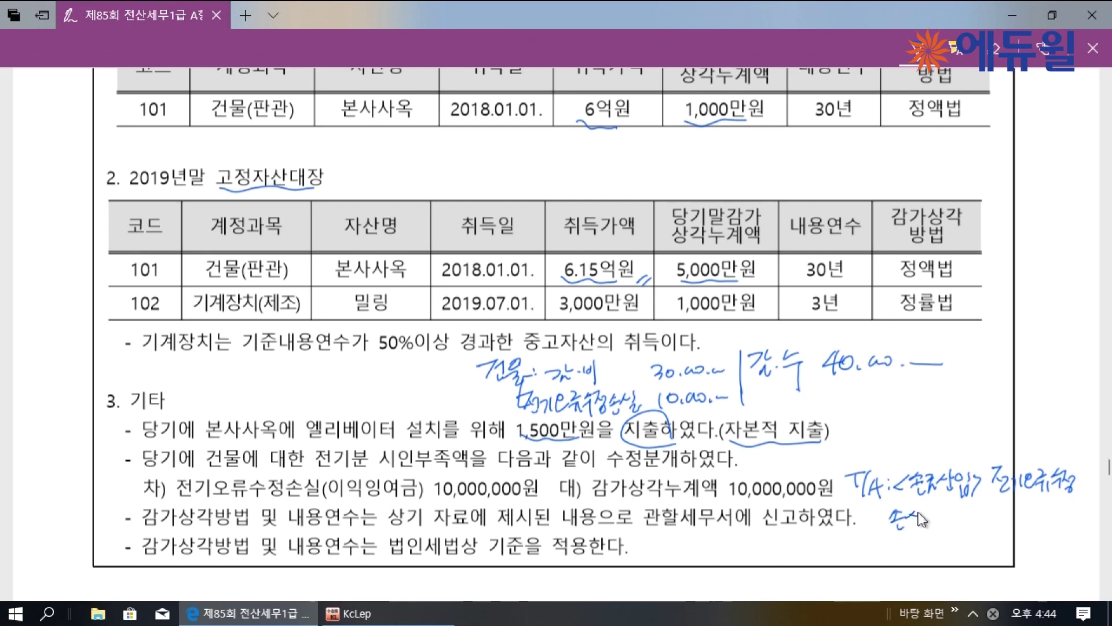
mouse_move(1008, 522)
left_mouse_down()
mouse_move(1028, 524)
mouse_move(1041, 506)
mouse_move(1078, 524)
left_mouse_up()
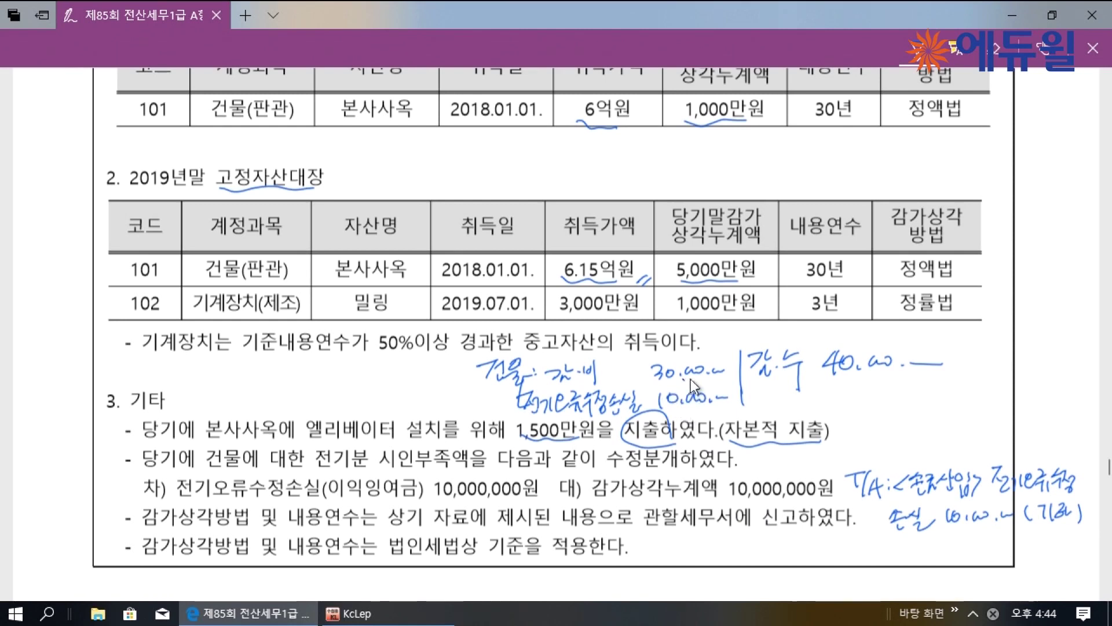
mouse_move(689, 351)
left_mouse_down()
mouse_move(643, 405)
mouse_move(724, 353)
left_mouse_up()
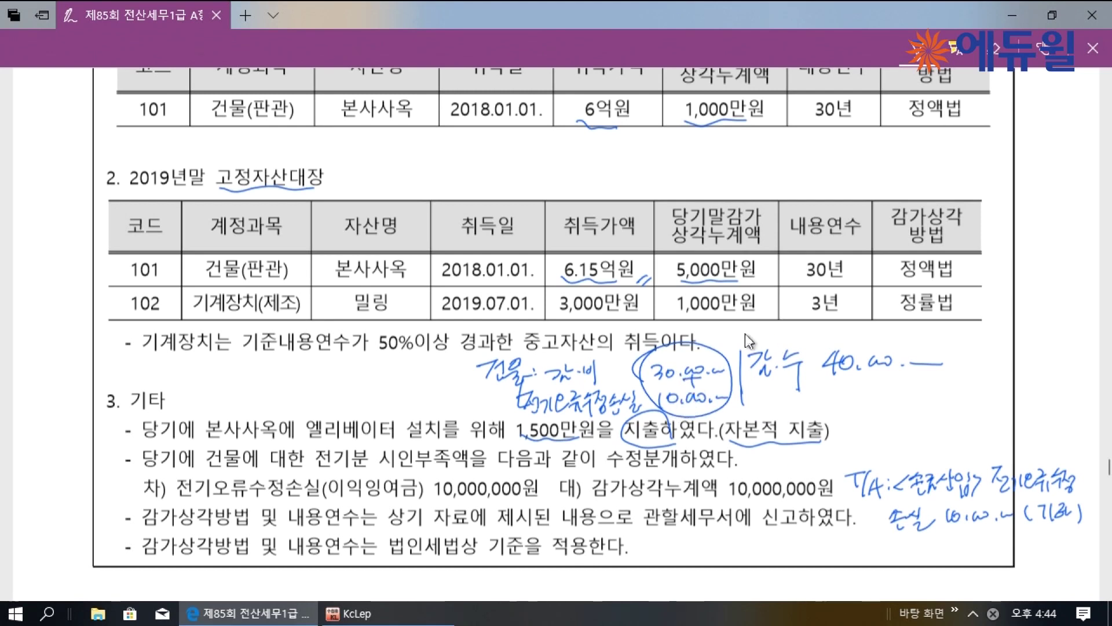
mouse_move(712, 366)
left_mouse_down()
mouse_move(743, 333)
mouse_move(829, 335)
mouse_move(853, 317)
left_mouse_up()
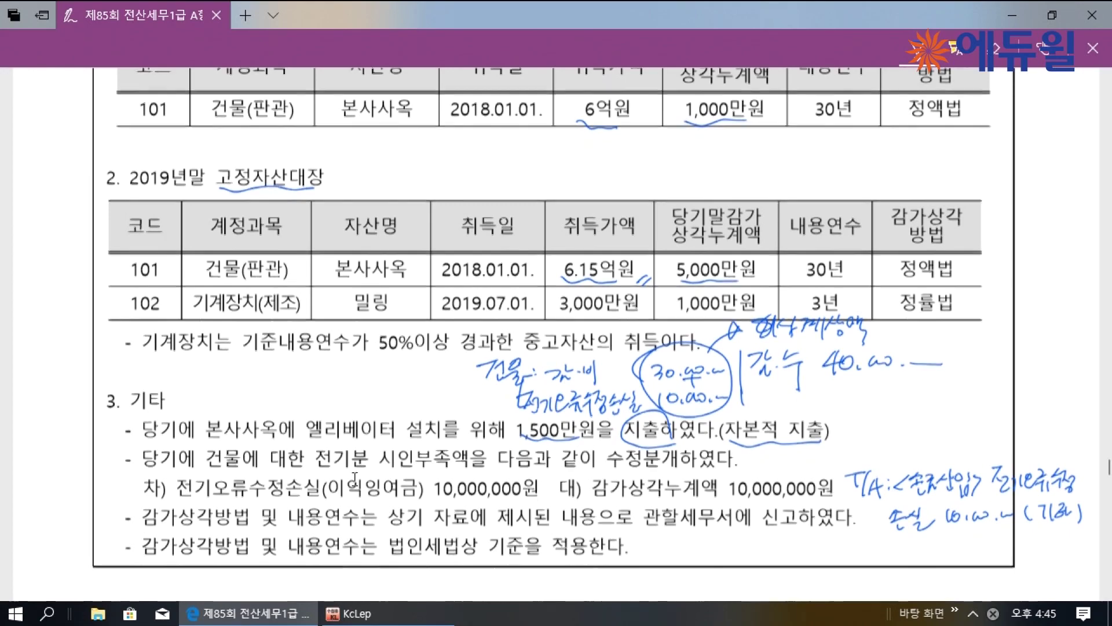
scroll(365, 483, "up", 1)
scroll(371, 470, "down", 1, "ctrl")
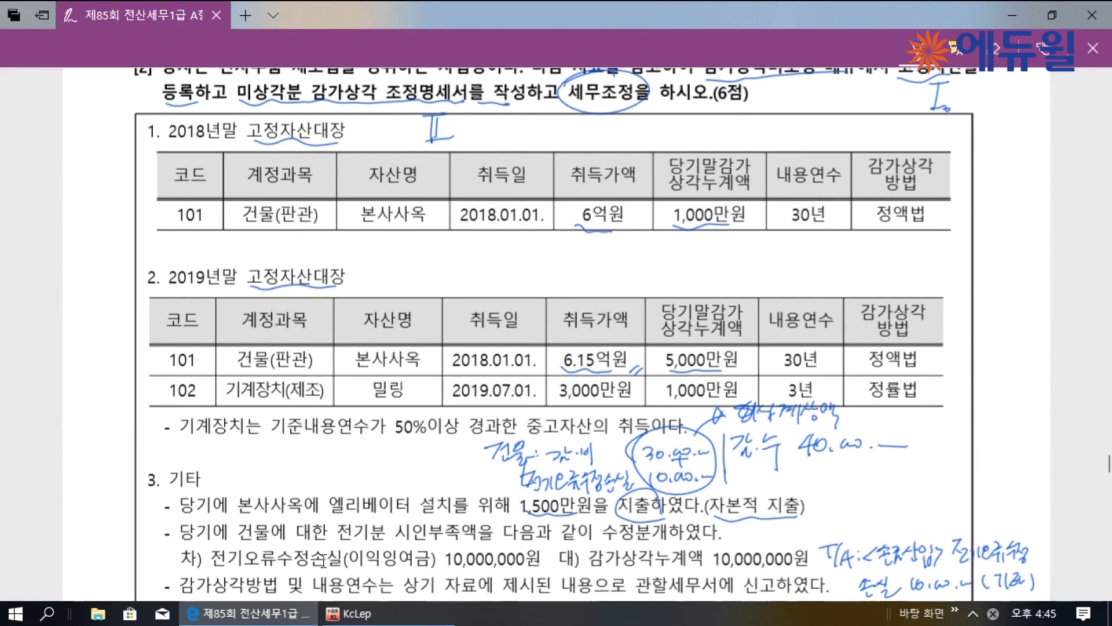
In 고정자산등록, start asset 000101 본사사옥 under 0202 건물, acquired 2018-01-01
left_click(348, 613)
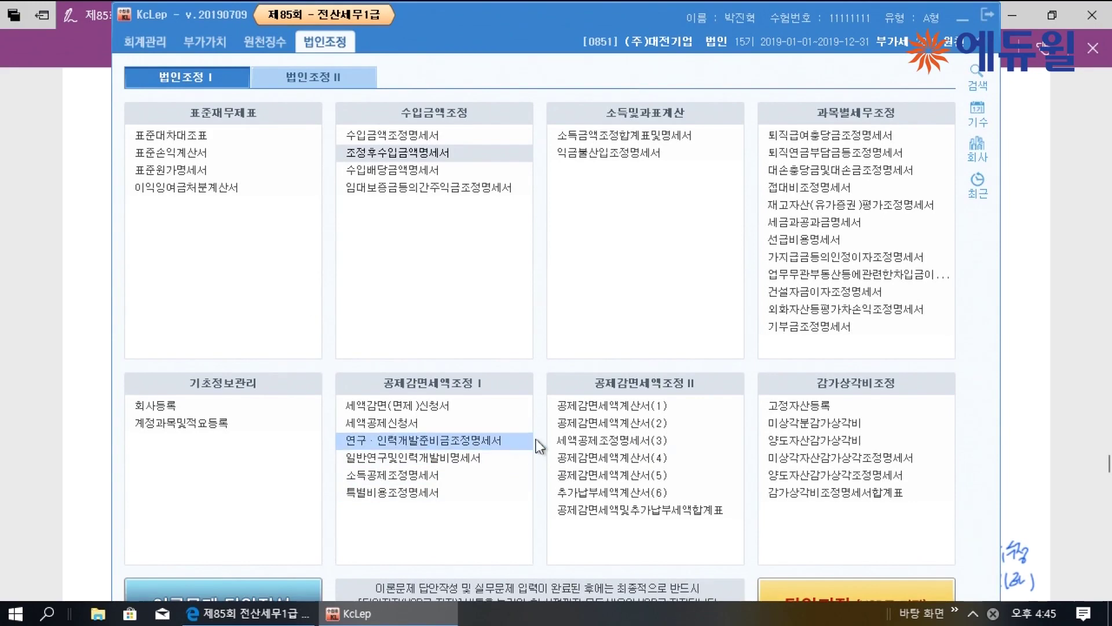
left_click(840, 407)
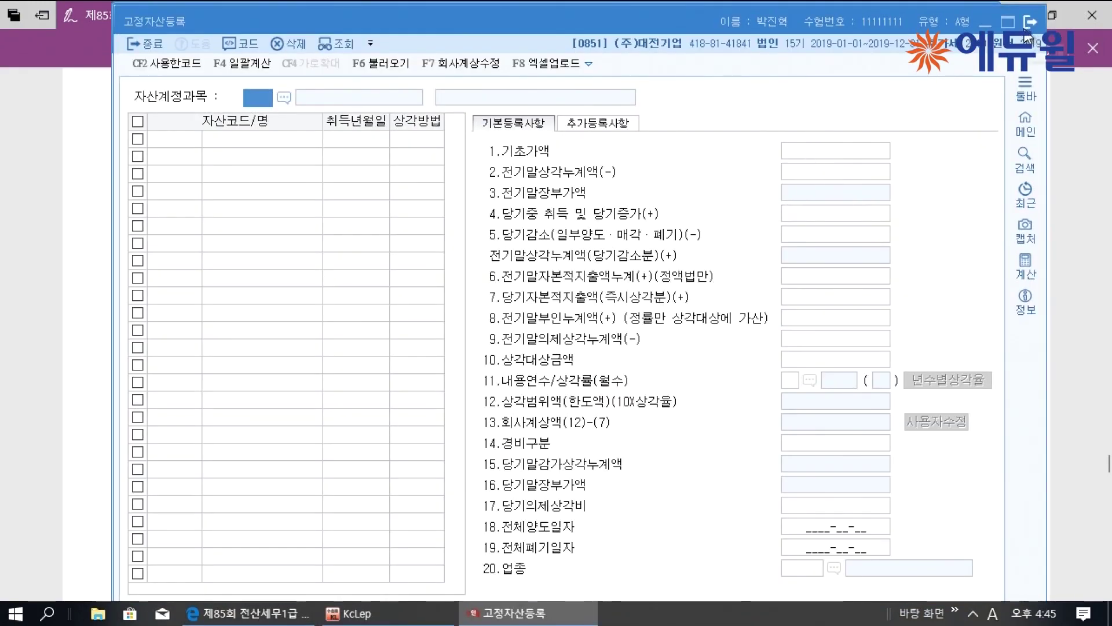
key("F2")
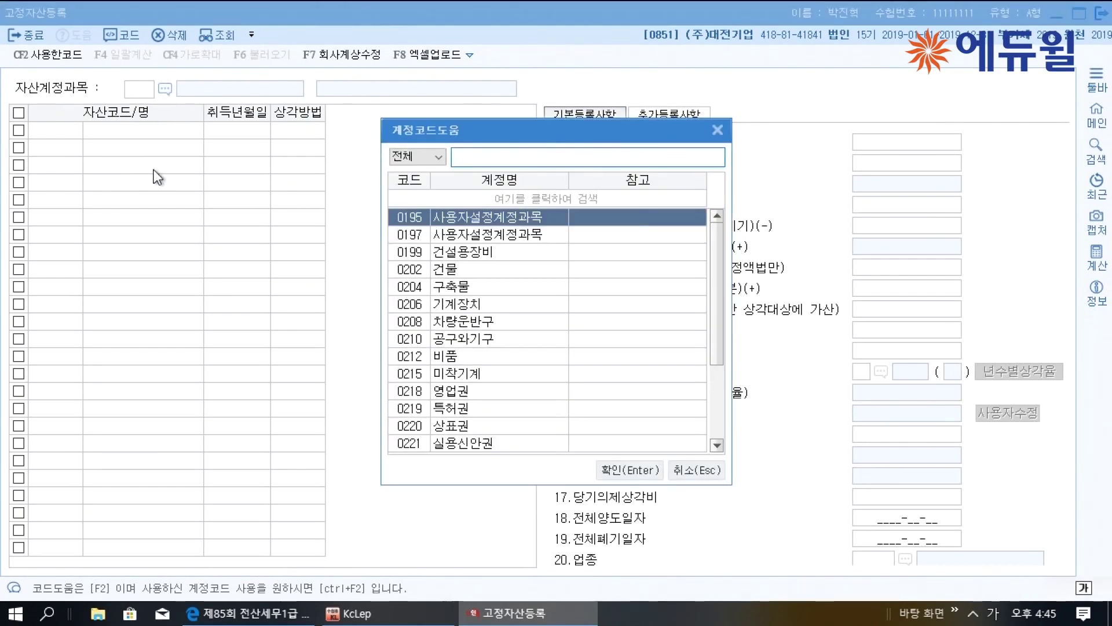
type("건물")
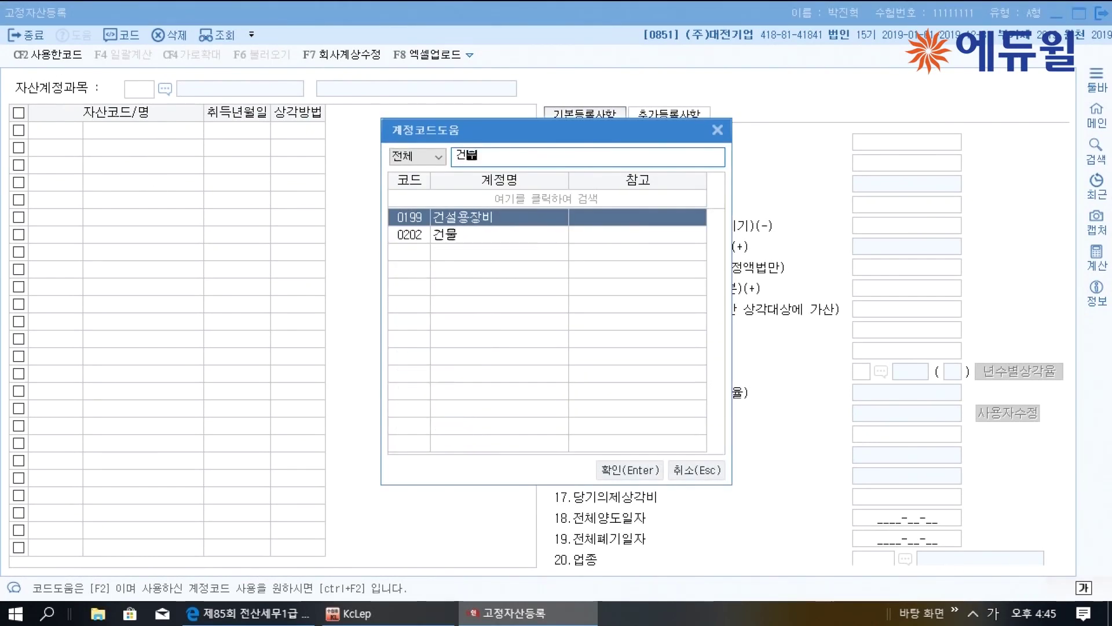
key("Return")
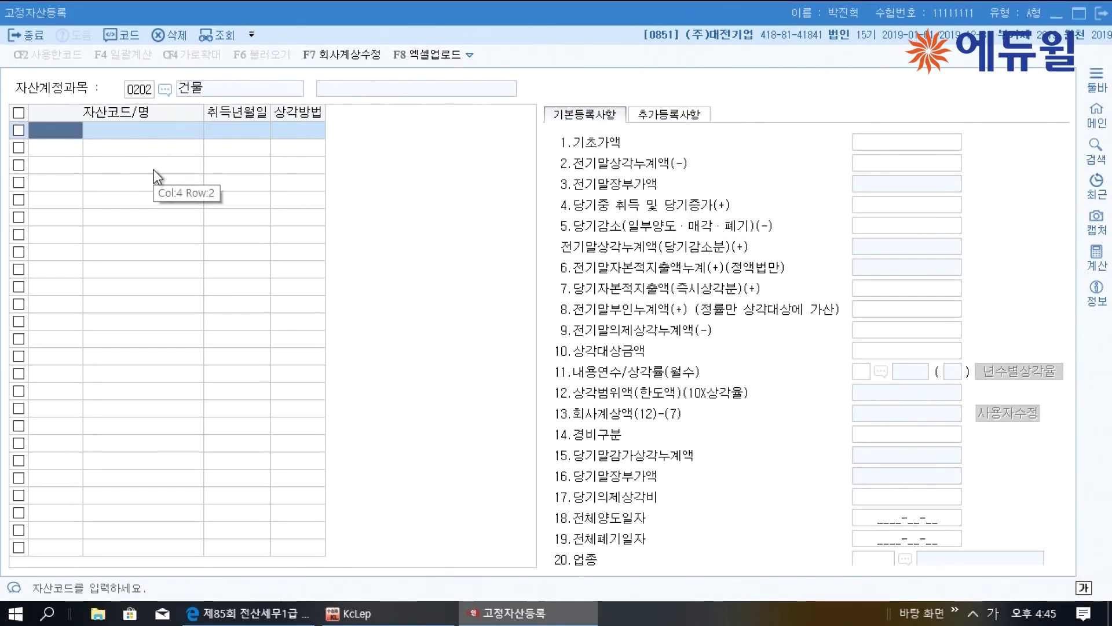
type("101")
key("Return")
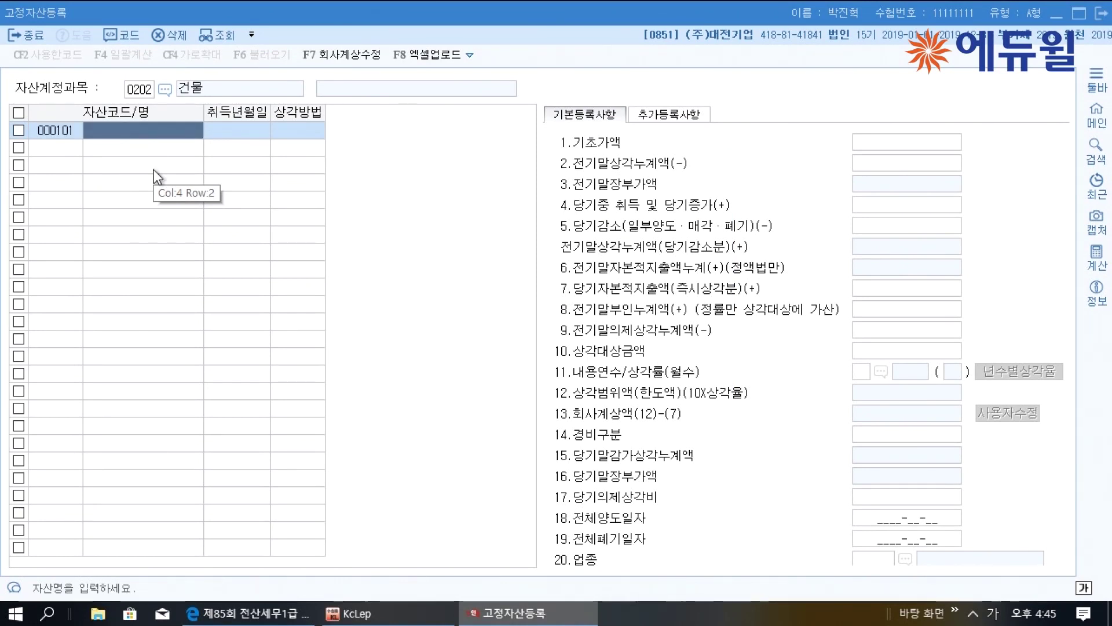
type("본사사옥")
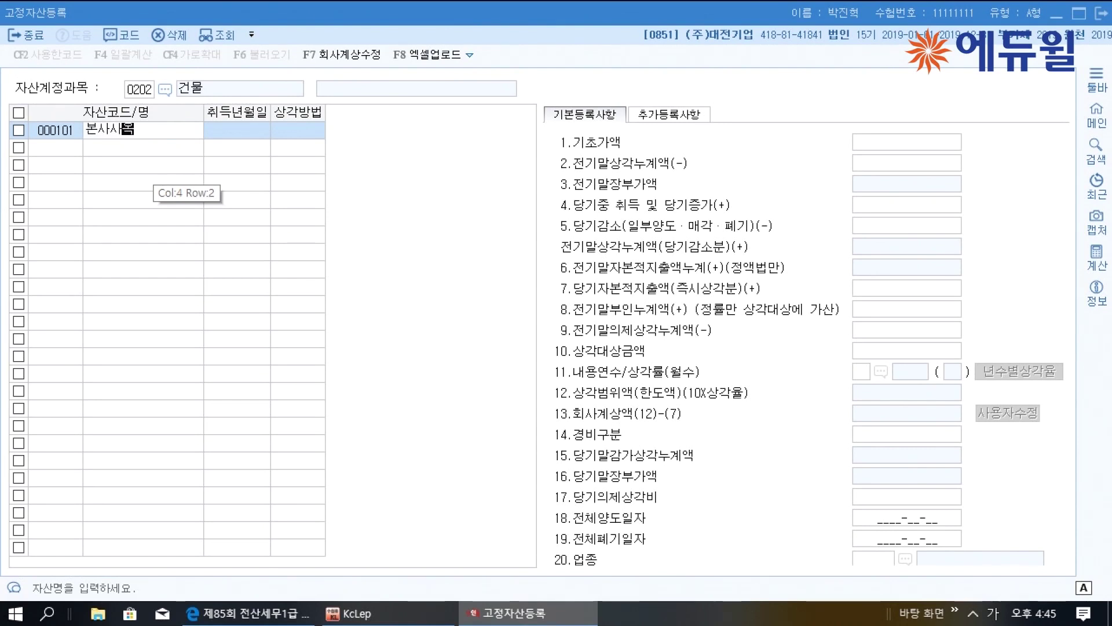
key("Return")
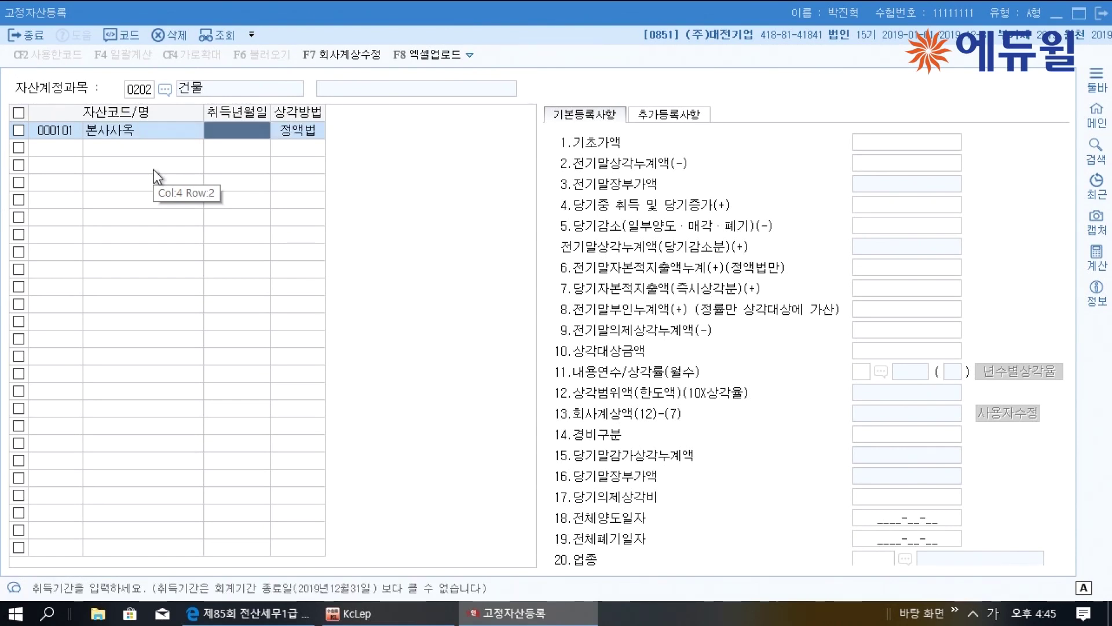
type("201801")
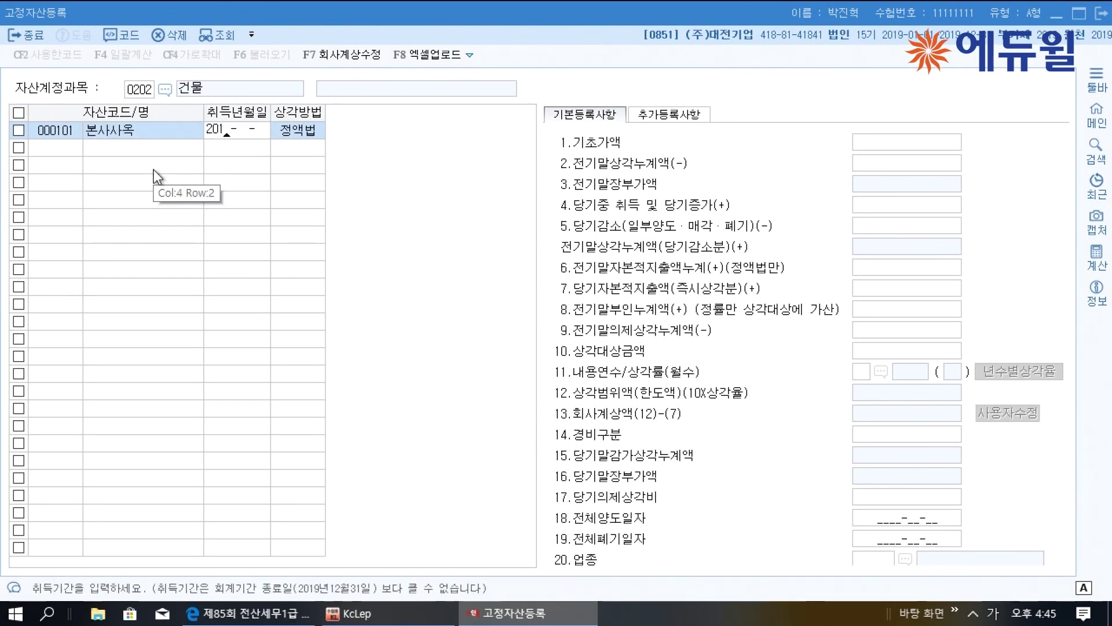
type("01")
key("Return")
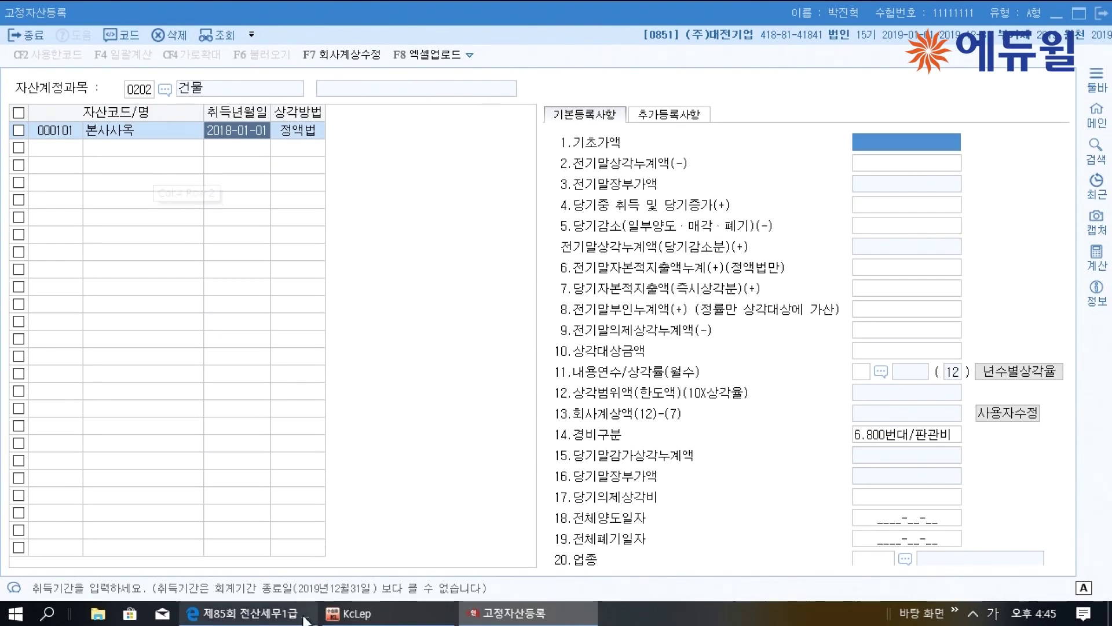
left_click(250, 613)
Underline 101, 본사사옥, 2018.01.01., 30년 and the depreciation method header, then return to KcLep
left_click_drag(345, 217, 415, 224)
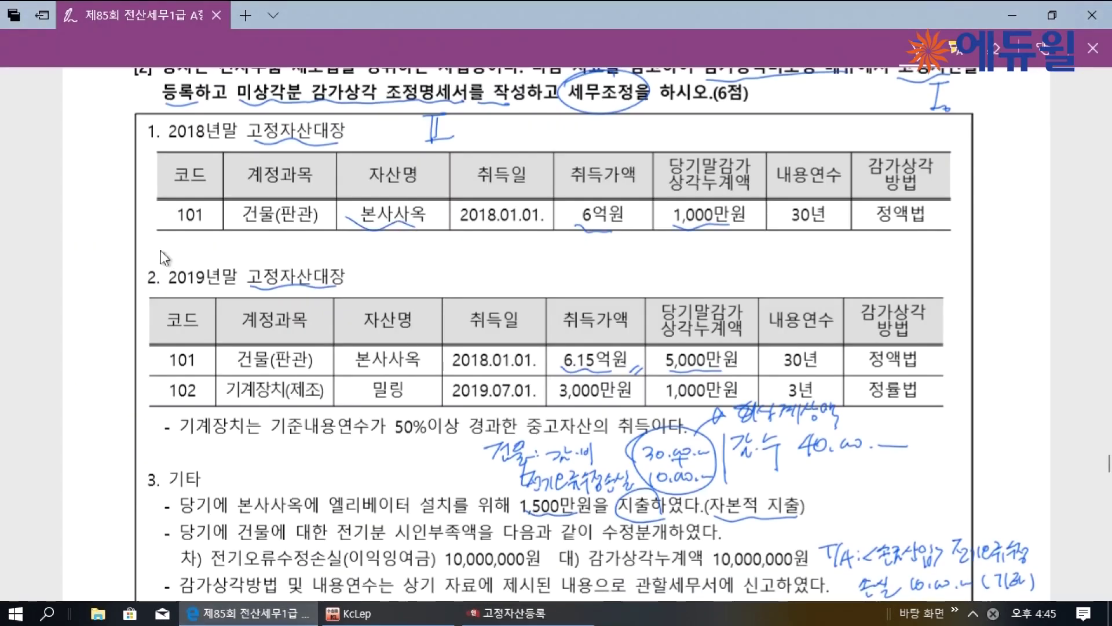
left_click_drag(170, 224, 210, 226)
left_click_drag(466, 228, 525, 225)
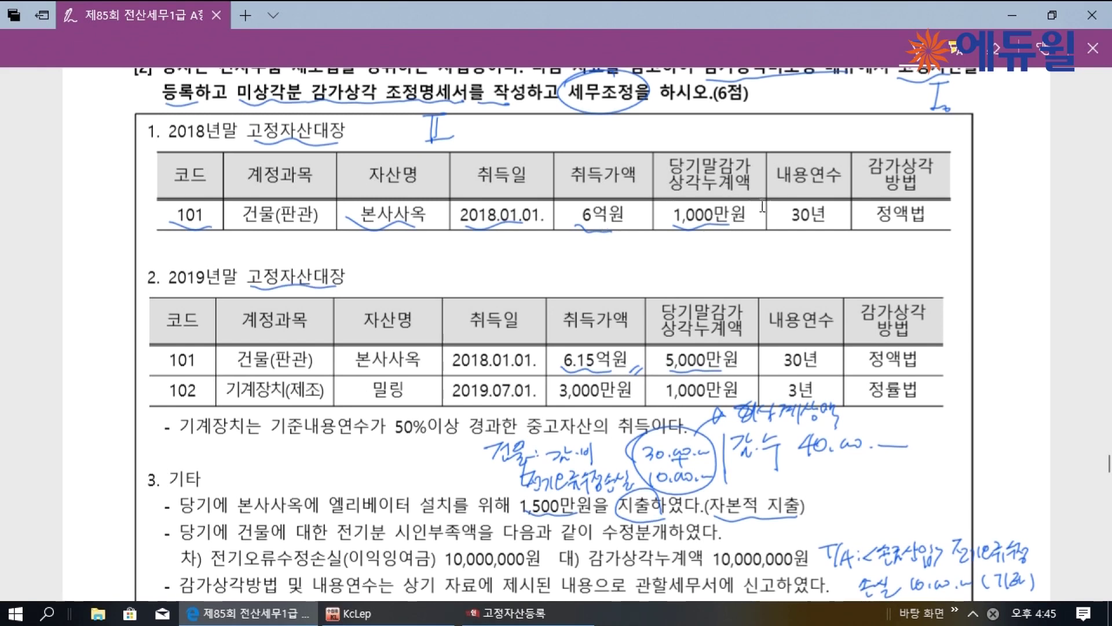
left_click_drag(782, 224, 804, 221)
left_click_drag(872, 179, 903, 177)
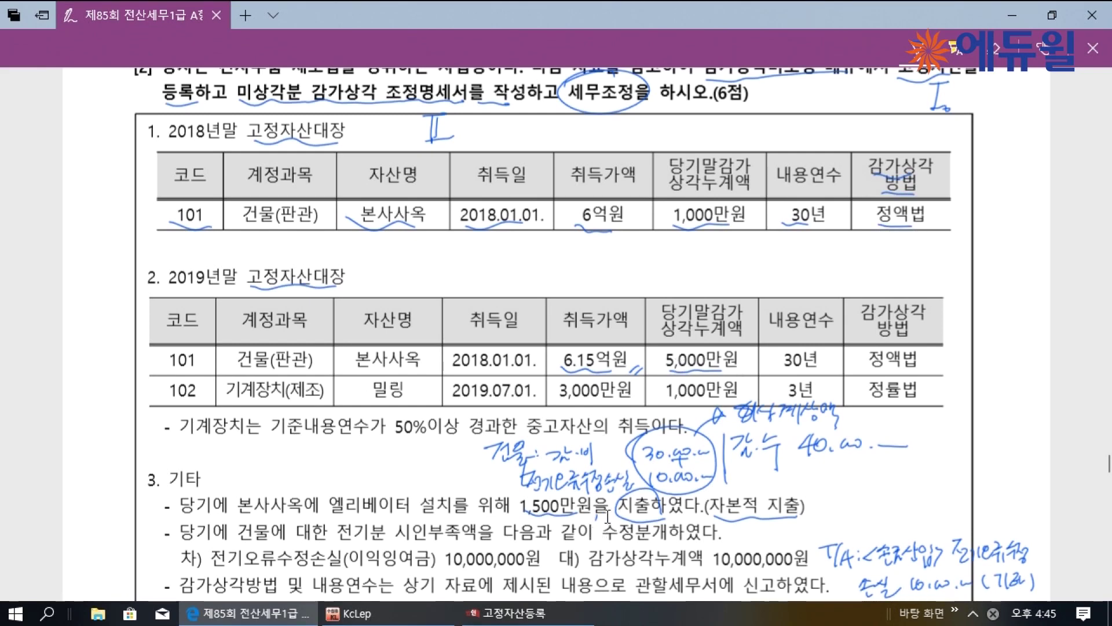
key("alt+Tab")
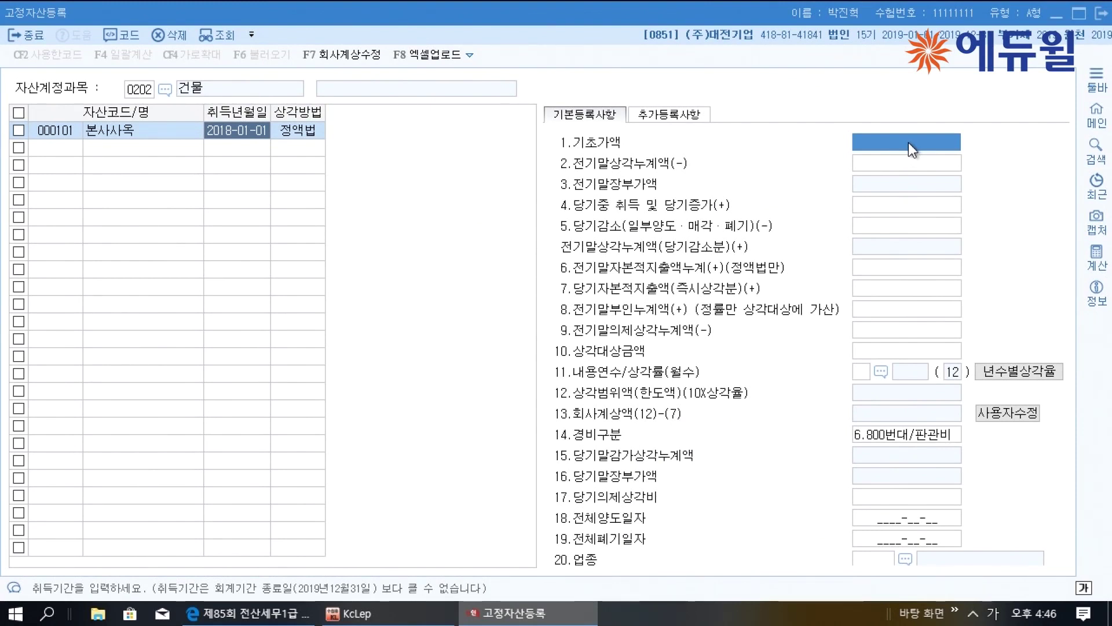
Enter 600,000,000 base cost, 10,000,000 prior accumulated depreciation and 15,000,000 current addition
type("600000000")
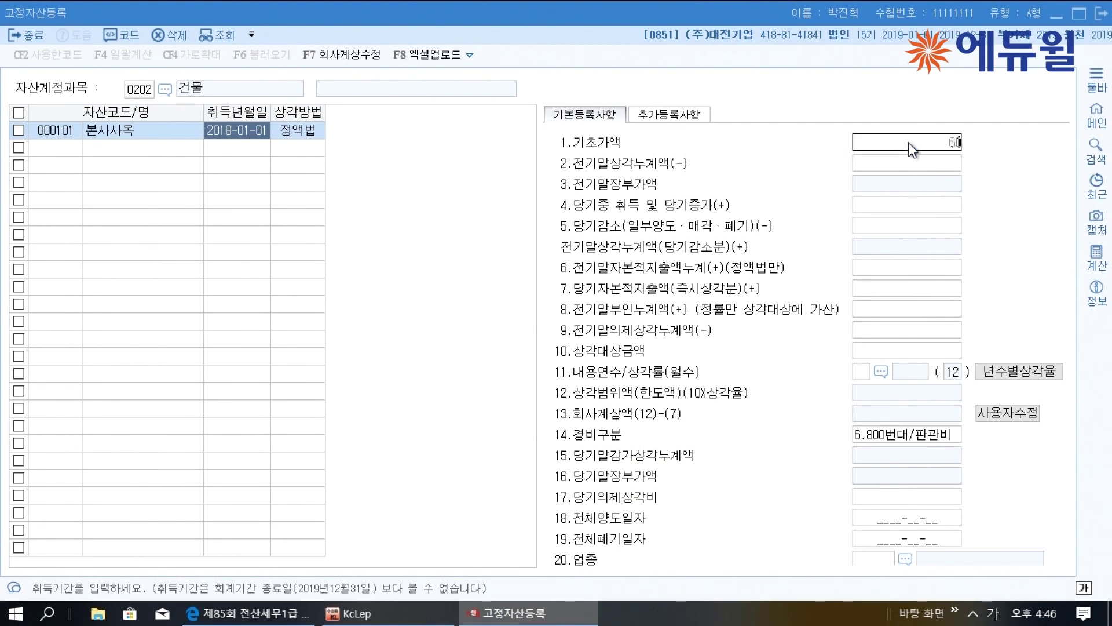
key("Return")
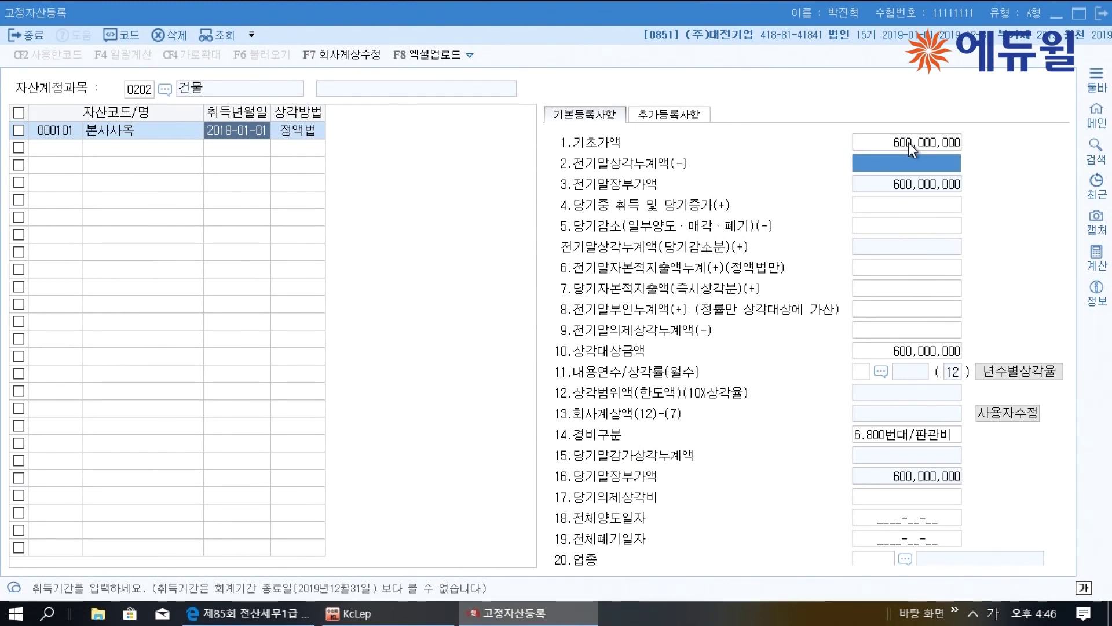
type("10000000")
key("Return")
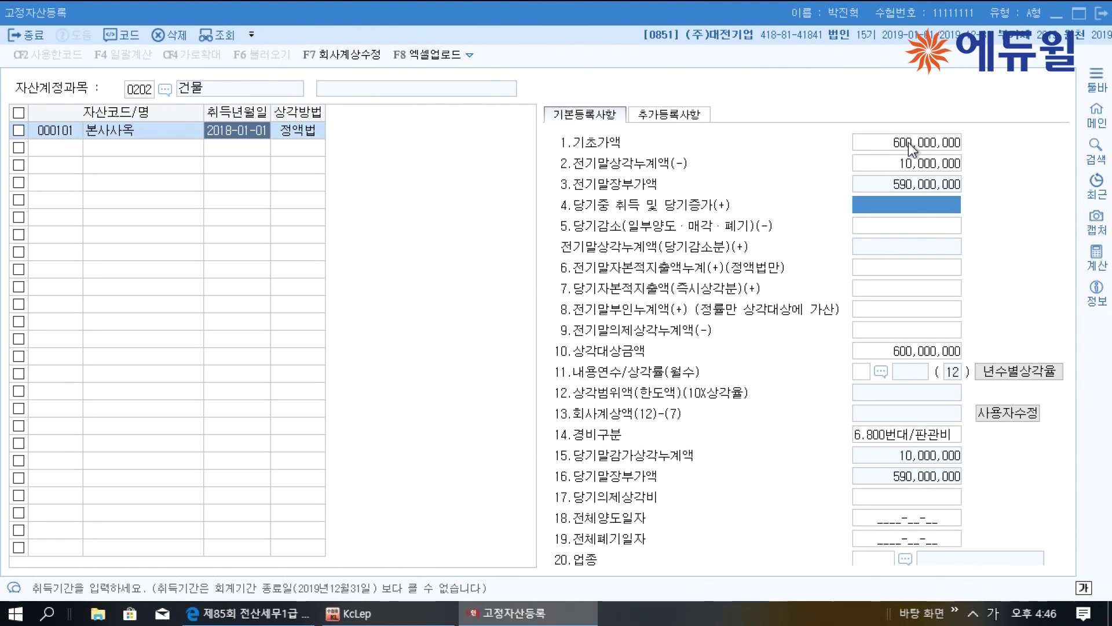
type("15000000")
key("Return")
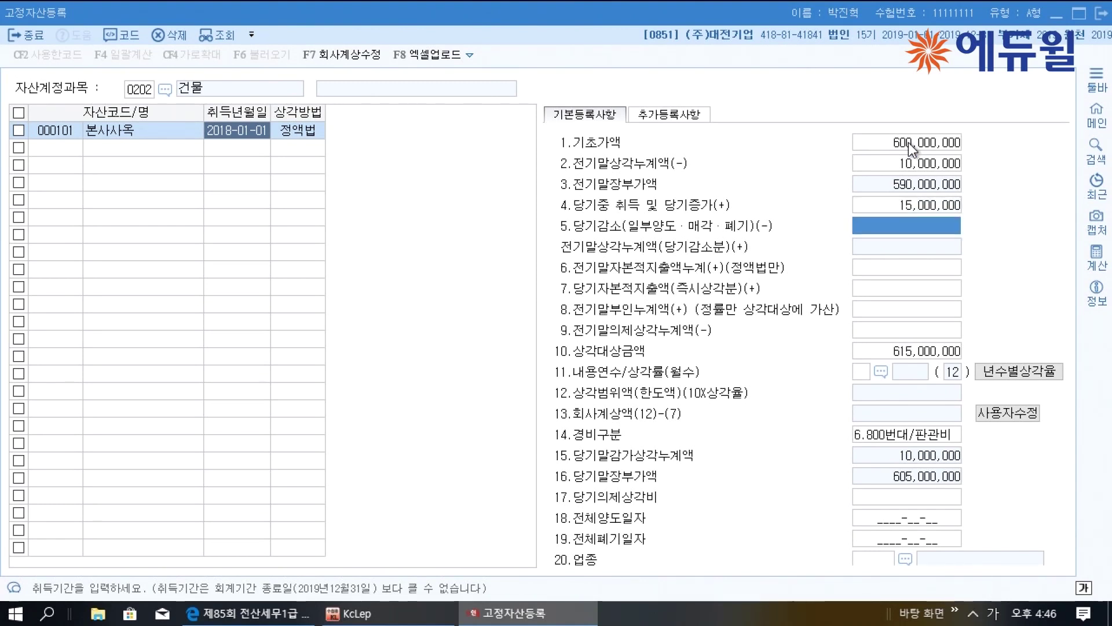
key("Return")
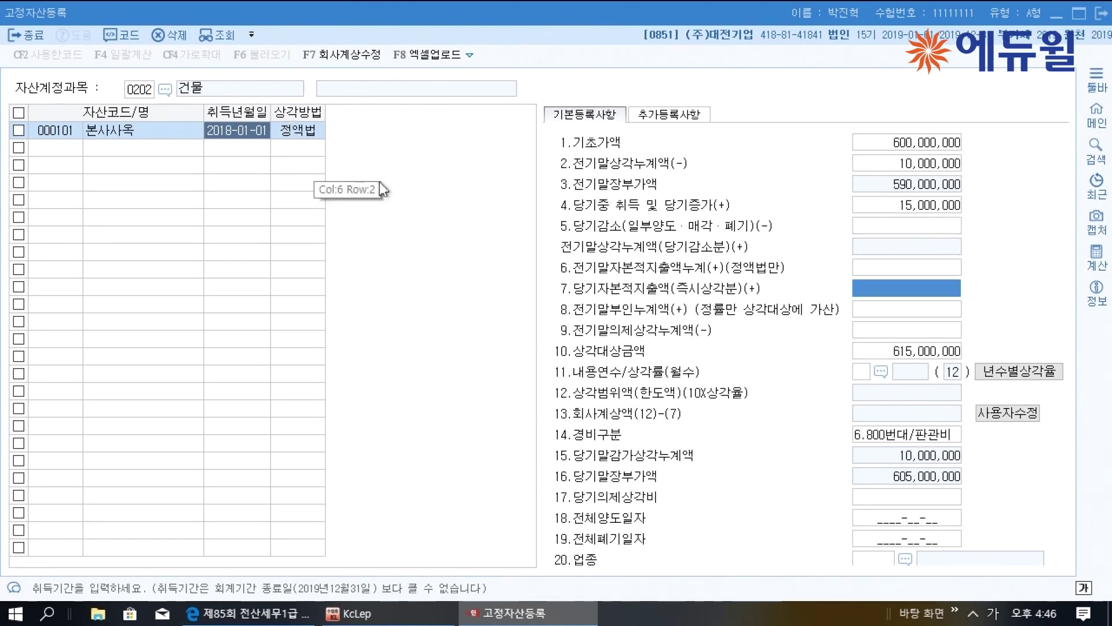
Set 30-year useful life, keep 800번대/판관비, and override company-booked depreciation to 40,000,000
left_click(856, 370)
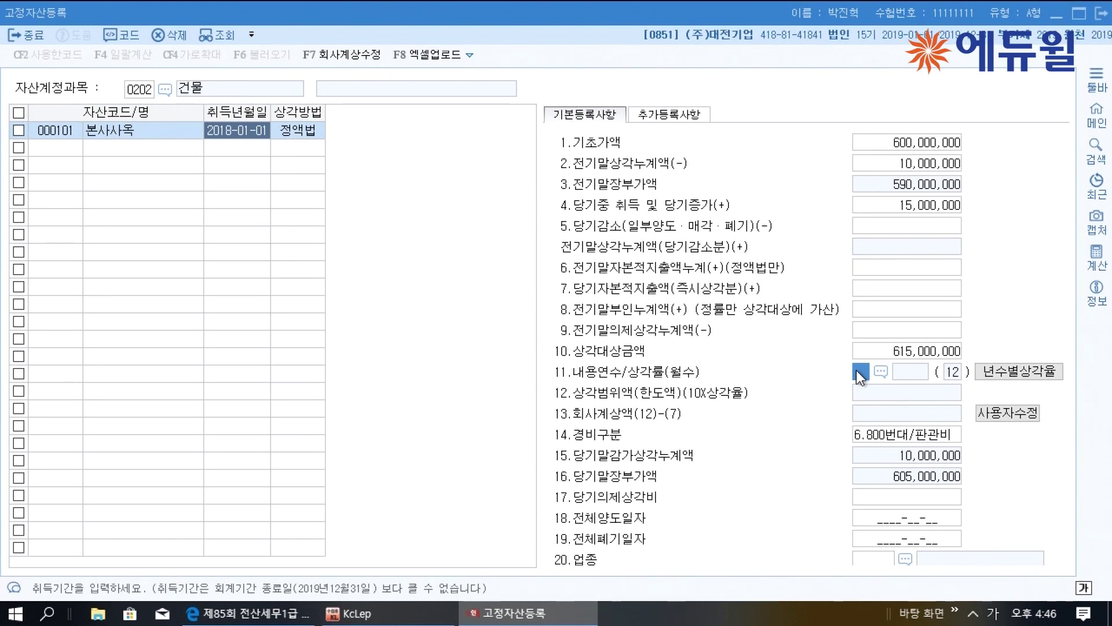
type("30")
key("Return")
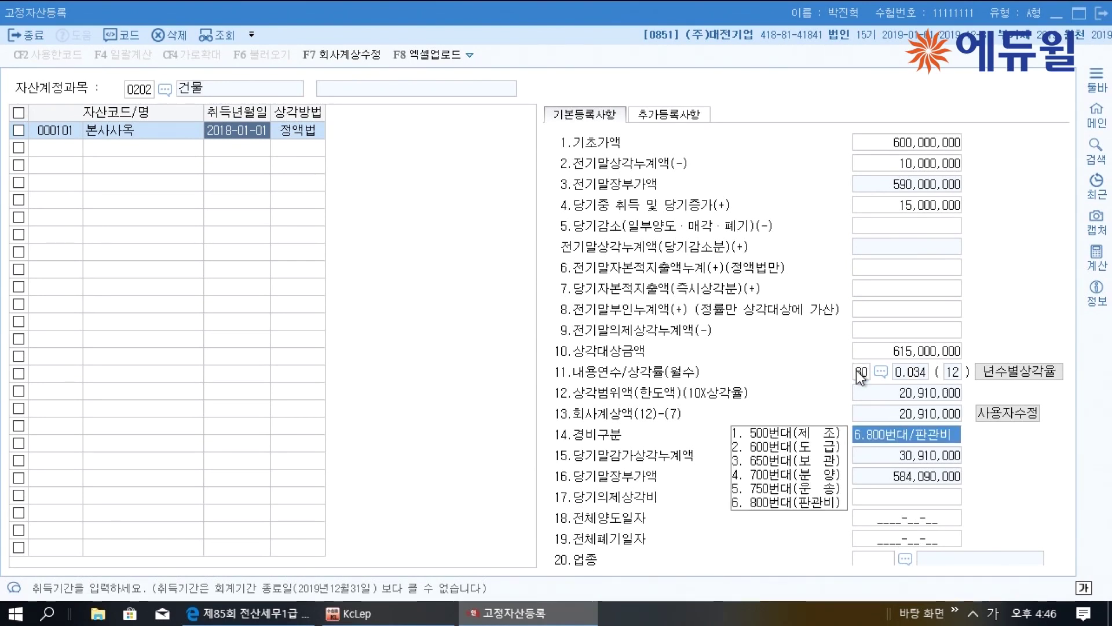
left_click(770, 503)
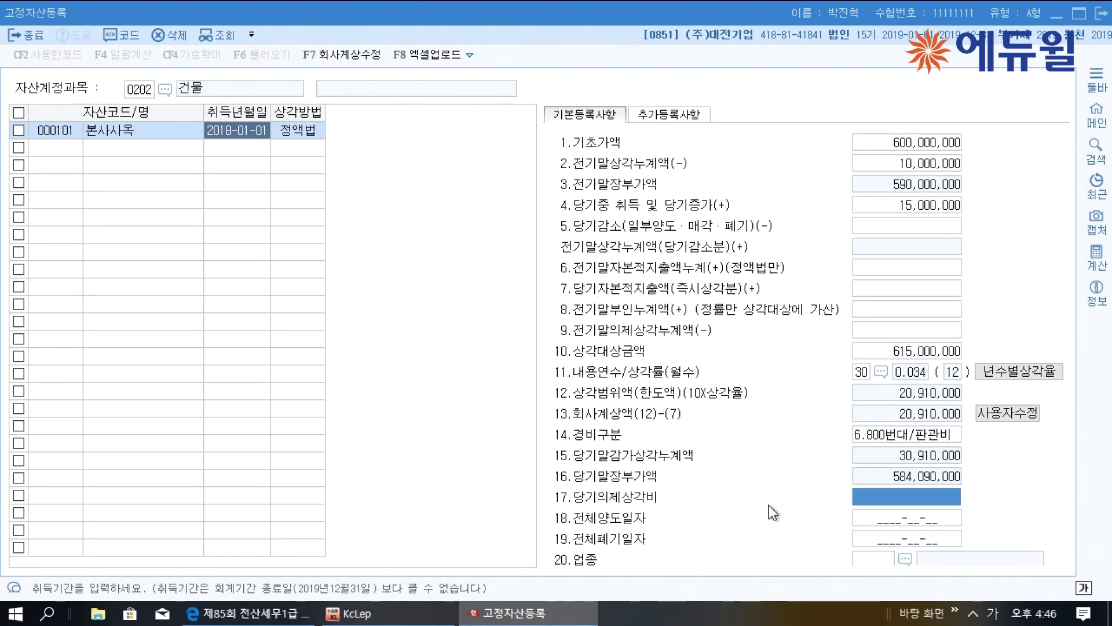
left_click(998, 413)
left_click(932, 415)
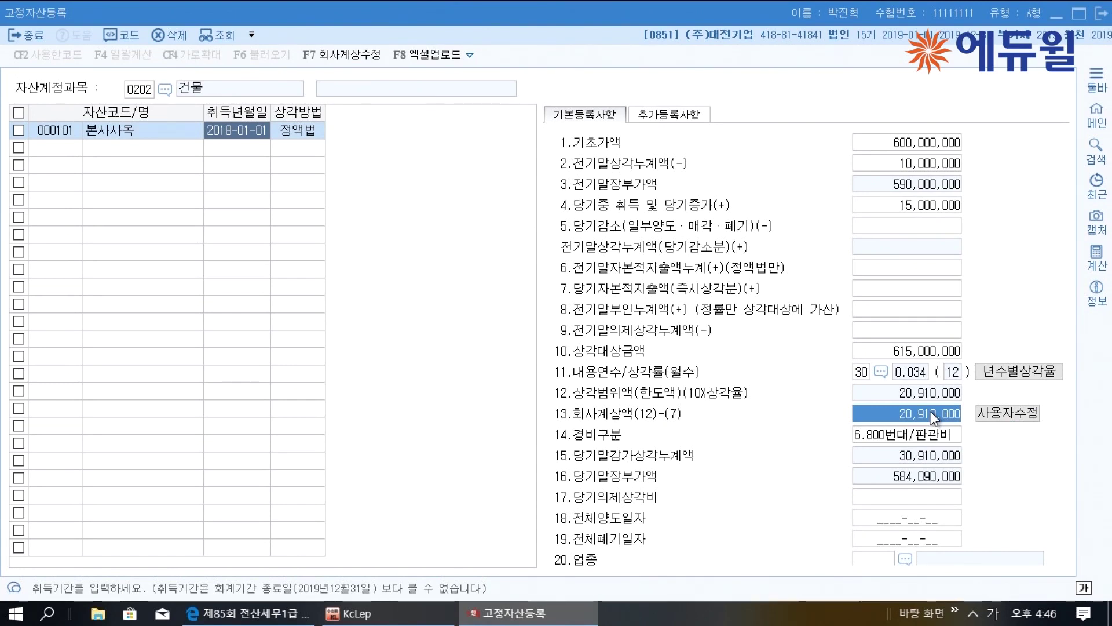
type("40000000")
key("Return")
left_click(930, 412)
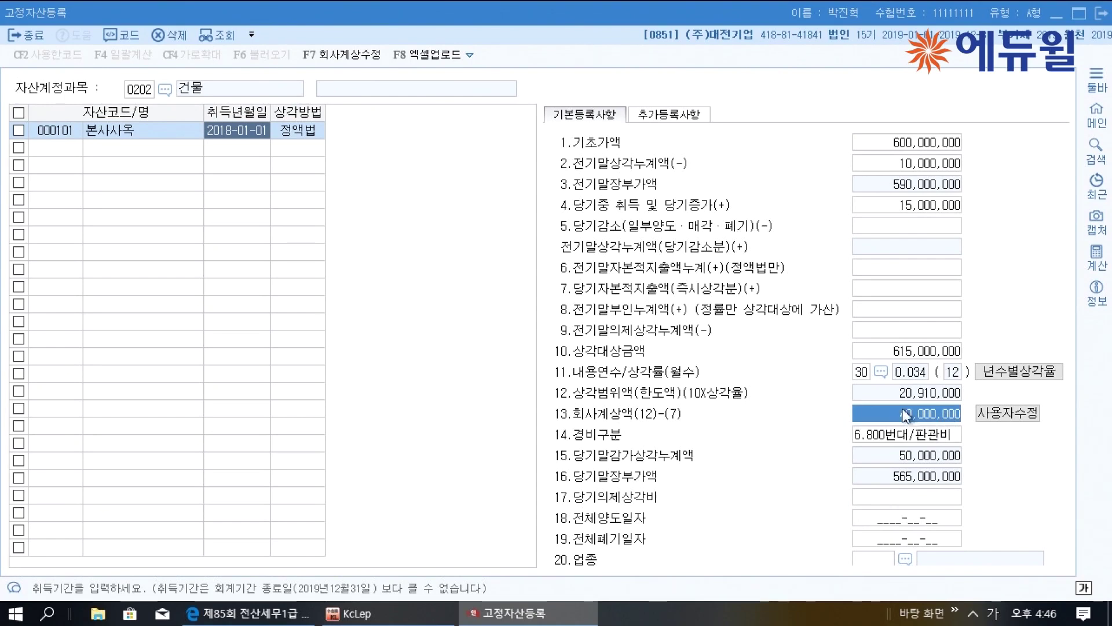
left_click(291, 621)
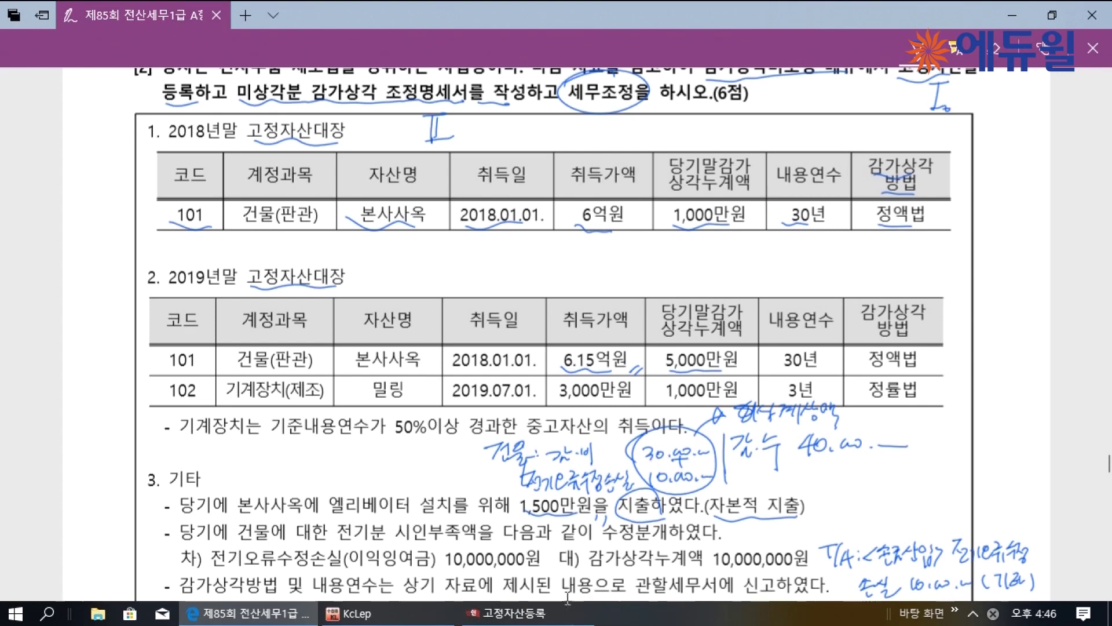
Mark machinery row 102 밀링 with 정률법/정액법 underlines and a circled 6, then list KcLep account codes
left_click(556, 612)
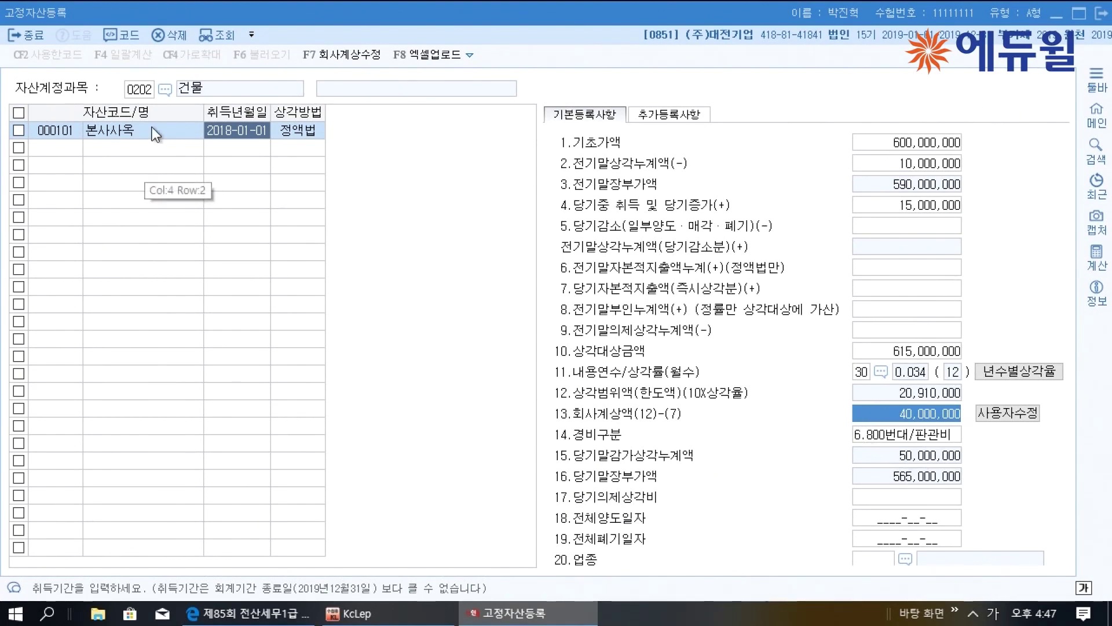
left_click(249, 613)
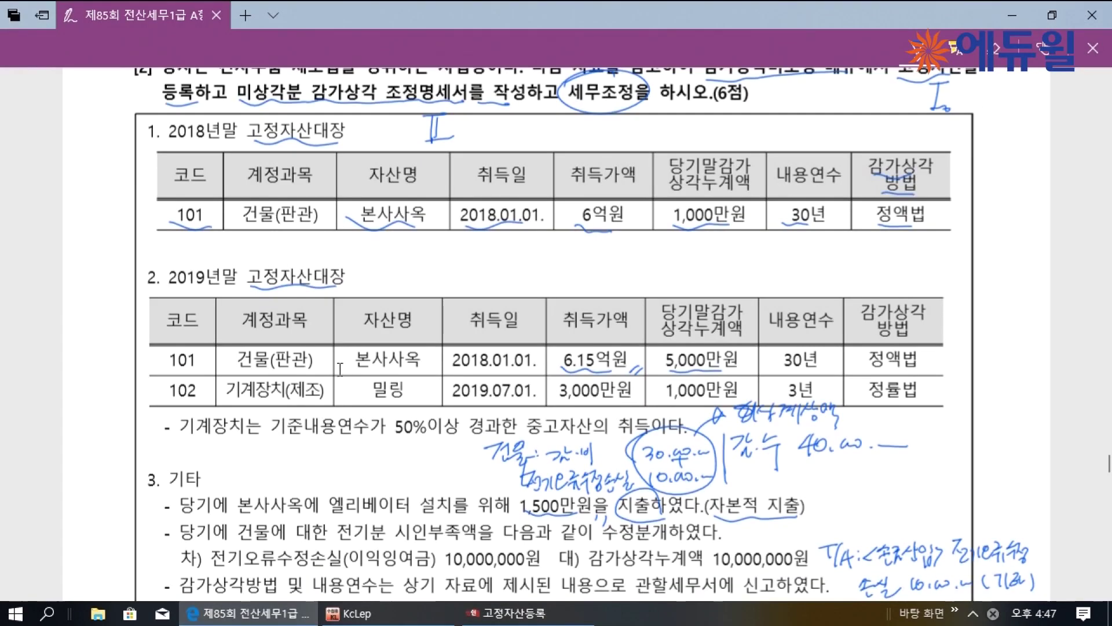
left_click_drag(161, 395, 282, 396)
left_click_drag(372, 397, 715, 398)
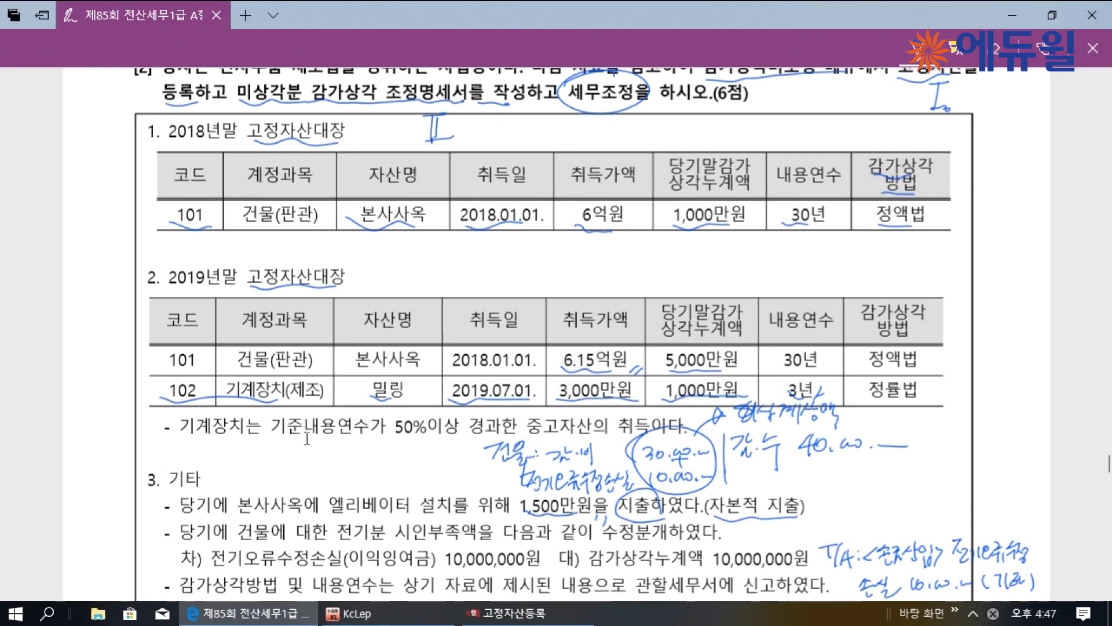
mouse_move(308, 440)
left_mouse_down()
mouse_move(307, 458)
mouse_move(332, 452)
left_mouse_up()
mouse_move(343, 465)
left_mouse_down()
mouse_move(350, 421)
mouse_move(342, 472)
left_mouse_up()
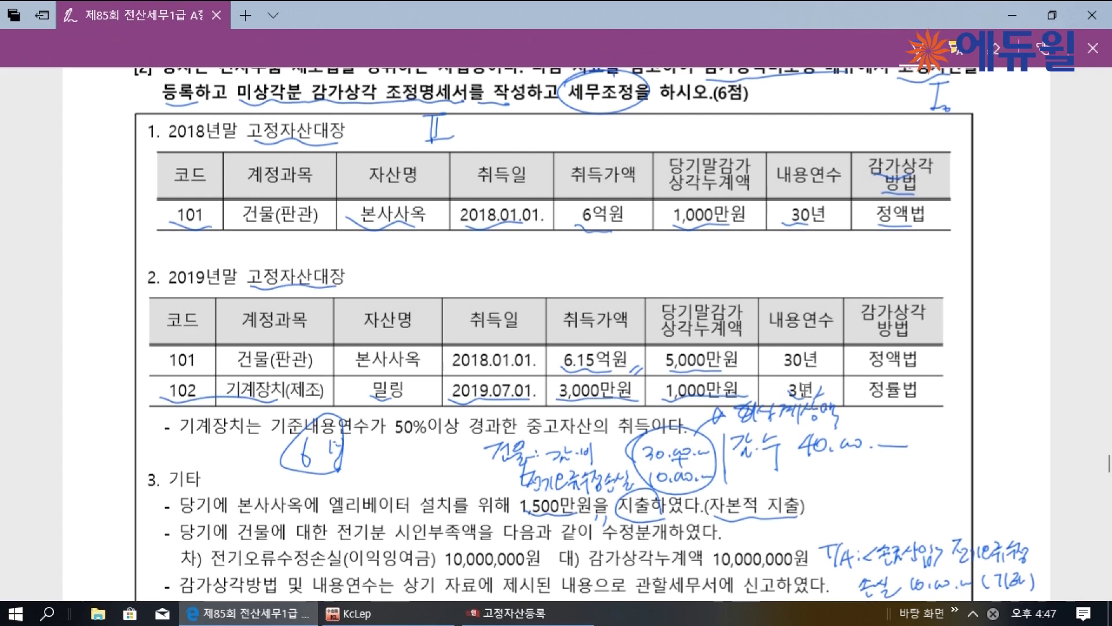
left_click_drag(871, 397, 920, 395)
left_click_drag(871, 366, 918, 366)
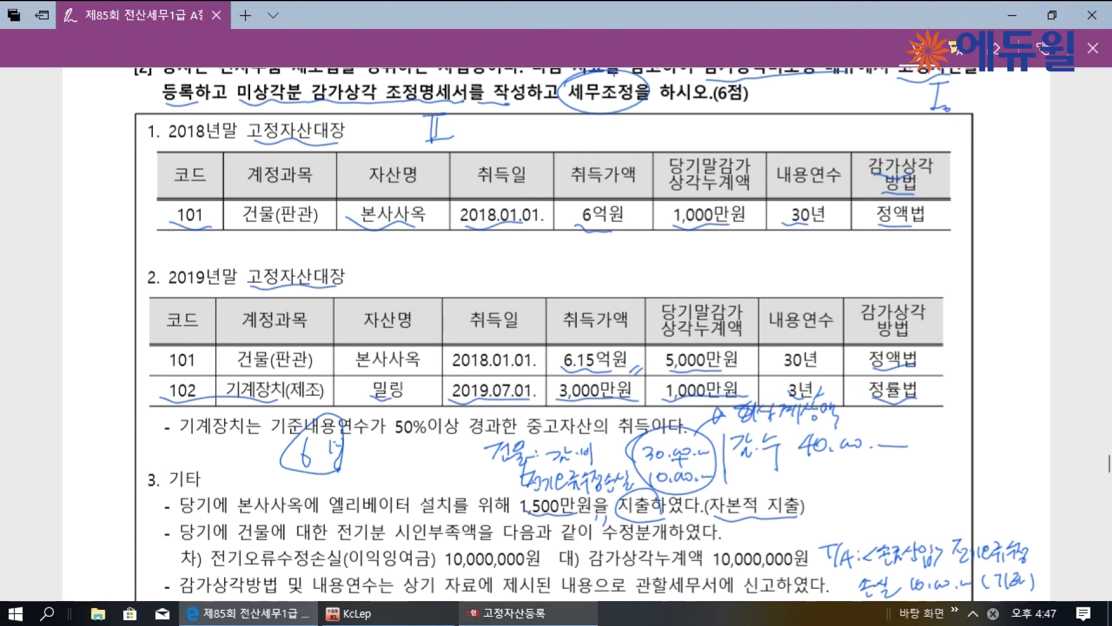
left_click(510, 613)
left_click(165, 92)
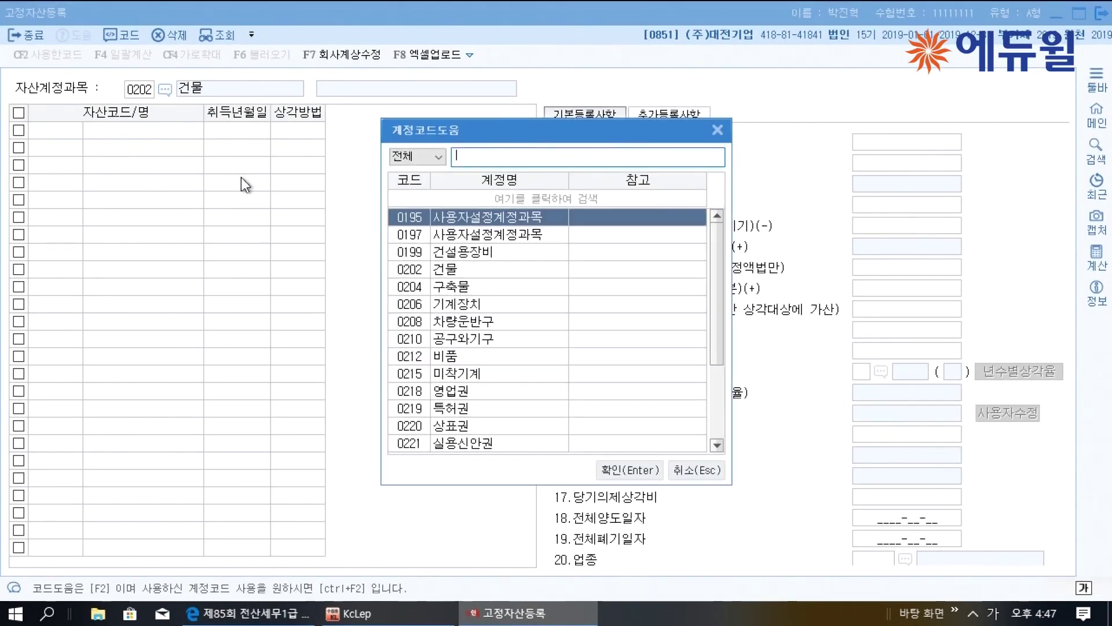
Add asset 000102 밀링 under 0206 기계장치, acquired 2019-07-01
left_click(506, 306)
left_click(630, 470)
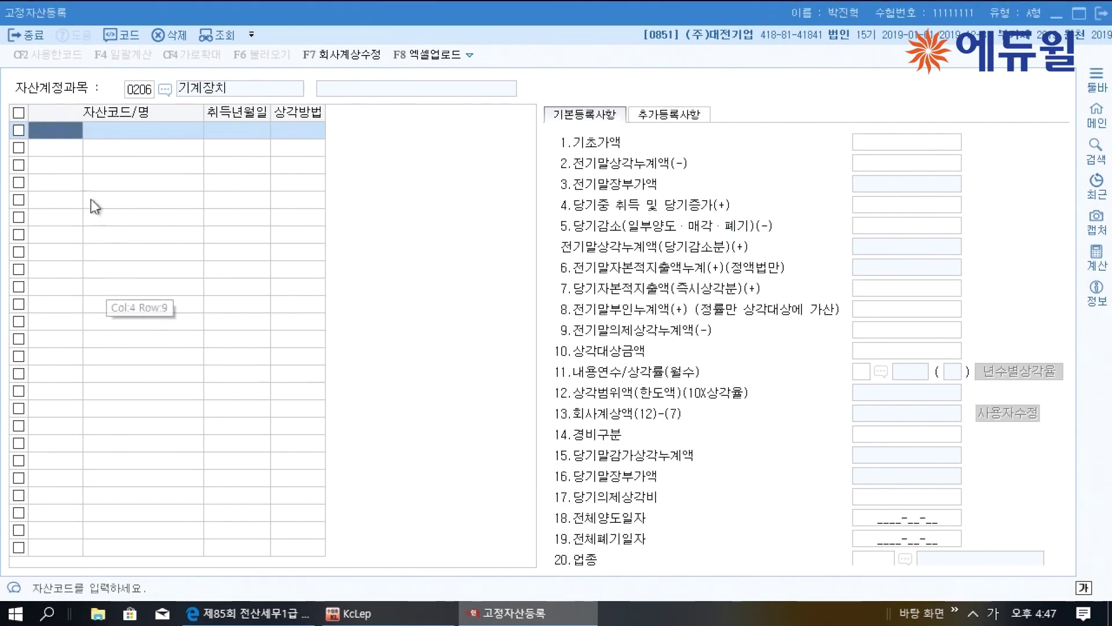
left_click(58, 132)
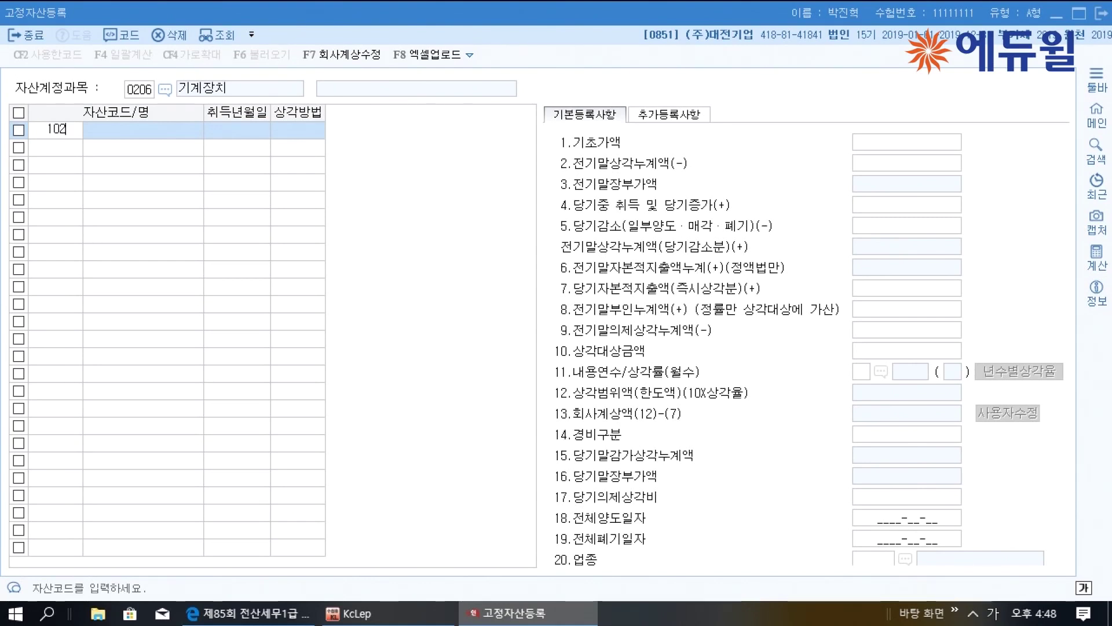
key("Return")
type("밀ㄹ")
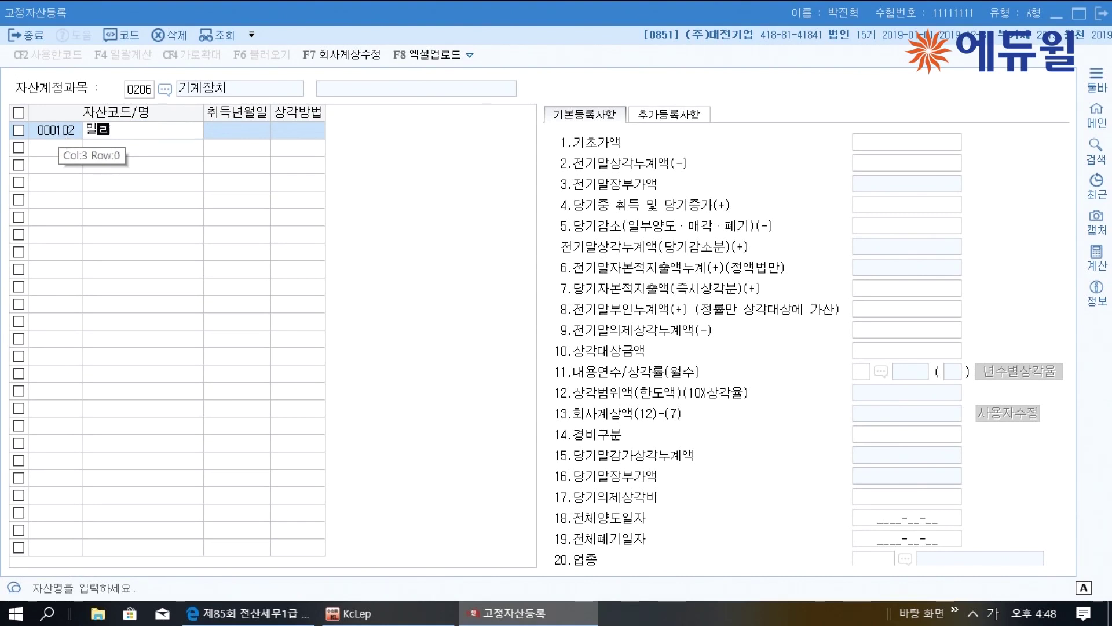
type("ㅣㅇ")
key("Return")
type("20190701")
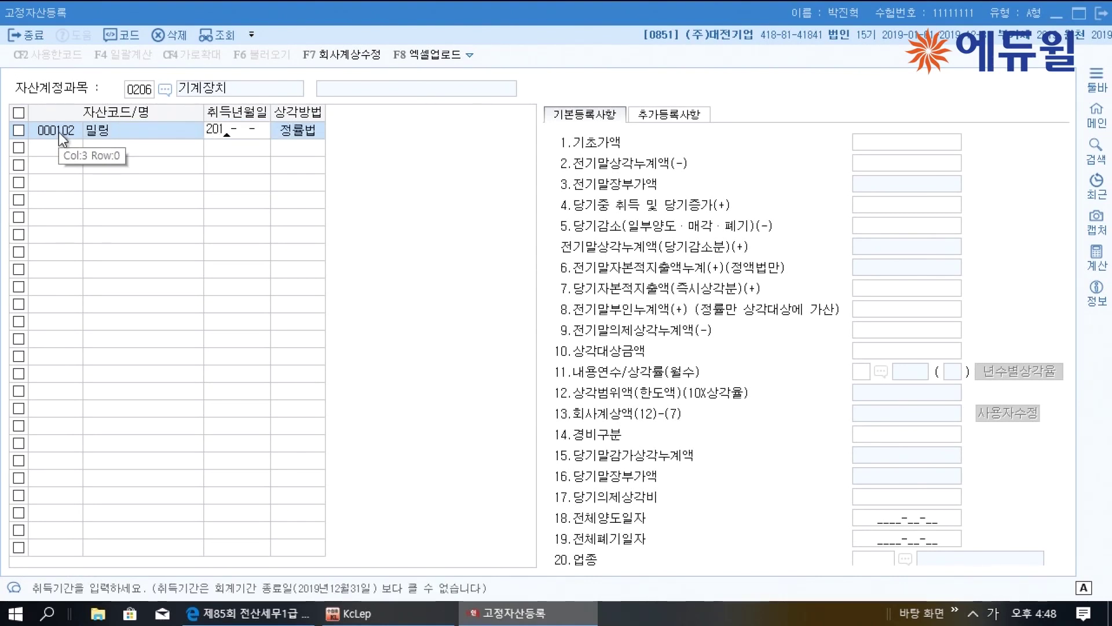
key("Return")
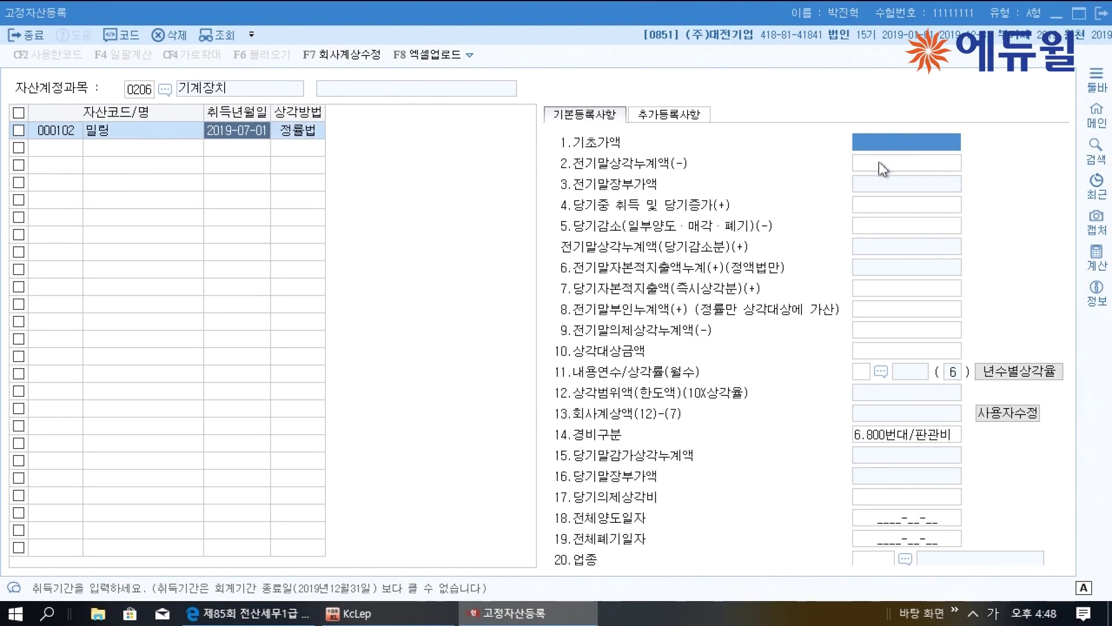
Give it a 30,000,000 acquisition amount, 3-year useful life and 500번대/제조 expense type
left_click(874, 200)
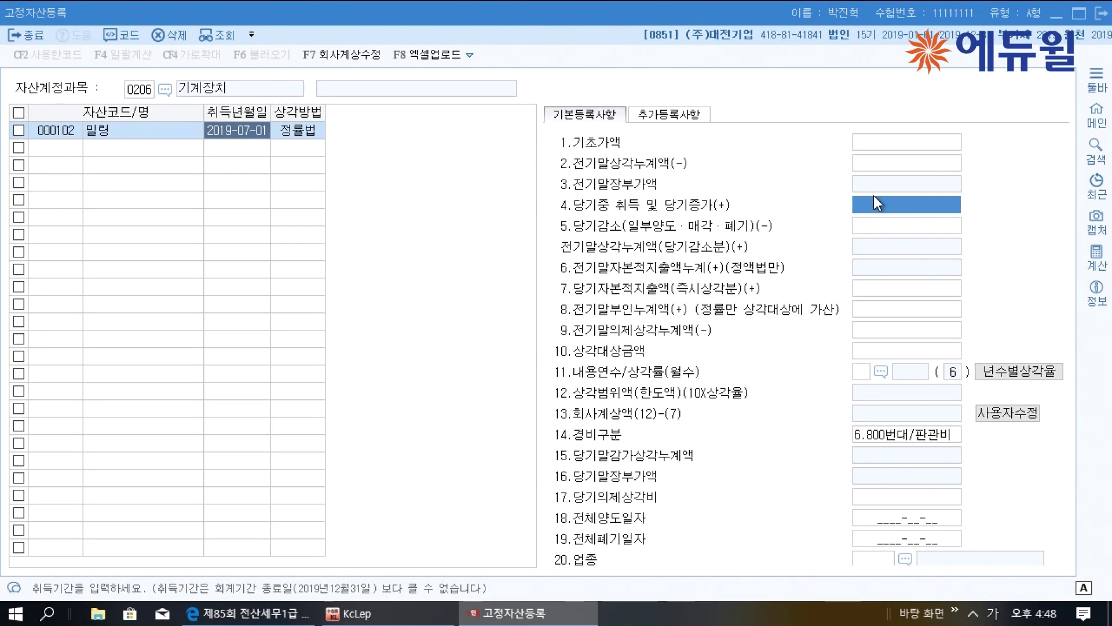
type("30000000")
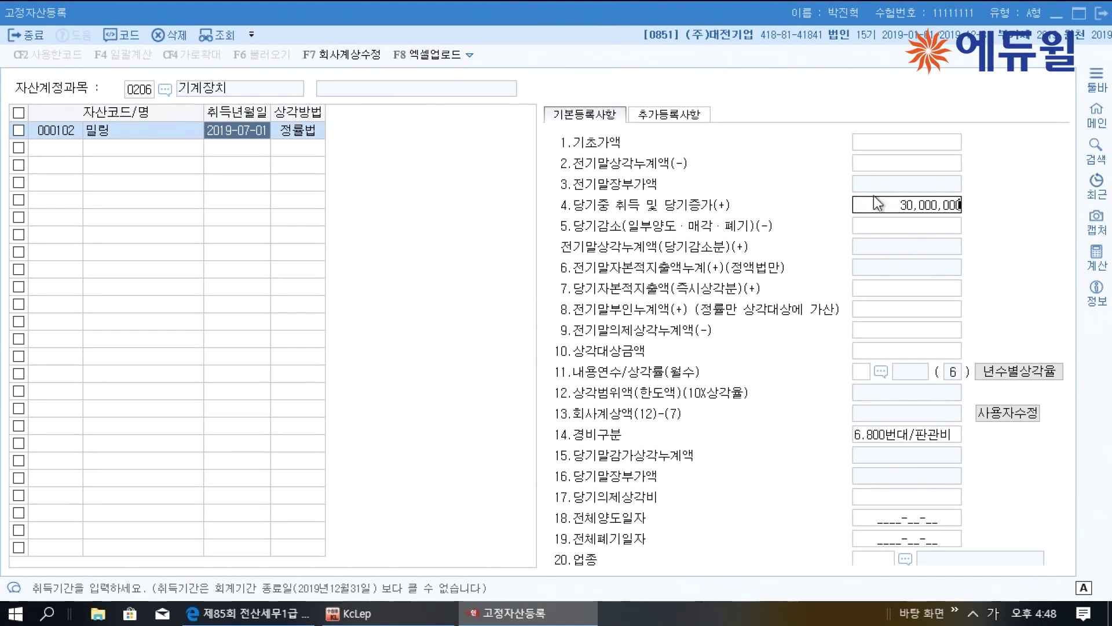
key("Return")
key("Return")
key("Return")
key("Return")
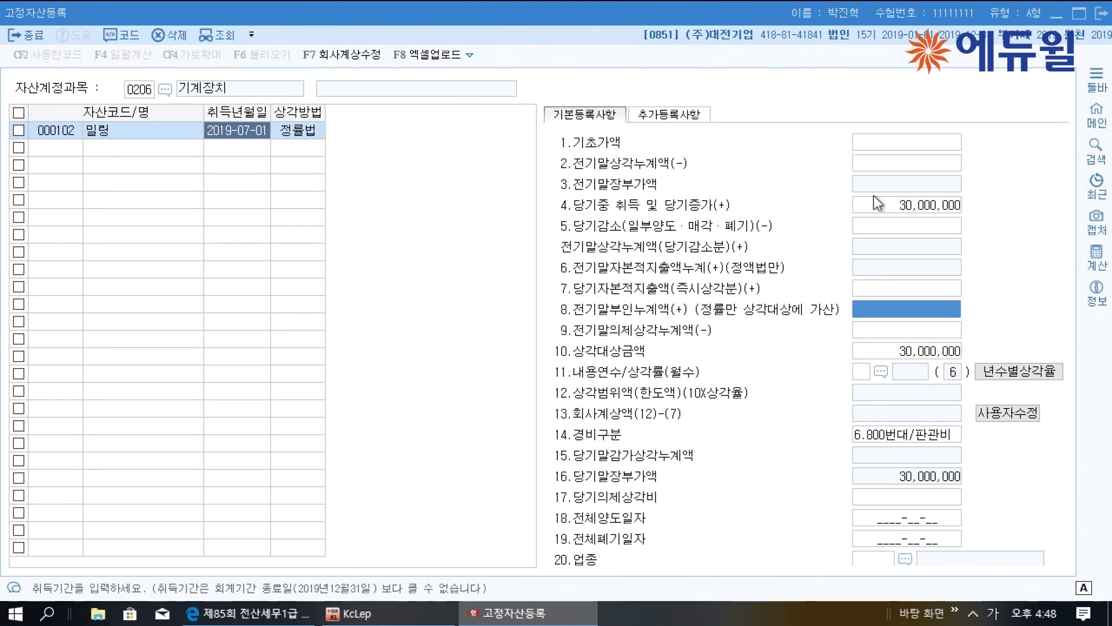
key("Return")
key("Return")
type("3")
key("Return")
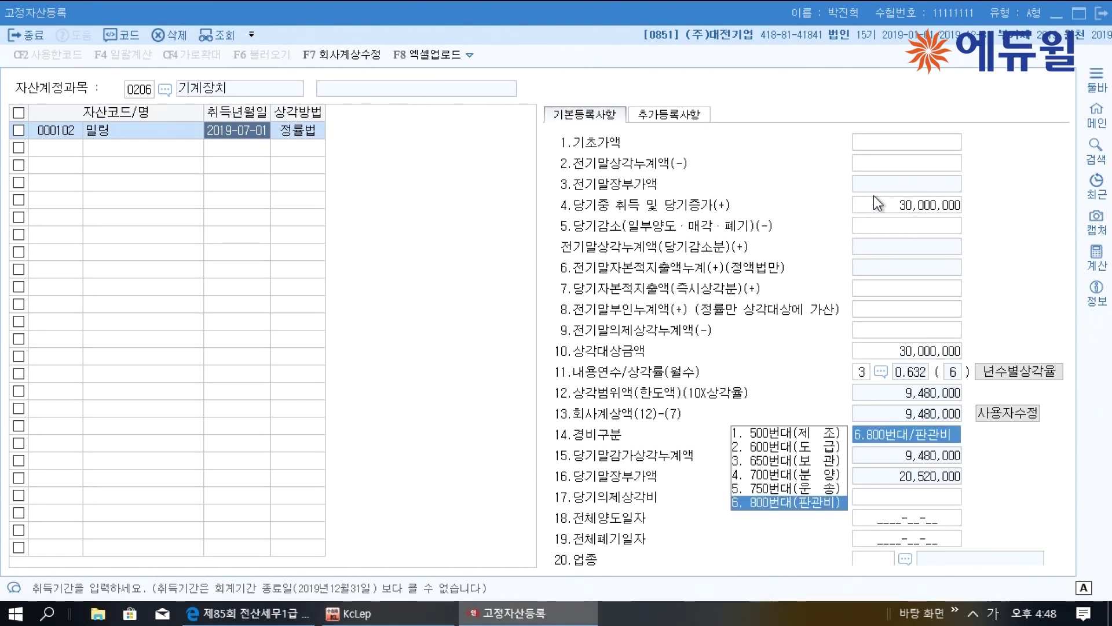
type("1")
key("Return")
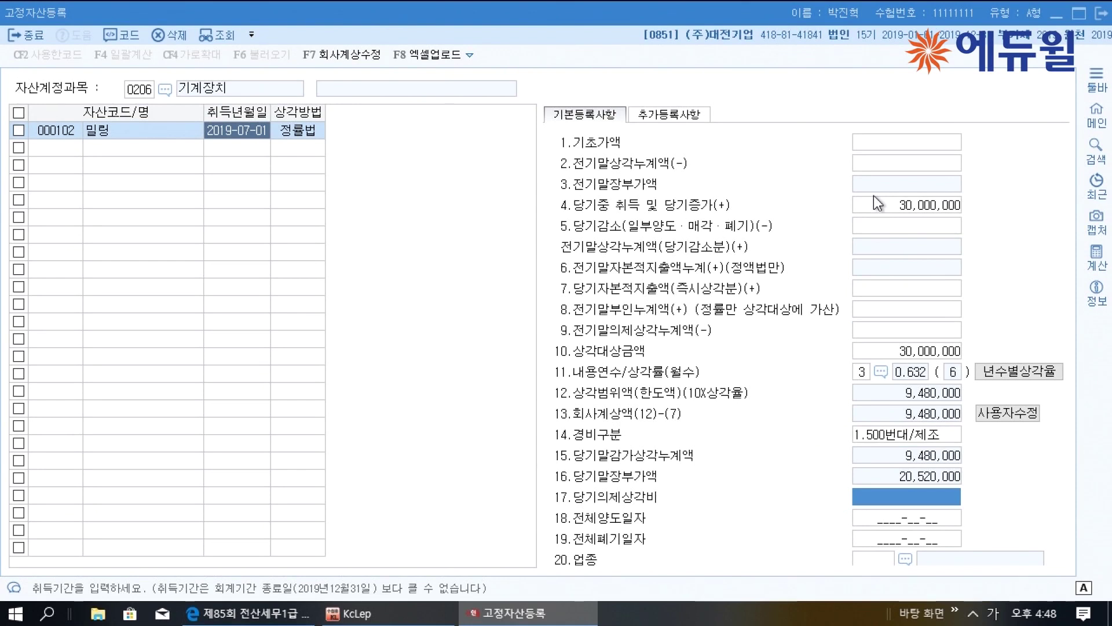
Override company-booked depreciation to 10,000,000 and close the fixed asset register
key("Up")
key("Up")
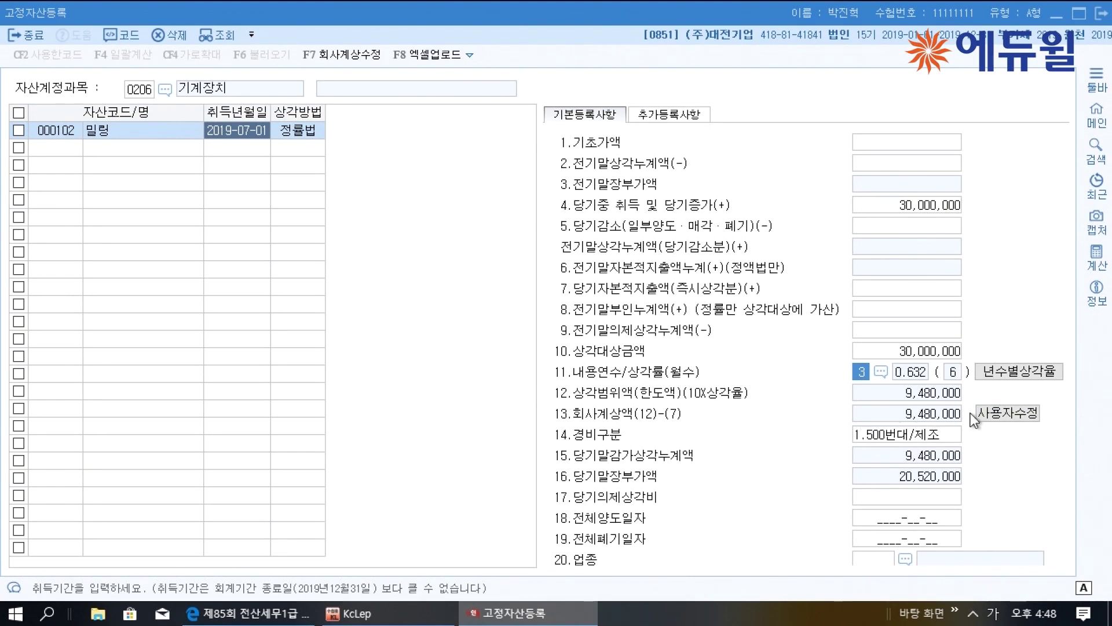
left_click(998, 412)
type("10000000")
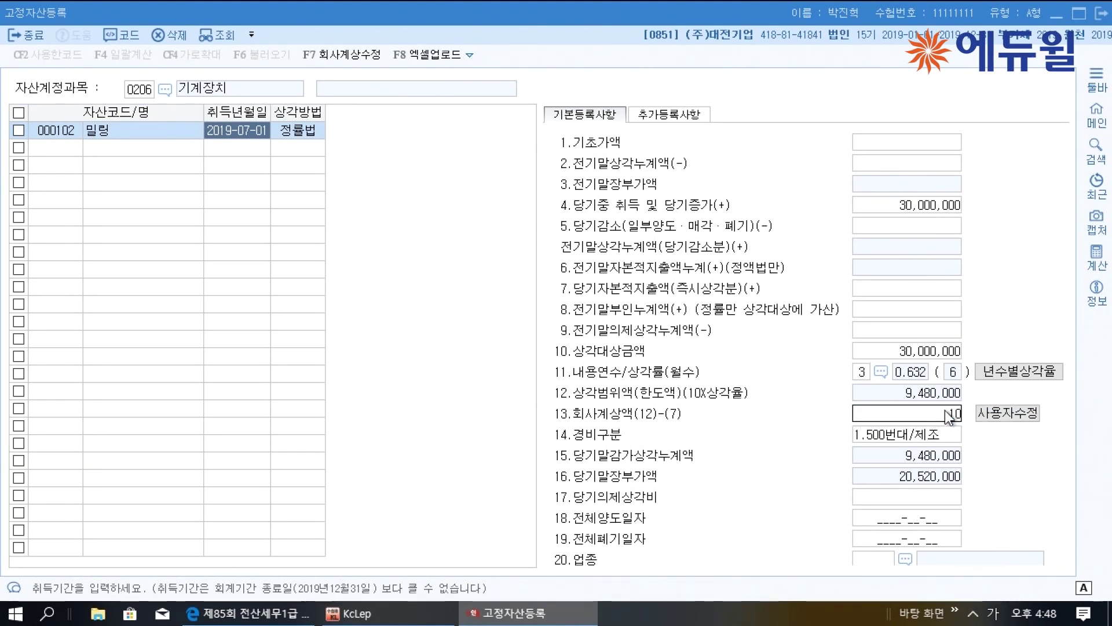
key("Return")
left_click(944, 408)
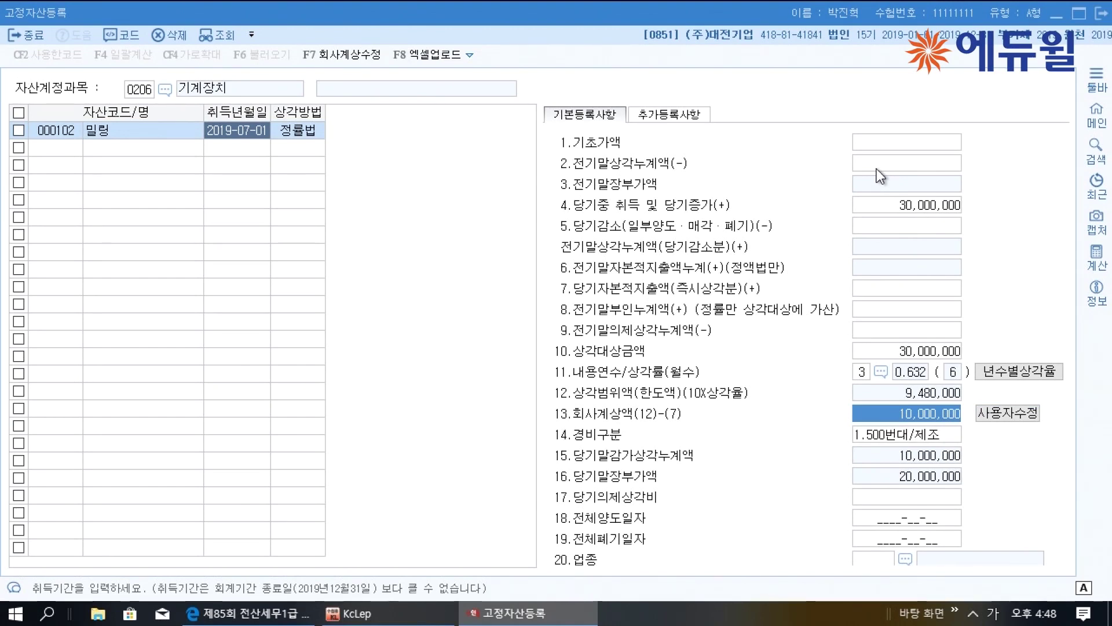
left_click(1097, 13)
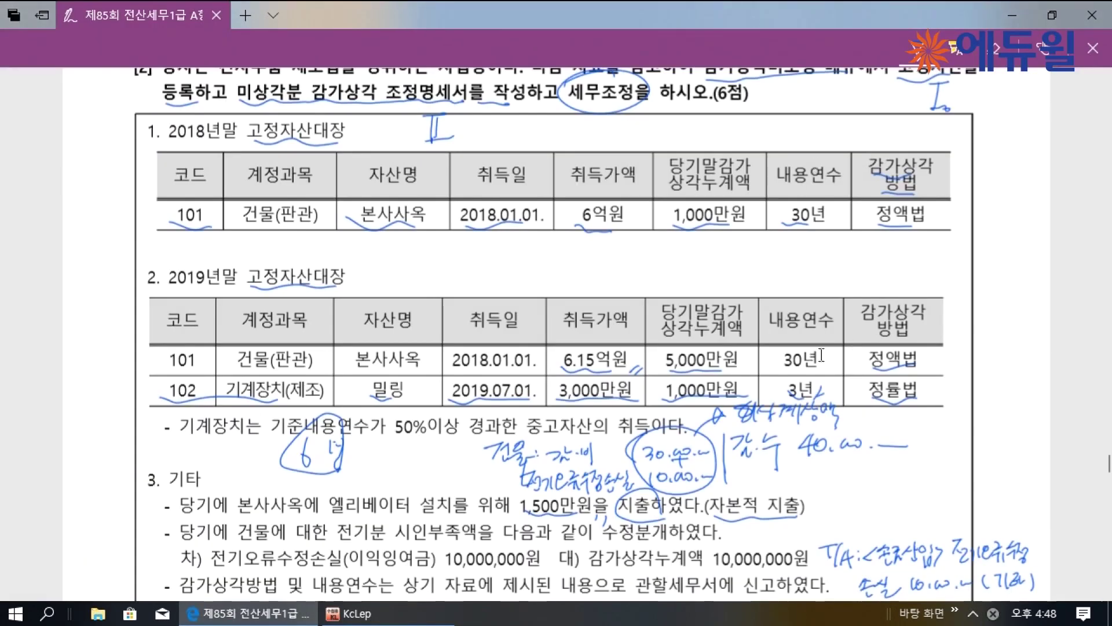
Open the depreciation adjustment statement and replace its entries with fixed asset register data
left_click(348, 613)
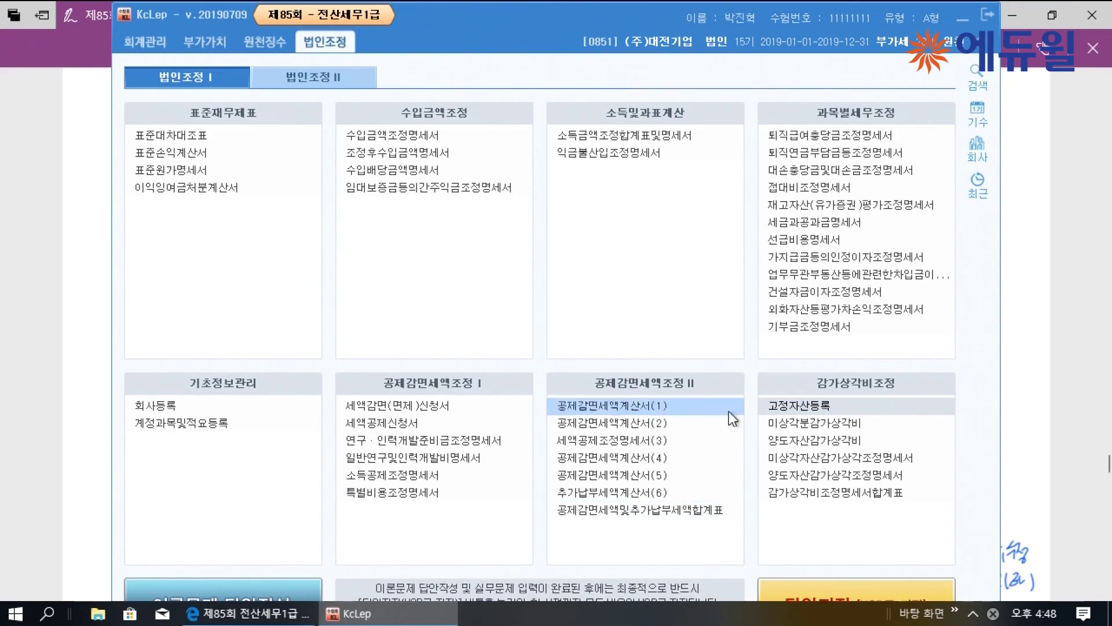
left_click(779, 458)
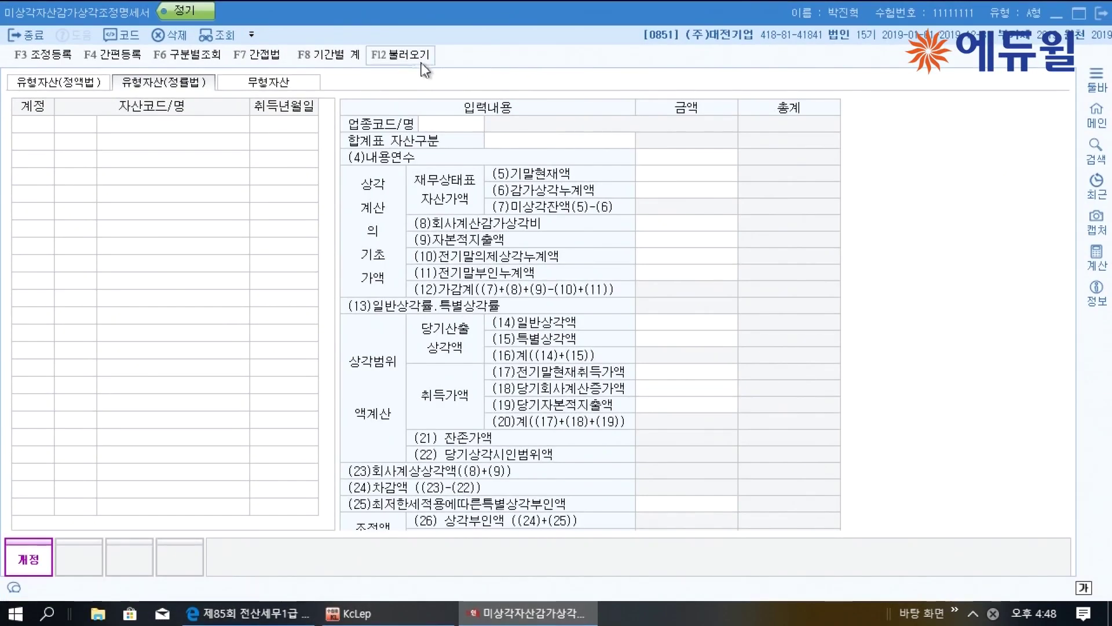
left_click(400, 55)
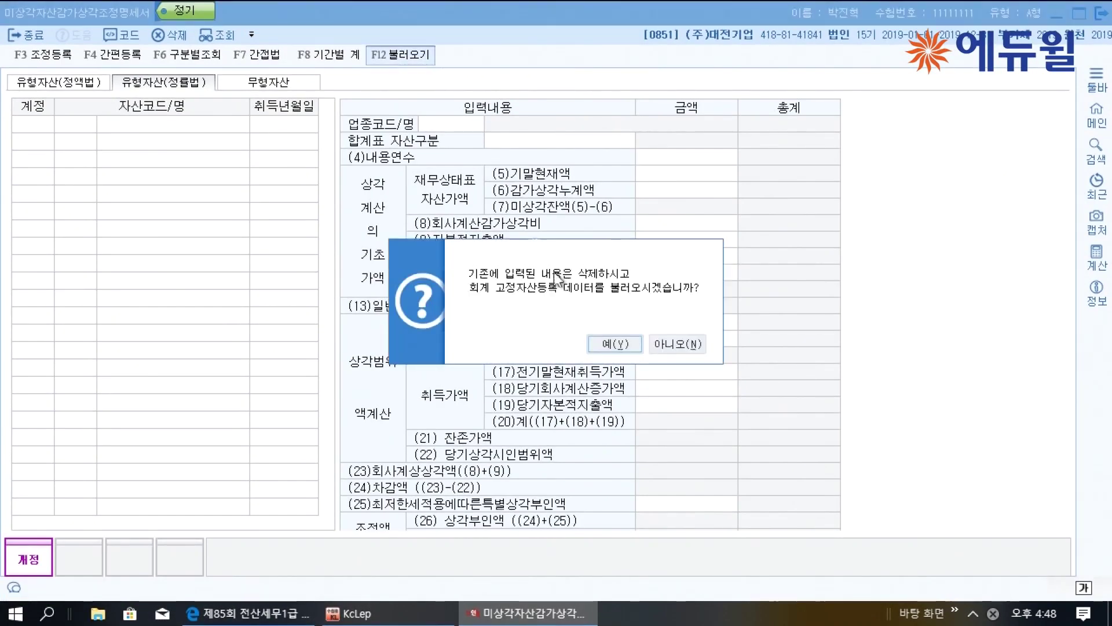
left_click(606, 346)
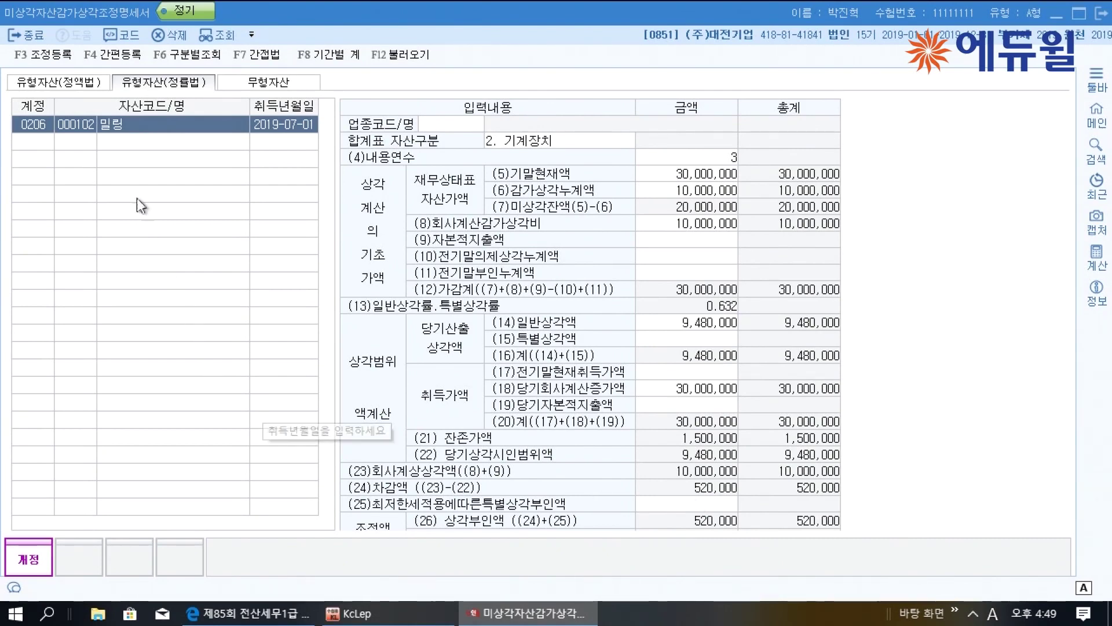
Add back 기계장치 감가상각비 한도초과 of 520,000 as 유보발생
left_click(44, 55)
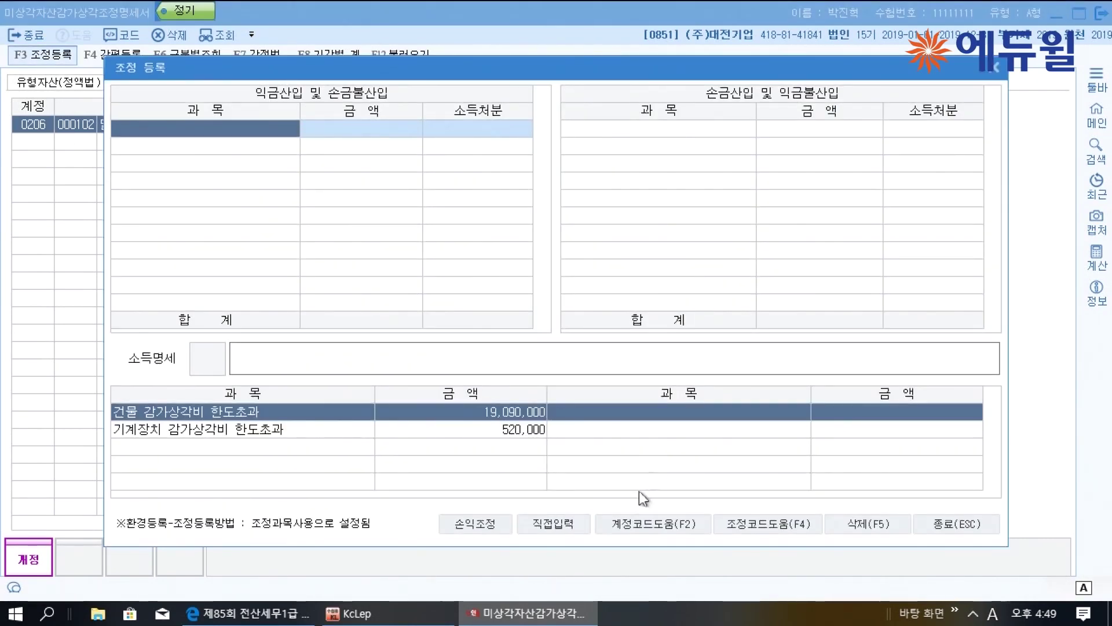
left_click(553, 525)
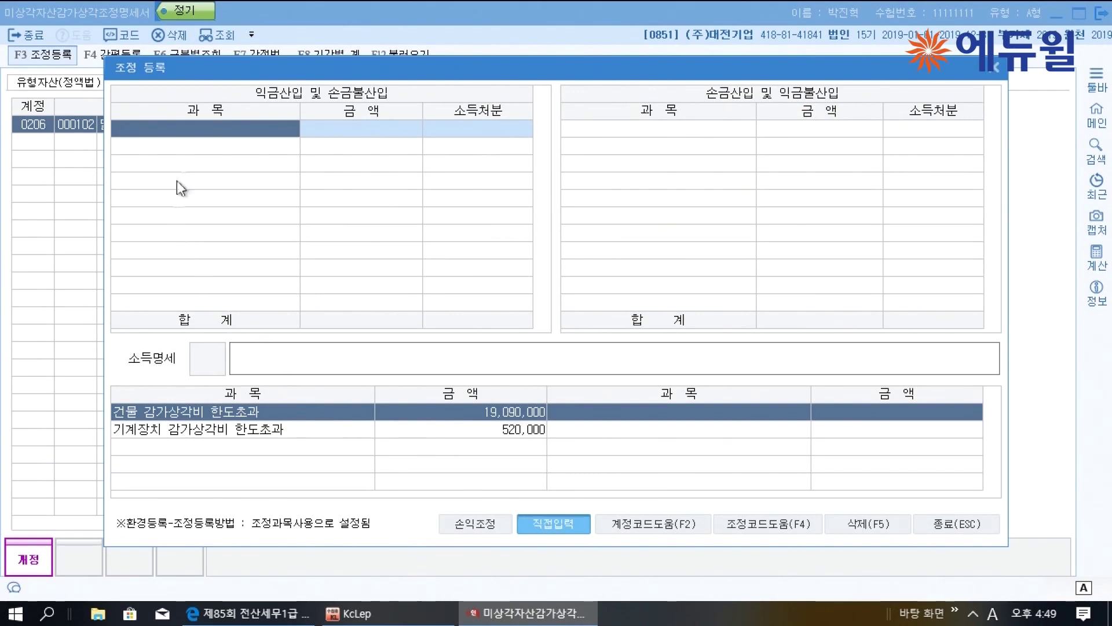
left_click(197, 128)
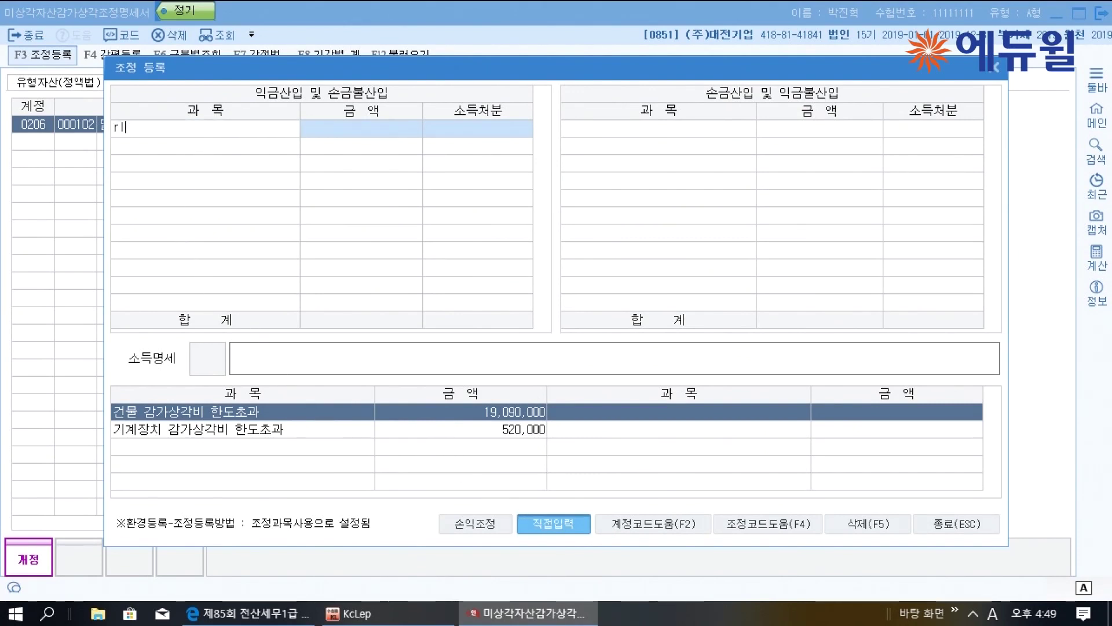
type("기계")
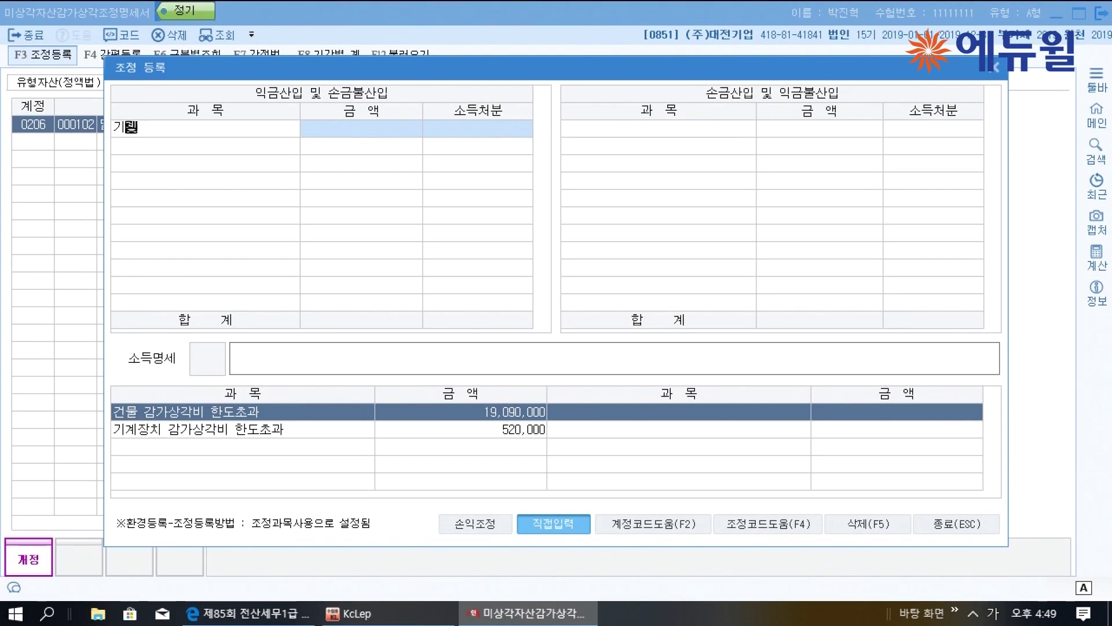
type("장치 감가상각")
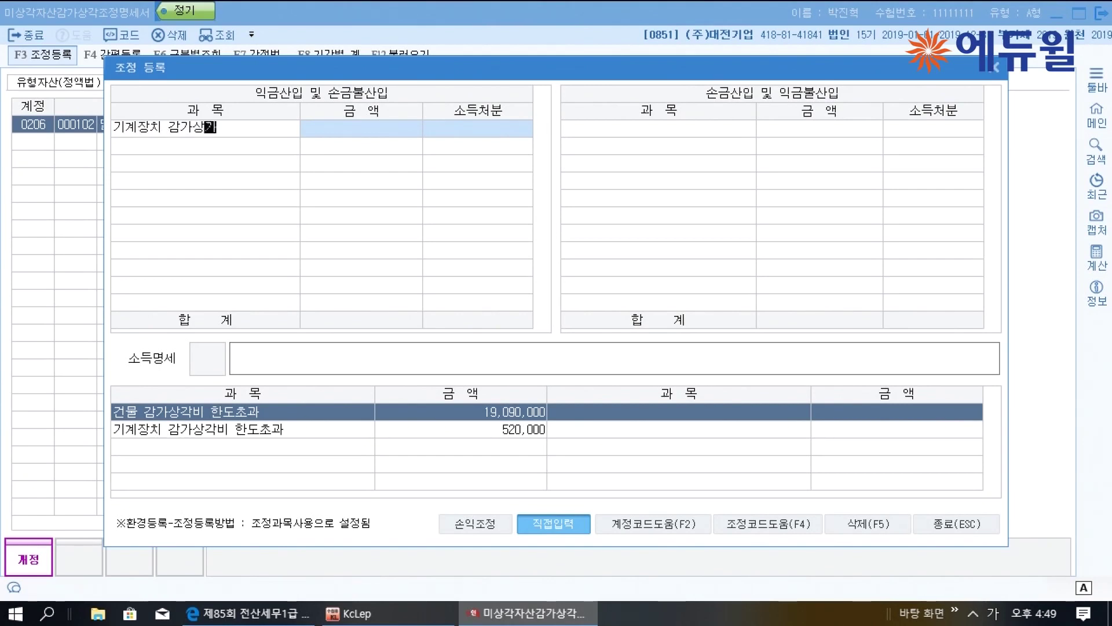
type("비 한ㄷ도초과")
key("Return")
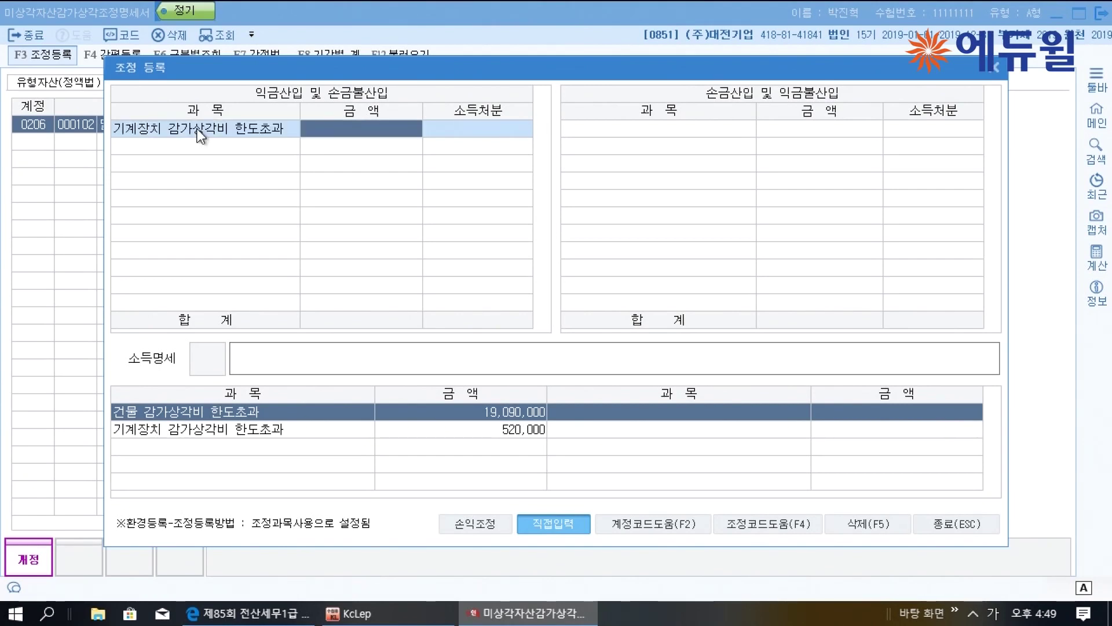
type("520,000")
key("Return")
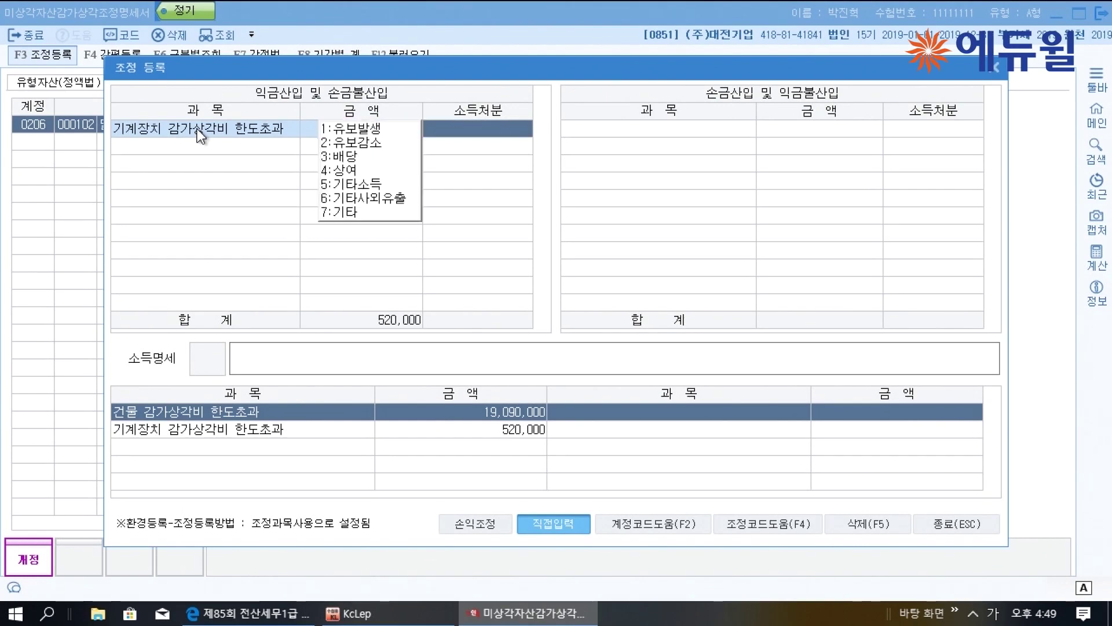
key("1")
key("Return")
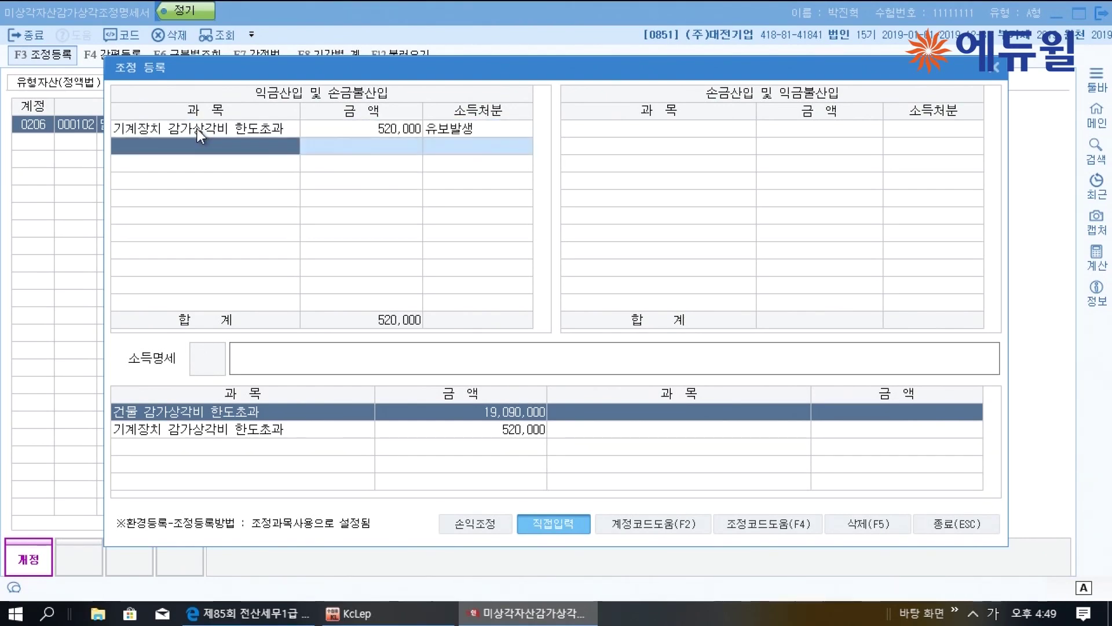
left_click(957, 523)
For the head-office building, add back 건물 감가상각비 한도초과 of 19,090,000 as 유보발생
left_click(55, 81)
key("Return")
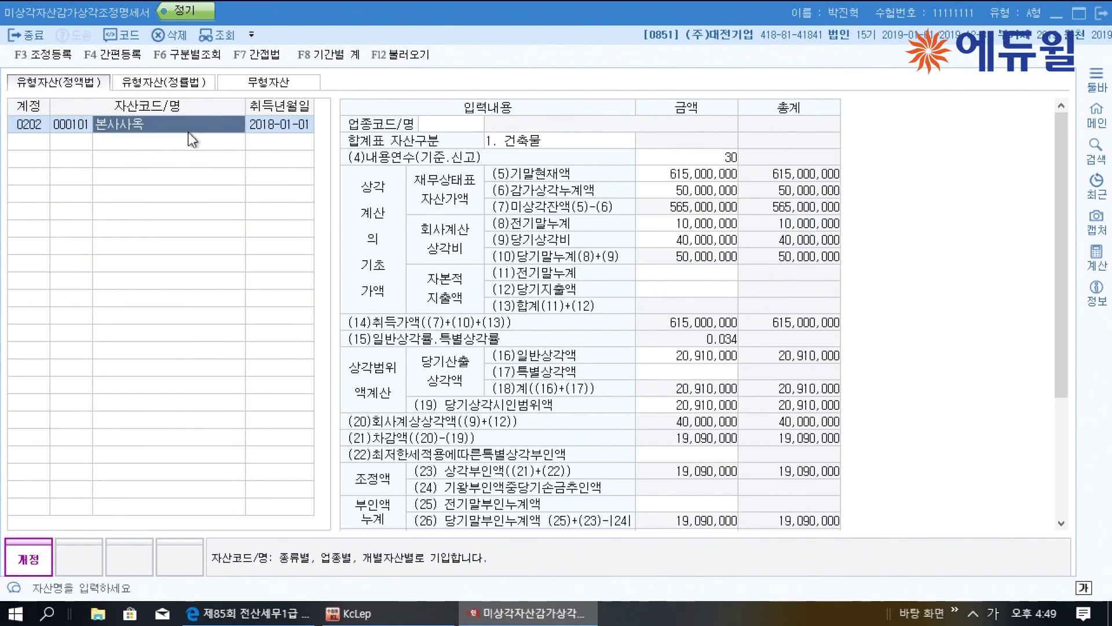
left_click_drag(1062, 286, 1069, 398)
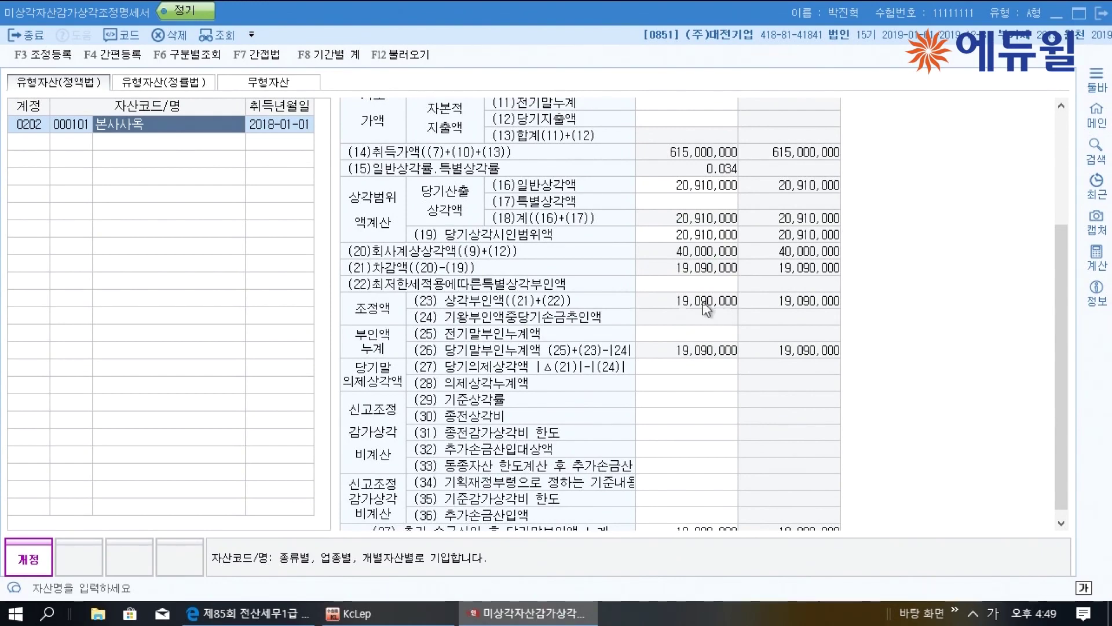
left_click(41, 54)
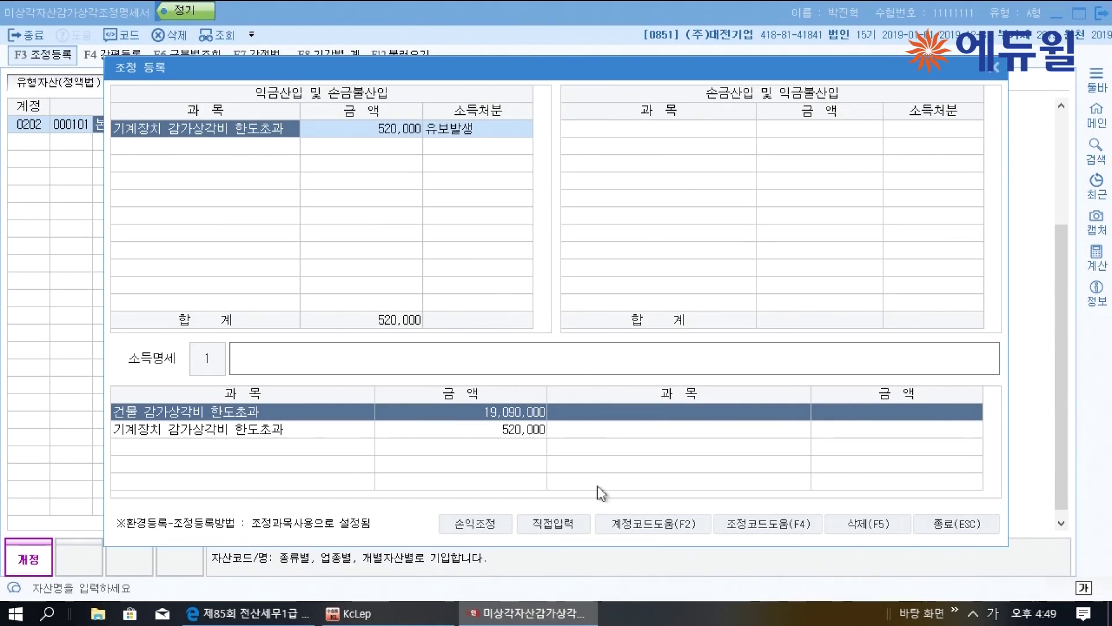
left_click(554, 523)
left_click(183, 156)
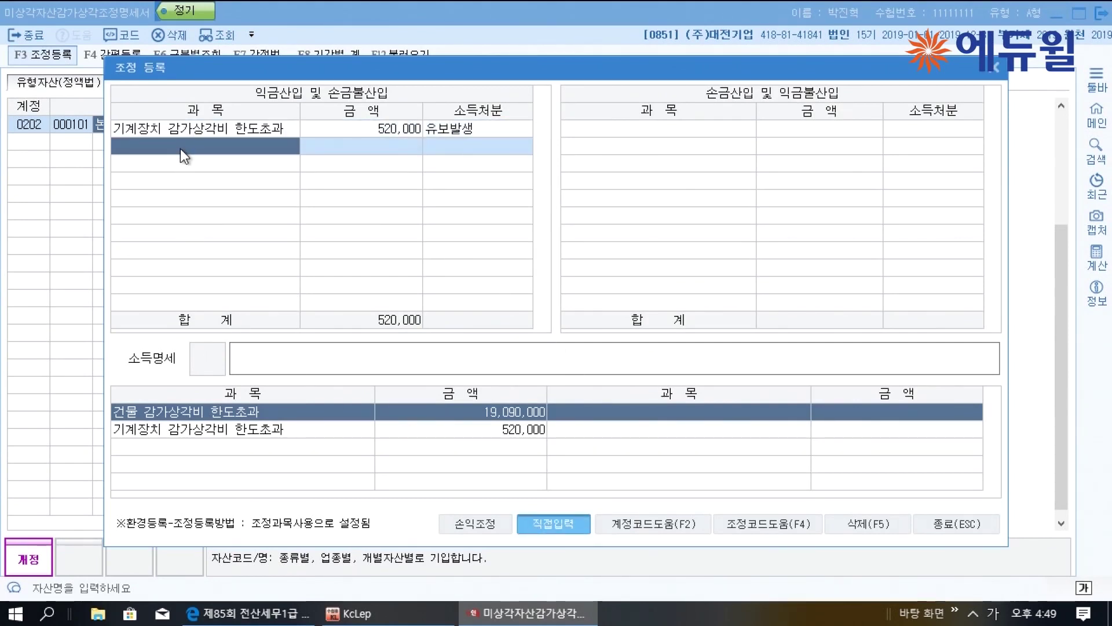
type("건물 감가상")
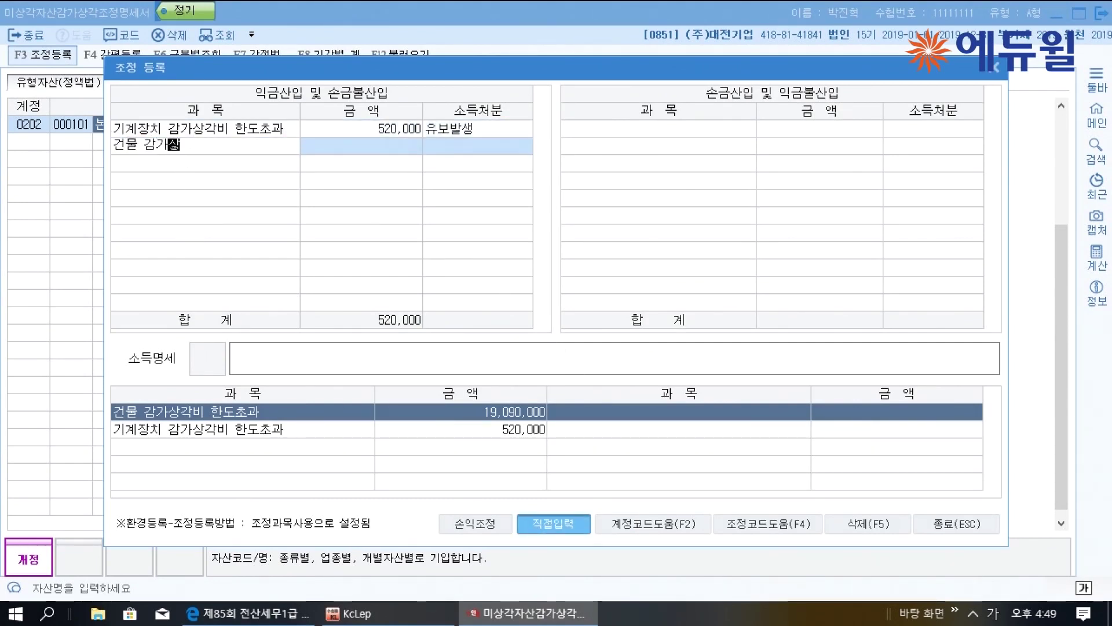
type("각비 한도초과")
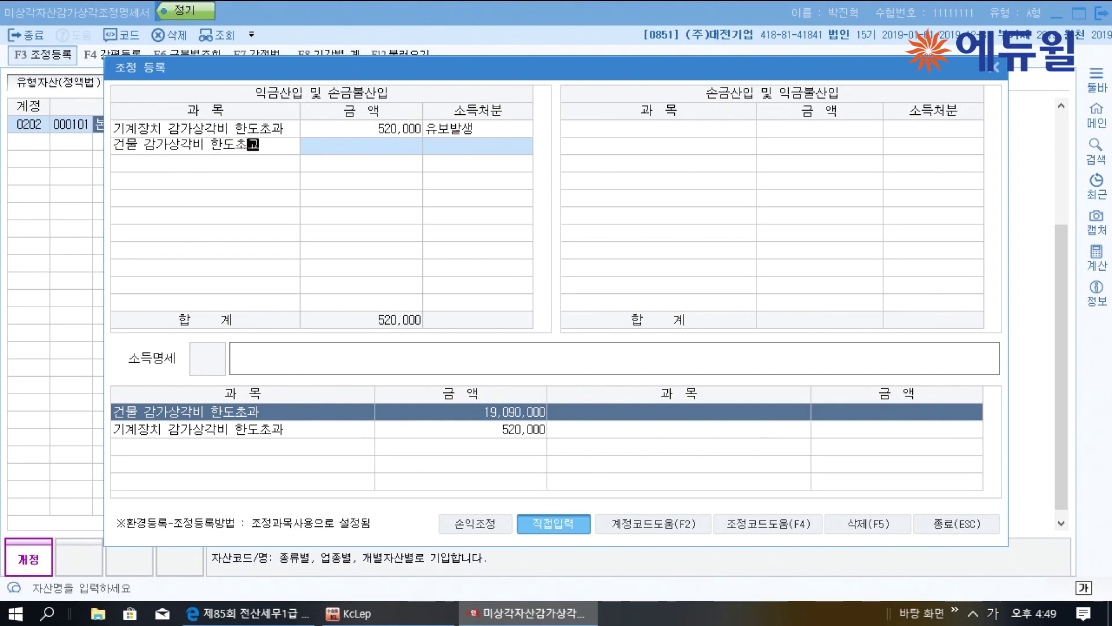
key("Return")
type("19,090,000")
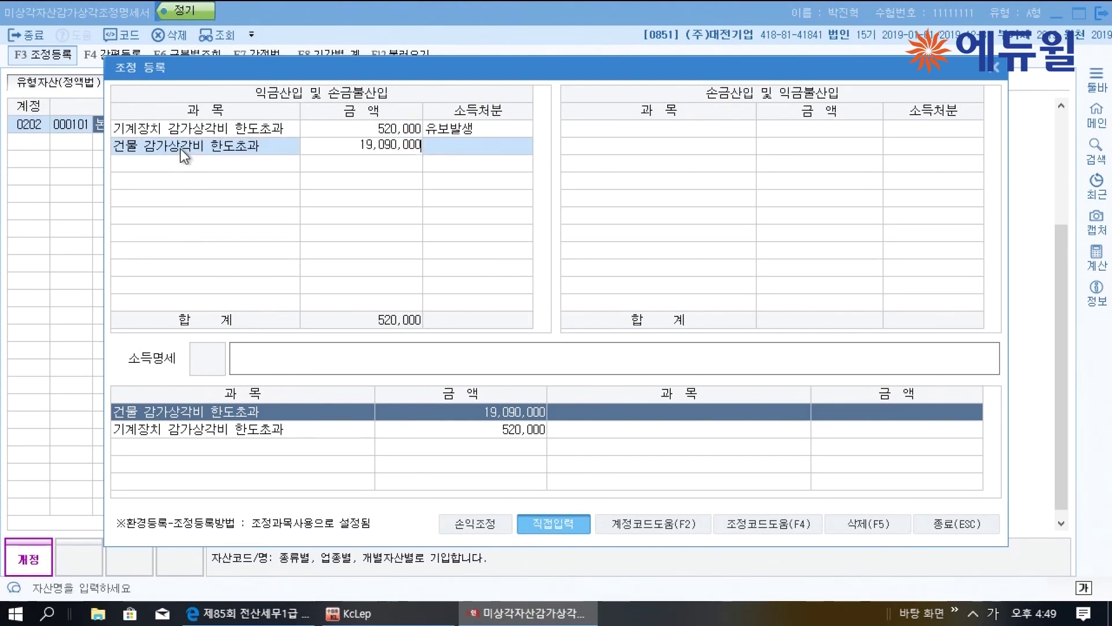
key("Return")
type("1")
key("Return")
key("Return")
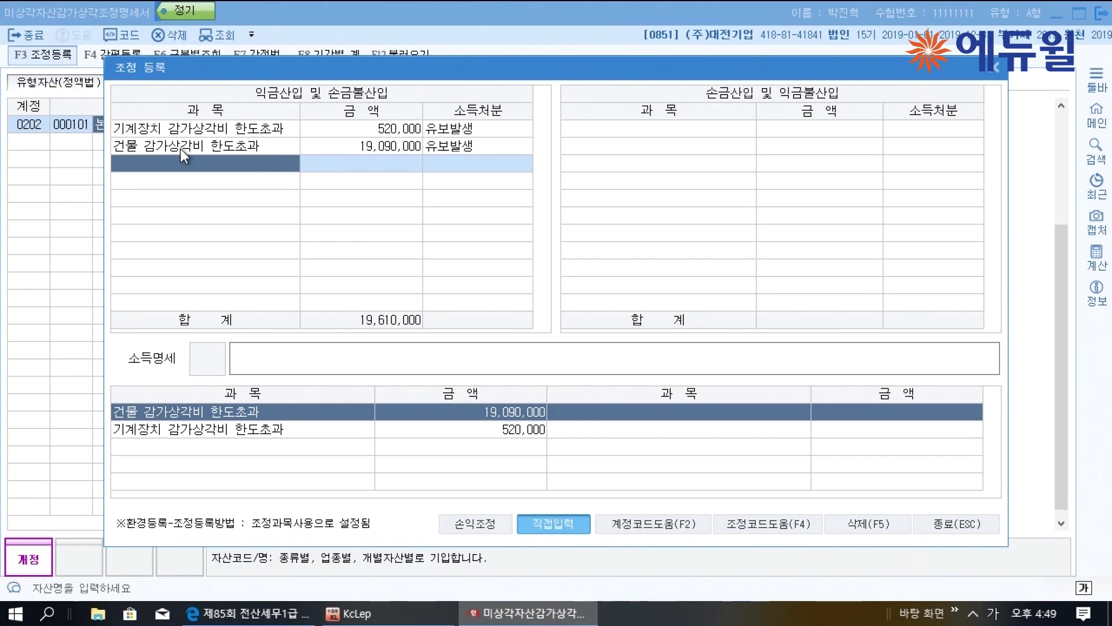
Deduct 전기오류수정손실 of 10,000,000 under 손금산입 with disposition 기타
left_click(627, 128)
type("전")
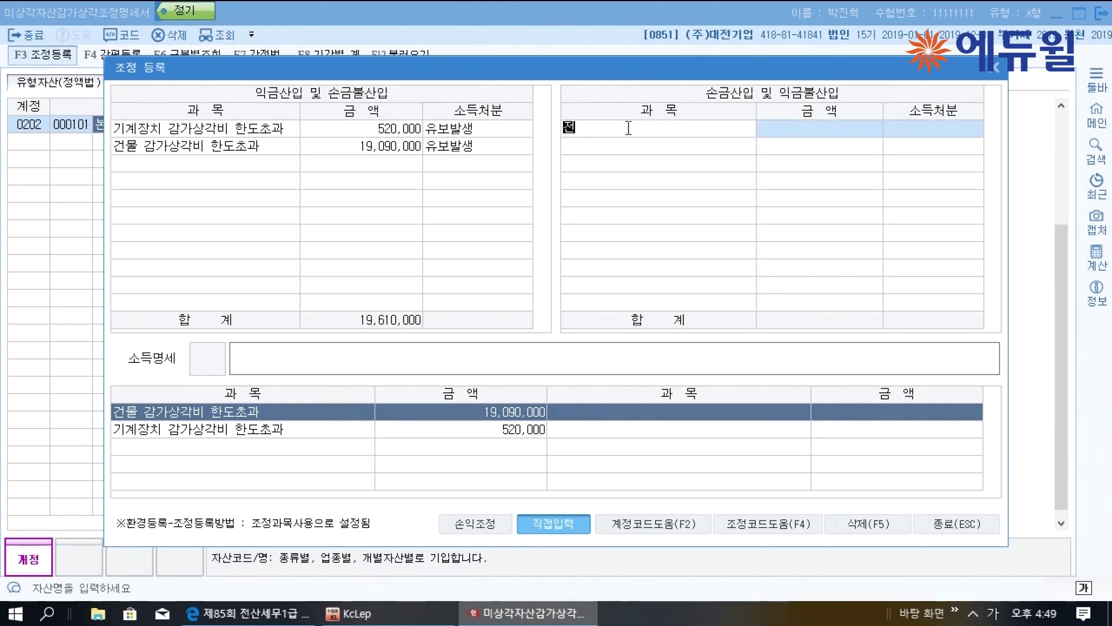
type("기오류수정손실")
key("Return")
type("10000000")
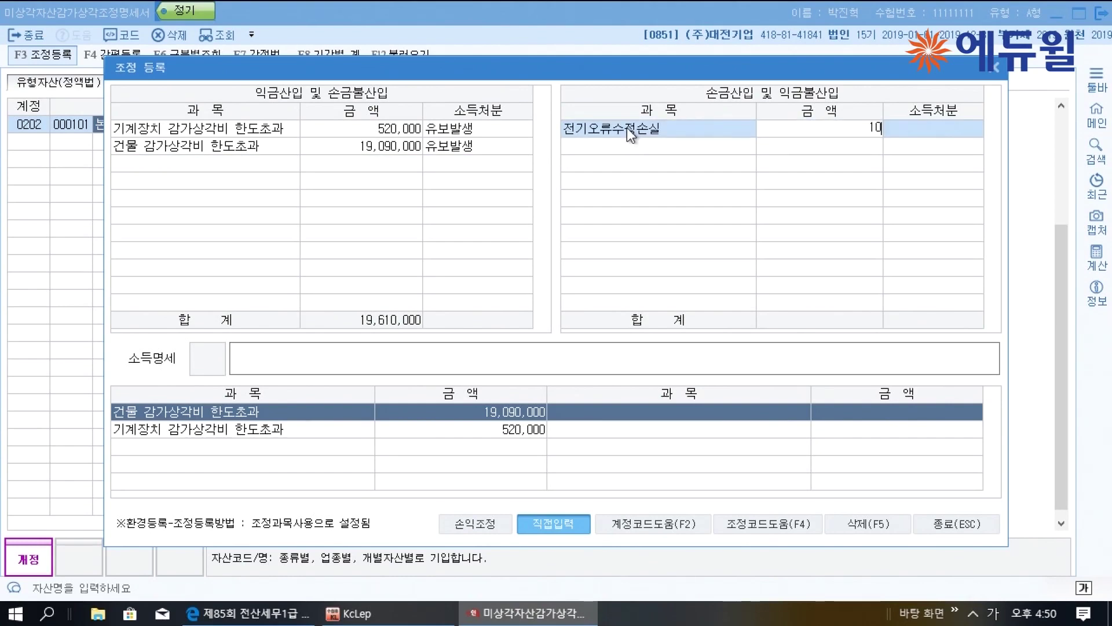
key("Return")
key("3")
key("Return")
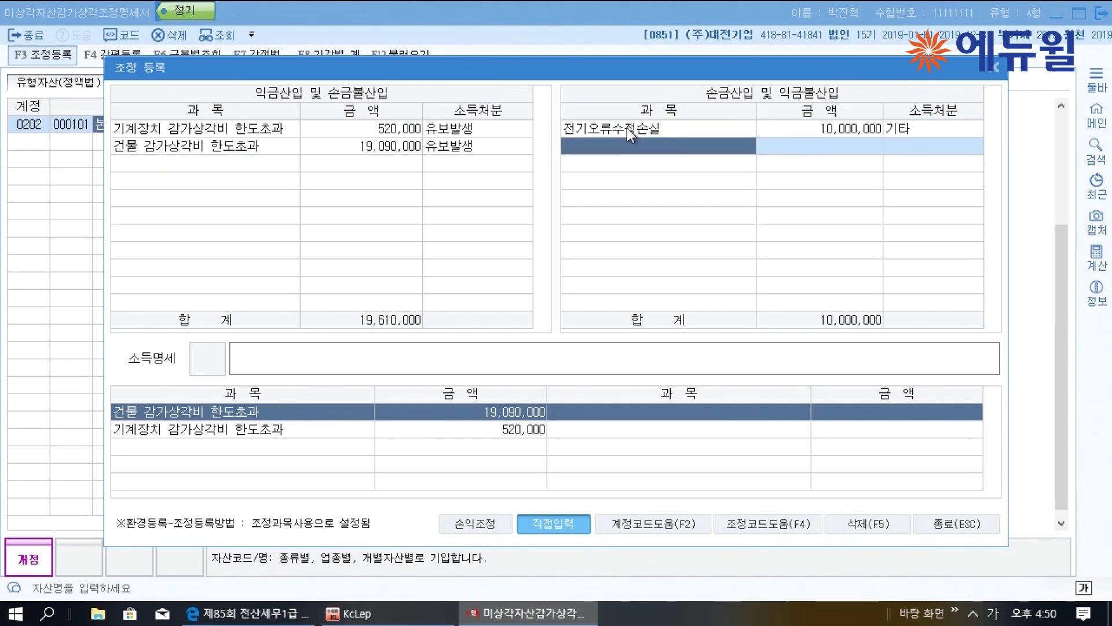
left_click(925, 523)
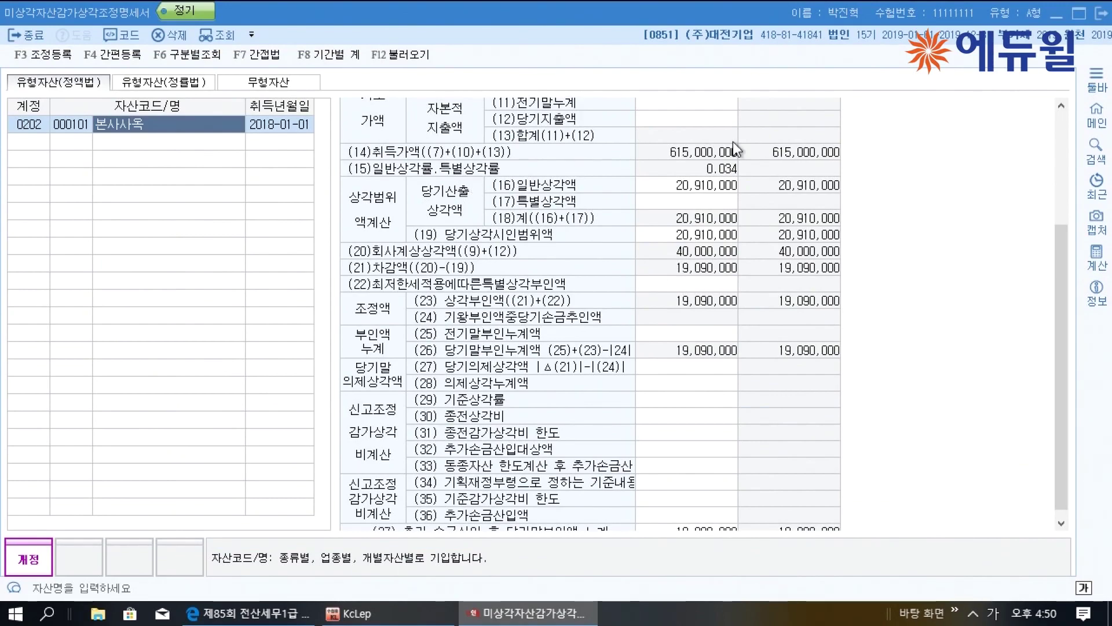
Close the depreciation statement and scroll the exam PDF to question [3] on taxes and dues
left_click(1100, 13)
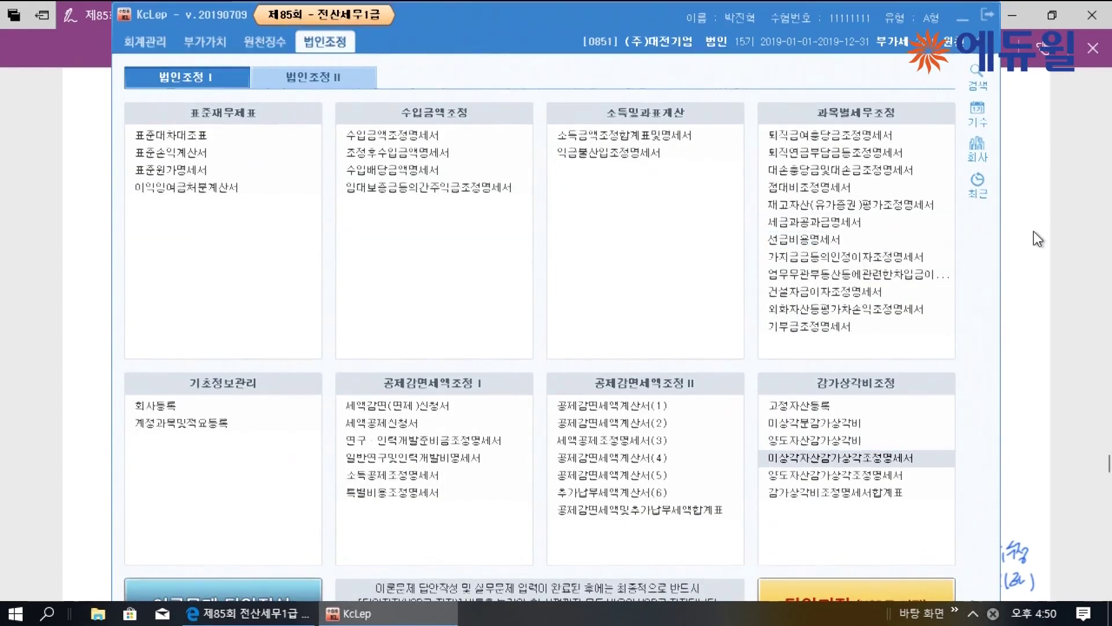
left_click(1034, 231)
scroll(782, 219, "down", 7)
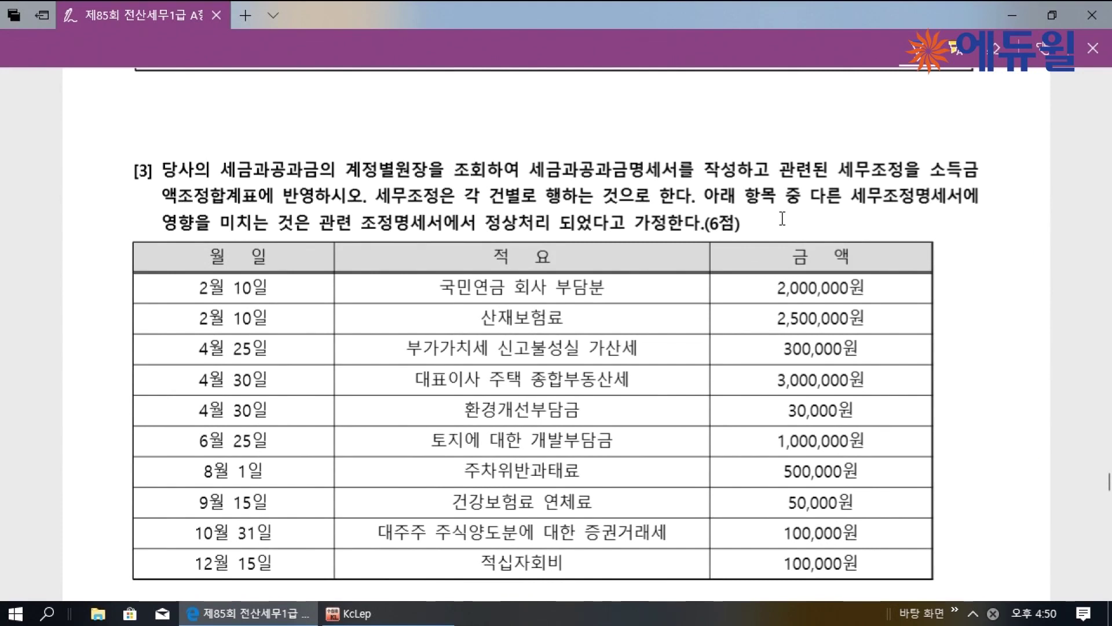
scroll(782, 219, "down", 3)
scroll(782, 221, "up", 2)
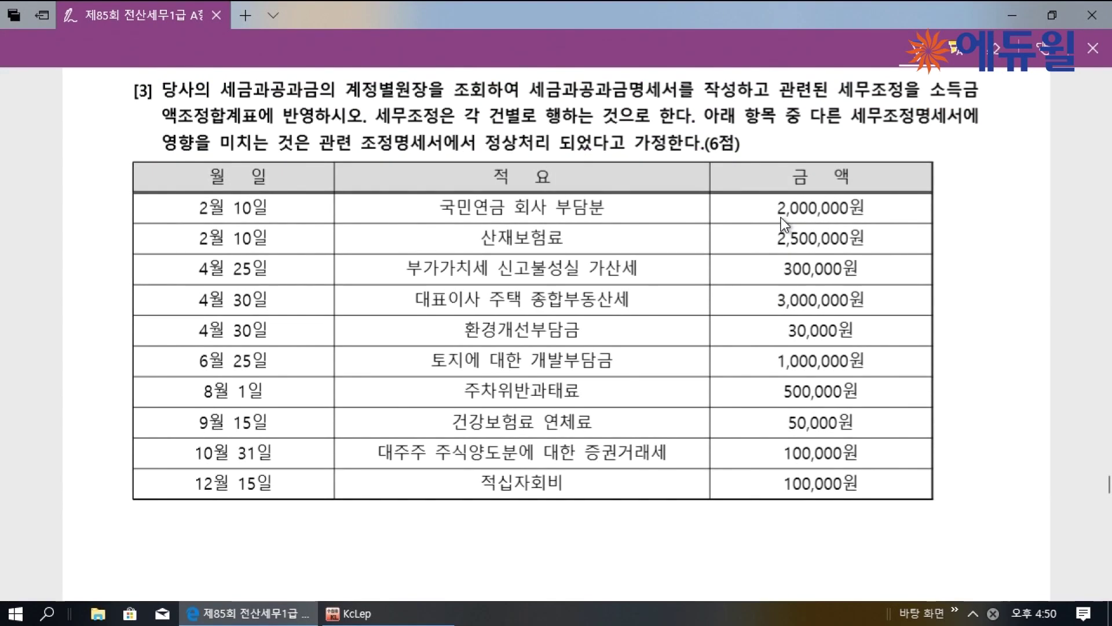
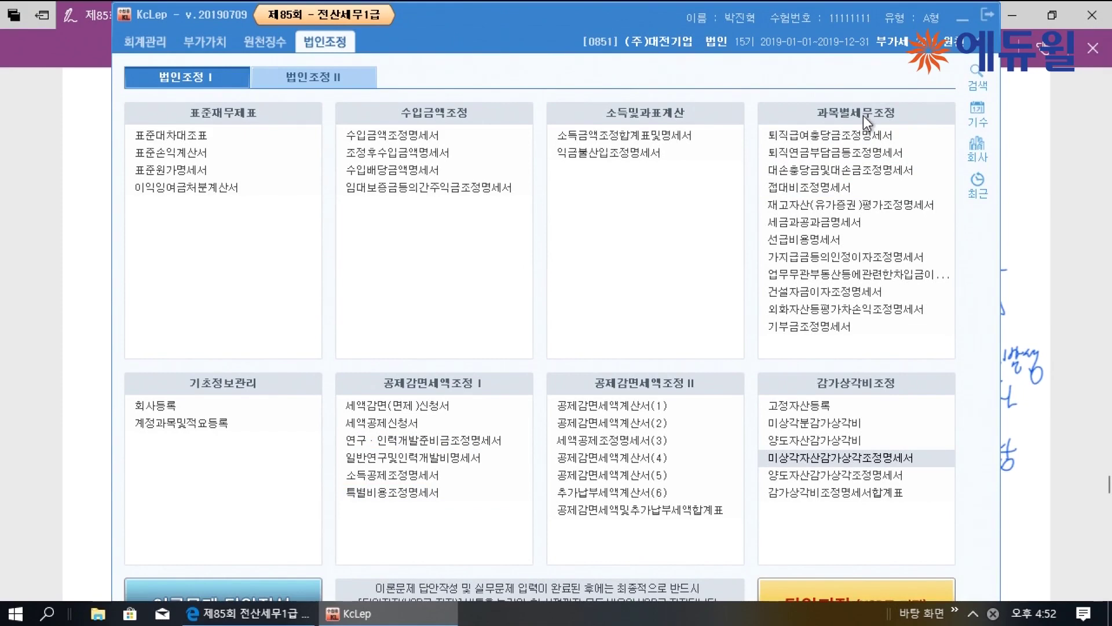
Load the 2019 taxes-and-dues vouchers (01-01 to 12-31) into the 세금과공과금명세서
left_click(853, 225)
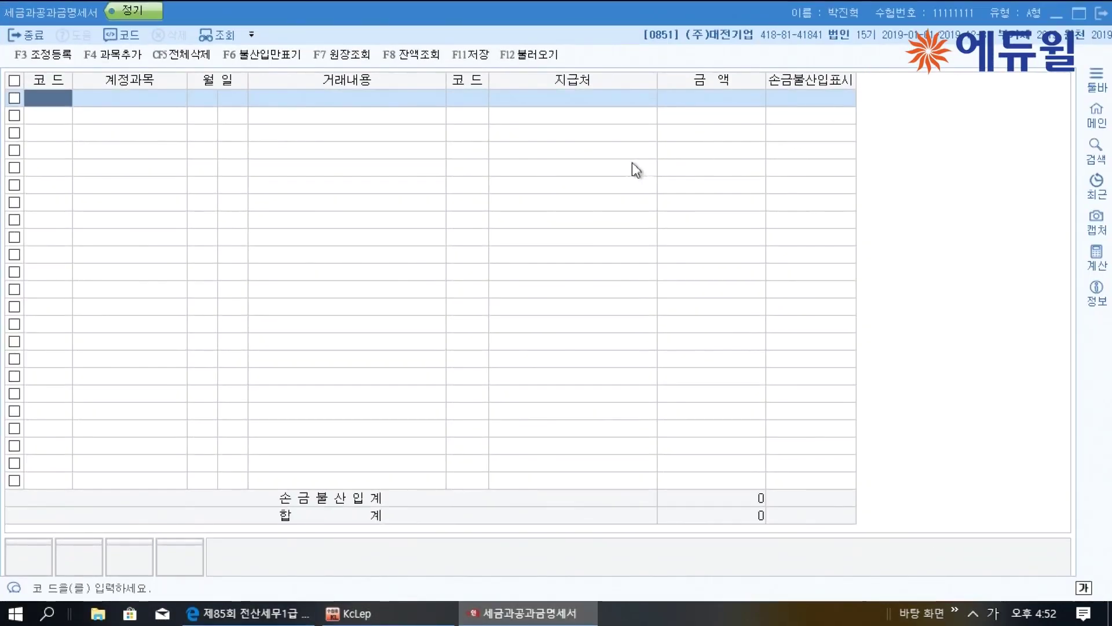
left_click(529, 58)
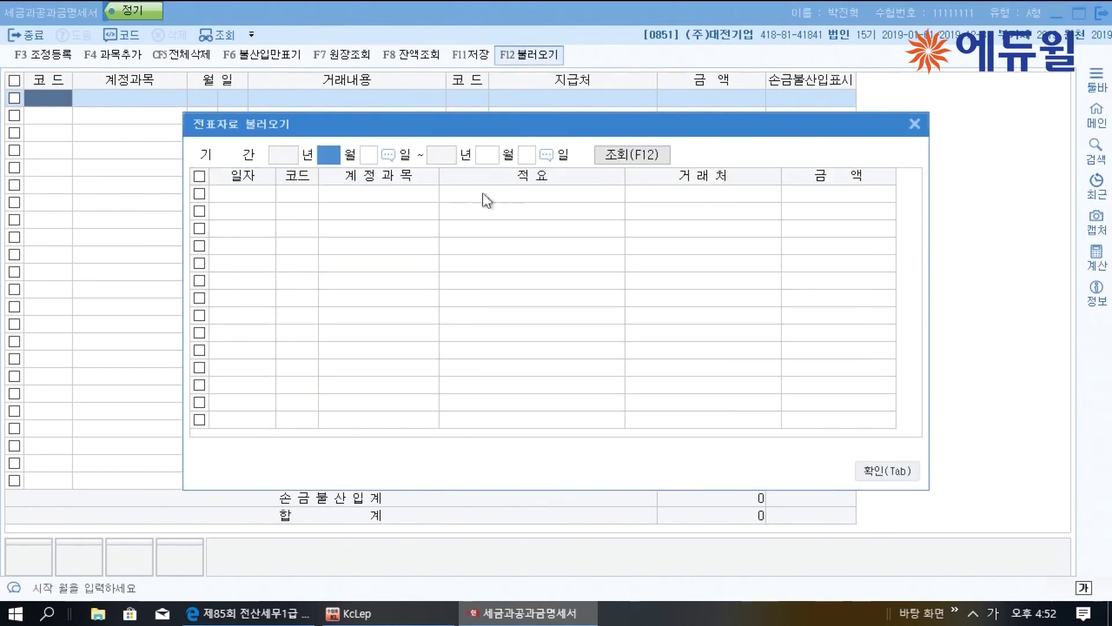
type("1")
key("Return")
type("1")
key("Return")
type("1231")
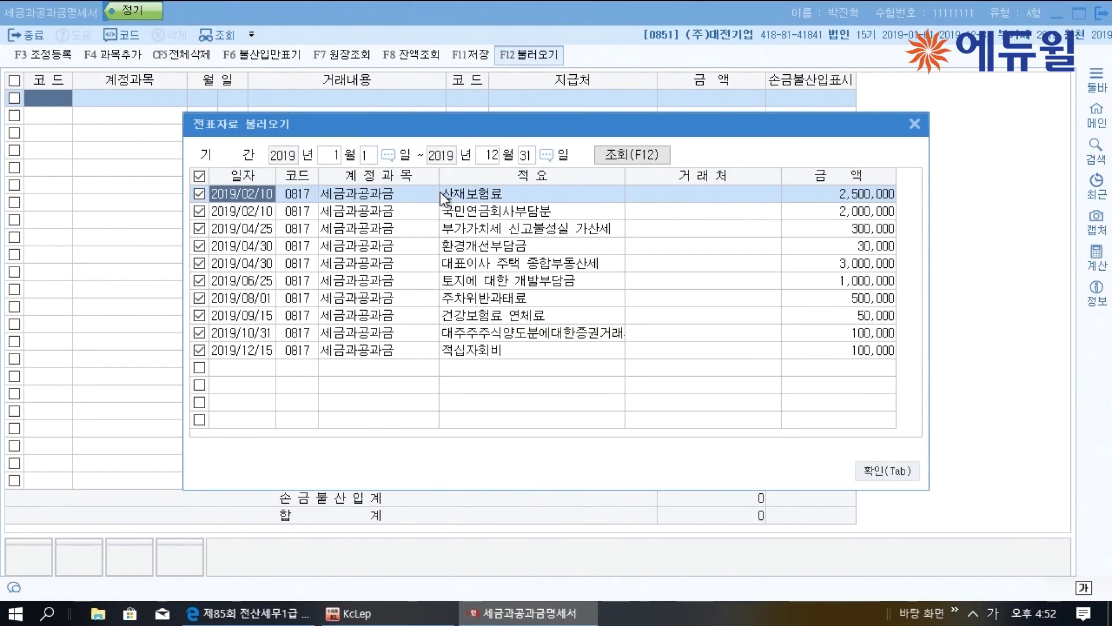
left_click(887, 472)
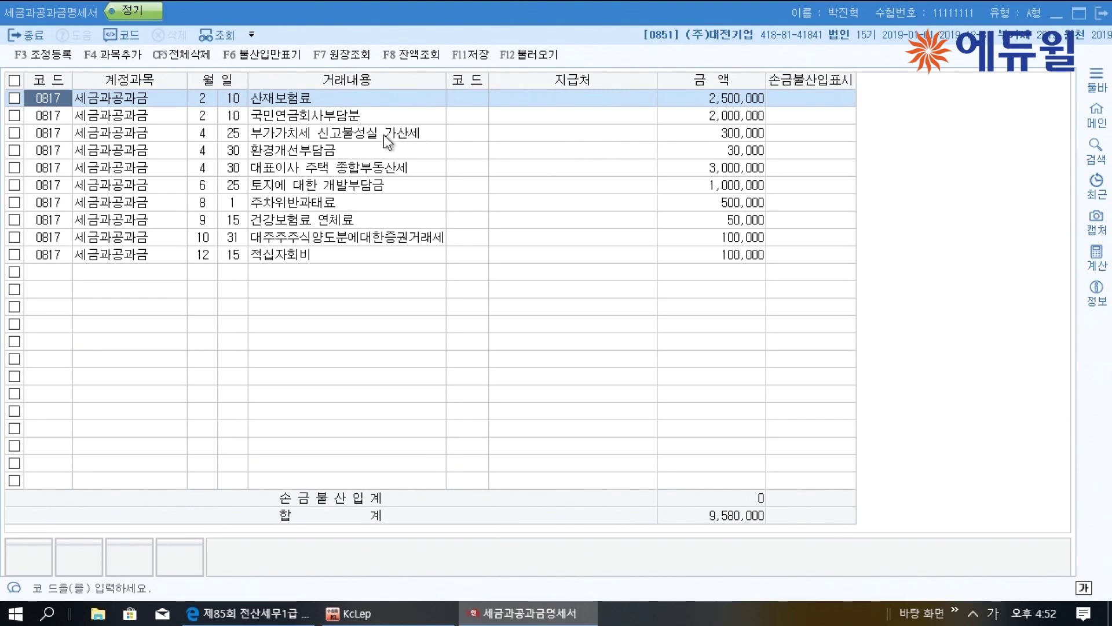
Flag the VAT penalty and CEO housing property tax rows as 손금불산입
left_click(359, 117)
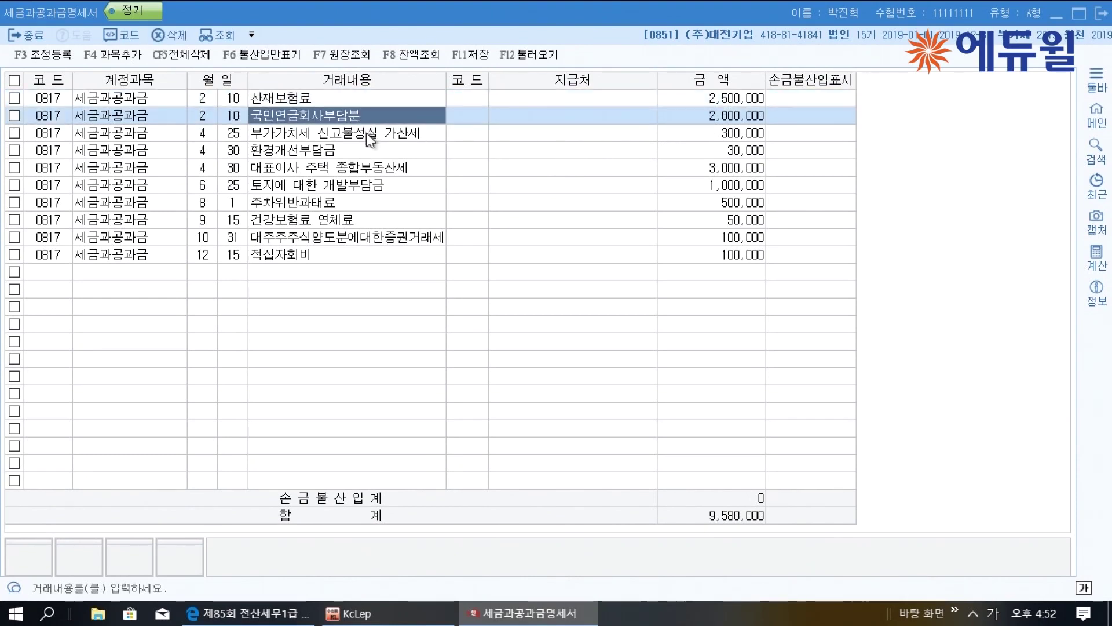
left_click(366, 134)
left_click(812, 140)
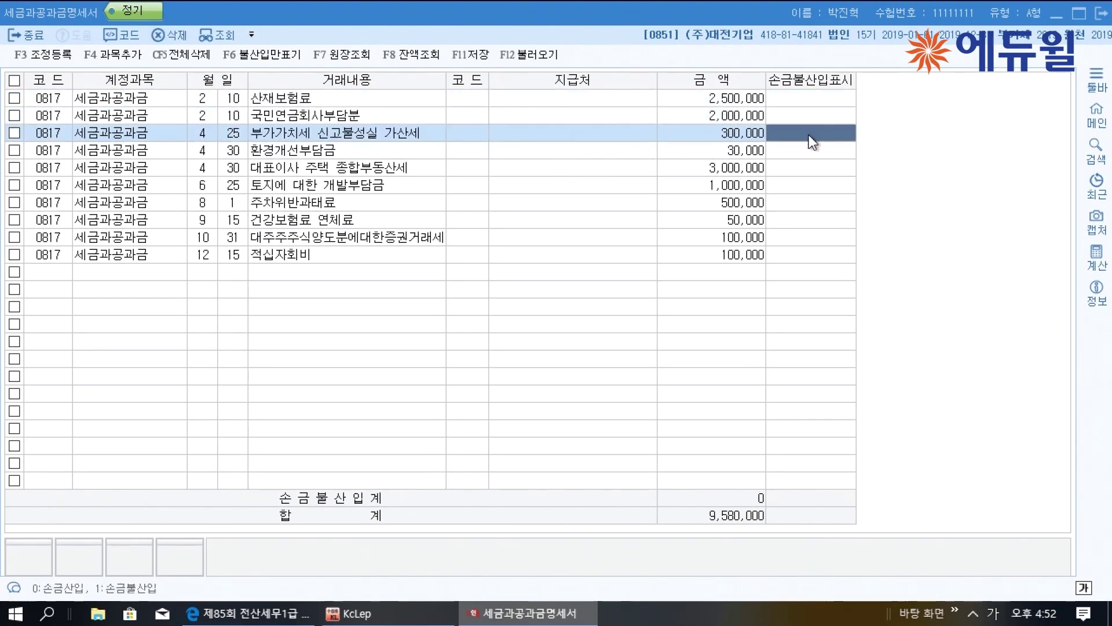
type("1")
key("Return")
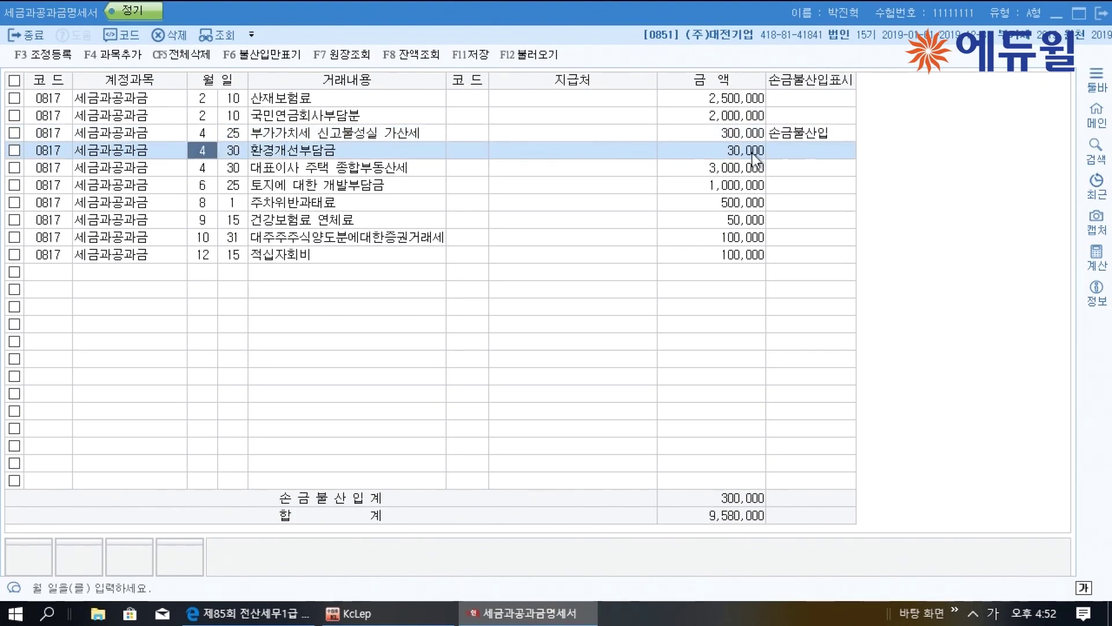
left_click(434, 170)
left_click(825, 169)
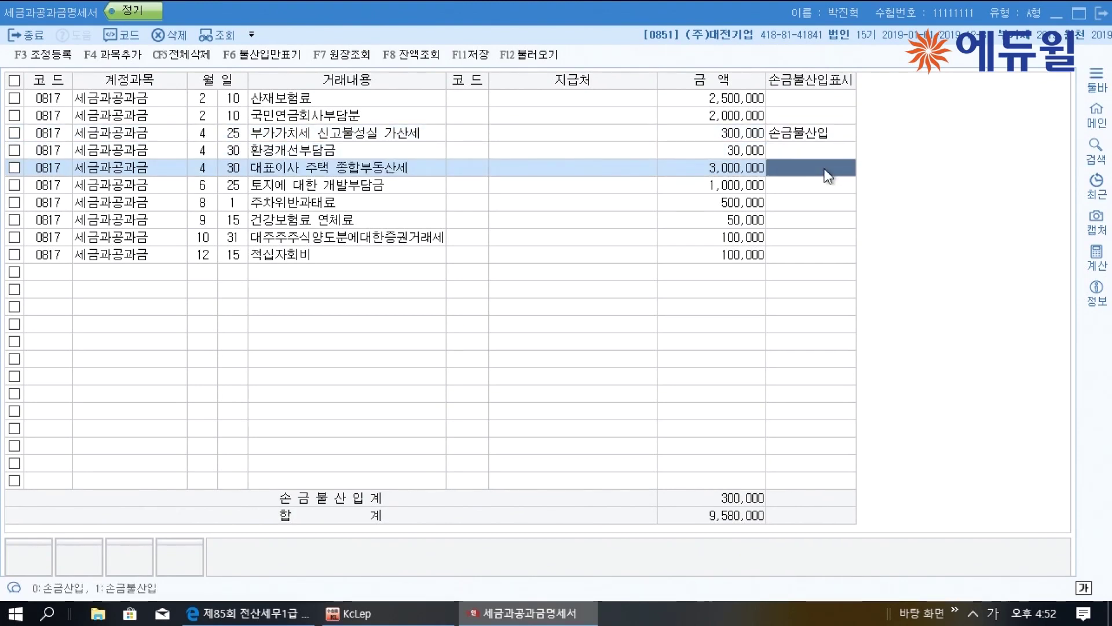
type("1")
key("Return")
Flag the land development charge, parking fine and securities transaction tax as 손금불산입
left_click(443, 191)
left_click(790, 188)
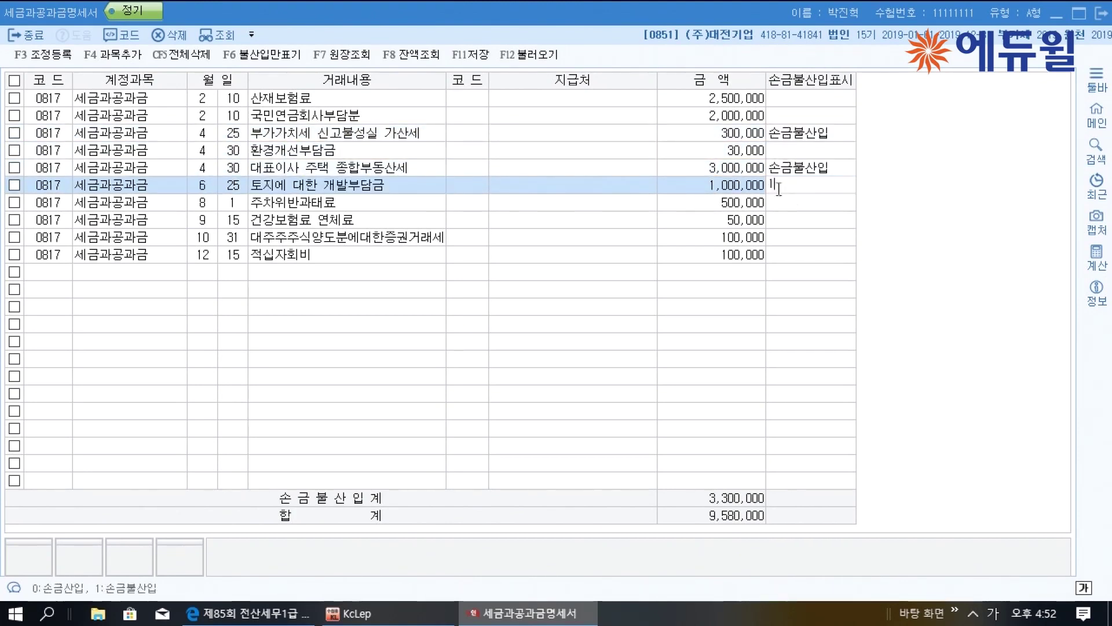
type("1")
key("Return")
left_click(401, 204)
left_click(818, 203)
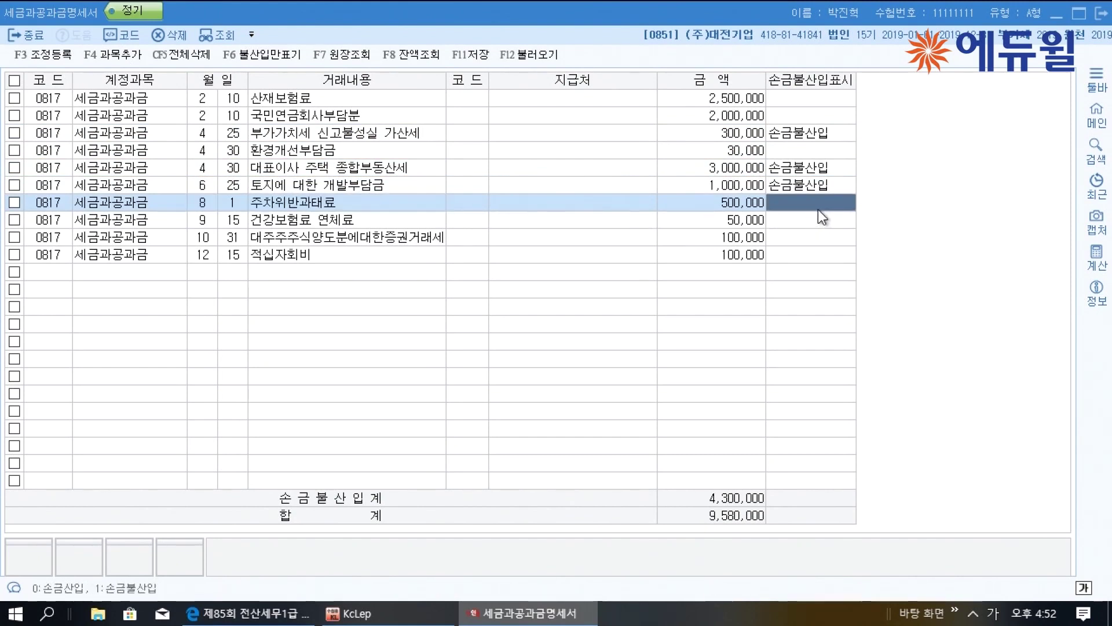
type("1")
key("Return")
left_click(513, 238)
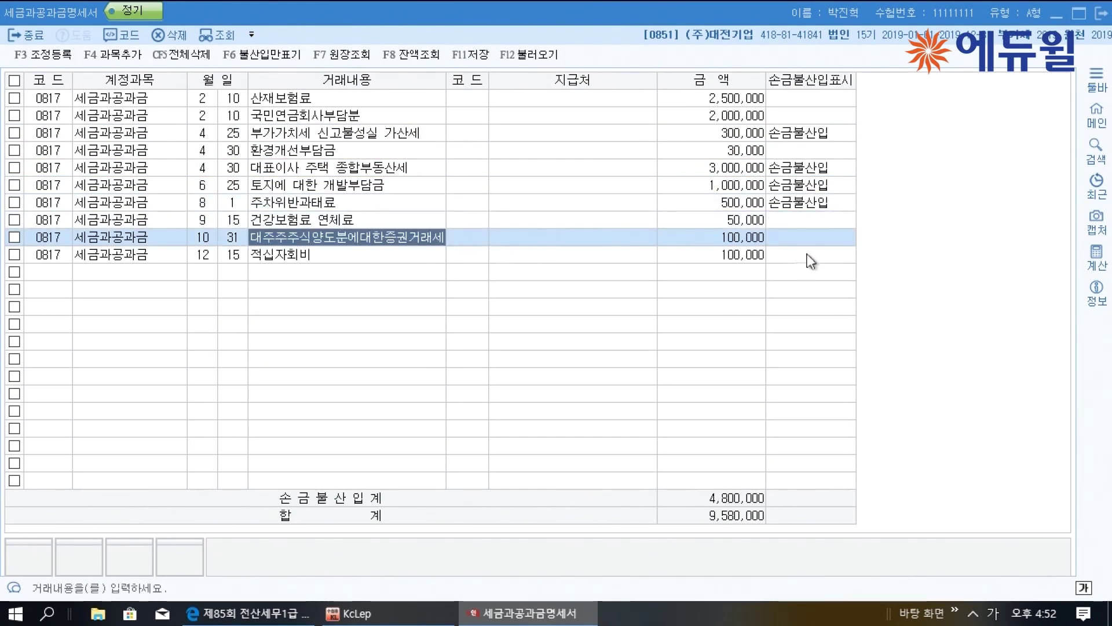
left_click(816, 237)
type("1")
key("Return")
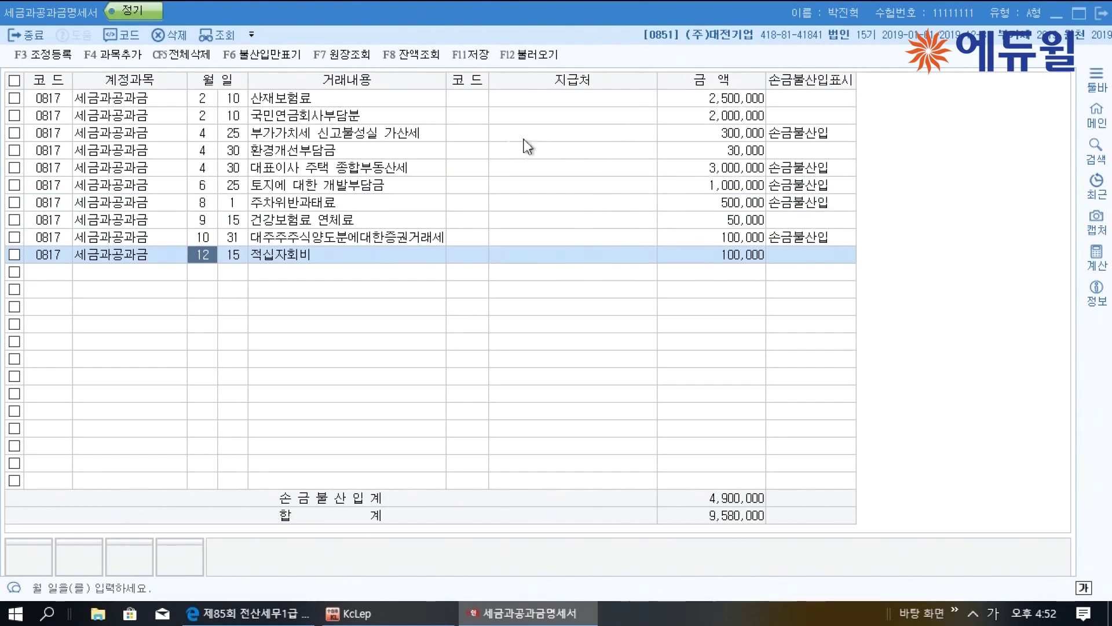
left_click(51, 56)
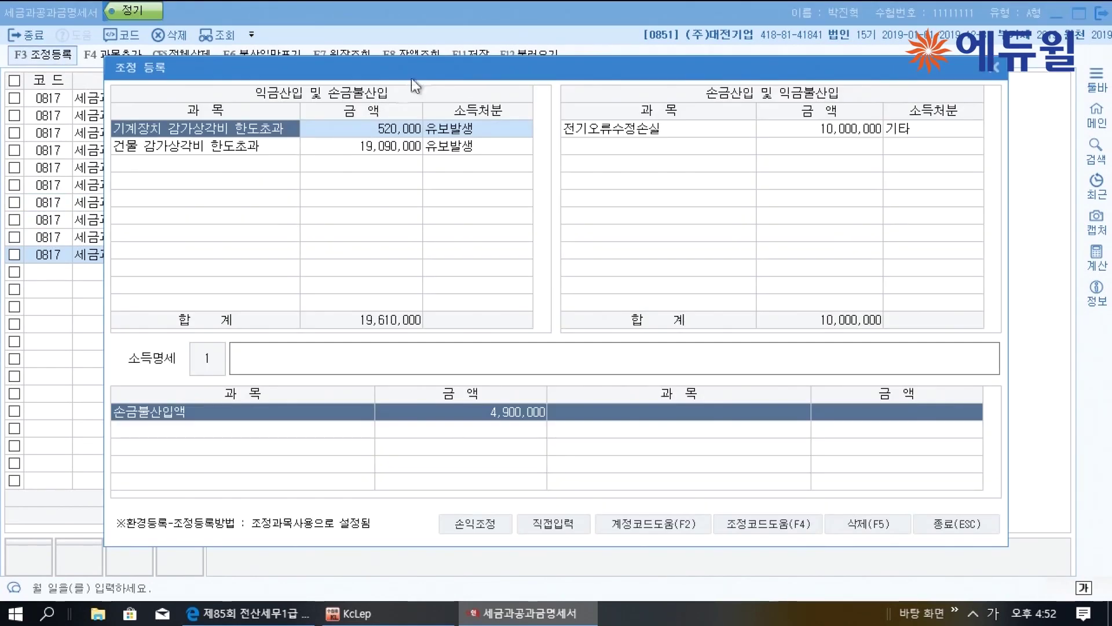
Add back the VAT penalty 300,000 as 기타사외유출 and the CEO housing 종합부동산세 3,000,000 as 상여
left_click_drag(426, 64, 495, 14)
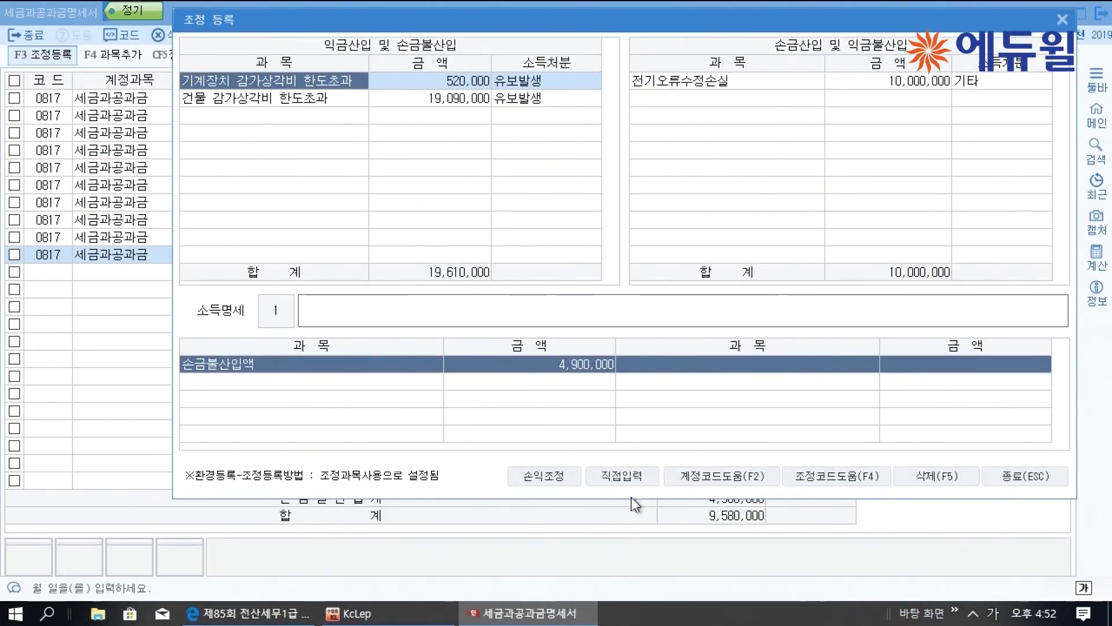
left_click_drag(664, 23, 739, 277)
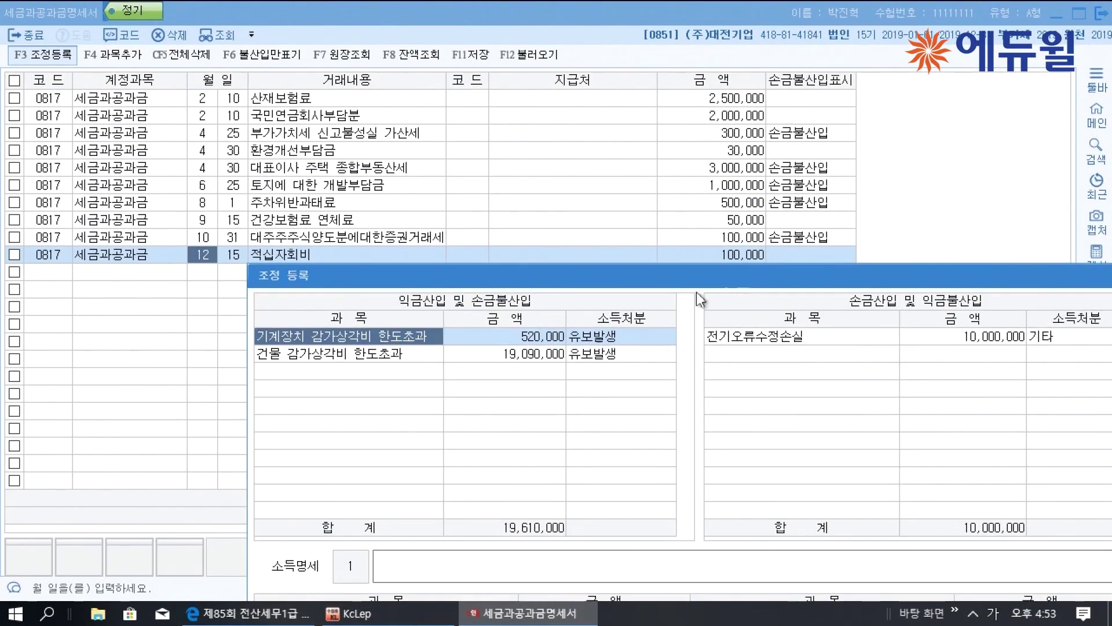
left_click(391, 373)
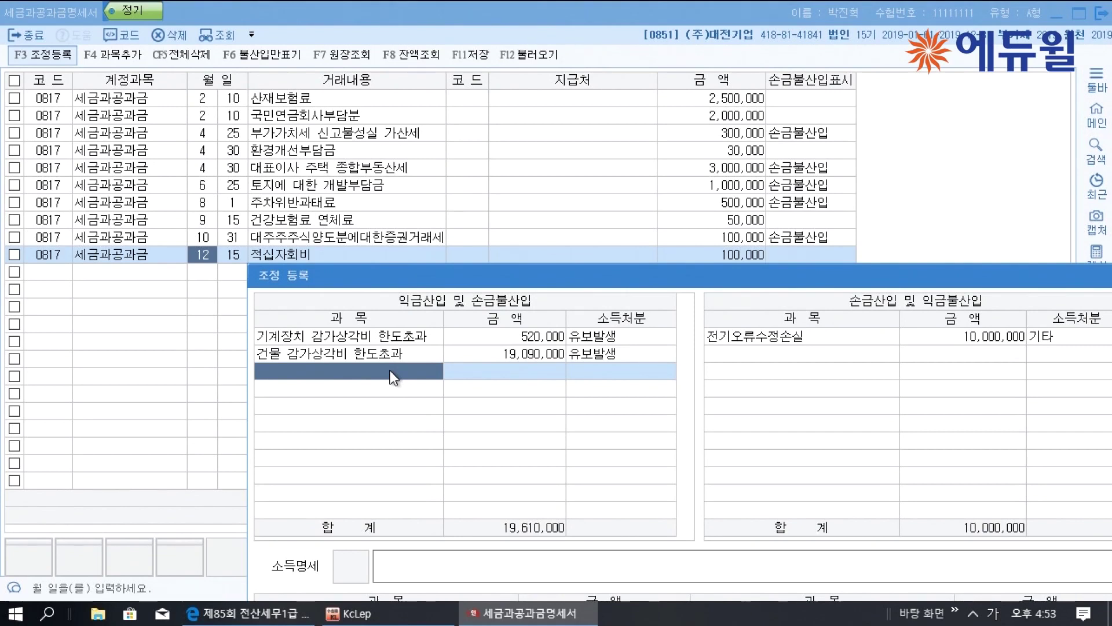
type("부가가치세 신")
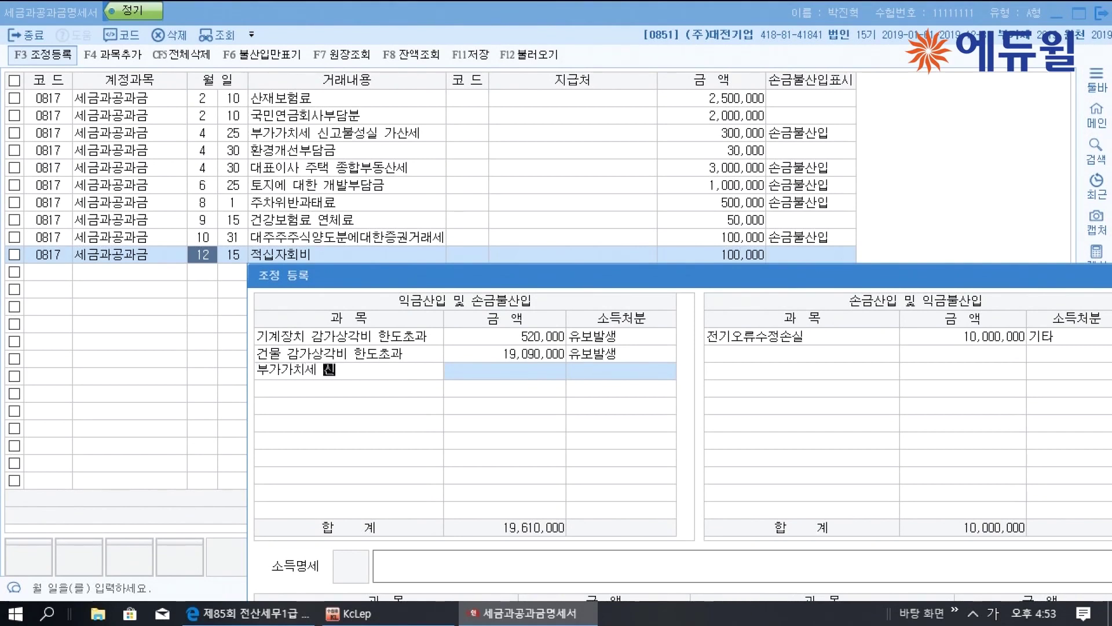
type("고불성실 가산세")
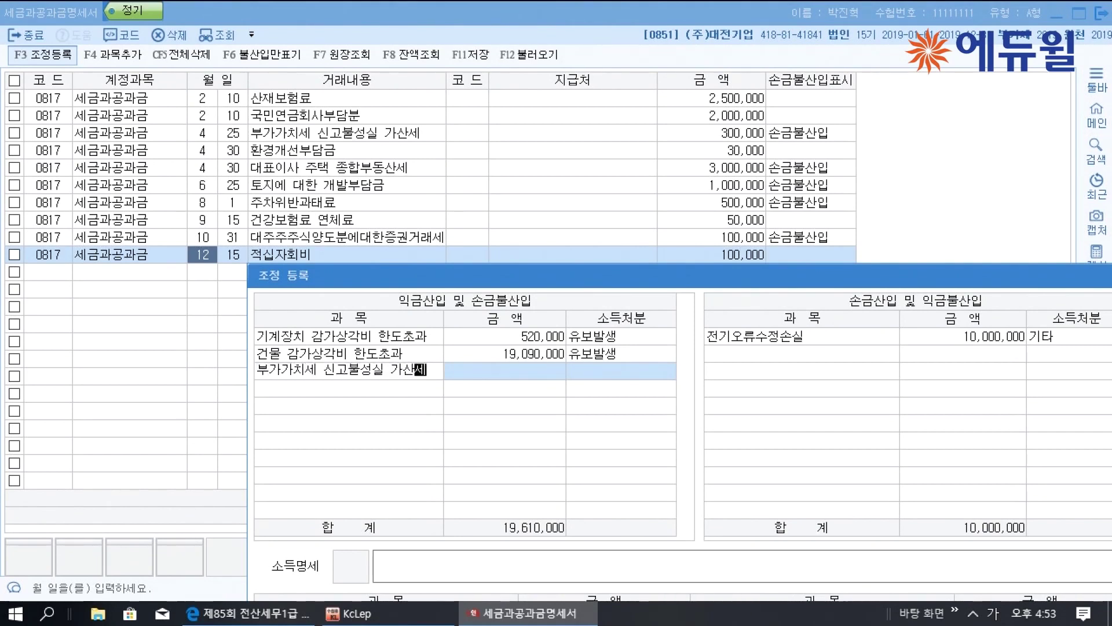
key("Return")
type("3000000")
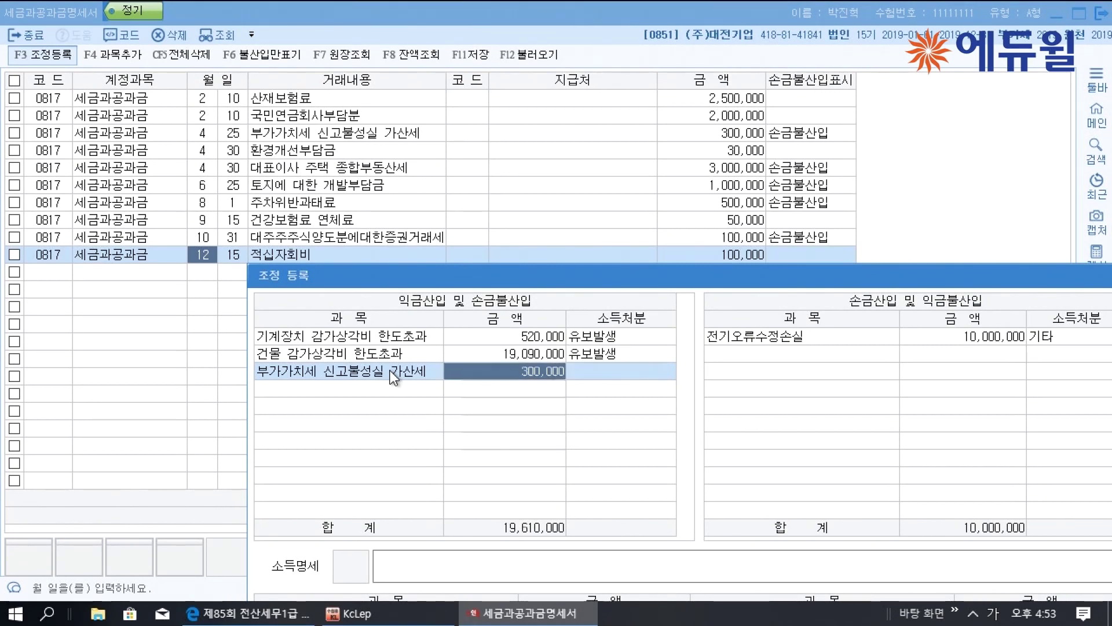
key("Return")
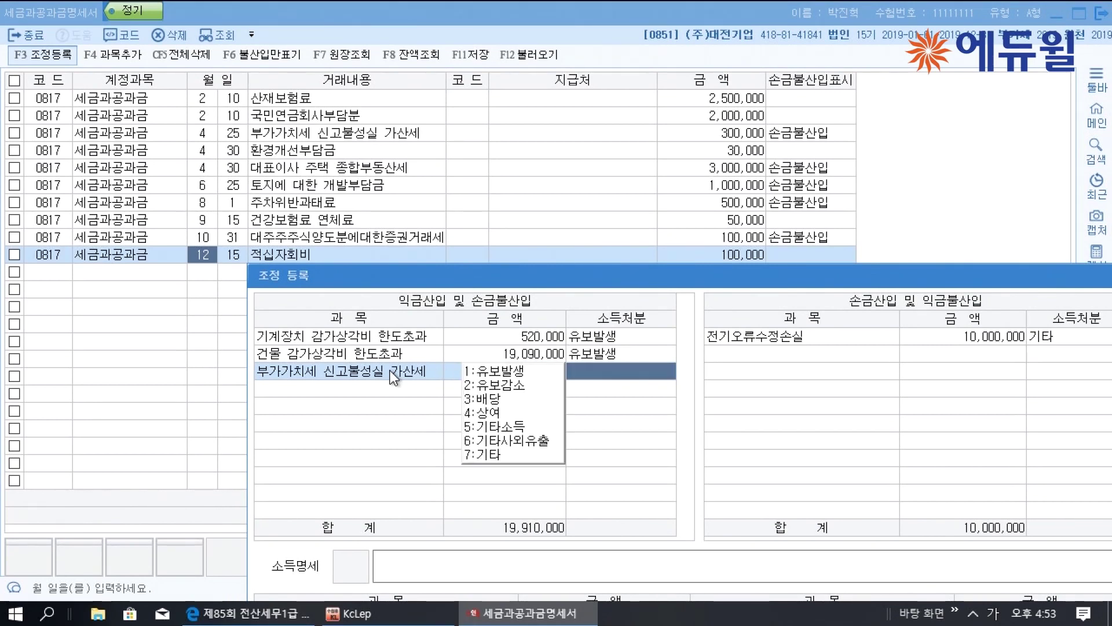
type("6")
key("Return")
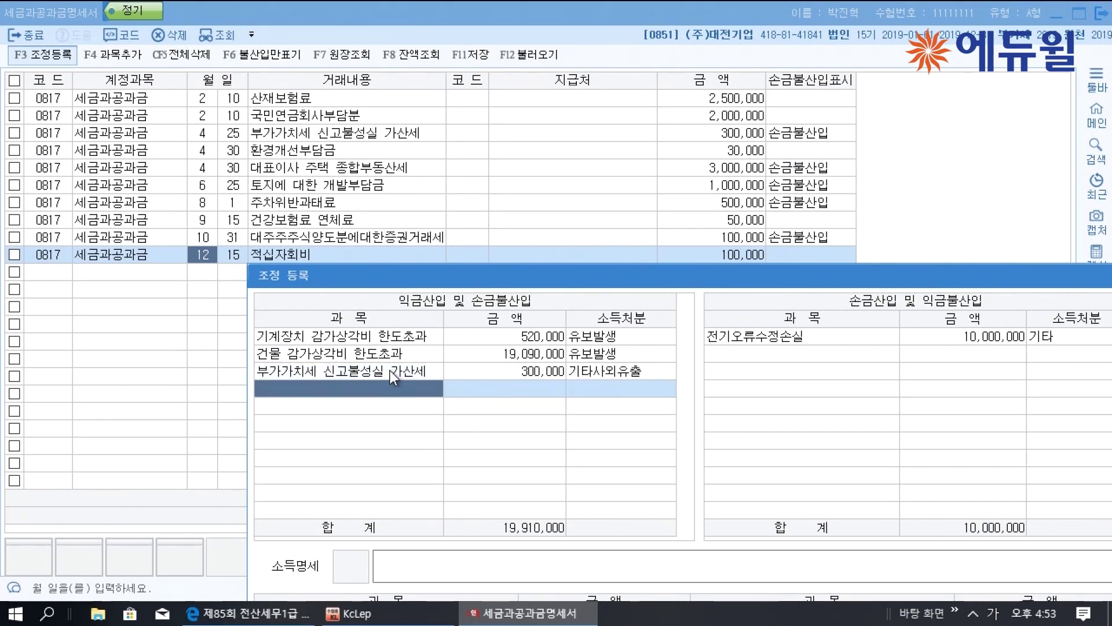
type("대표이")
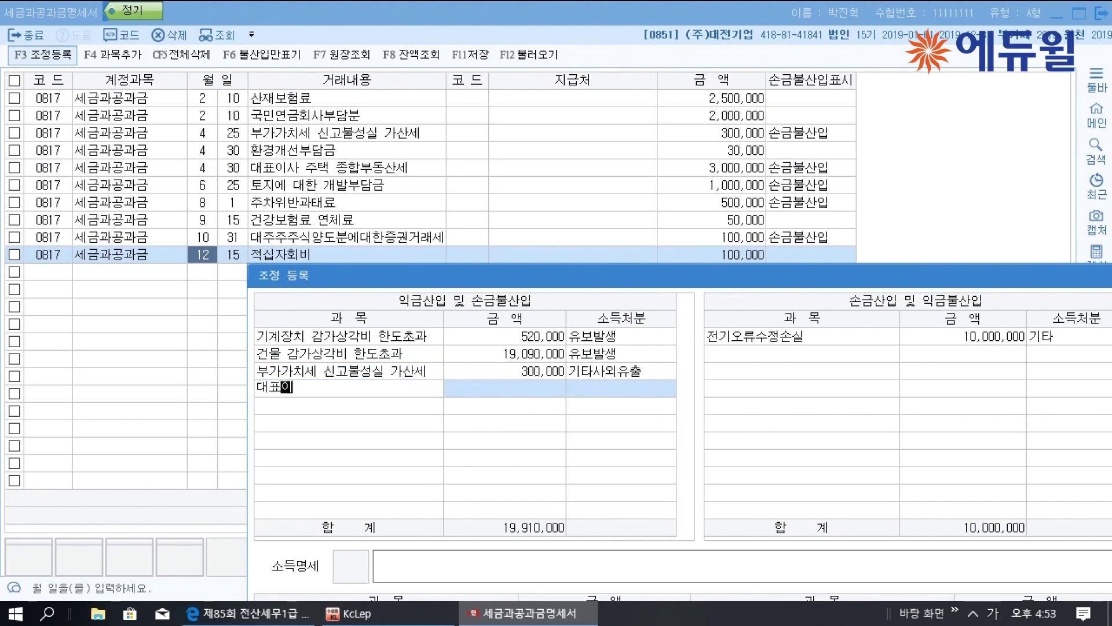
type("사 주태ㄱ 종합부도")
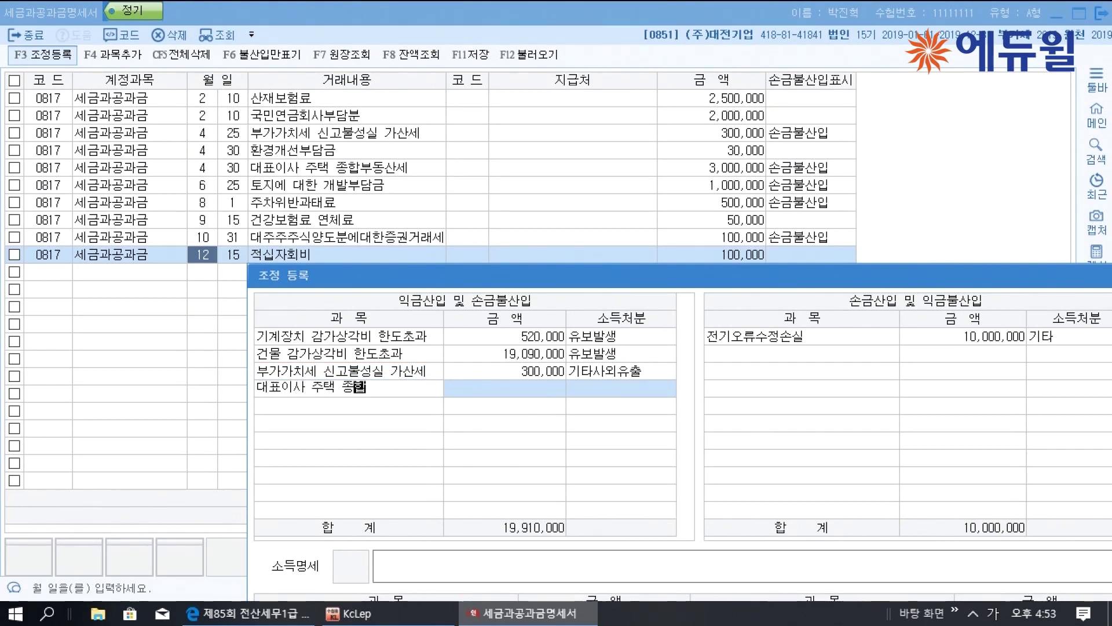
type("ㅇ산세")
key("Return")
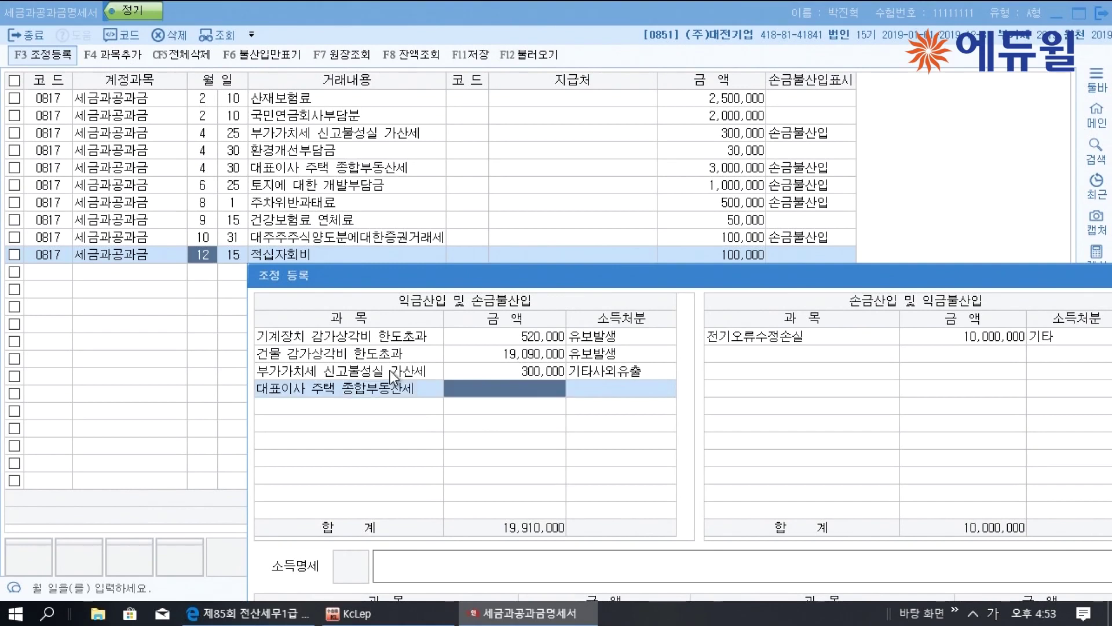
type("3000000")
key("Return")
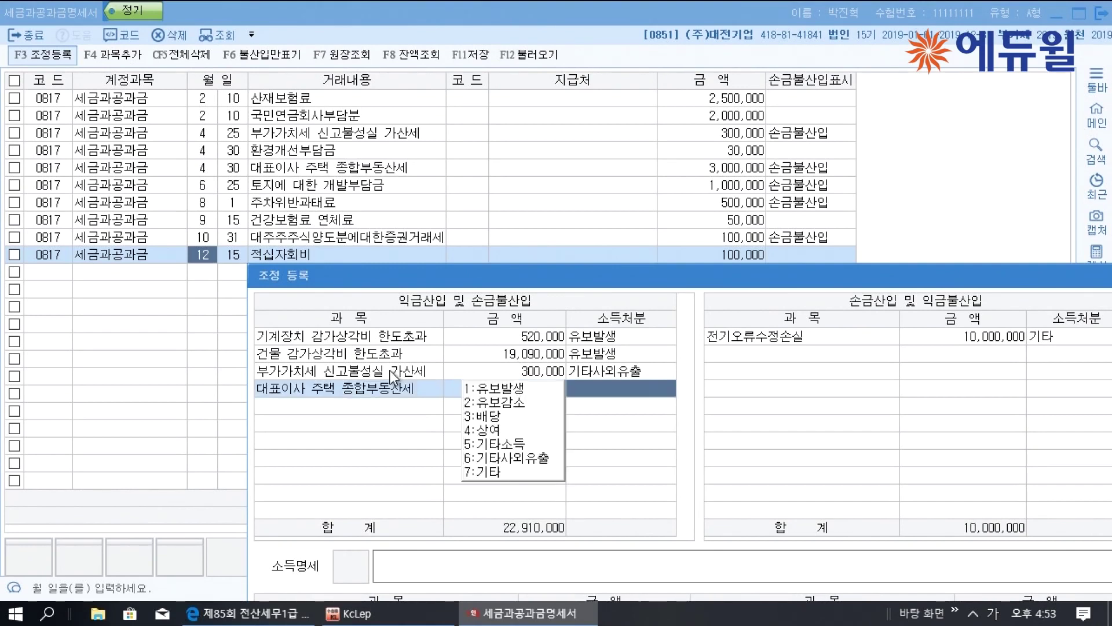
key("4")
key("Return")
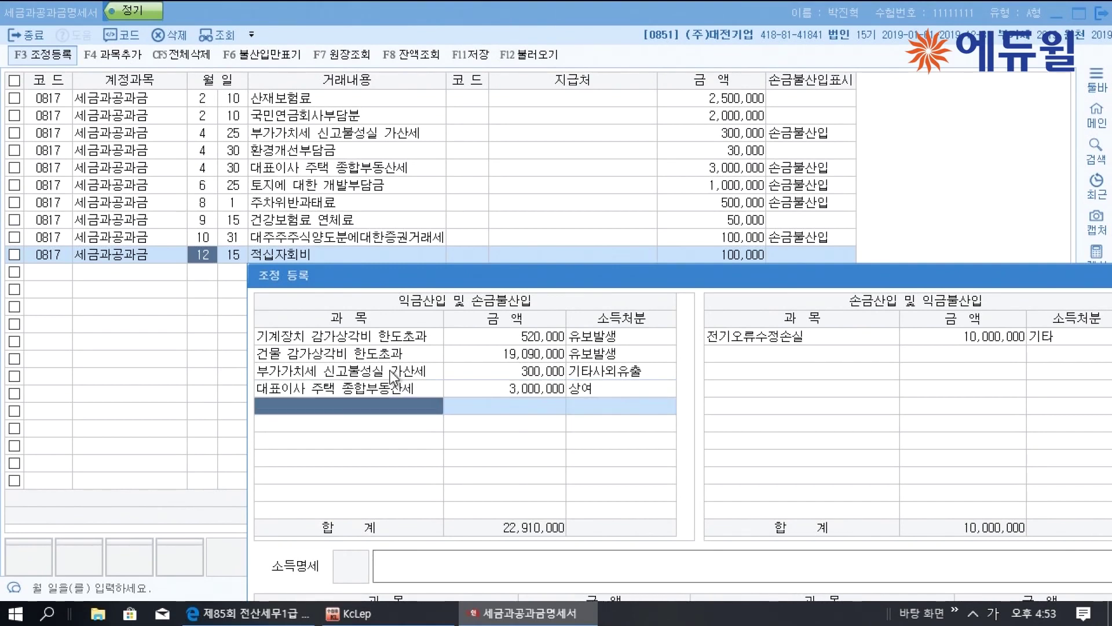
Add back 토지에 대한 개발부담금 1,000,000 as 유보발생 and the parking fine 500,000 as 기타사외유출
type("토지")
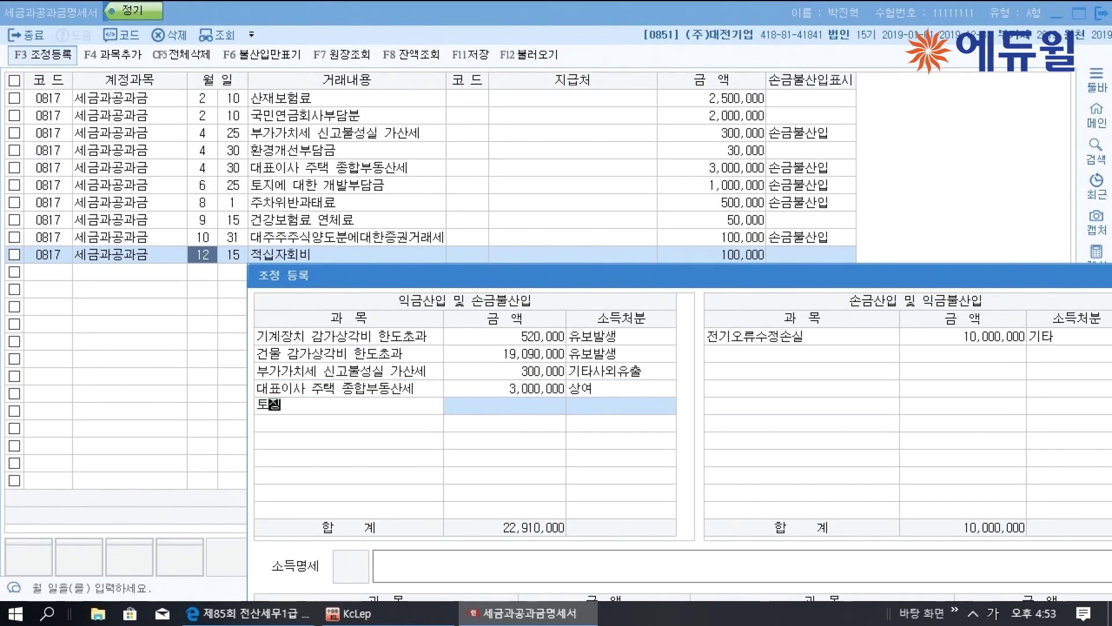
type("에 대한 개발부담금")
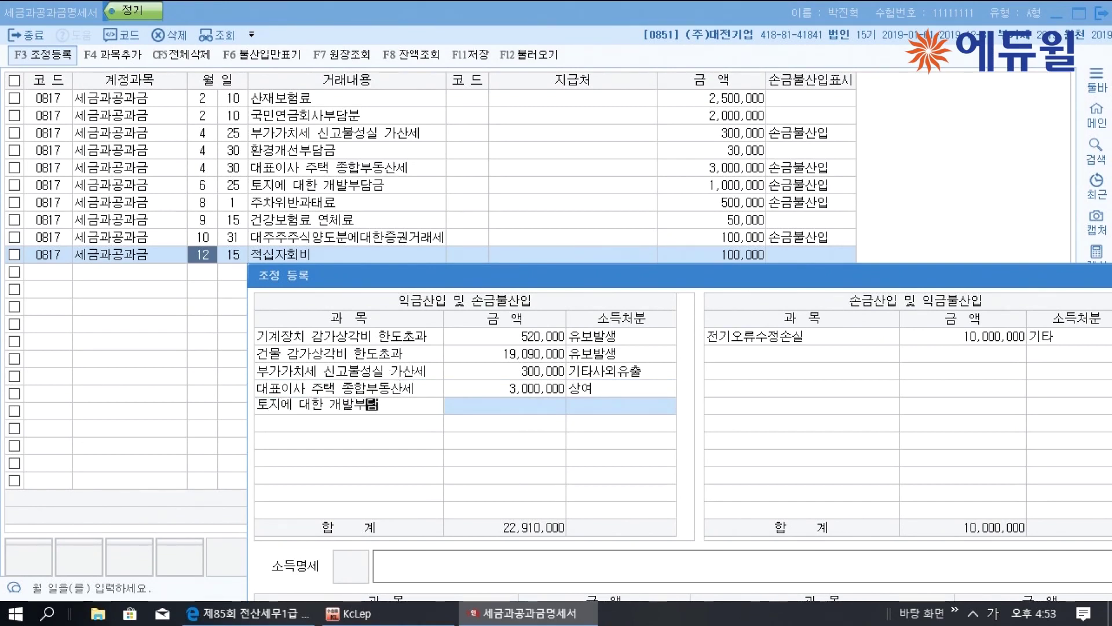
key("Return")
type("1000000")
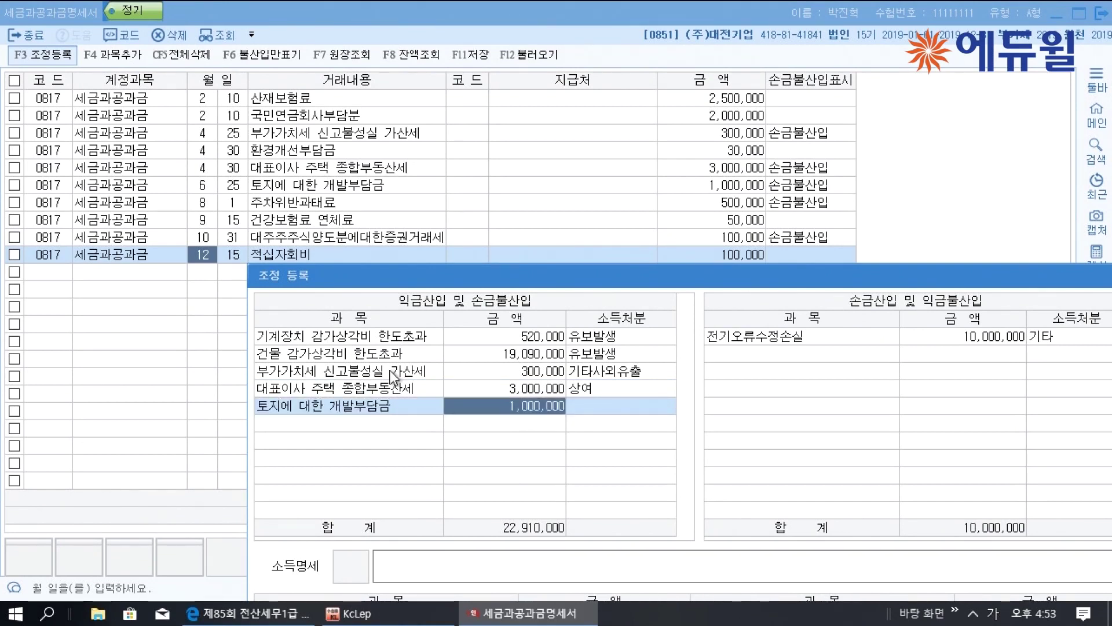
key("Return")
type("1")
key("Return")
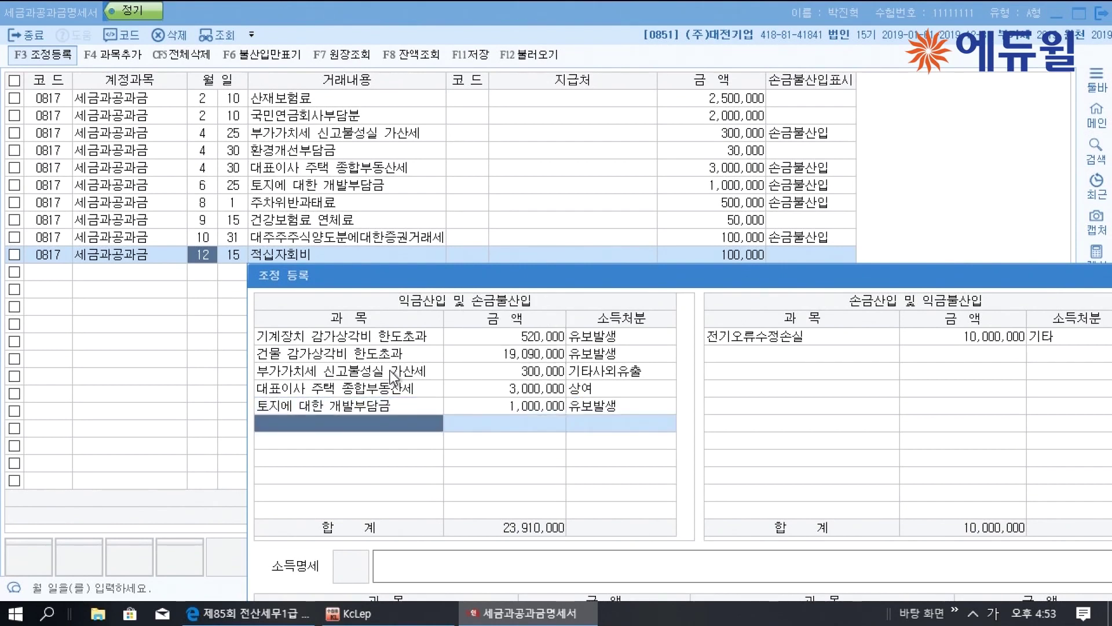
type("주차위반과태표")
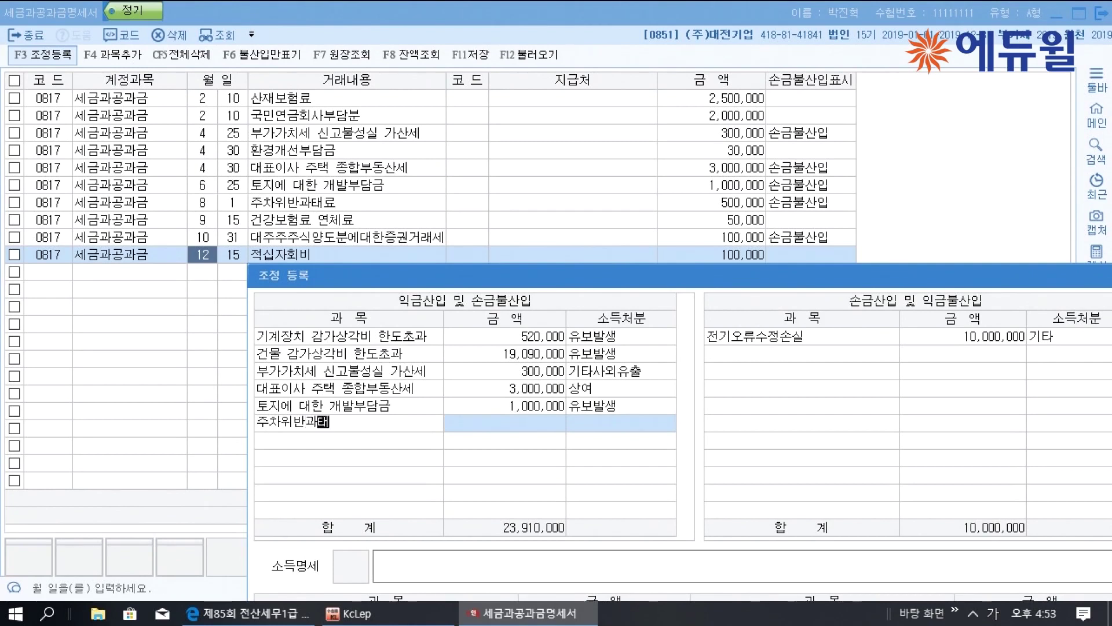
key("Return")
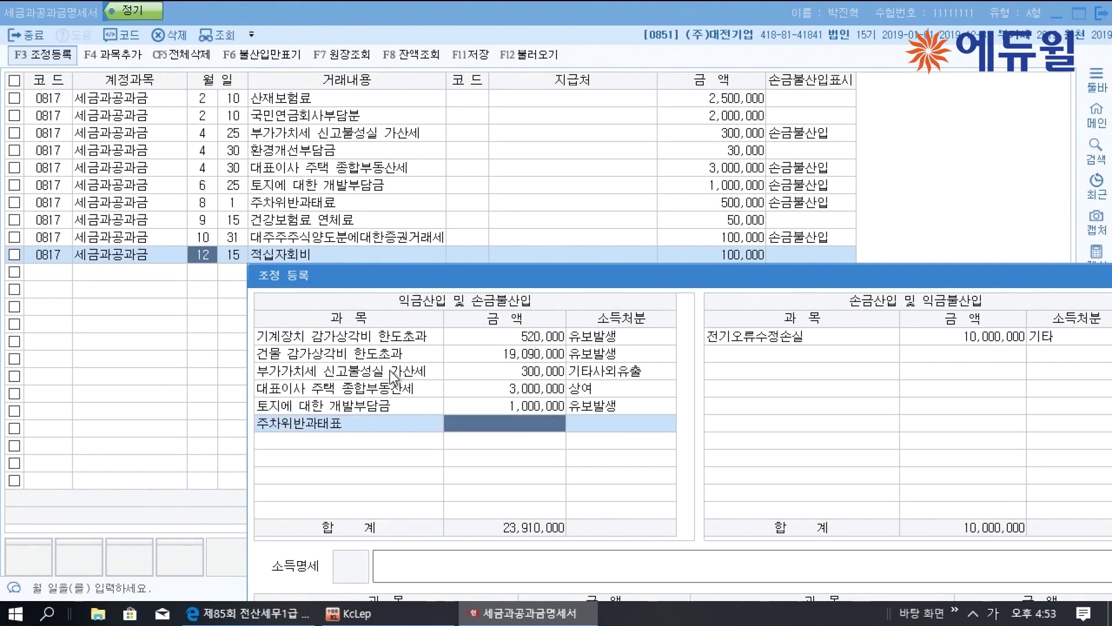
type("5000000")
key("Return")
type("6")
key("Return")
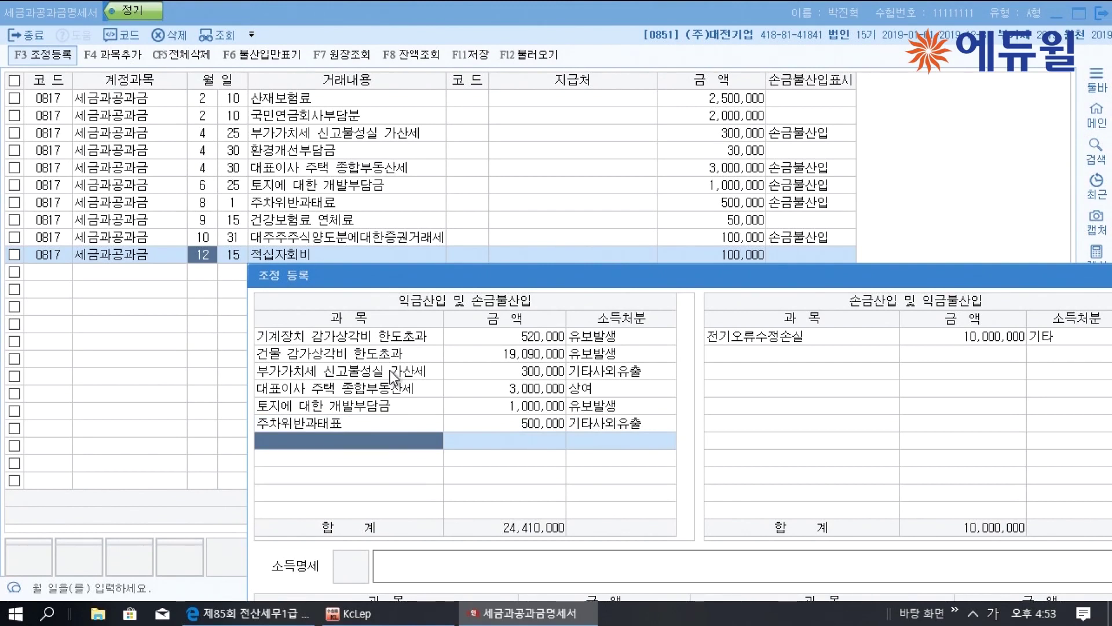
Add back the major shareholder's 증권거래세 of 100,000 with disposition 배당
type("대주주주식야")
type("ㅇ도부")
type("ㄴ에 대한 증")
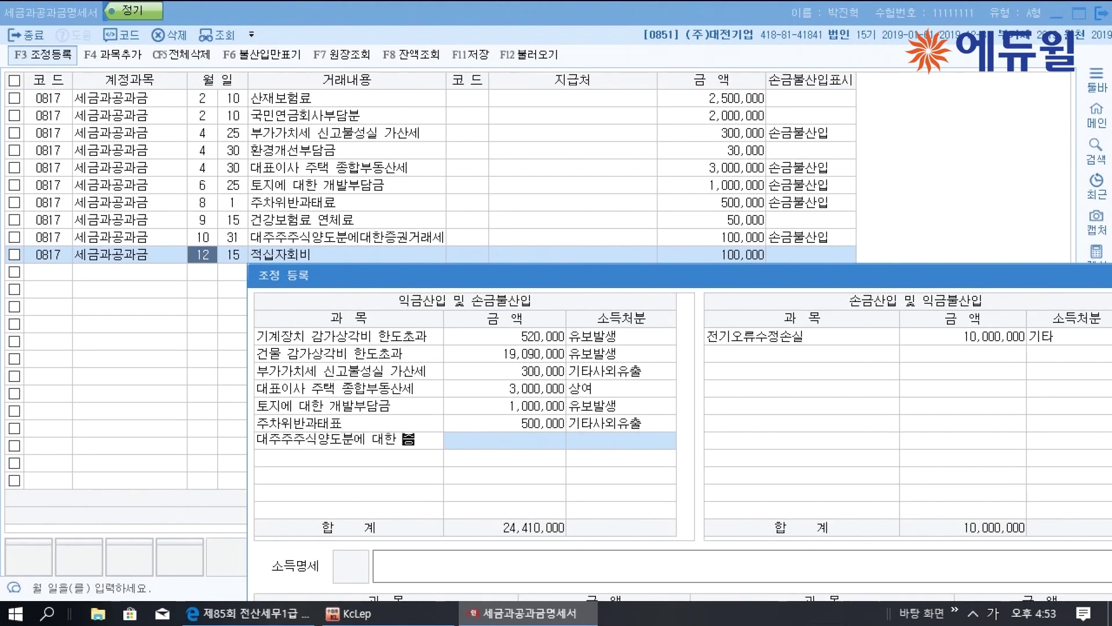
key("BackSpace")
key("BackSpace")
key("BackSpace")
type("ㅈㅡㅇ권거래ㅅ")
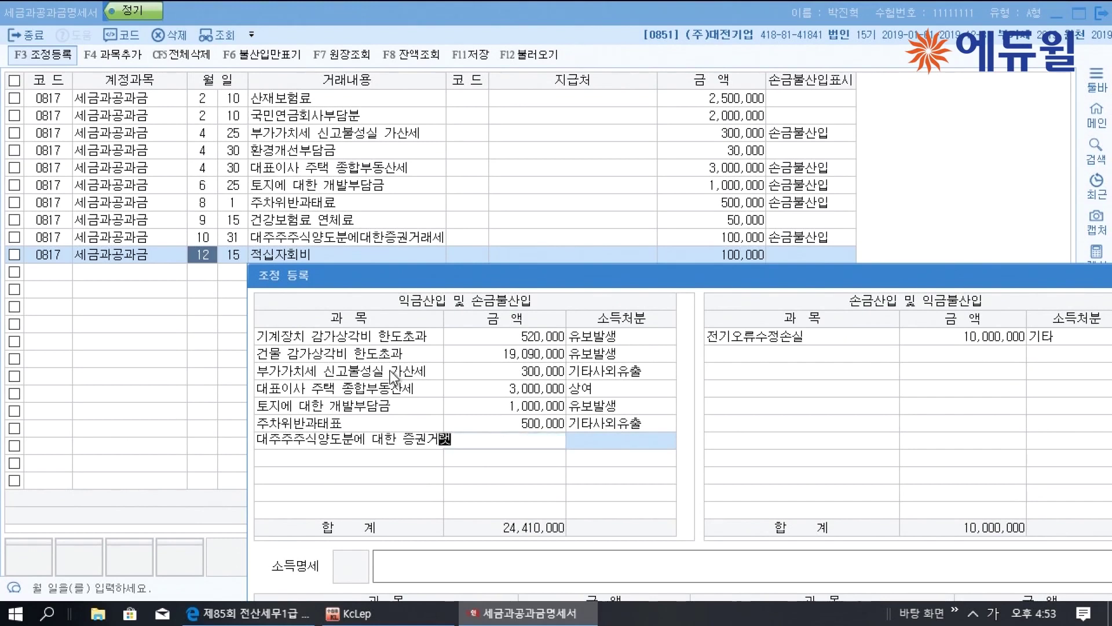
type("ㅔ")
key("Return")
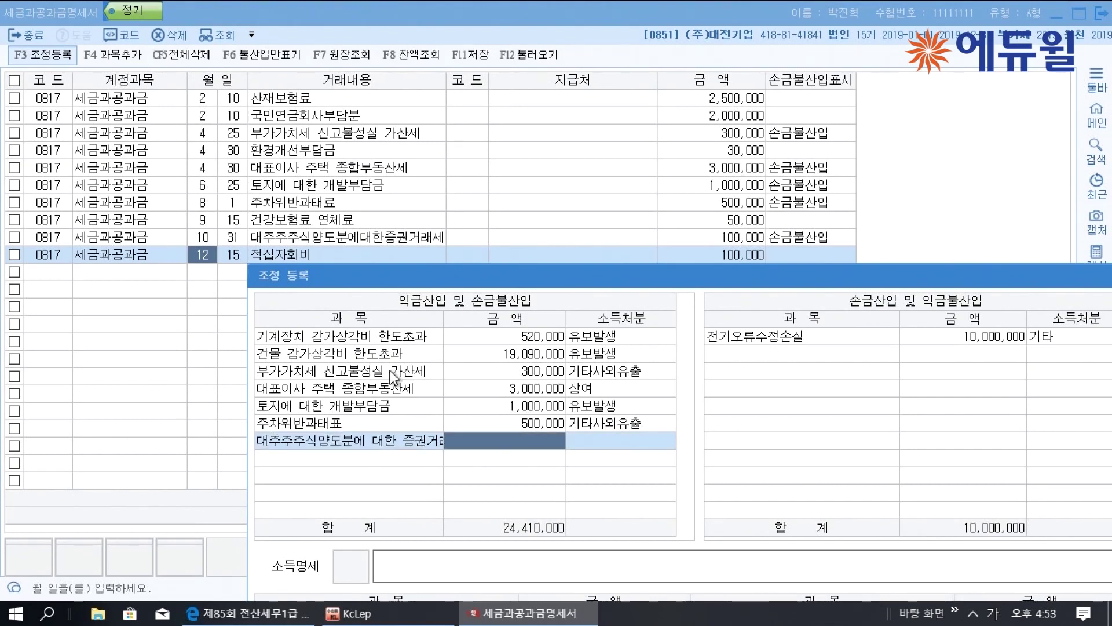
type("100,000")
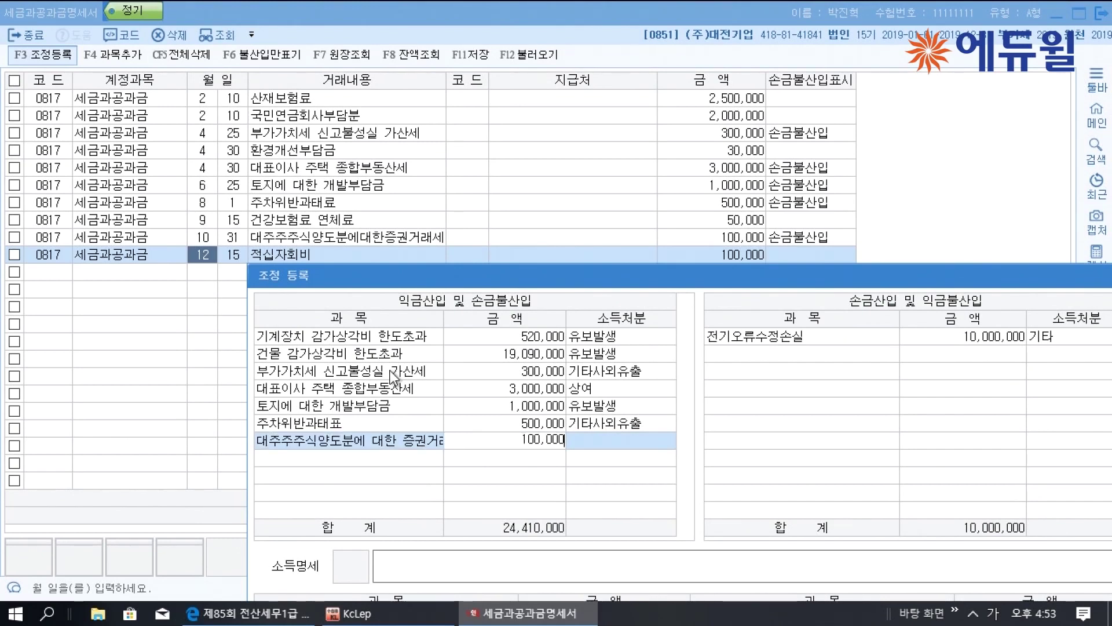
key("Return")
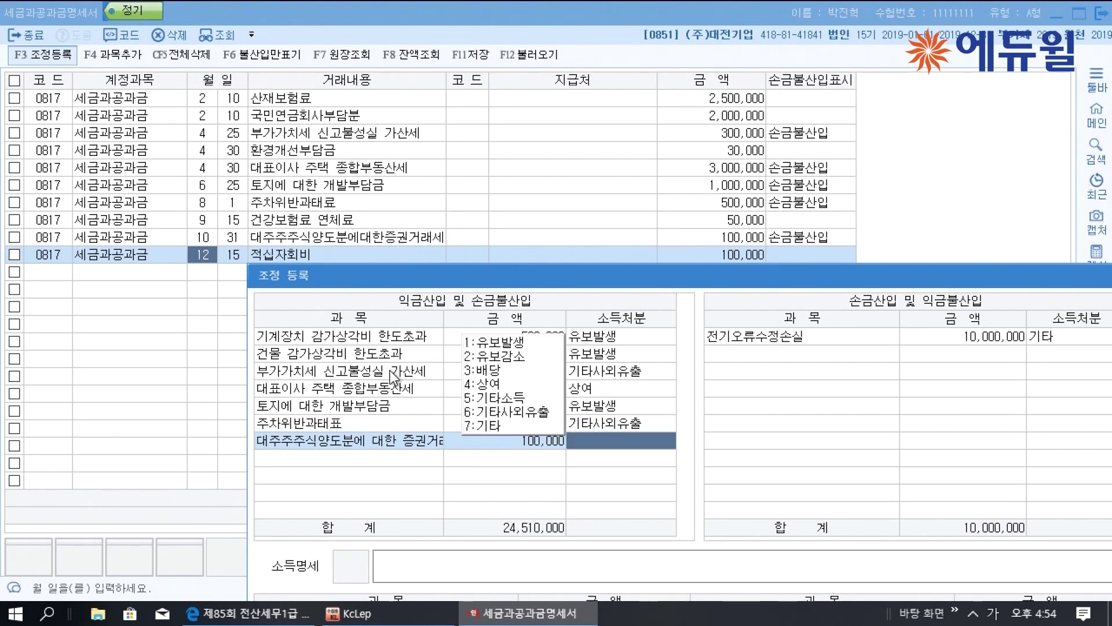
key("3")
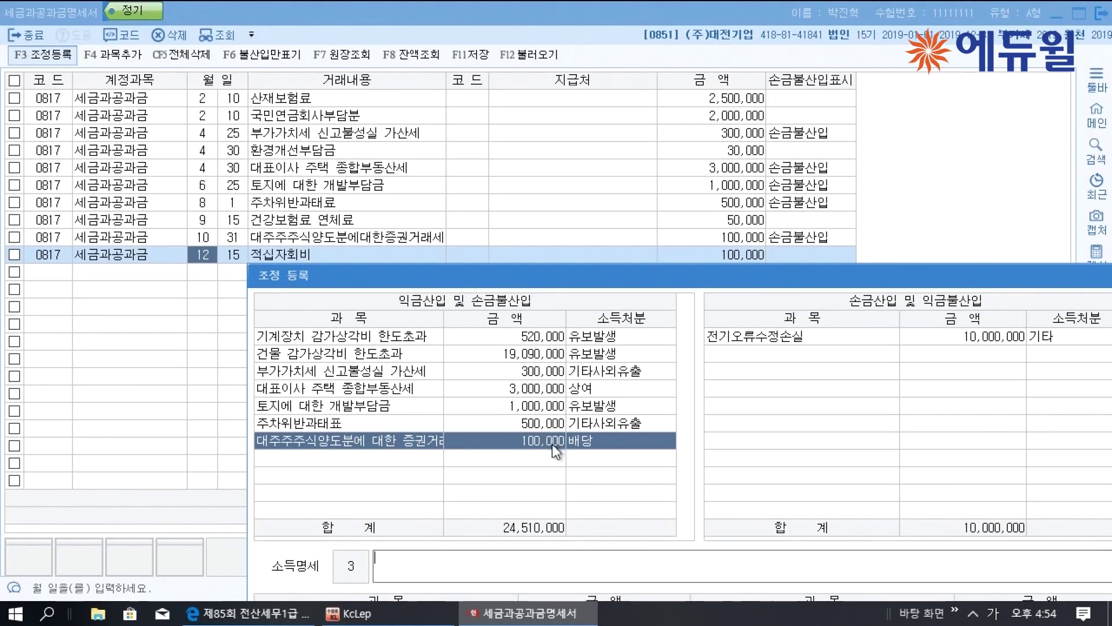
Close the adjustment register, save the taxes and dues statement, and exit it
left_click_drag(672, 276, 593, 41)
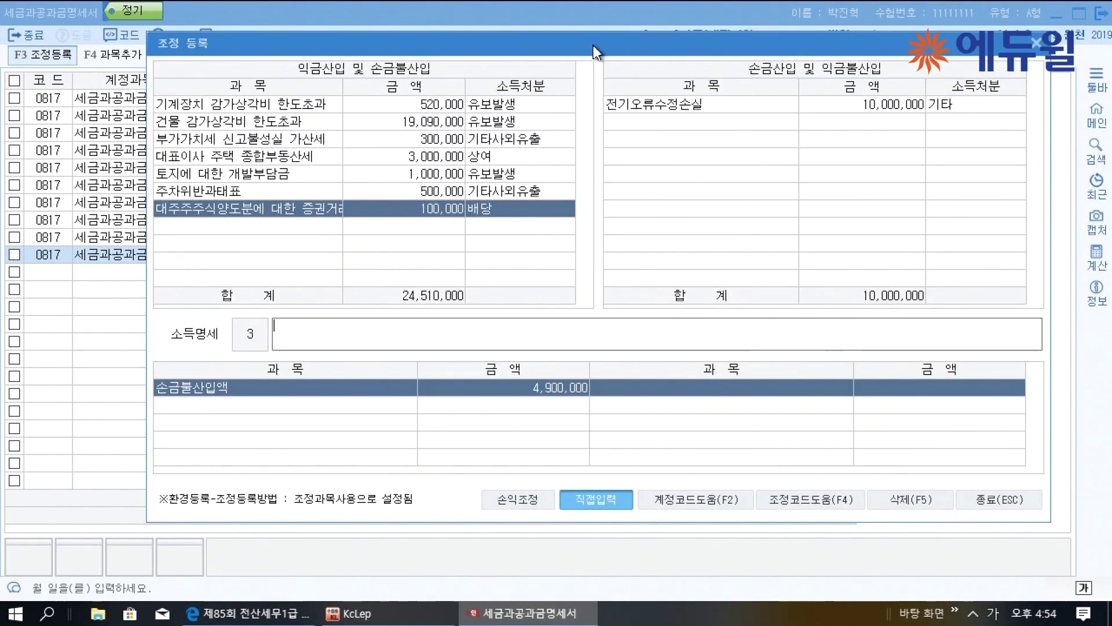
left_click(989, 567)
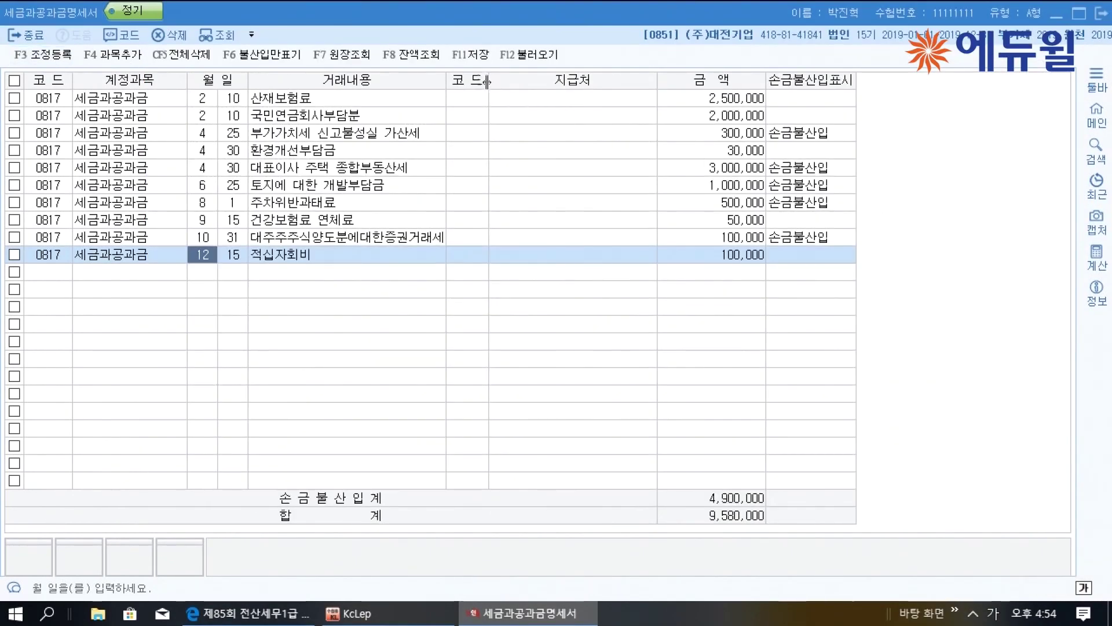
left_click(472, 55)
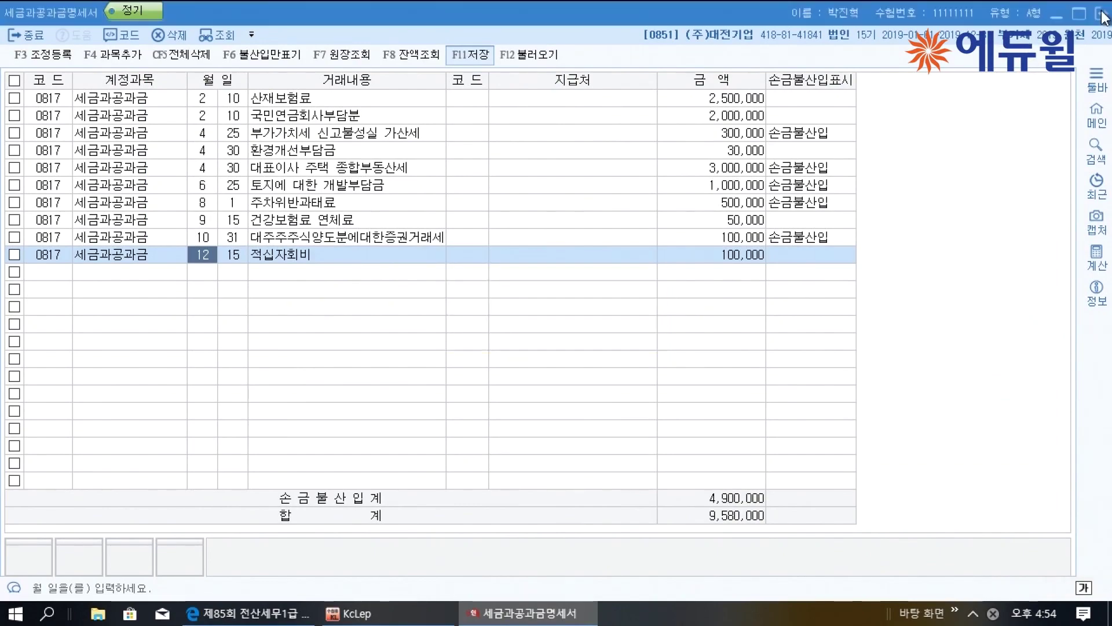
key("Escape")
In the exam PDF, underline the 2018 statement title and the row 105 donation excess
left_click(1038, 255)
scroll(770, 242, "down", 15)
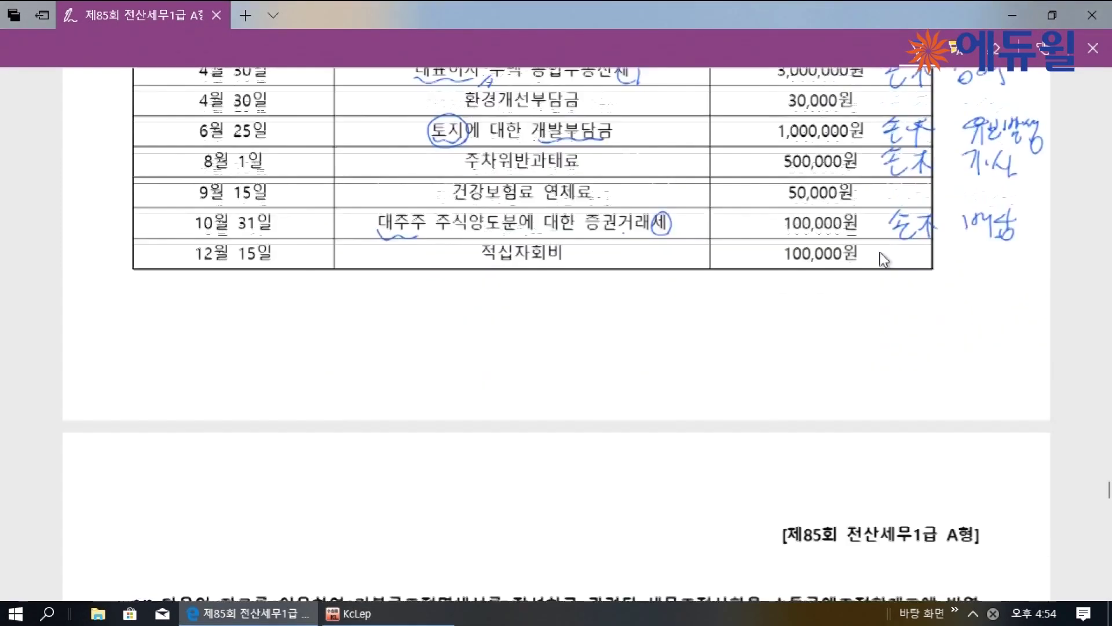
scroll(773, 241, "up", 3)
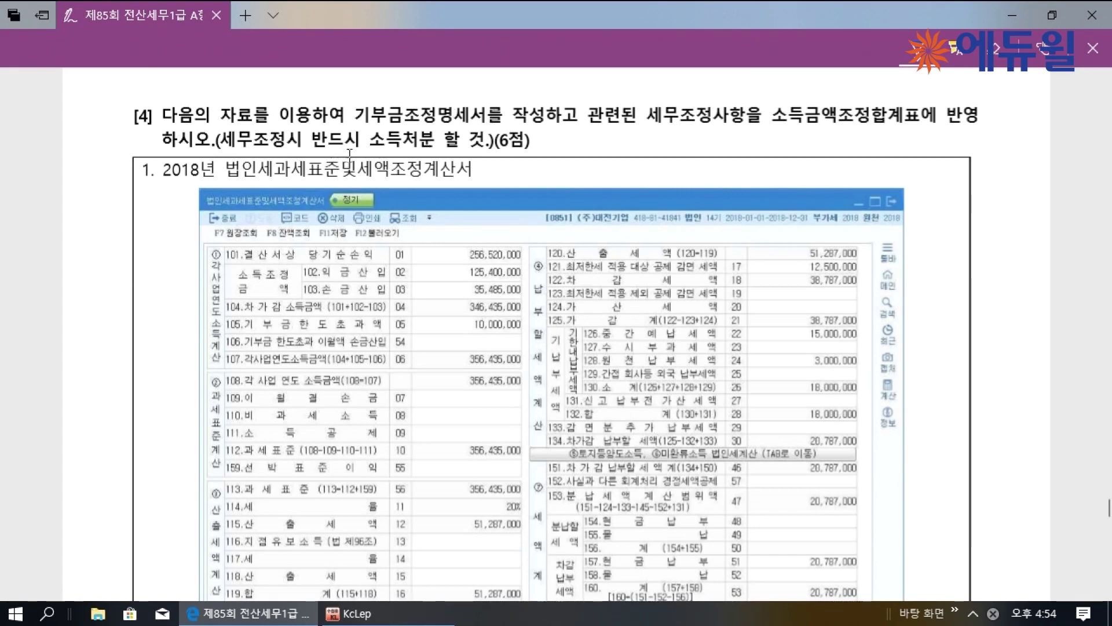
left_click_drag(272, 179, 468, 180)
left_click_drag(255, 329, 368, 329)
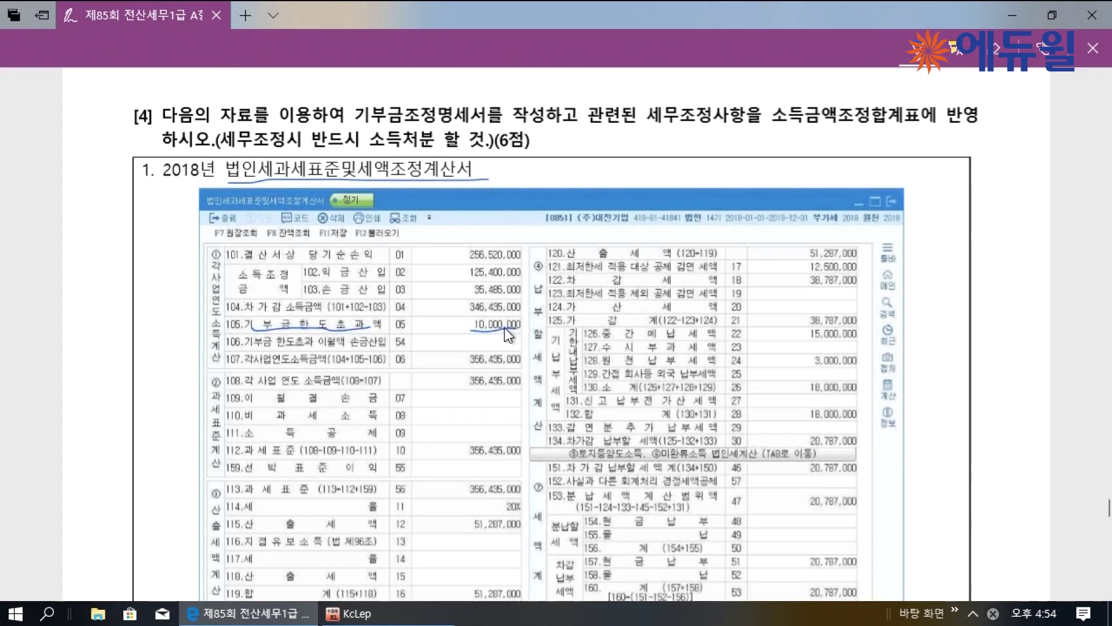
Underline 지정기부금 and 법정기부금, and strike through the 불우이웃돕기 entry
scroll(516, 329, "down", 4)
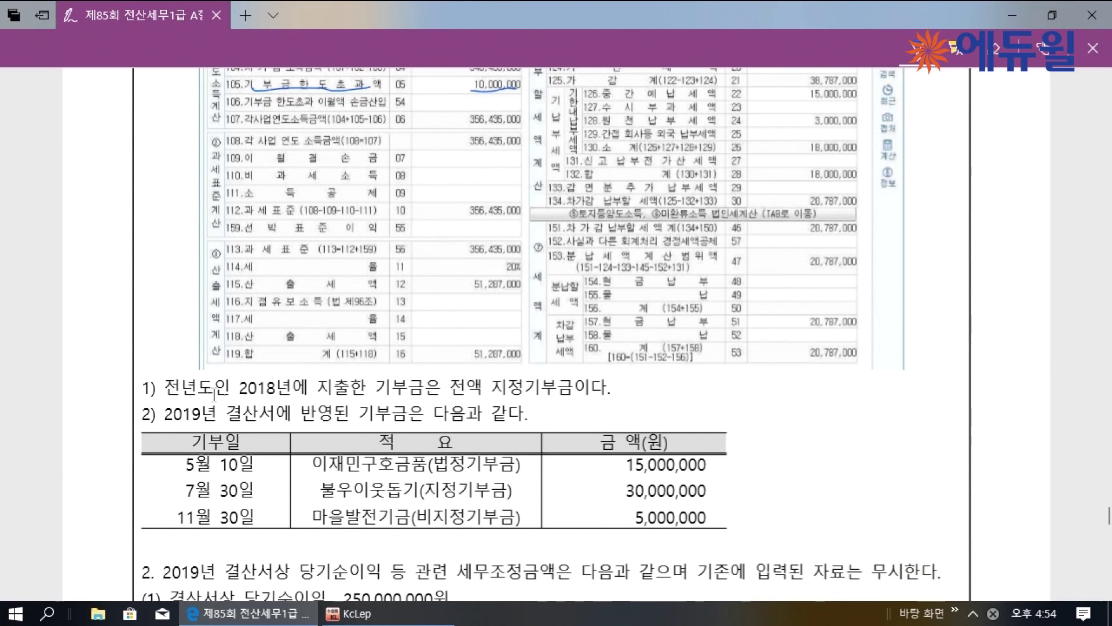
left_click_drag(502, 398, 571, 396)
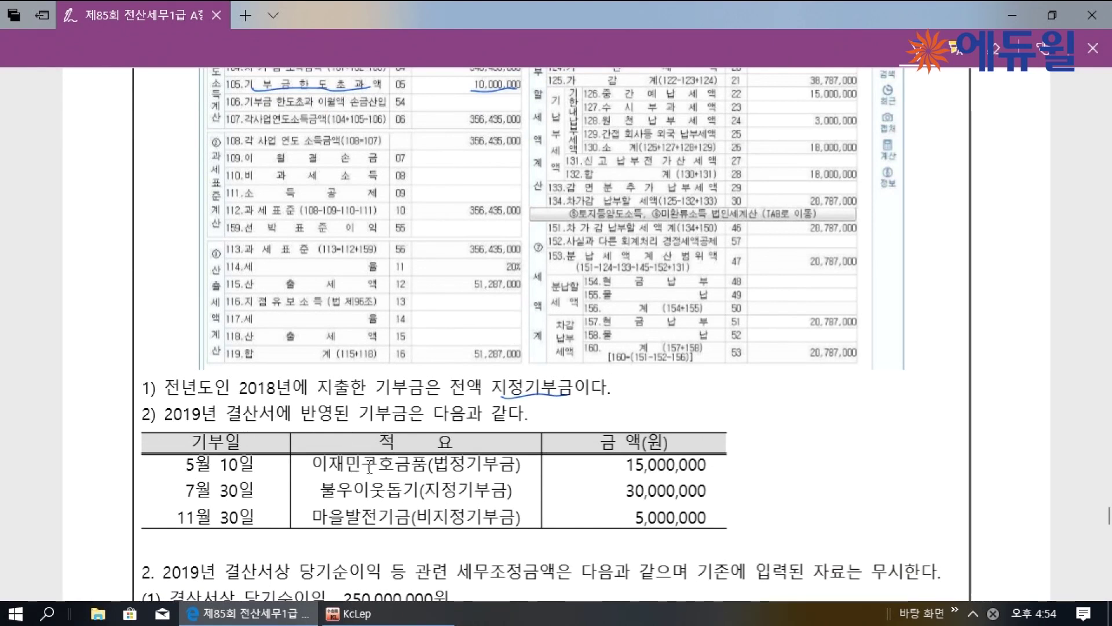
left_click_drag(435, 472, 482, 464)
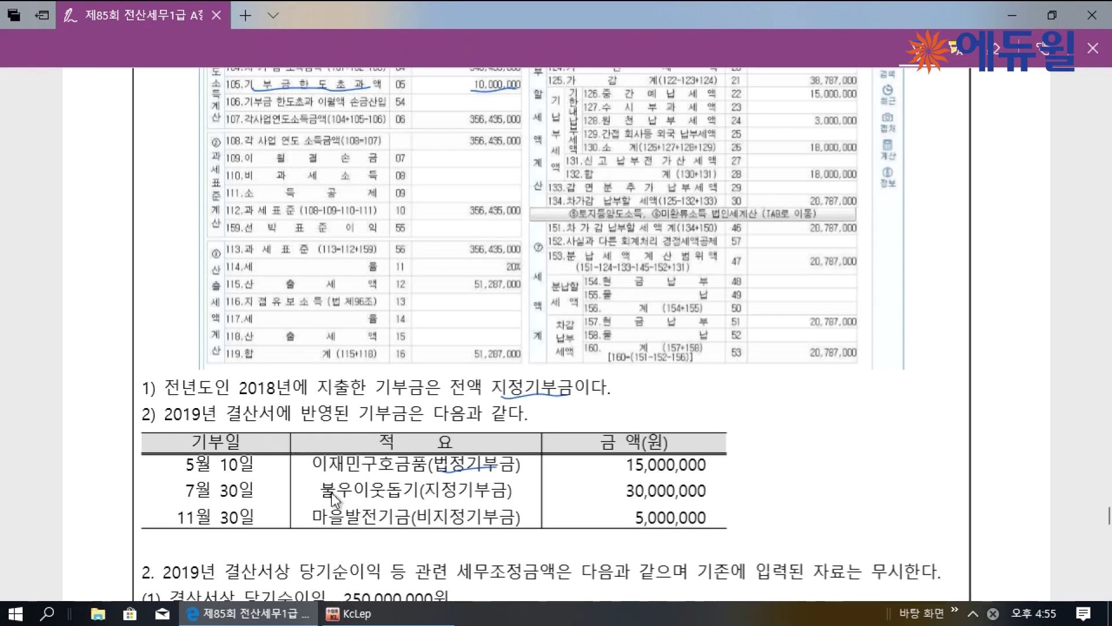
mouse_move(323, 491)
left_mouse_down()
mouse_move(417, 490)
mouse_move(317, 494)
mouse_move(192, 479)
left_mouse_up()
Write a margin note on the 7월 30일 donation row and underline its (지정기부금)
mouse_move(98, 474)
left_mouse_down()
mouse_move(99, 500)
mouse_move(168, 490)
mouse_move(206, 504)
left_mouse_up()
mouse_move(81, 508)
left_mouse_down()
mouse_move(103, 519)
mouse_move(206, 502)
left_mouse_up()
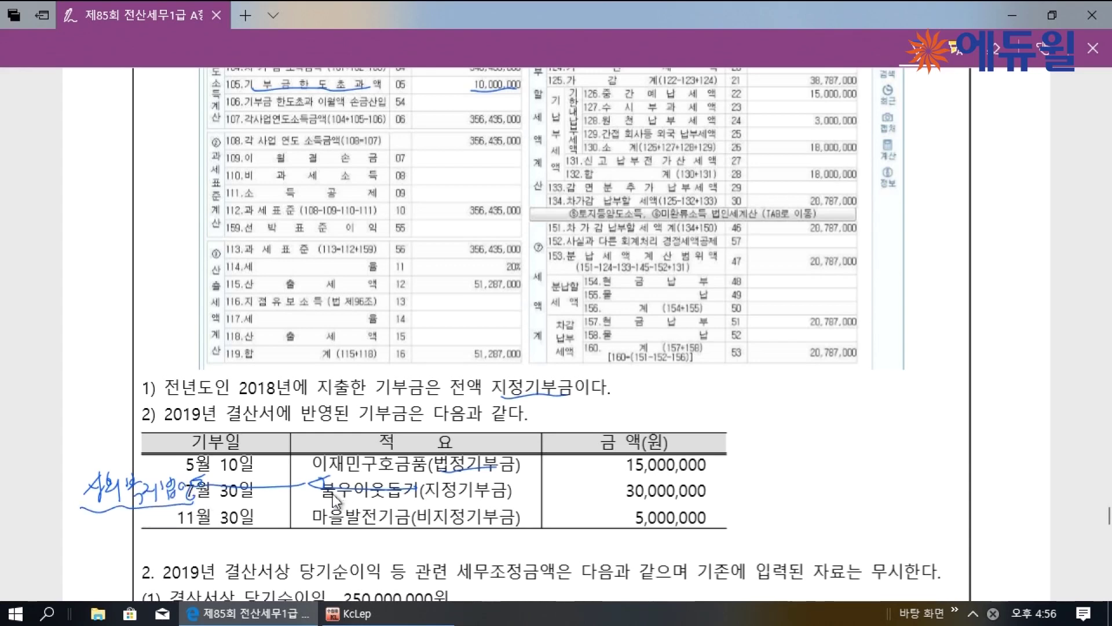
left_click_drag(327, 493, 419, 479)
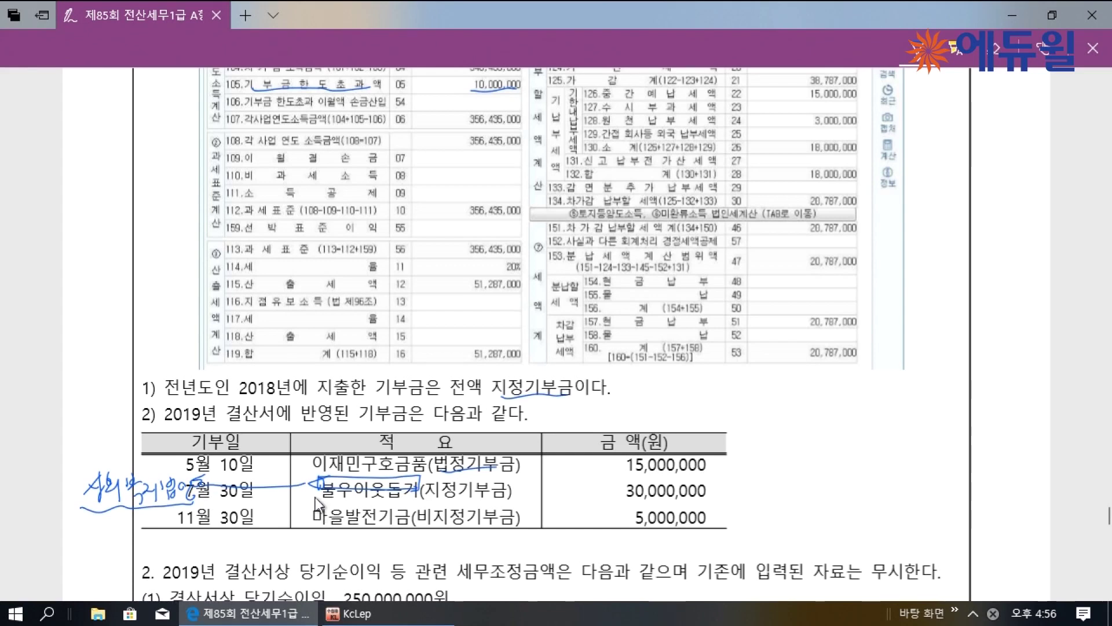
left_click_drag(423, 502, 525, 493)
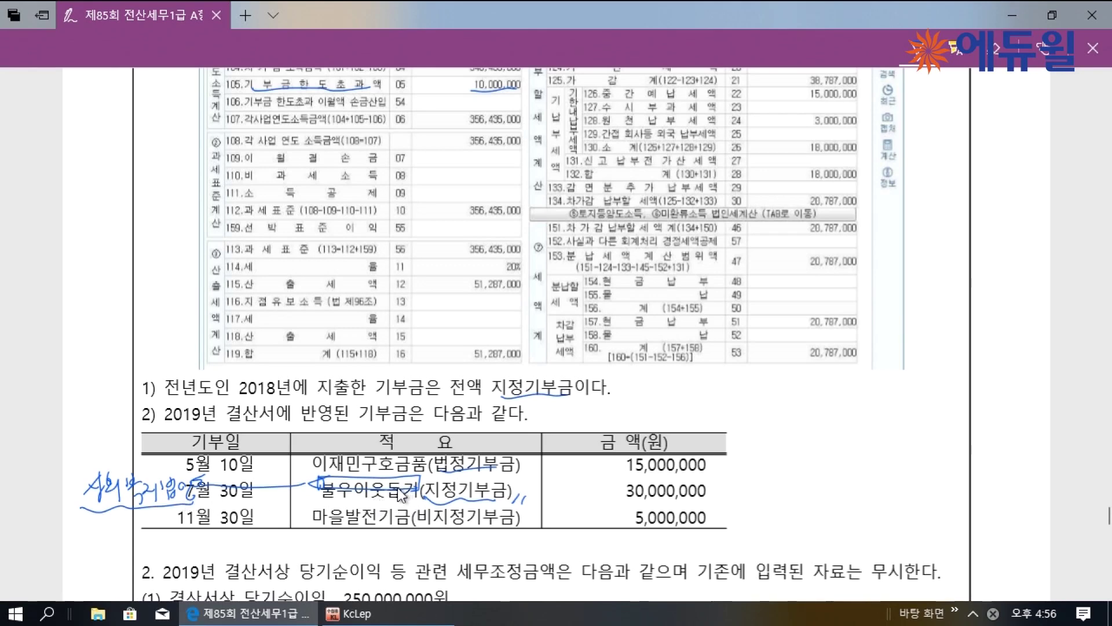
Underline the 마을발전기금 donation and note its 5,000,000 as non-deductible
scroll(397, 495, "down", 2)
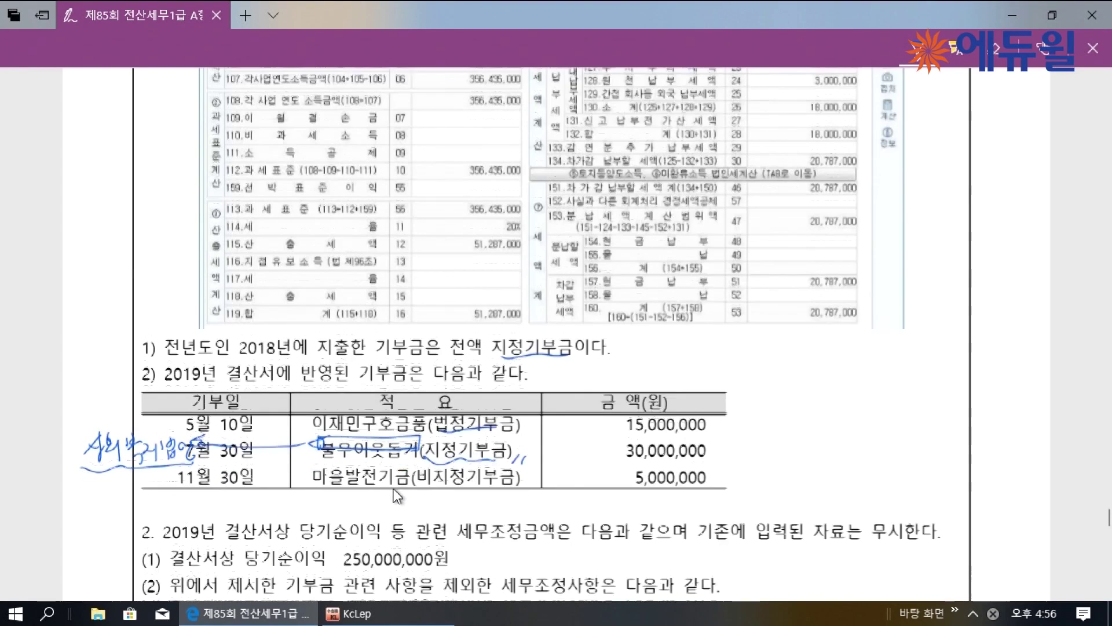
left_click_drag(315, 445, 521, 449)
mouse_move(751, 417)
left_mouse_down()
mouse_move(747, 449)
mouse_move(782, 431)
mouse_move(779, 448)
mouse_move(869, 431)
mouse_move(883, 445)
left_mouse_up()
left_click_drag(628, 443, 666, 456)
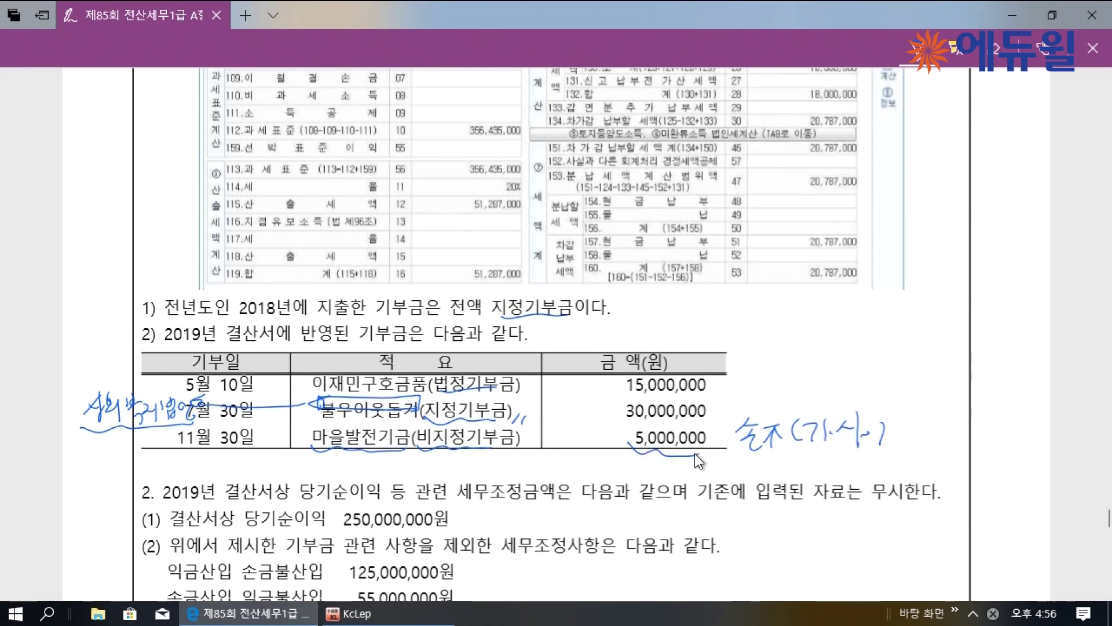
Underline 250,000,000, 125,000,000 and 55,000,000, writing the 5,000,000 addition beside 125,000,000
scroll(694, 453, "down", 1)
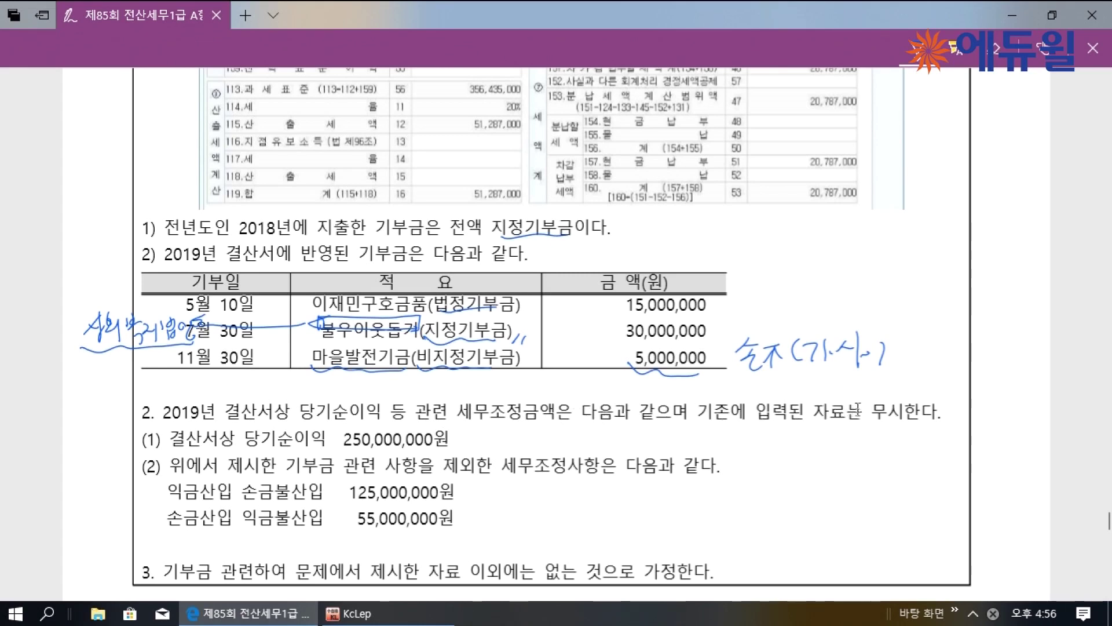
left_click_drag(343, 448, 419, 446)
left_click_drag(474, 484, 473, 498)
mouse_move(492, 481)
left_mouse_down()
mouse_move(492, 502)
mouse_move(530, 493)
left_mouse_up()
left_click_drag(536, 495, 589, 494)
mouse_move(581, 498)
left_mouse_down()
mouse_move(626, 503)
mouse_move(652, 487)
mouse_move(685, 496)
left_mouse_up()
left_click_drag(688, 489, 708, 490)
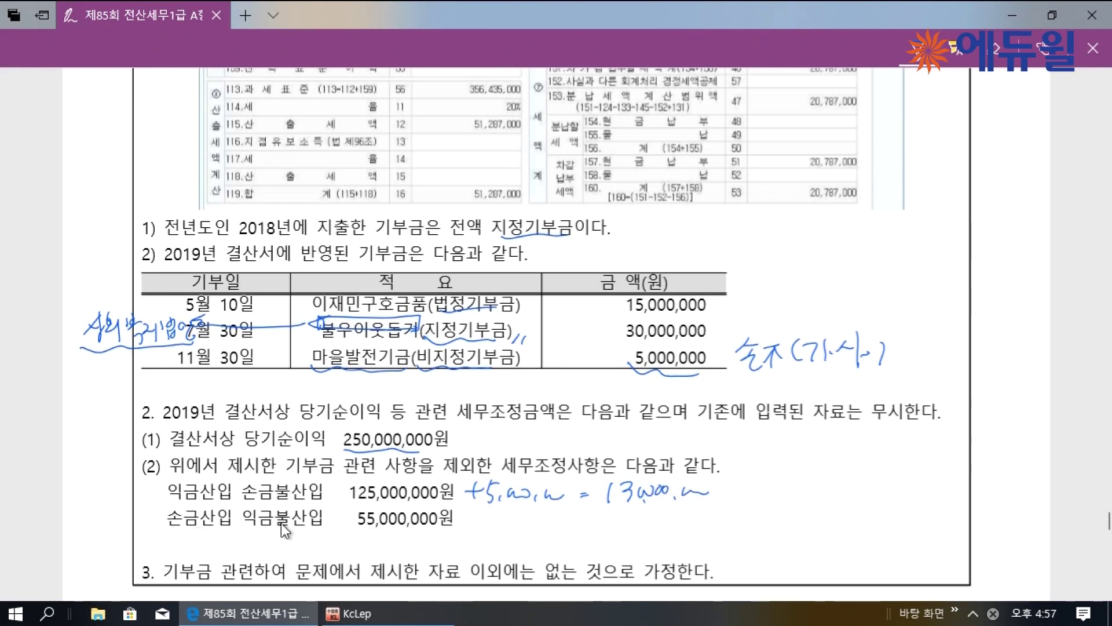
left_click_drag(349, 494, 439, 500)
left_click_drag(346, 520, 401, 525)
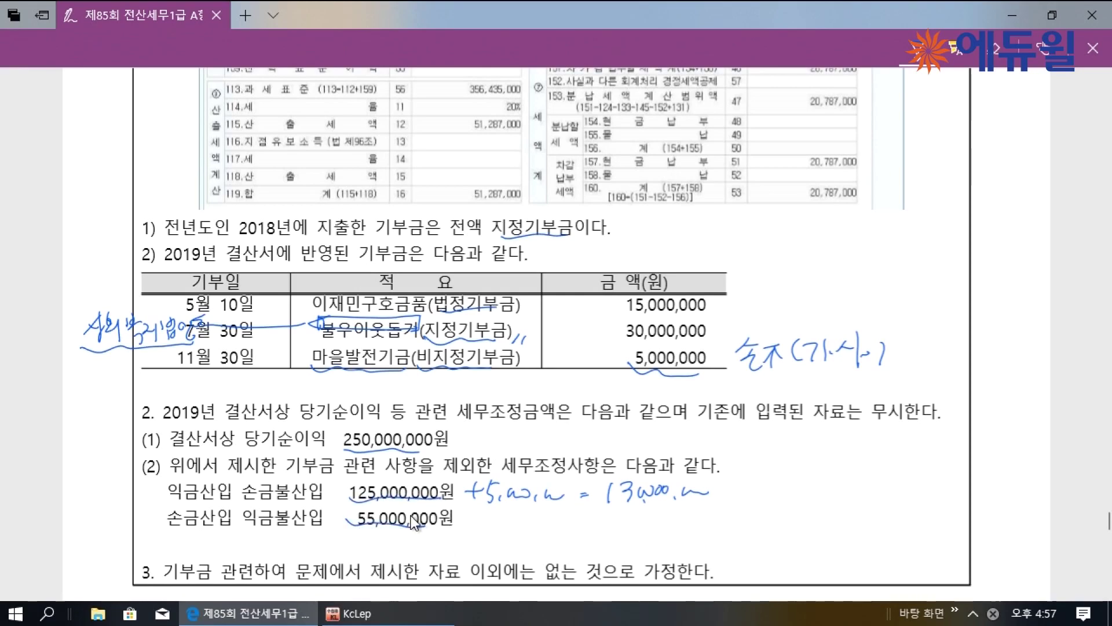
scroll(412, 523, "up", 7)
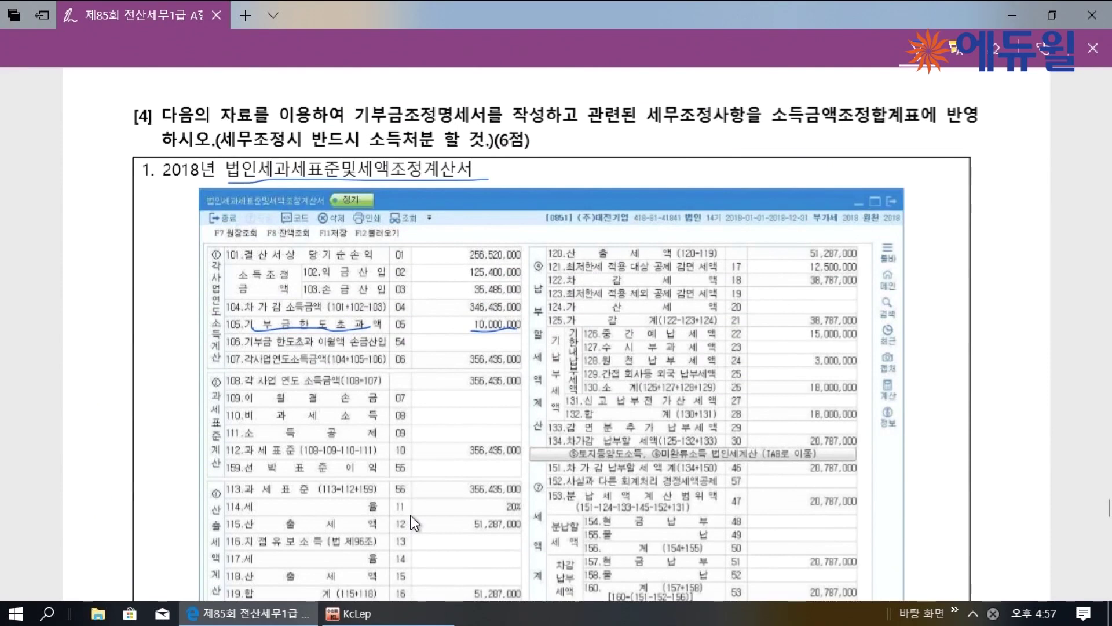
left_click(347, 613)
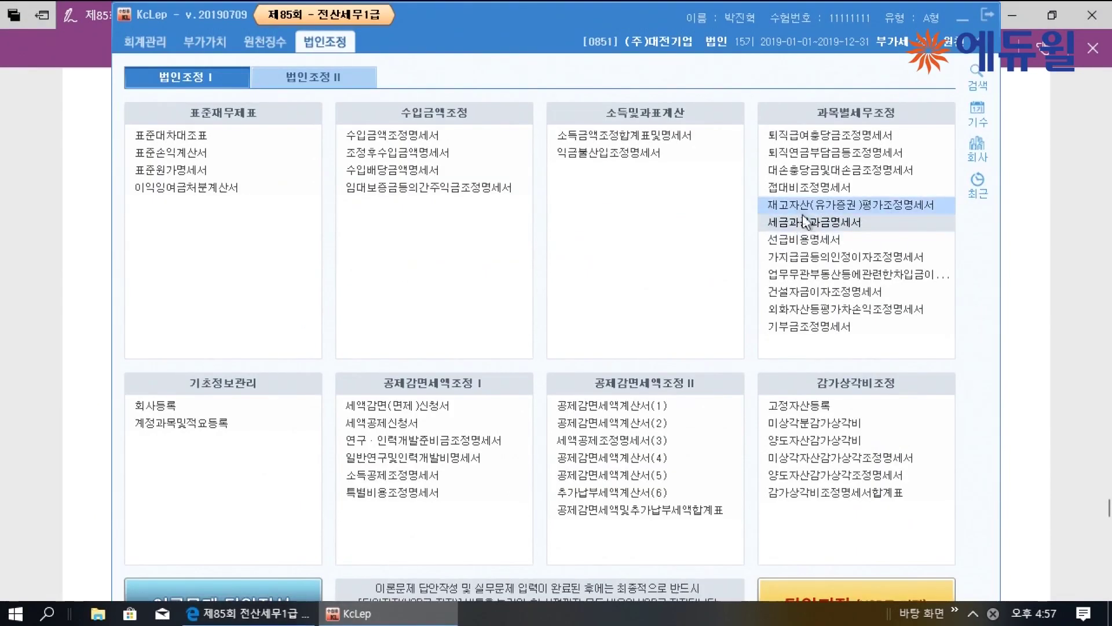
Load the donations into 기부금조정명세서 and prefix the second donation's 적요 with 사회복지법인
left_click(849, 330)
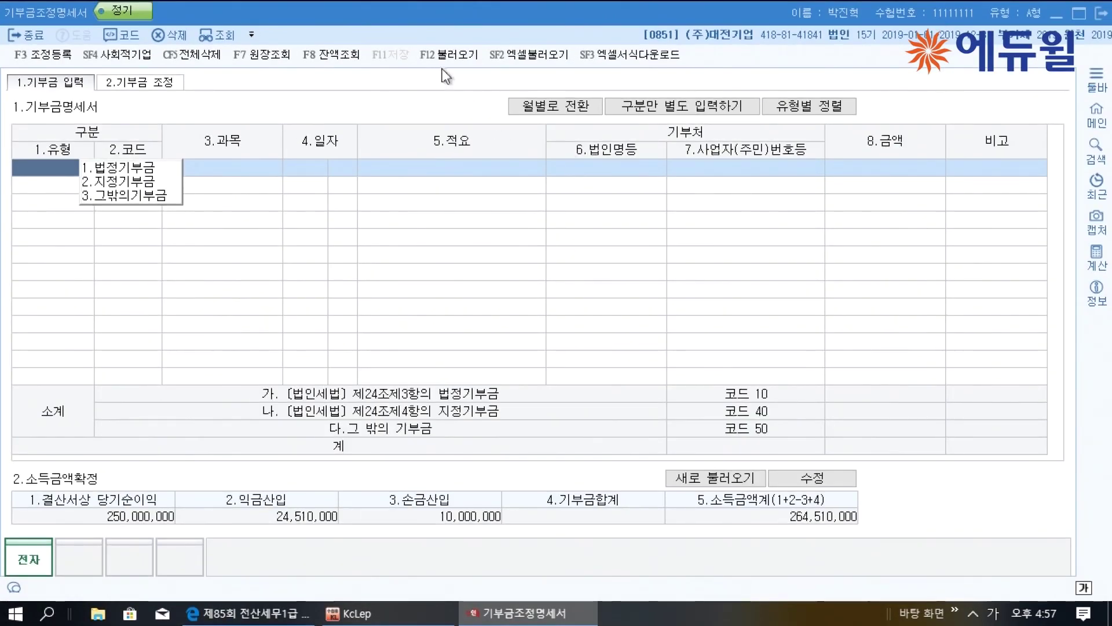
key("F12")
left_click(713, 353)
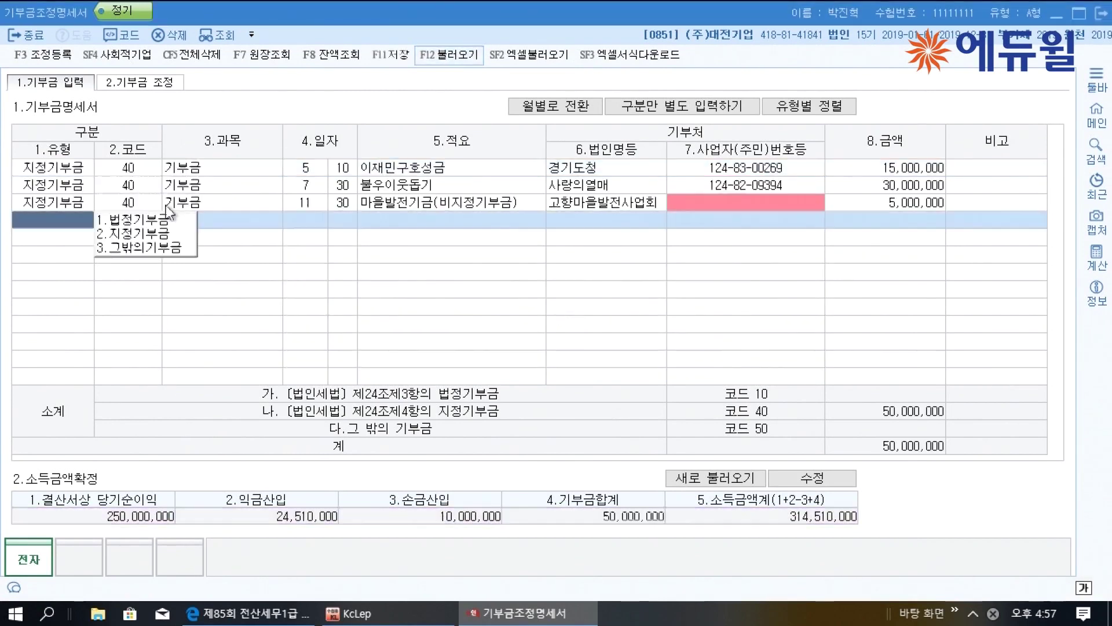
left_click(415, 189)
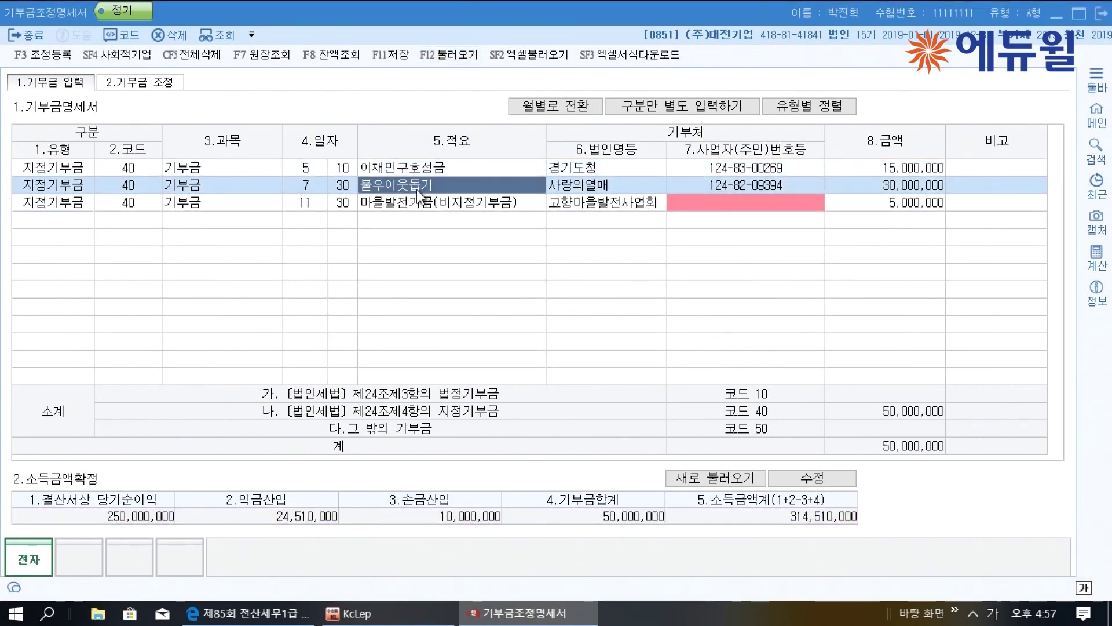
left_click(416, 190)
left_click(366, 187)
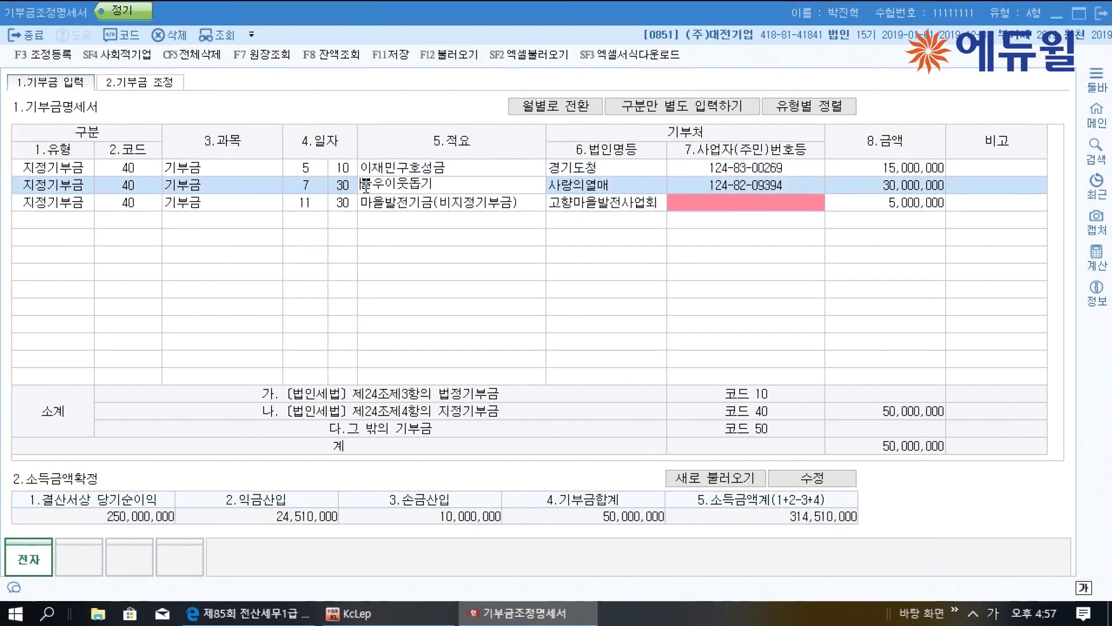
type("사회복지법인")
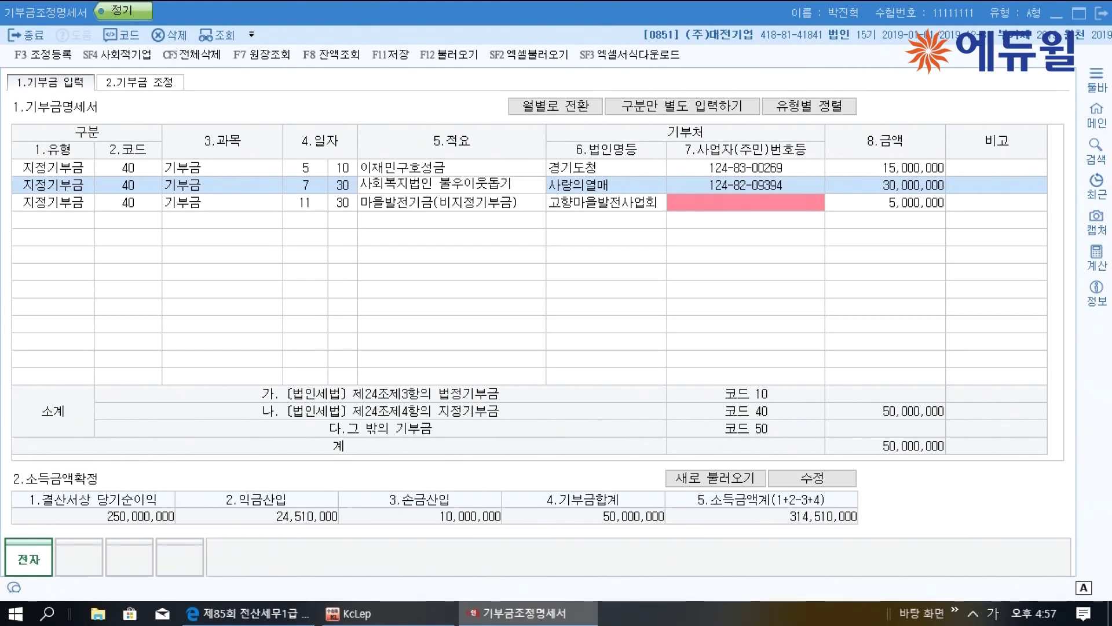
Classify the first donation as 법정기부금 and the village fund as 그밖의기부금
left_click(53, 185)
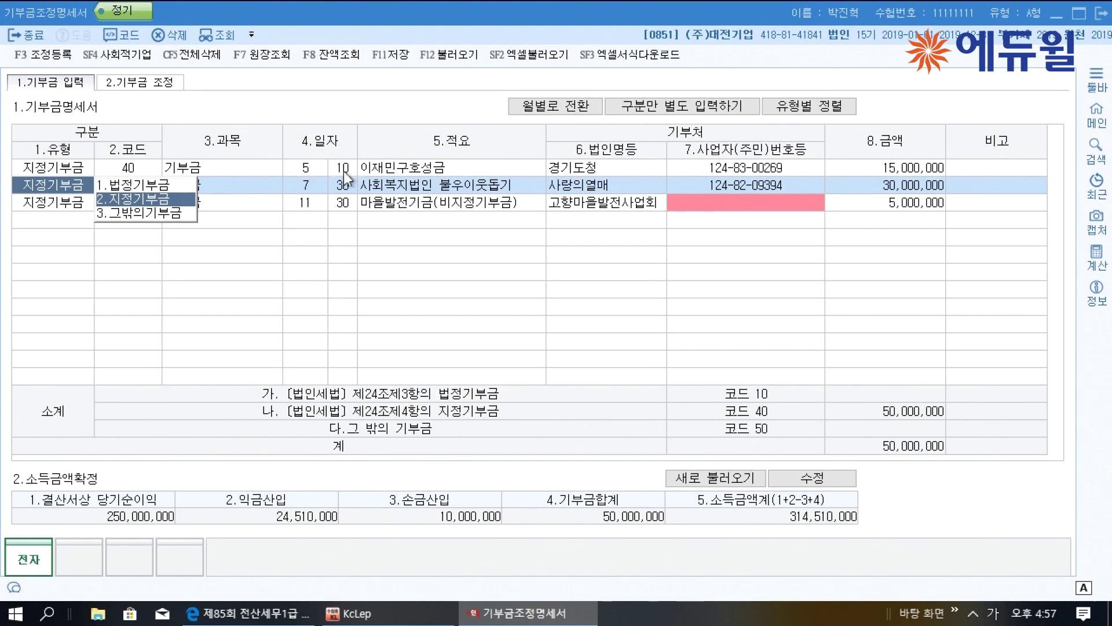
left_click(388, 170)
left_click(56, 169)
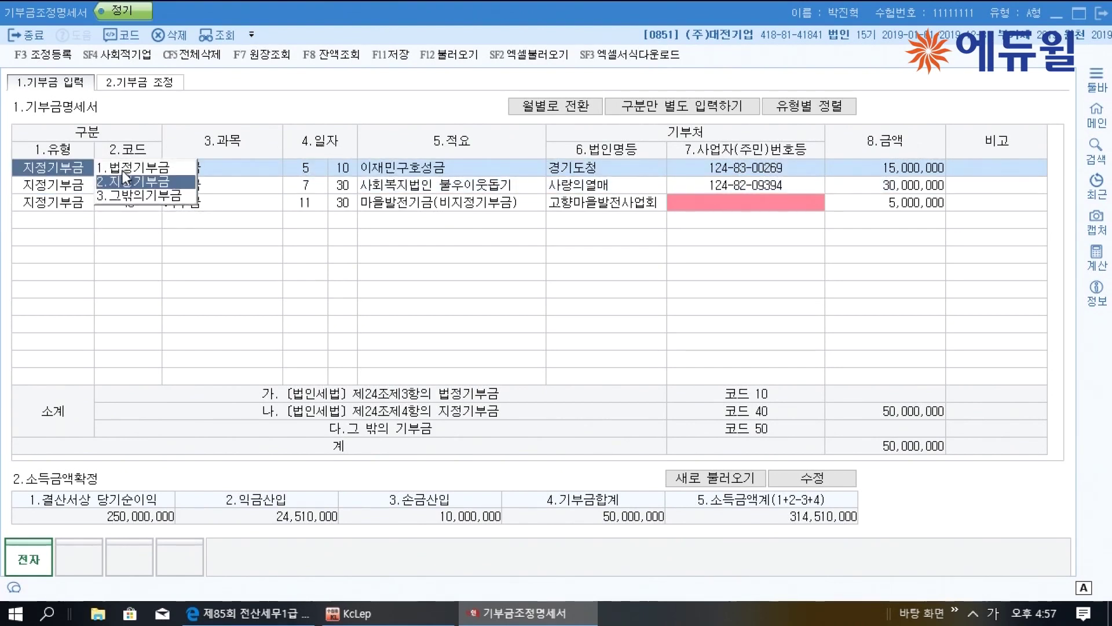
left_click(123, 169)
left_click(388, 203)
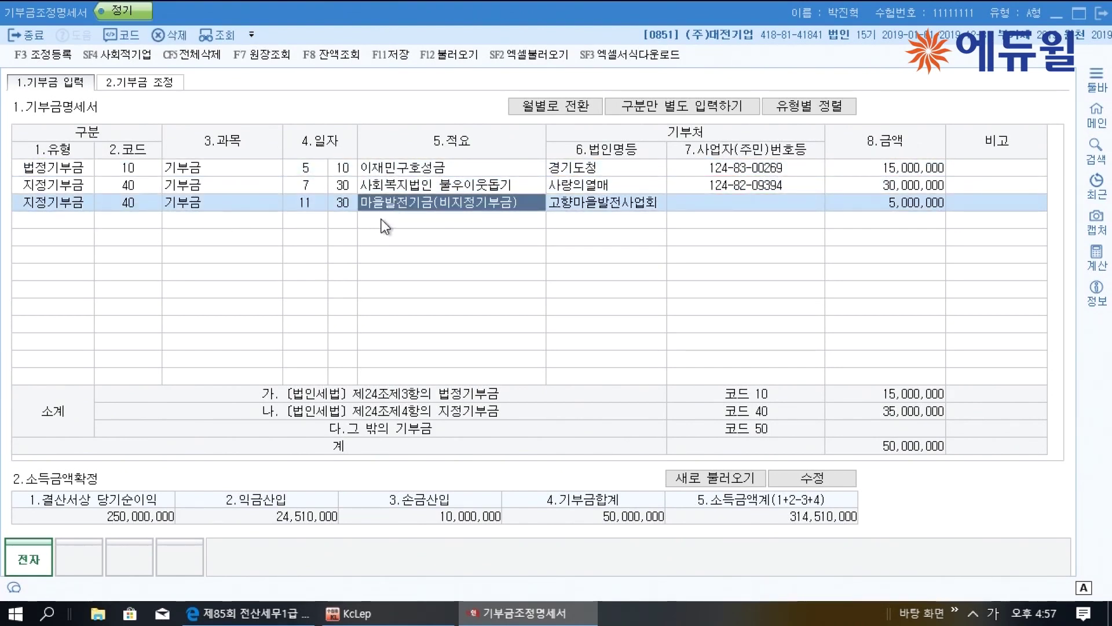
left_click(78, 199)
left_click(155, 229)
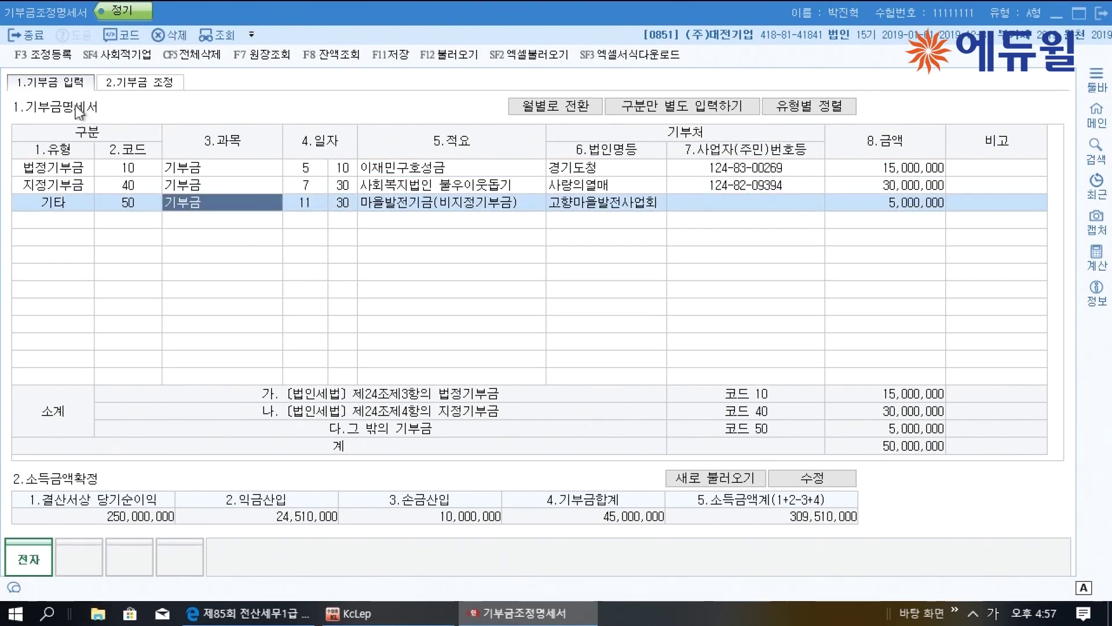
left_click(51, 58)
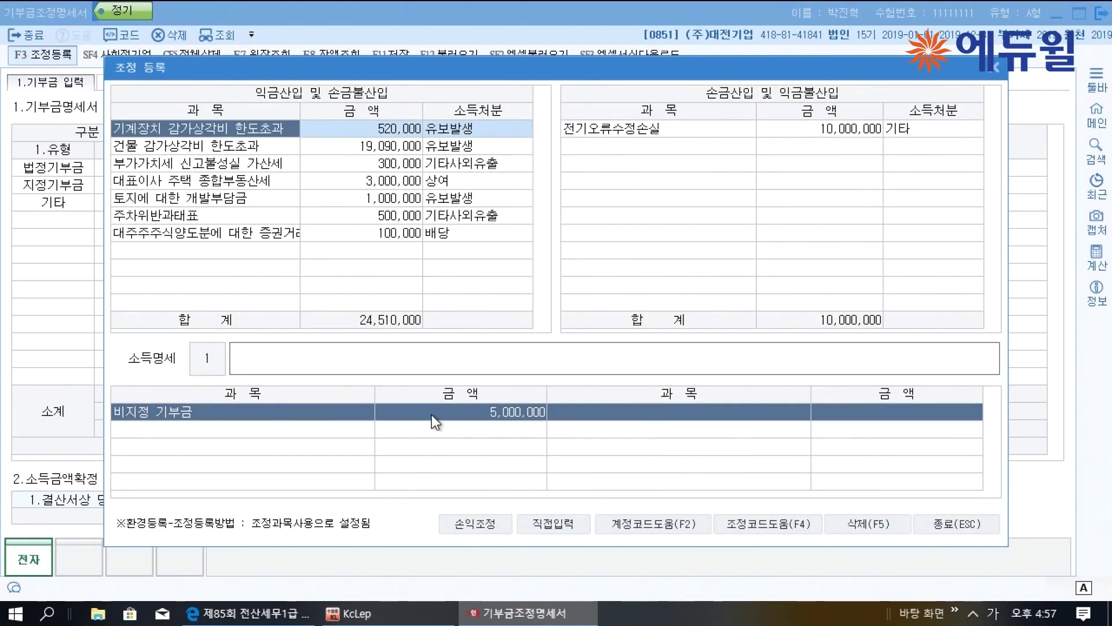
Register a 비지정 기부금 add-back of 5,000,000 as 기타사외유출 and close the register
left_click(549, 525)
left_click(217, 250)
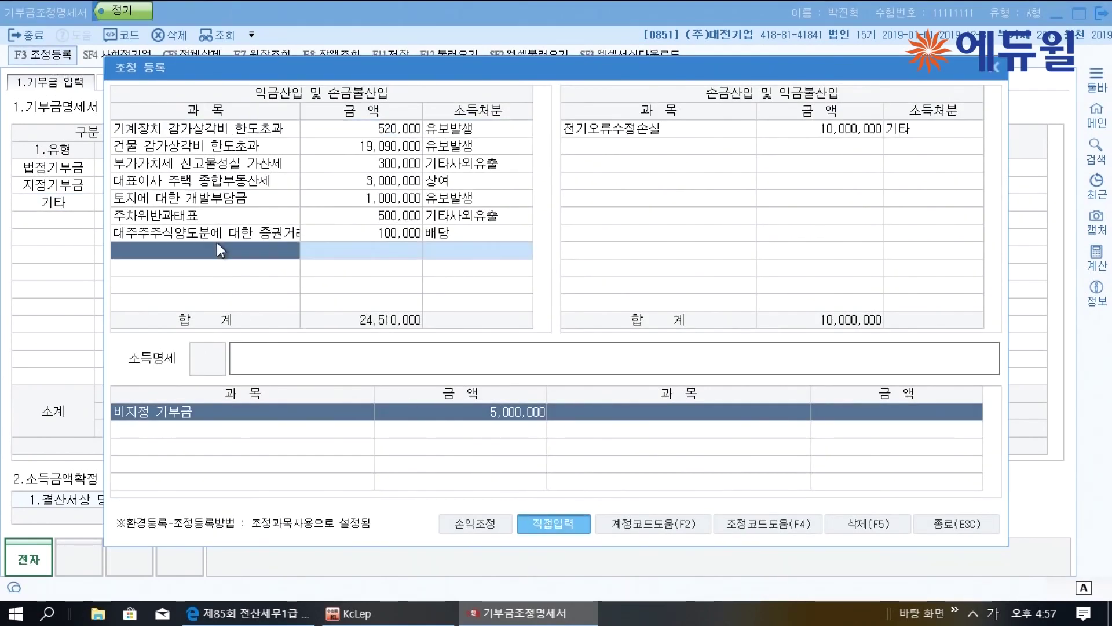
type("비지정")
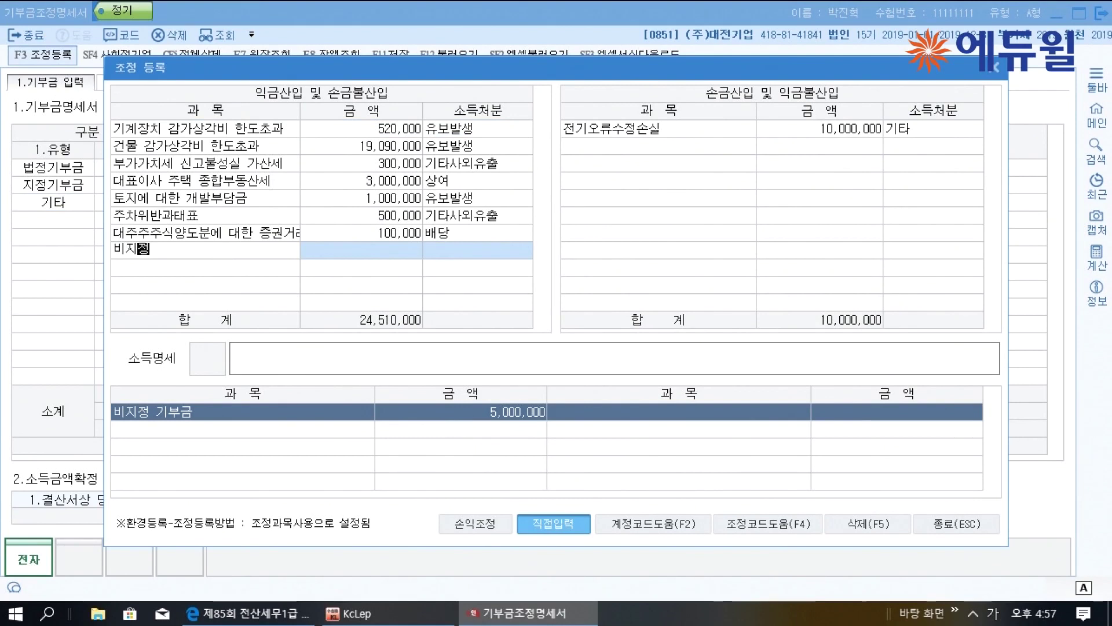
type(" 기부금")
key("Return")
type("5000000")
key("Return")
key("6")
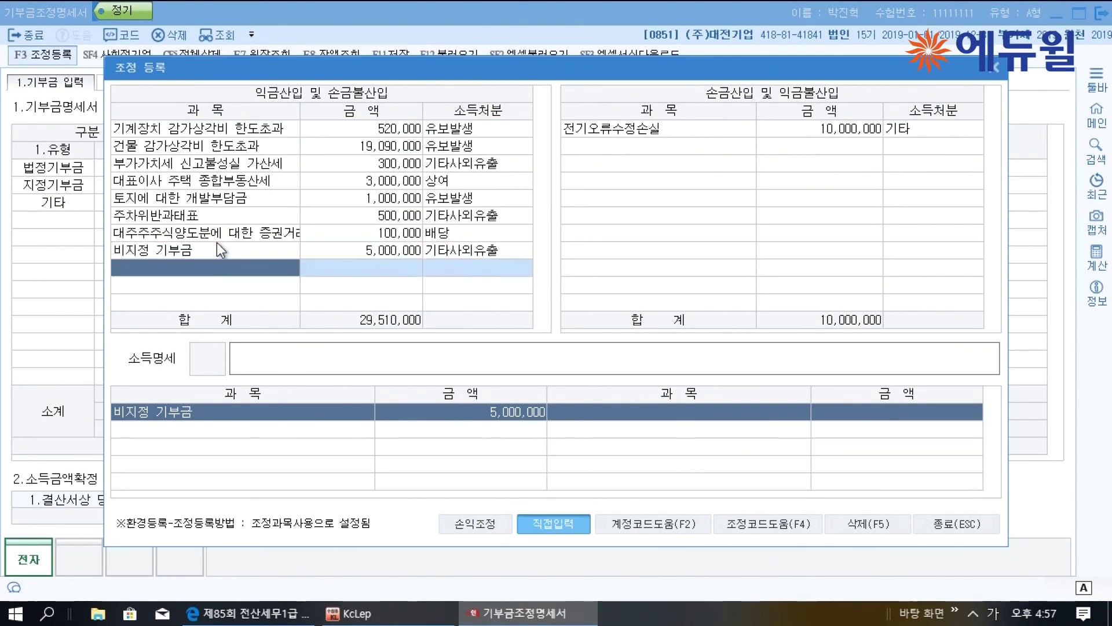
left_click(944, 525)
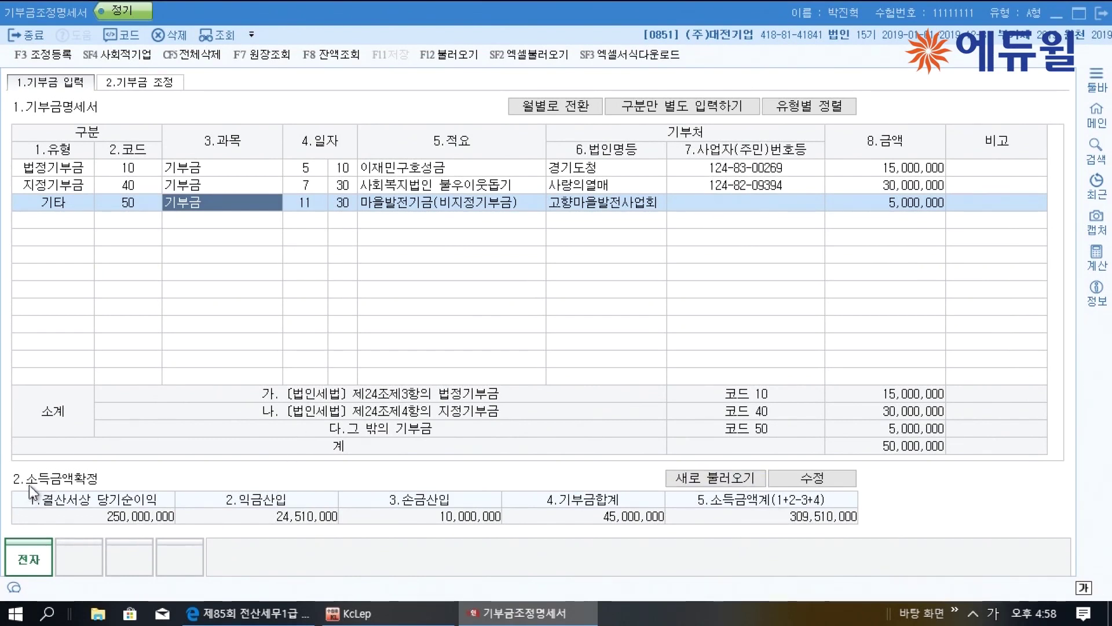
Override income additions to 130,000,000 and deductions to 55,000,000, then view the 2.기부금 조정 sheet
left_click(724, 478)
left_click(821, 479)
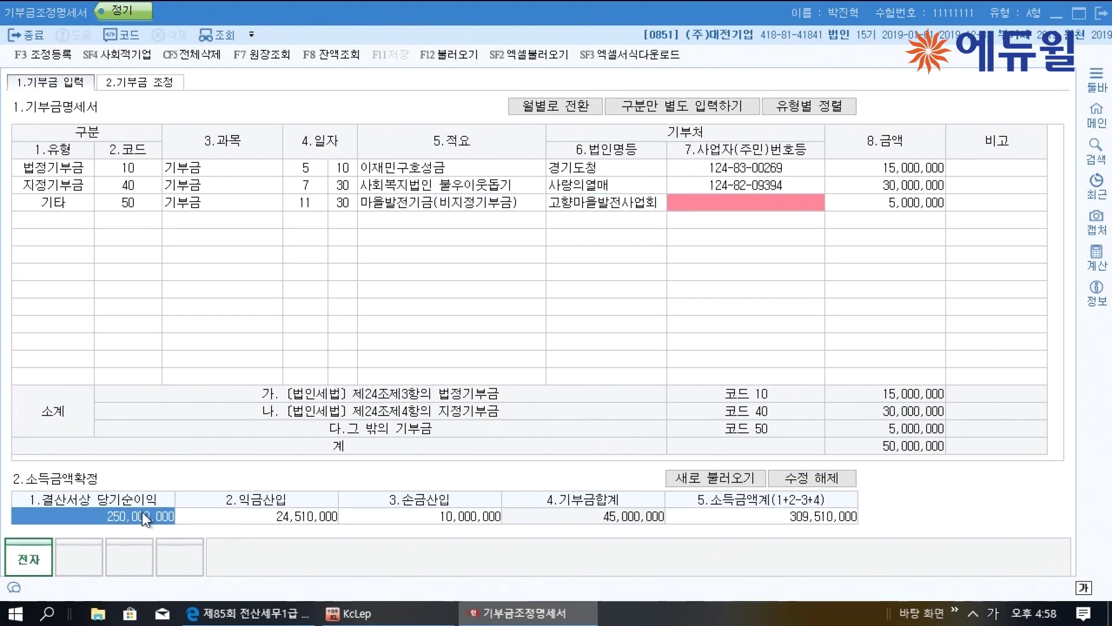
left_click(262, 509)
type("1")
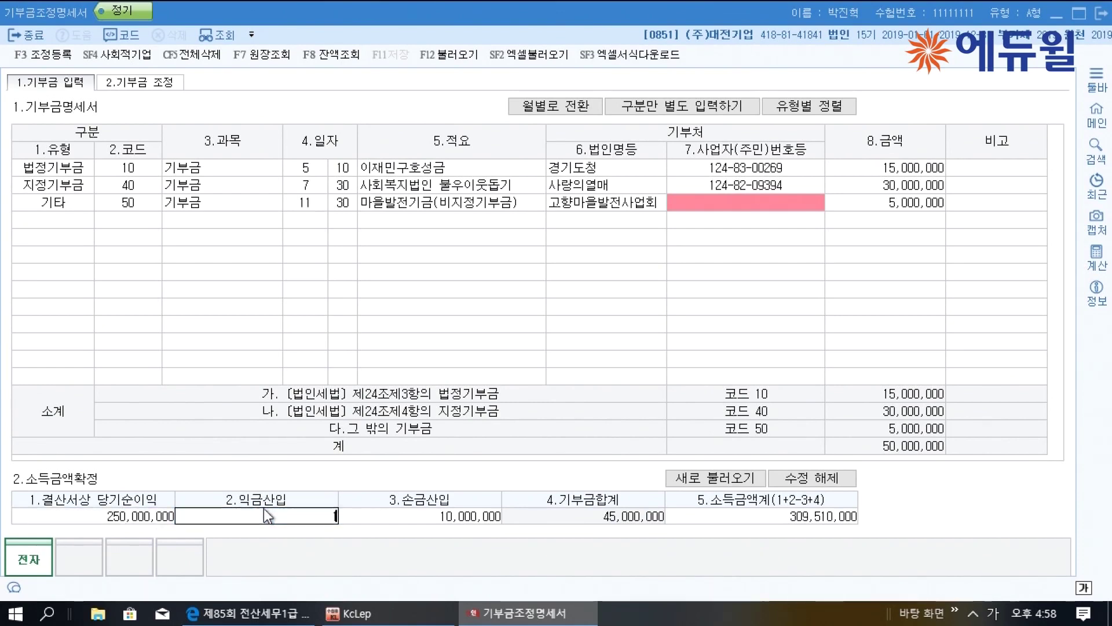
type("30,000,000")
key("Return")
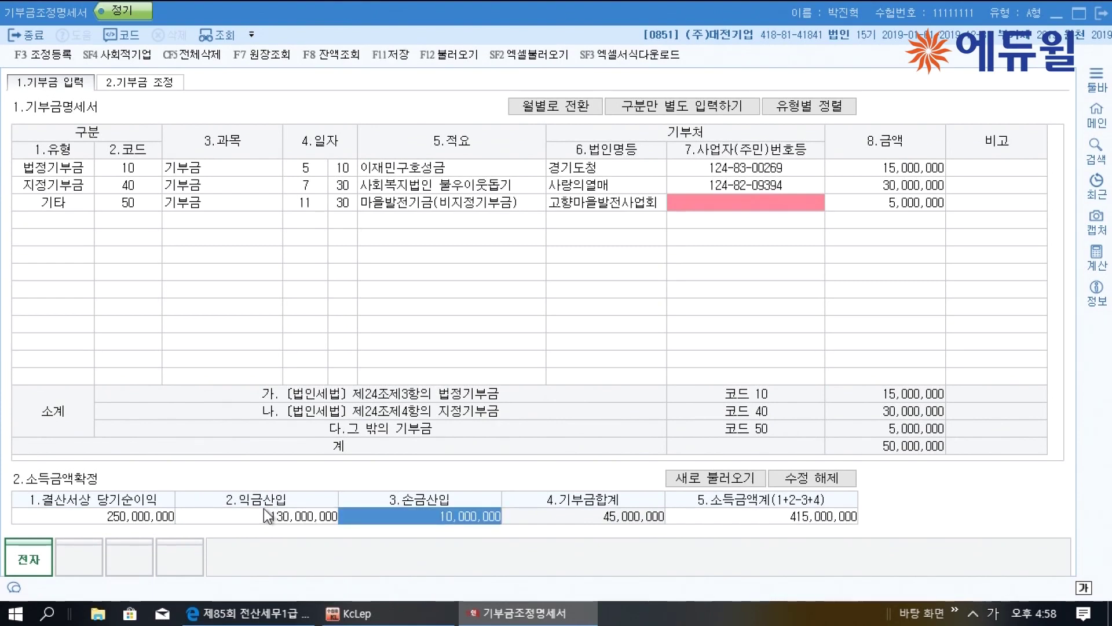
type("55000000")
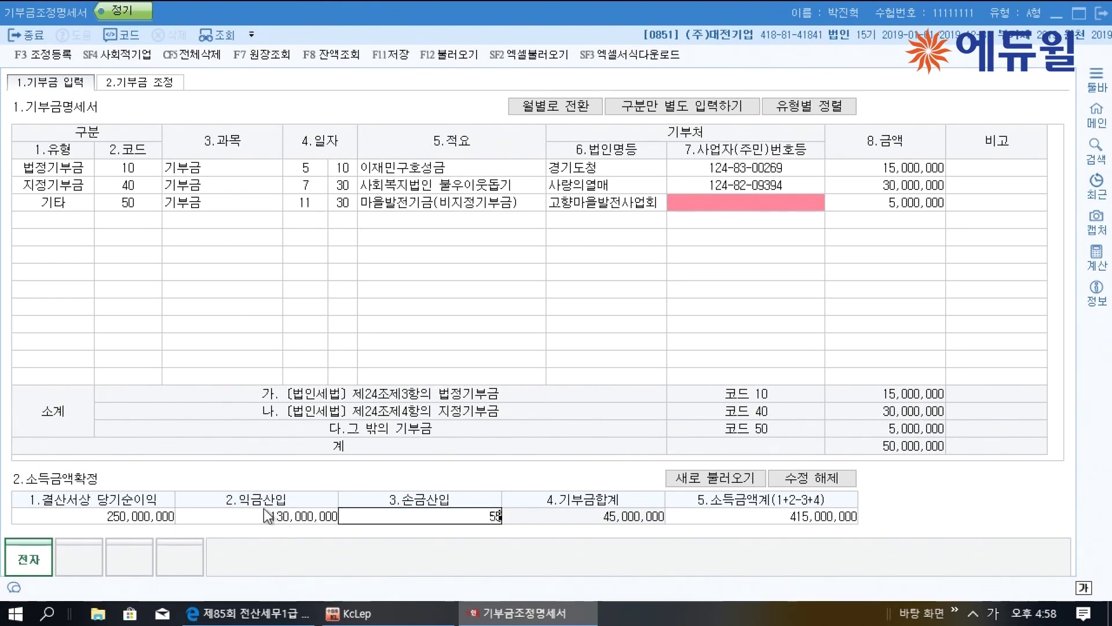
key("Return")
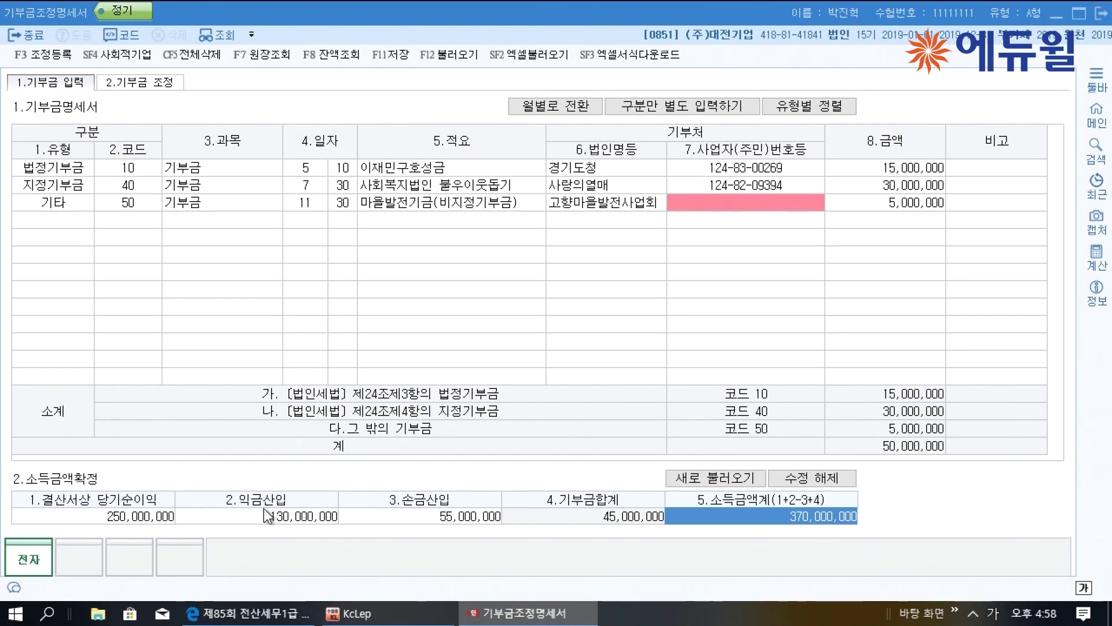
left_click(811, 478)
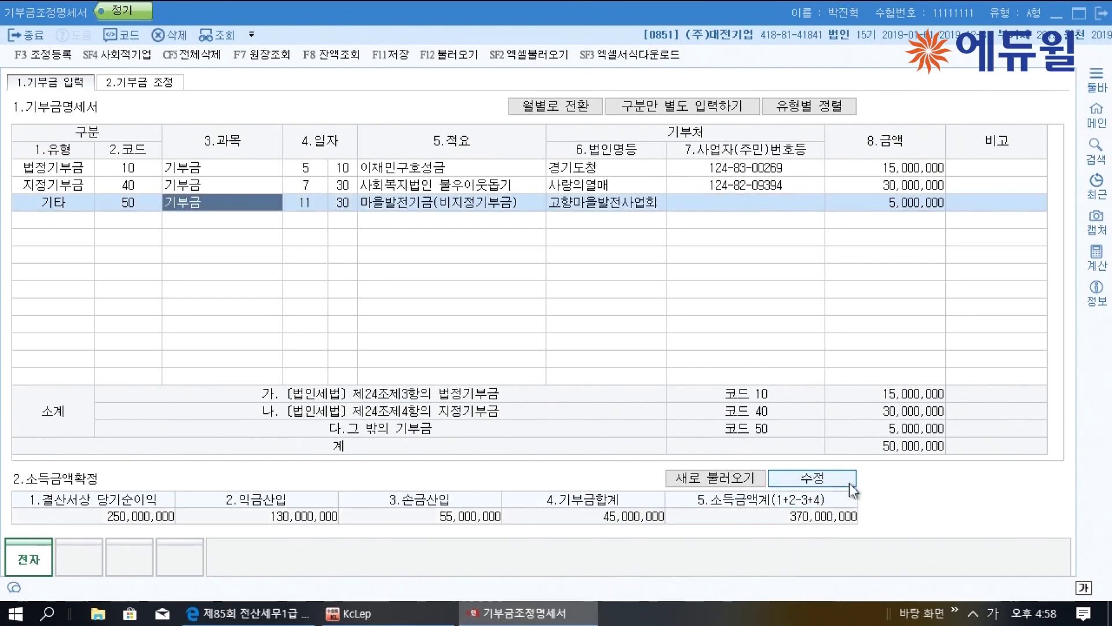
left_click(159, 86)
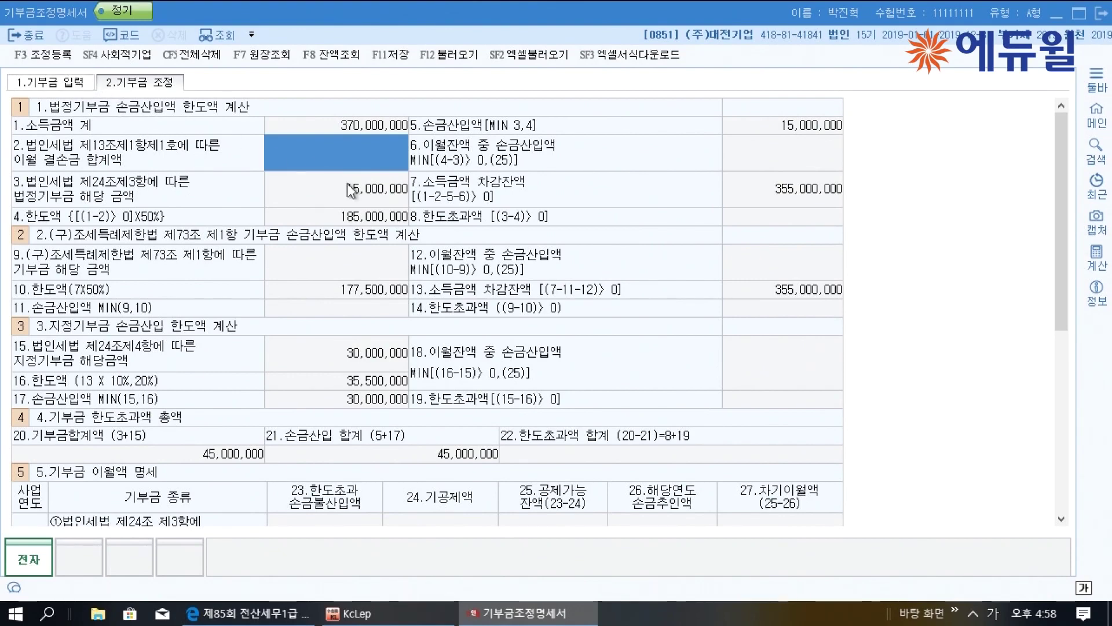
Review the donation entries against the donation limit calculation
left_click(67, 86)
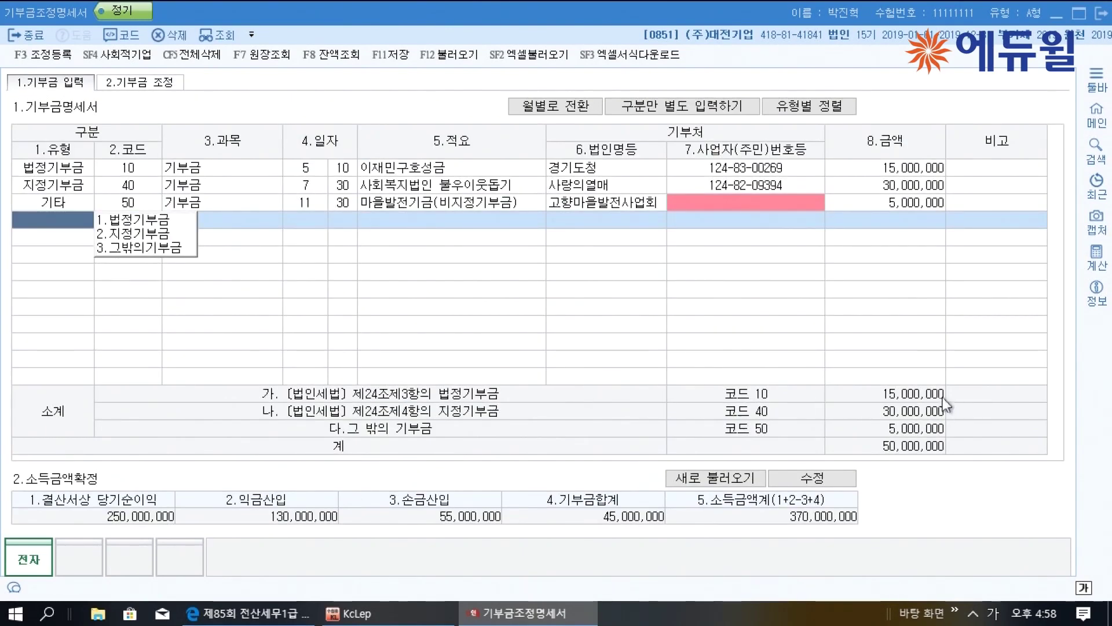
left_click(138, 85)
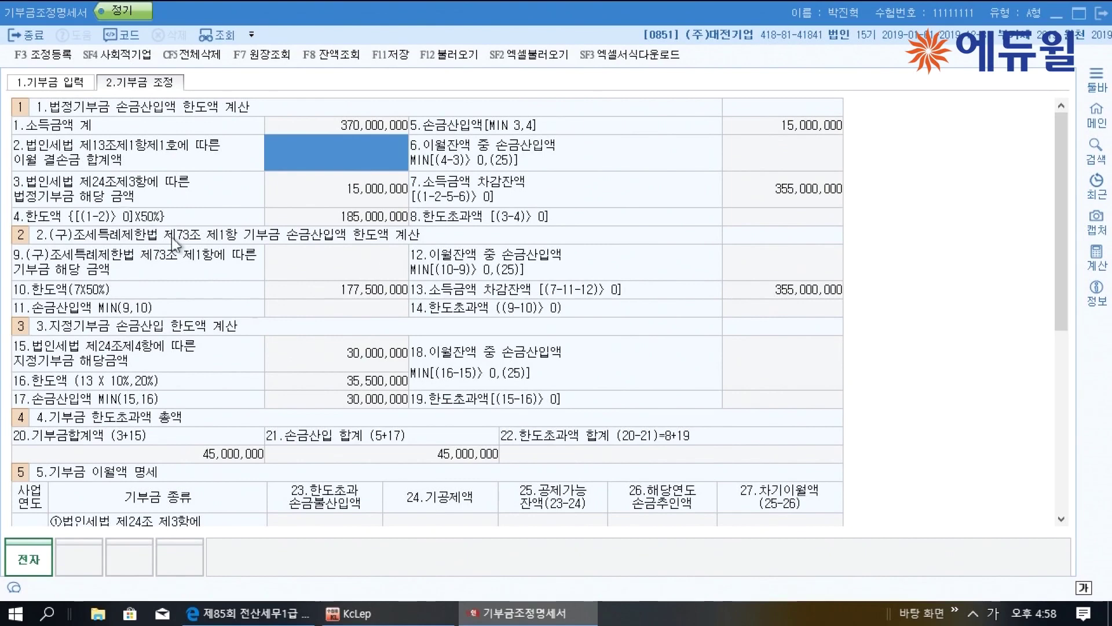
left_click(65, 84)
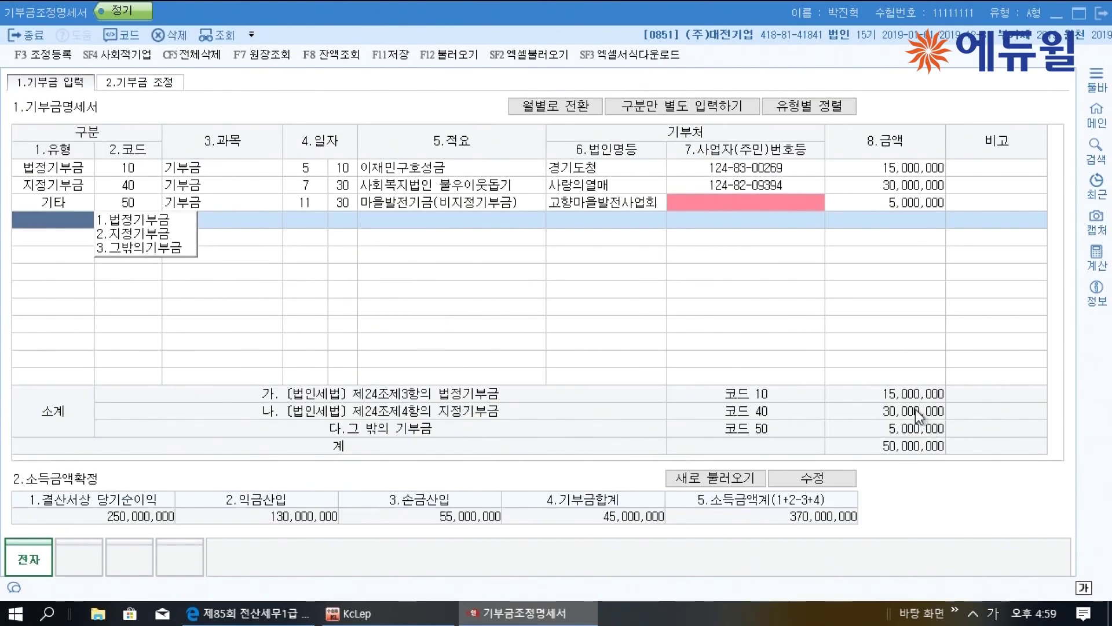
left_click(142, 82)
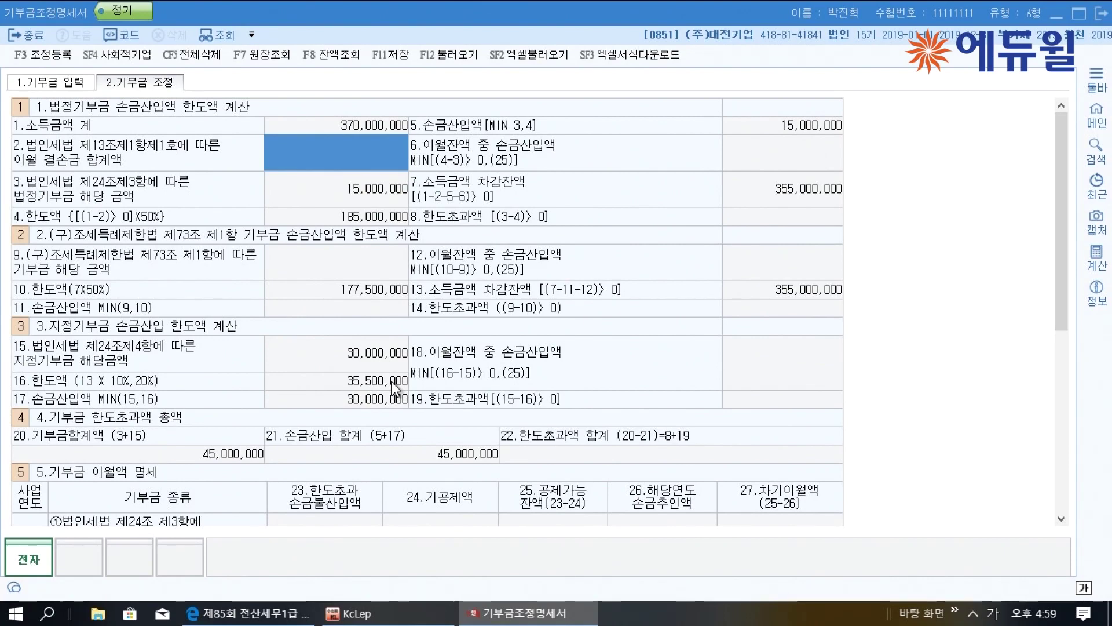
scroll(392, 379, "down", 3)
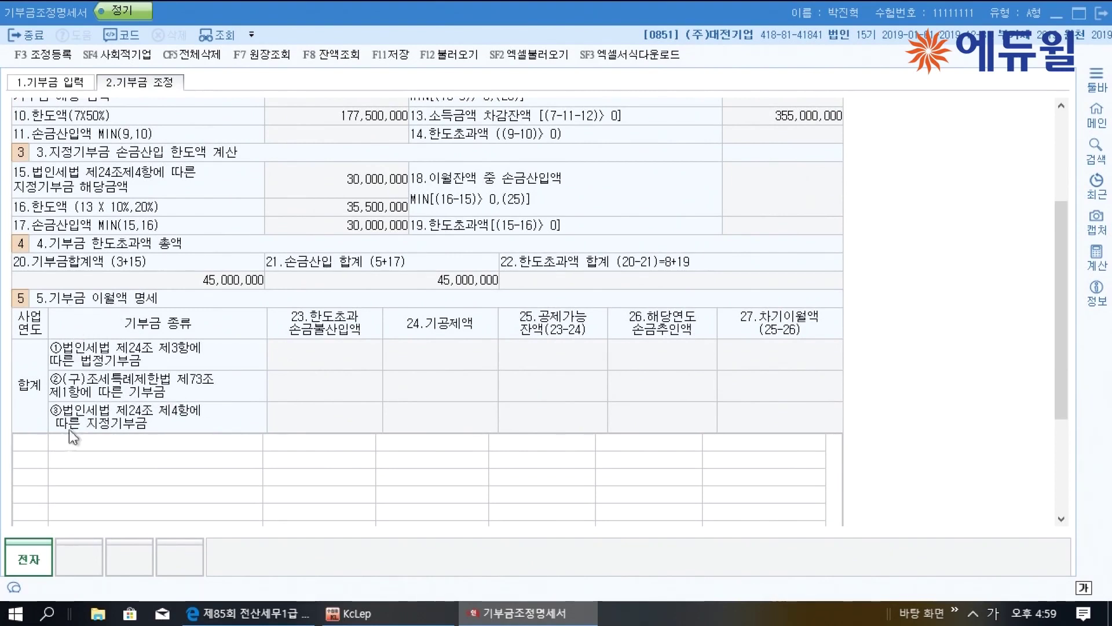
Add a 2018 designated-donation carryover row with 10,000,000 over the limit
left_click(32, 443)
type("2018")
key("Return")
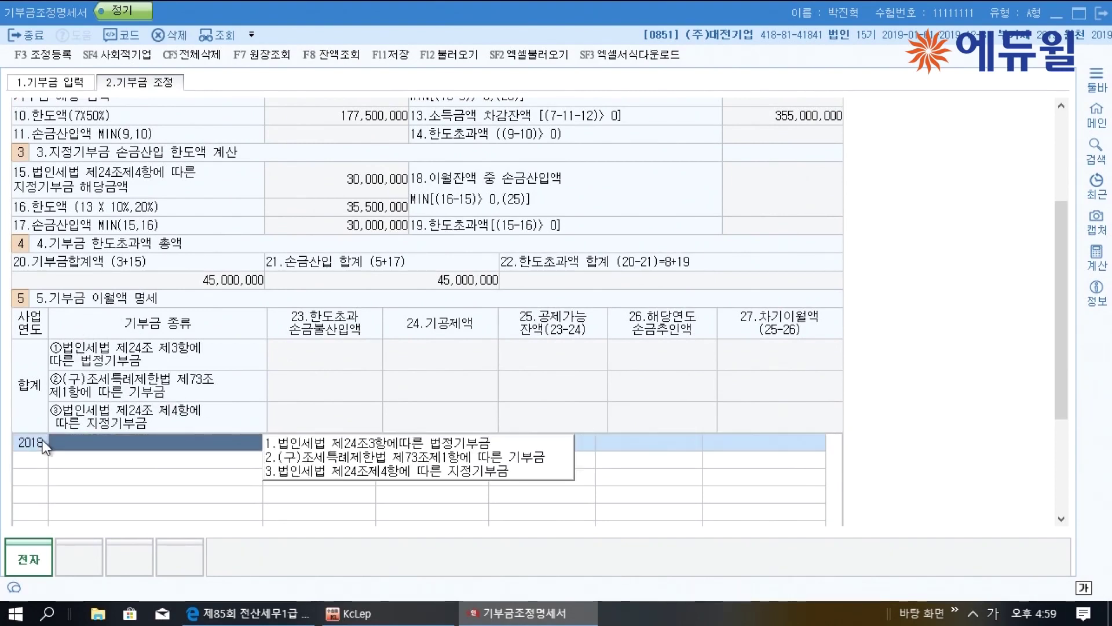
key("3")
key("Return")
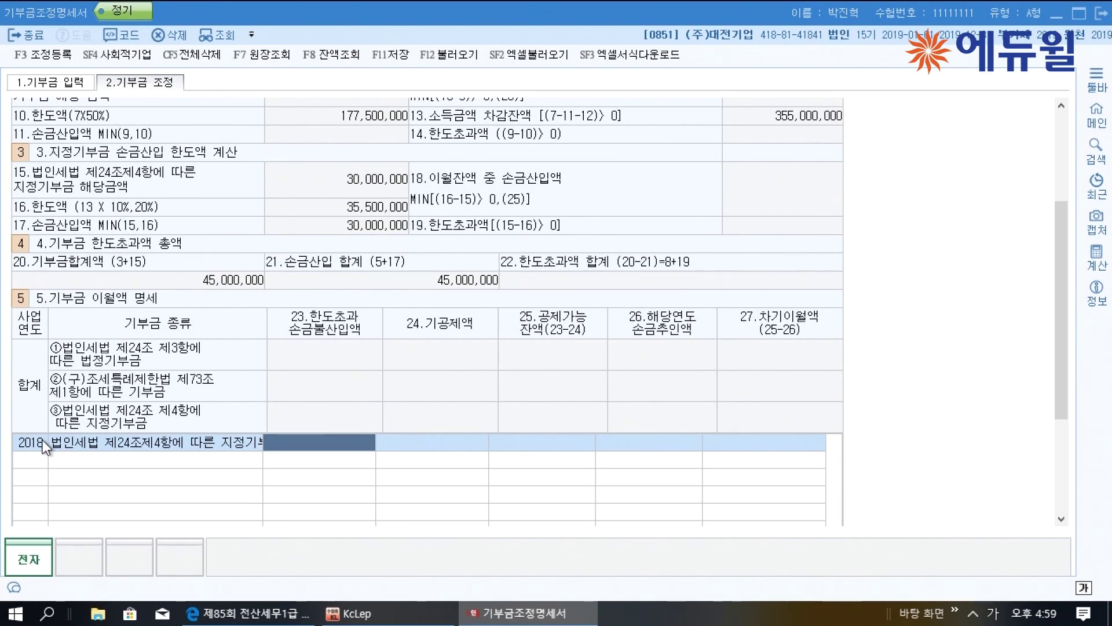
type("10000000")
key("Return")
key("Return")
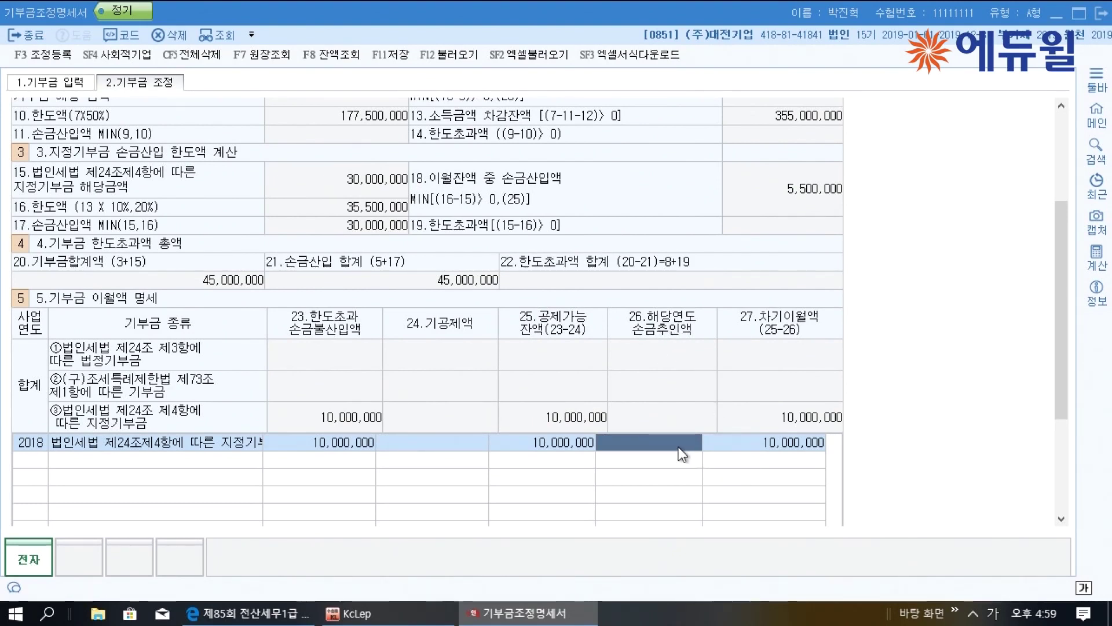
Deduct 5,500,000 from the 2018 carryover this year and save the donation statement
type("5500000")
key("Return")
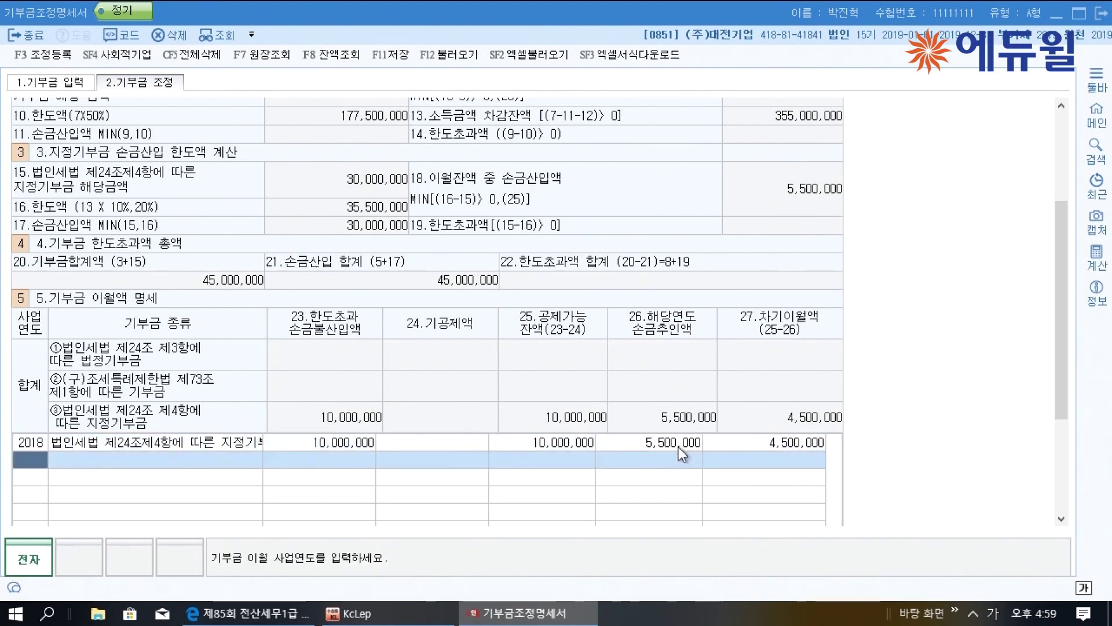
left_click(557, 445)
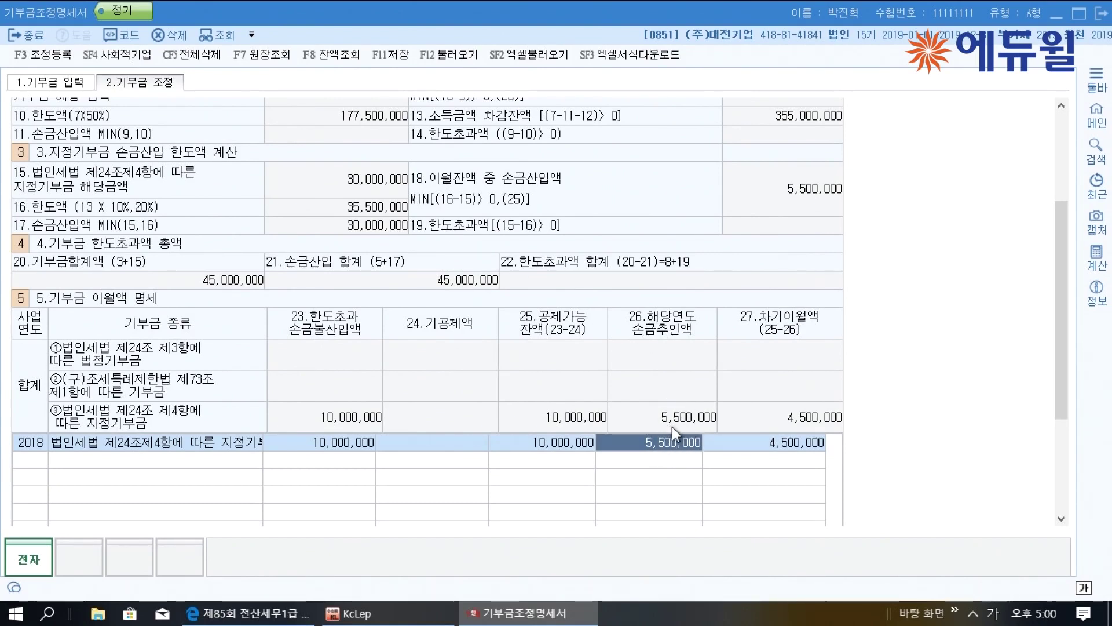
left_click(389, 54)
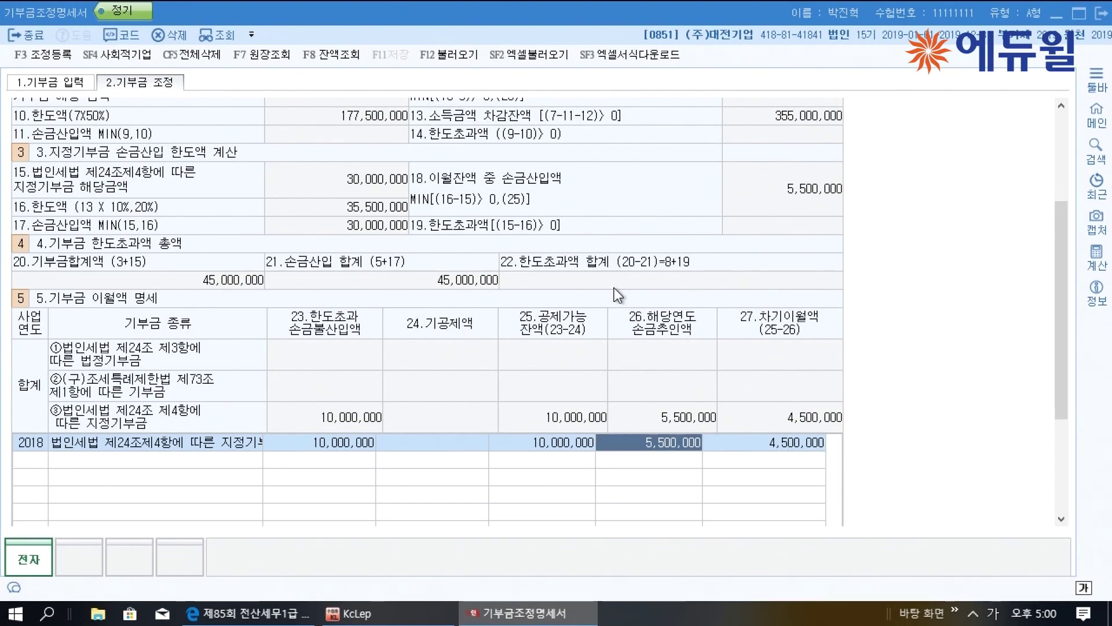
Close the donation statement, scroll the exam PDF to question [5] and underline the penalty tax statement
left_click(1100, 13)
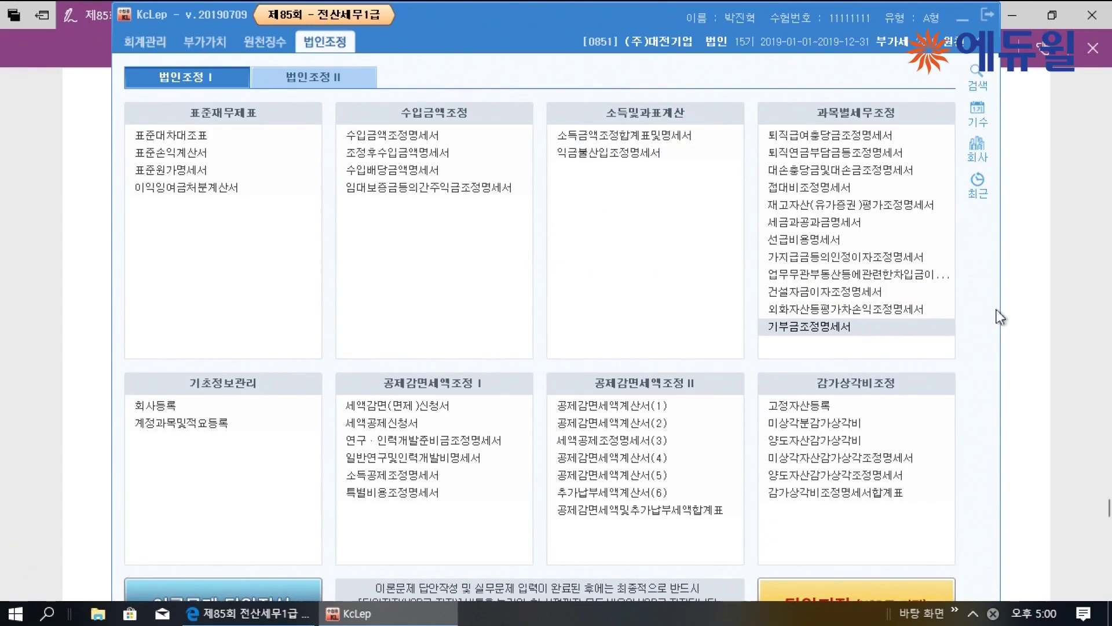
left_click(1033, 292)
scroll(818, 276, "down", 15)
scroll(817, 285, "down", 1)
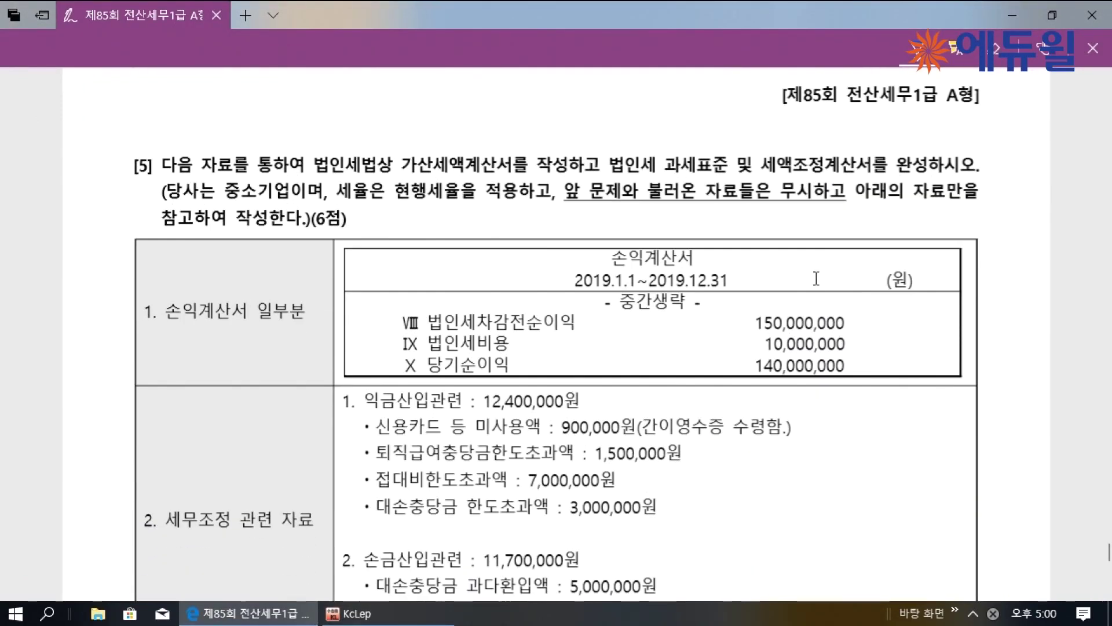
scroll(817, 278, "down", 1)
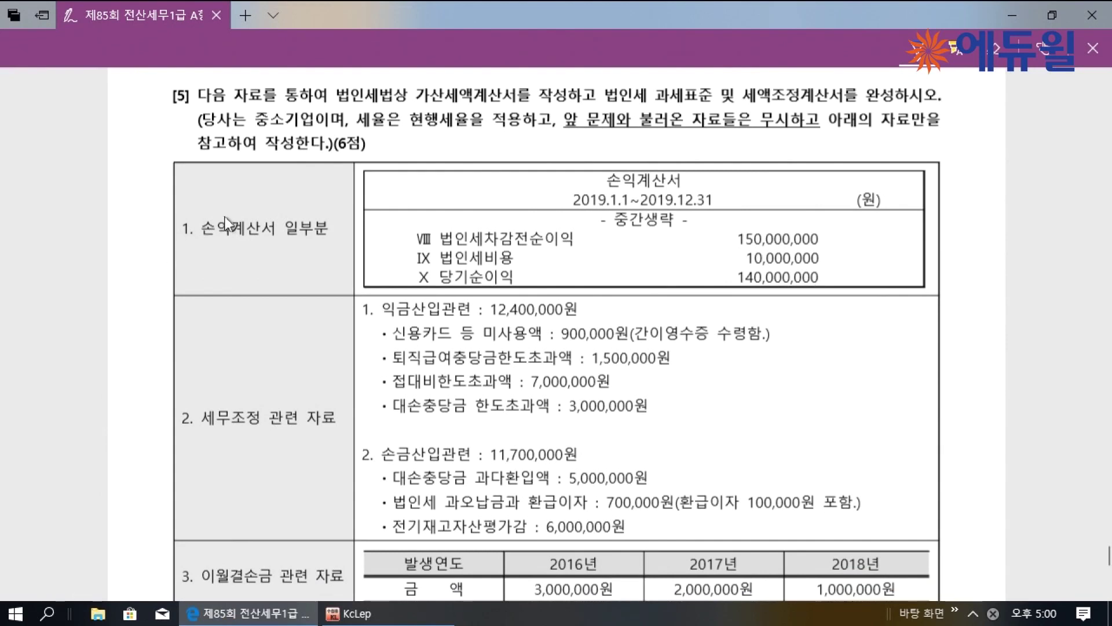
mouse_move(417, 104)
left_mouse_down()
mouse_move(554, 94)
mouse_move(821, 116)
mouse_move(846, 105)
mouse_move(842, 87)
left_mouse_up()
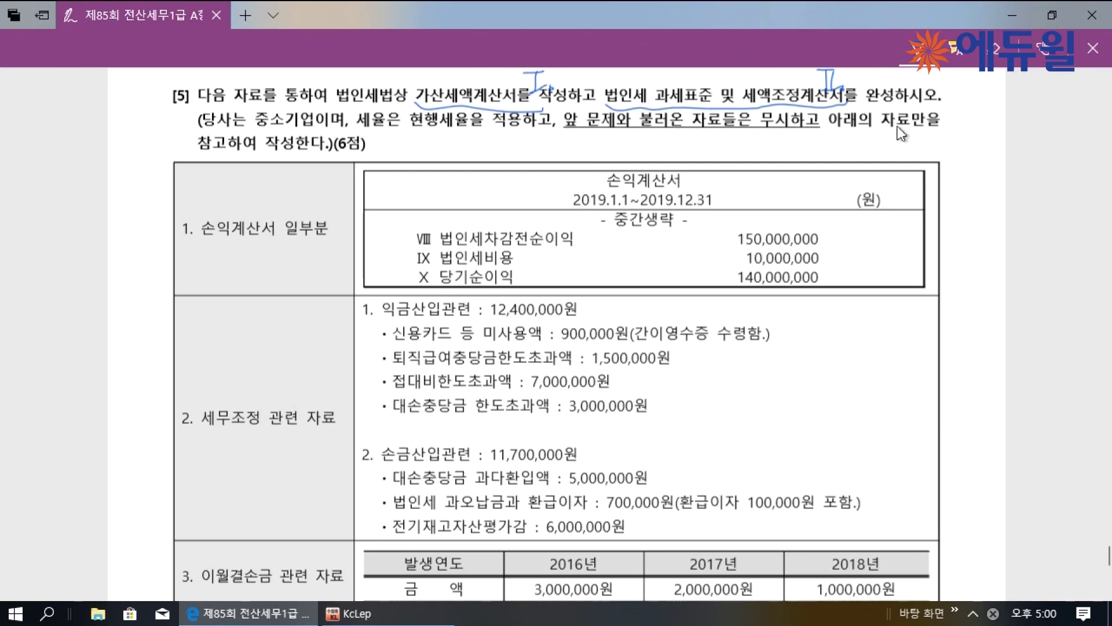
scroll(901, 133, "down", 5)
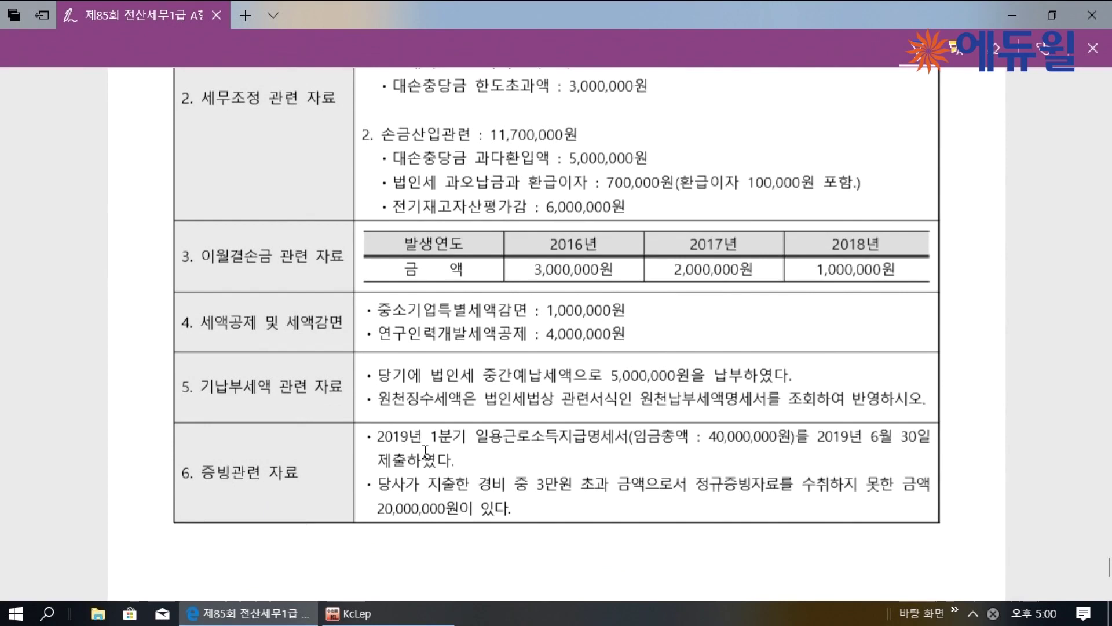
Annotate item 6 with the filing deadline, 1% rate and the late-submission penalty result
mouse_move(467, 440)
left_mouse_down()
mouse_move(470, 454)
mouse_move(509, 463)
mouse_move(642, 452)
mouse_move(653, 466)
mouse_move(723, 419)
mouse_move(789, 422)
left_mouse_up()
left_click_drag(870, 447, 921, 449)
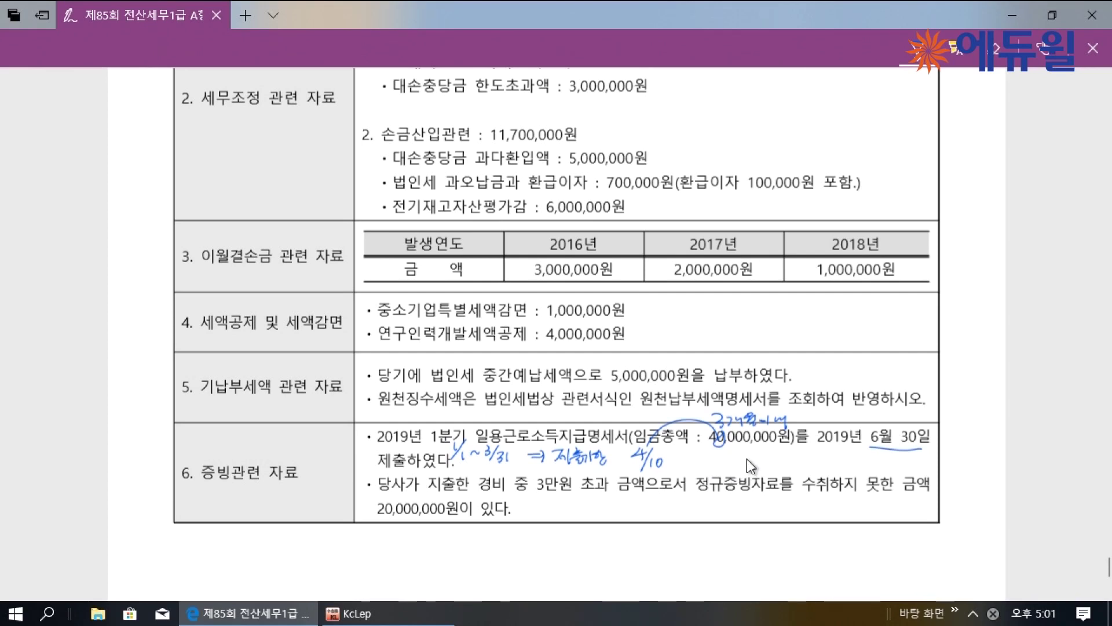
left_click_drag(773, 458, 895, 468)
left_click_drag(902, 458, 951, 469)
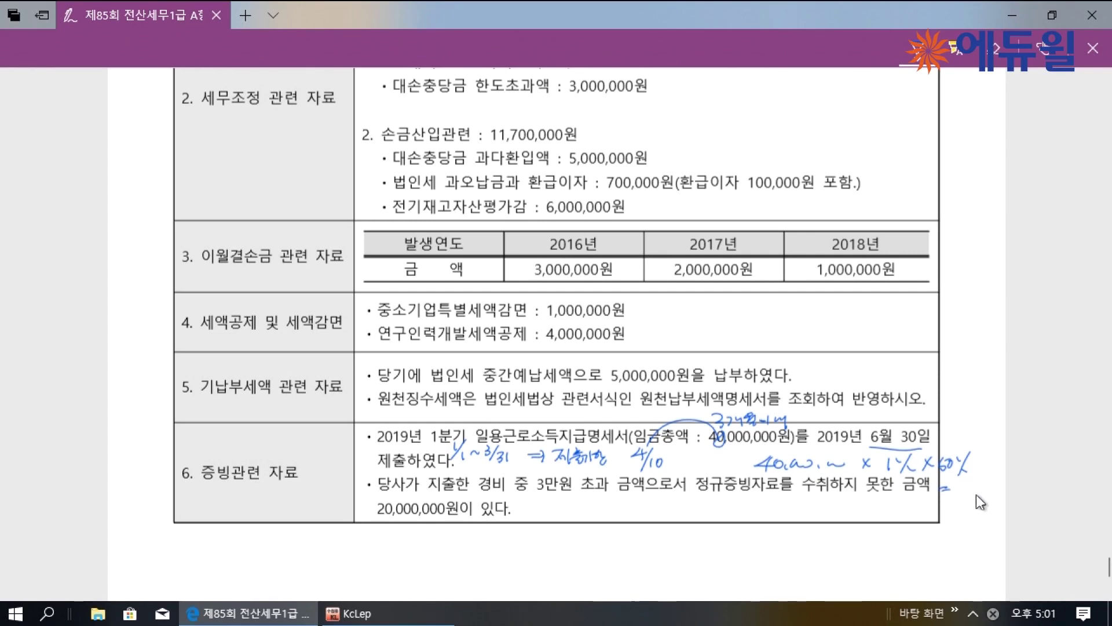
left_click_drag(974, 499, 1002, 494)
left_click_drag(537, 488, 763, 493)
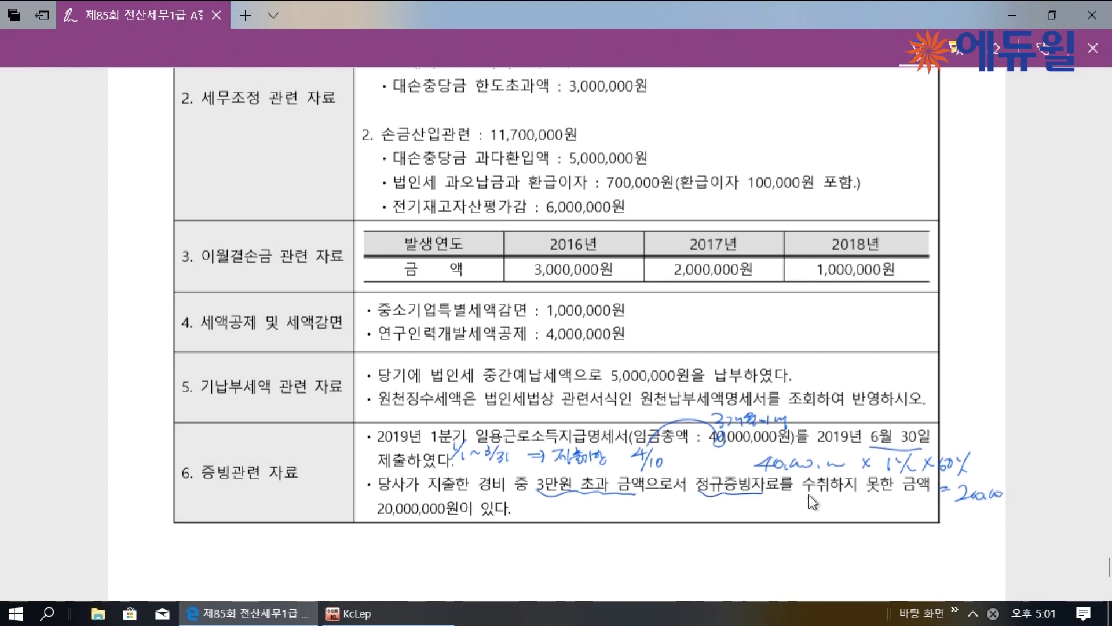
Work out the unproven-expense penalty as 20,000,000 × 2% = 400,000, then return to KcLep
mouse_move(379, 519)
left_mouse_down()
mouse_move(433, 521)
mouse_move(447, 547)
mouse_move(514, 555)
mouse_move(520, 545)
left_mouse_up()
left_click_drag(527, 538, 538, 548)
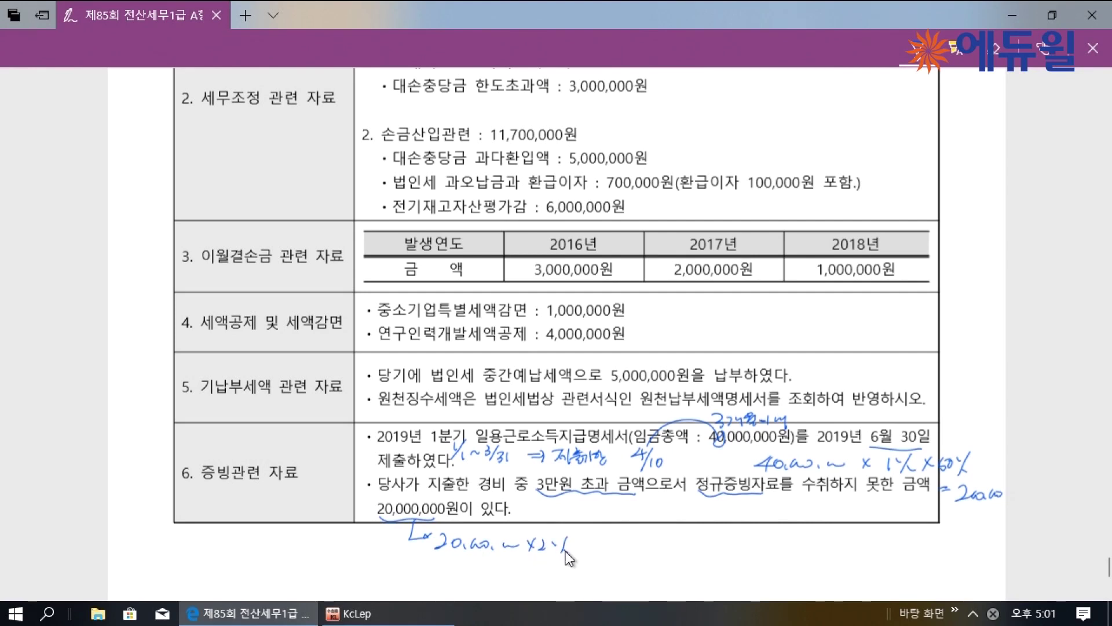
left_click_drag(582, 541, 594, 540)
left_click_drag(582, 549, 664, 548)
left_click_drag(669, 547, 685, 542)
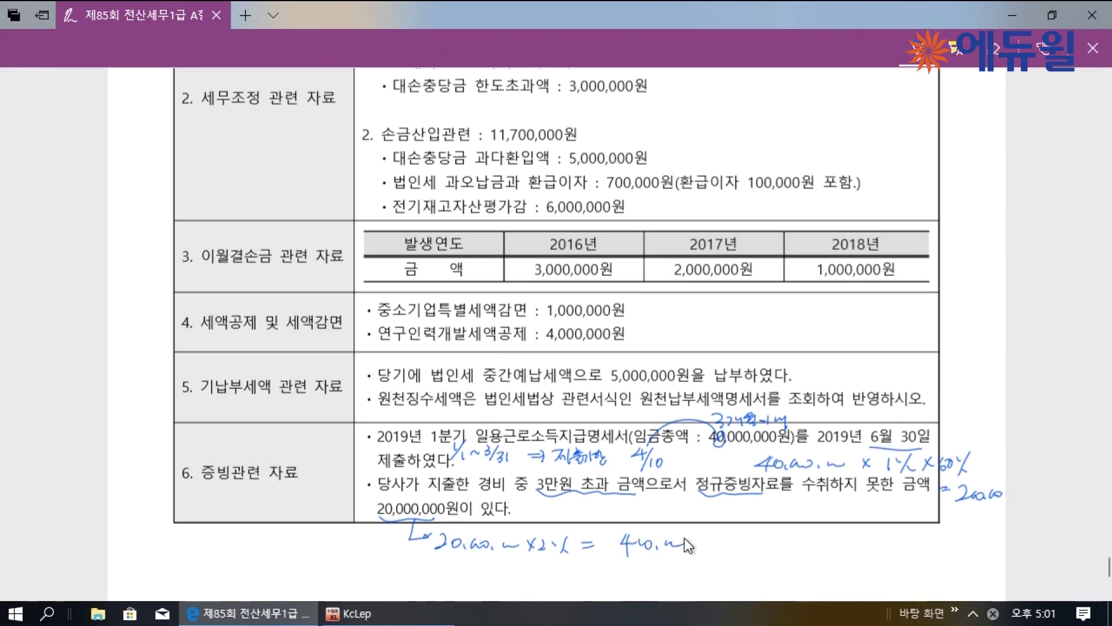
left_click(356, 612)
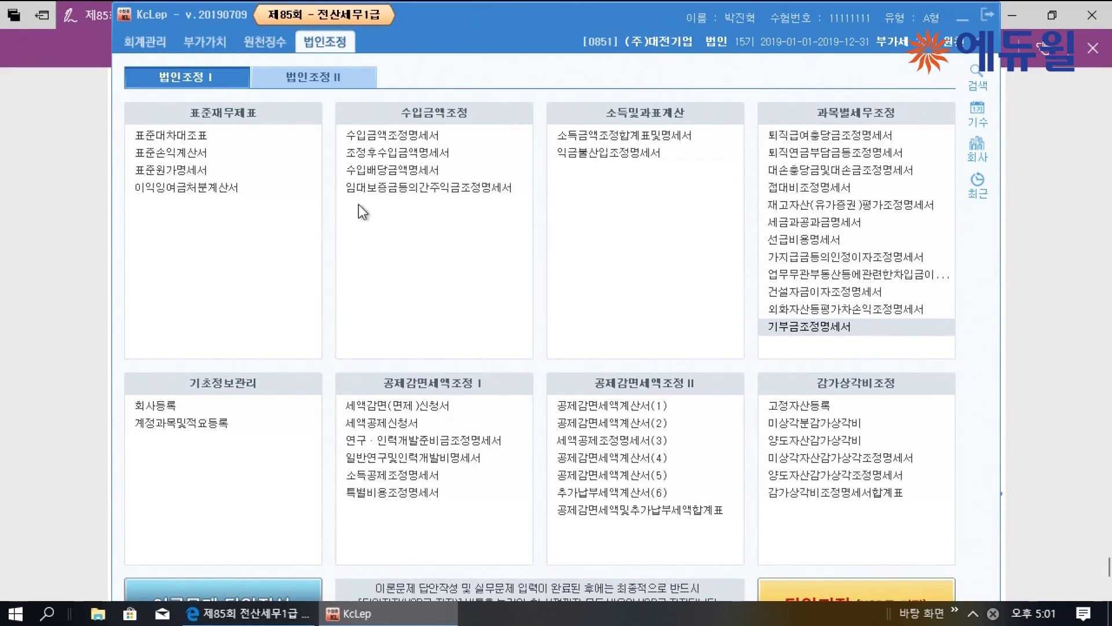
In the penalty tax statement's unsubmitted-document table, enter 20,000,000 as the row 8 missing-receipt base
left_click(327, 85)
left_click(235, 212)
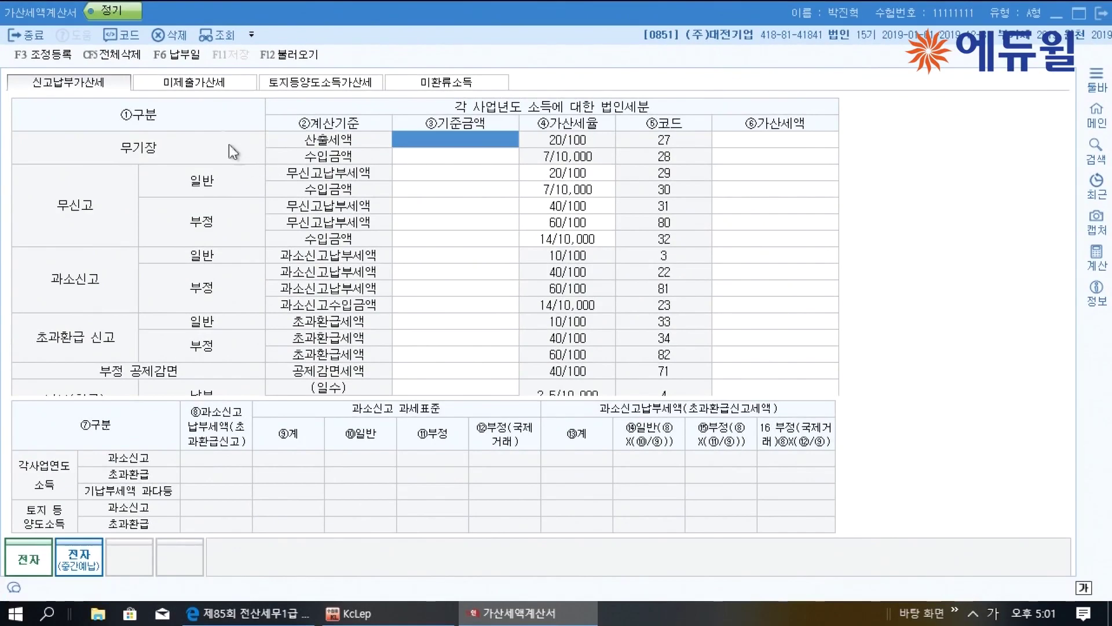
left_click(191, 84)
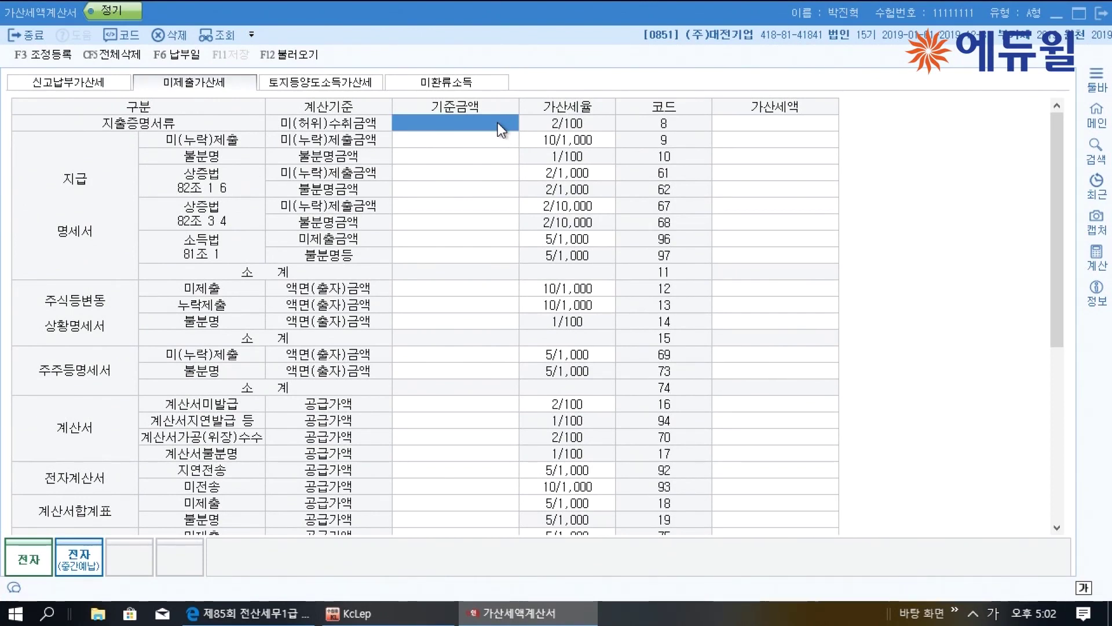
type("20000000")
key("Return")
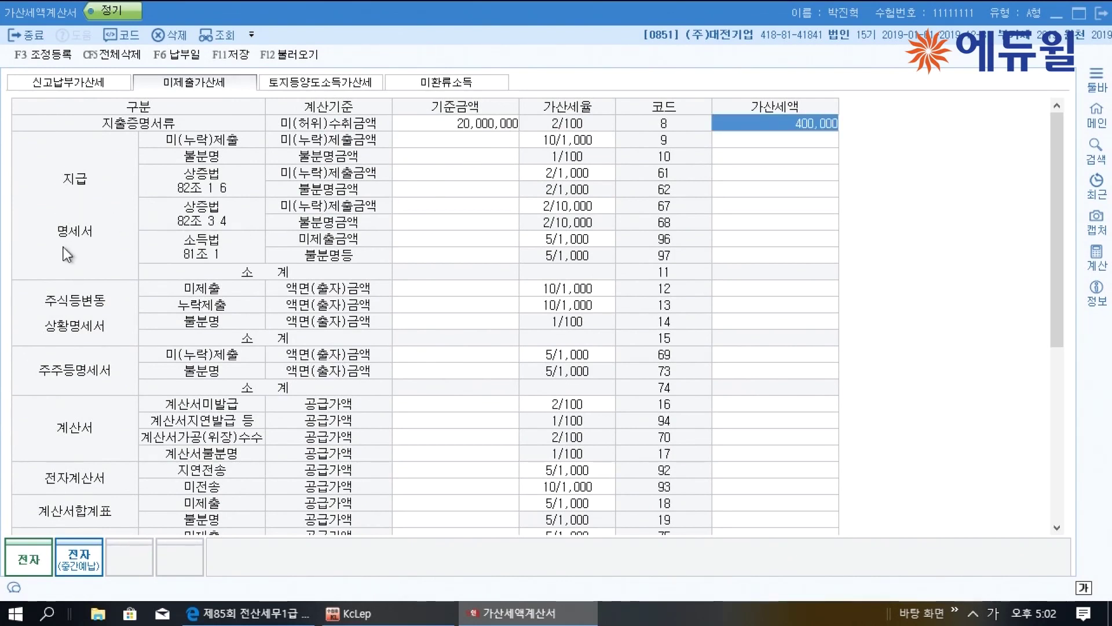
Enter 40,000,000 at the 5/1,000 rate in row 9, then save and close the statement
left_click(467, 140)
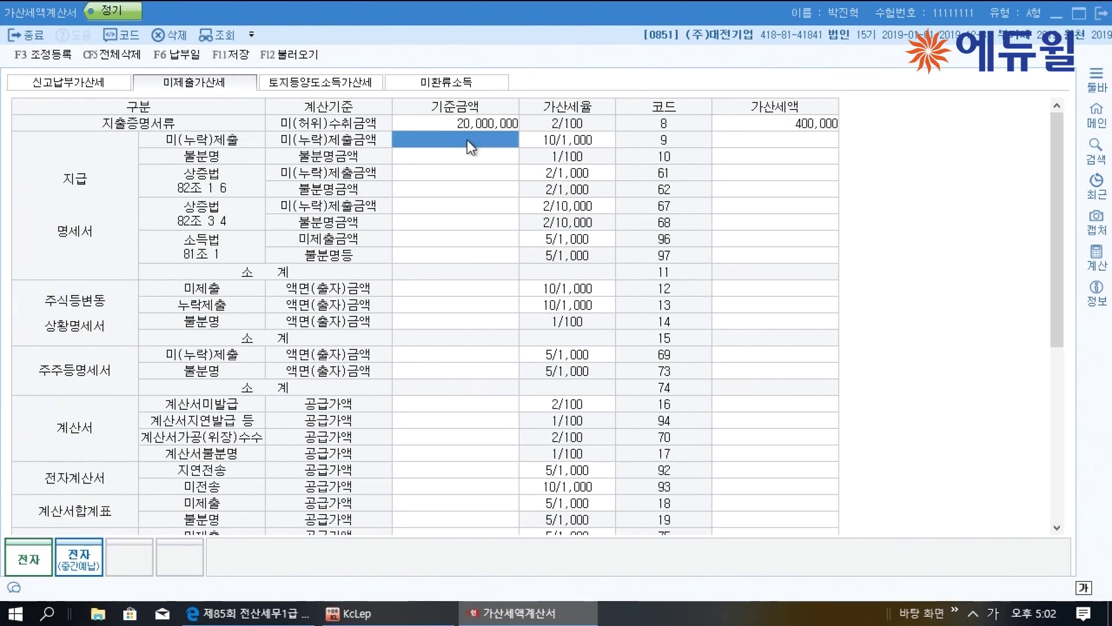
type("40000000")
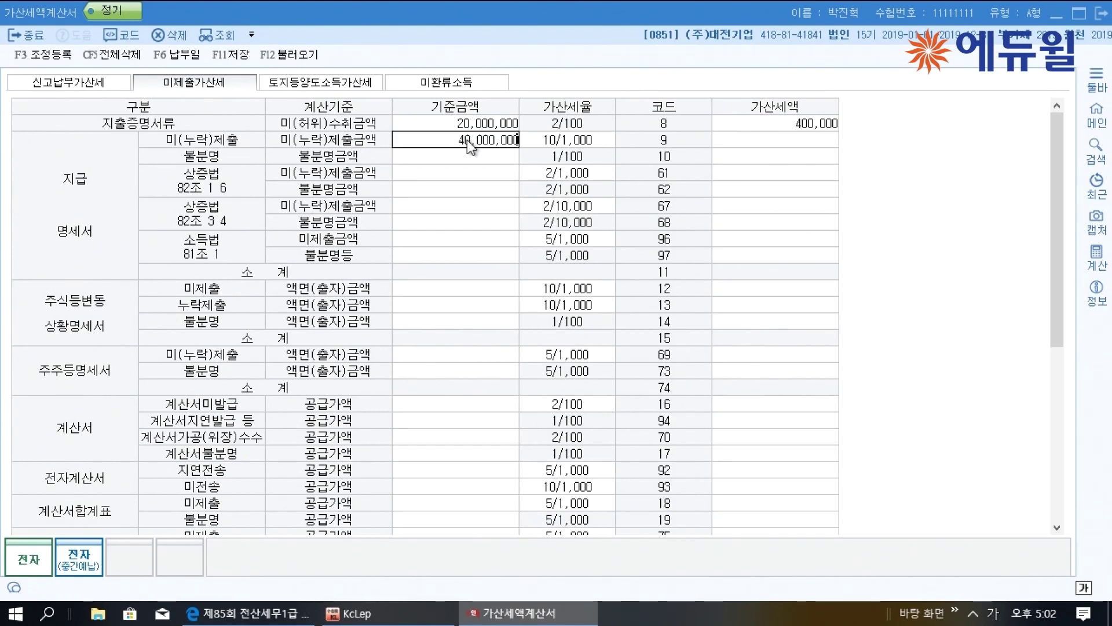
key("Return")
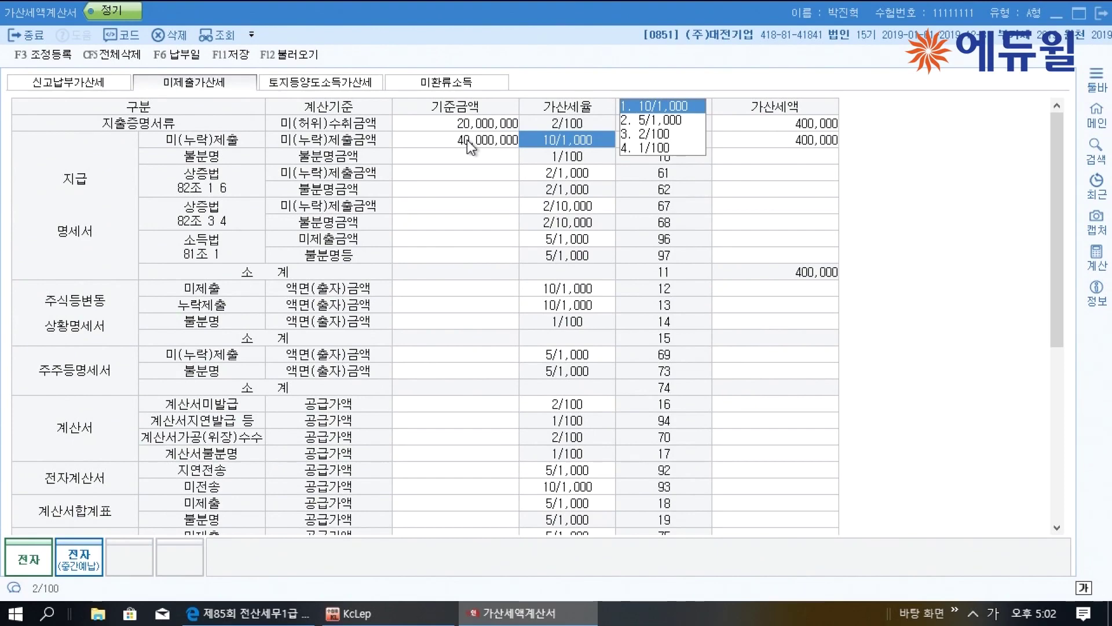
key("2")
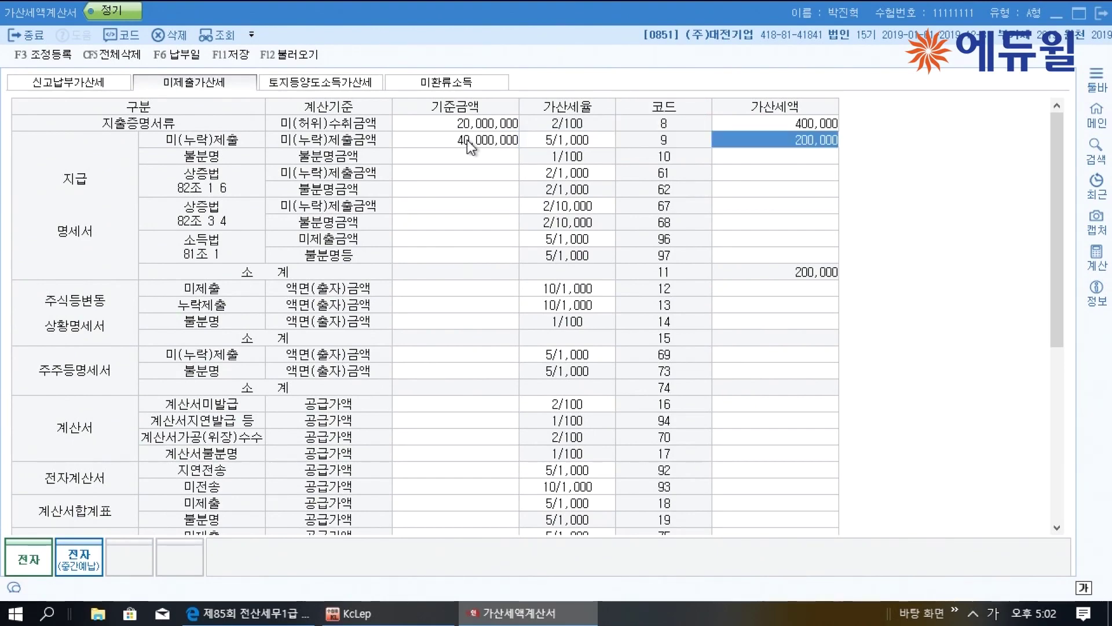
scroll(788, 246, "down", 6)
scroll(835, 292, "down", 1)
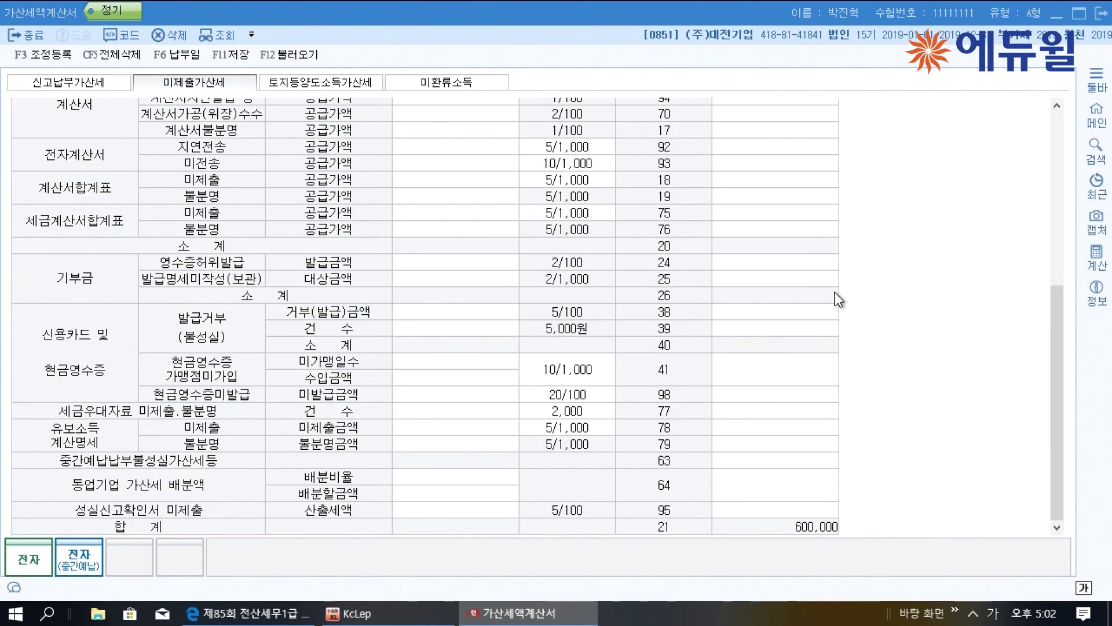
scroll(710, 424, "up", 8)
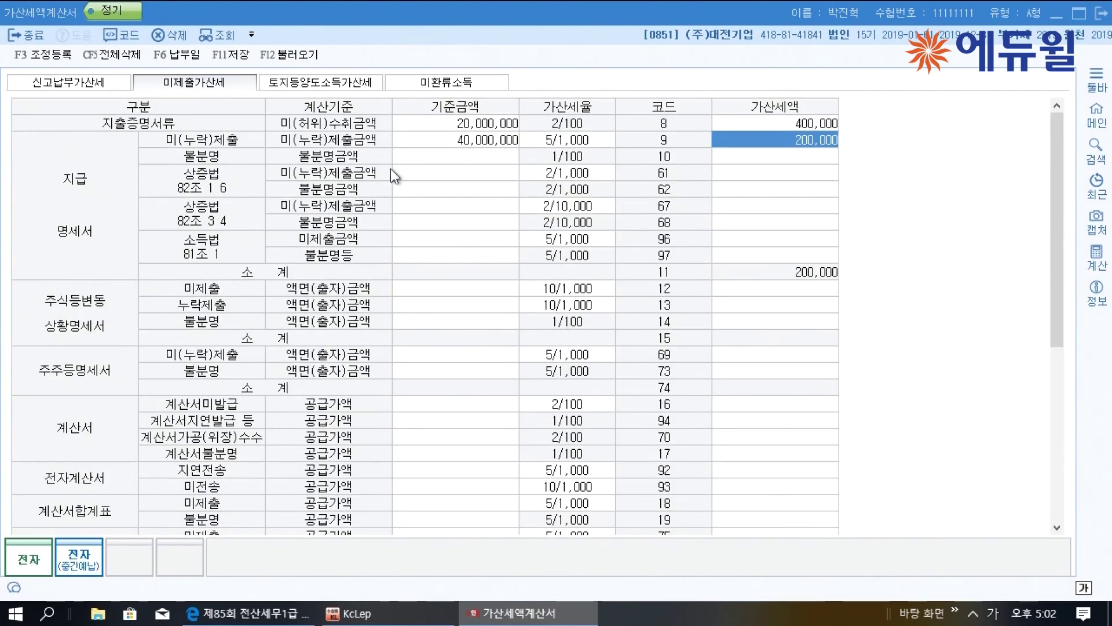
left_click(232, 55)
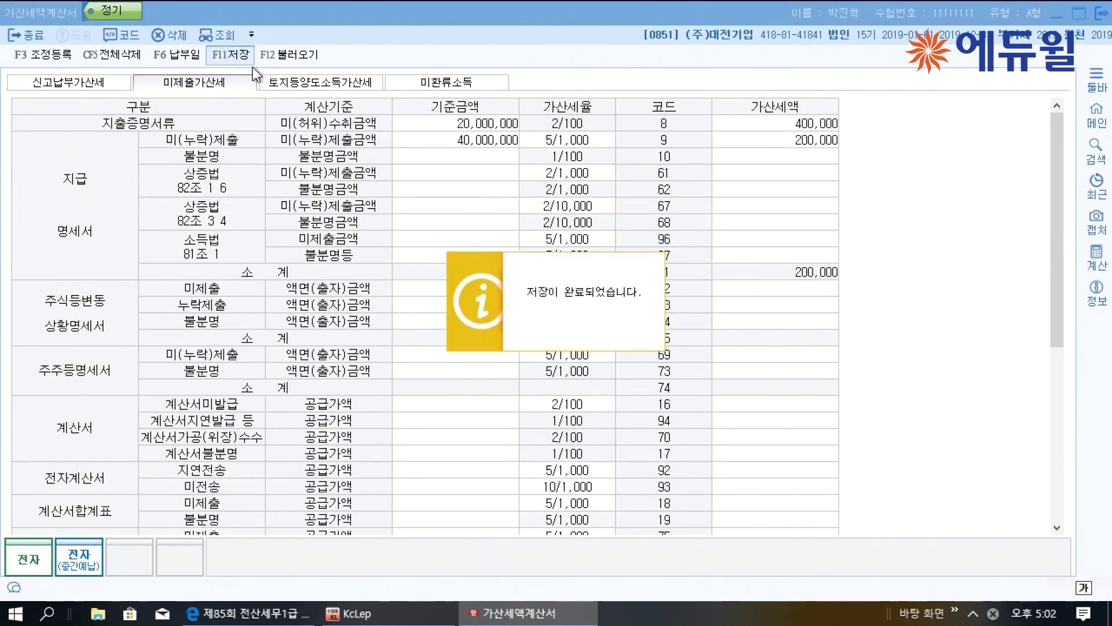
left_click(1099, 12)
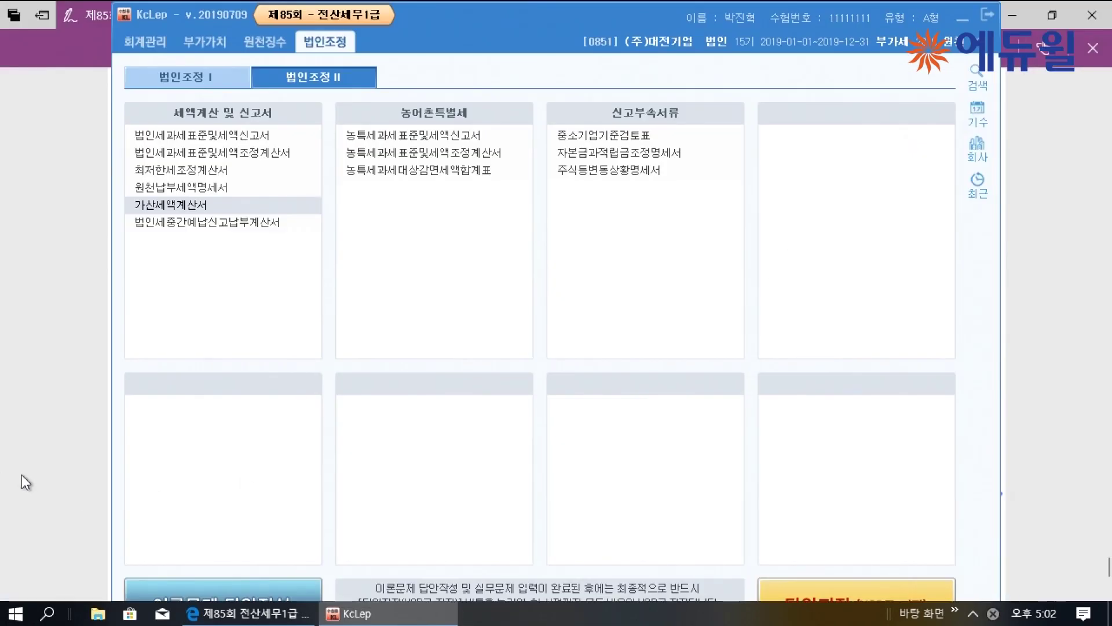
Circle the two penalty results on the exam page and total them as 600,000
key("alt+Tab")
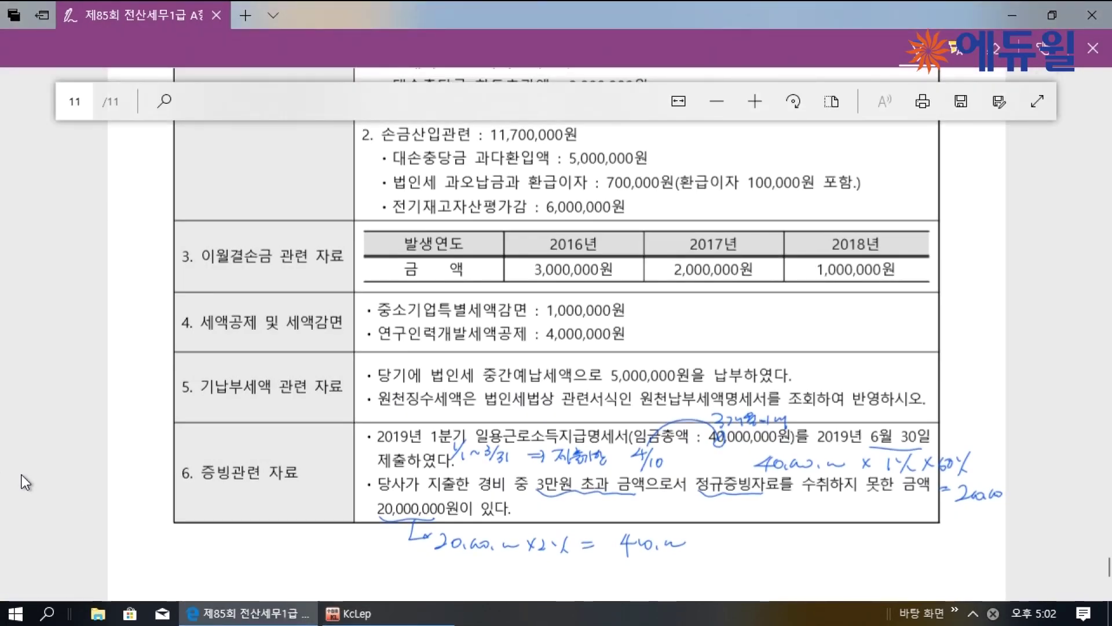
left_click_drag(984, 481, 979, 480)
left_click_drag(684, 521, 691, 542)
left_click_drag(768, 530, 769, 550)
left_click_drag(760, 536, 776, 534)
left_click_drag(730, 565, 748, 563)
left_click_drag(730, 571, 802, 564)
left_click_drag(817, 567, 819, 574)
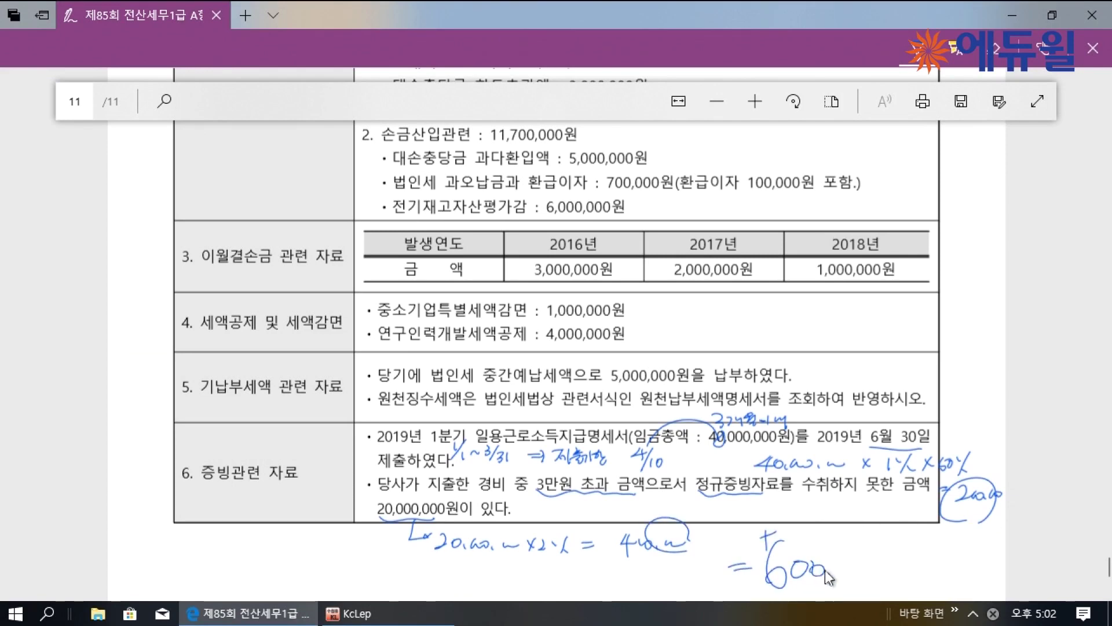
scroll(204, 499, "up", 7)
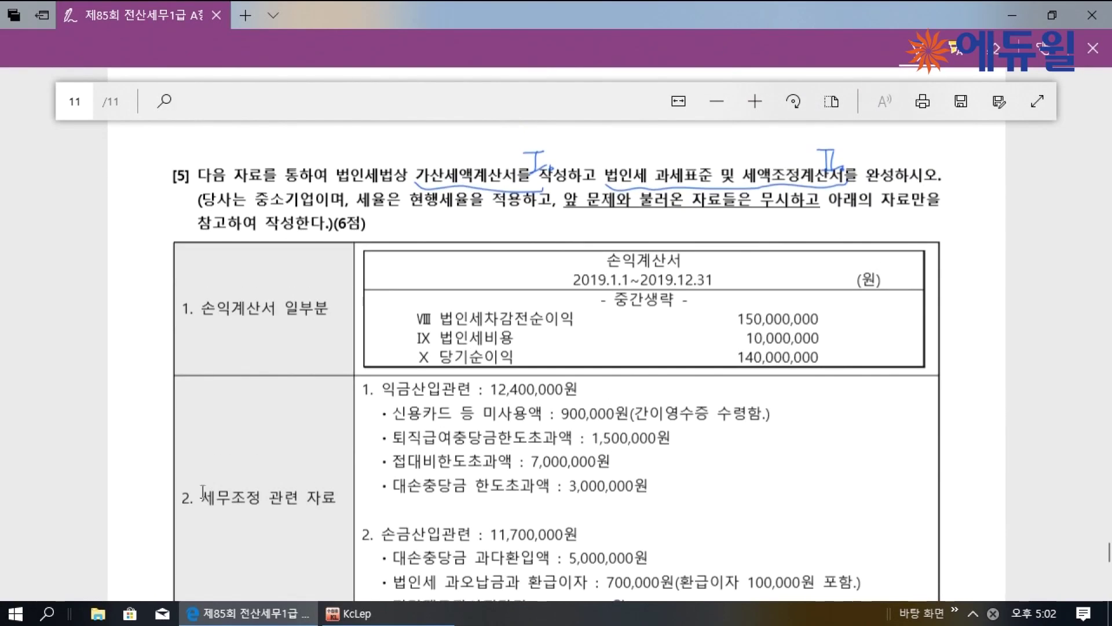
scroll(459, 258, "down", 1)
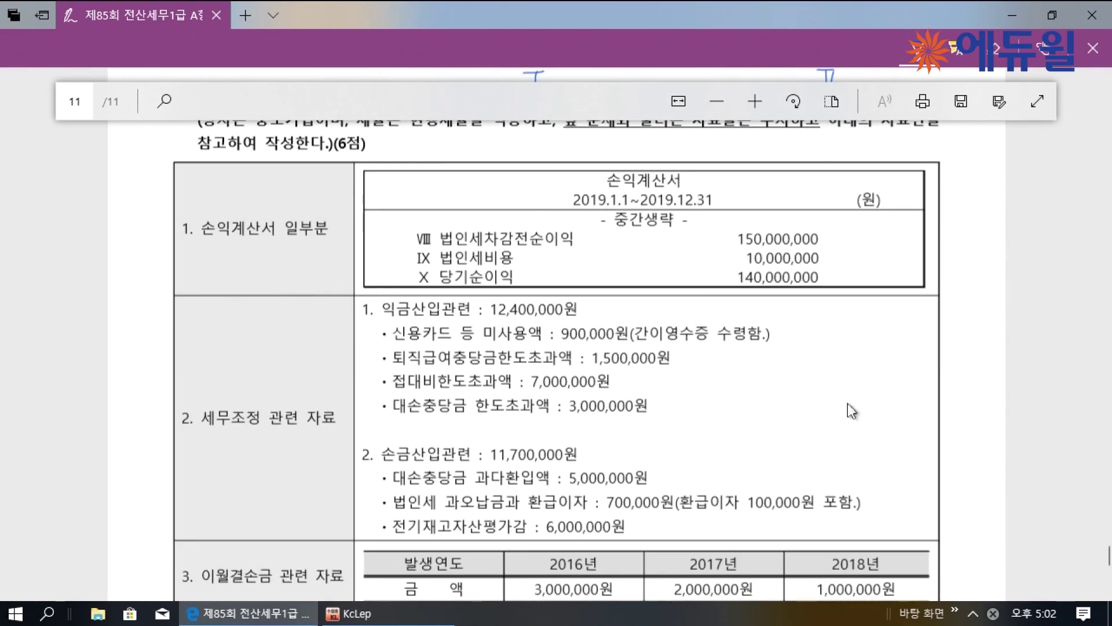
Mark the 10,000,000 corporate tax expense and credit card expense as 손不 (기타)
left_click_drag(839, 247, 829, 261)
left_click_drag(837, 249, 854, 252)
mouse_move(849, 252)
left_mouse_down()
mouse_move(844, 260)
mouse_move(918, 267)
mouse_move(967, 253)
left_mouse_up()
left_click_drag(829, 261, 819, 270)
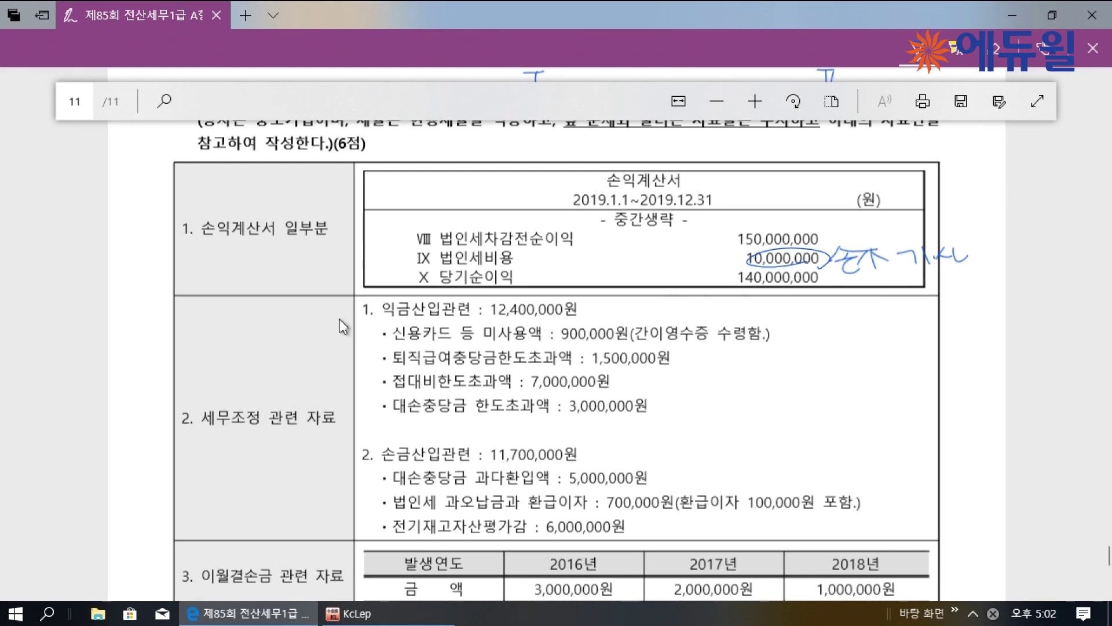
left_click_drag(391, 321, 445, 320)
left_click_drag(786, 331, 804, 329)
left_click_drag(789, 339, 799, 347)
left_click_drag(806, 319, 823, 328)
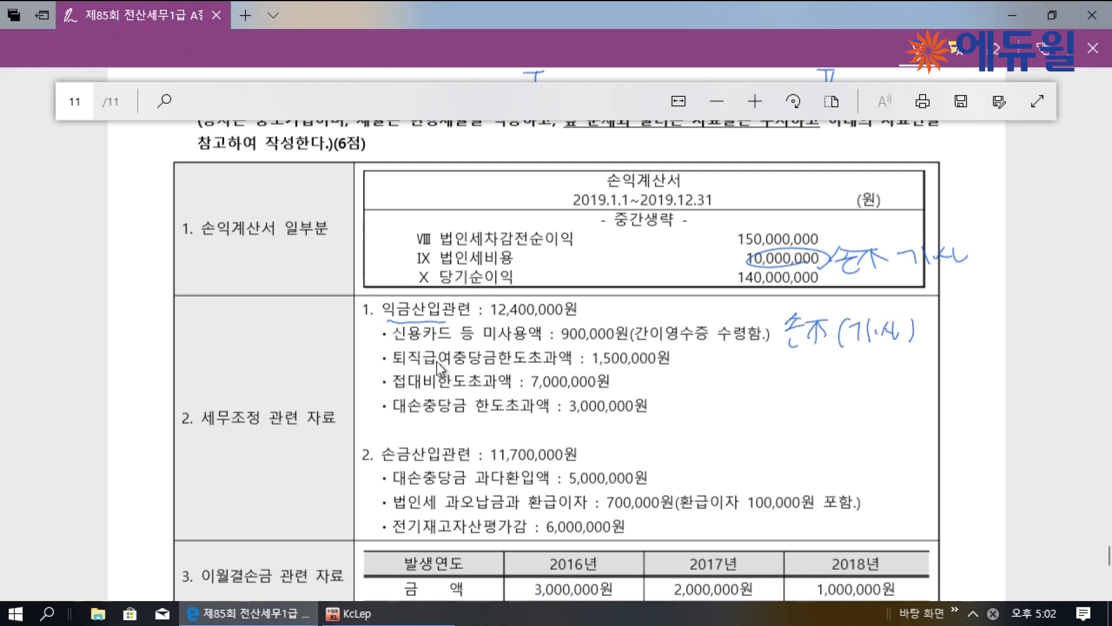
Note dispositions for the retirement allowance (유보발생), entertainment (기타) and bad-debt allowance (유보발생) excesses
mouse_move(702, 351)
left_mouse_down()
mouse_move(712, 375)
mouse_move(738, 347)
mouse_move(761, 374)
left_mouse_up()
left_click_drag(779, 347, 787, 362)
mouse_move(778, 364)
left_mouse_down()
mouse_move(785, 373)
mouse_move(818, 360)
mouse_move(834, 374)
mouse_move(867, 370)
left_mouse_up()
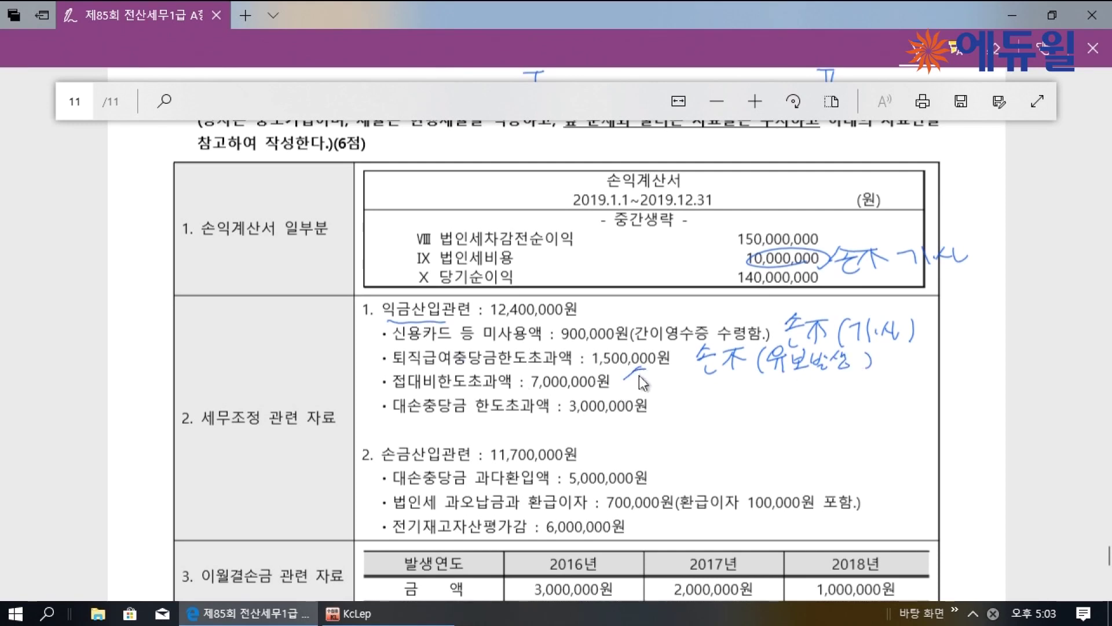
left_click_drag(666, 375, 717, 394)
left_click_drag(722, 386, 758, 397)
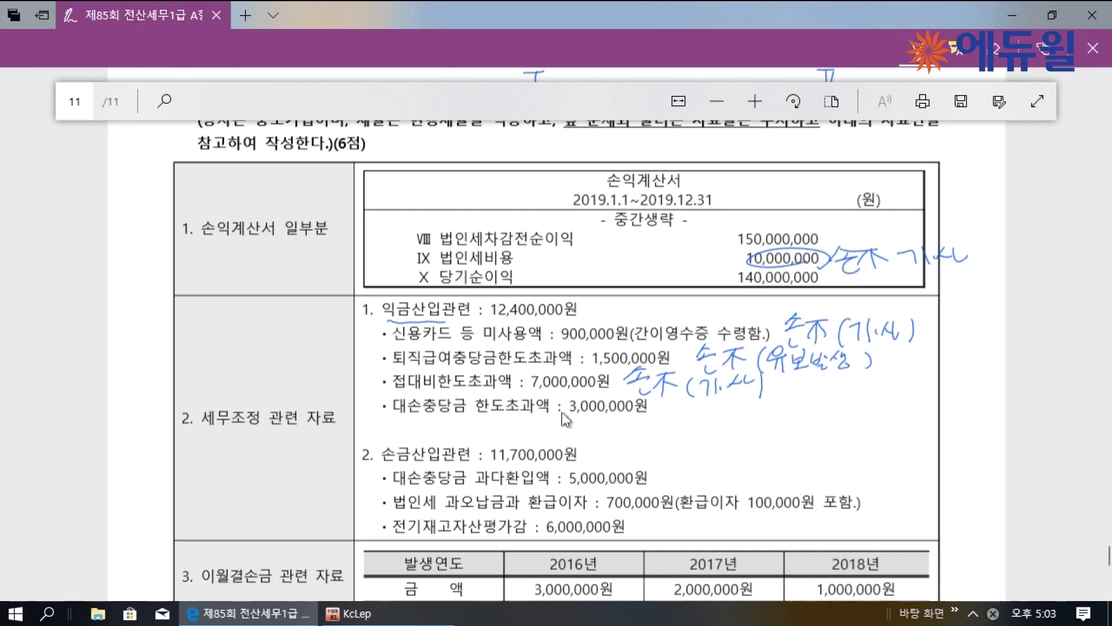
mouse_move(673, 407)
left_mouse_down()
mouse_move(658, 418)
mouse_move(685, 430)
left_mouse_up()
mouse_move(698, 416)
left_mouse_down()
mouse_move(700, 432)
mouse_move(763, 430)
mouse_move(785, 413)
mouse_move(806, 434)
left_mouse_up()
left_click_drag(816, 408, 815, 430)
mouse_move(862, 354)
left_mouse_down()
mouse_move(869, 369)
mouse_move(901, 351)
left_mouse_up()
left_click_drag(707, 404, 739, 428)
left_click_drag(776, 372, 832, 371)
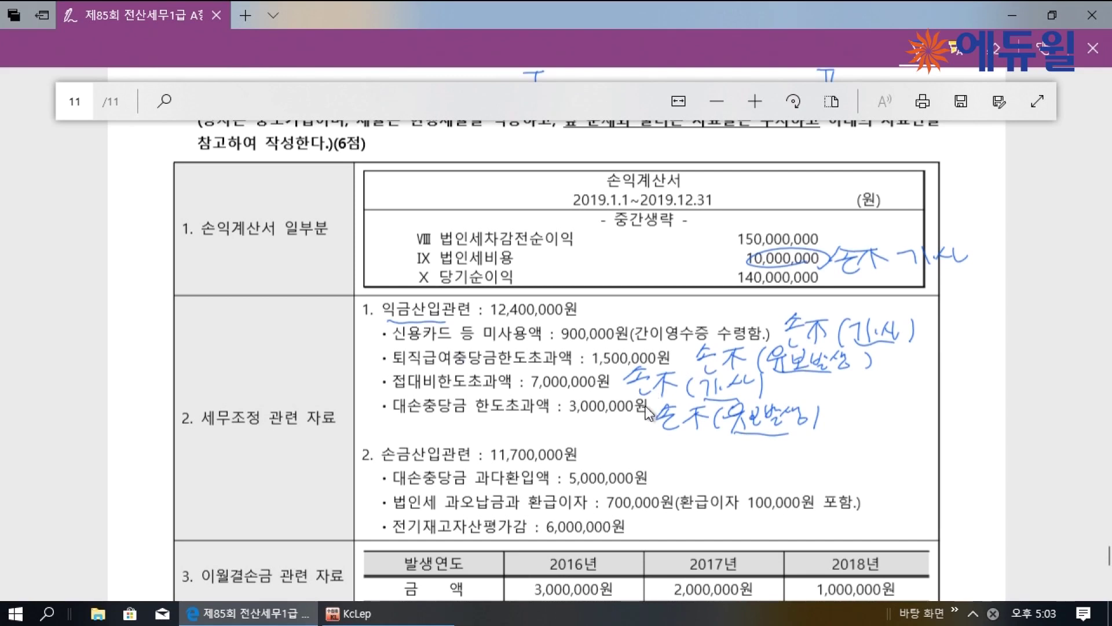
Write the add-back total as 12,400,000 + 10,000,000 = 22,400,000
left_click_drag(490, 316, 600, 311)
mouse_move(593, 306)
left_mouse_down()
mouse_move(595, 319)
mouse_move(608, 320)
left_mouse_up()
left_click_drag(713, 306, 724, 304)
left_click_drag(712, 311, 725, 311)
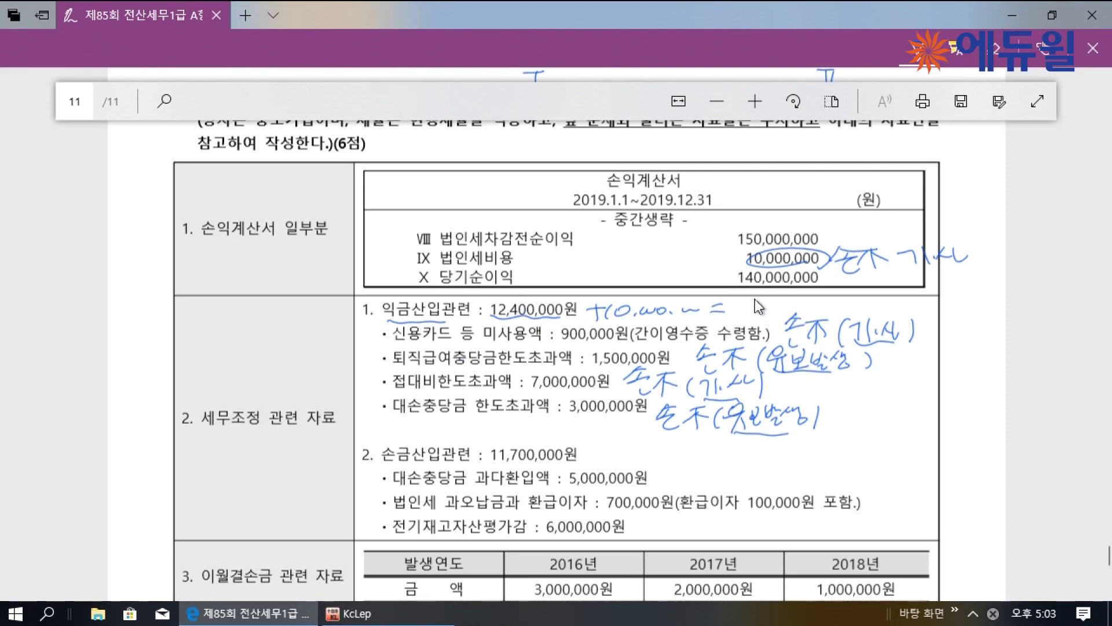
left_click_drag(746, 302, 776, 310)
left_click(778, 309)
left_click_drag(856, 302, 889, 300)
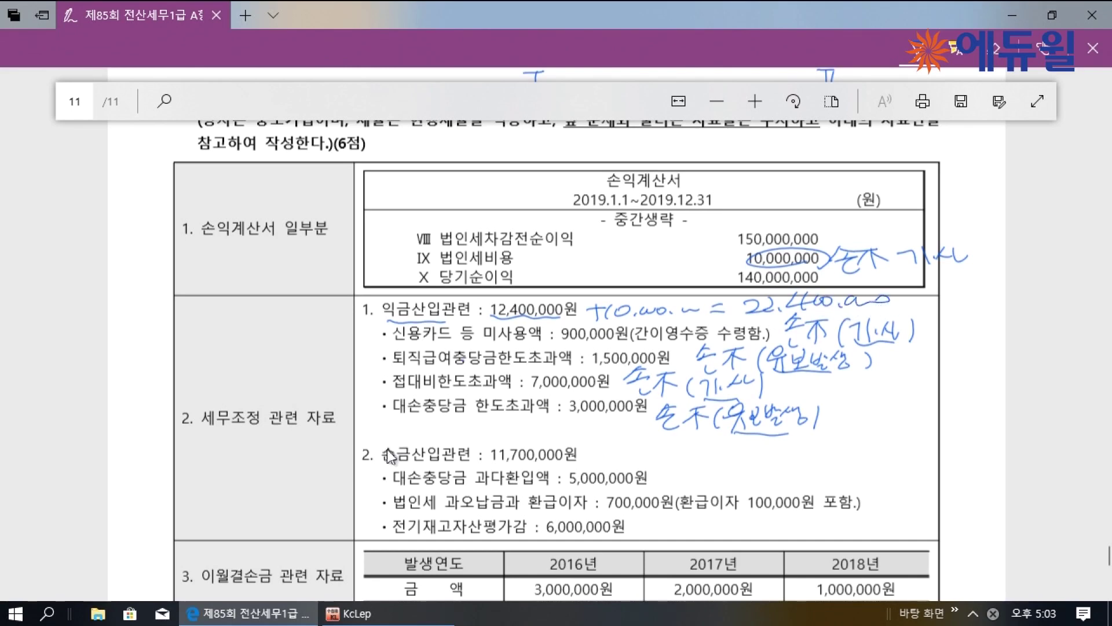
scroll(380, 446, "down", 3)
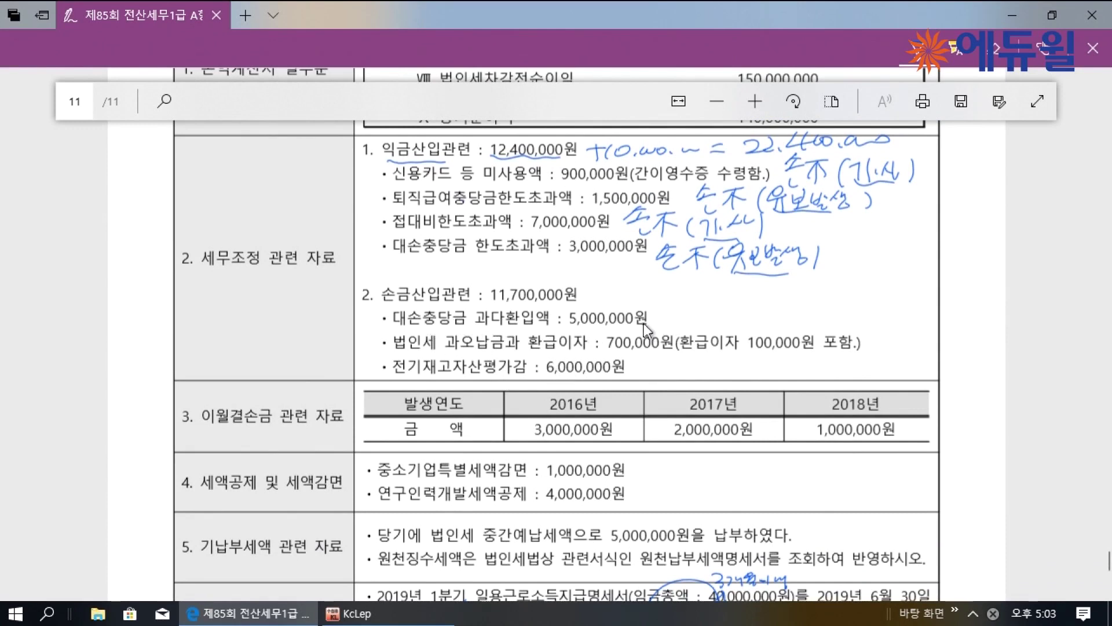
Mark the bad-debt reversal and inventory items as 유보감소, the tax refund as 익不 (기타), and the 11,700,000 total
mouse_move(664, 321)
left_mouse_down()
mouse_move(708, 324)
mouse_move(716, 343)
mouse_move(788, 311)
mouse_move(823, 325)
left_mouse_up()
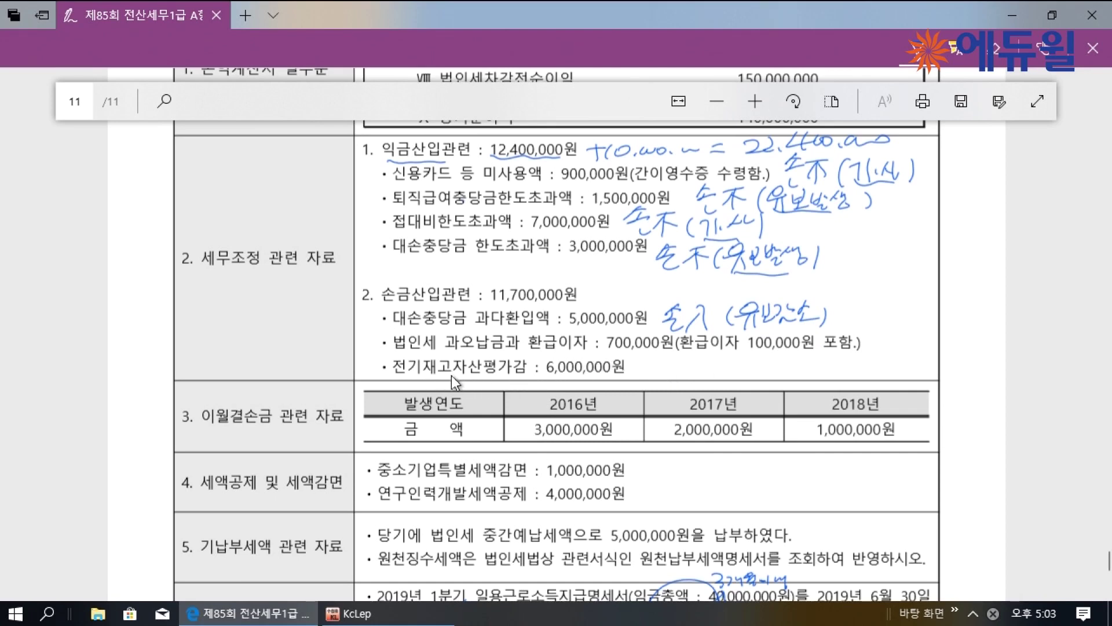
mouse_move(663, 347)
left_mouse_down()
mouse_move(649, 360)
mouse_move(702, 377)
left_mouse_up()
left_click_drag(721, 355, 808, 380)
left_click_drag(405, 320, 466, 318)
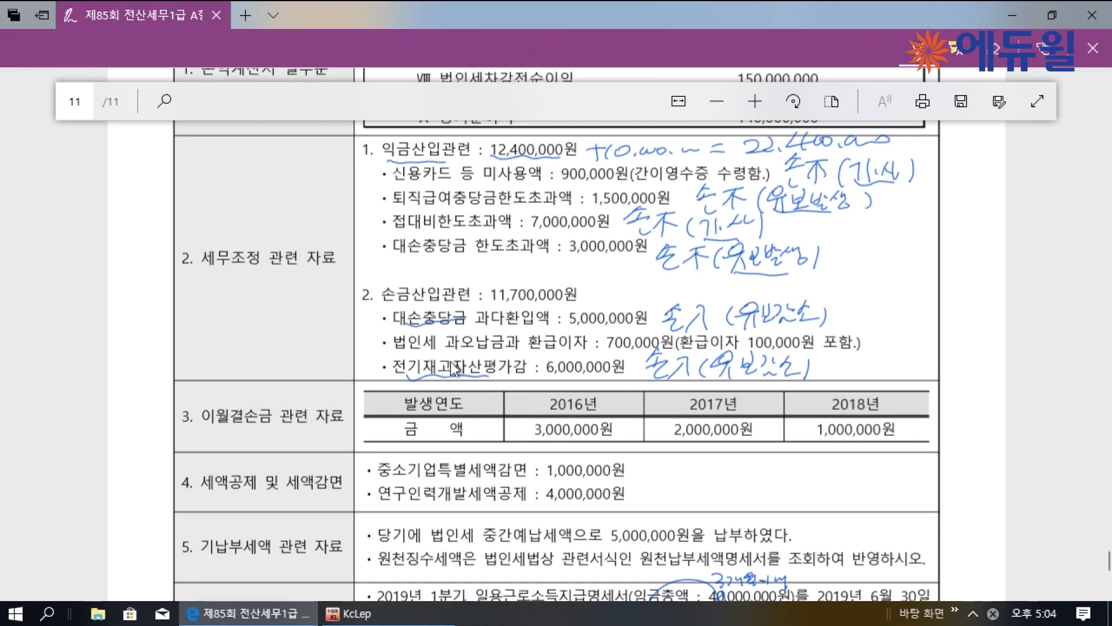
left_click_drag(395, 351, 409, 361)
left_click_drag(748, 351, 820, 349)
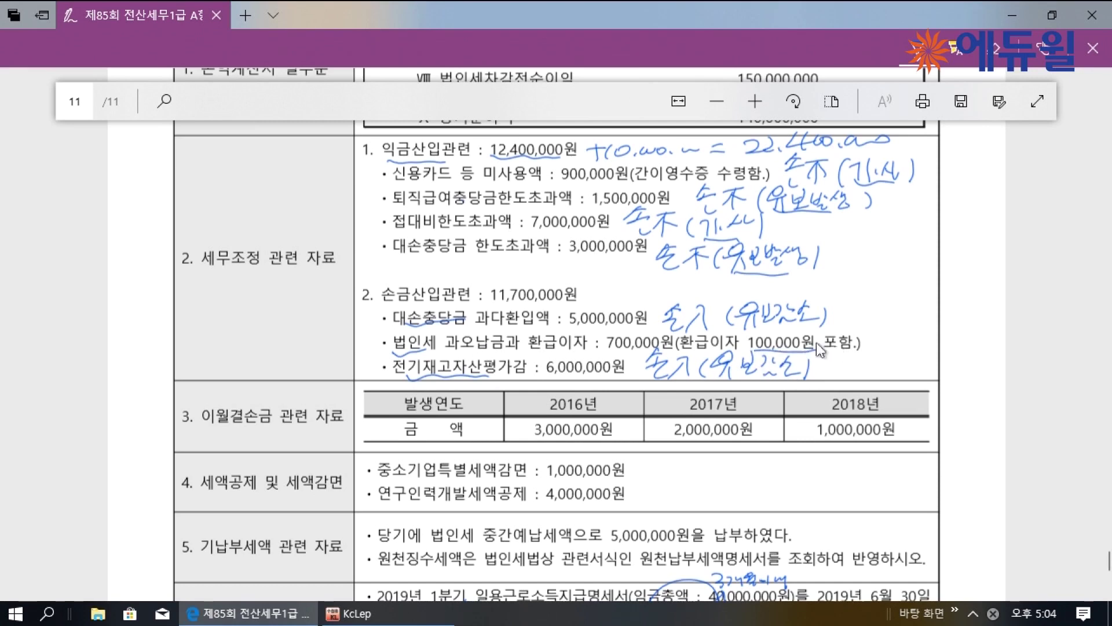
left_click_drag(670, 352, 666, 335)
mouse_move(879, 334)
left_mouse_down()
mouse_move(906, 343)
mouse_move(900, 351)
left_mouse_up()
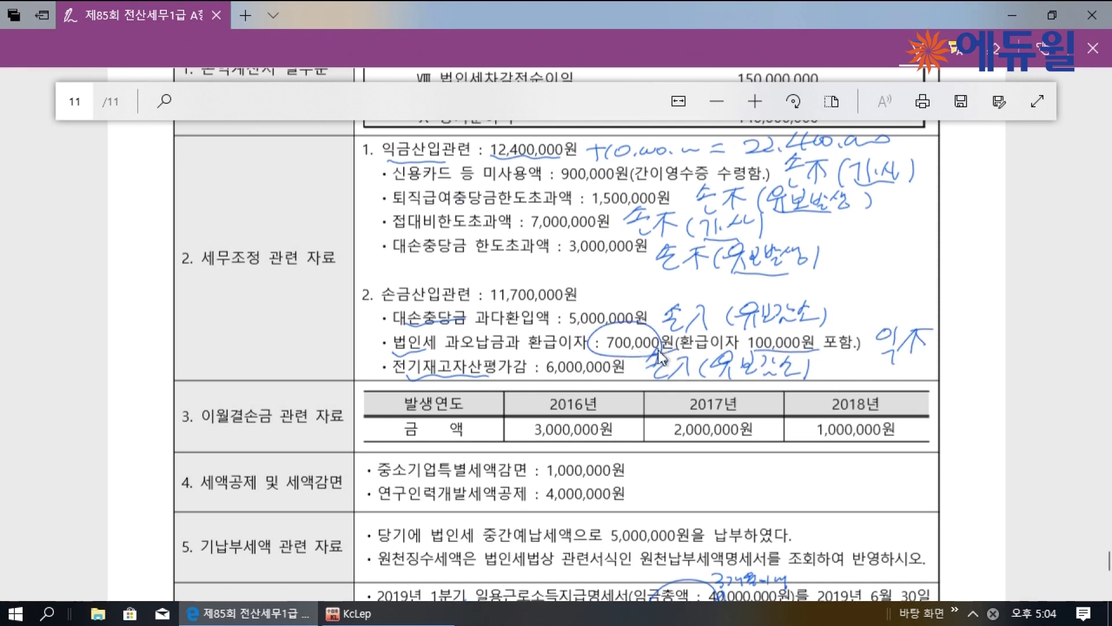
mouse_move(956, 333)
left_mouse_down()
mouse_move(952, 355)
mouse_move(972, 341)
mouse_move(995, 349)
left_mouse_up()
left_click_drag(1002, 335, 1001, 358)
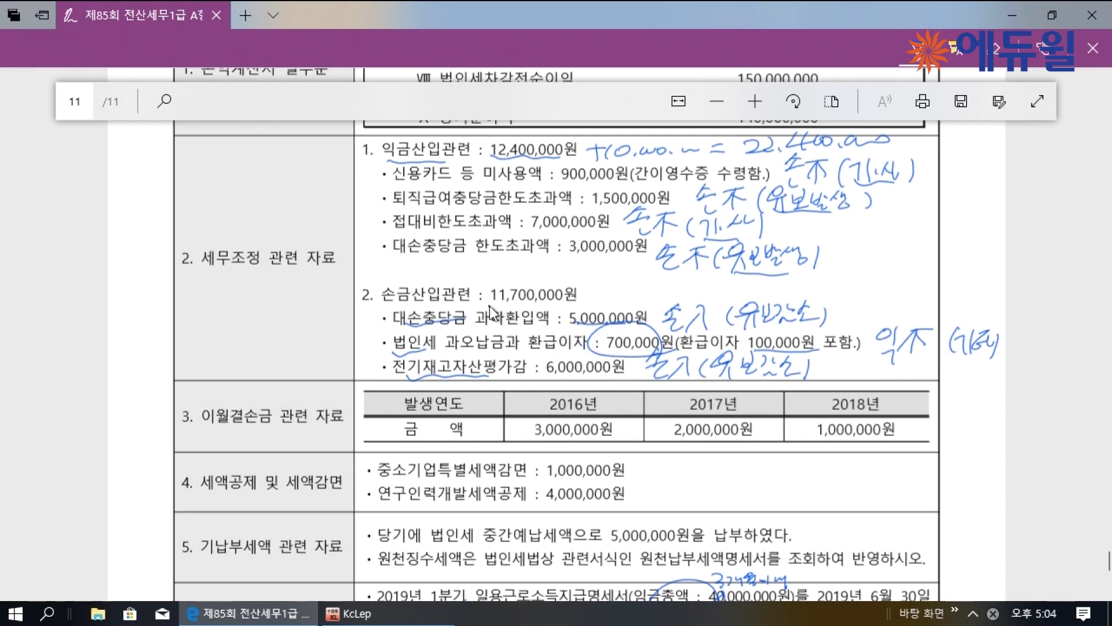
left_click_drag(584, 308, 597, 300)
Sum the 2016, 2017 and 2018 loss carryforwards to 6,000,000
mouse_move(546, 412)
left_mouse_down()
mouse_move(597, 408)
mouse_move(625, 431)
left_mouse_up()
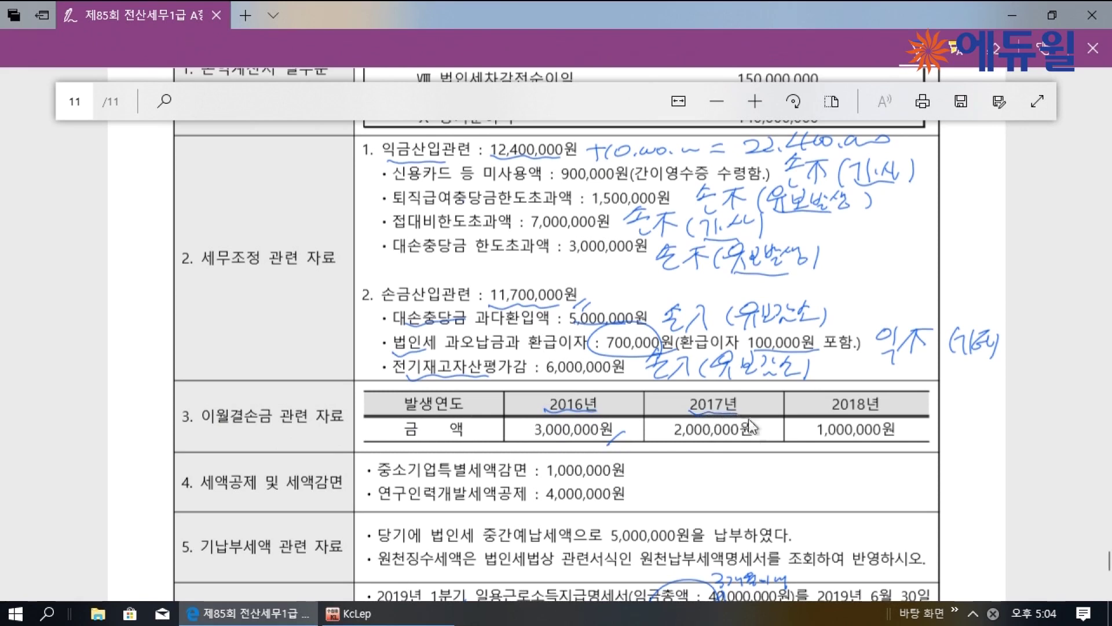
left_click_drag(753, 445, 764, 432)
left_click_drag(828, 413, 881, 414)
left_click_drag(646, 430, 665, 429)
left_click_drag(654, 422, 653, 446)
left_click_drag(786, 429, 803, 428)
left_click_drag(793, 423, 794, 444)
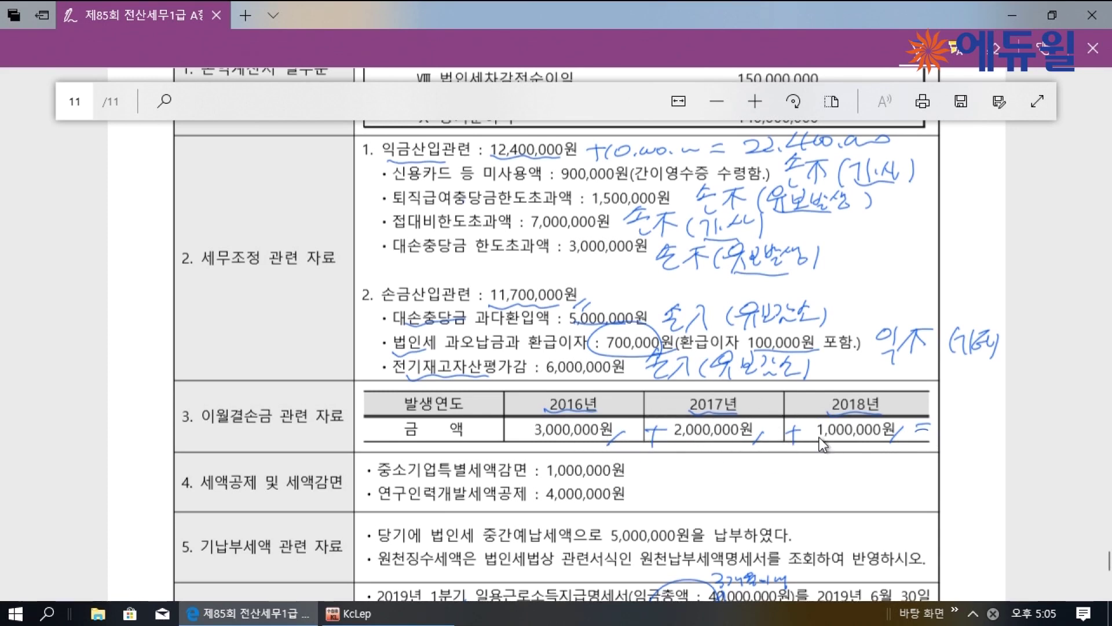
mouse_move(968, 393)
left_mouse_down()
mouse_move(961, 436)
mouse_move(1001, 432)
left_mouse_up()
scroll(899, 458, "down", 3)
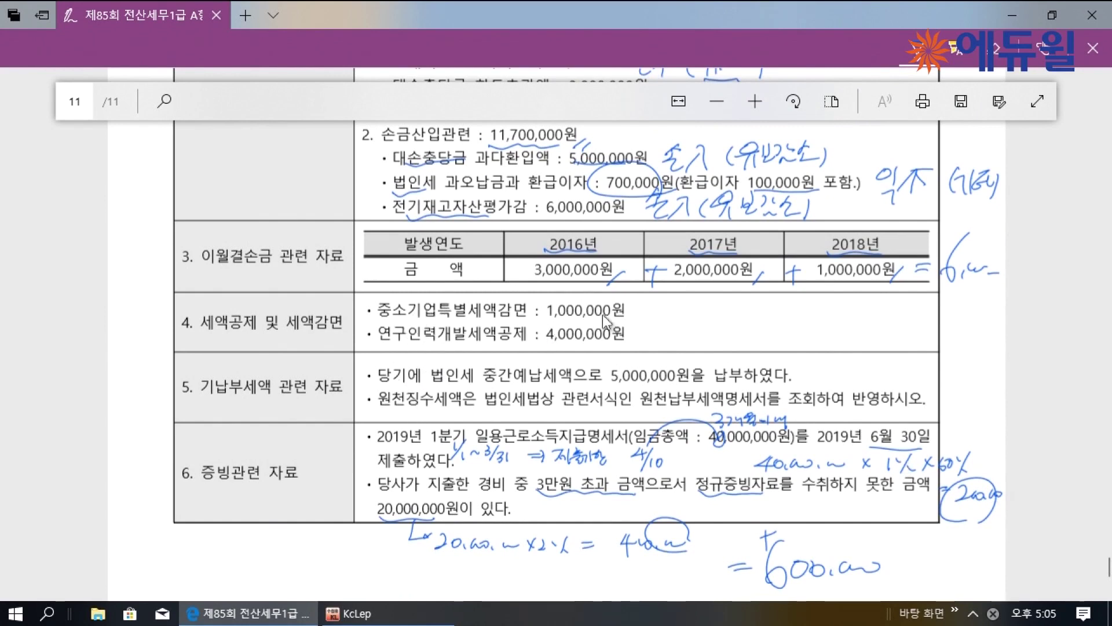
Note the SME reduction and R&D credit minimum-tax status and underline the 5,000,000 interim prepayment and withholding lines
mouse_move(646, 309)
left_mouse_down()
mouse_move(776, 307)
mouse_move(777, 329)
left_mouse_up()
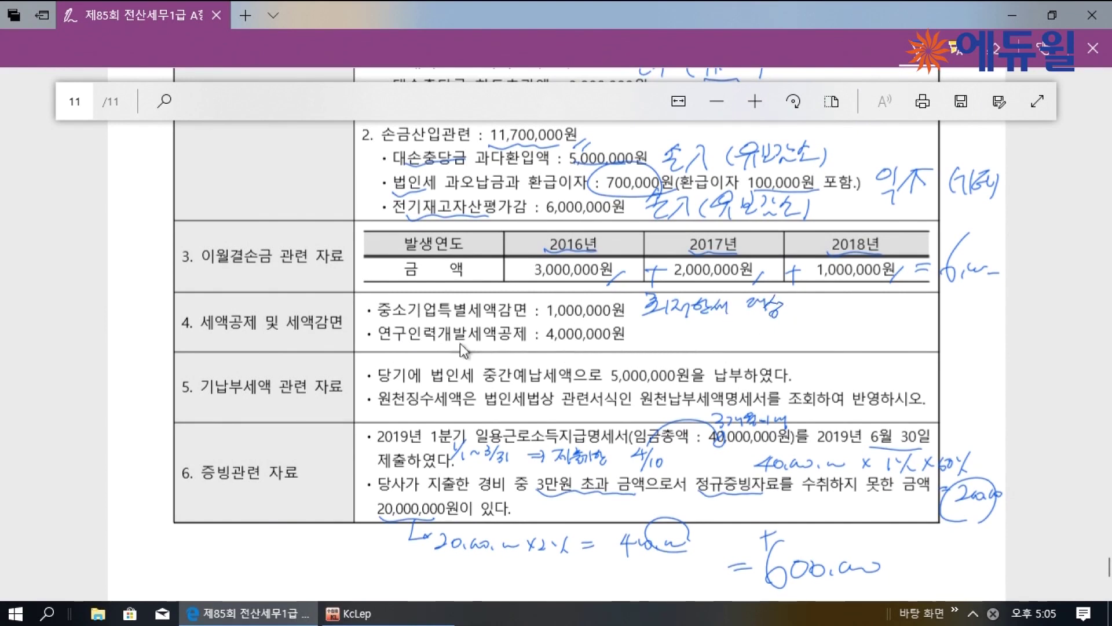
mouse_move(647, 326)
left_mouse_down()
mouse_move(683, 356)
mouse_move(820, 333)
mouse_move(822, 345)
left_mouse_up()
left_click_drag(810, 302, 810, 300)
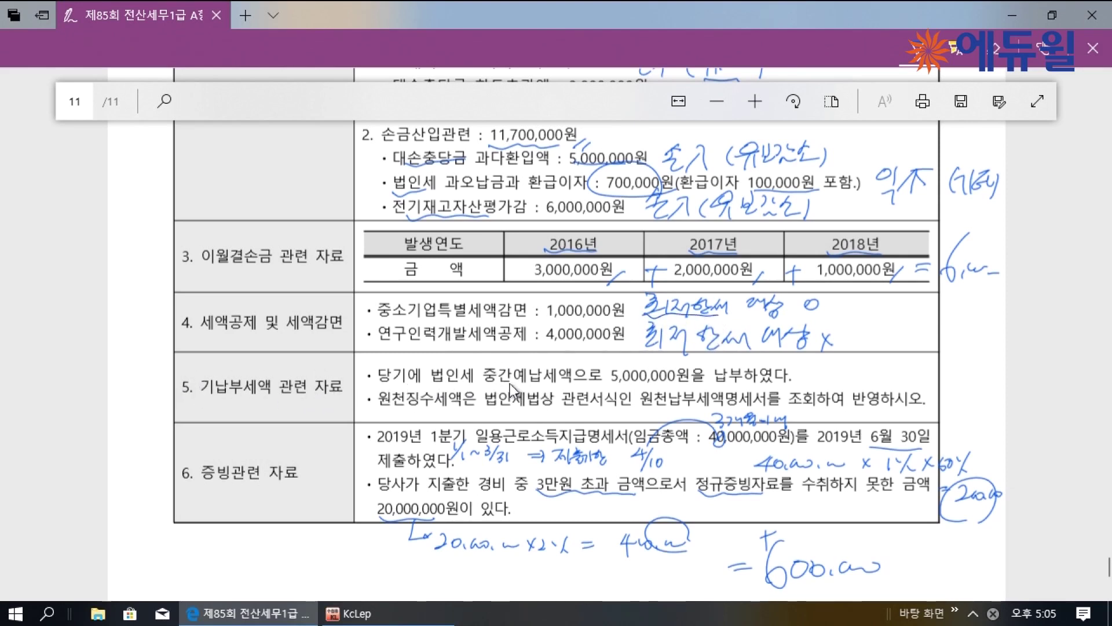
mouse_move(611, 385)
left_mouse_down()
mouse_move(707, 386)
mouse_move(745, 371)
left_mouse_up()
left_click_drag(487, 387, 578, 389)
left_click_drag(379, 409, 415, 410)
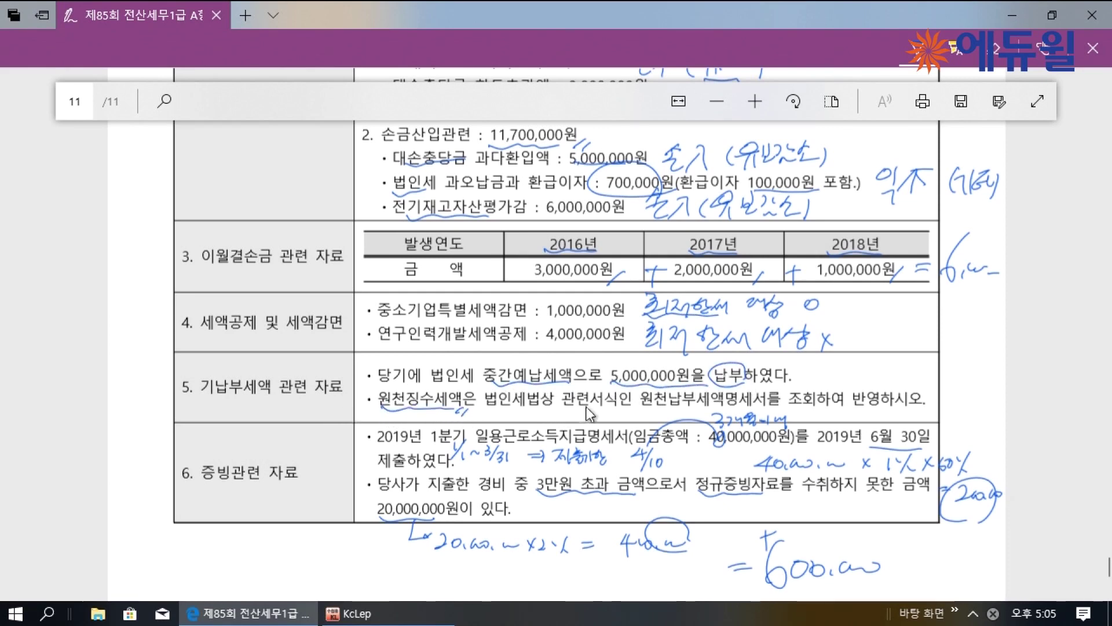
left_click_drag(647, 411, 734, 414)
mouse_move(814, 395)
left_mouse_down()
mouse_move(789, 404)
mouse_move(810, 410)
left_mouse_up()
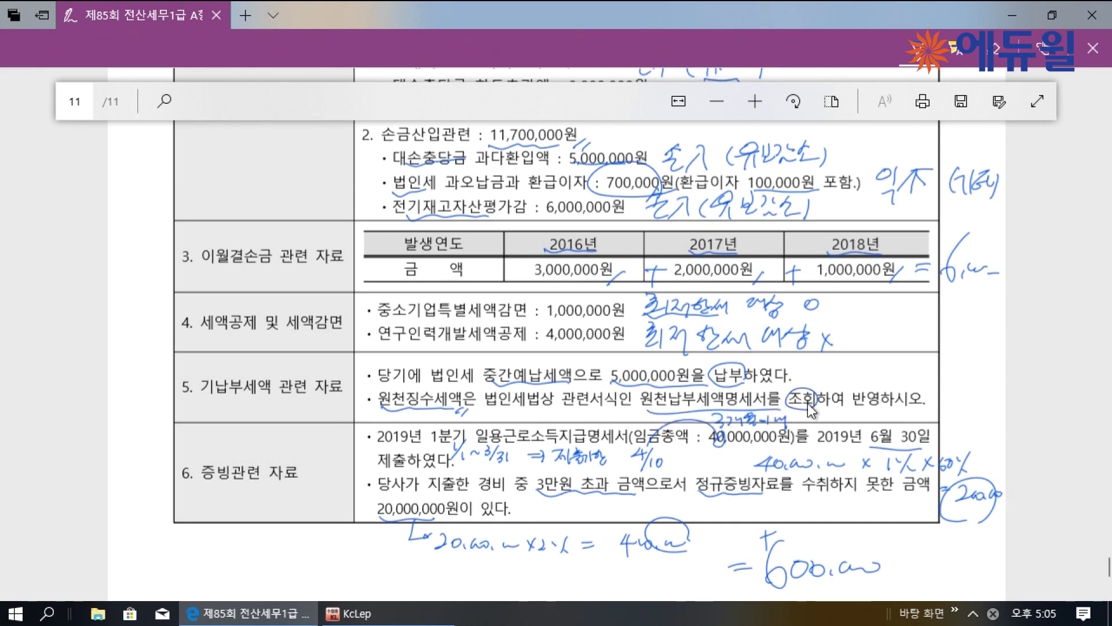
left_click(403, 614)
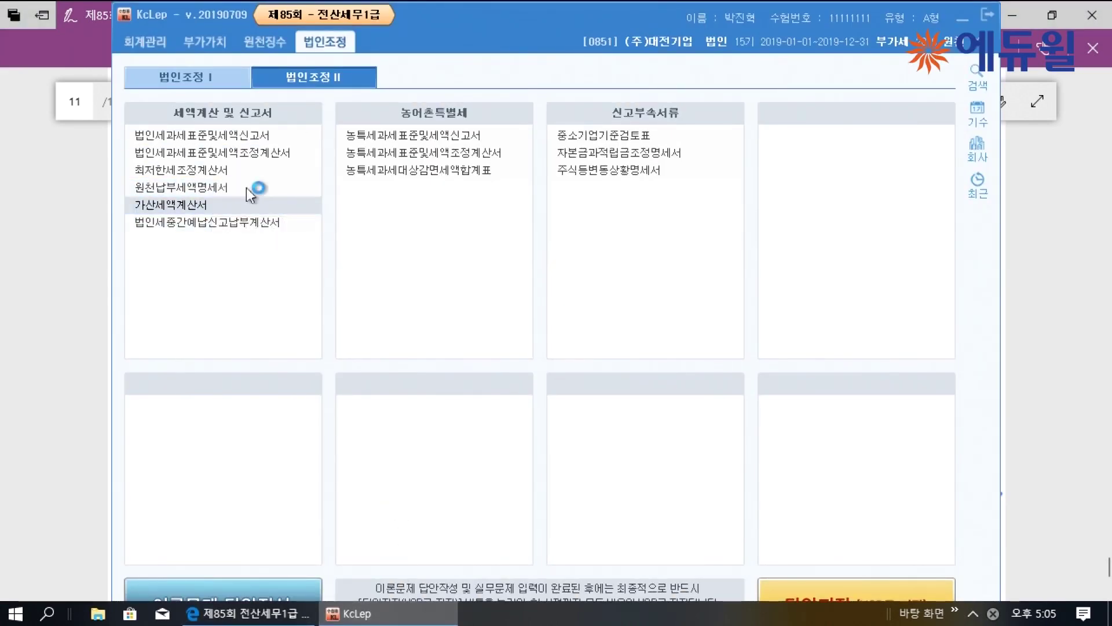
Check the maximized withholding tax statement for 70,000 withheld on 500,000 interest, then close it
left_click(223, 186)
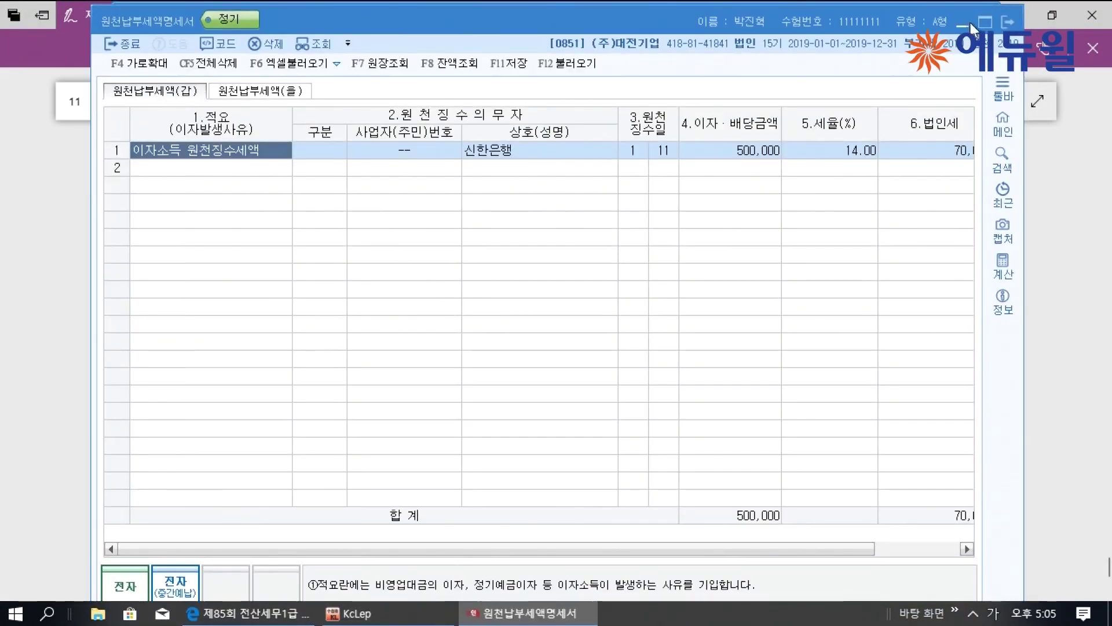
left_click(984, 22)
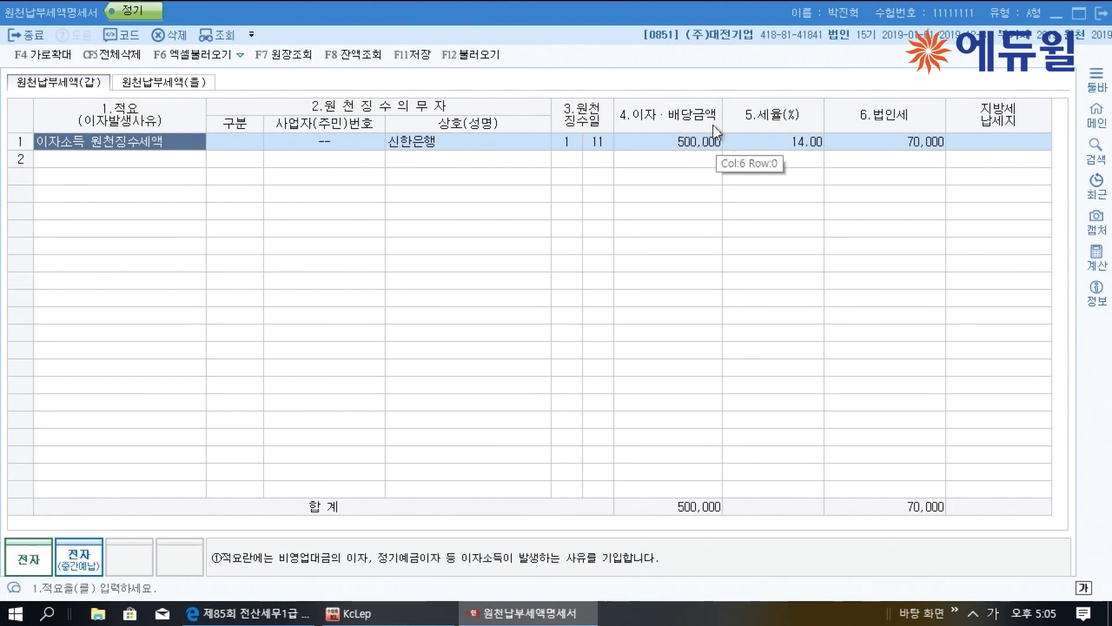
left_click(924, 142)
left_click(197, 83)
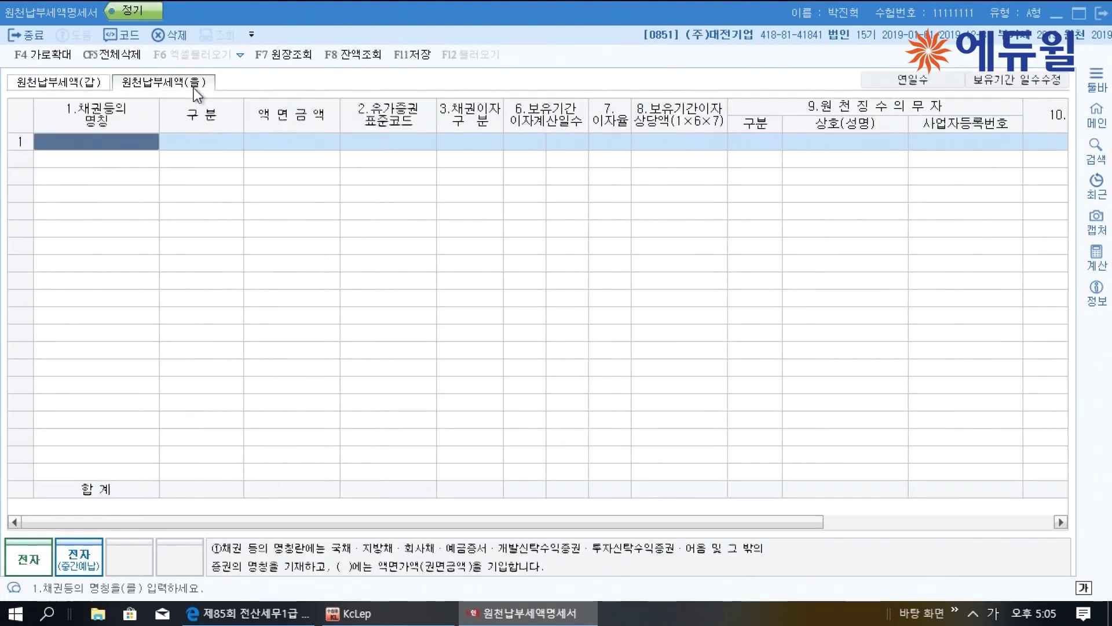
left_click(83, 87)
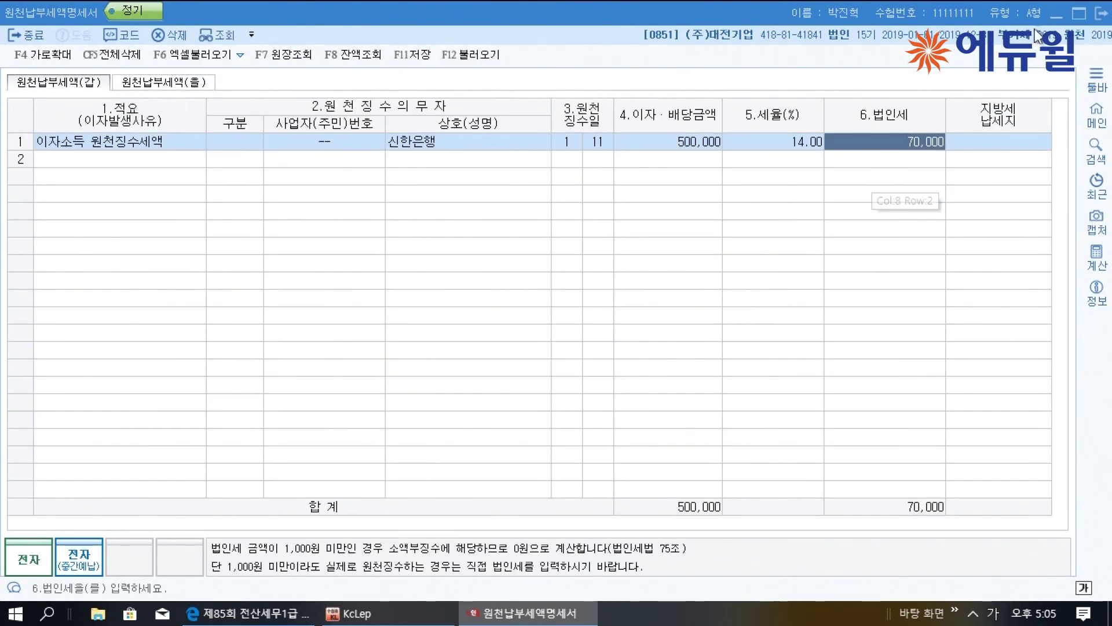
left_click(1094, 17)
key("alt+Tab")
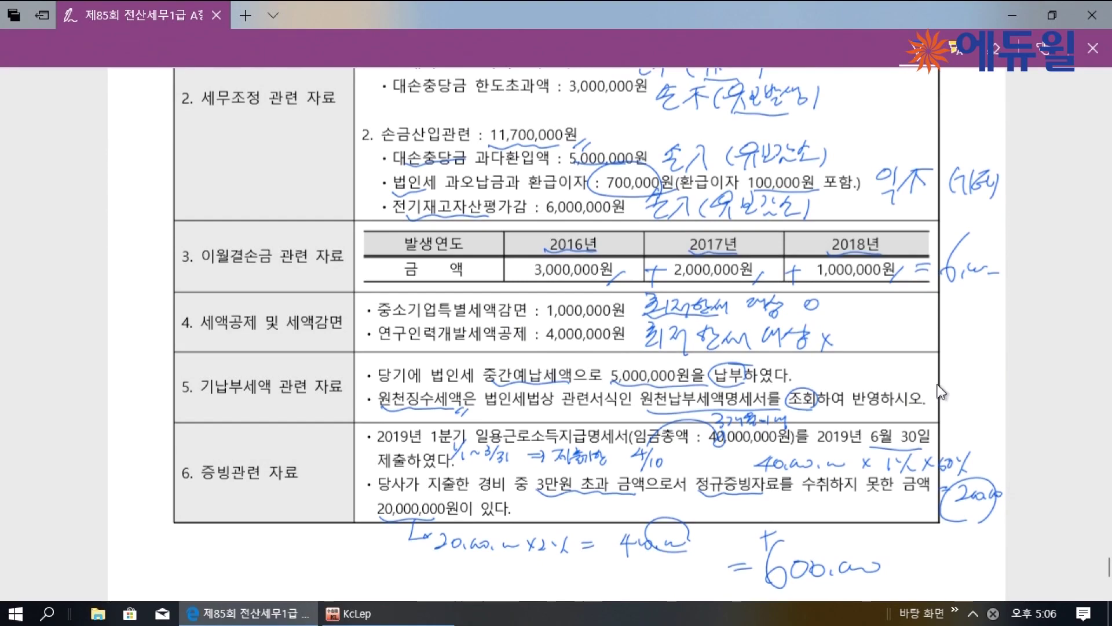
Jot the withheld amount beside the 원천징수세액 line, then return to KcLep's corporate adjustment II menu
left_click_drag(950, 405, 951, 407)
left_click(966, 411)
left_click_drag(973, 409, 988, 406)
left_click_drag(456, 413, 466, 408)
scroll(965, 395, "up", 4)
scroll(817, 490, "up", 3)
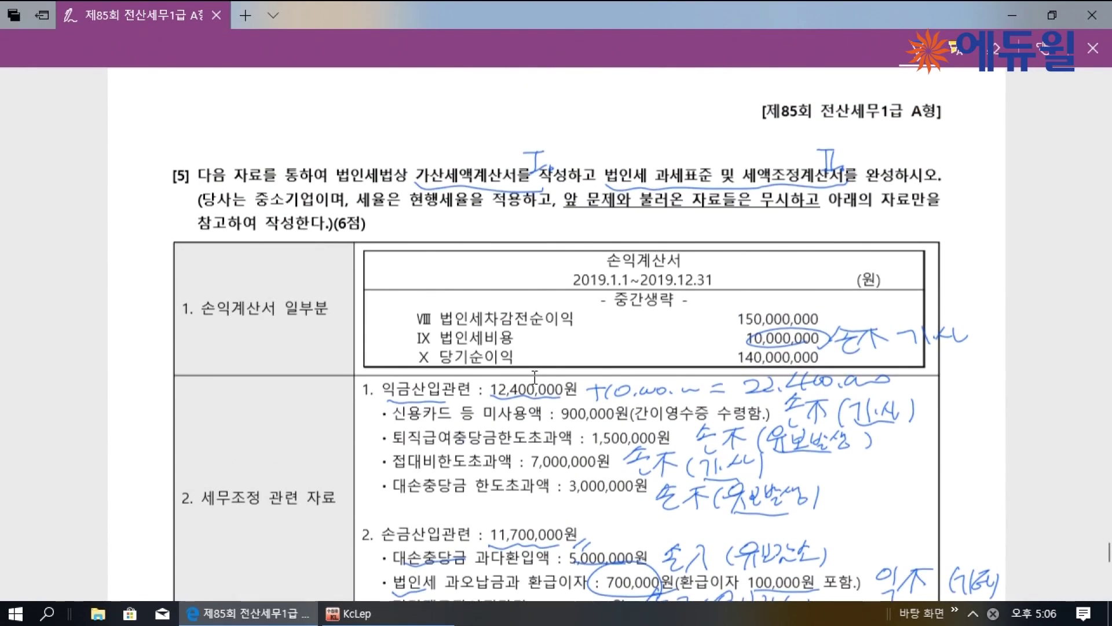
left_click(349, 613)
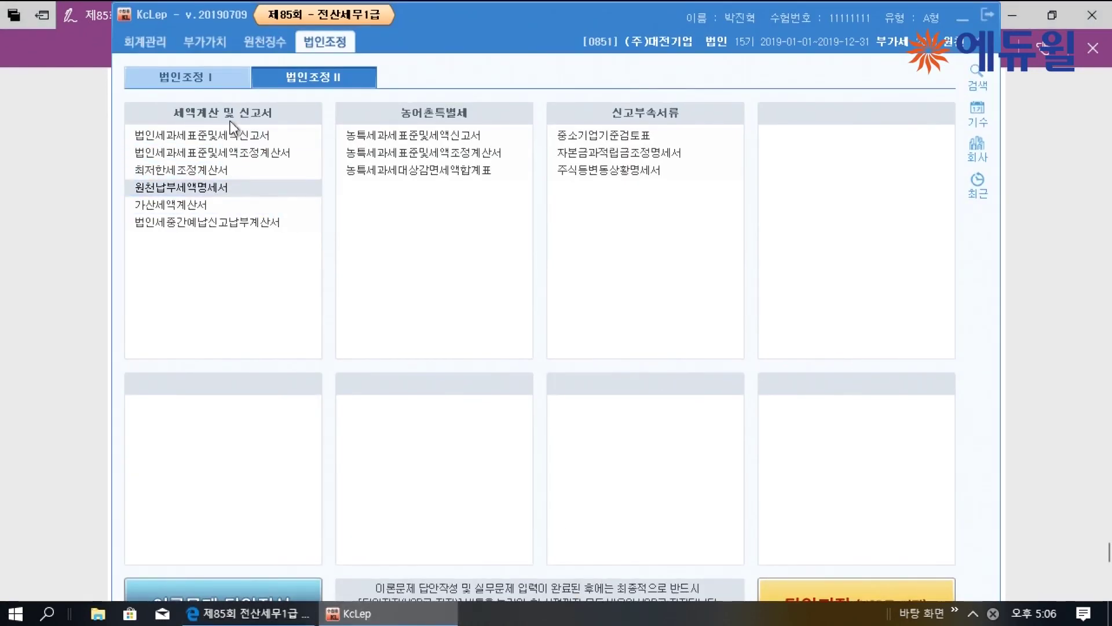
Enter 140,000,000 net income, 22,400,000 additions and 11,700,000 deductions in the tax base statement
left_click(201, 155)
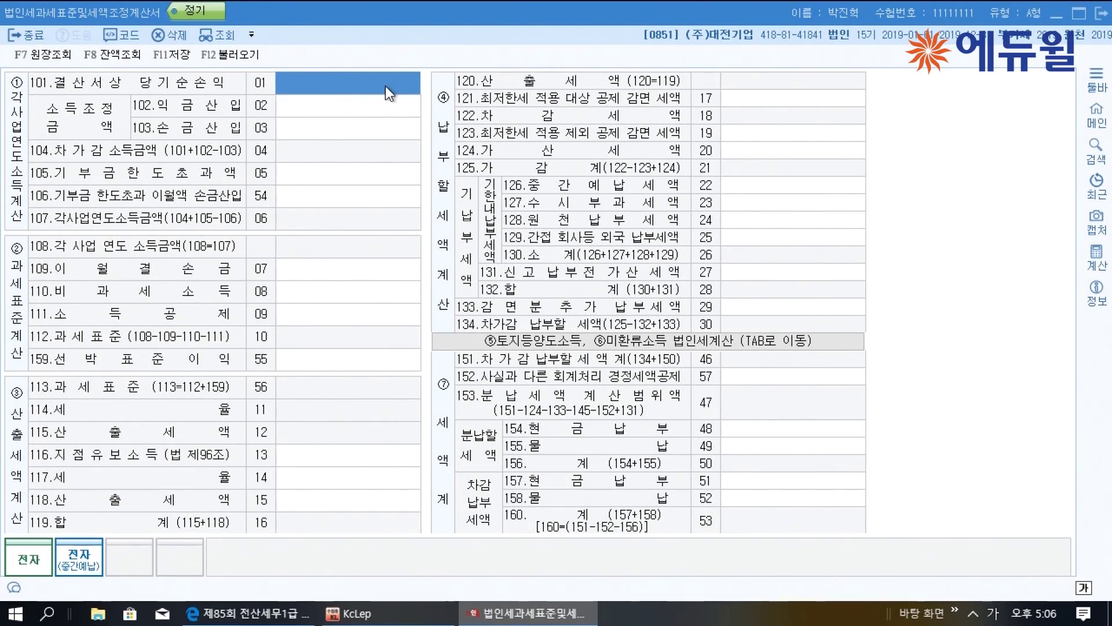
type("140,000,000")
key("Return")
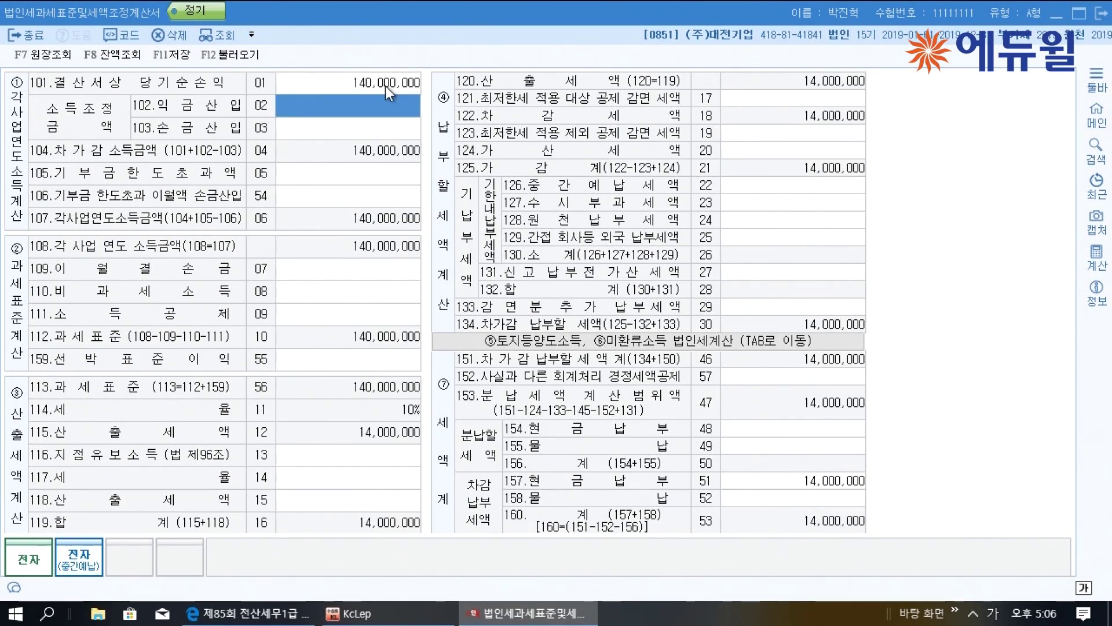
type("22400000")
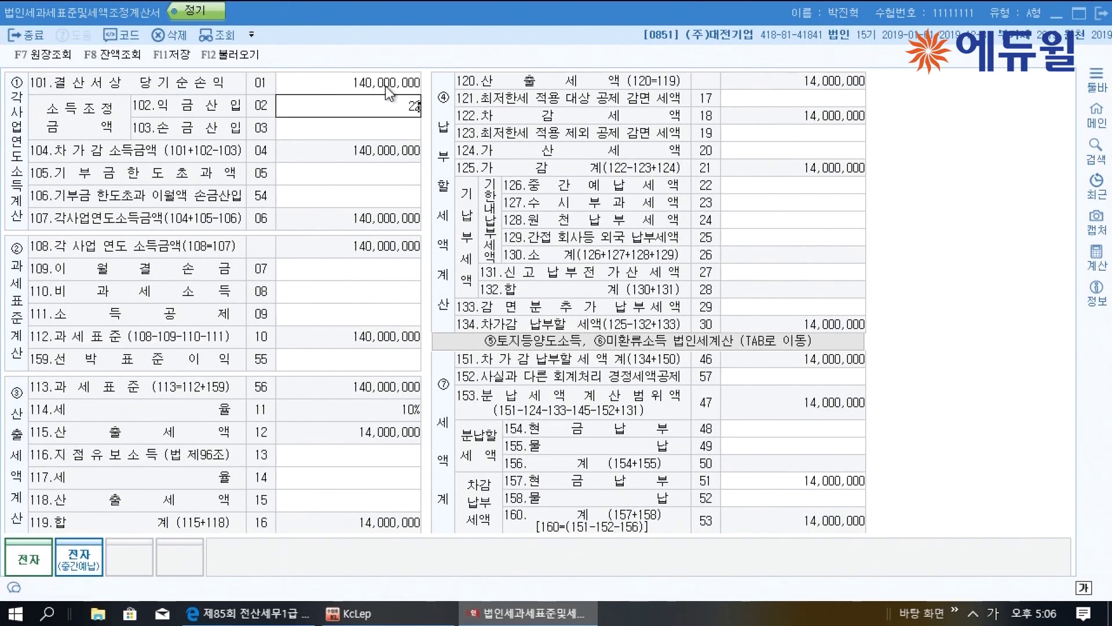
key("Return")
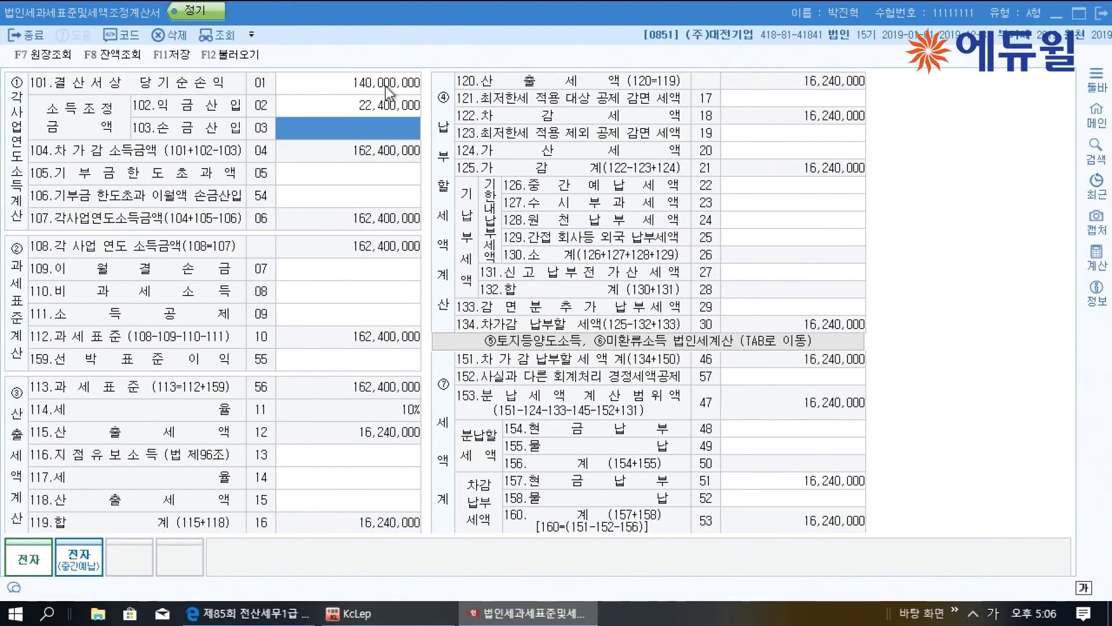
type("11700000")
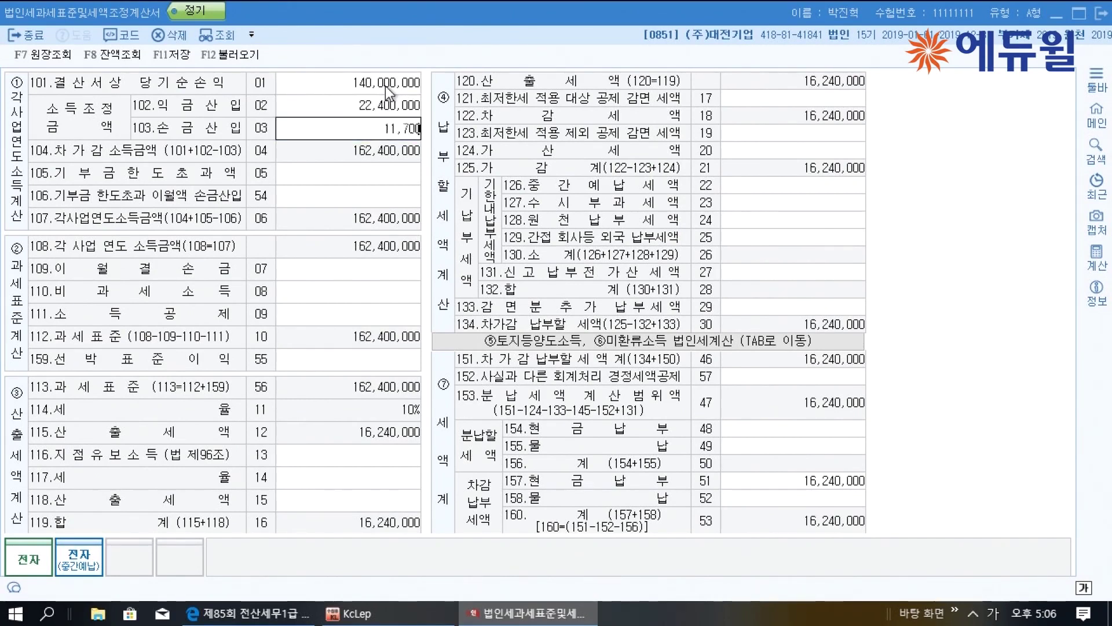
key("Return")
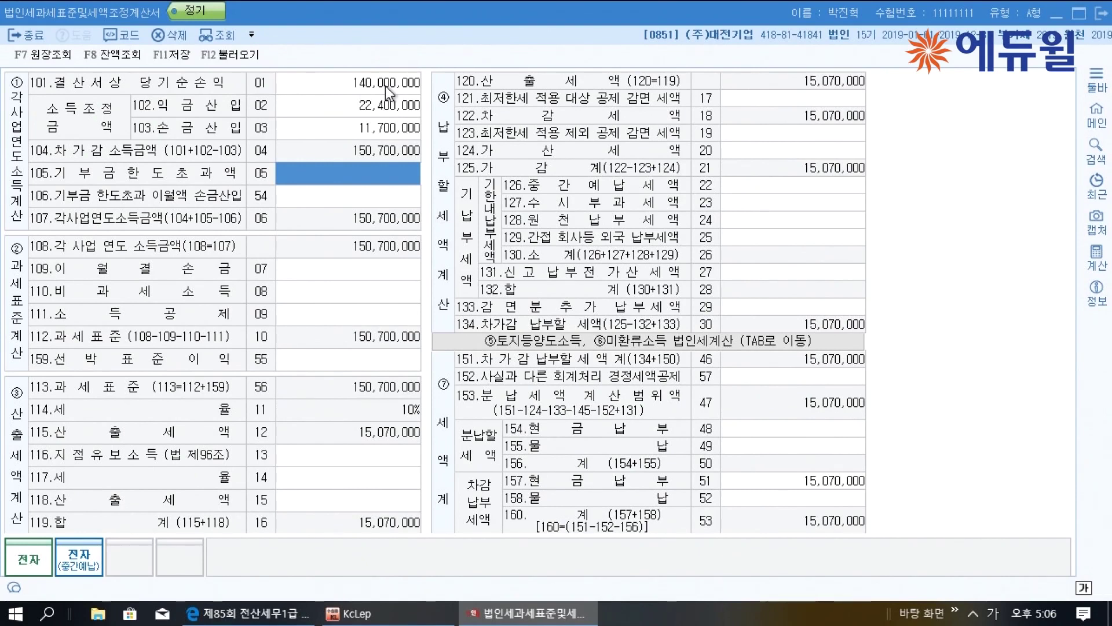
Enter the 6,000,000 carried-forward loss, save, and open the minimum tax statement
key("Return")
key("Return")
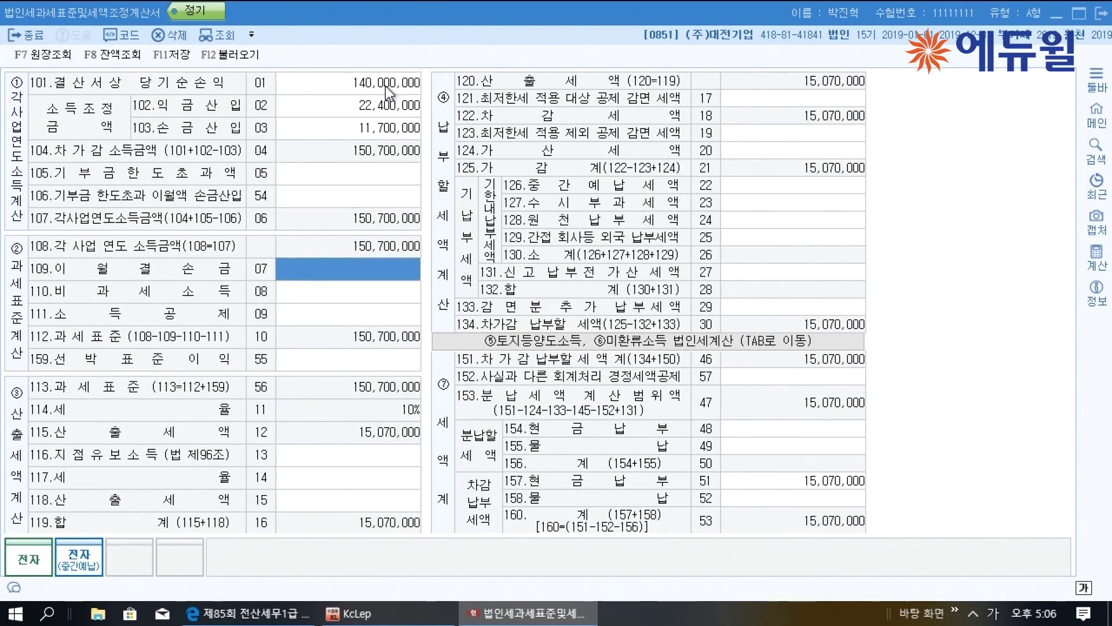
type("6000000")
key("Return")
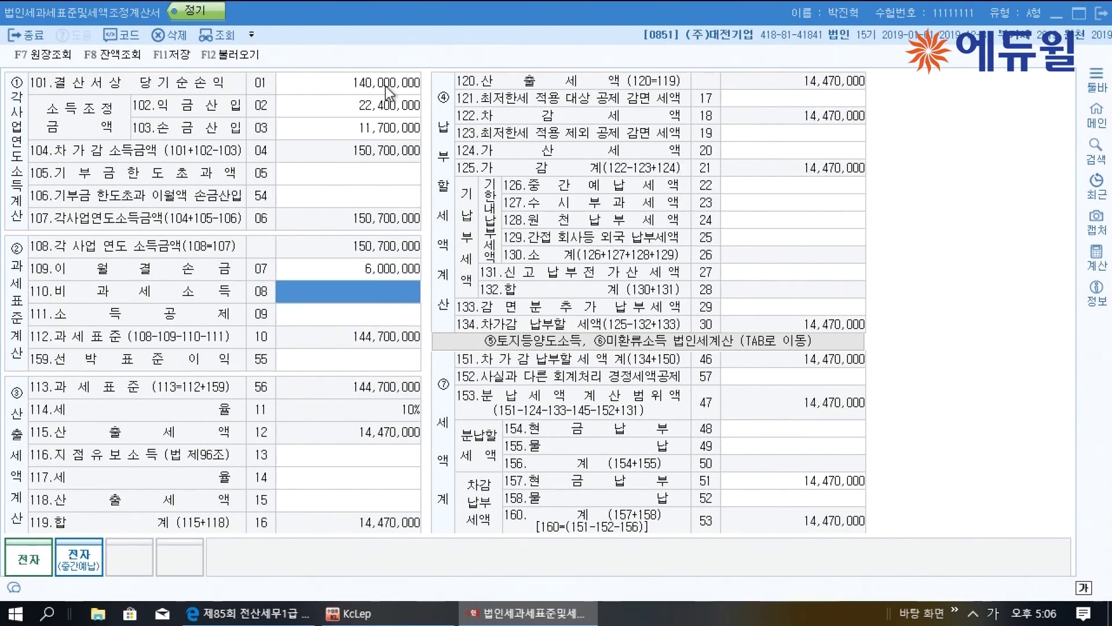
key("F11")
left_click(1053, 15)
double_click(180, 169)
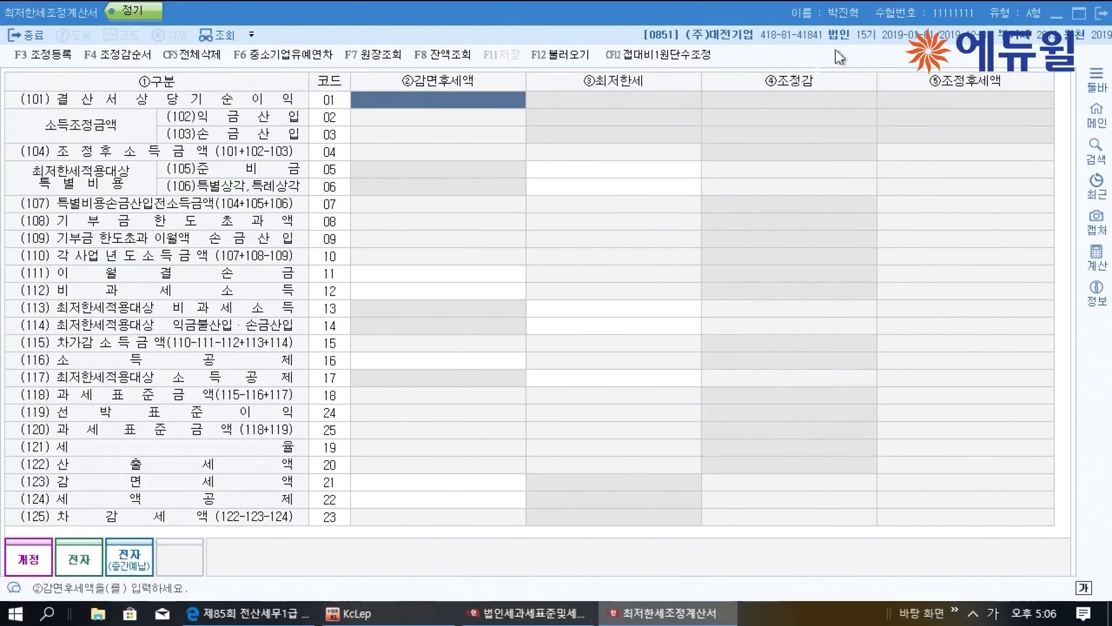
Maximize the minimum tax statement and reload its figures with F12
left_click(895, 19)
left_click(556, 54)
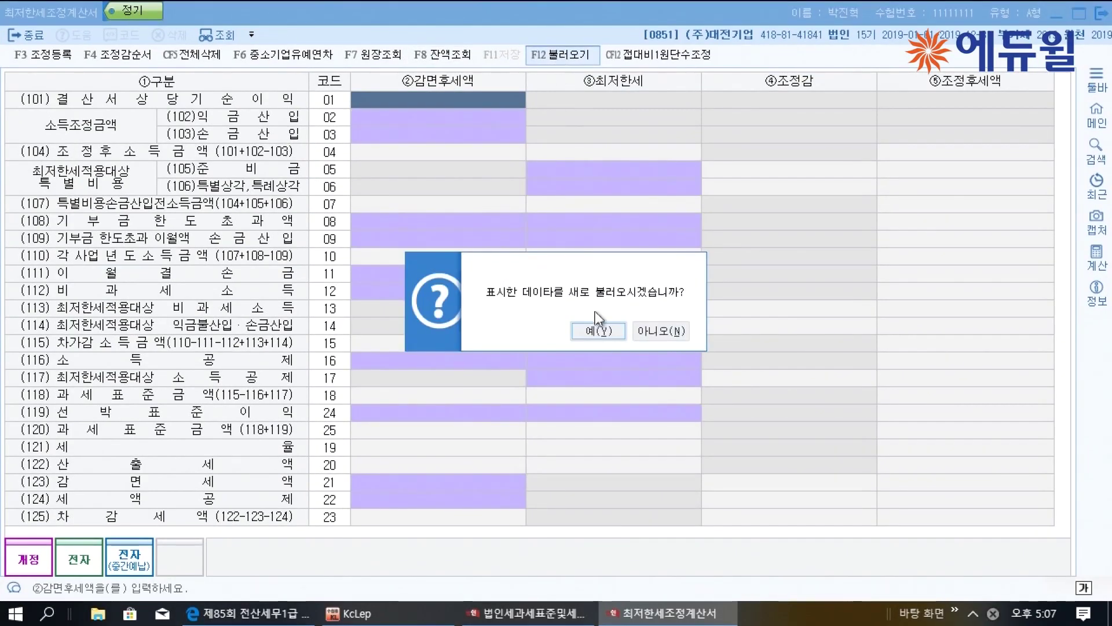
key("Return")
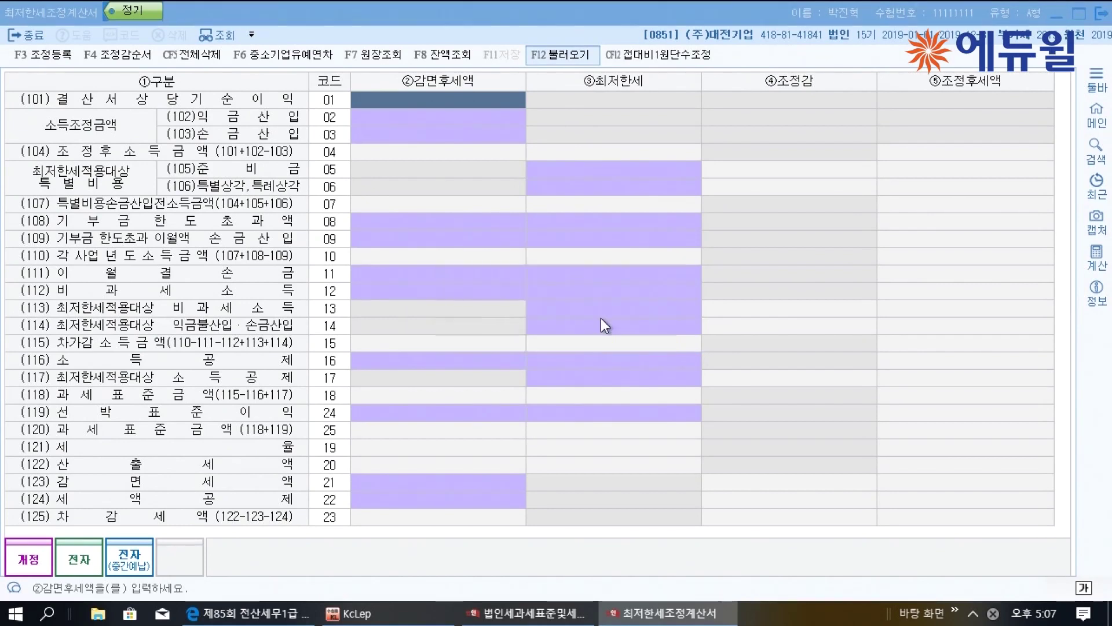
key("Return")
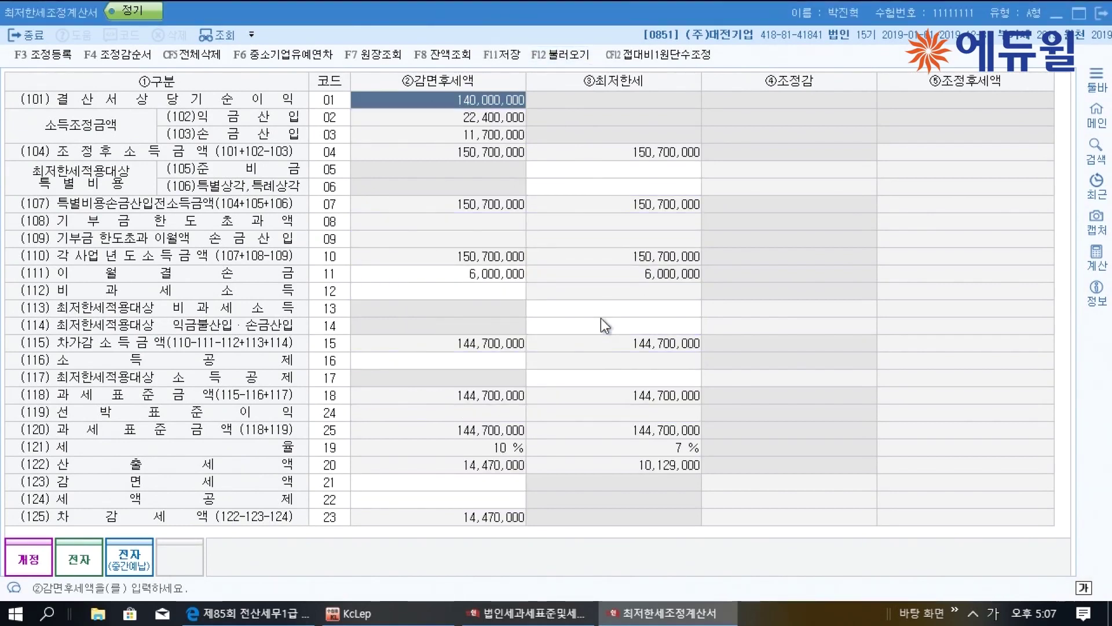
Enter a 1,000,000 tax reduction in row 21, save, and close the statement
left_click(432, 483)
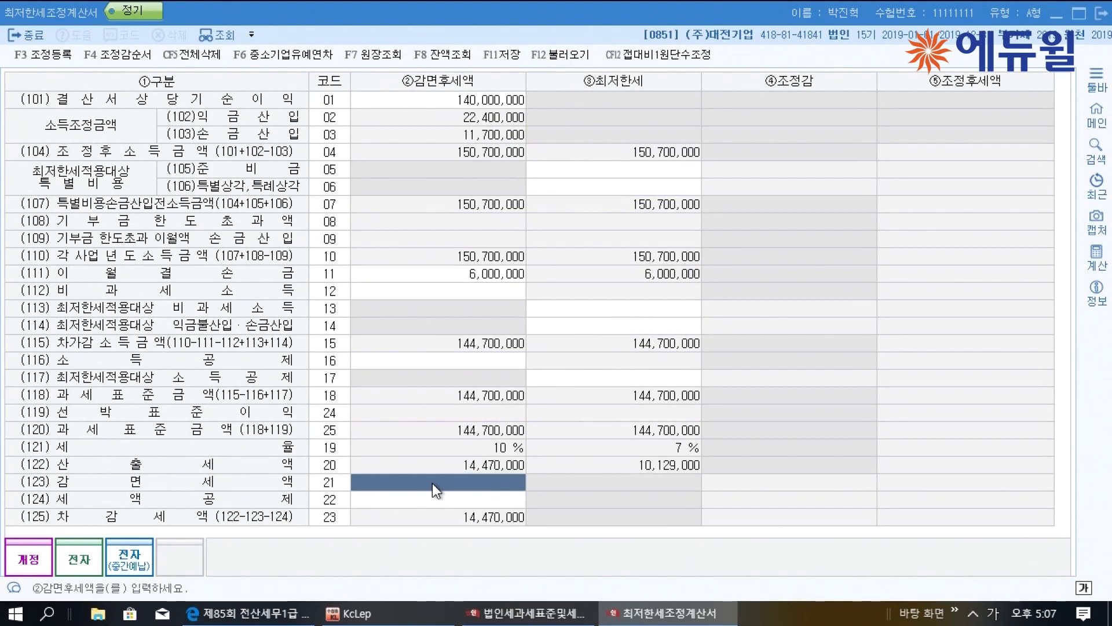
type("1000000")
key("Return")
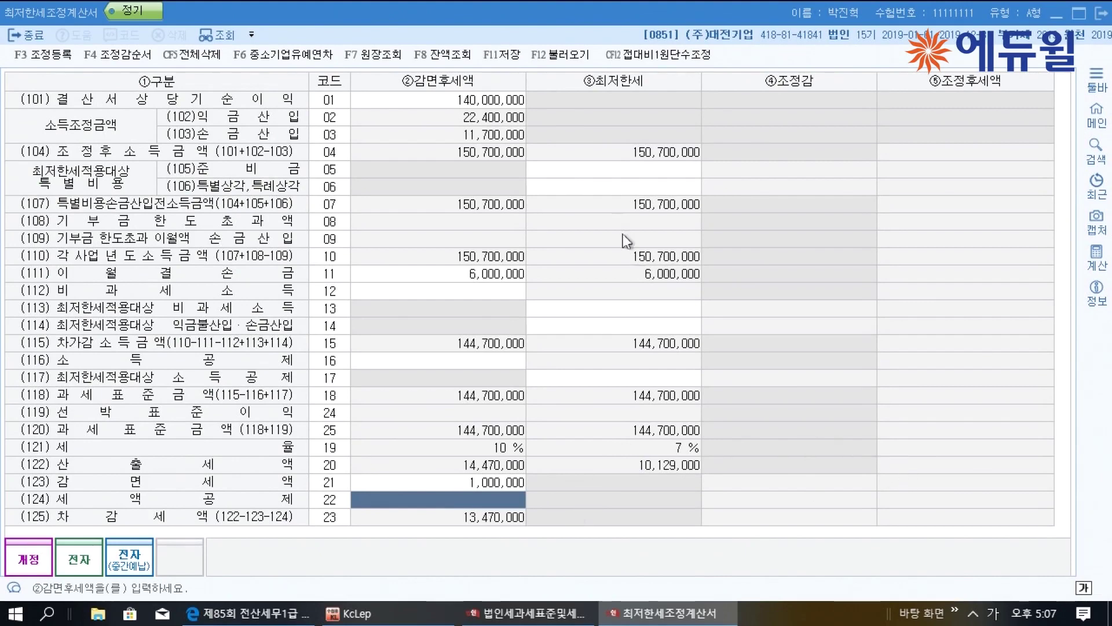
left_click(505, 58)
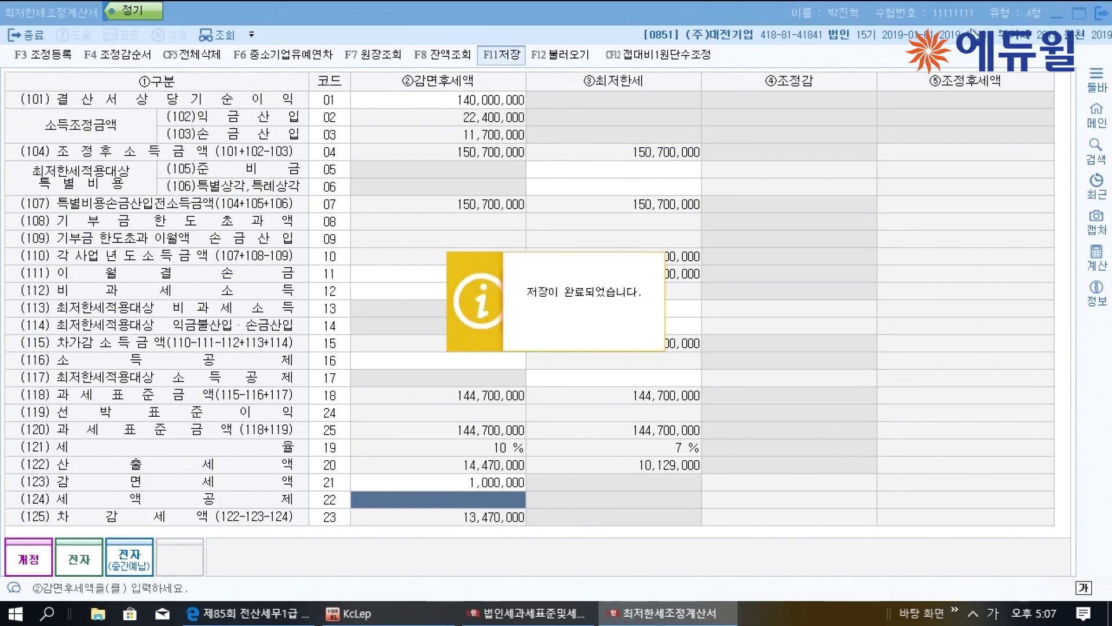
left_click(1102, 13)
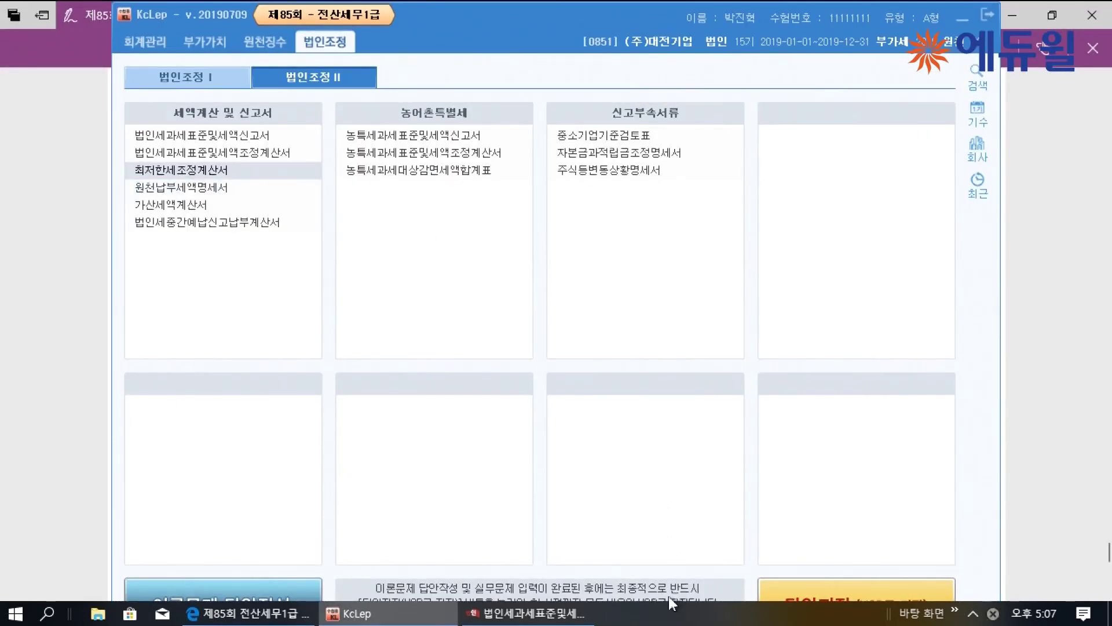
Enter the 1,000,000 and 4,000,000 tax credits in the tax base statement
left_click(527, 613)
left_click(785, 103)
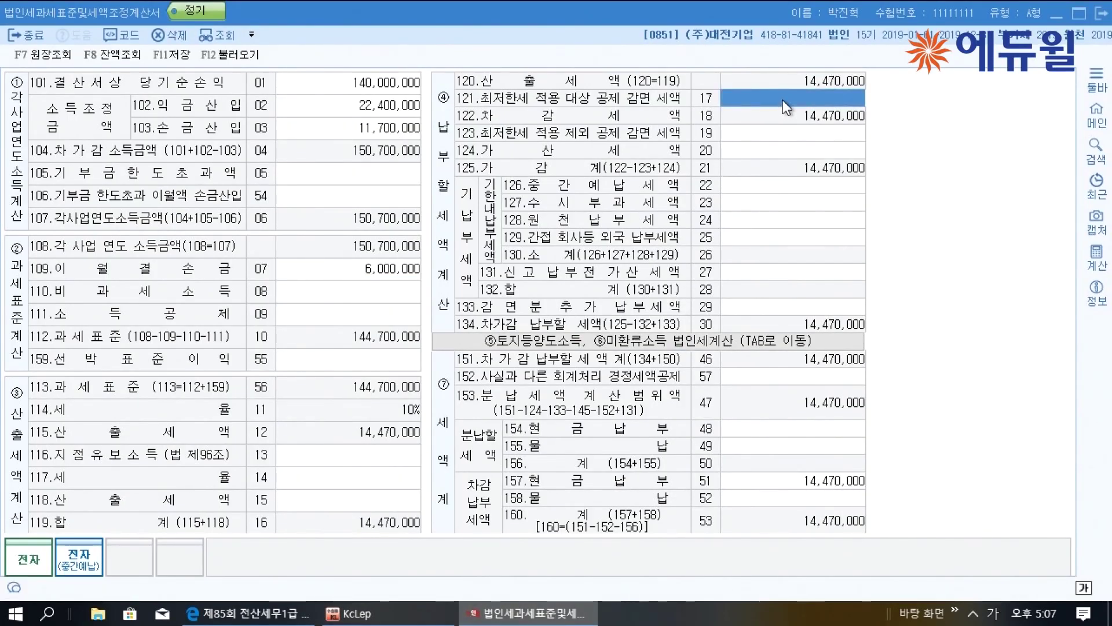
type("1000000")
key("Return")
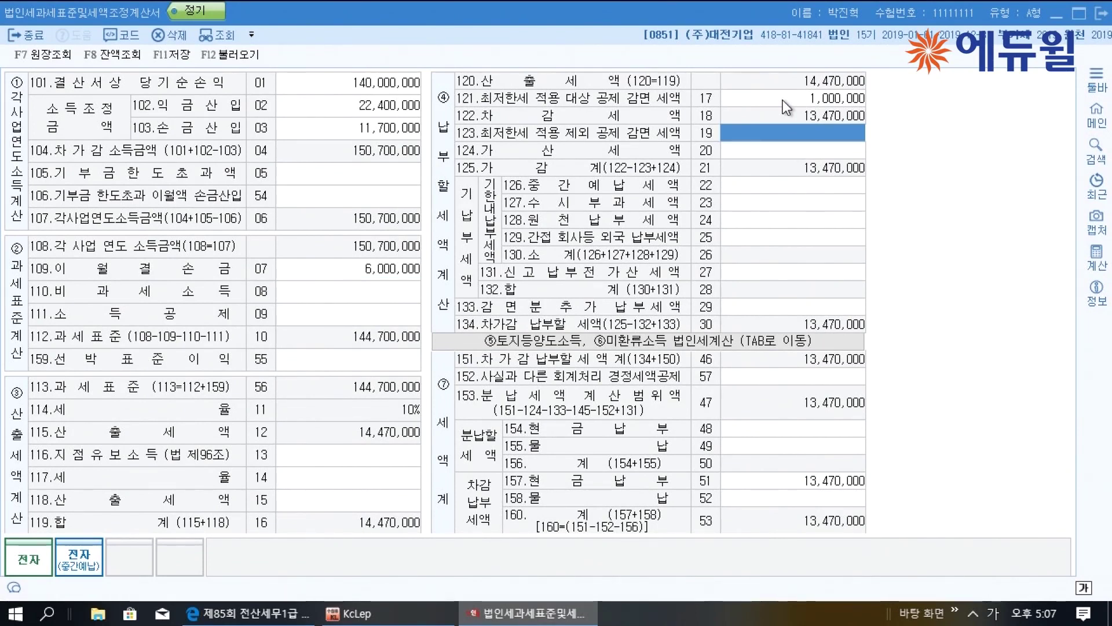
type("4000000")
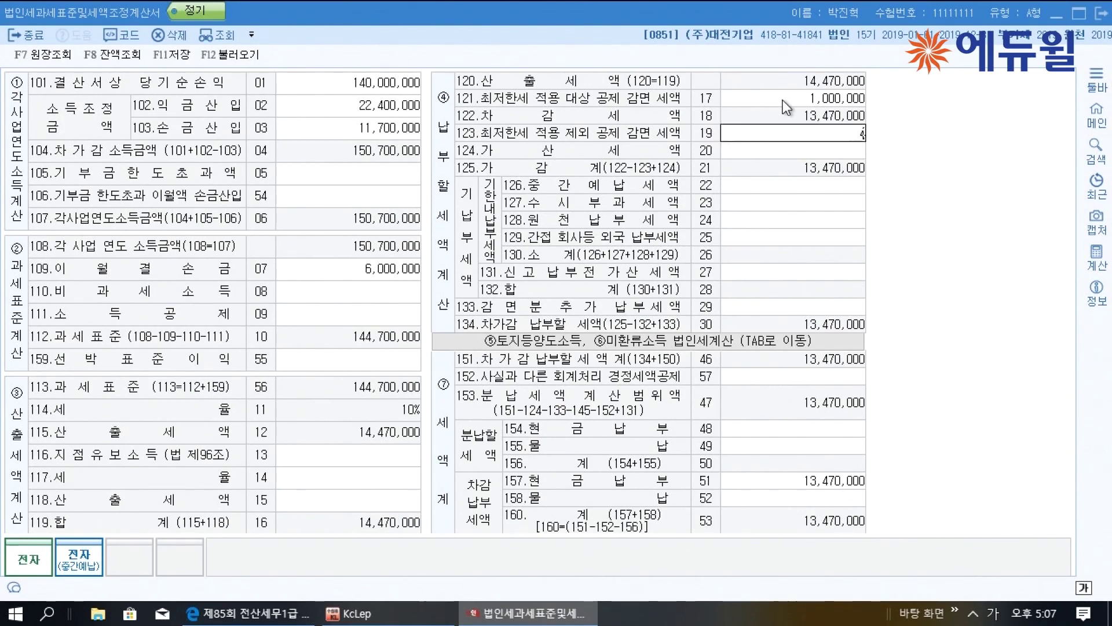
key("Return")
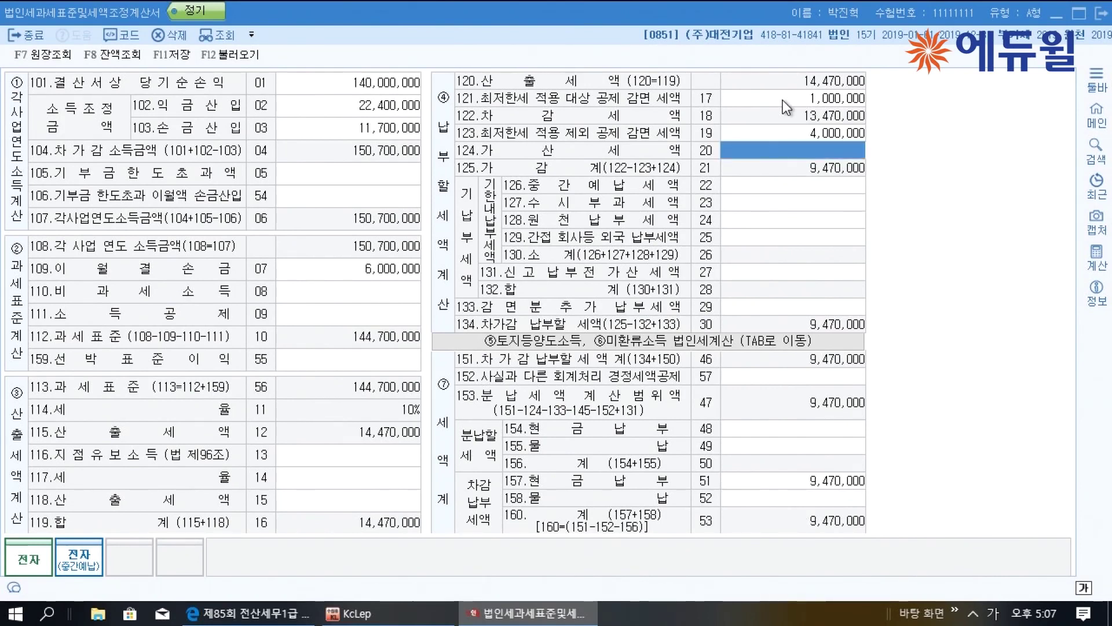
Enter 5,000,000 interim prepaid tax and 70,000 withheld tax, then check the exam PDF
left_click(812, 186)
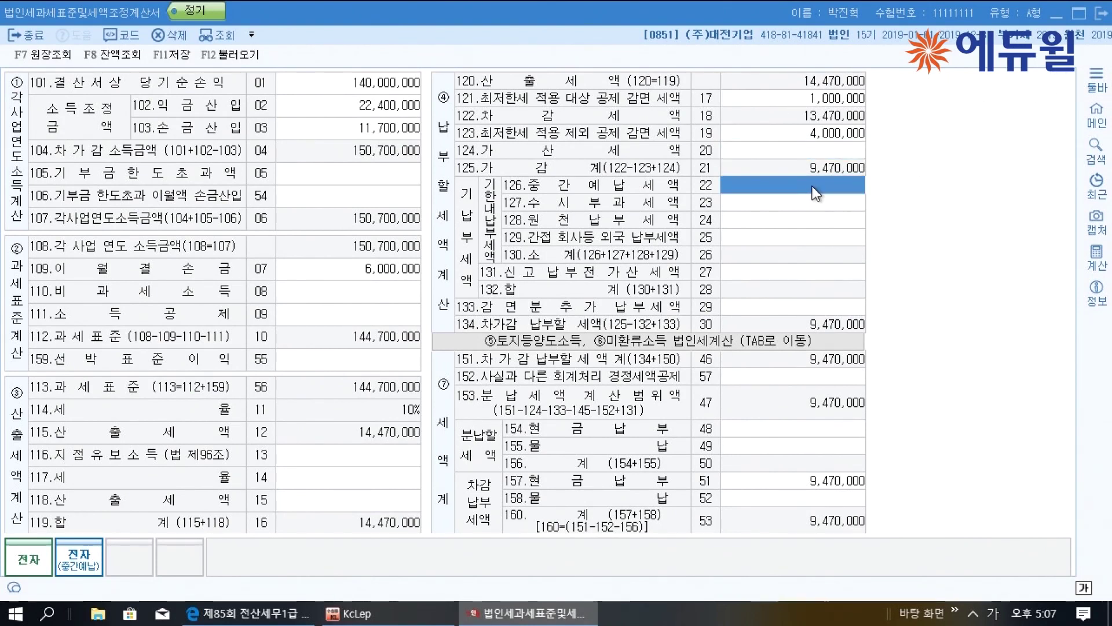
type("5000000")
key("Return")
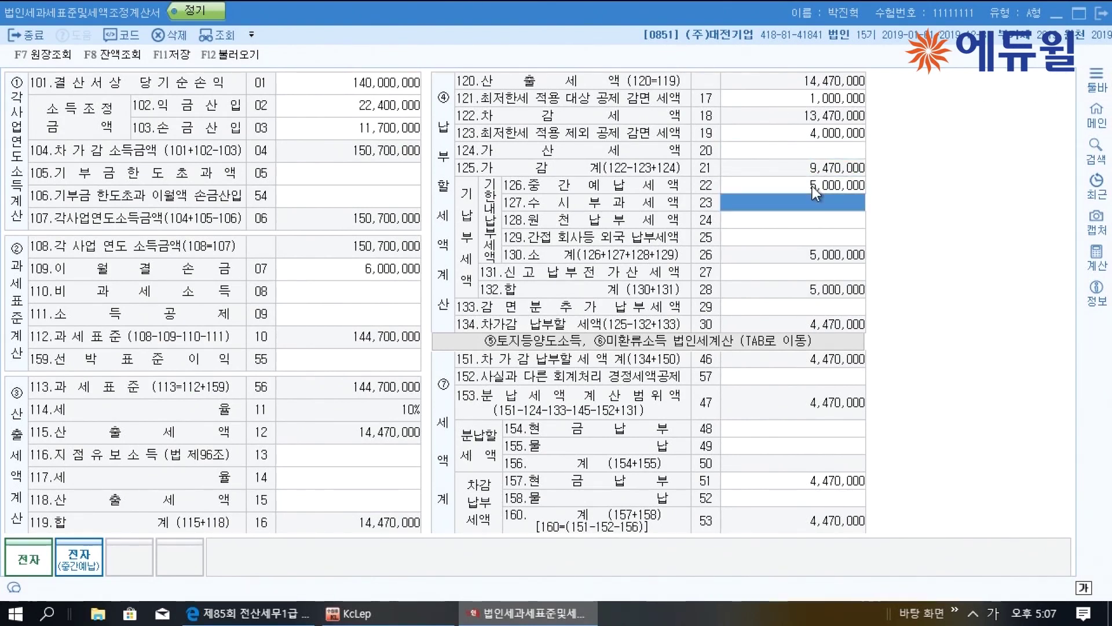
key("Return")
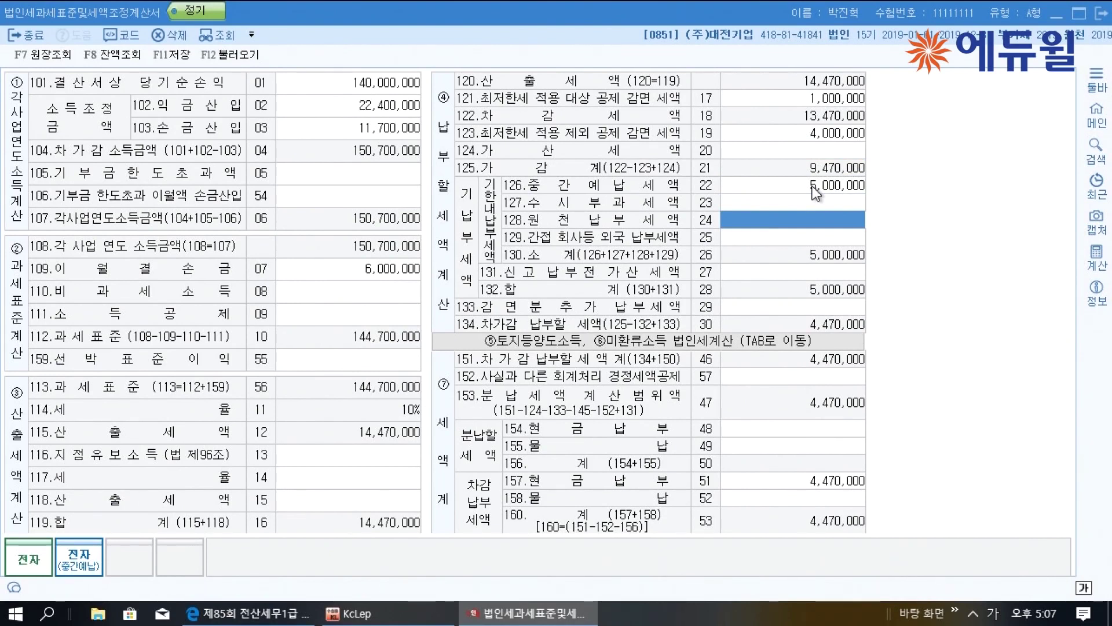
type("70000")
key("Return")
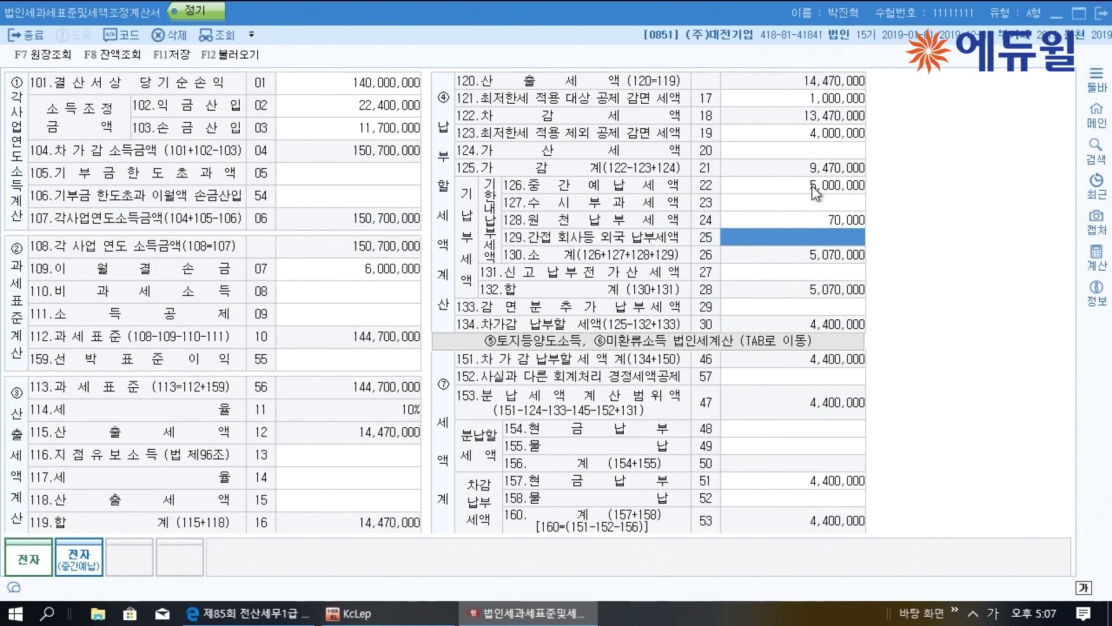
left_click(829, 151)
left_click(249, 613)
scroll(453, 472, "down", 8)
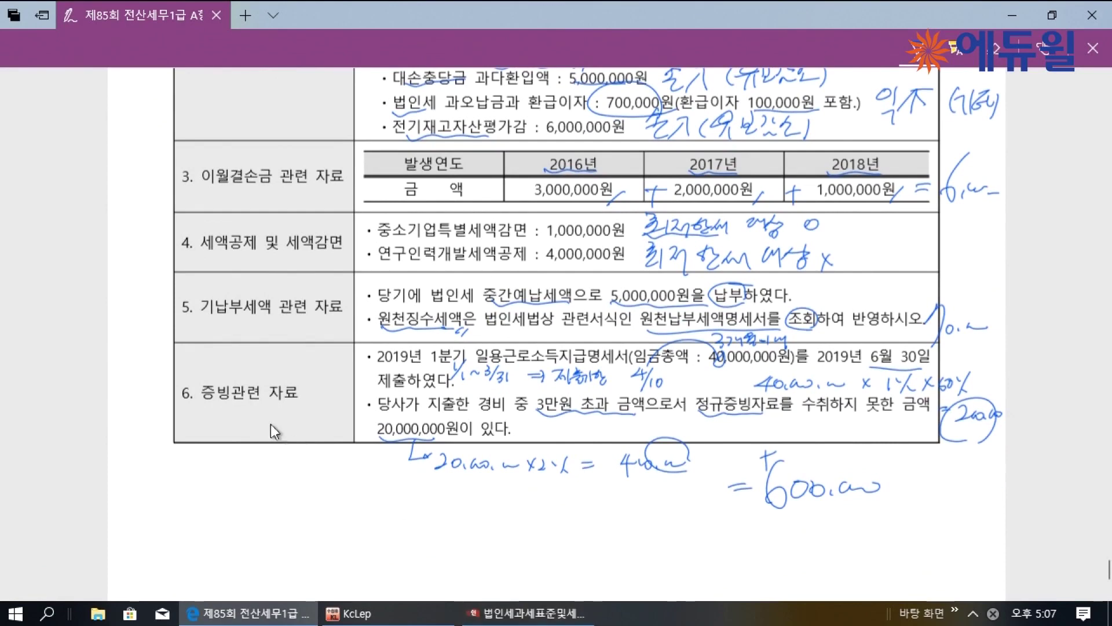
Enter 600,000 as the item 124 penalty tax and save the statement
left_click(561, 614)
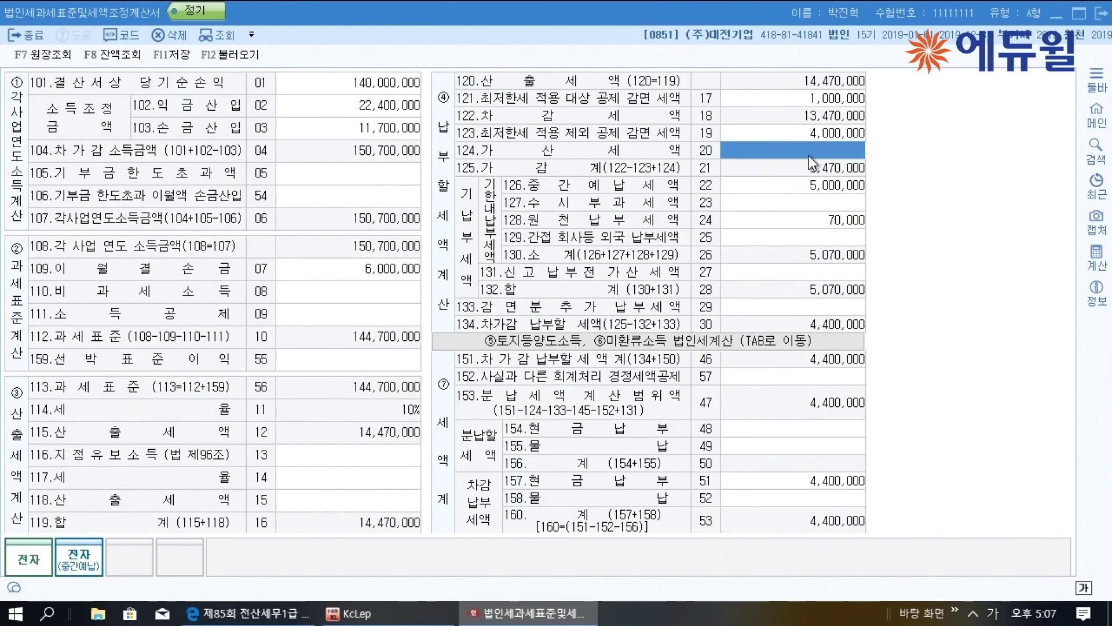
type("600,000")
key("Return")
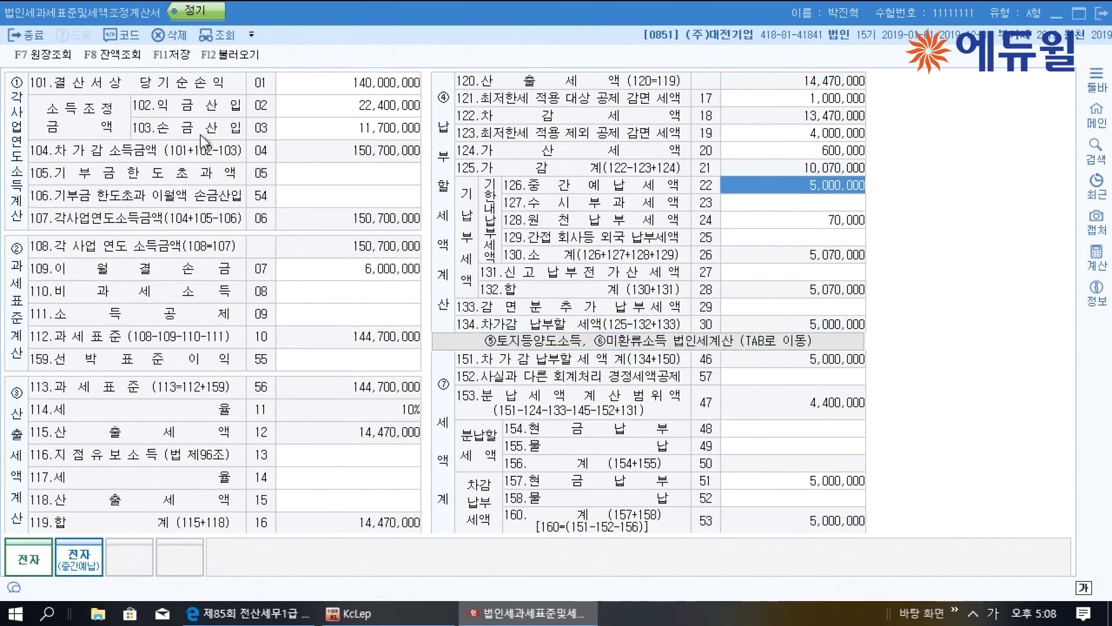
left_click(172, 55)
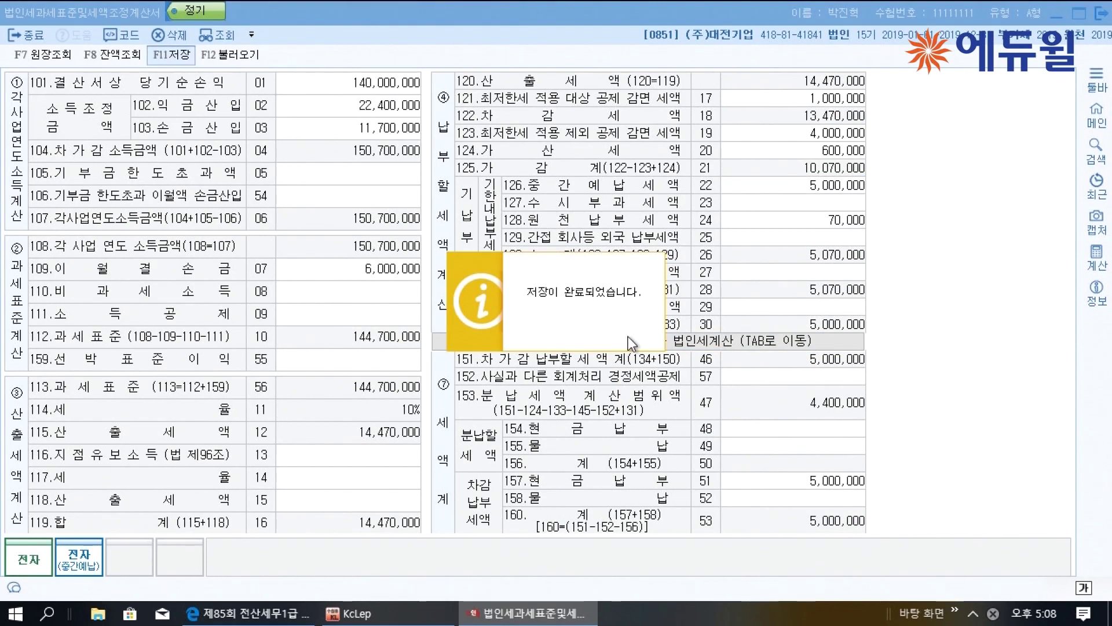